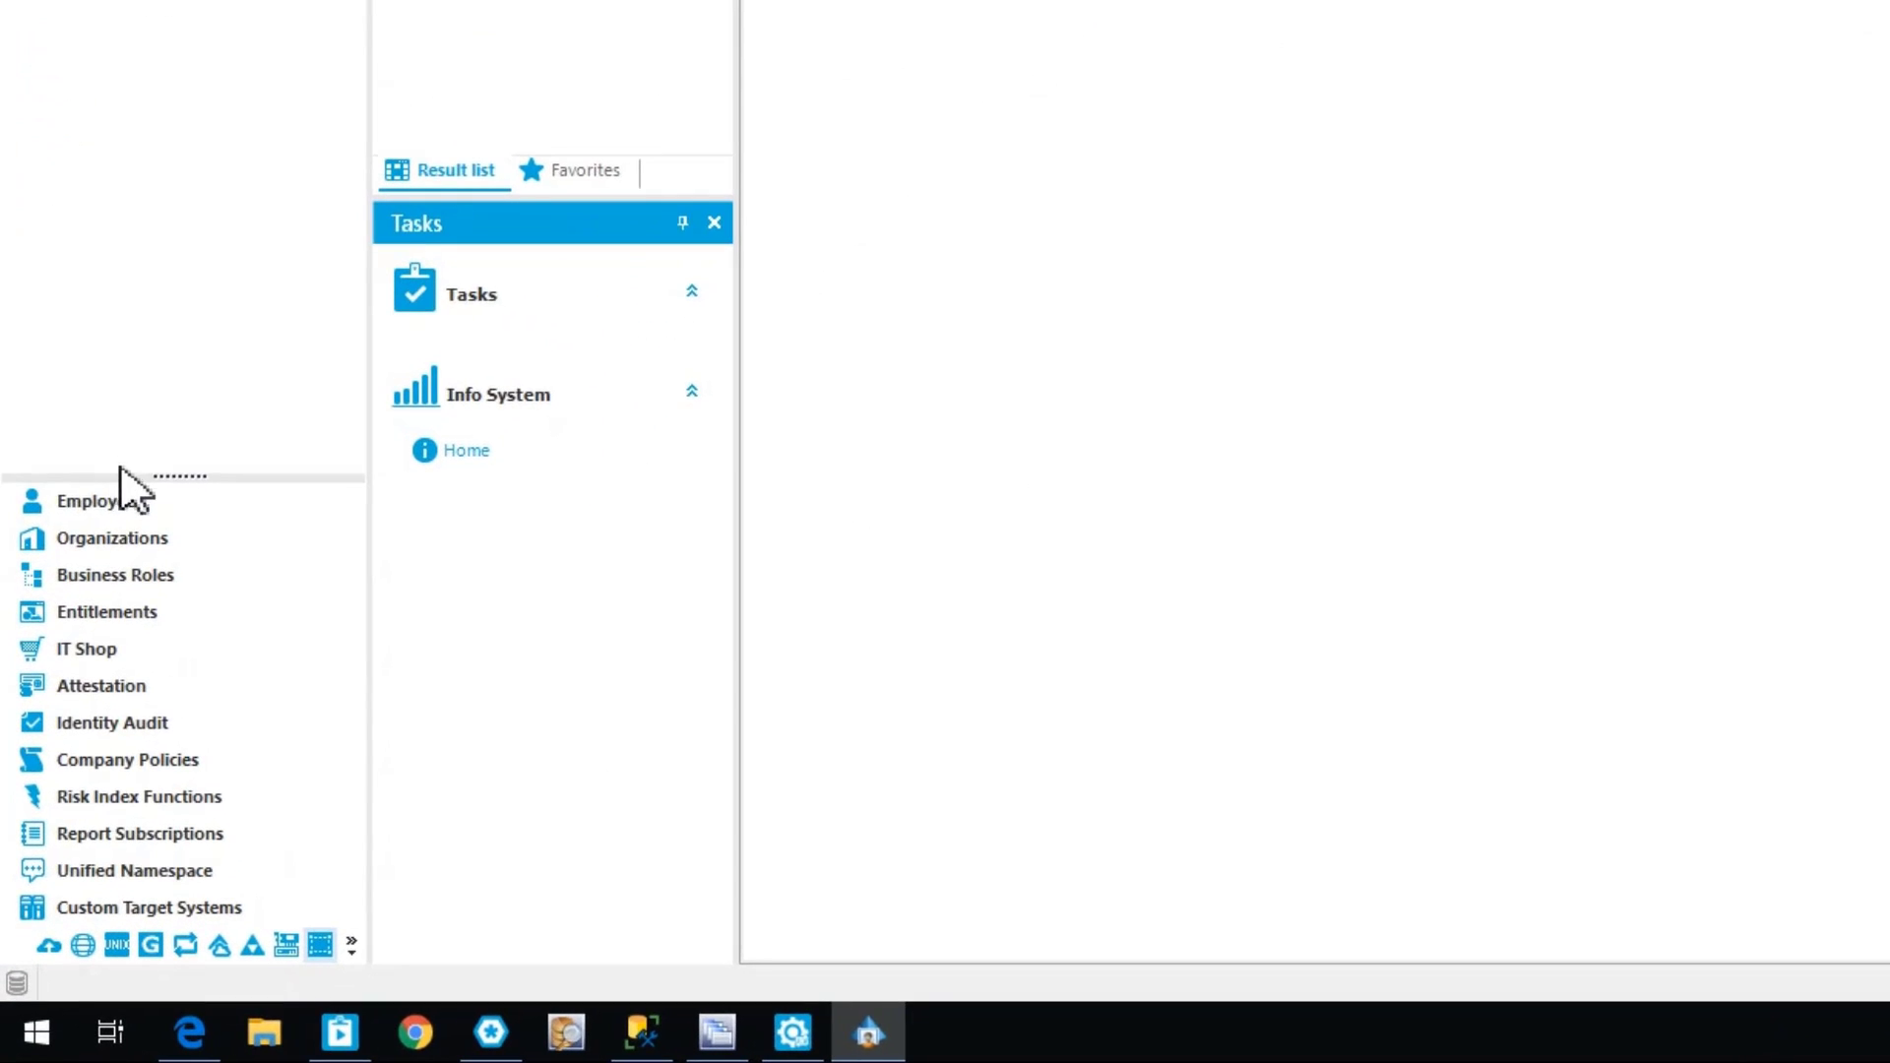
Open the Safeguard SPP appliance overview from the Privileged Account Management appliances
{"action": "left_click_drag", "start_coordinate": [180, 486], "coordinate": [182, 263]}
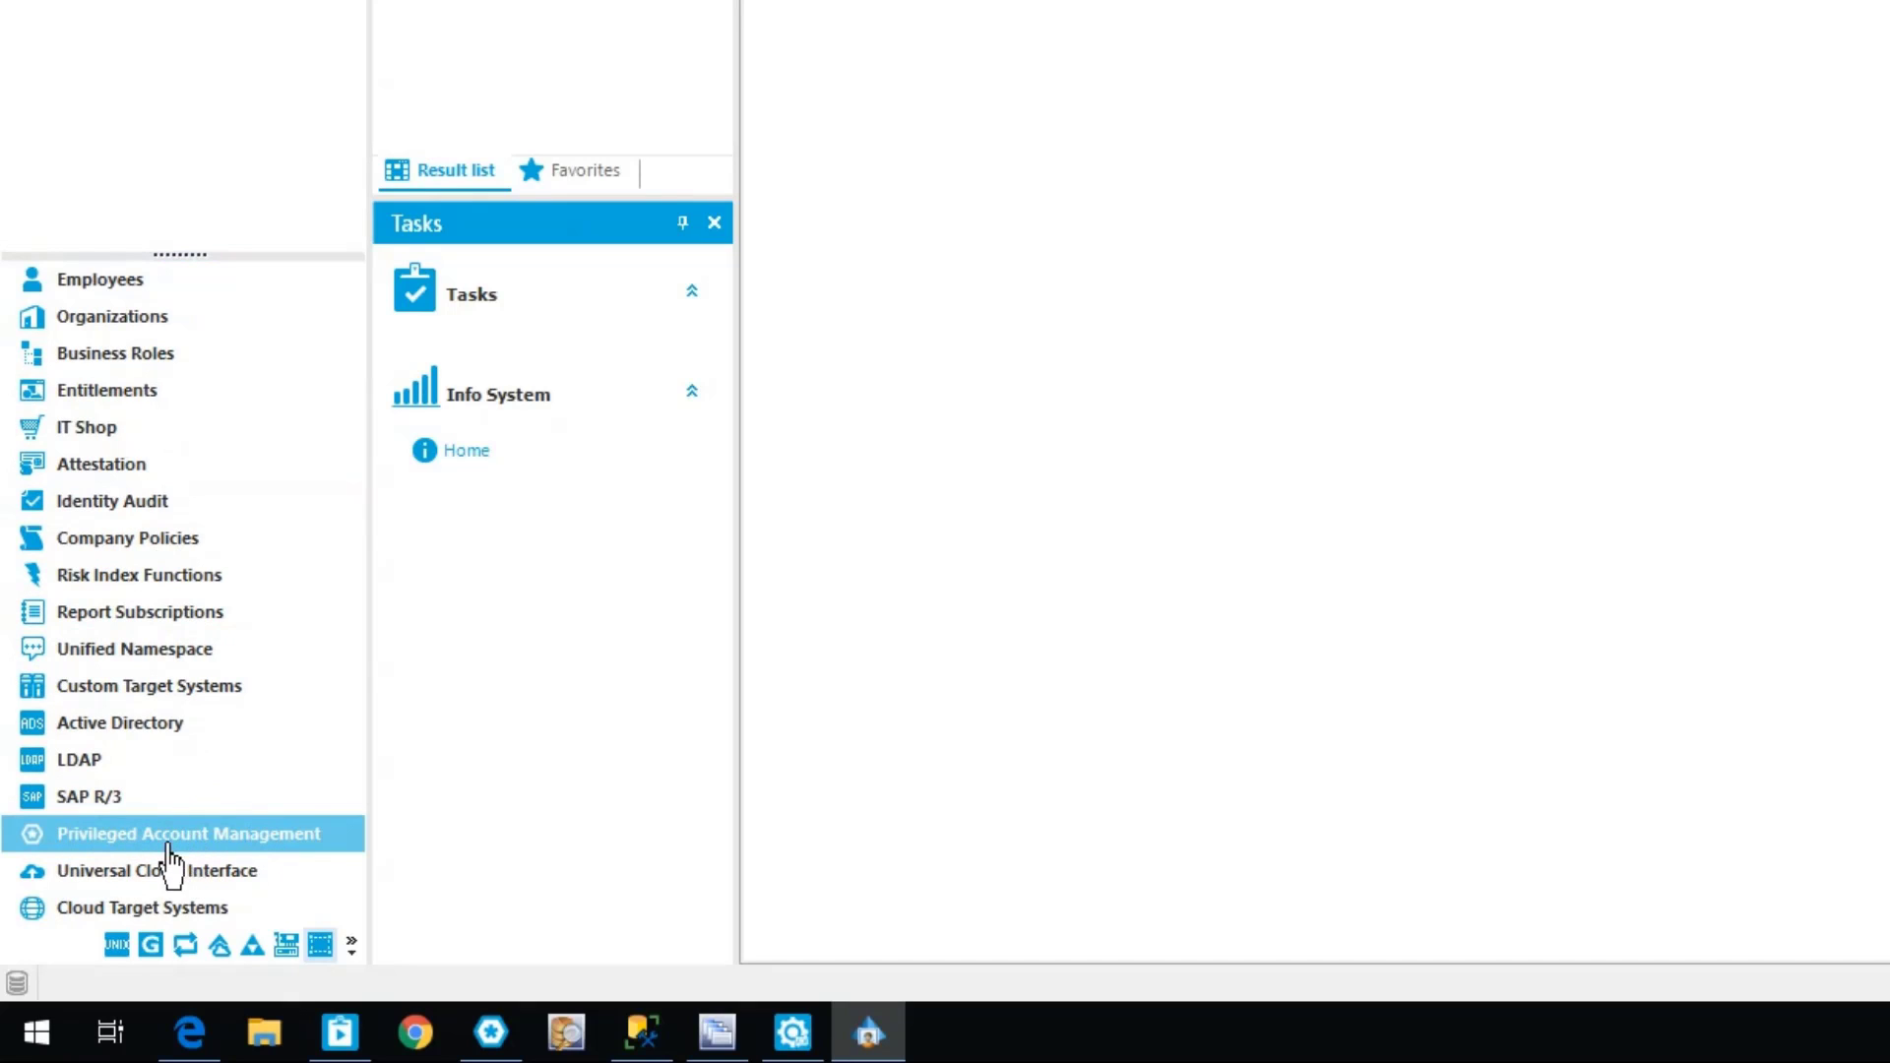
{"action": "left_click", "coordinate": [210, 837]}
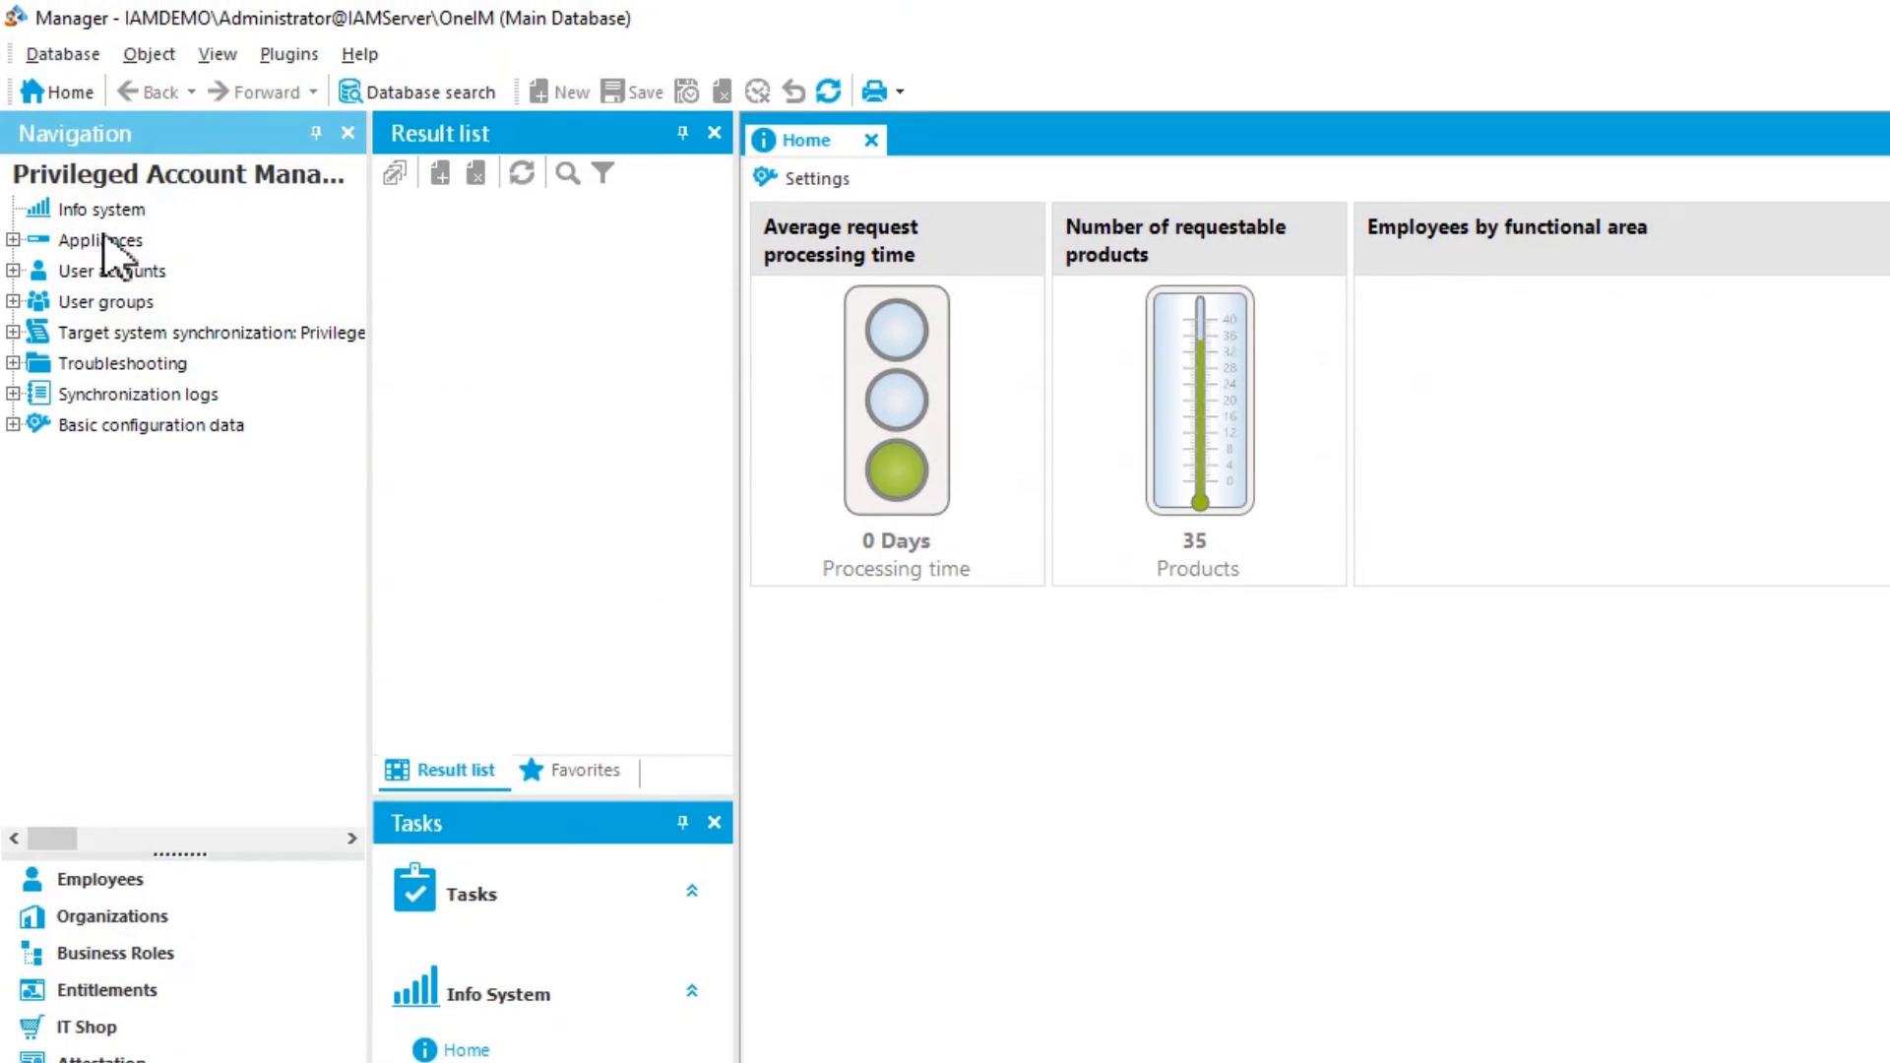
{"action": "left_click", "coordinate": [13, 240]}
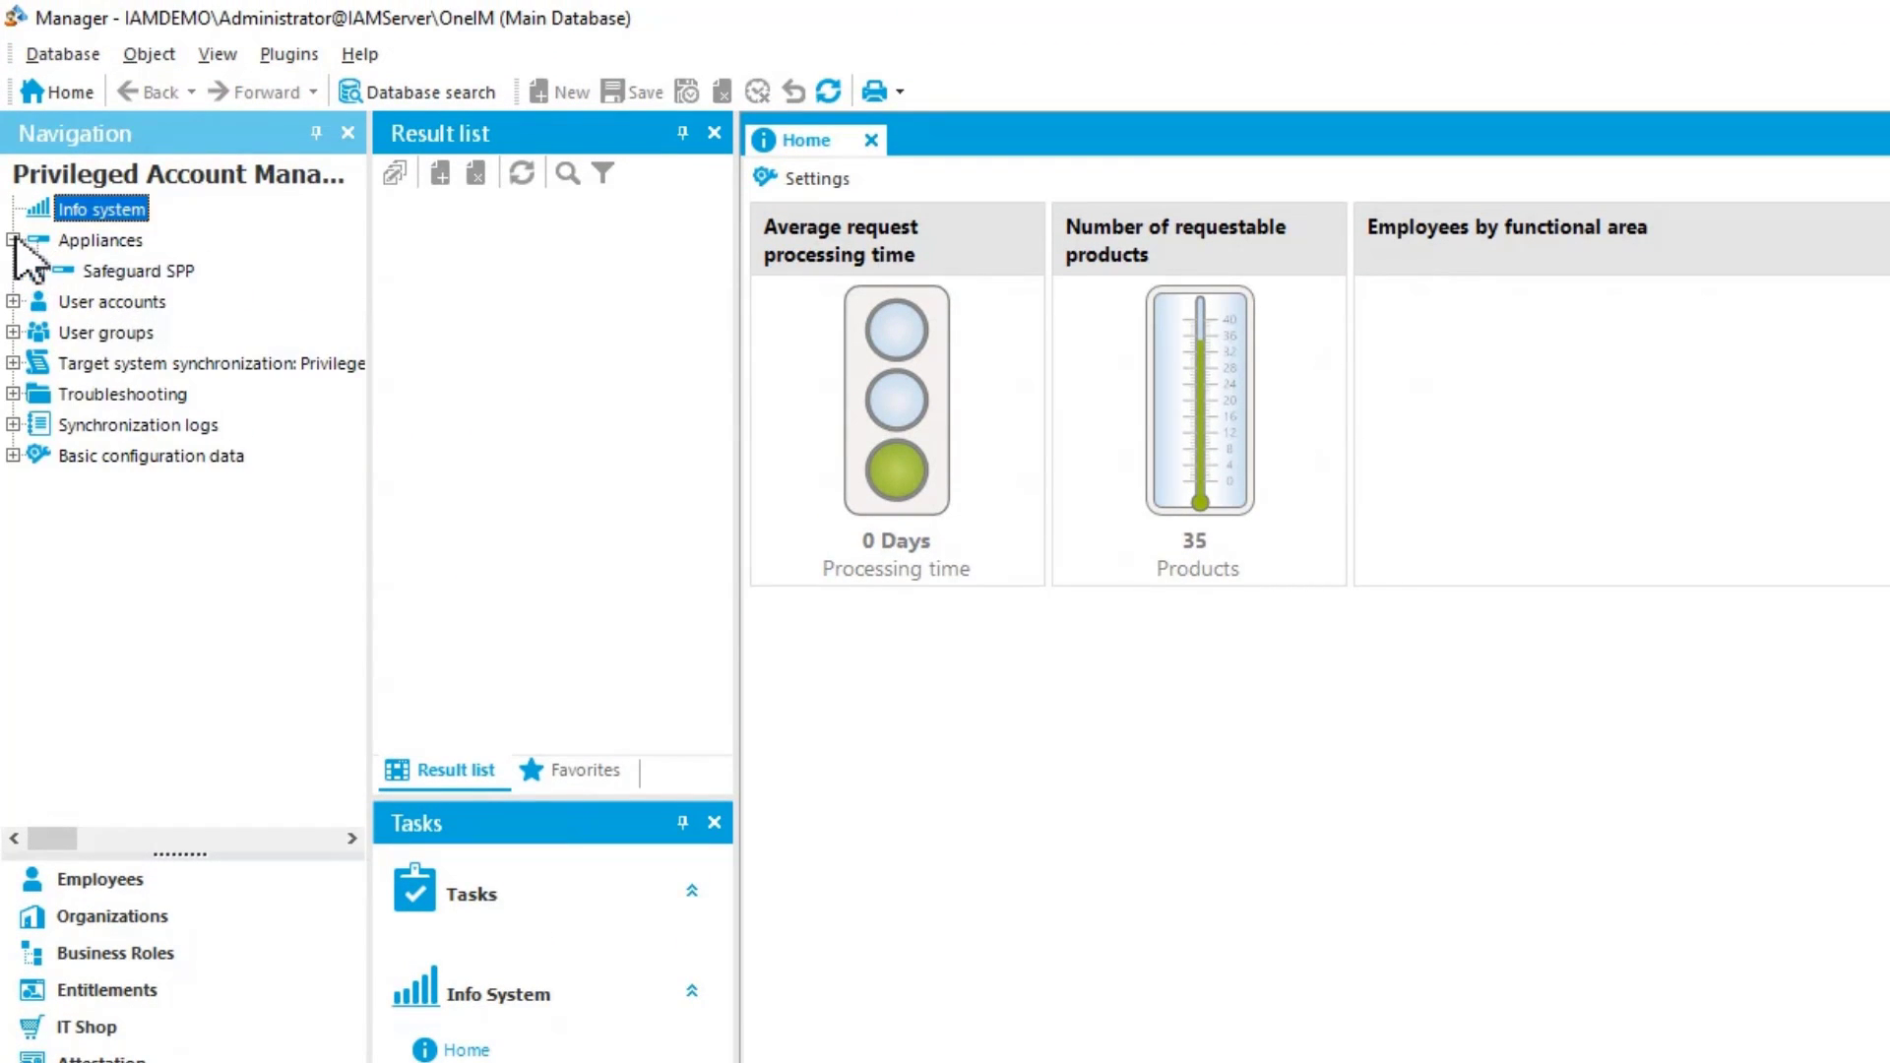
{"action": "left_click", "coordinate": [136, 273]}
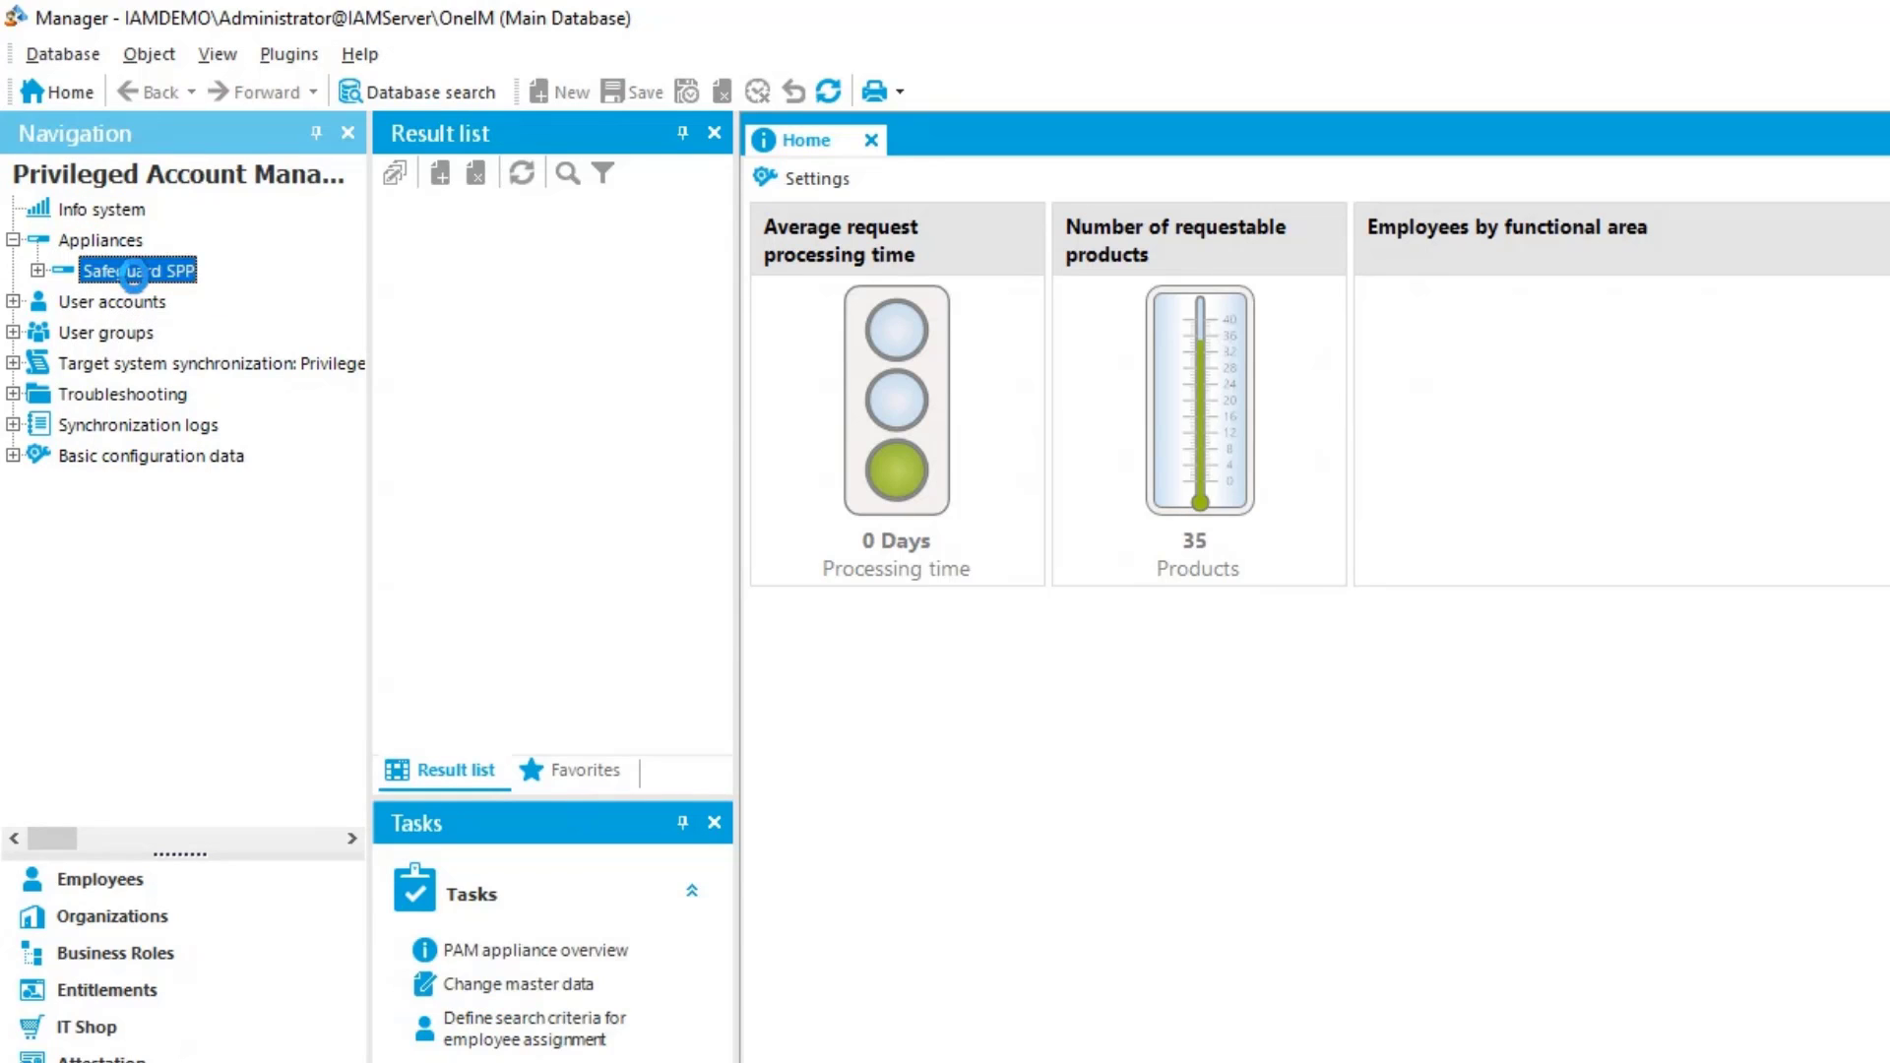
{"action": "double_click", "coordinate": [136, 273]}
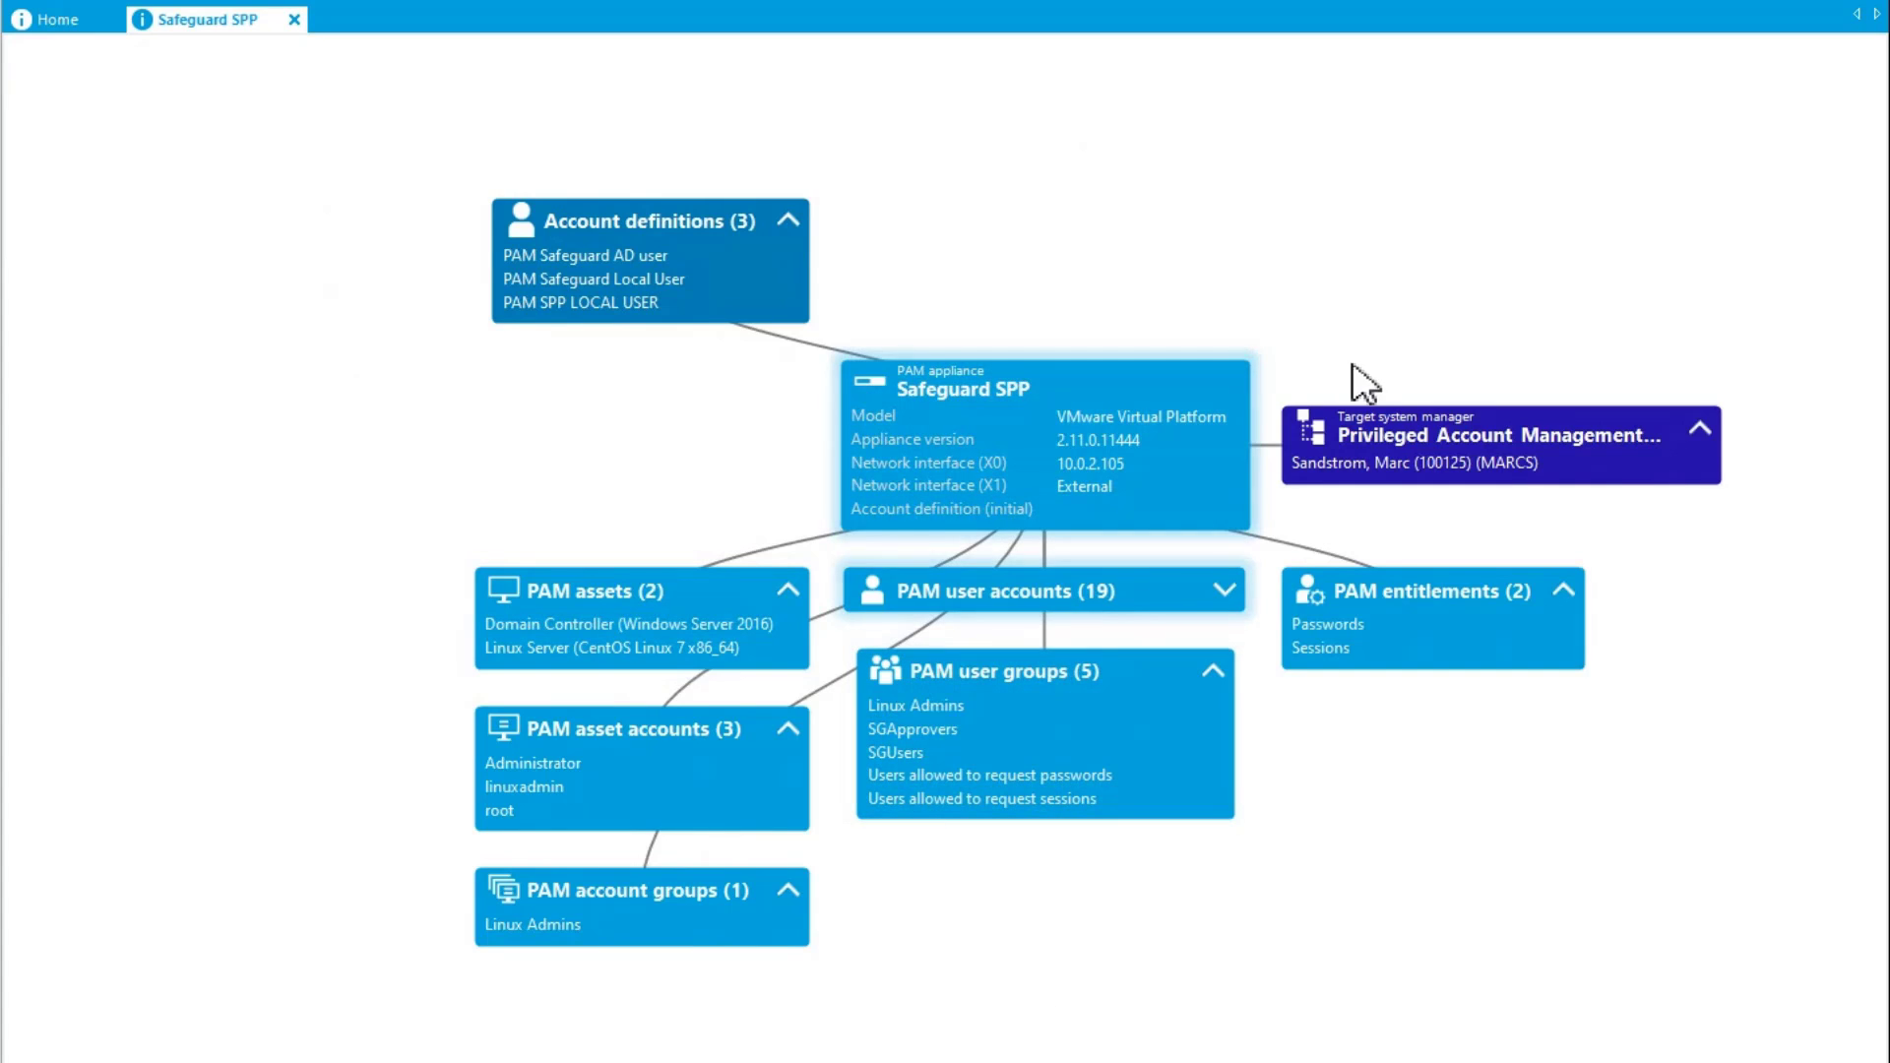
Spread the target system manager and account definitions boxes away from the appliance, and open the Passwords entitlement
{"action": "left_click_drag", "start_coordinate": [1447, 443], "coordinate": [1487, 383]}
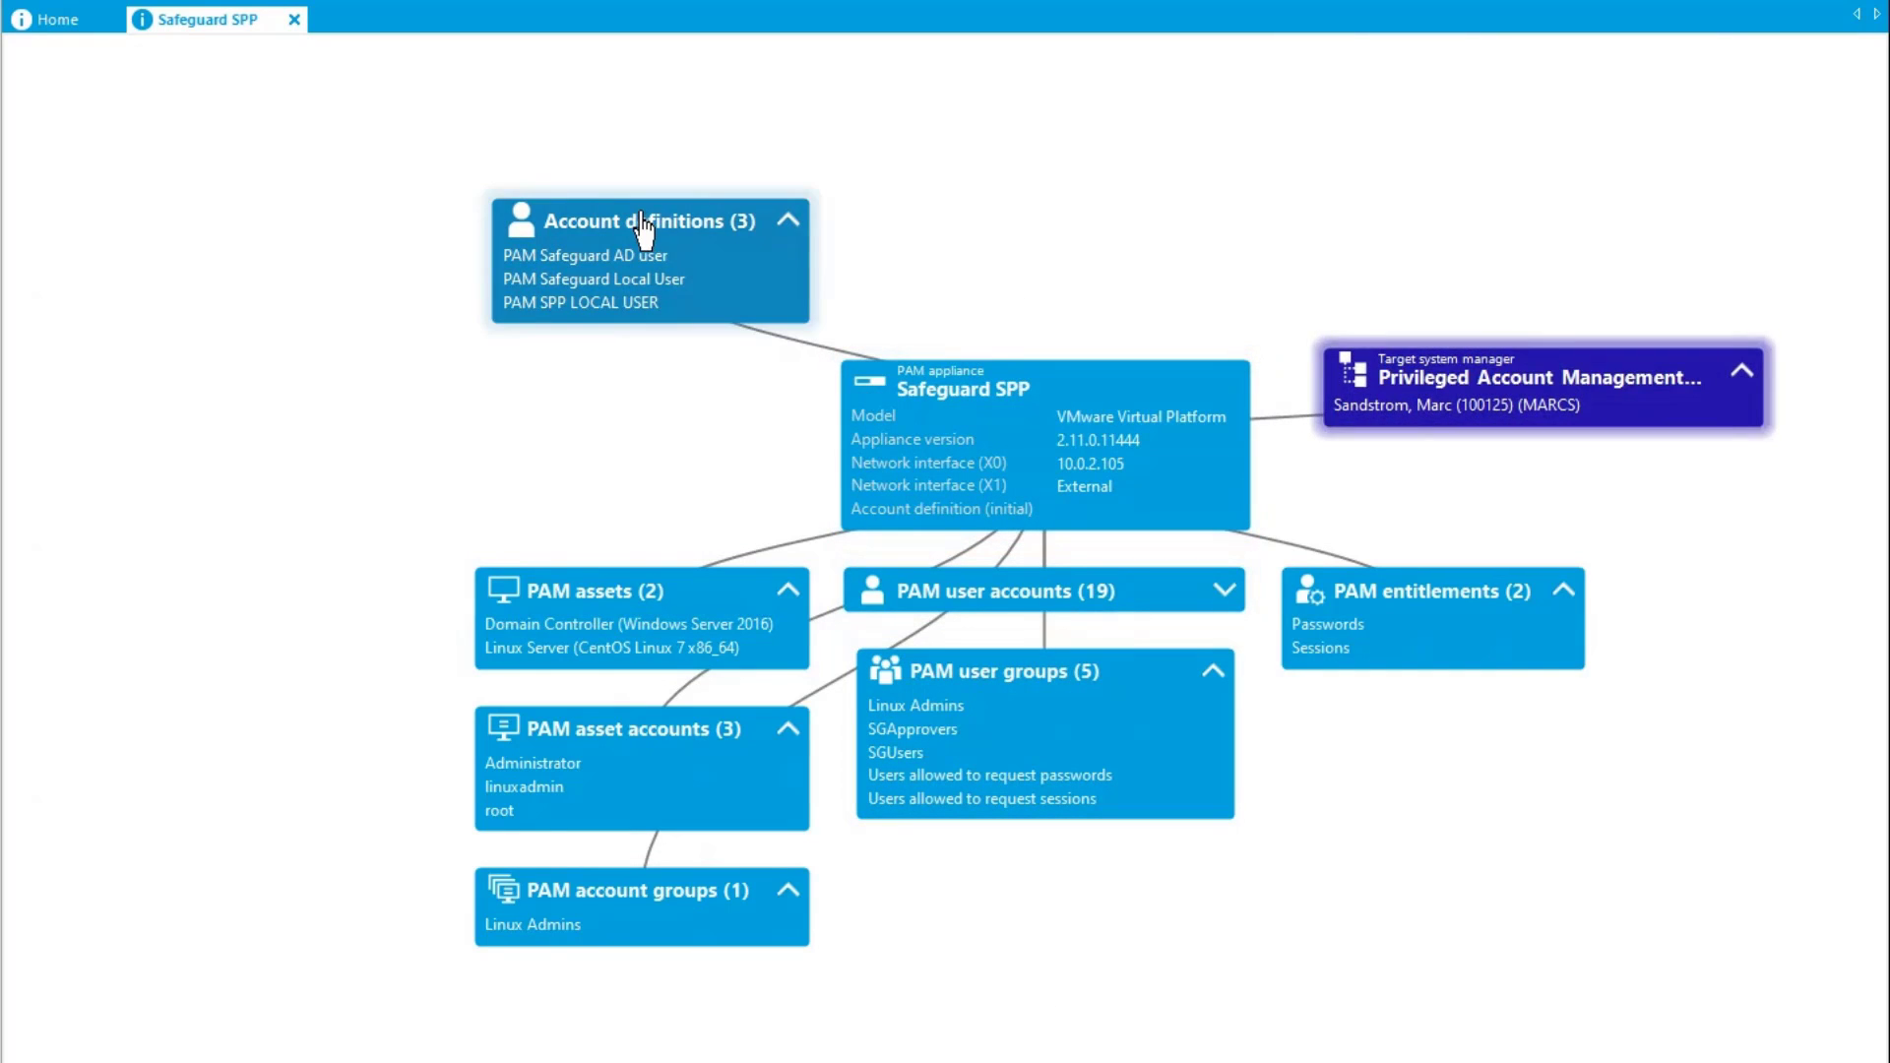
{"action": "left_click_drag", "start_coordinate": [560, 225], "coordinate": [478, 225]}
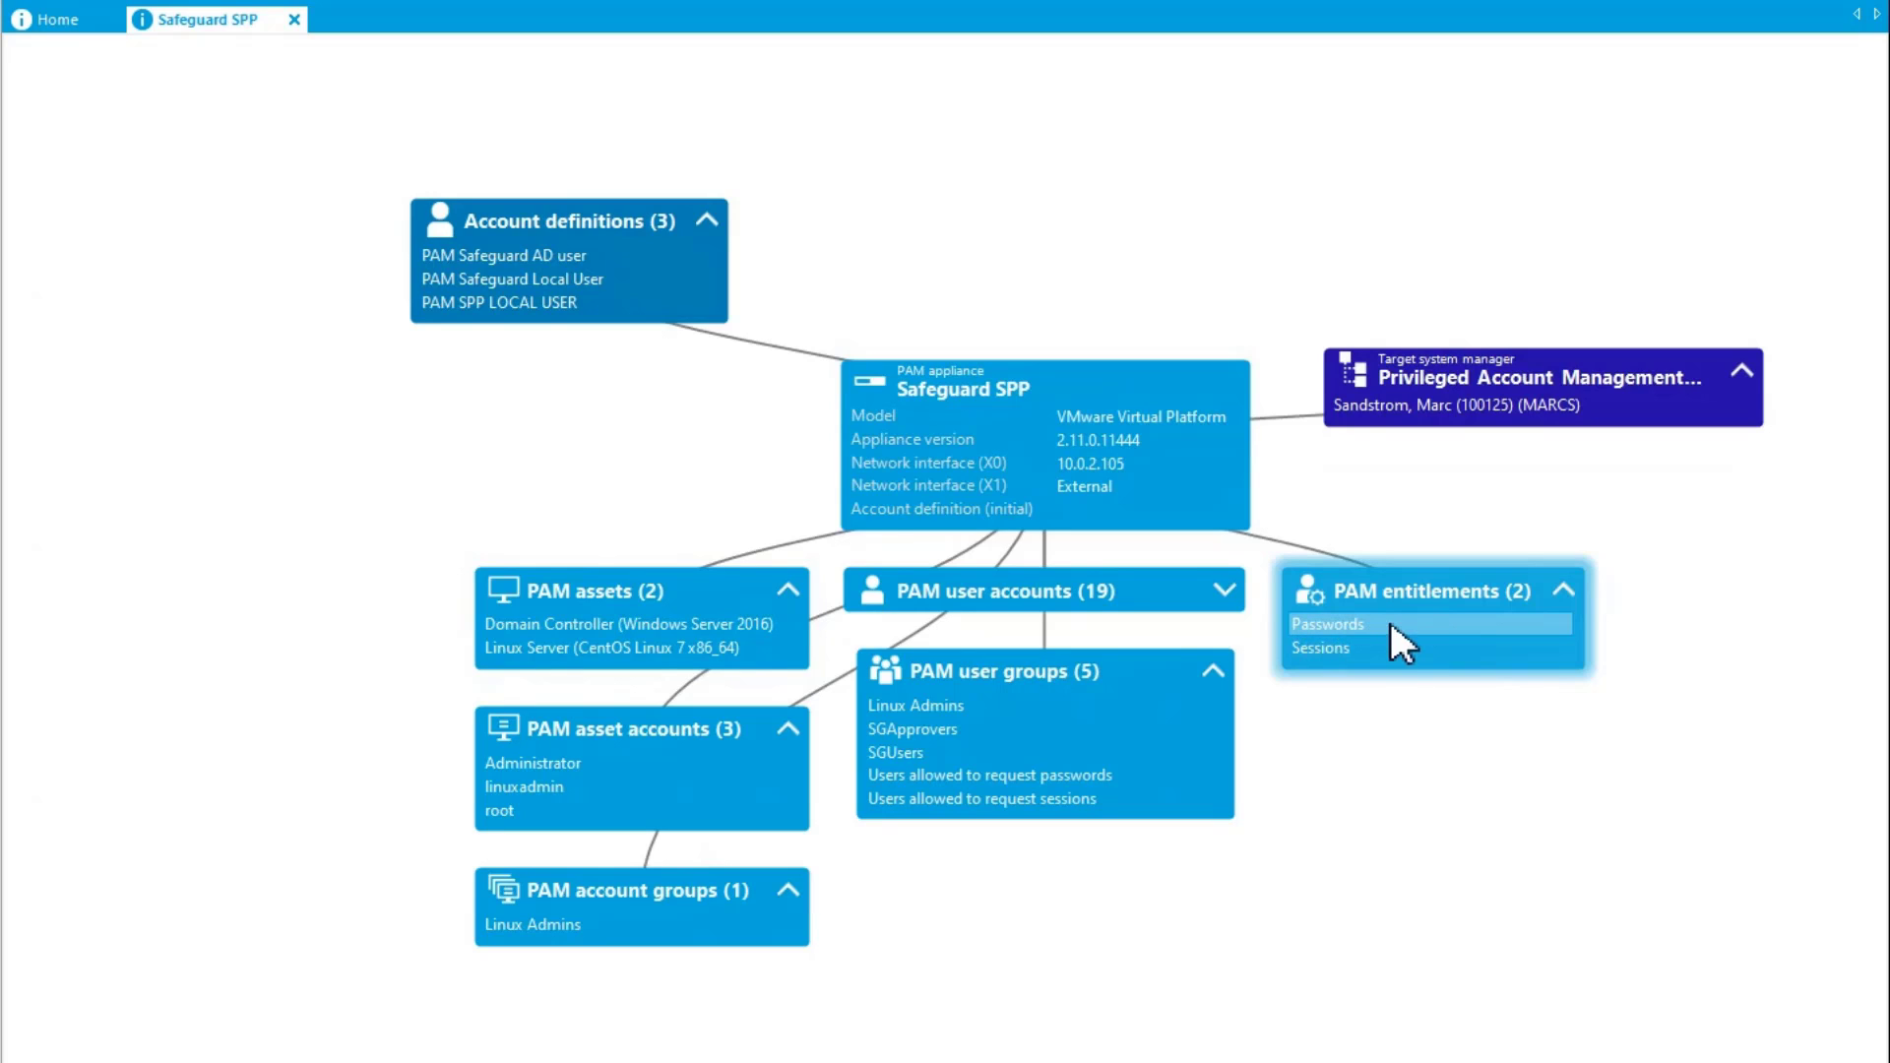
{"action": "left_click", "coordinate": [1335, 626]}
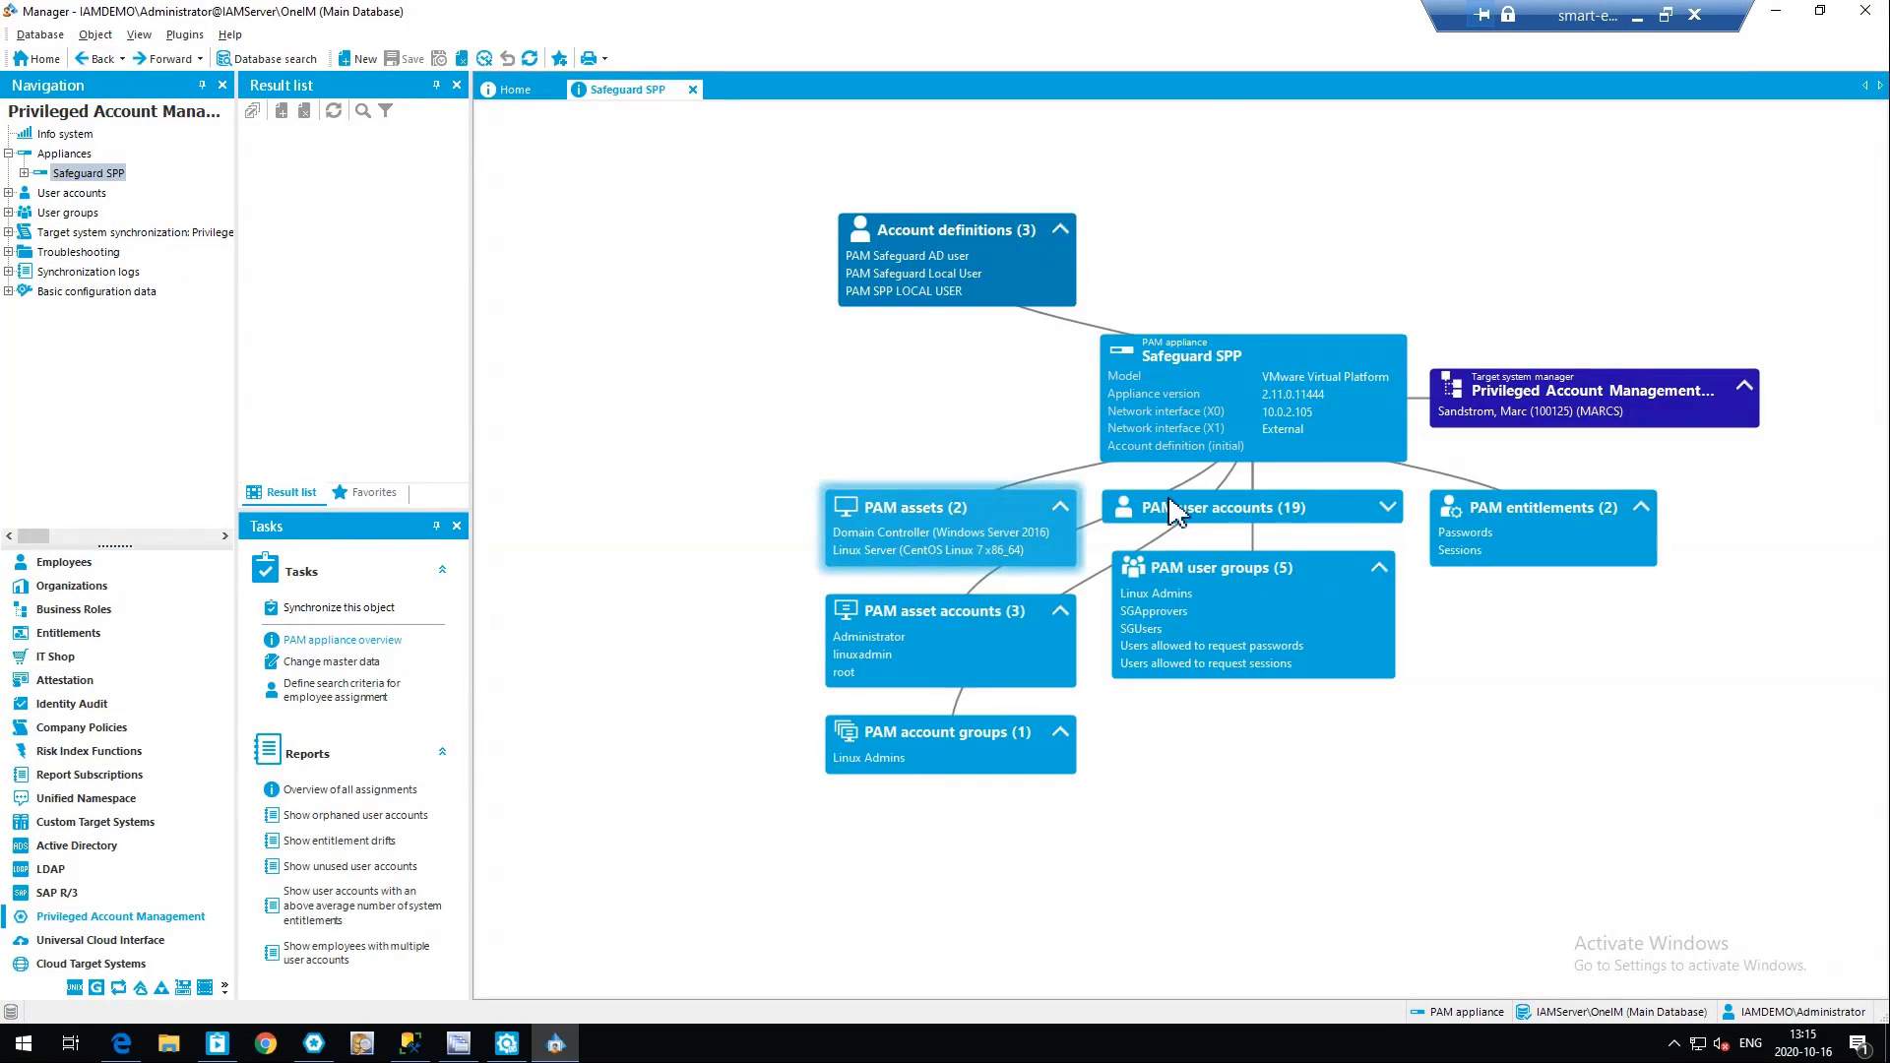
Expand the appliance's PAM user accounts, open the seventh listed account, and go to its linked employee's overview
{"action": "left_click", "coordinate": [1314, 534]}
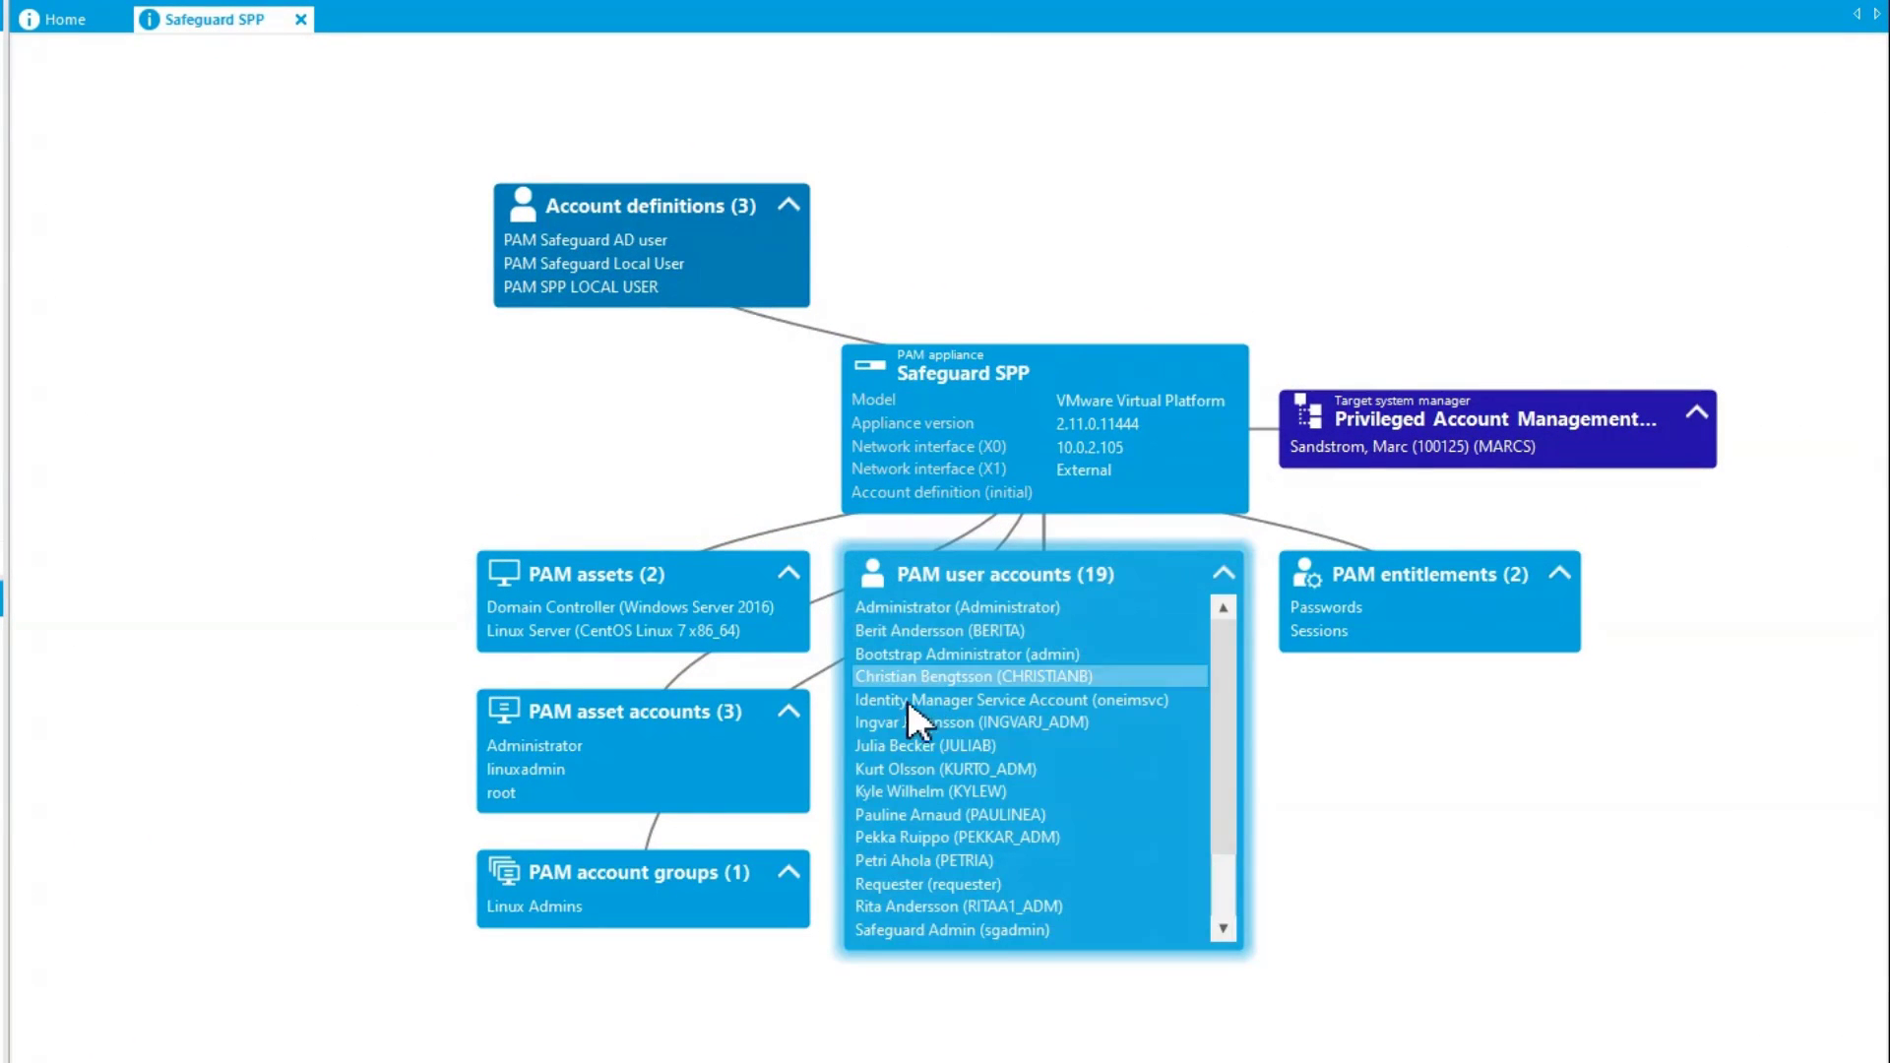
{"action": "left_click", "coordinate": [980, 747]}
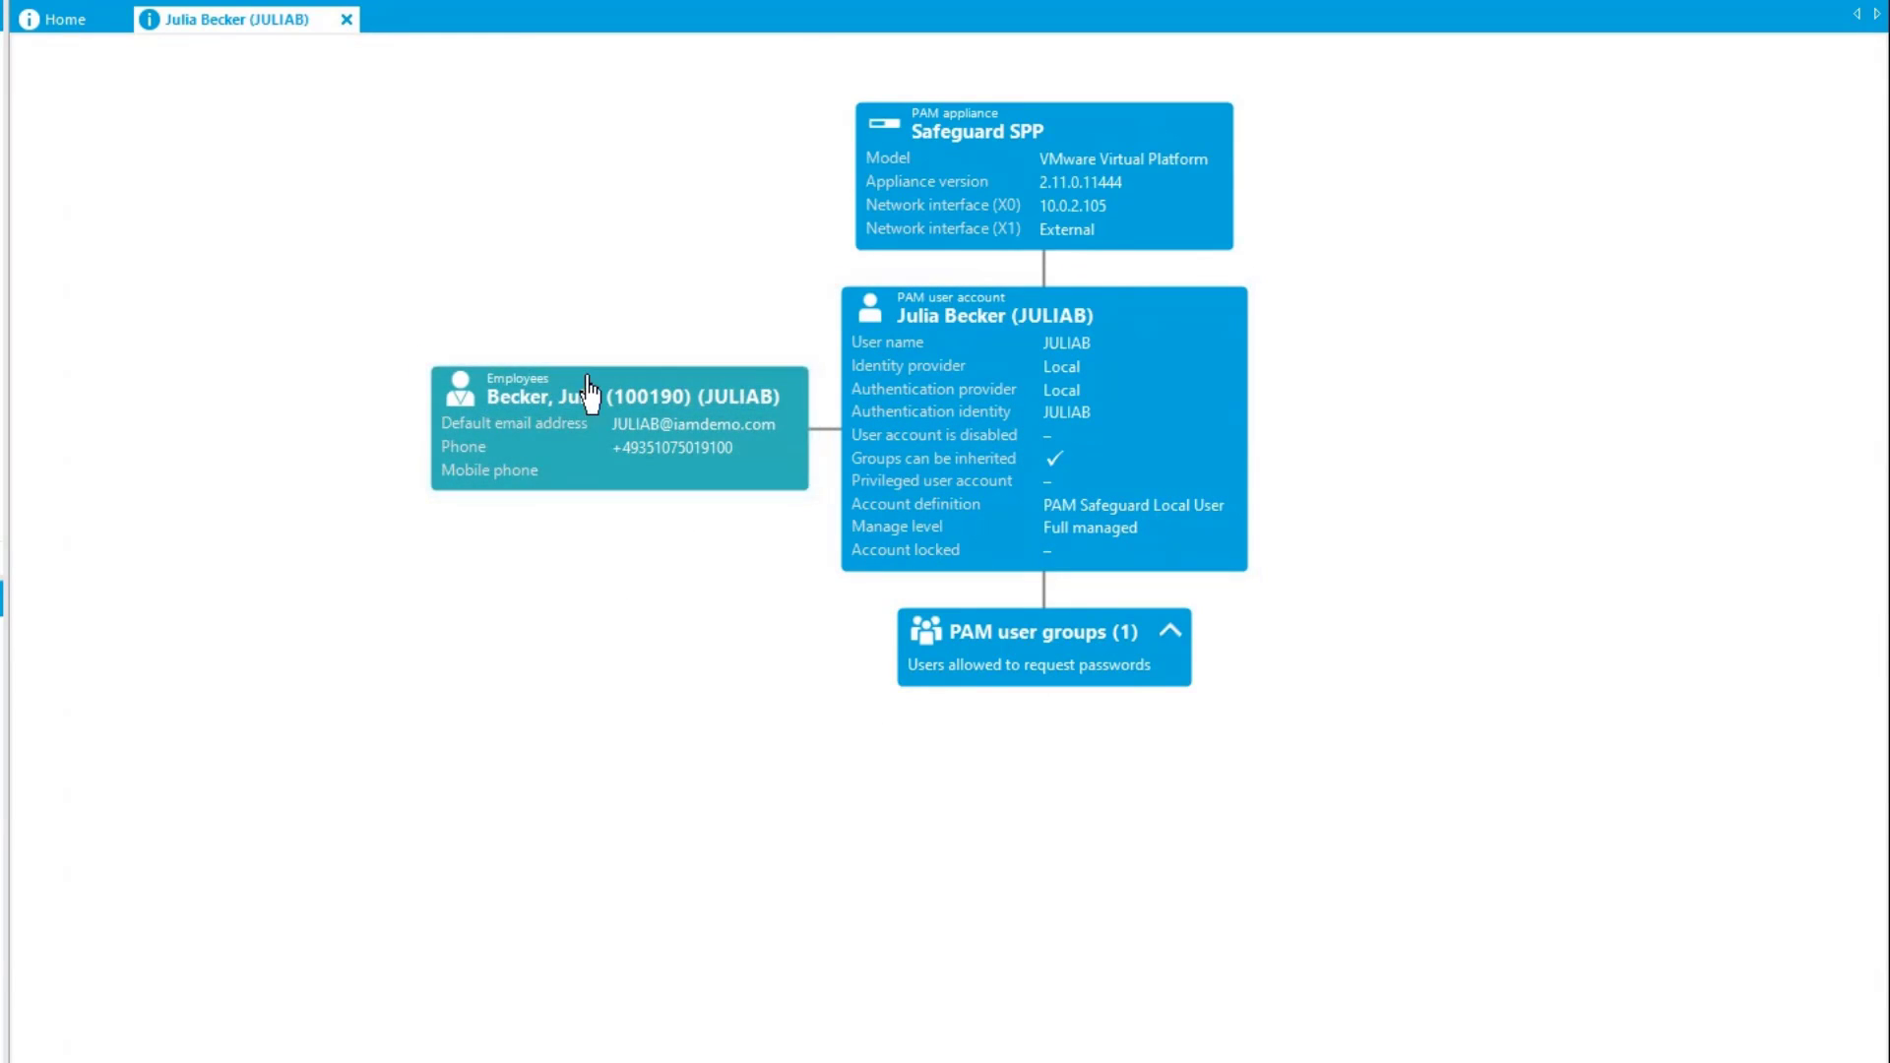
{"action": "left_click", "coordinate": [654, 402]}
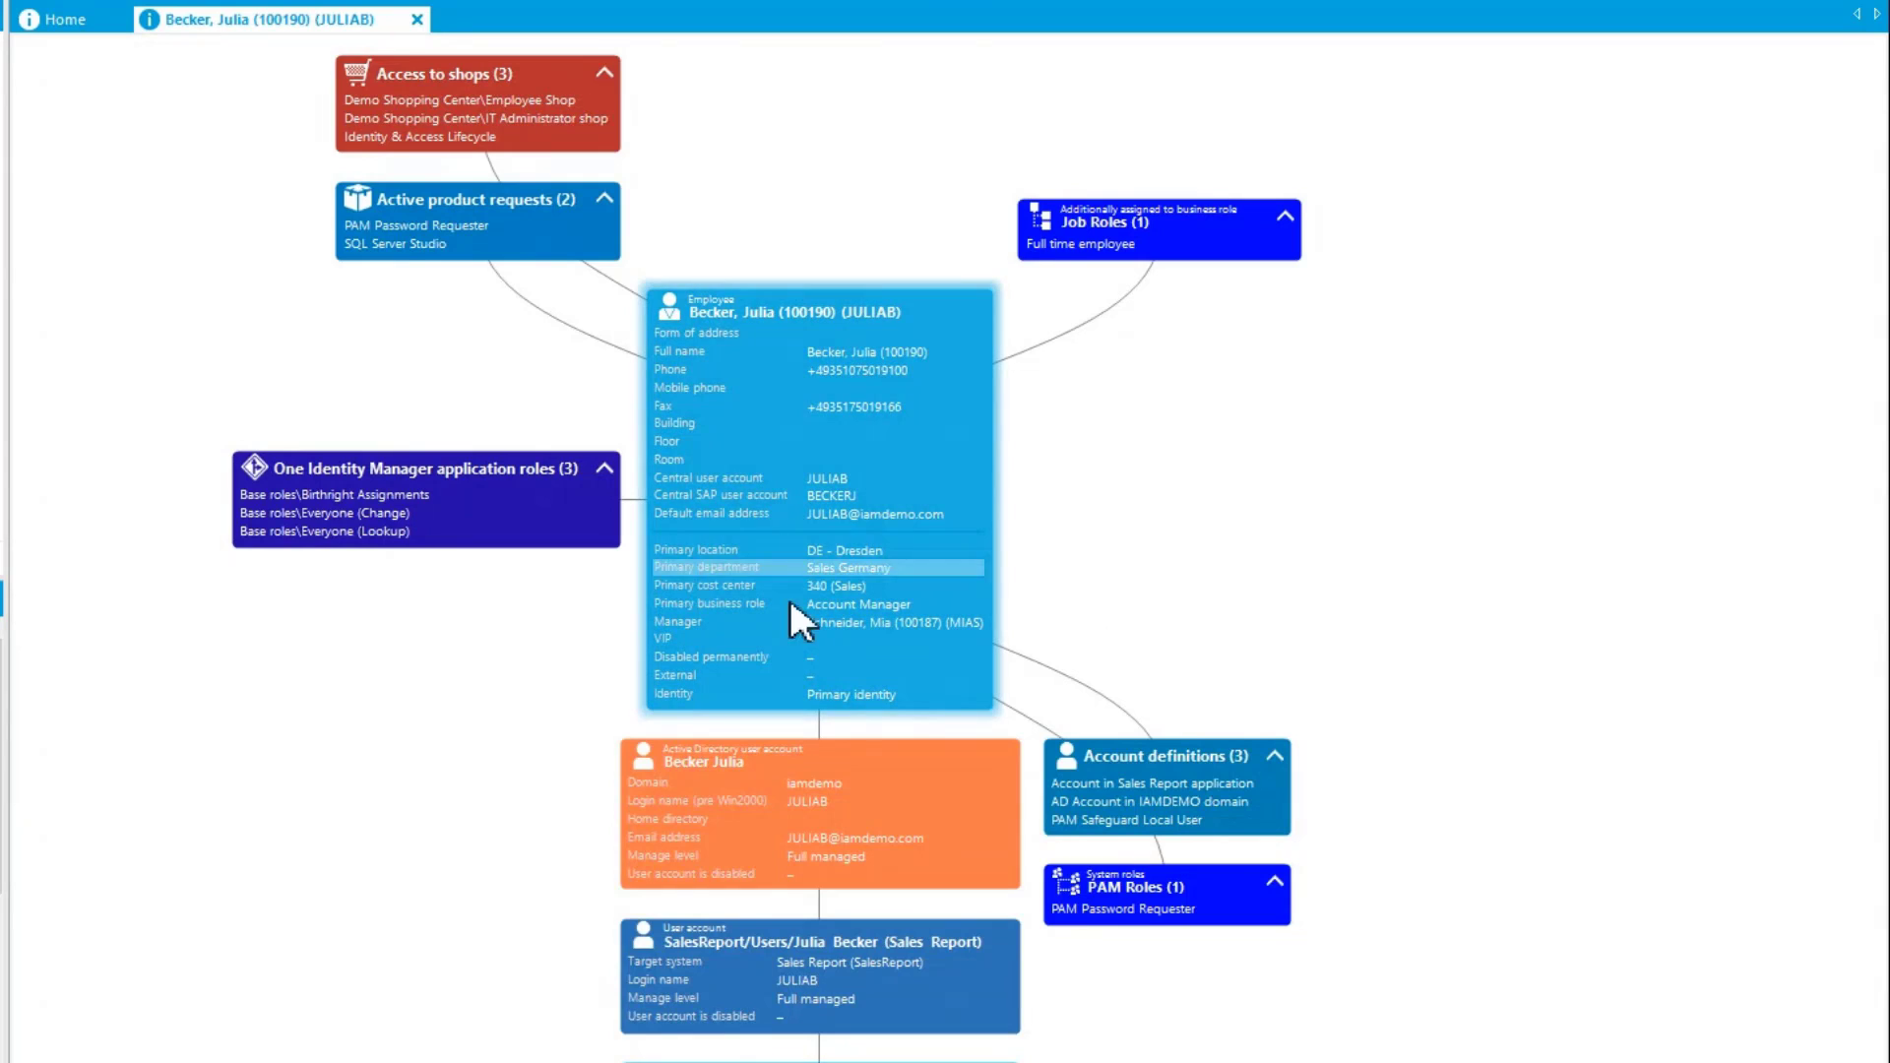
Move the employee's Active Directory and Sales Report account boxes away from the column beneath the employee box
{"action": "left_click_drag", "start_coordinate": [843, 771], "coordinate": [355, 682]}
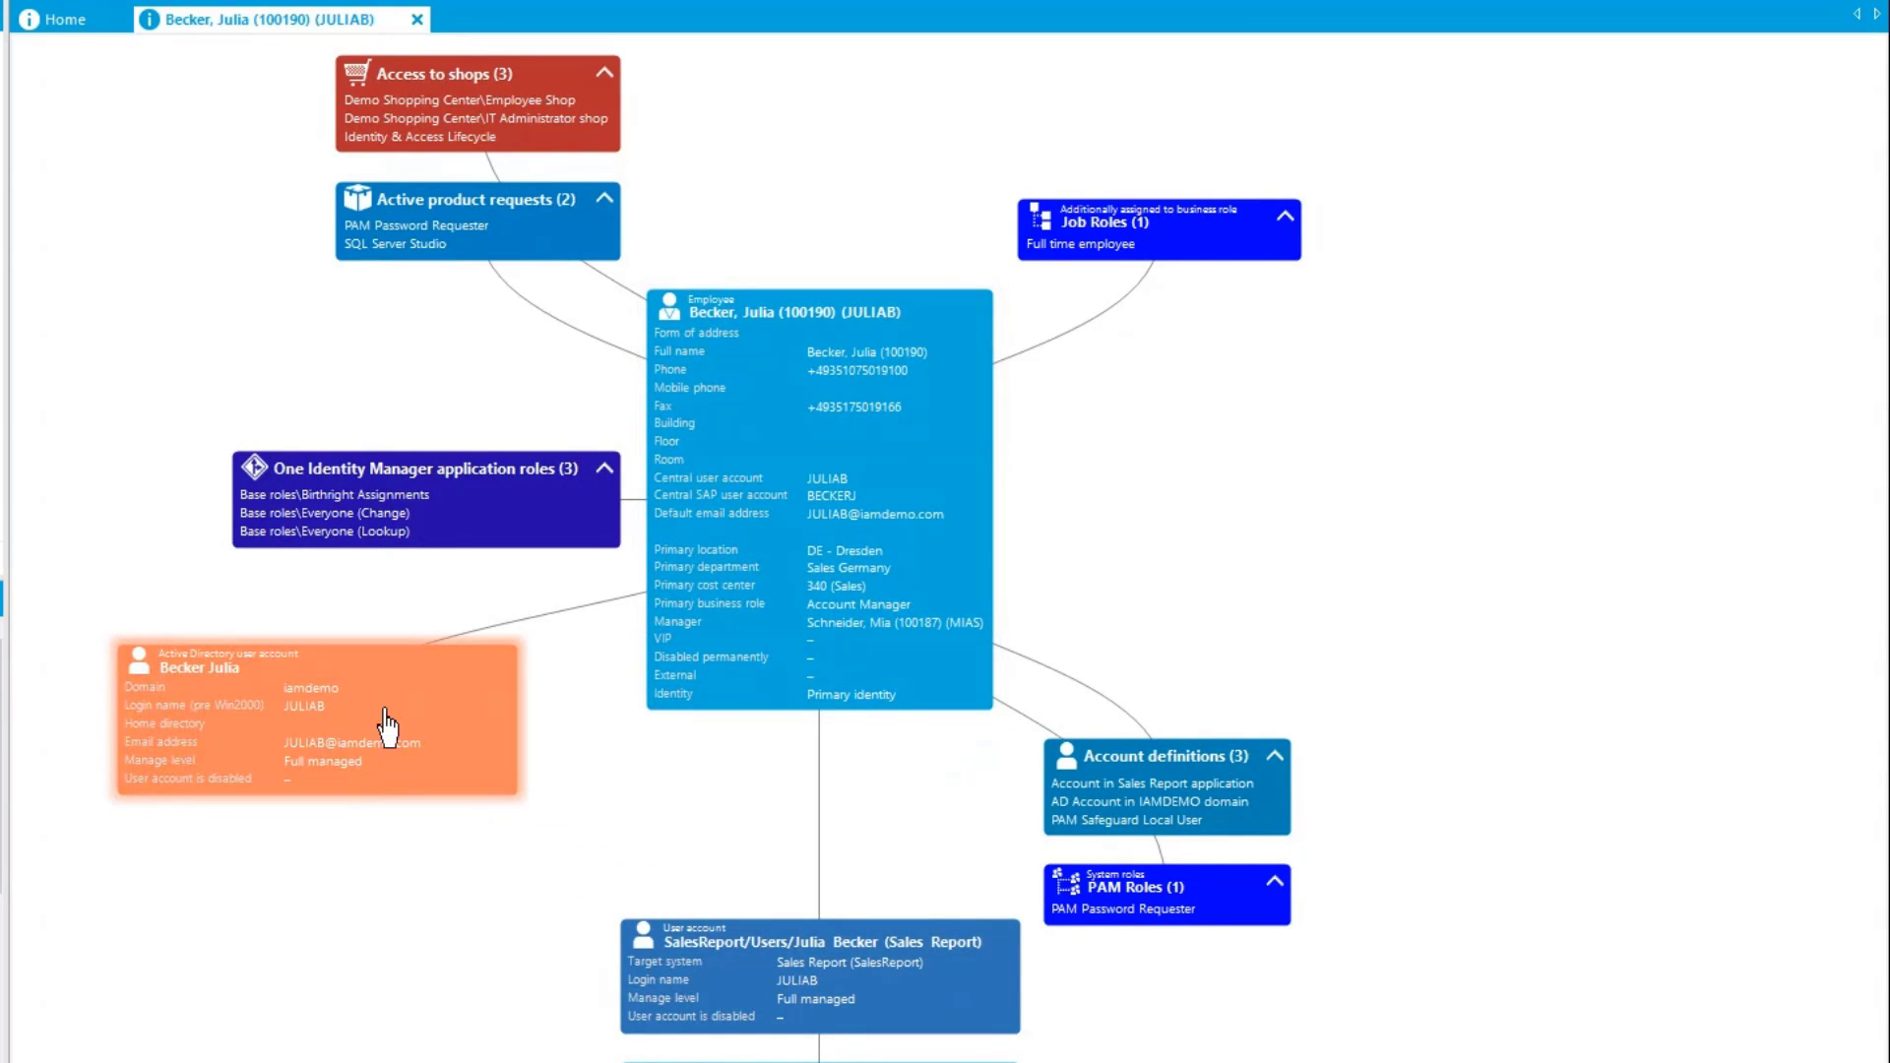
{"action": "left_click_drag", "start_coordinate": [824, 955], "coordinate": [293, 887]}
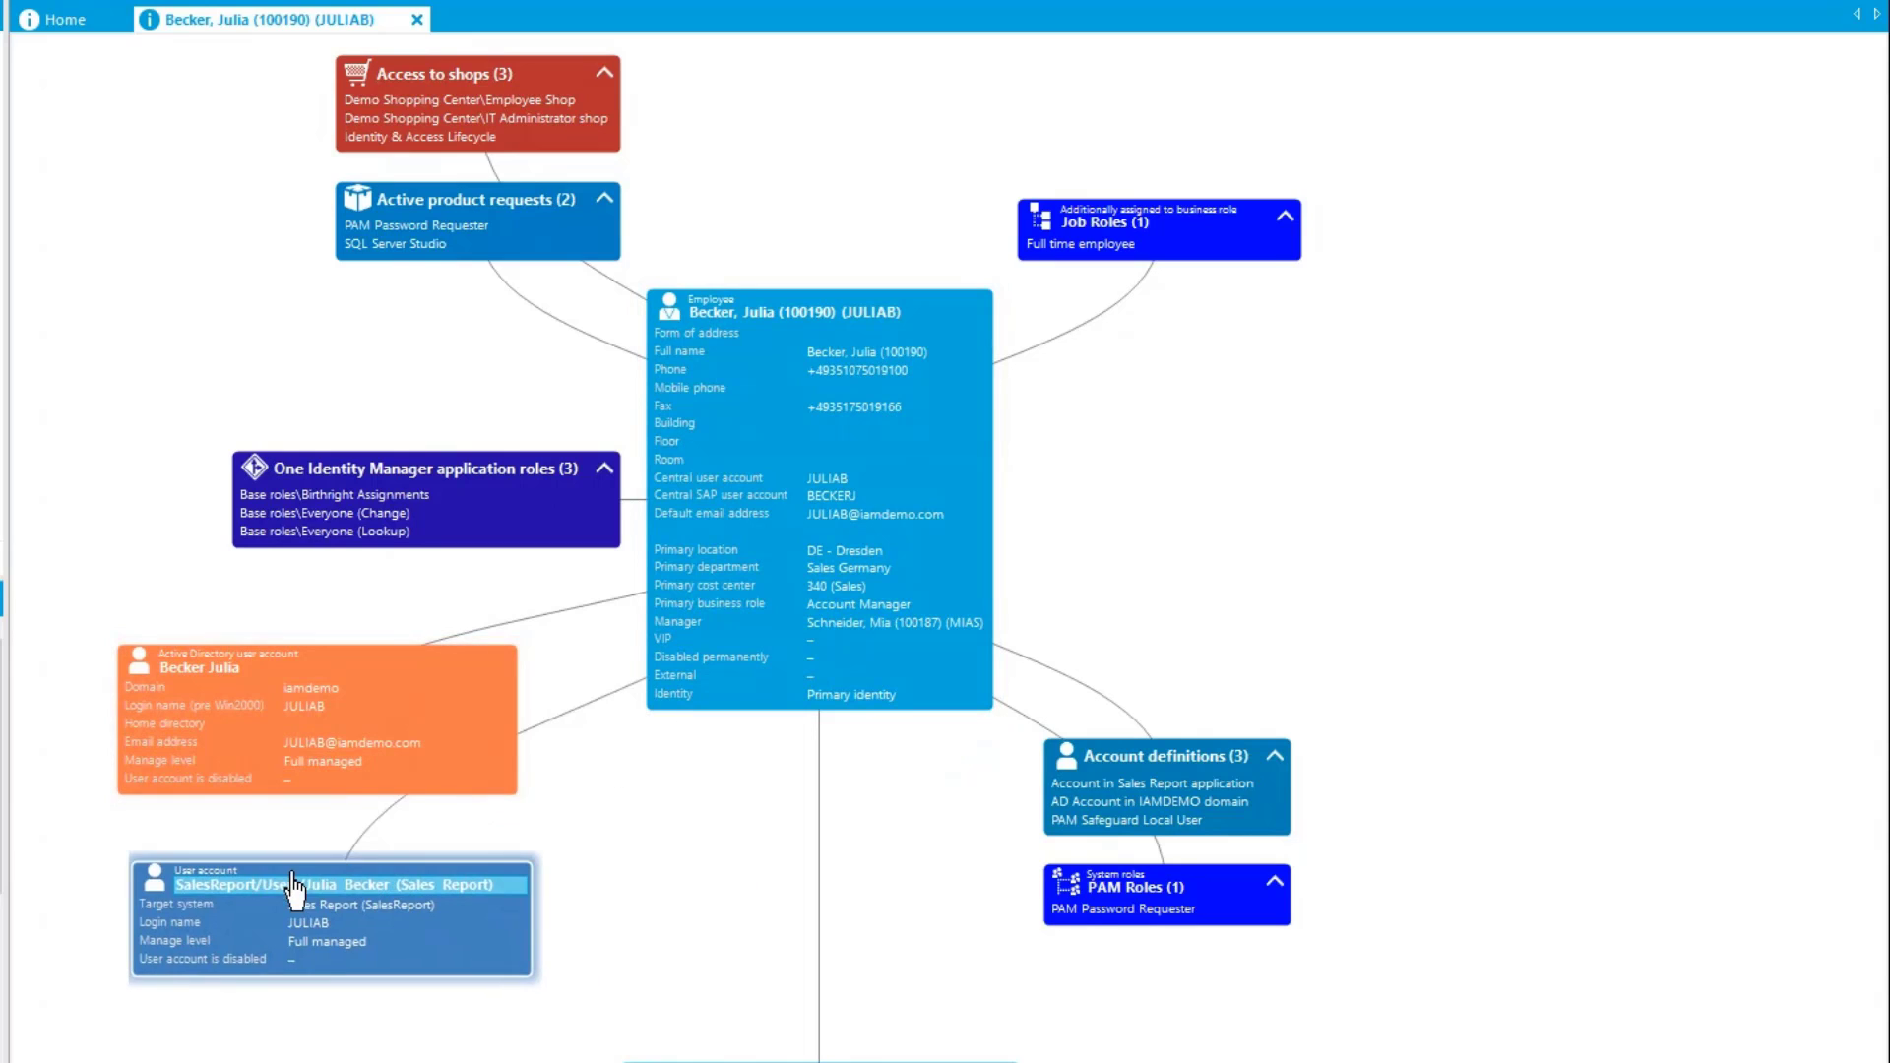
{"action": "left_click", "coordinate": [647, 984]}
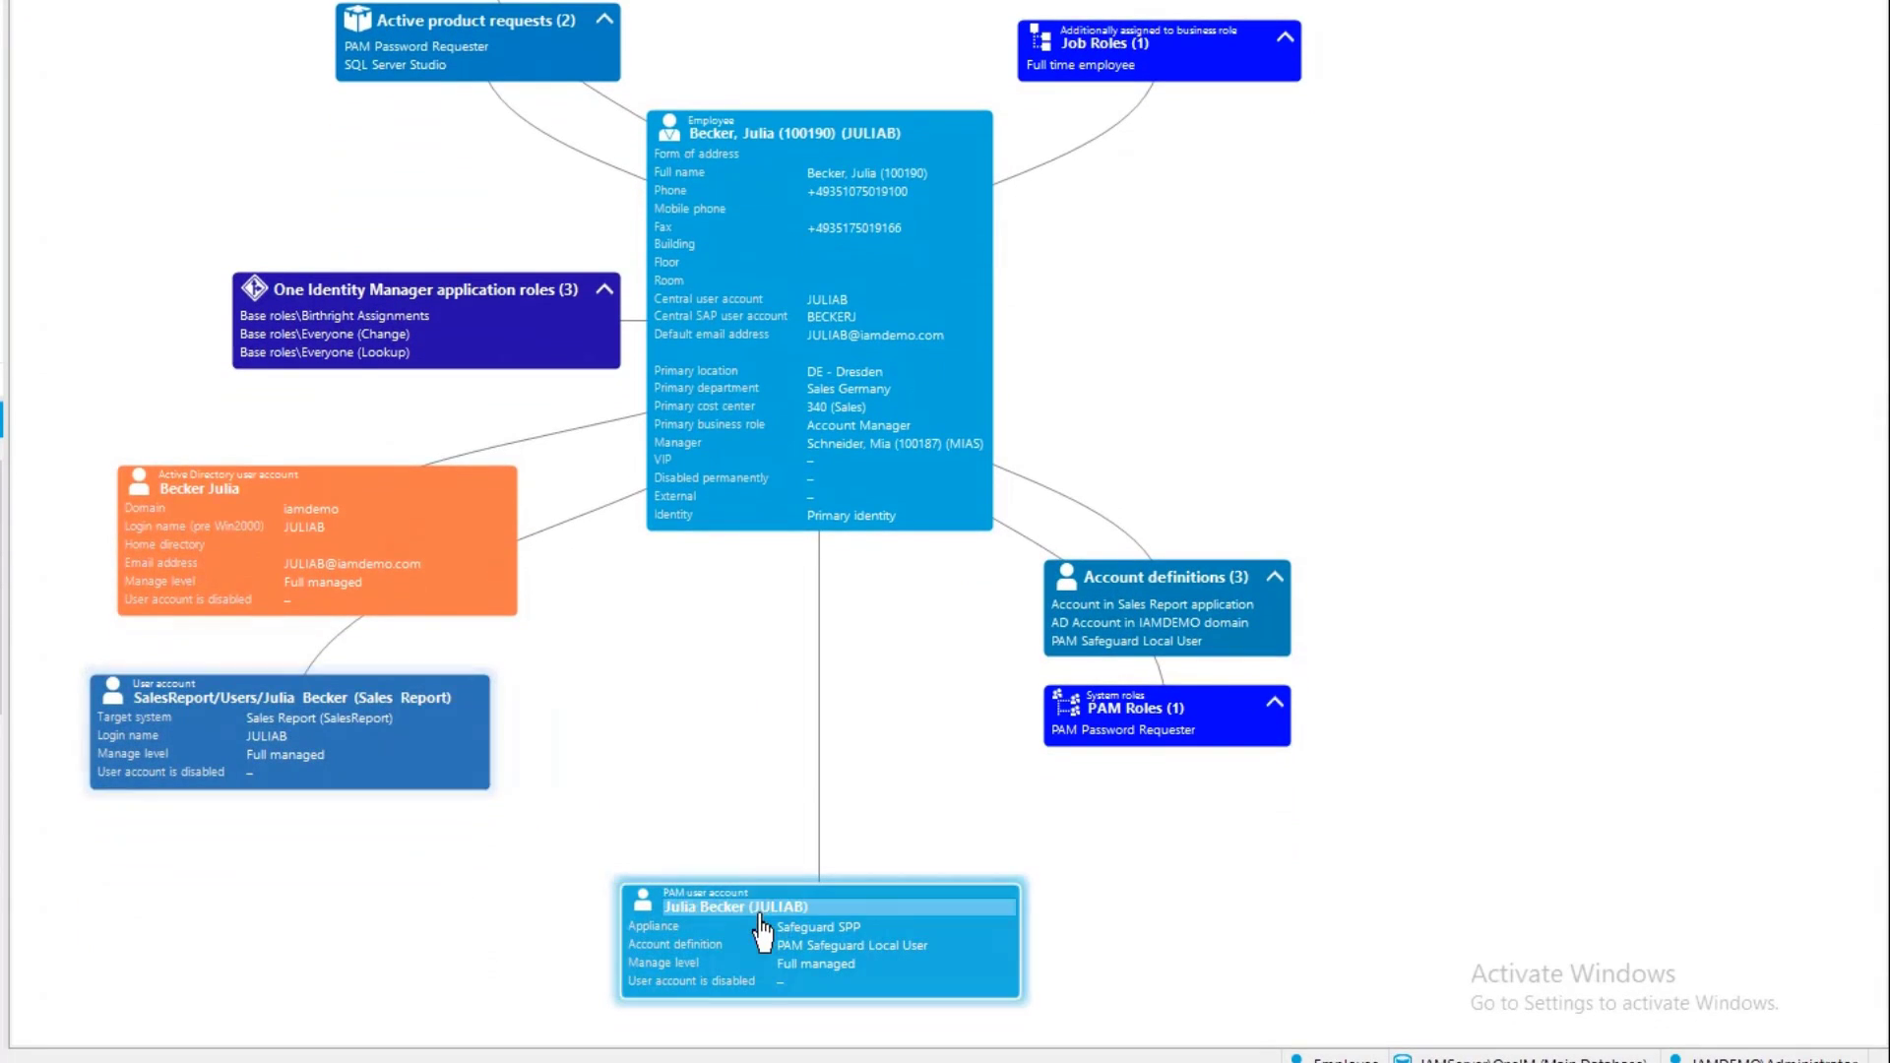
Bring the PAM user account box close to the employee, and open that account and its Users allowed to request passwords group
{"action": "left_click_drag", "start_coordinate": [766, 915], "coordinate": [747, 624]}
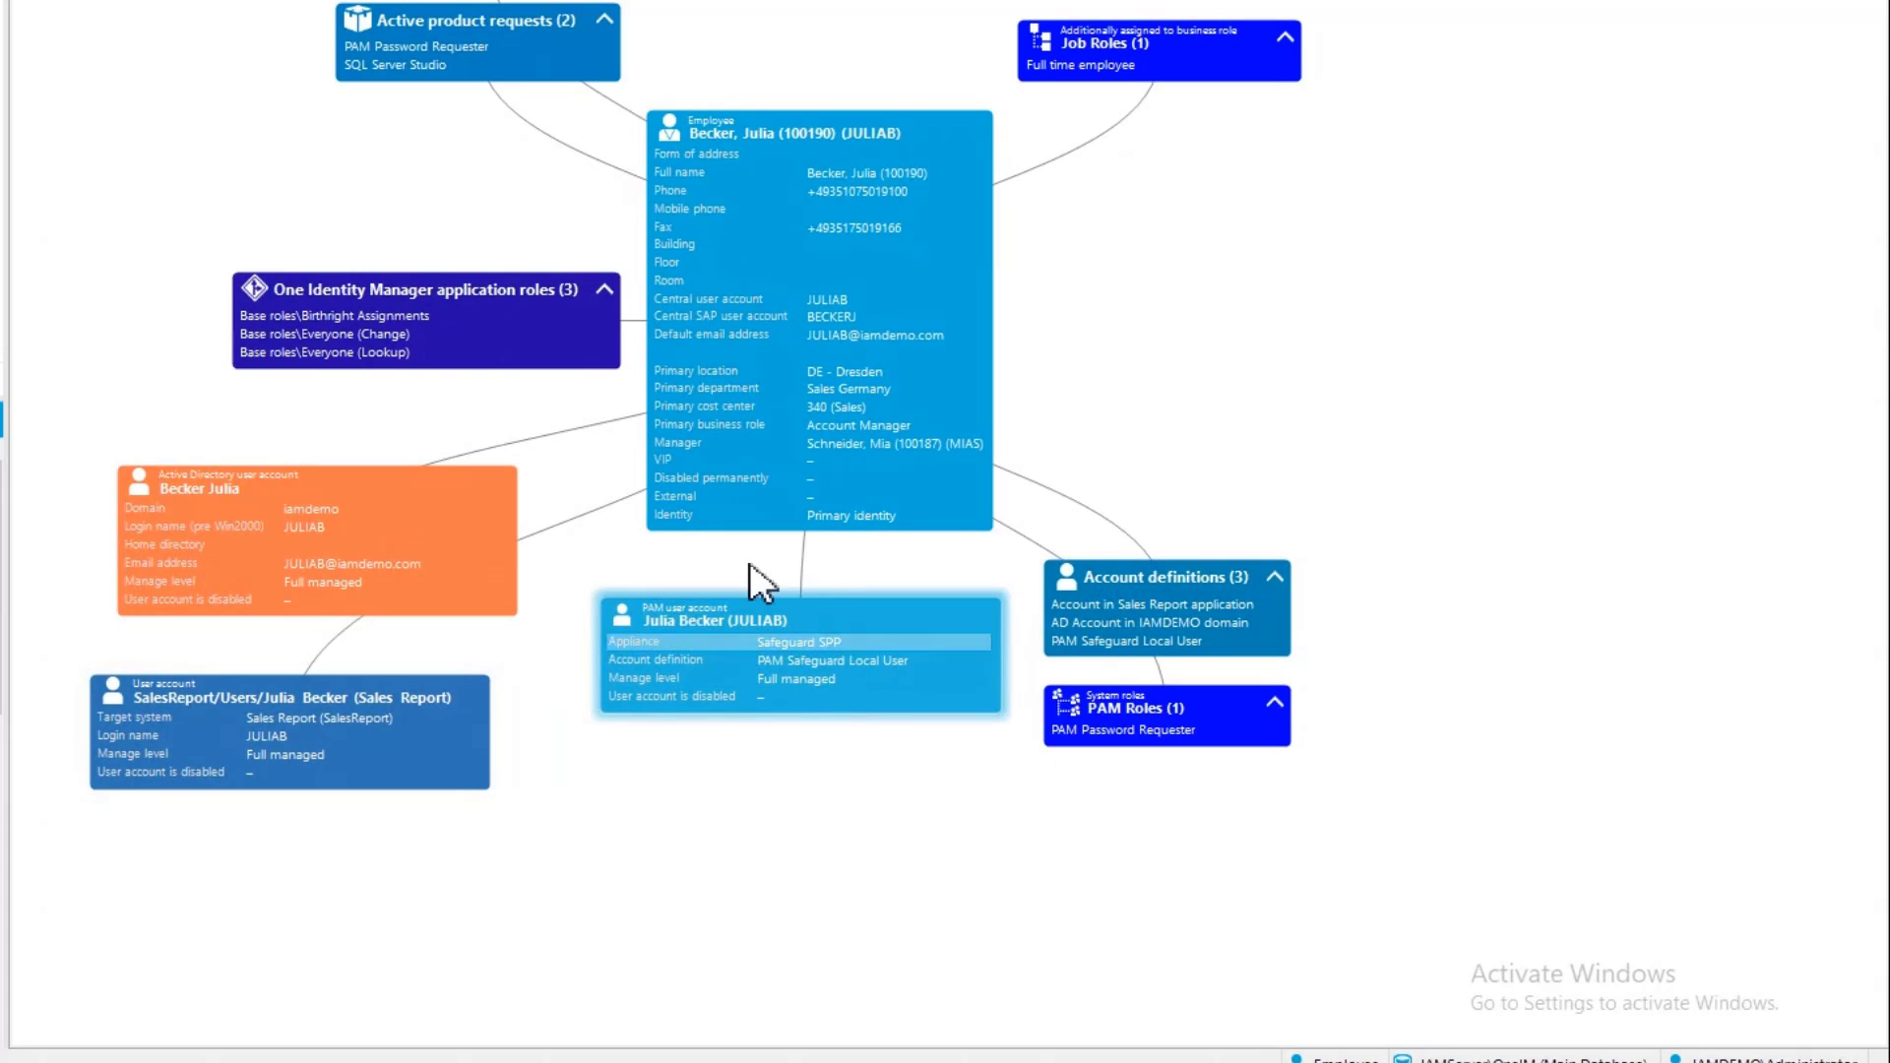
{"action": "double_click", "coordinate": [784, 653]}
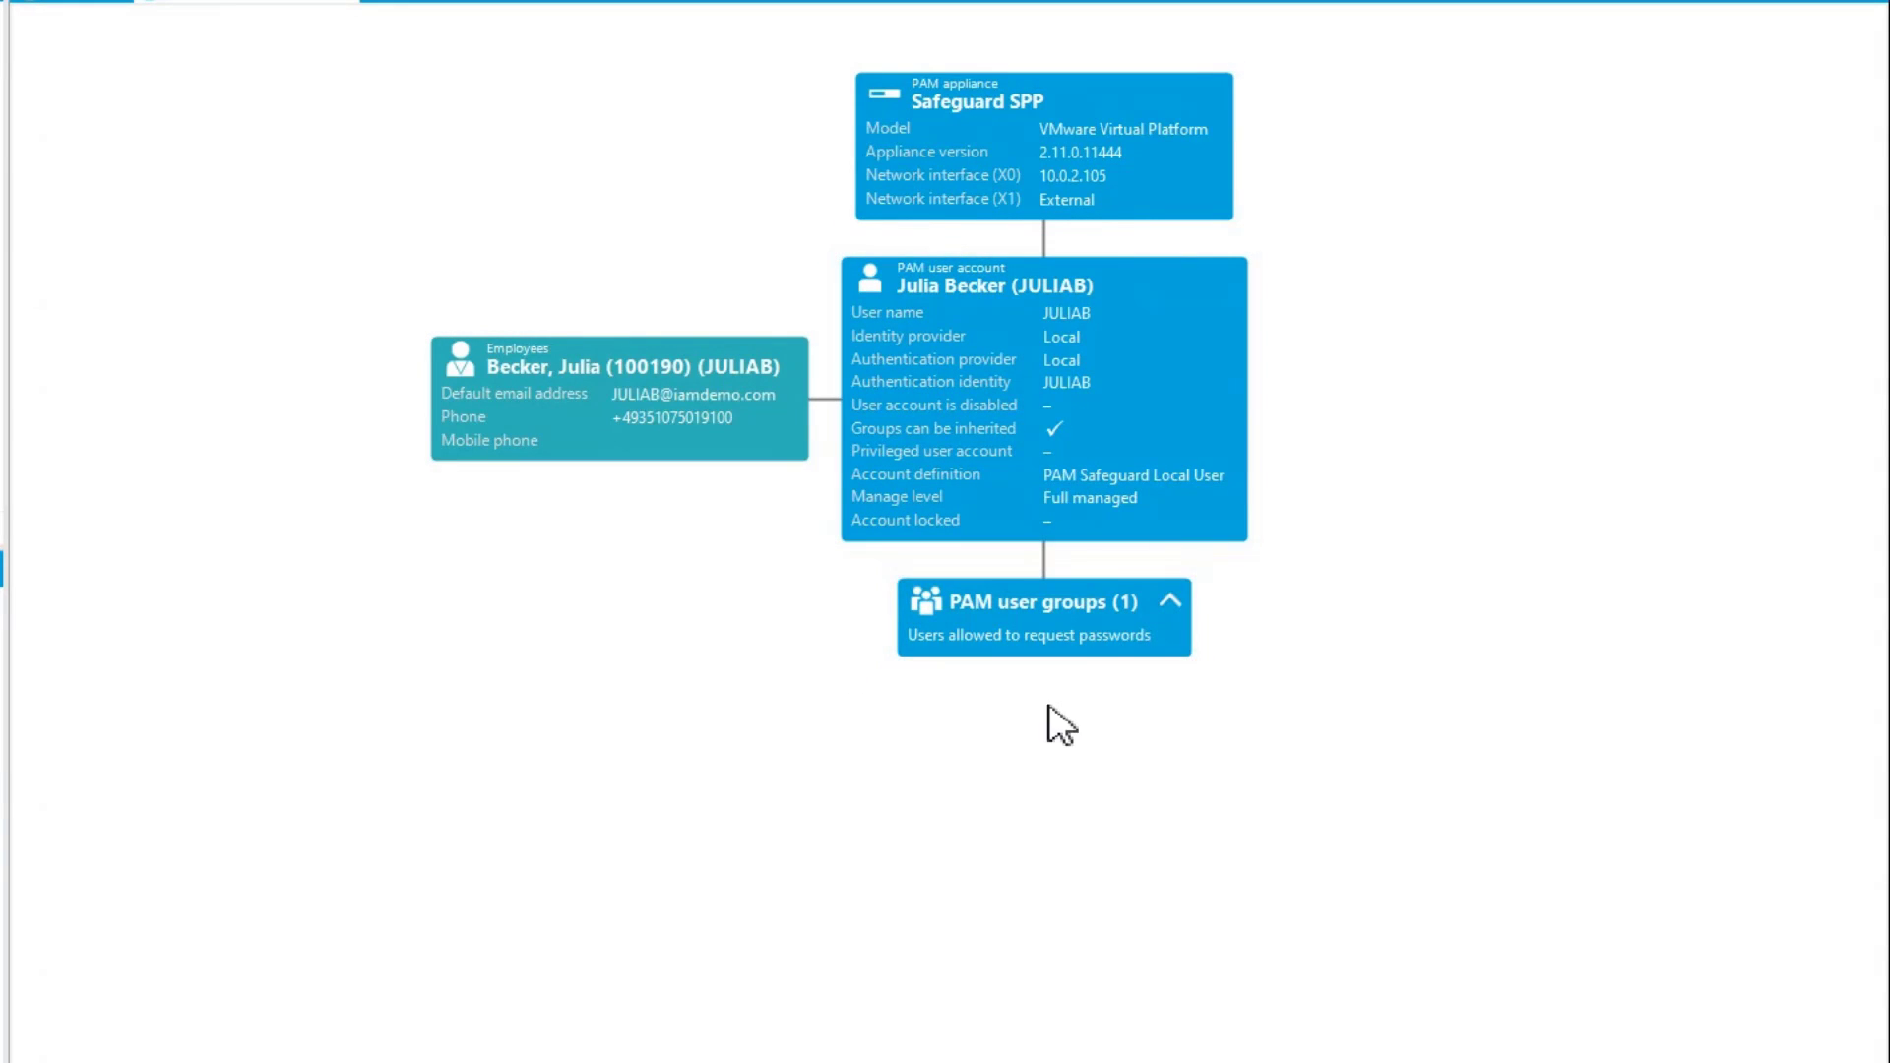
{"action": "left_click", "coordinate": [1072, 637]}
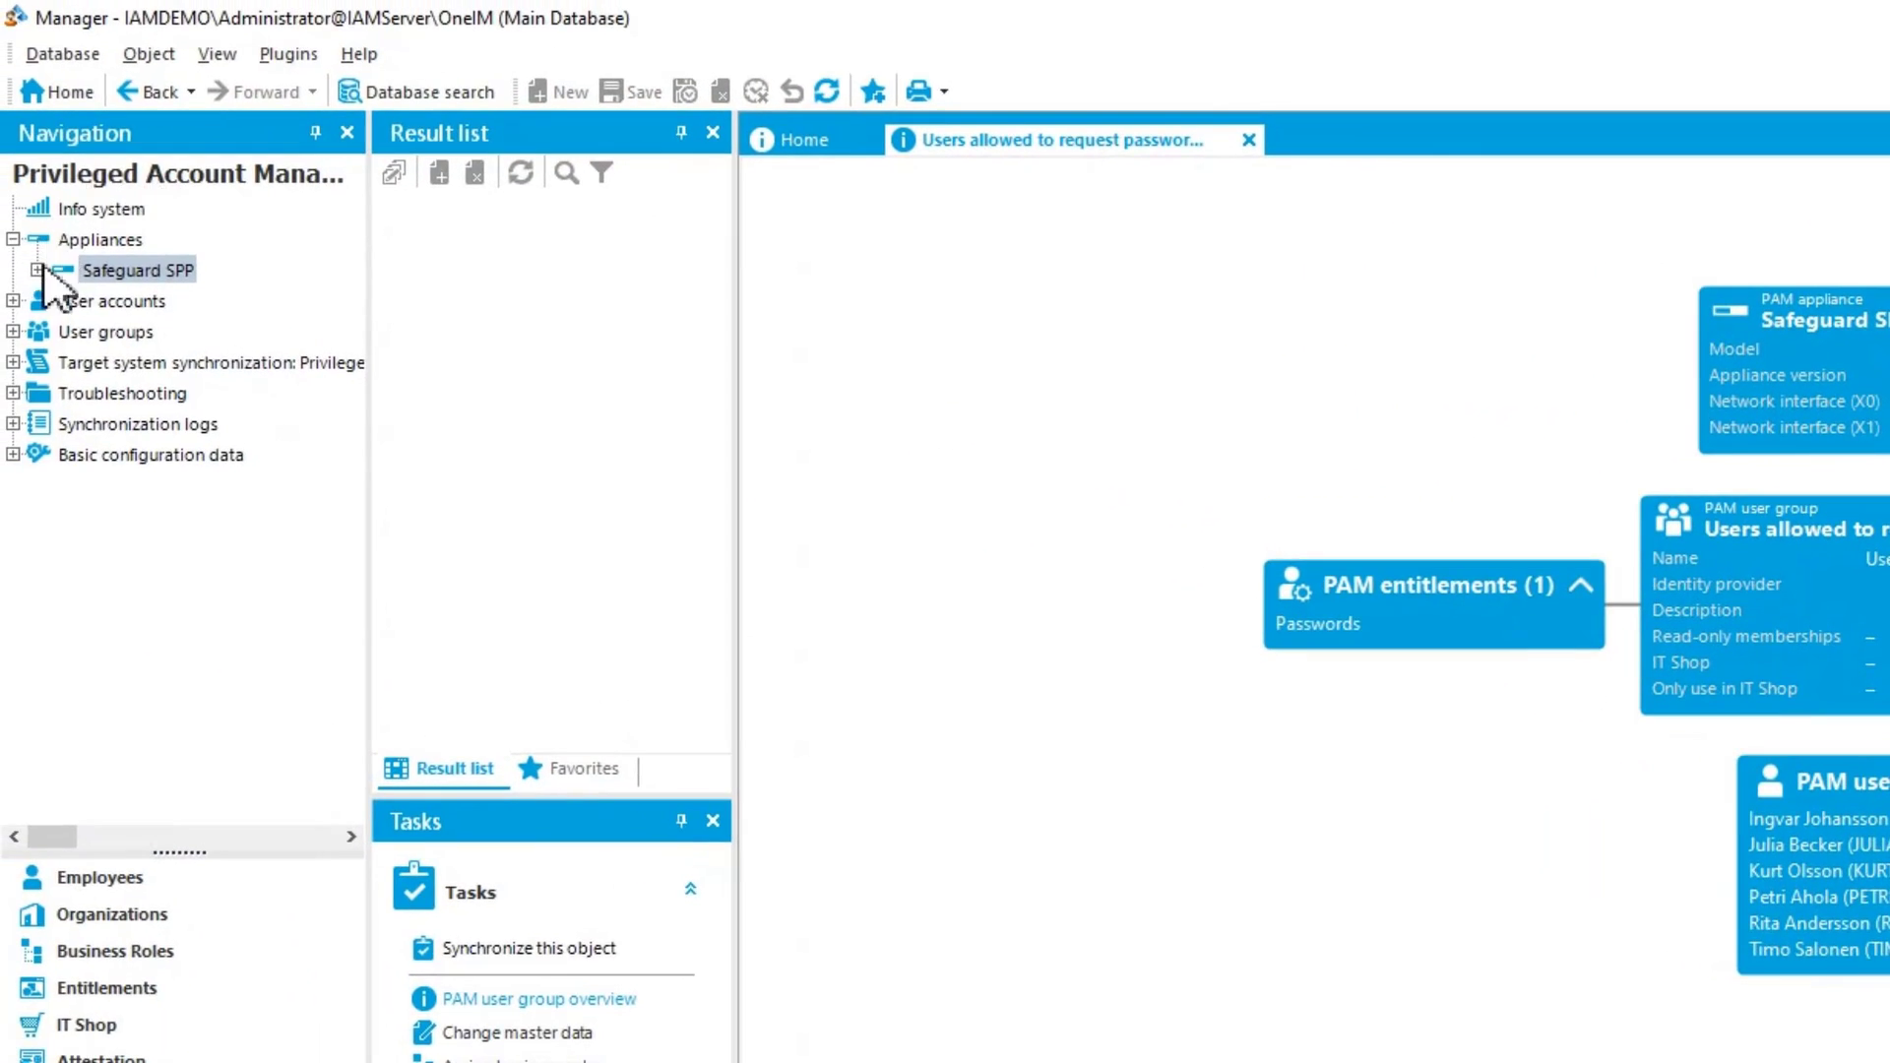
Open the overview of the PAM Safeguard Local User account definition from the basic configuration data
{"action": "left_click", "coordinate": [13, 454]}
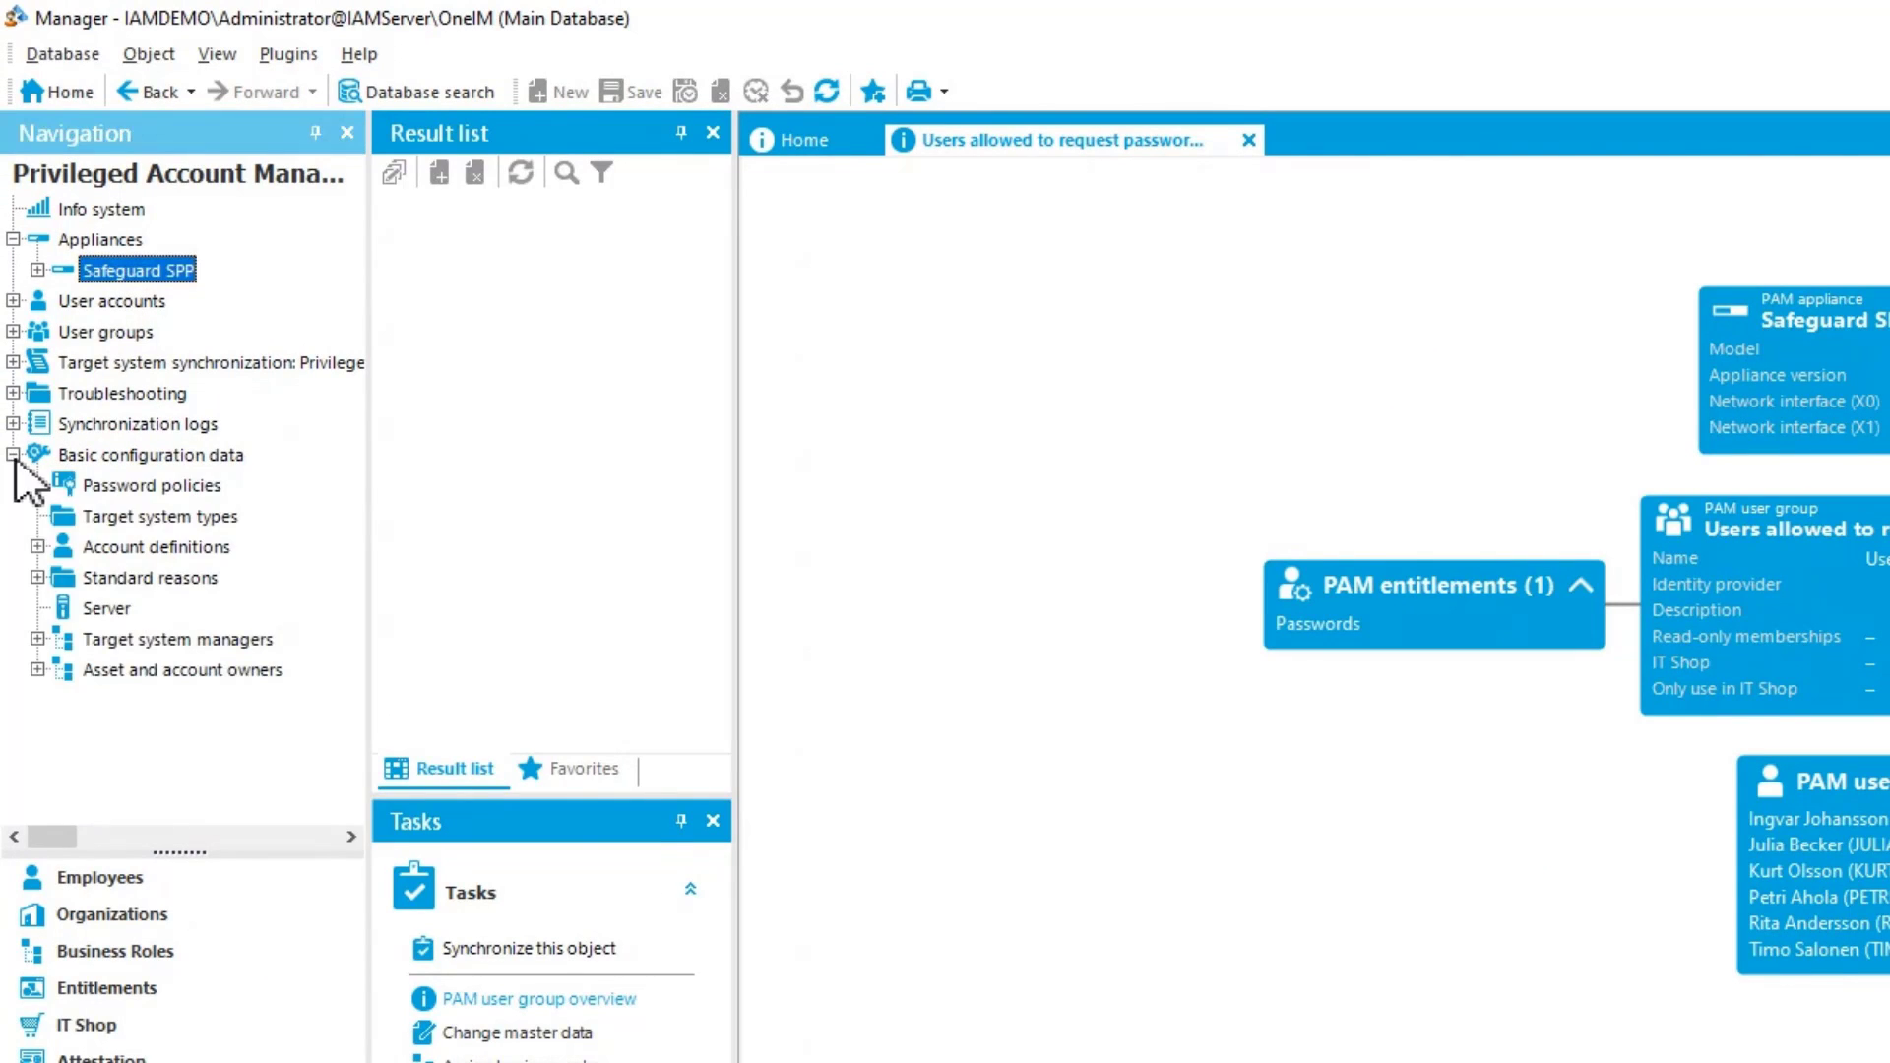
{"action": "left_click", "coordinate": [38, 546]}
{"action": "left_click", "coordinate": [172, 579]}
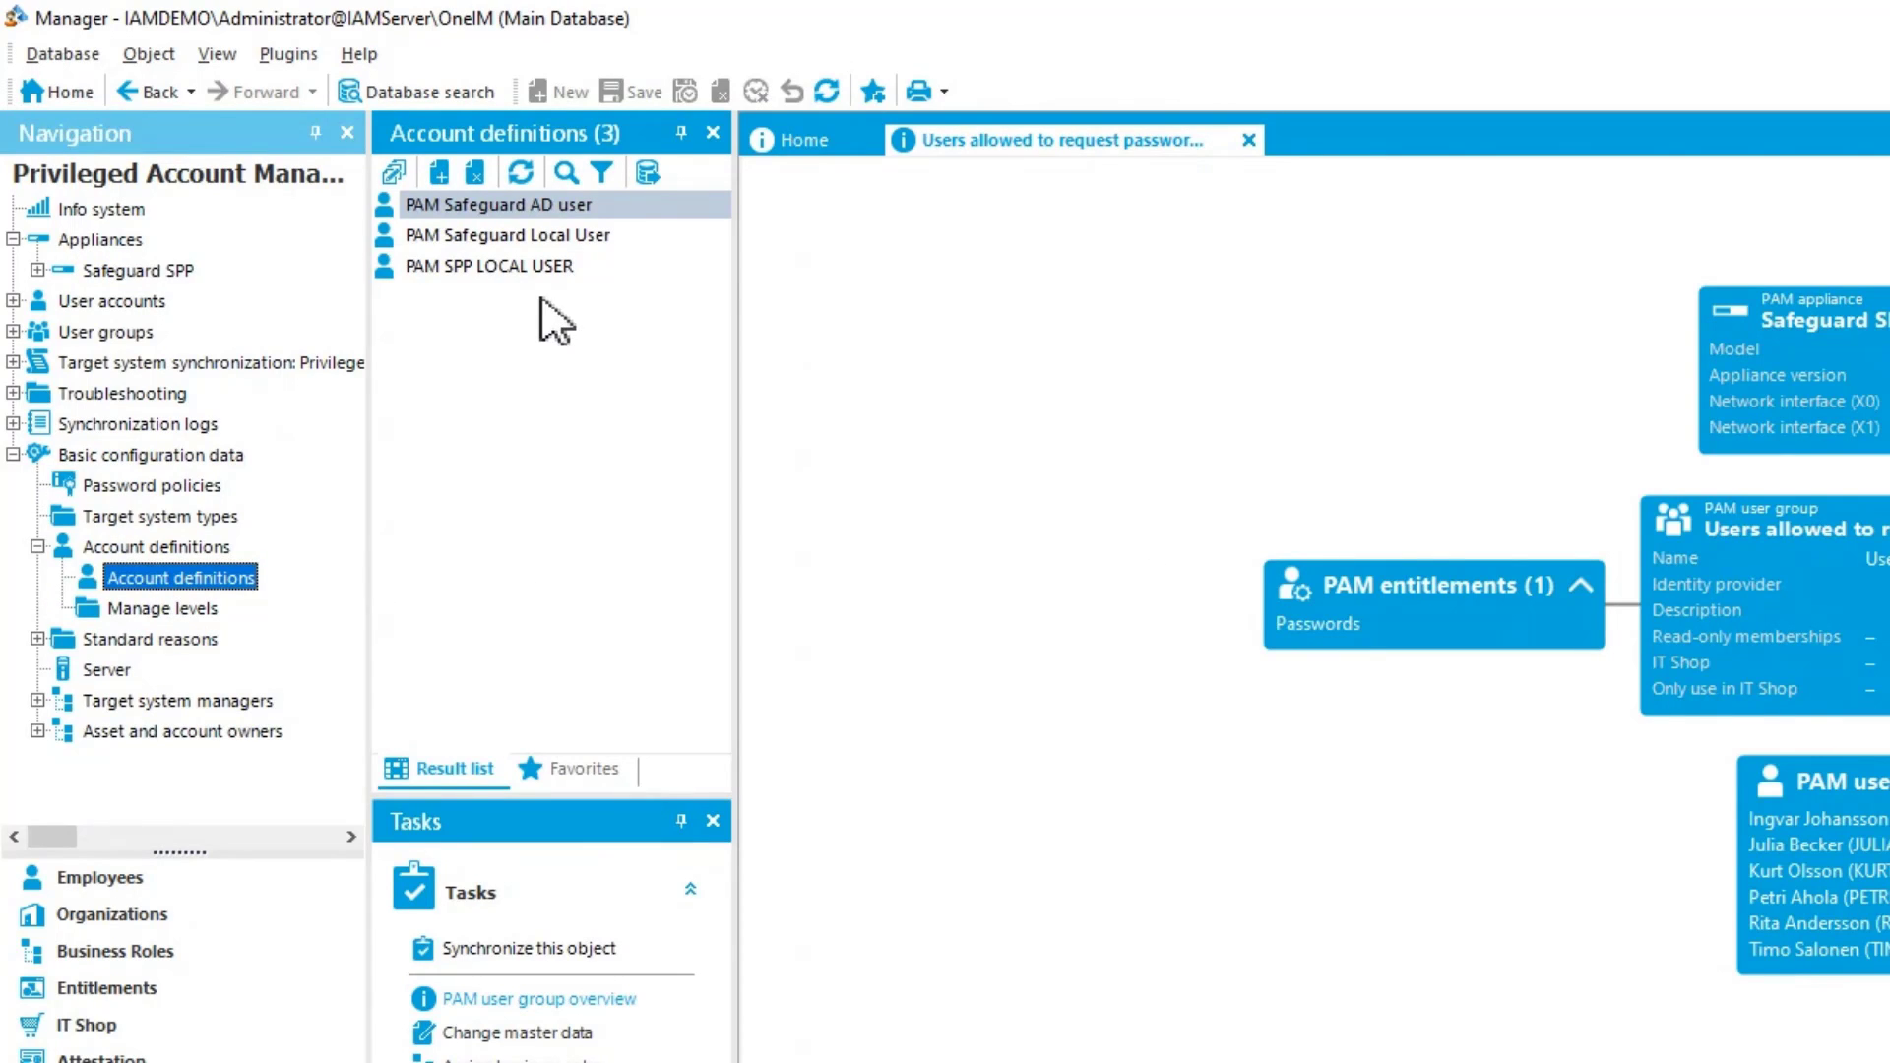
{"action": "left_click", "coordinate": [549, 241]}
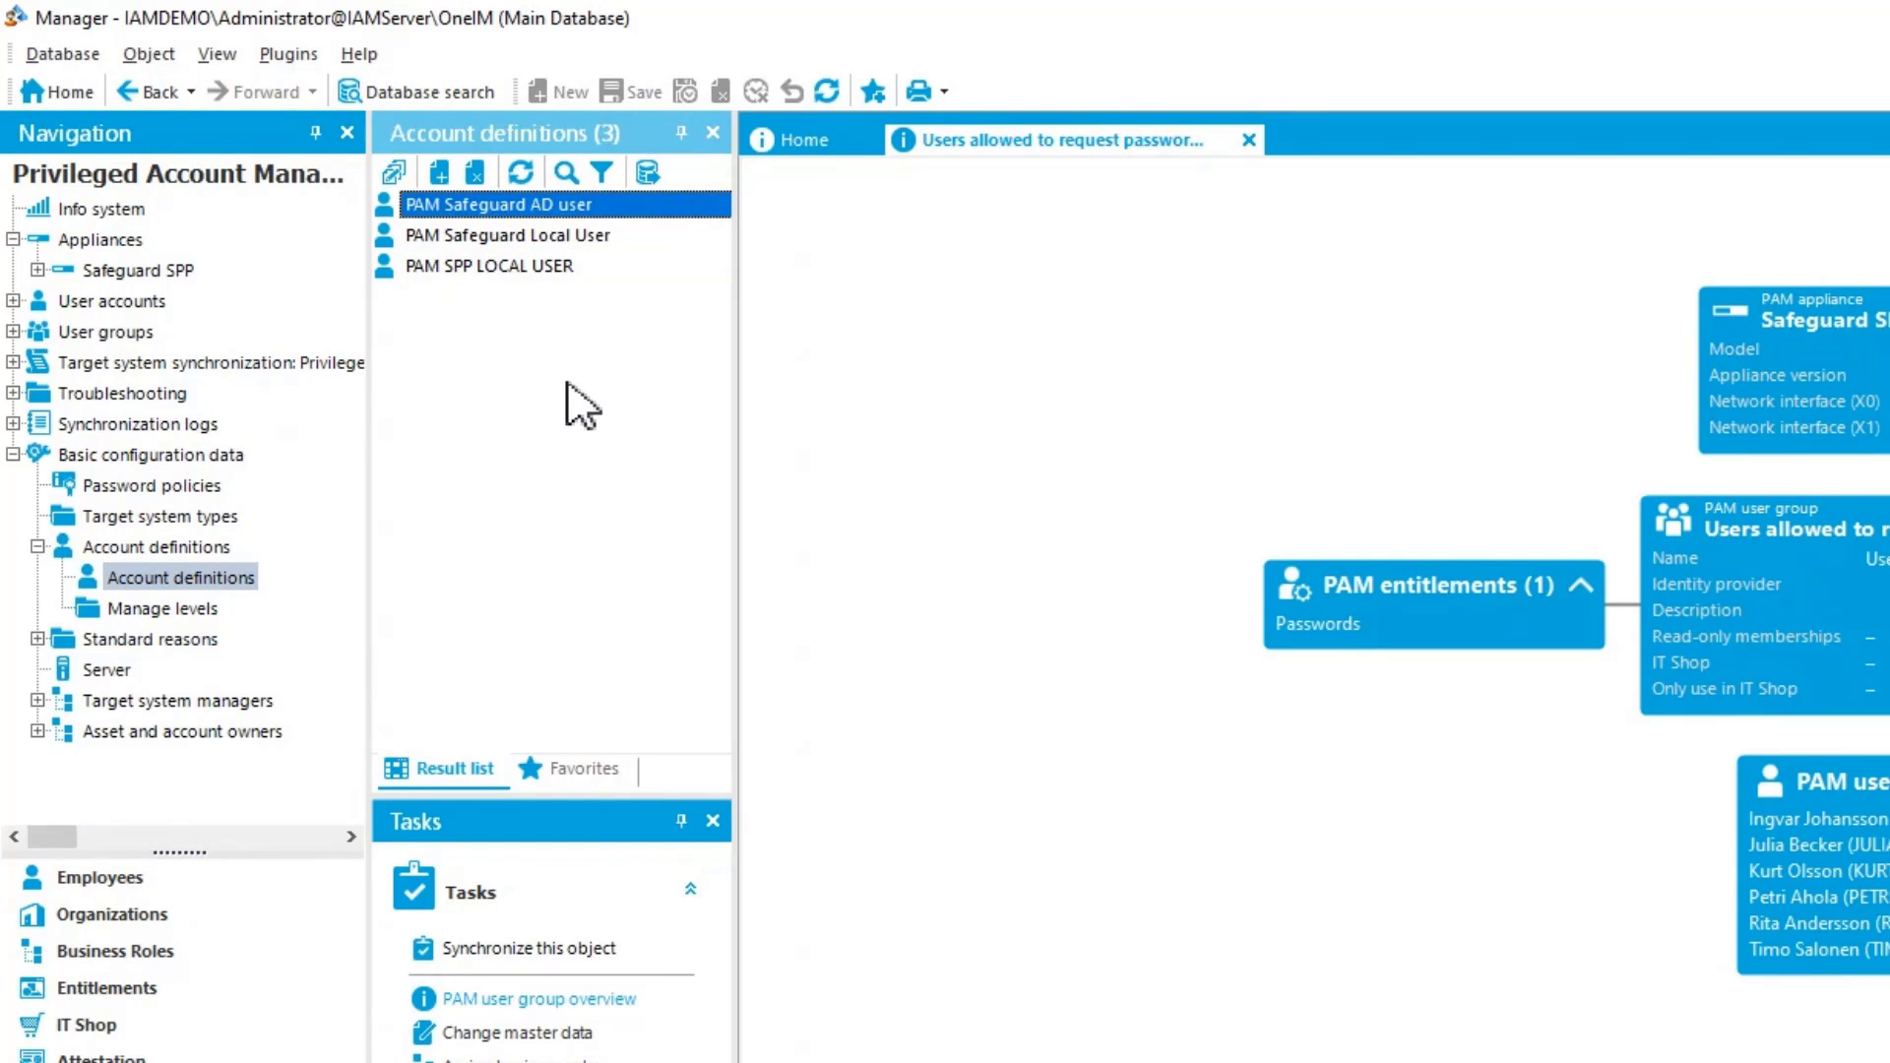
{"action": "left_click", "coordinate": [531, 234]}
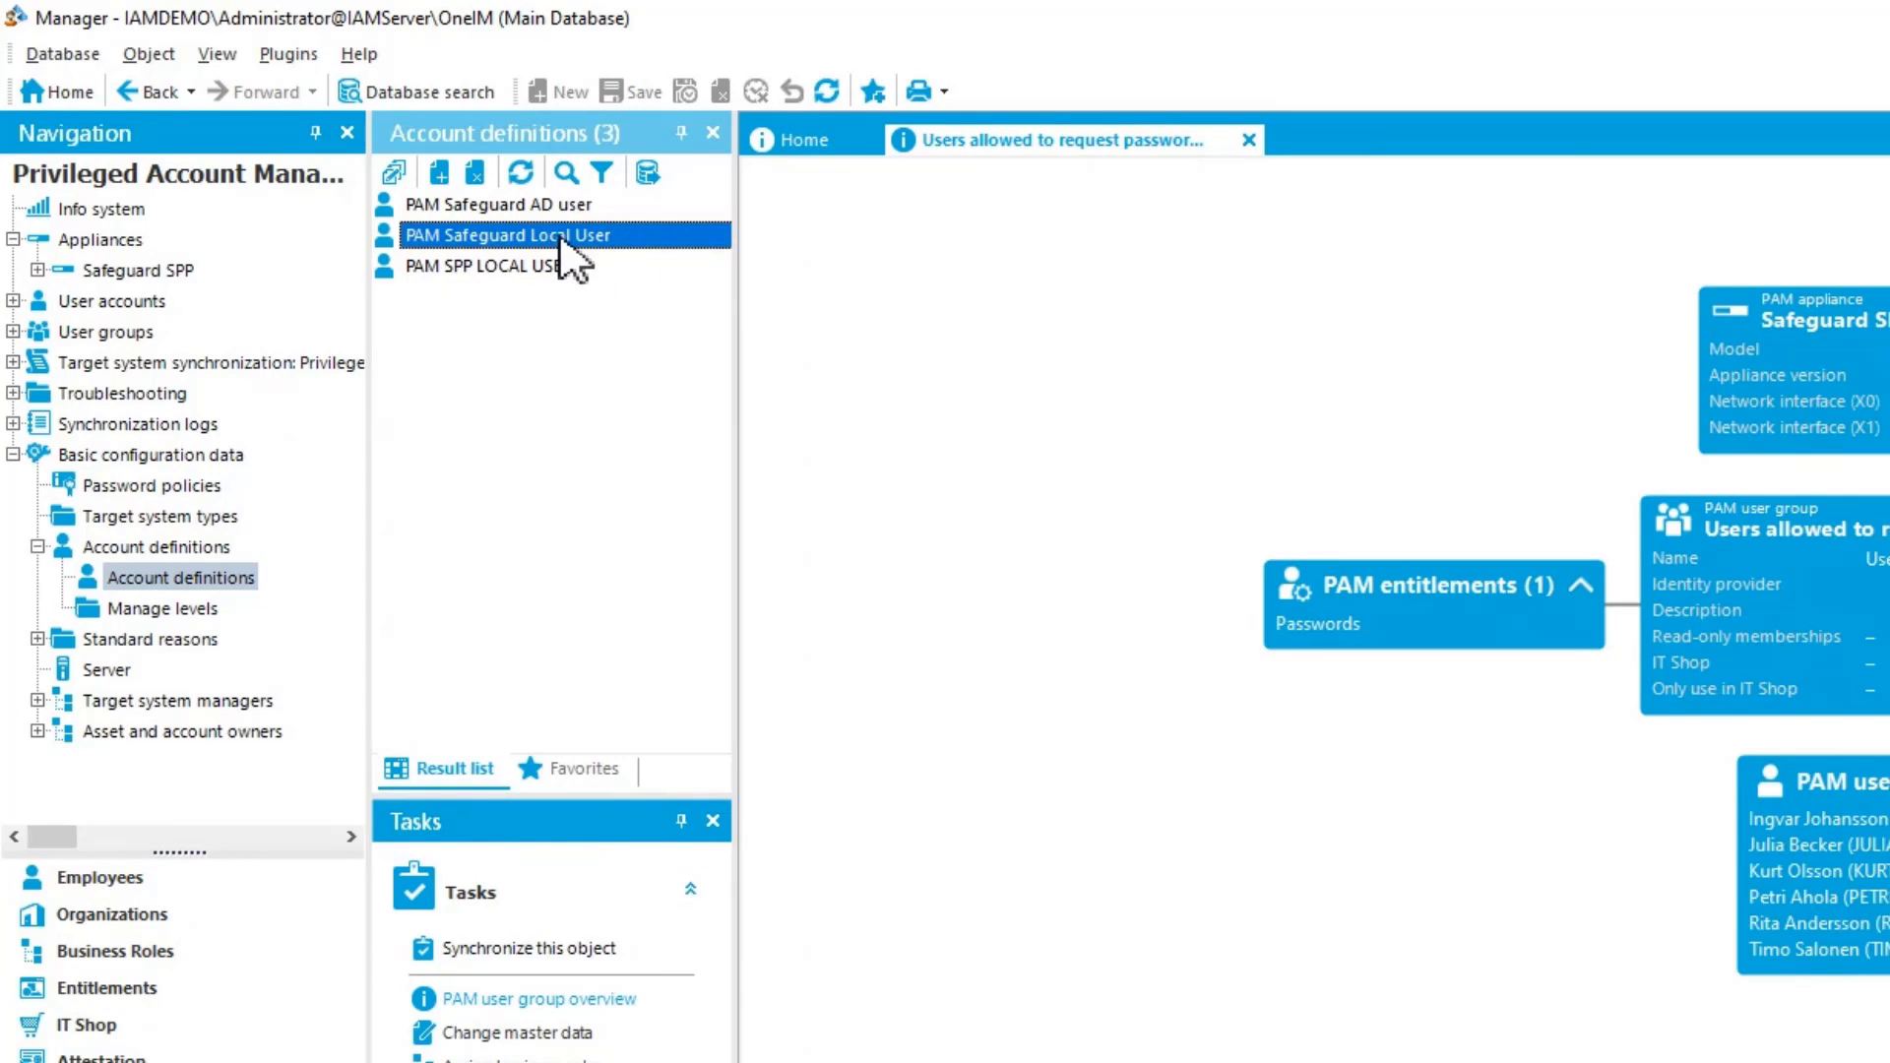
{"action": "left_click", "coordinate": [560, 238]}
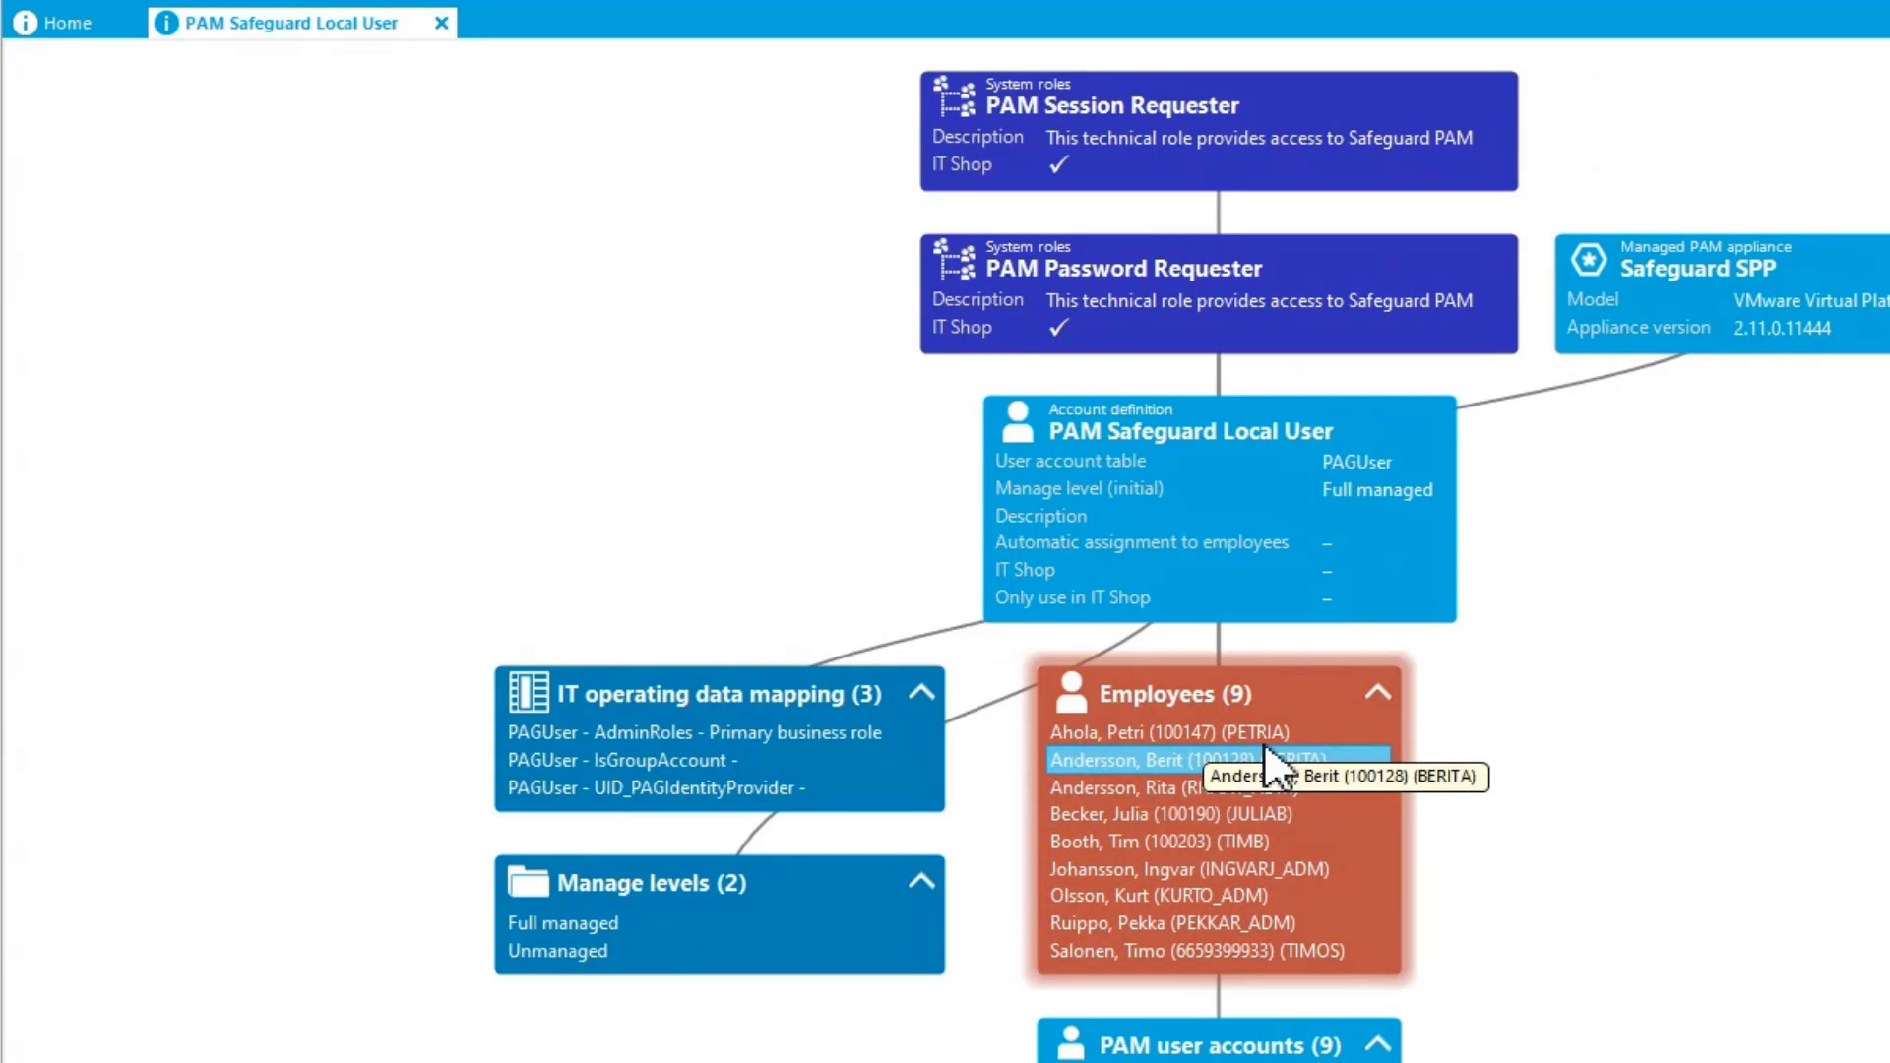
Open the first employee assigned to the account definition, rearrange the account boxes, and open the employee's PAM user account
{"action": "left_click", "coordinate": [1202, 730]}
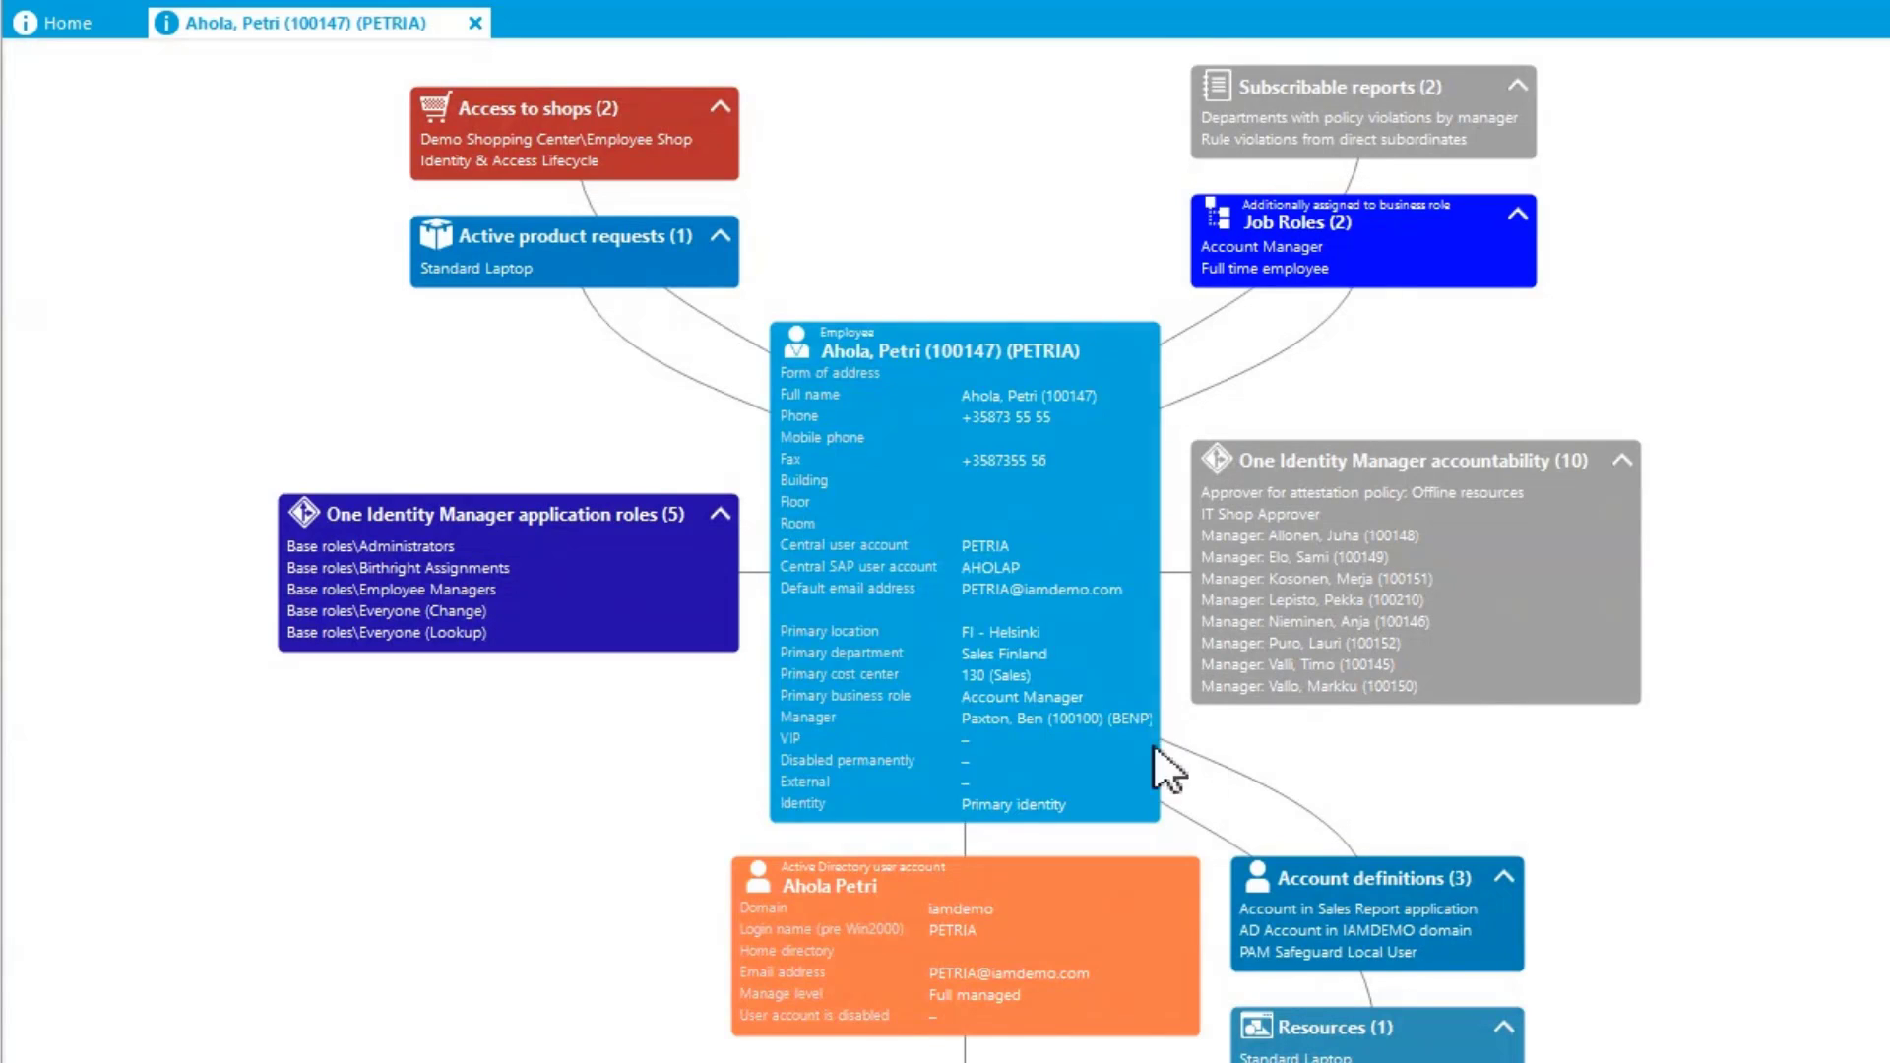
{"action": "left_click", "coordinate": [876, 888]}
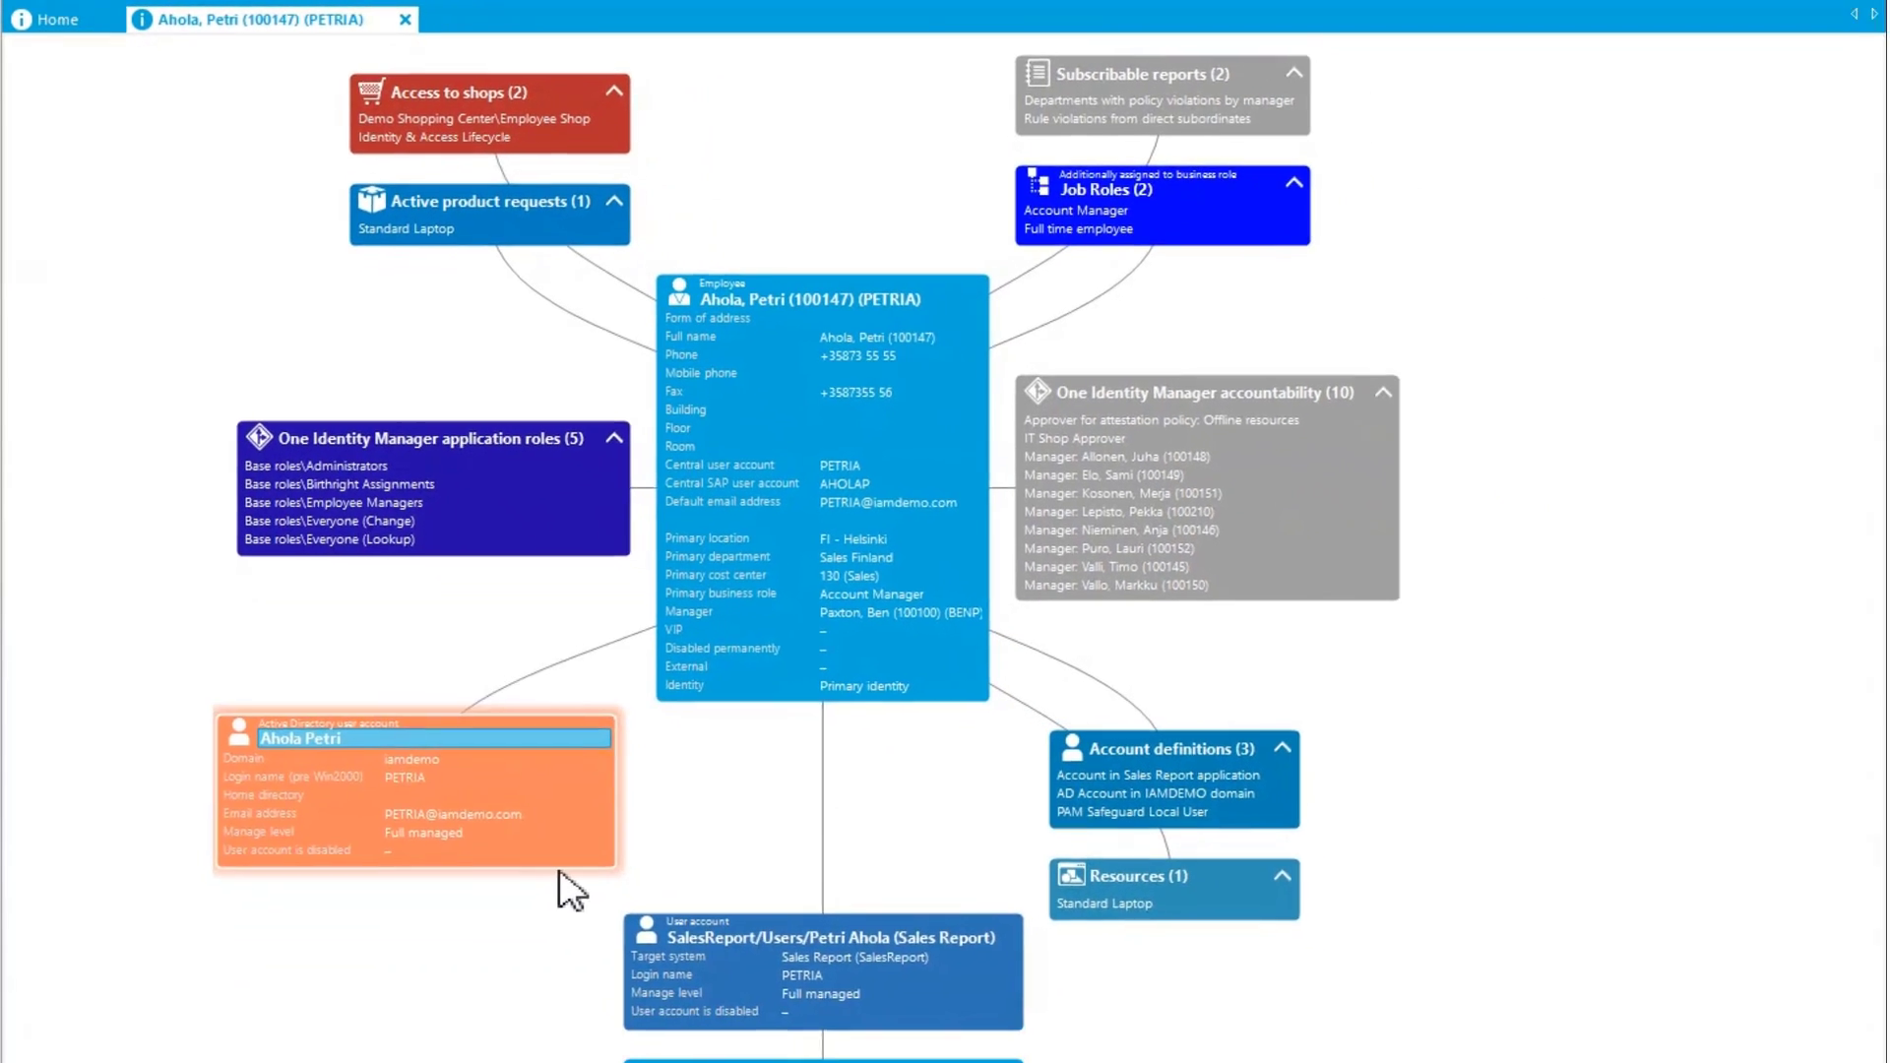
{"action": "left_click_drag", "start_coordinate": [799, 951], "coordinate": [375, 960]}
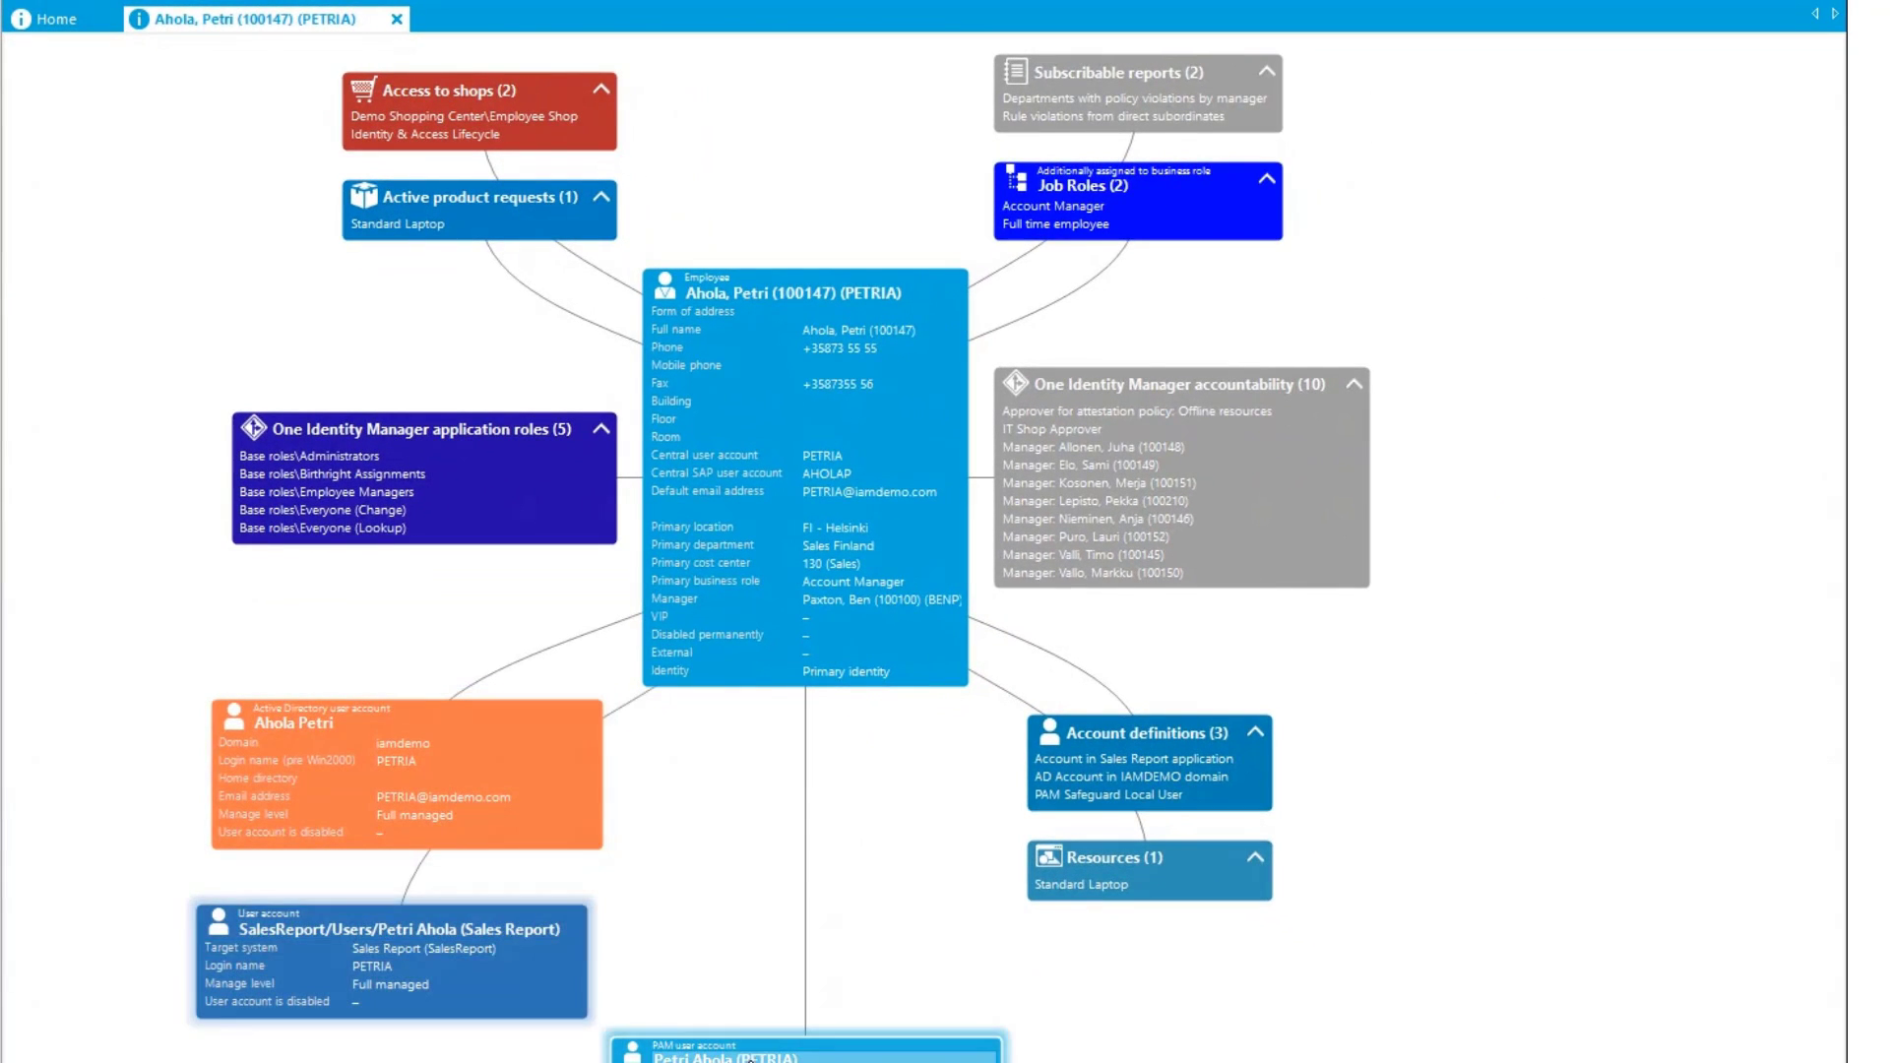
{"action": "left_click_drag", "start_coordinate": [750, 1059], "coordinate": [797, 831]}
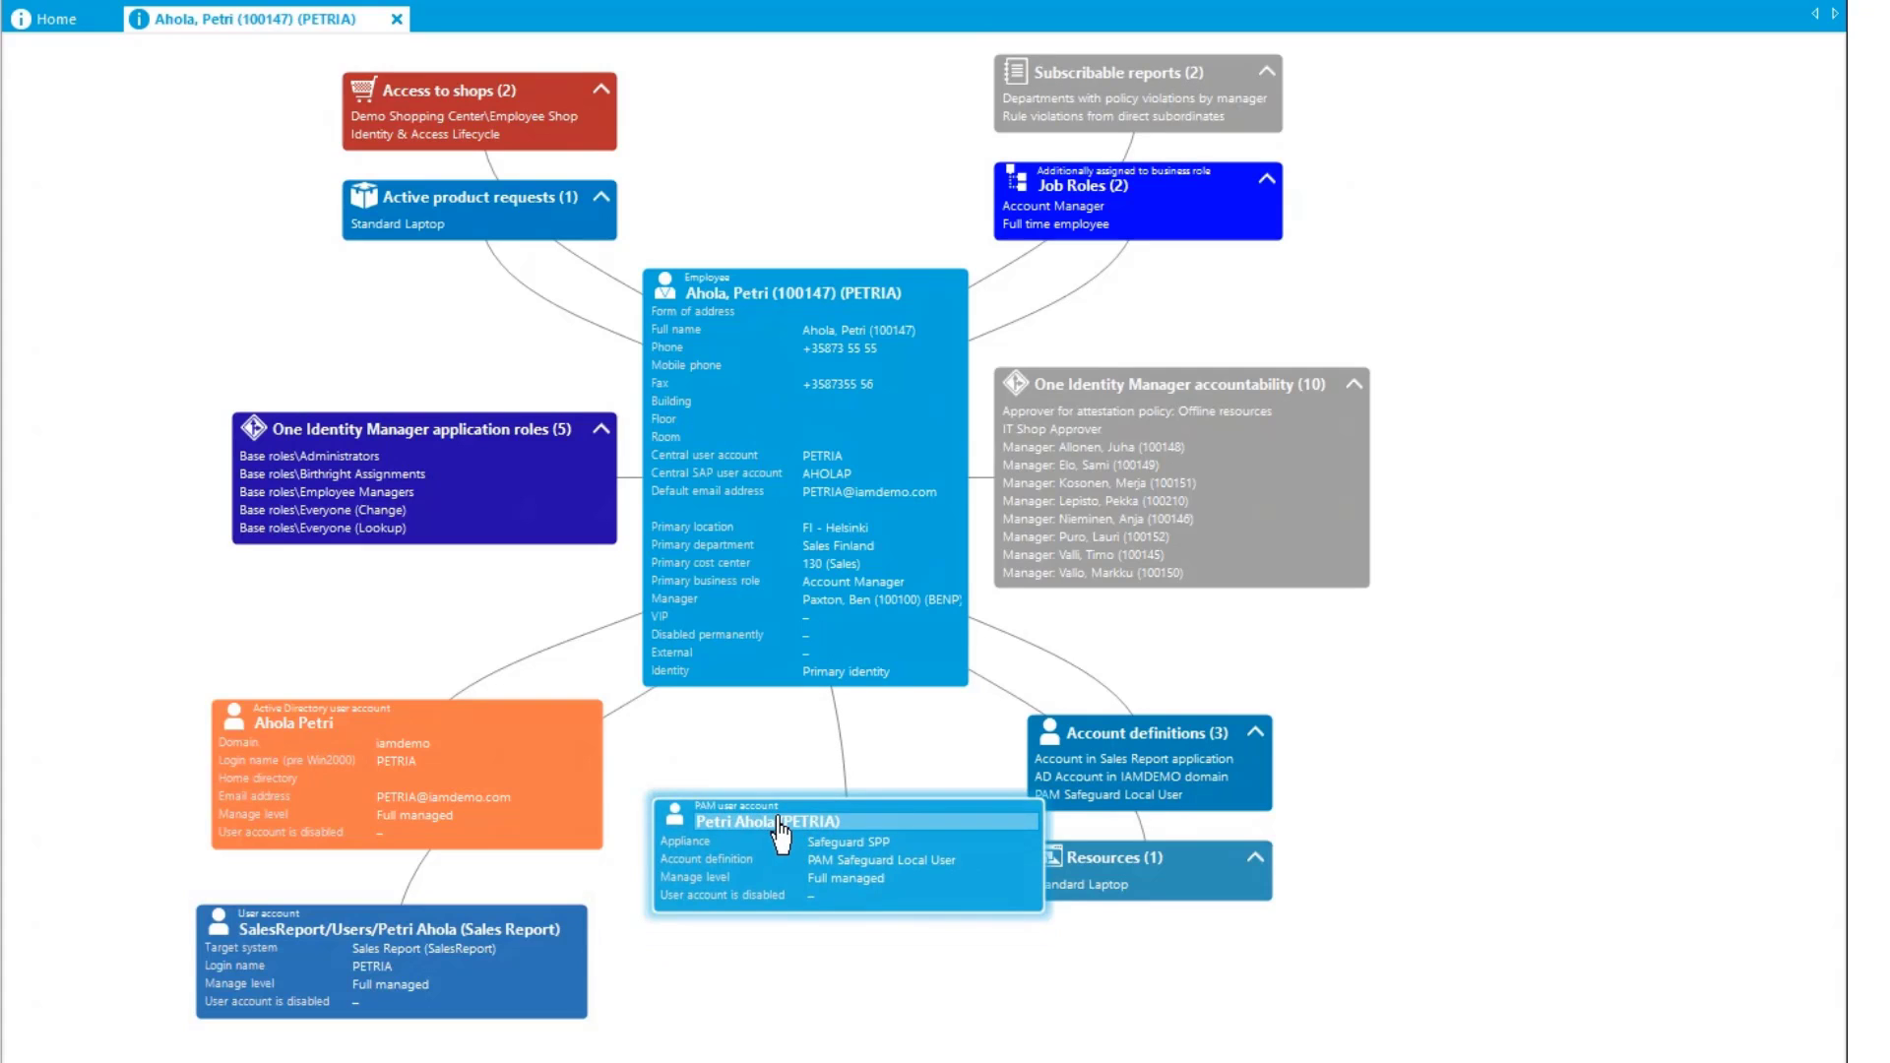
{"action": "double_click", "coordinate": [780, 832]}
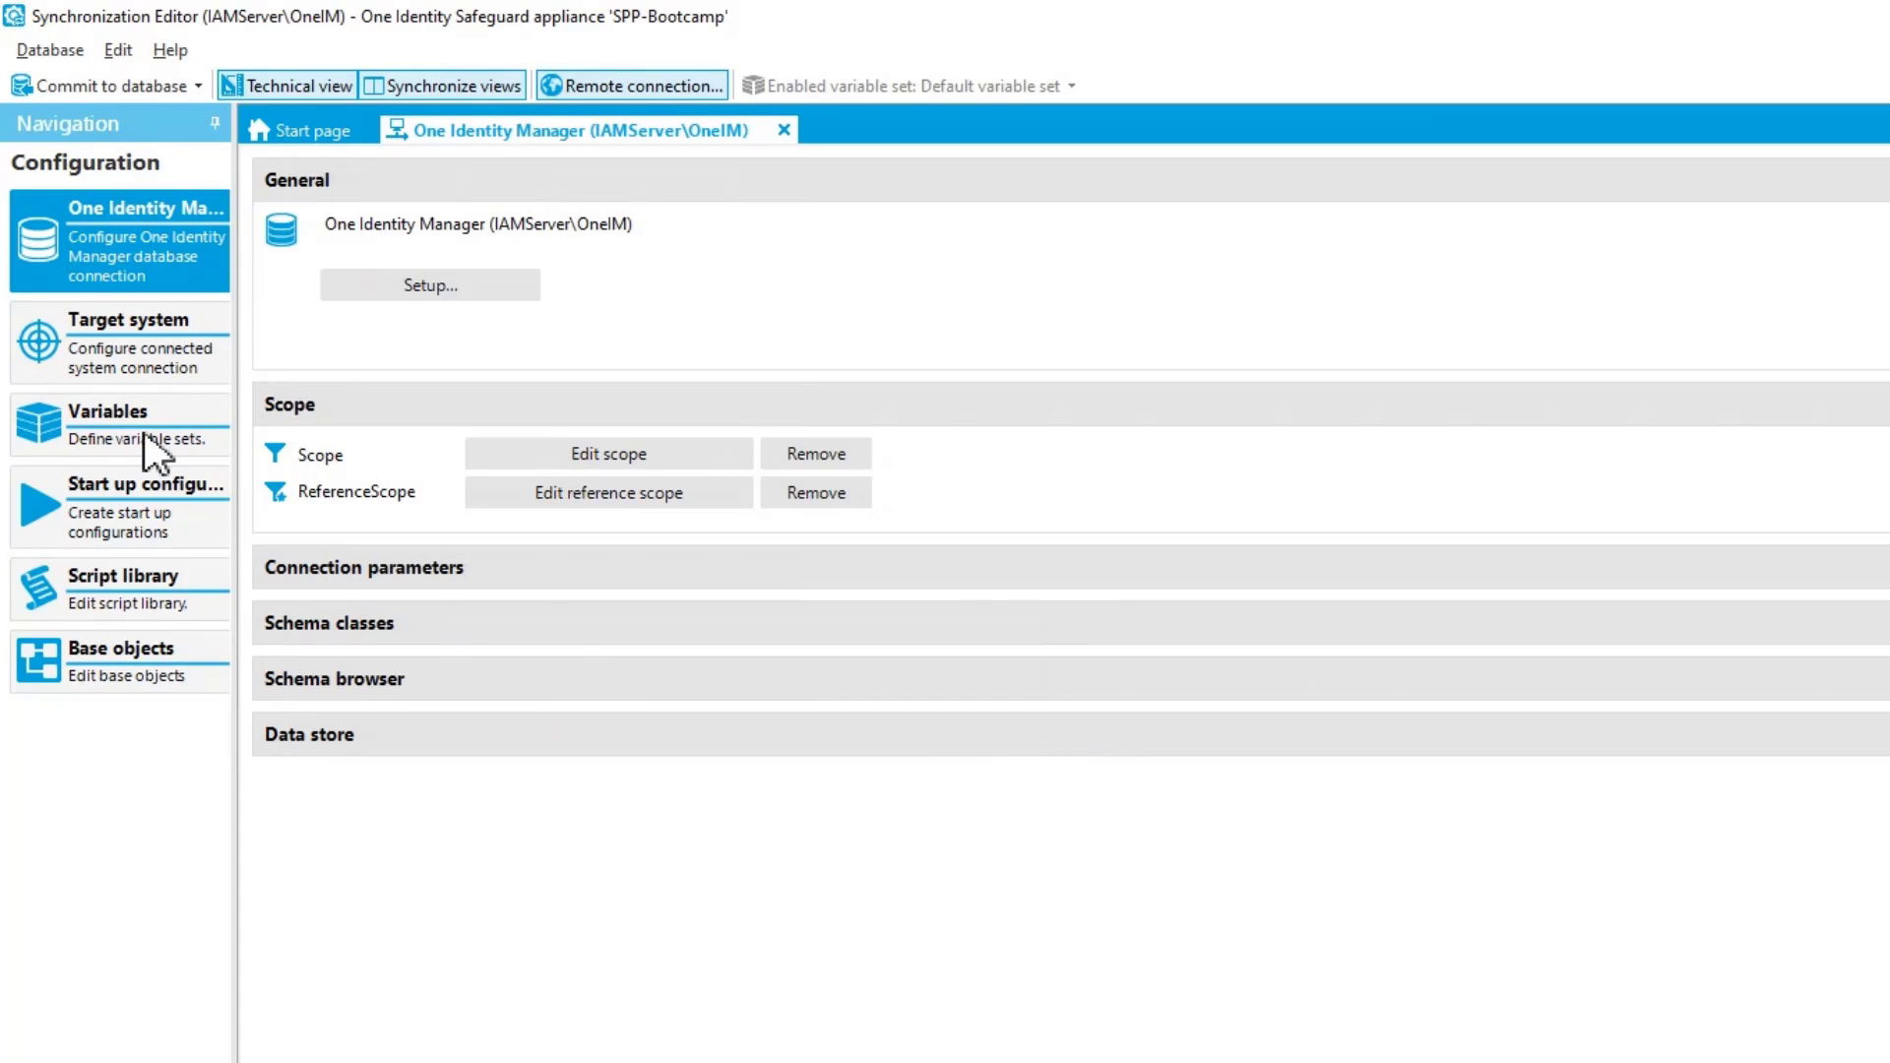
View the connection parameters of the Safeguard (SPP-Bootcamp) target system and leave the connection wizard without changes
{"action": "left_click", "coordinate": [162, 342]}
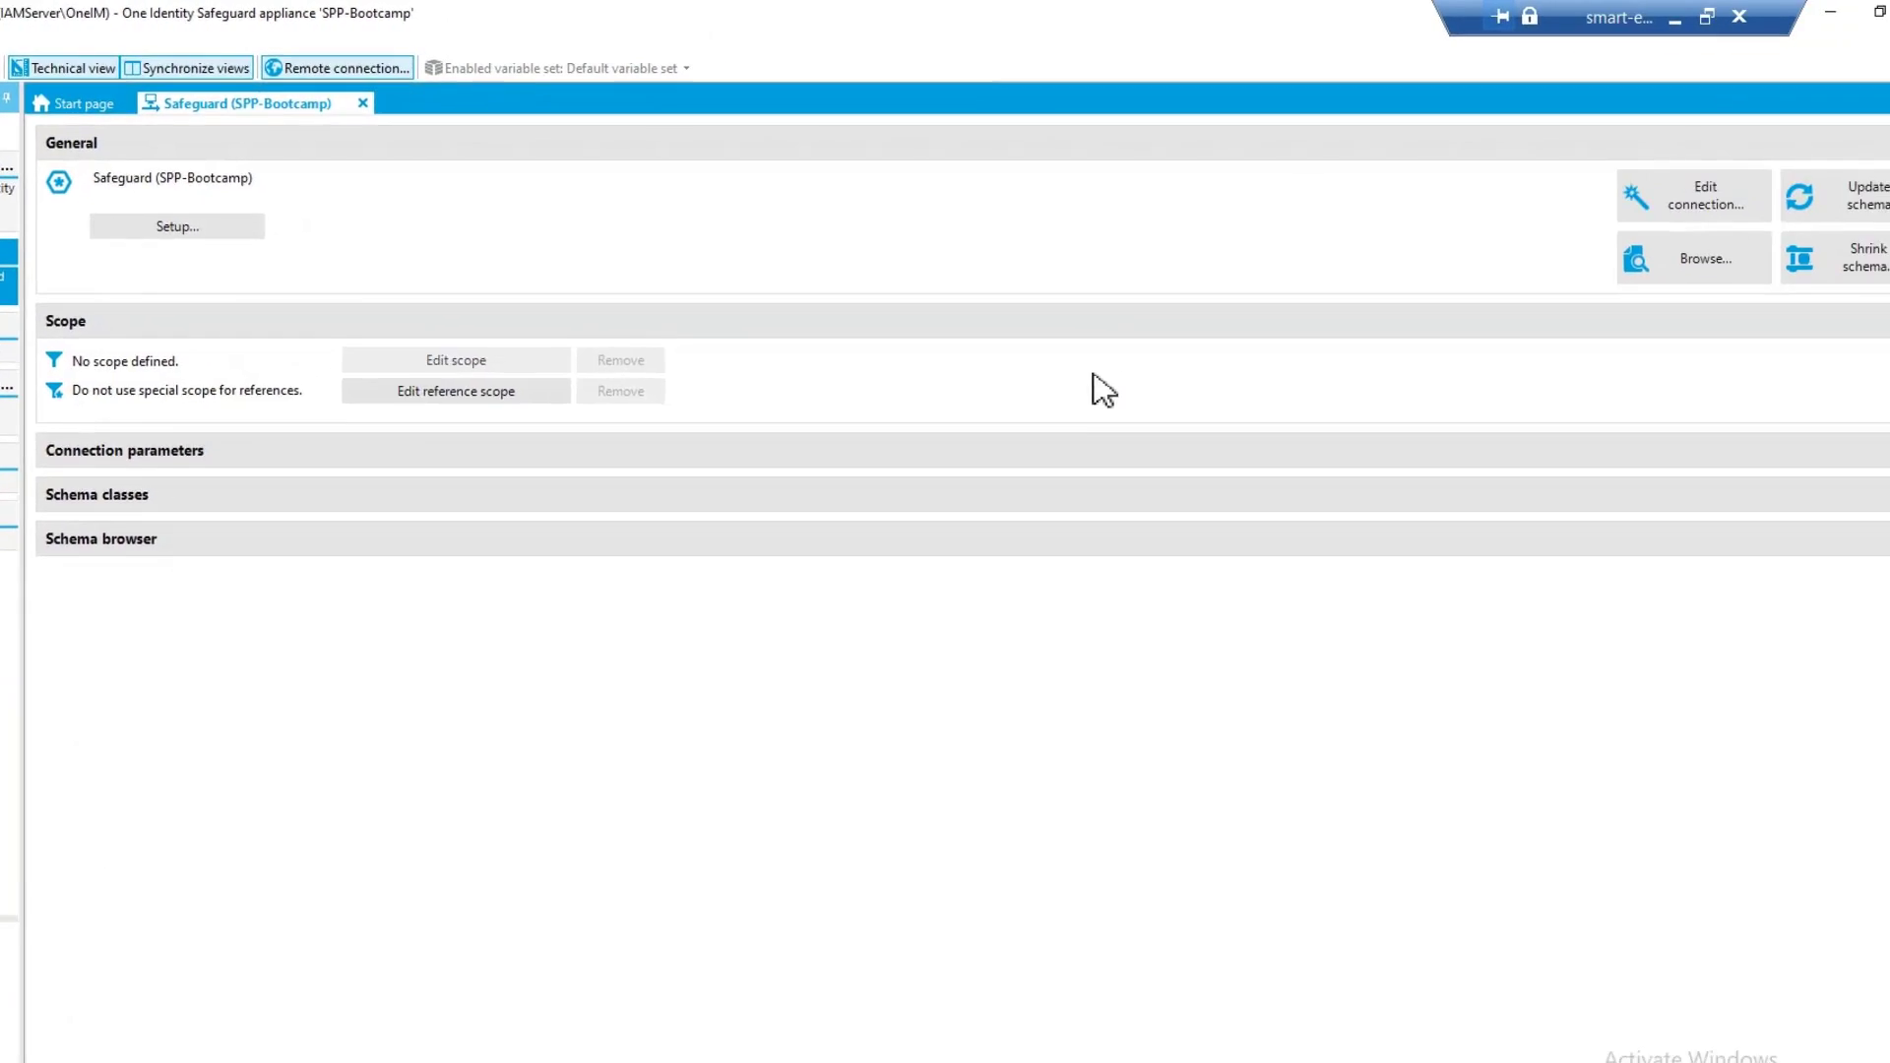
{"action": "left_click", "coordinate": [1654, 207]}
{"action": "left_click", "coordinate": [1122, 887]}
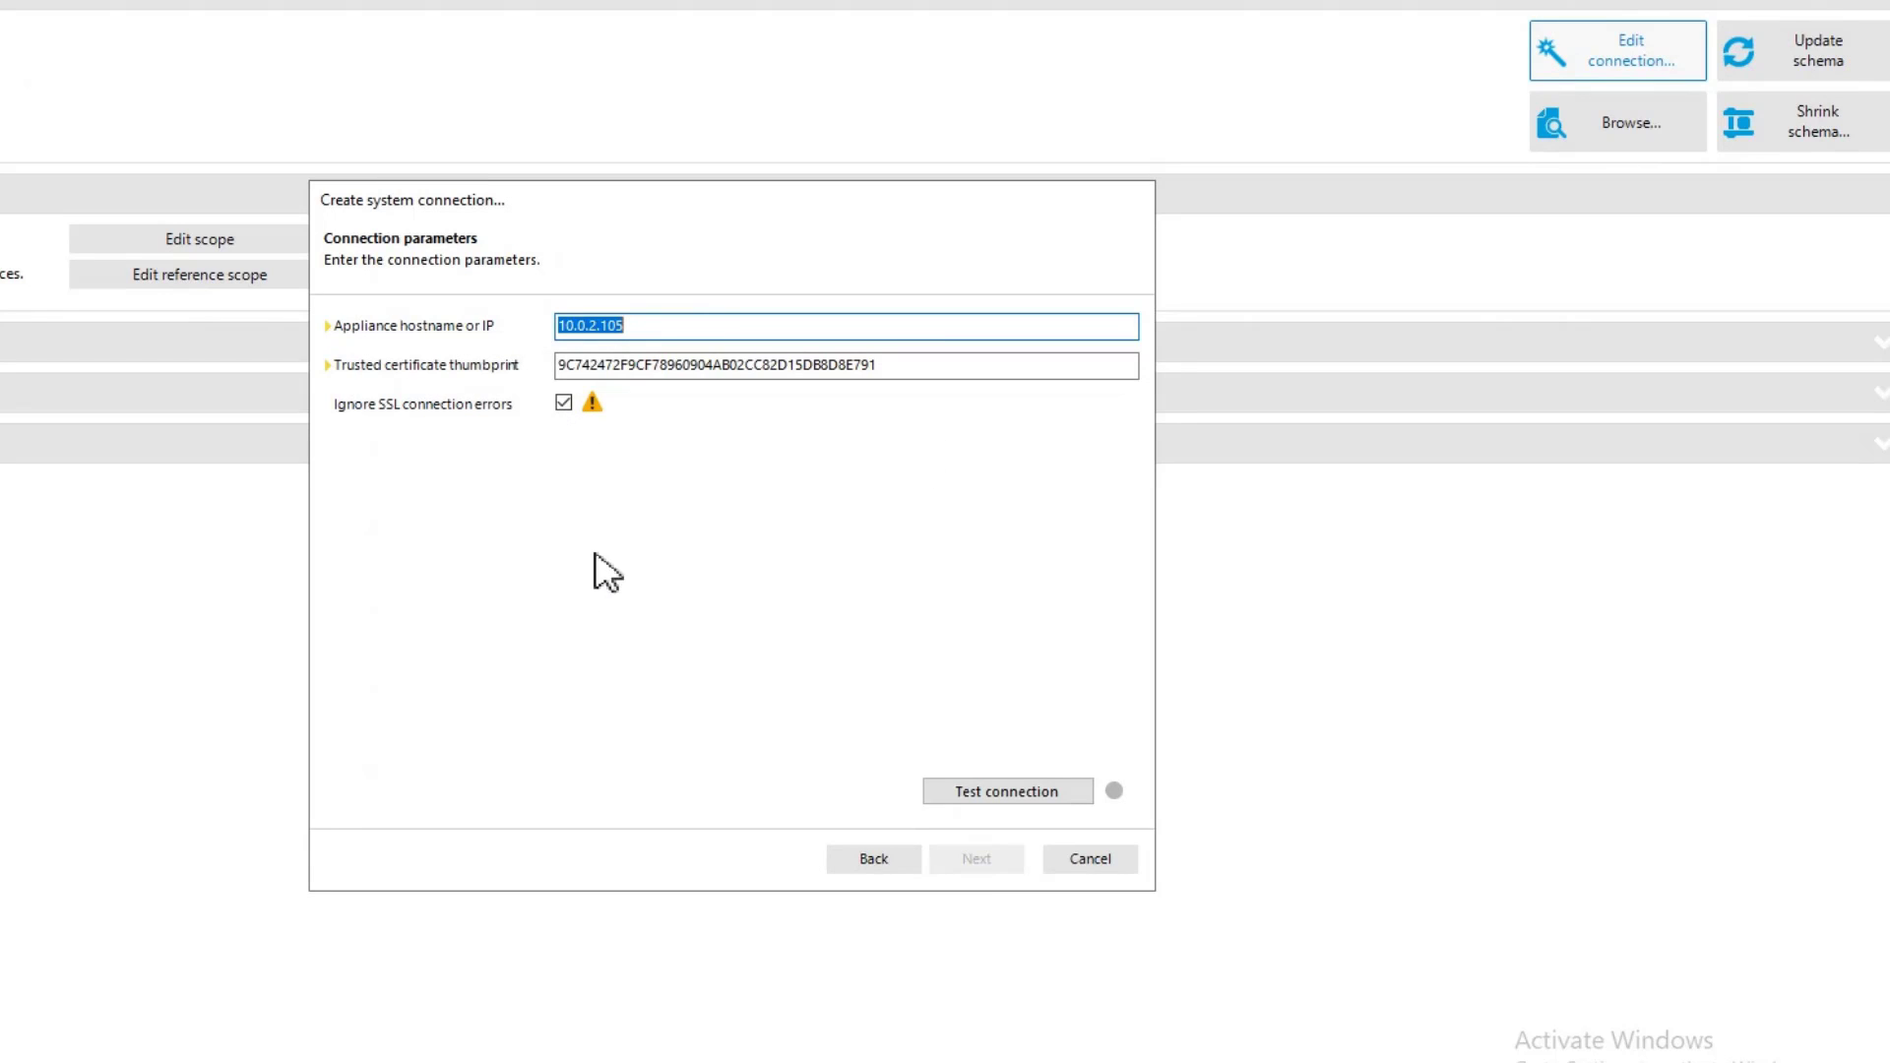
{"action": "left_click", "coordinate": [1086, 860]}
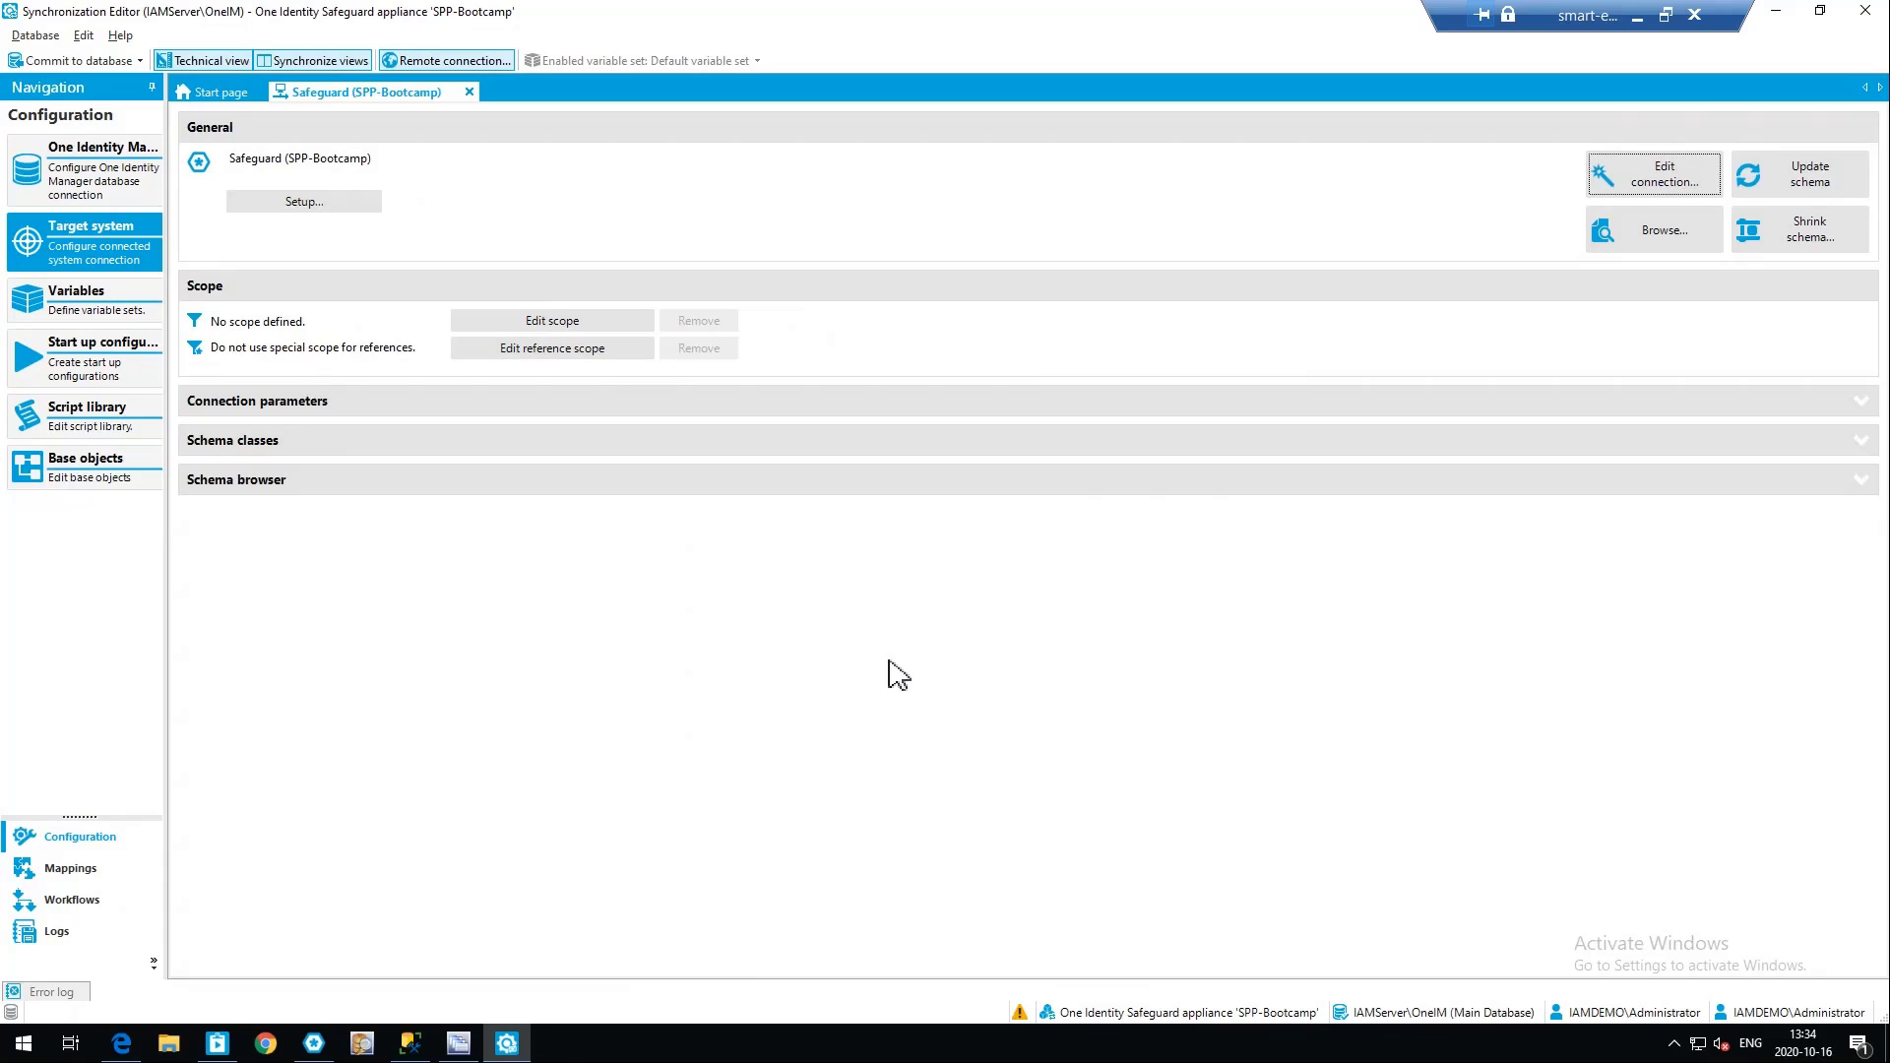
Browse the target system's User objects, examine all properties of the seventh listed user, and close the browser
{"action": "left_click", "coordinate": [1620, 240]}
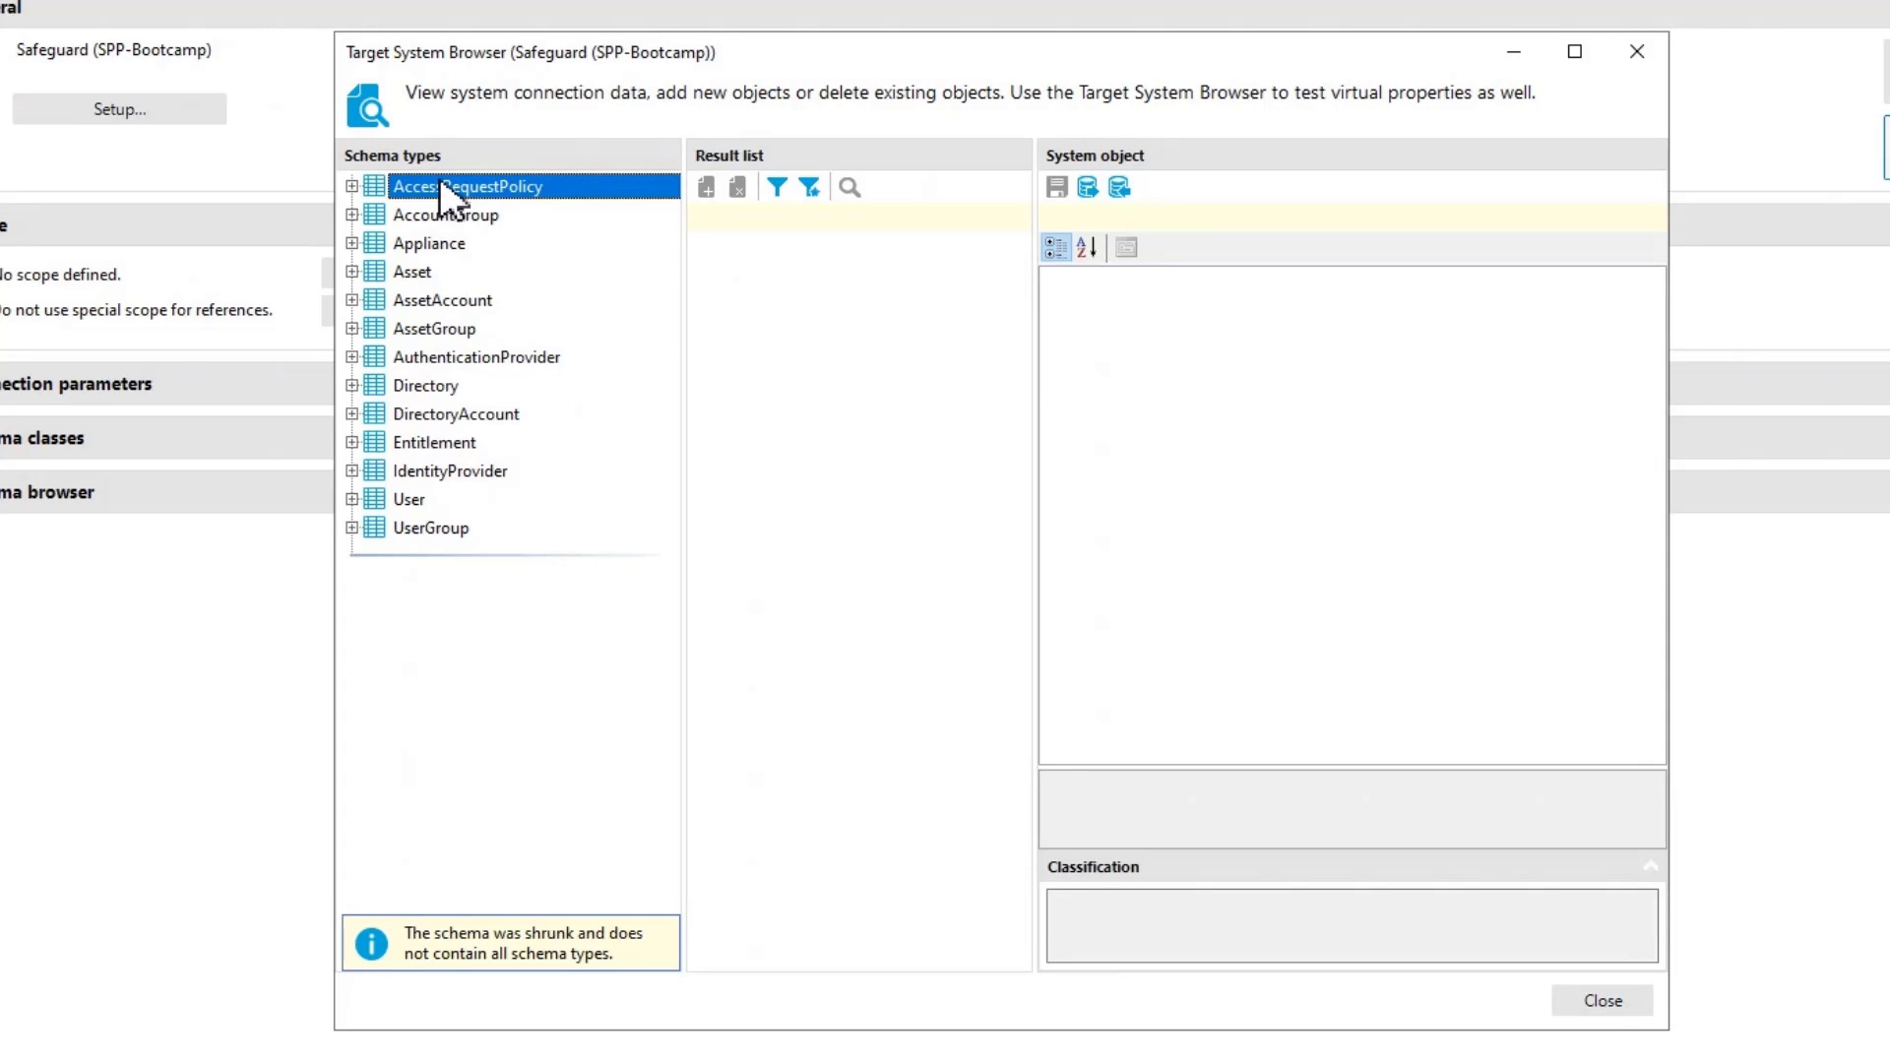
{"action": "left_click", "coordinate": [409, 499]}
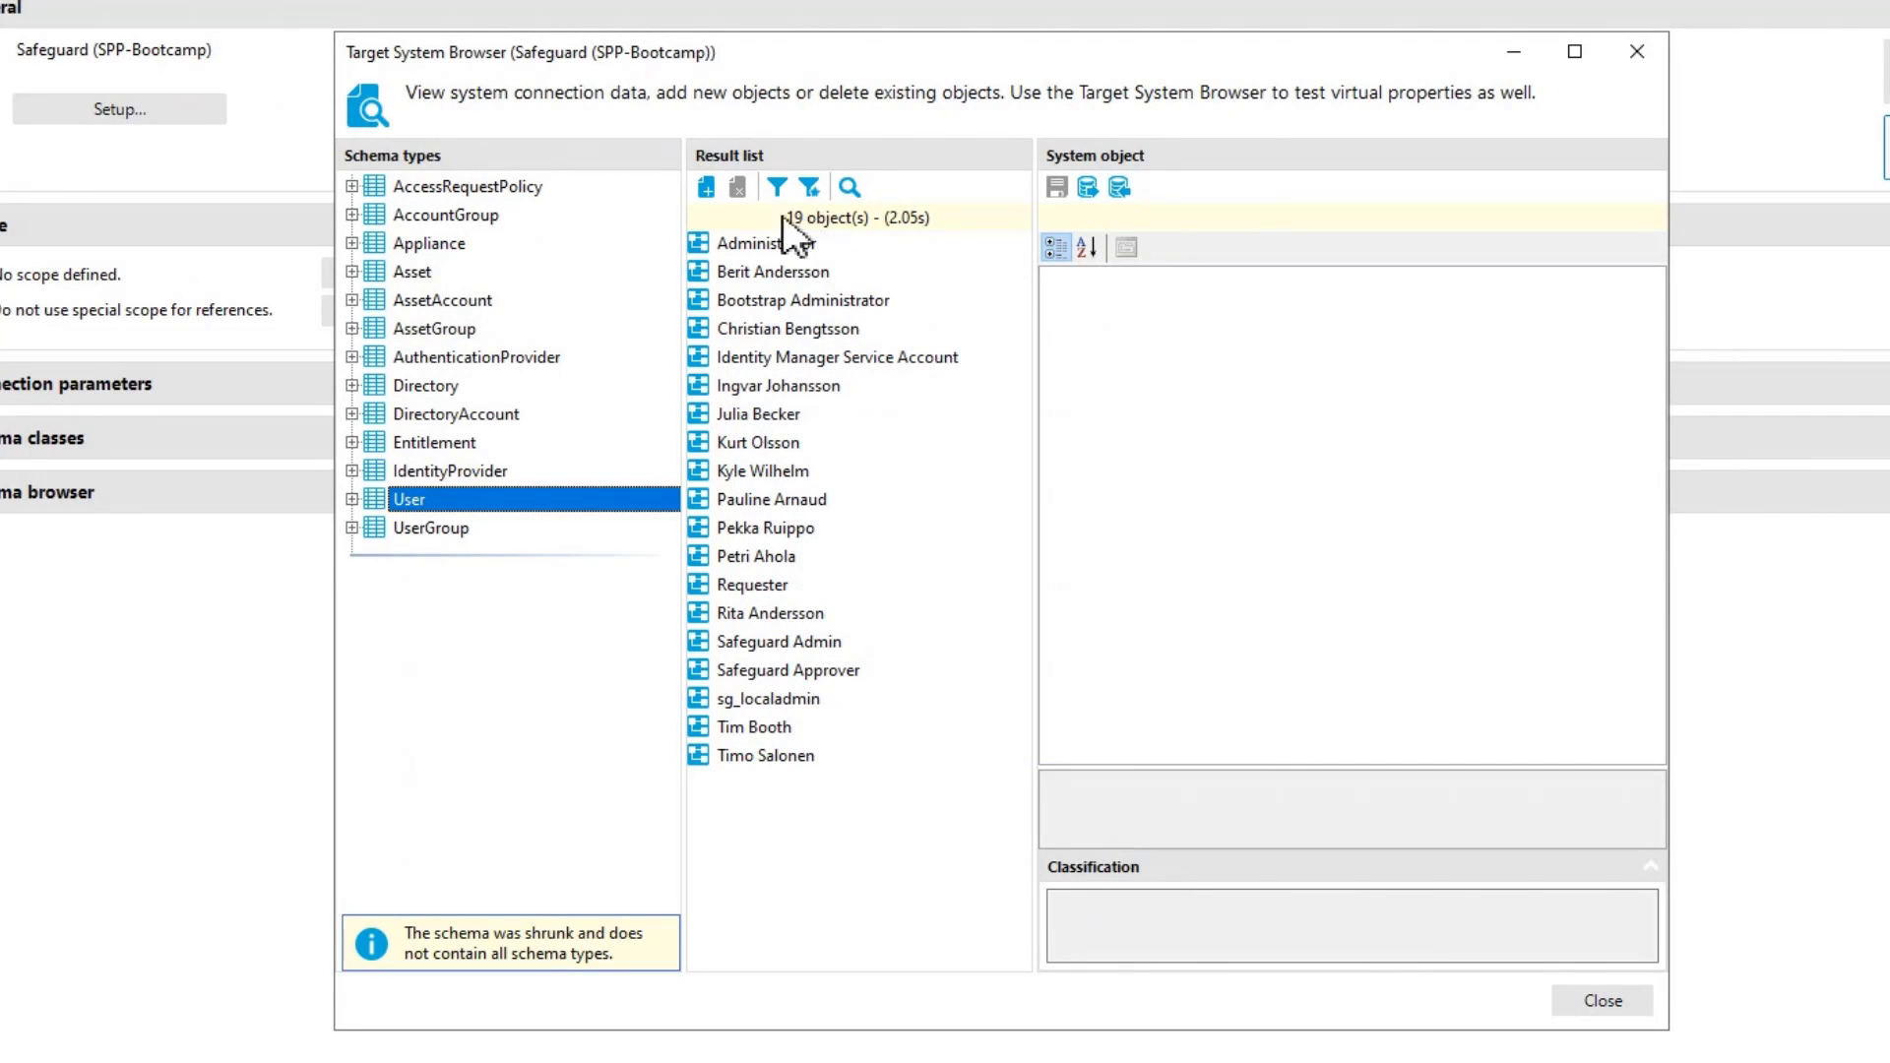
{"action": "left_click", "coordinate": [778, 417]}
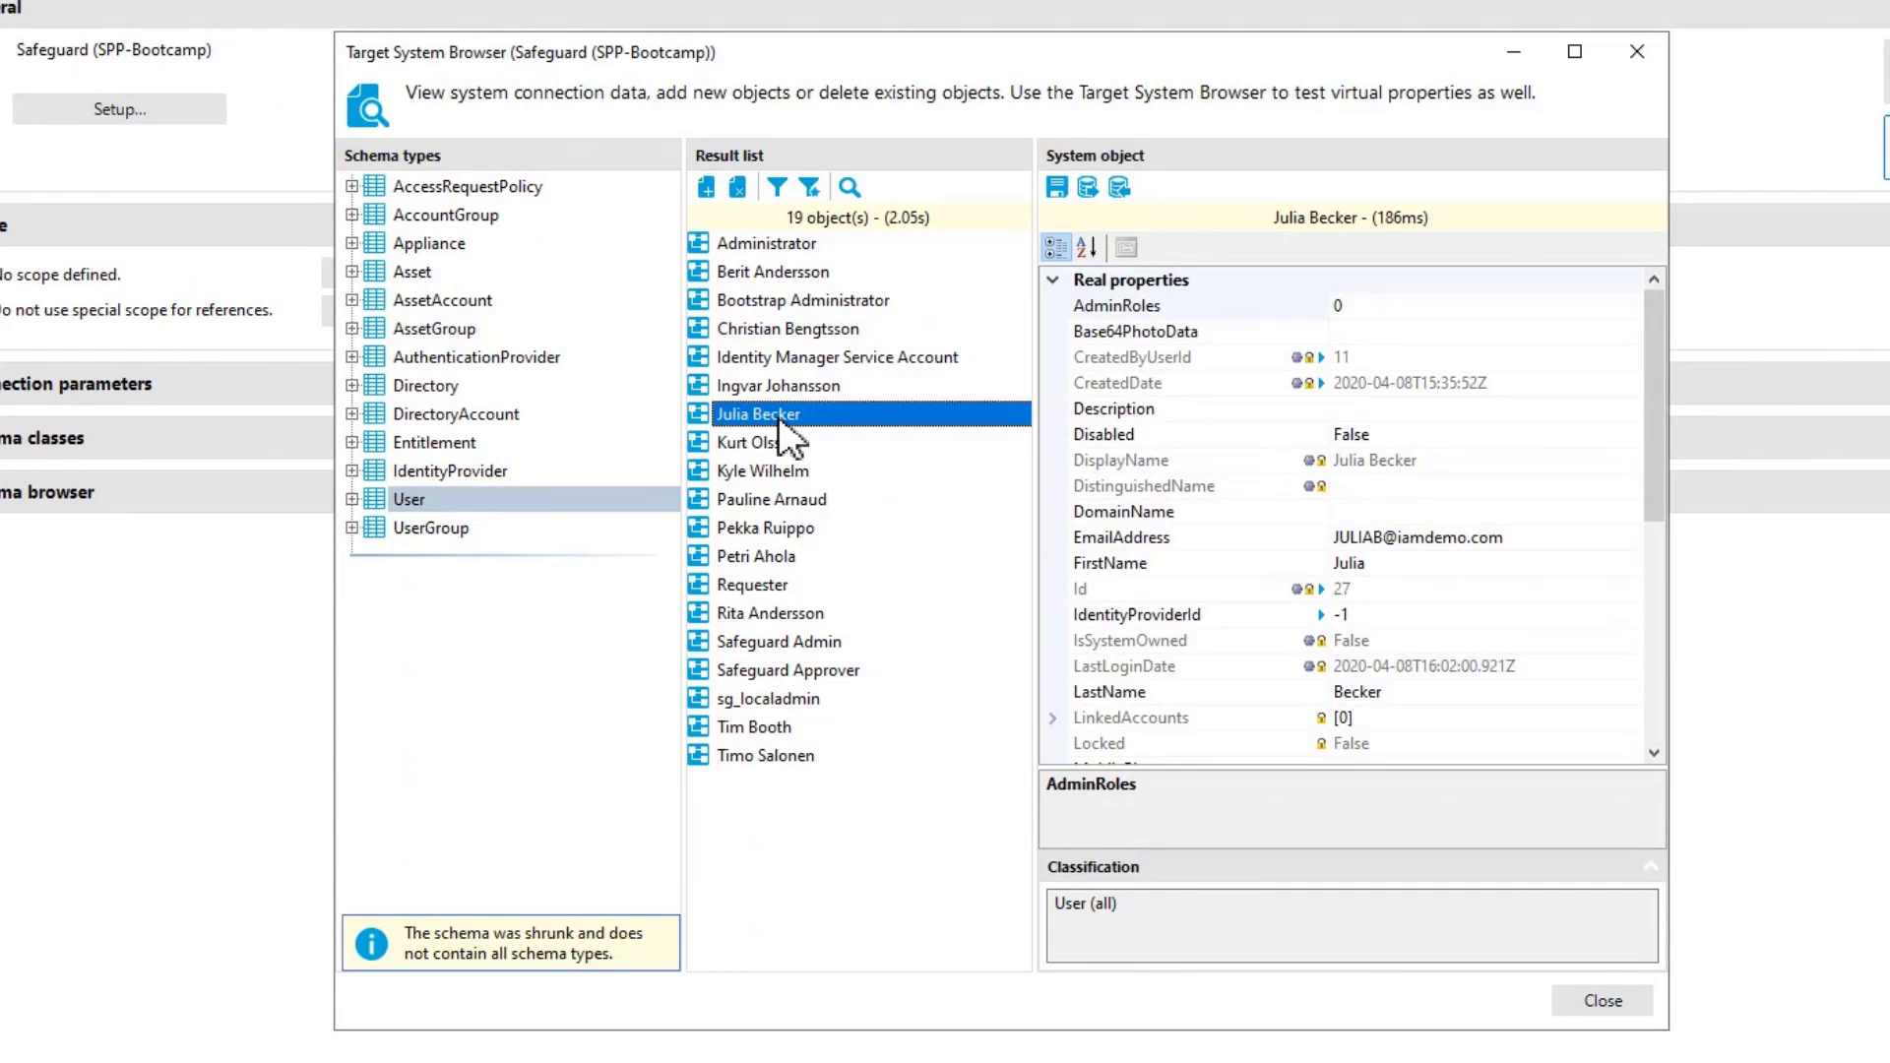
{"action": "left_click_drag", "start_coordinate": [1655, 433], "coordinate": [1661, 650]}
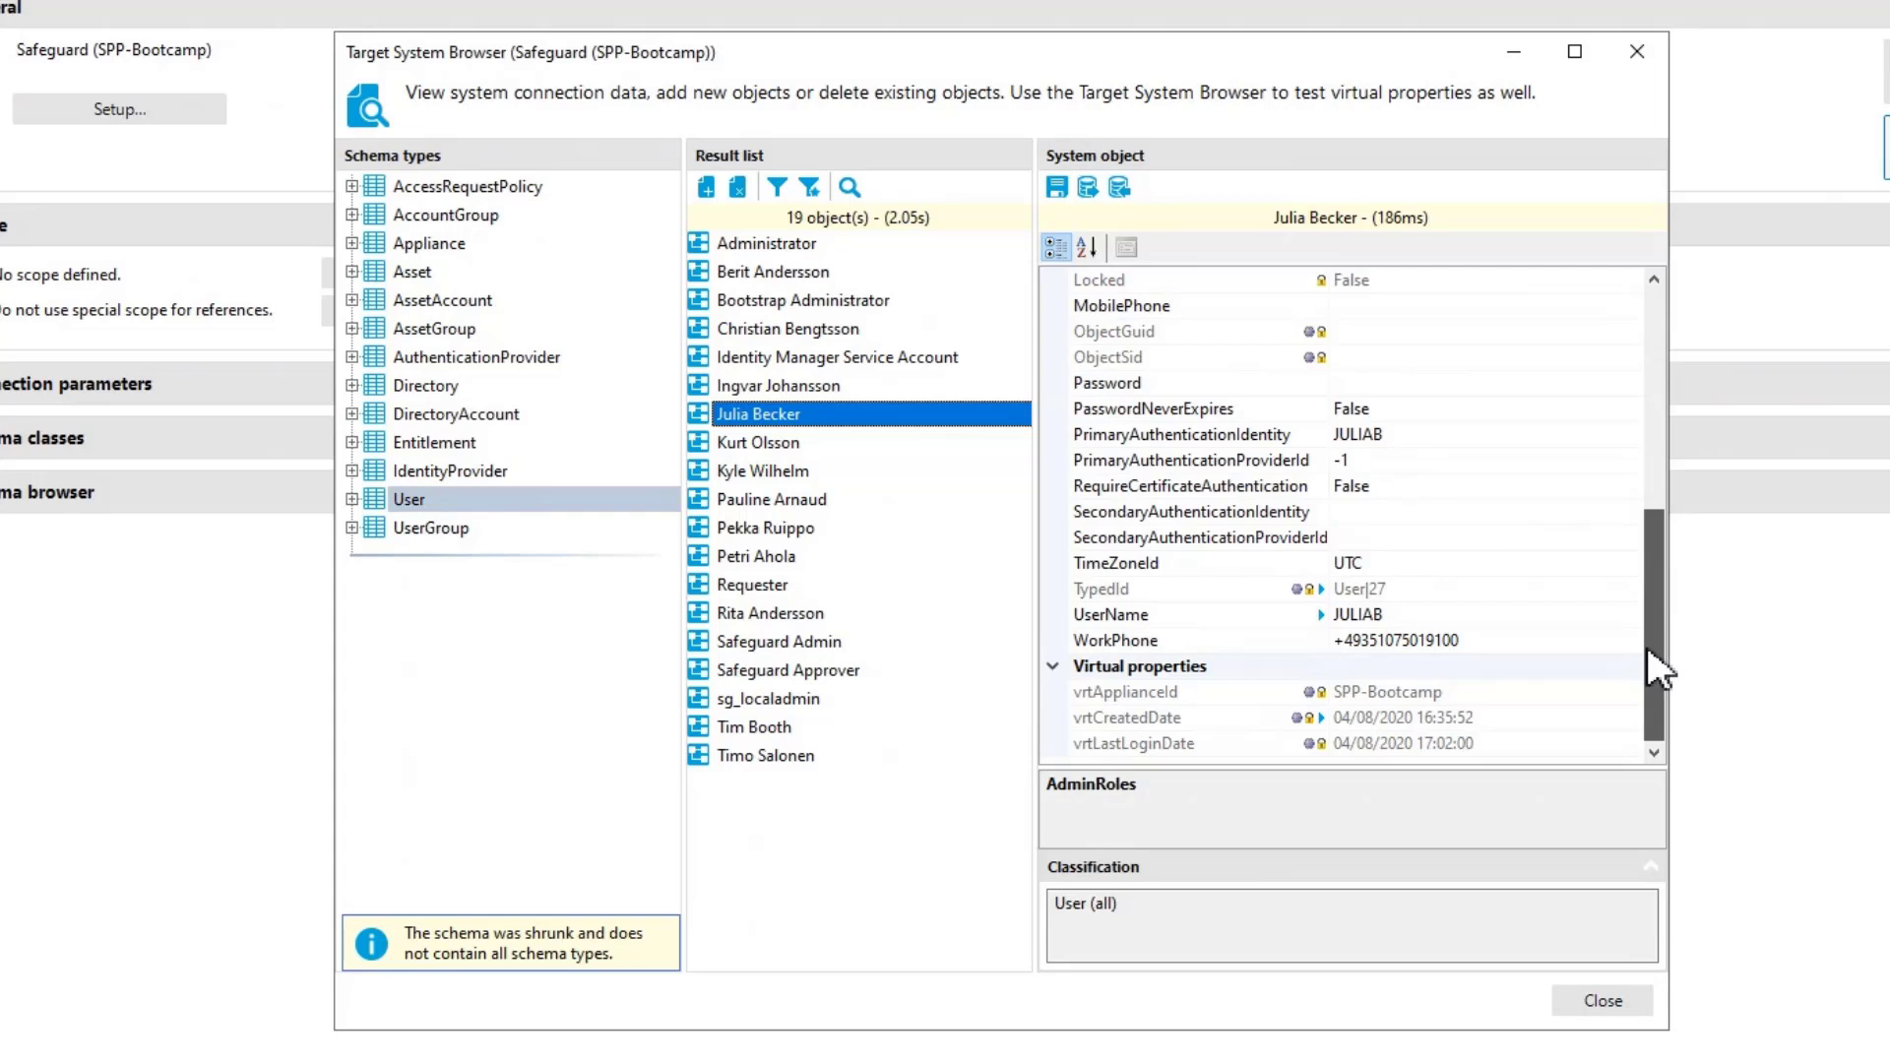
{"action": "left_click_drag", "start_coordinate": [1659, 640], "coordinate": [1663, 340]}
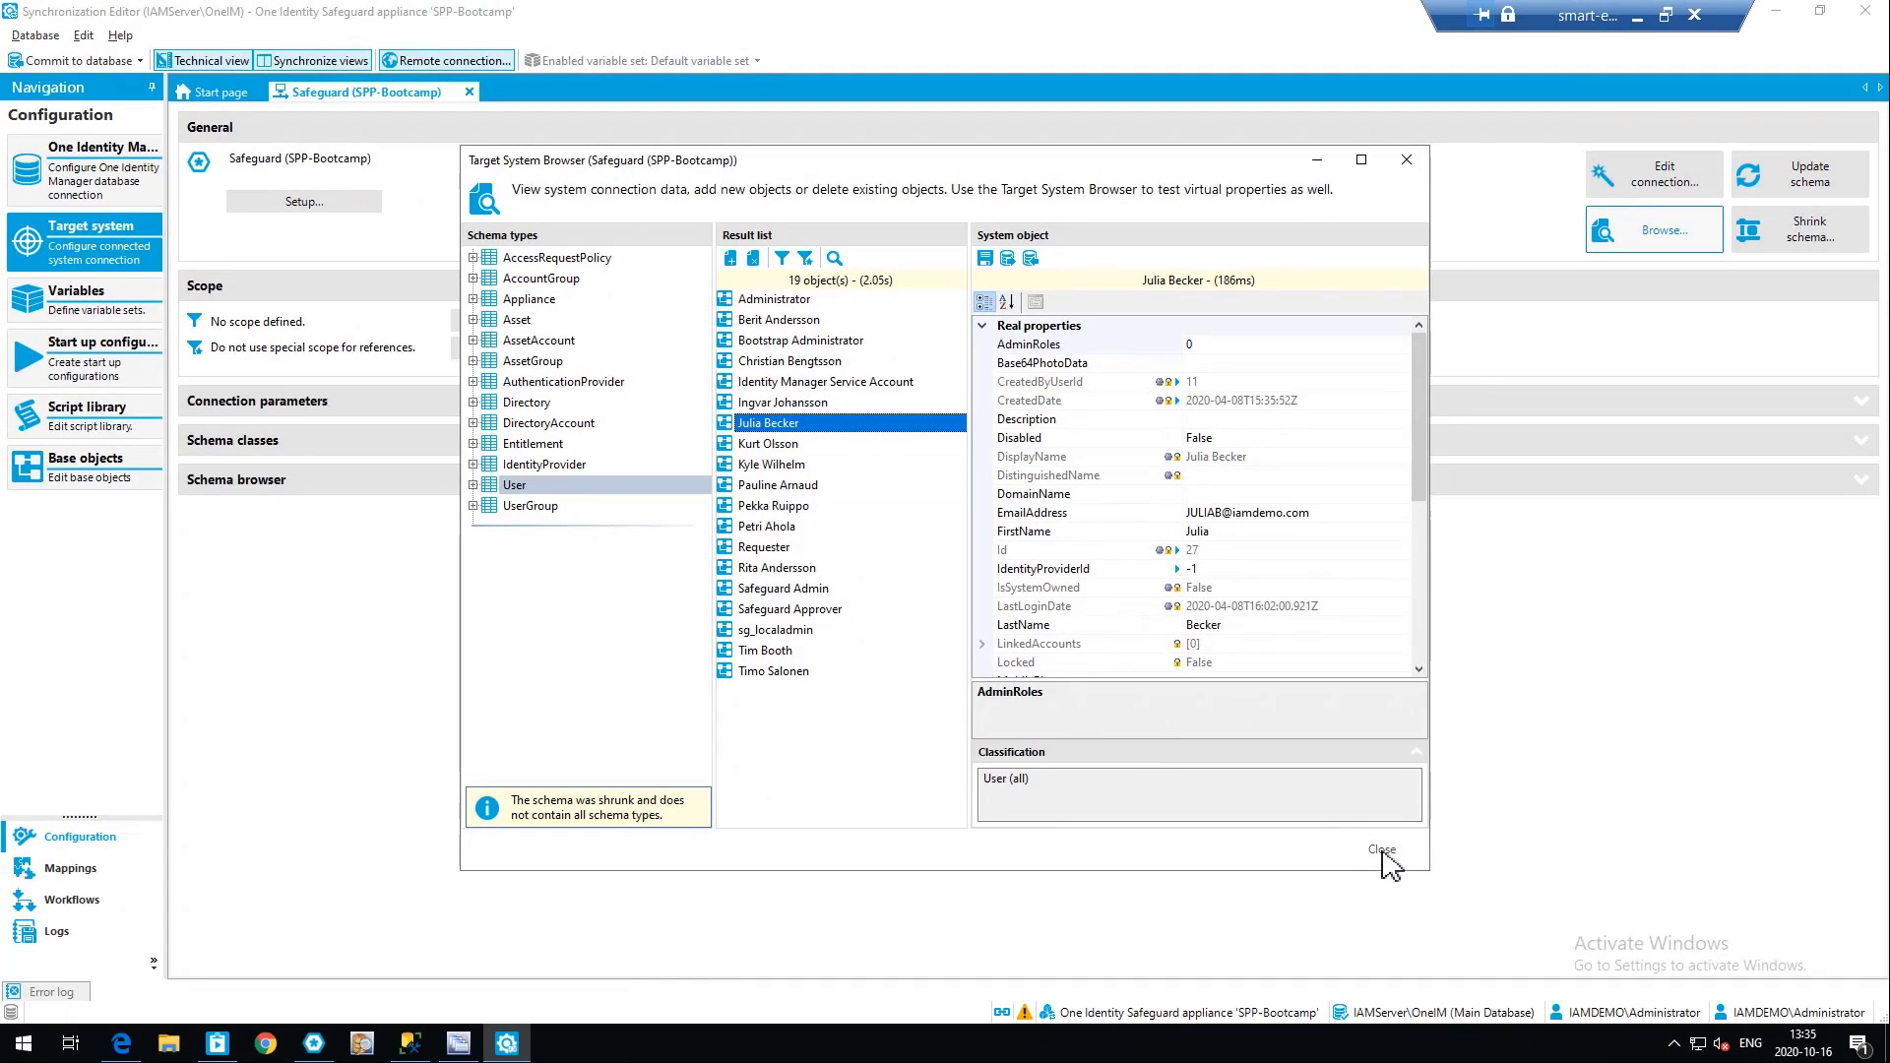
{"action": "left_click", "coordinate": [1382, 851]}
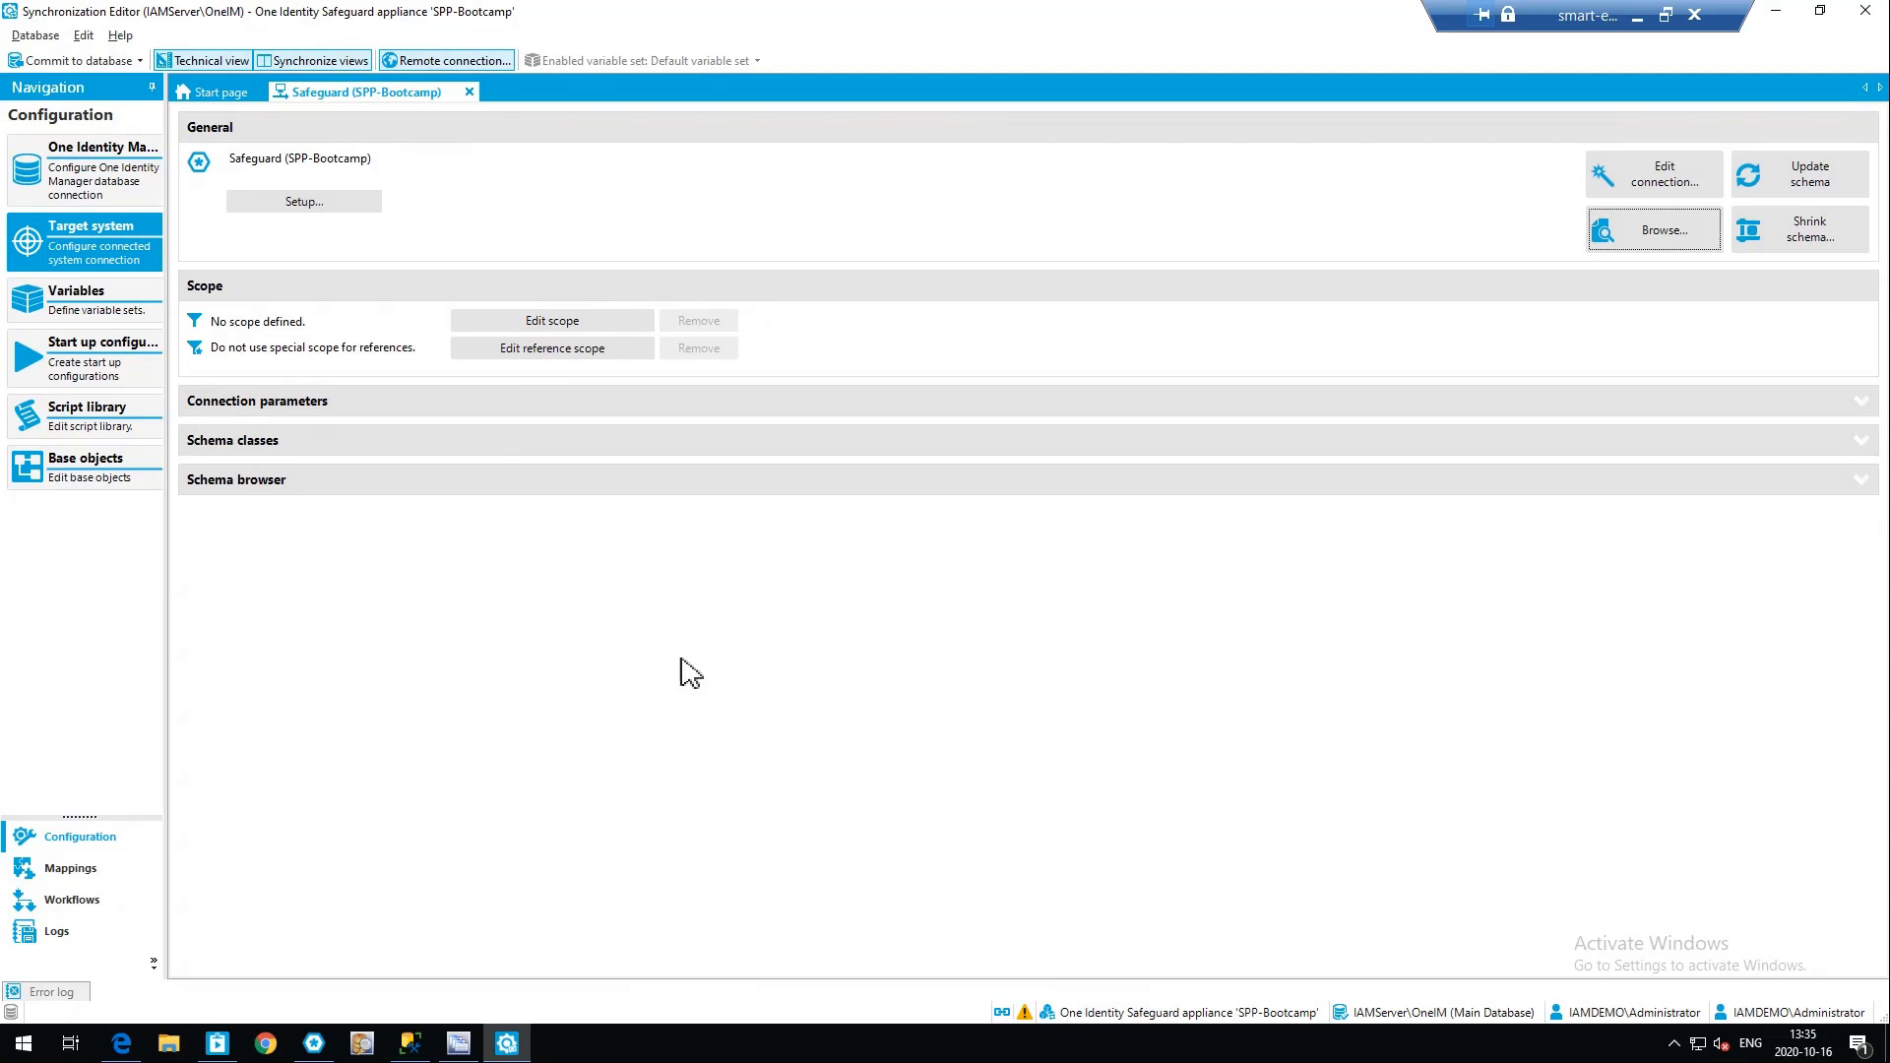
Open the User mapping of the Safeguard synchronization project
{"action": "left_click", "coordinate": [61, 879]}
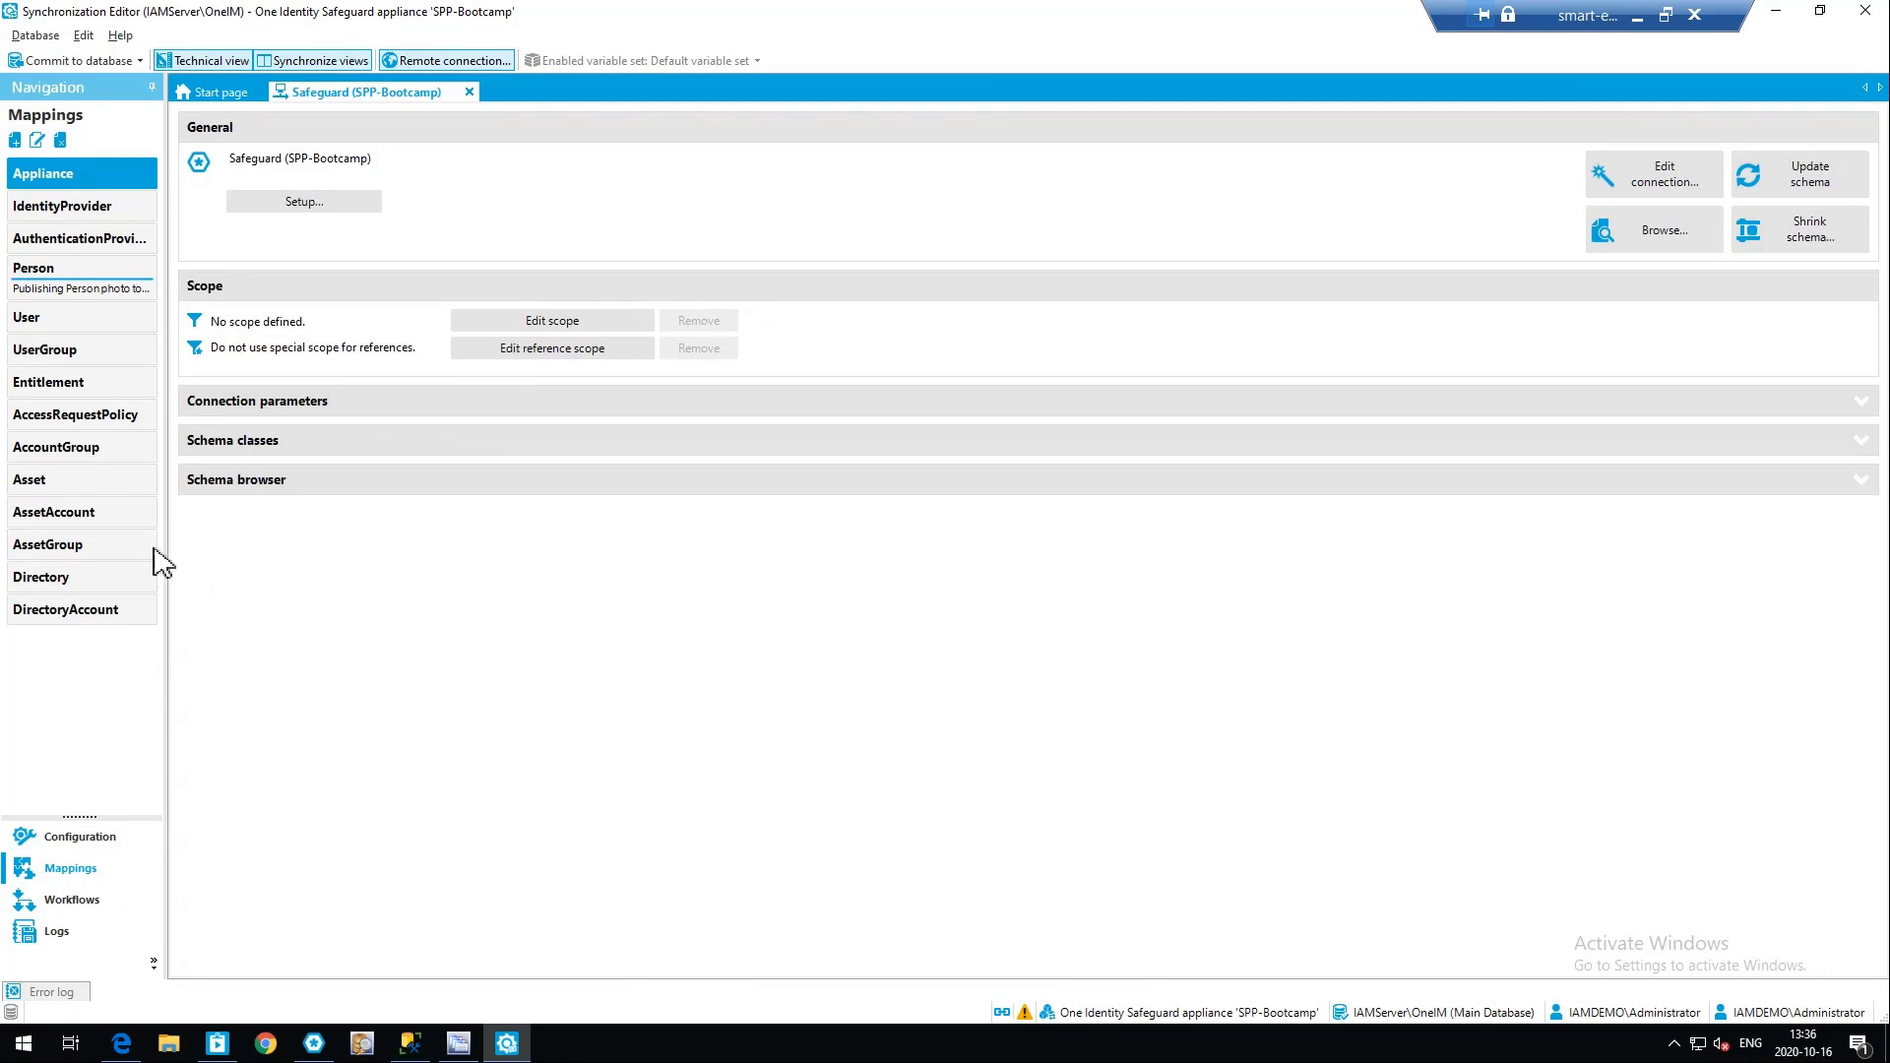
{"action": "left_click", "coordinate": [63, 323]}
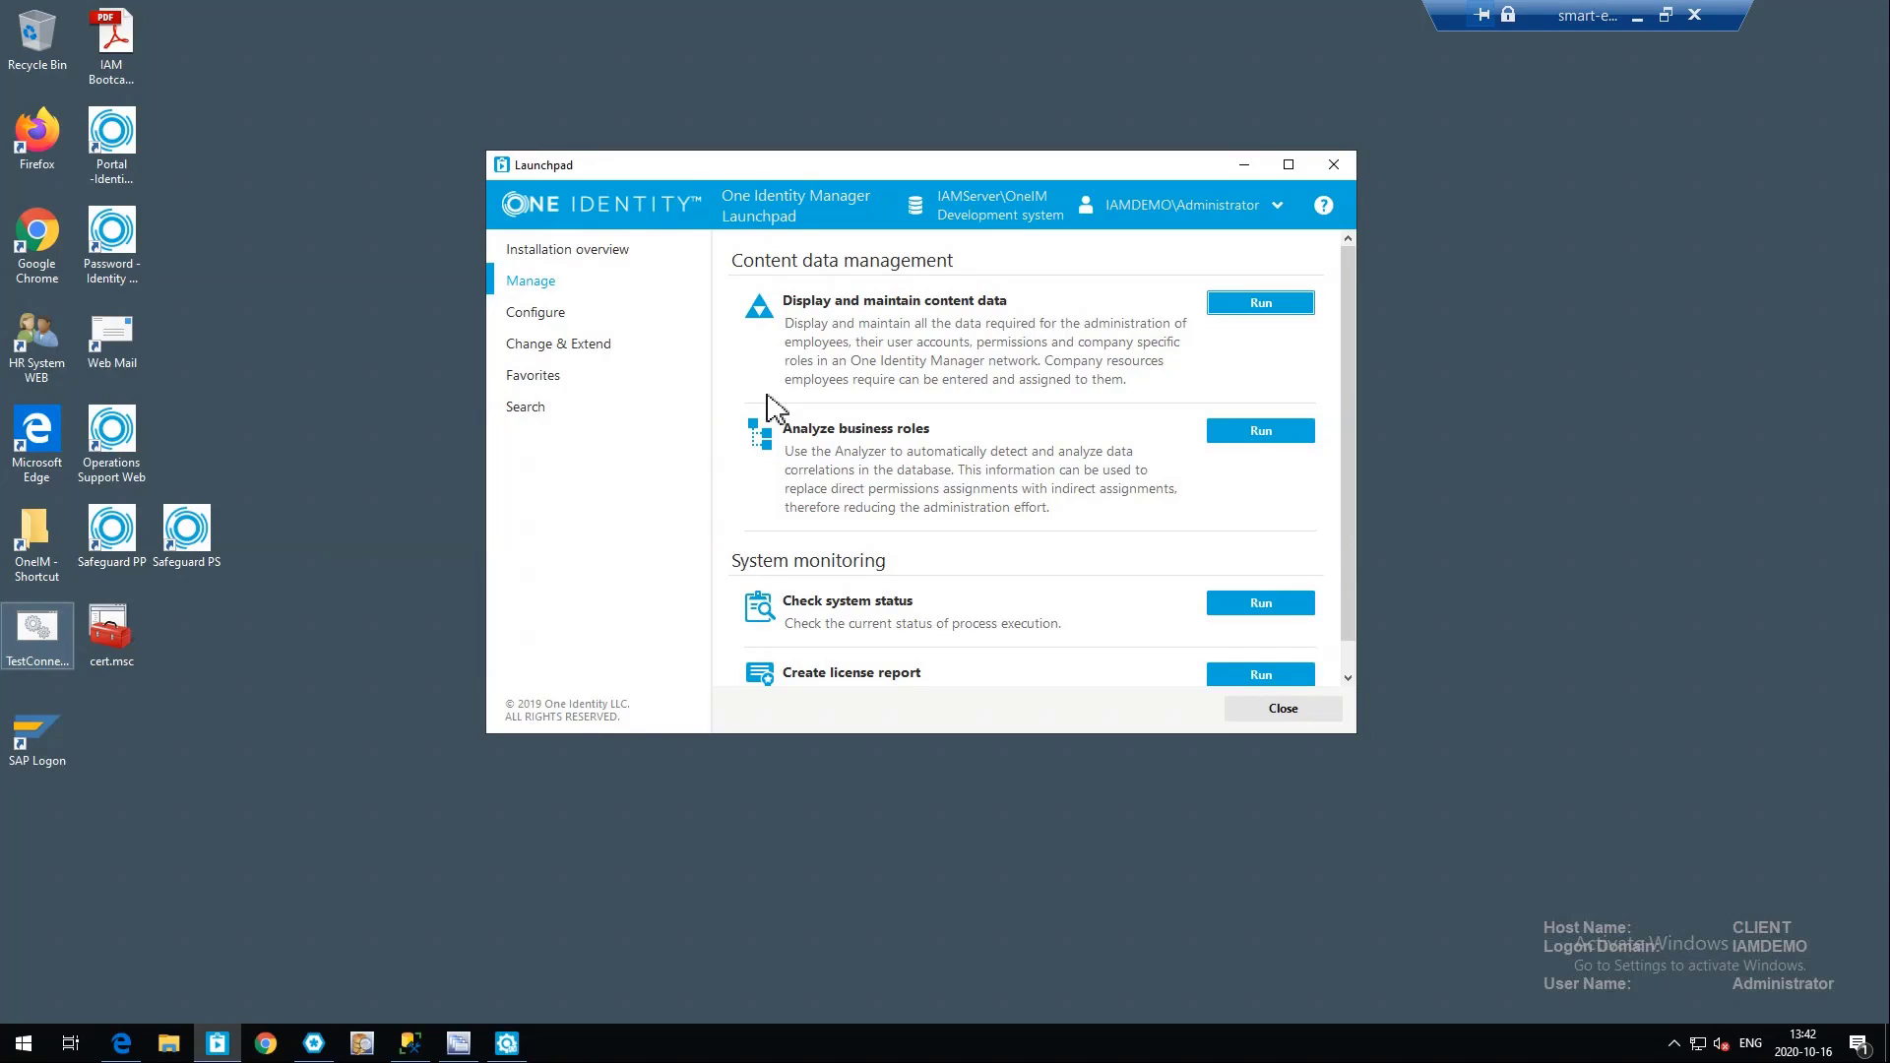
Start the Manager from the Launchpad, enlarge its category list, and open Privileged Account Management
{"action": "left_click", "coordinate": [1254, 303]}
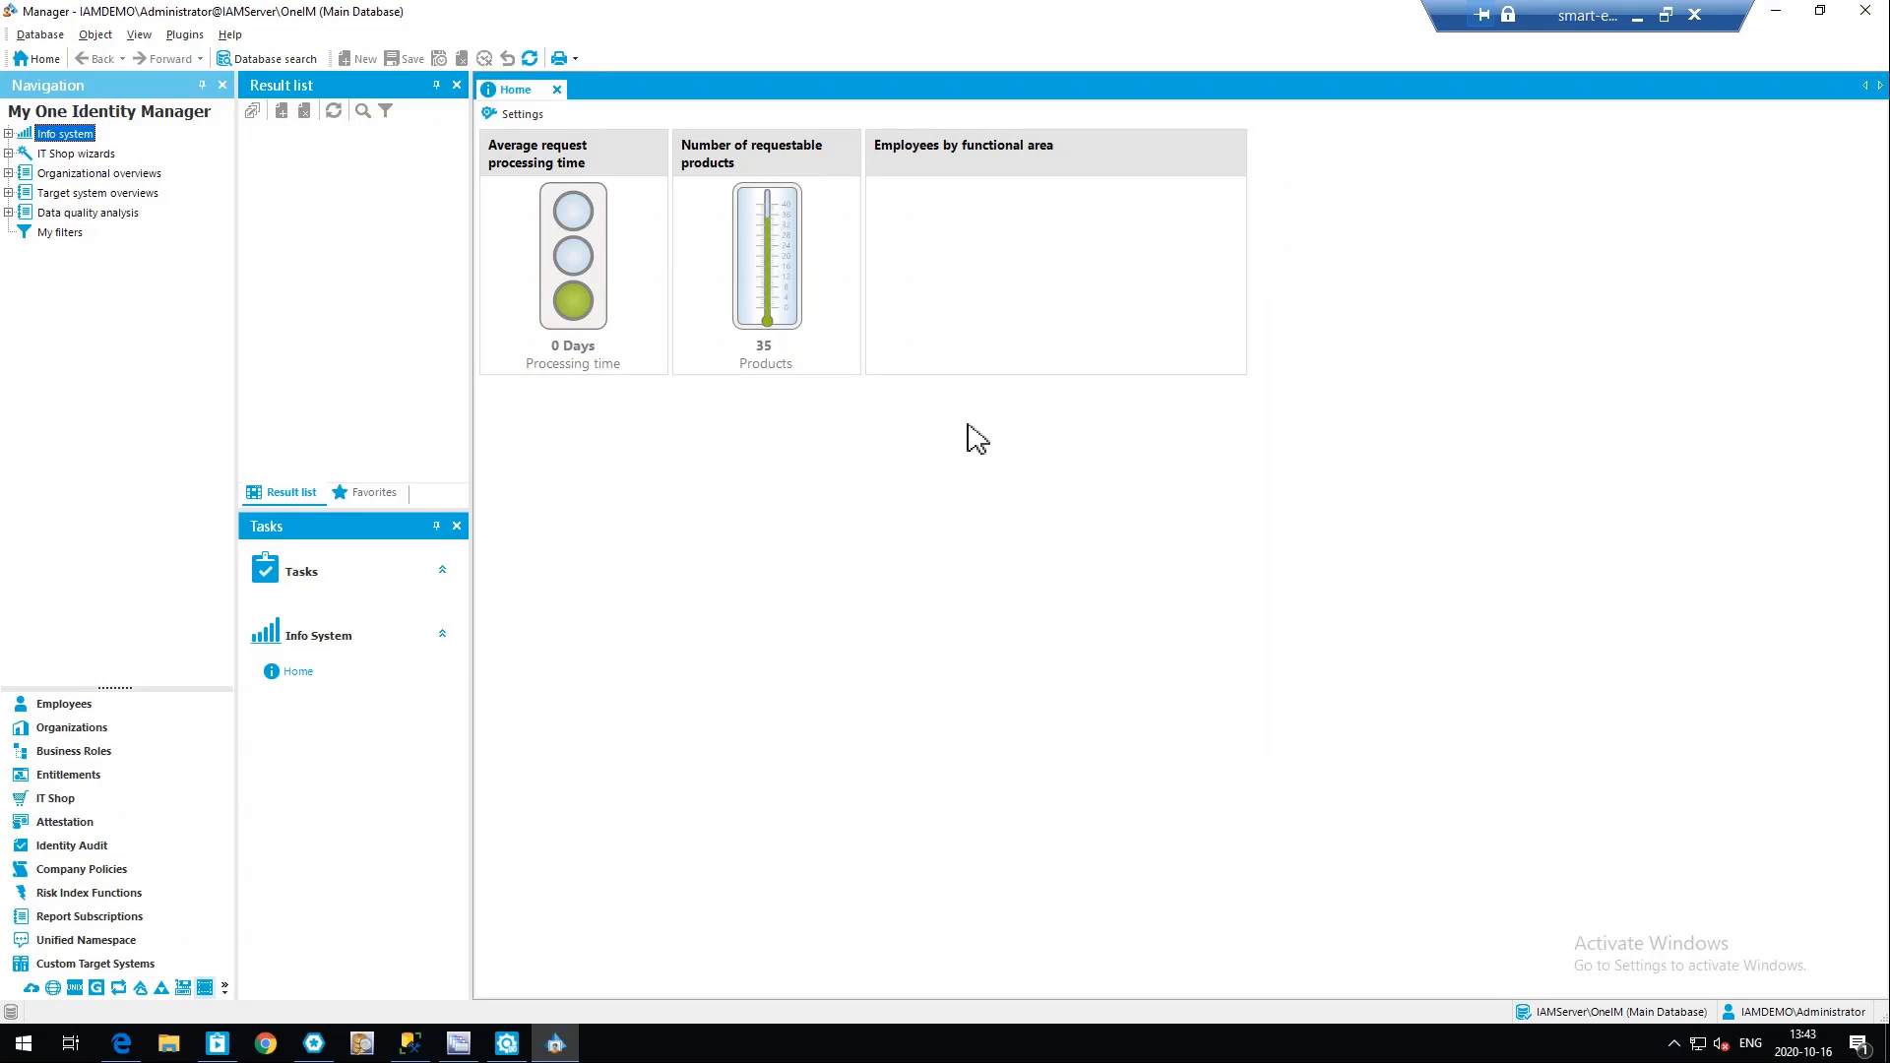
{"action": "left_click_drag", "start_coordinate": [122, 689], "coordinate": [137, 602]}
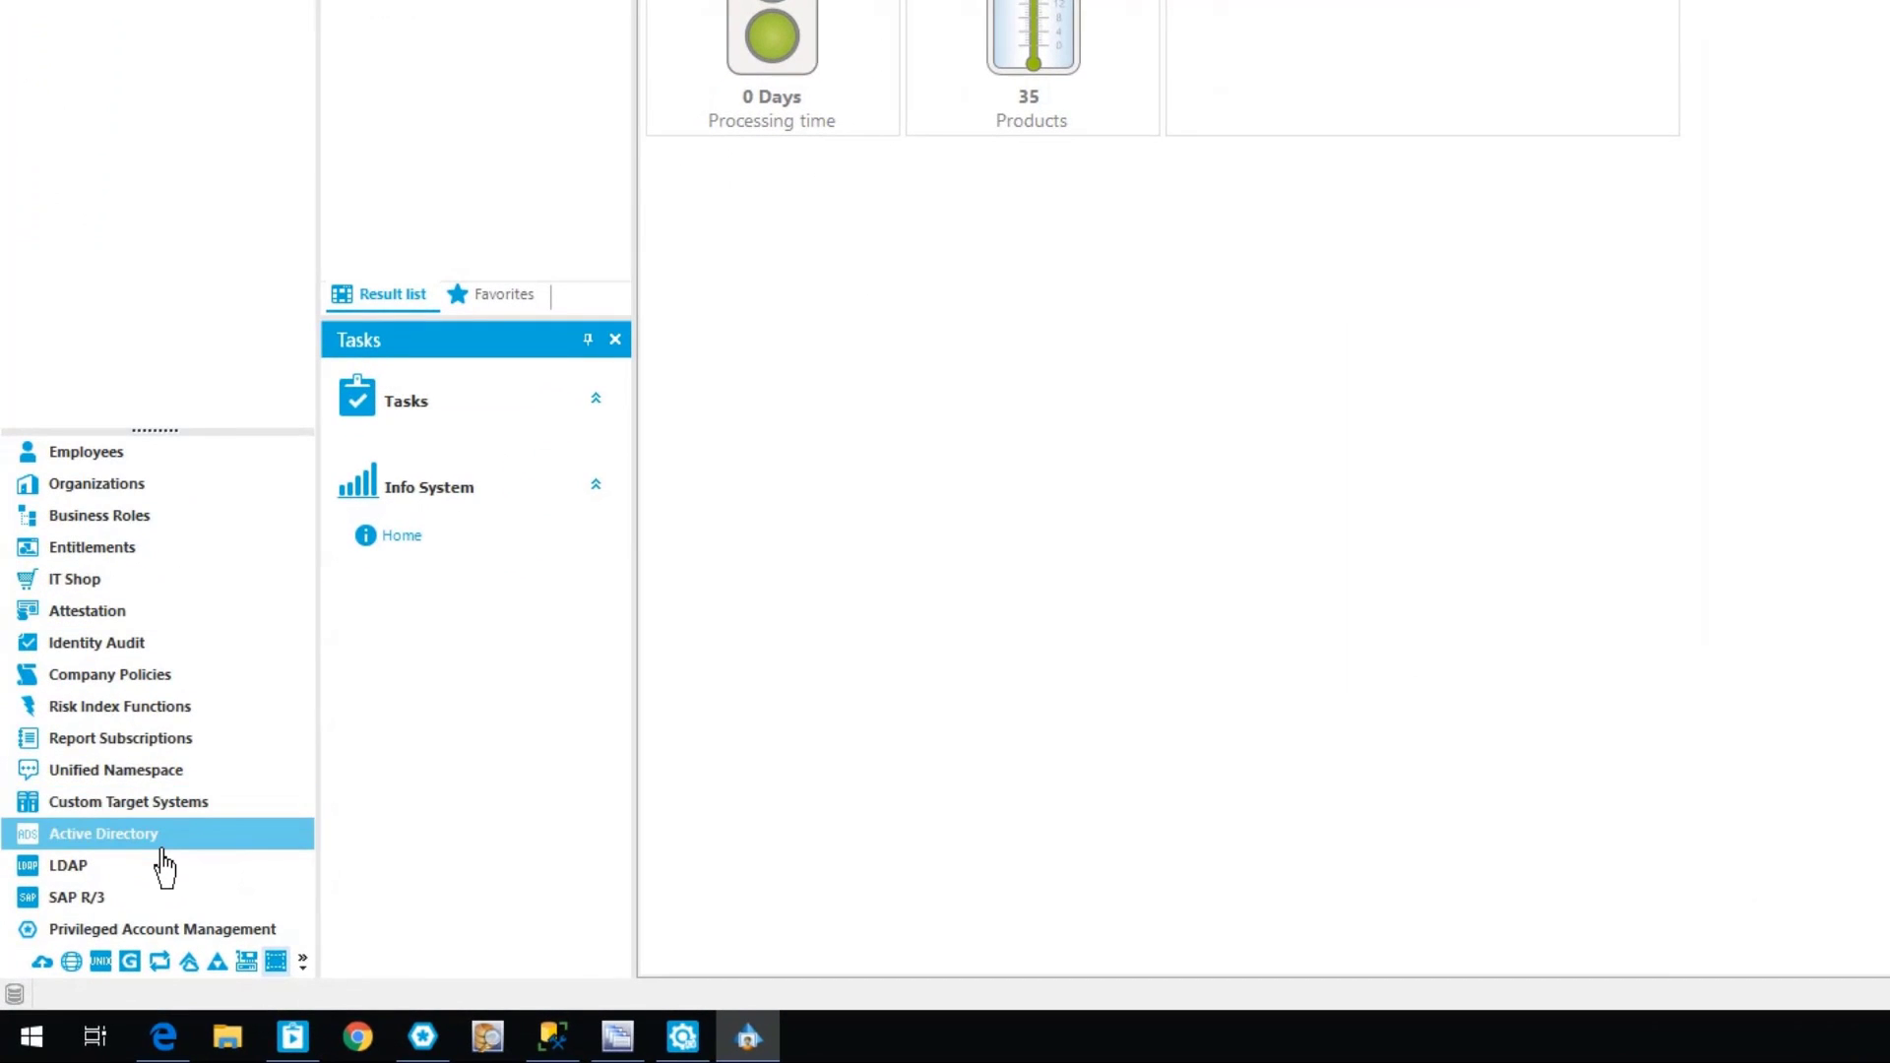
{"action": "left_click", "coordinate": [129, 931]}
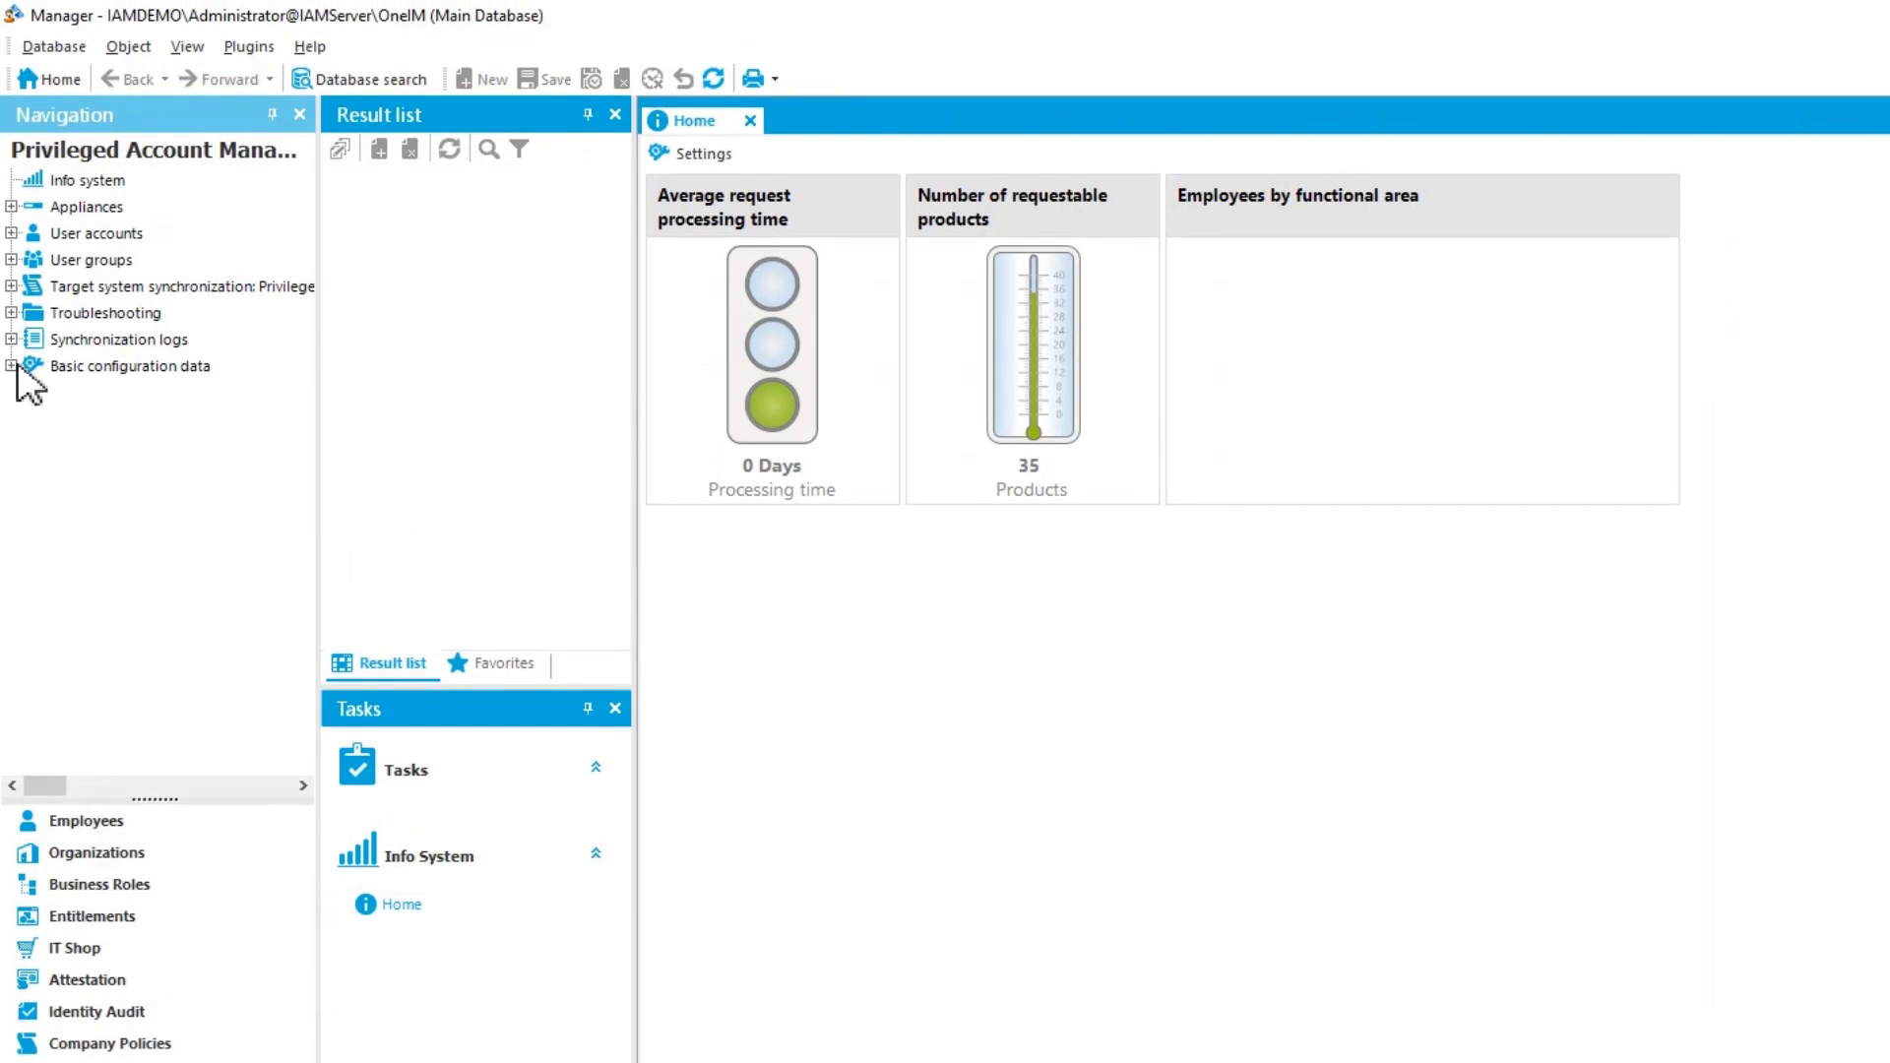
Open the overview of the PAM Safeguard Local User account definition under the basic configuration data
{"action": "left_click", "coordinate": [12, 366]}
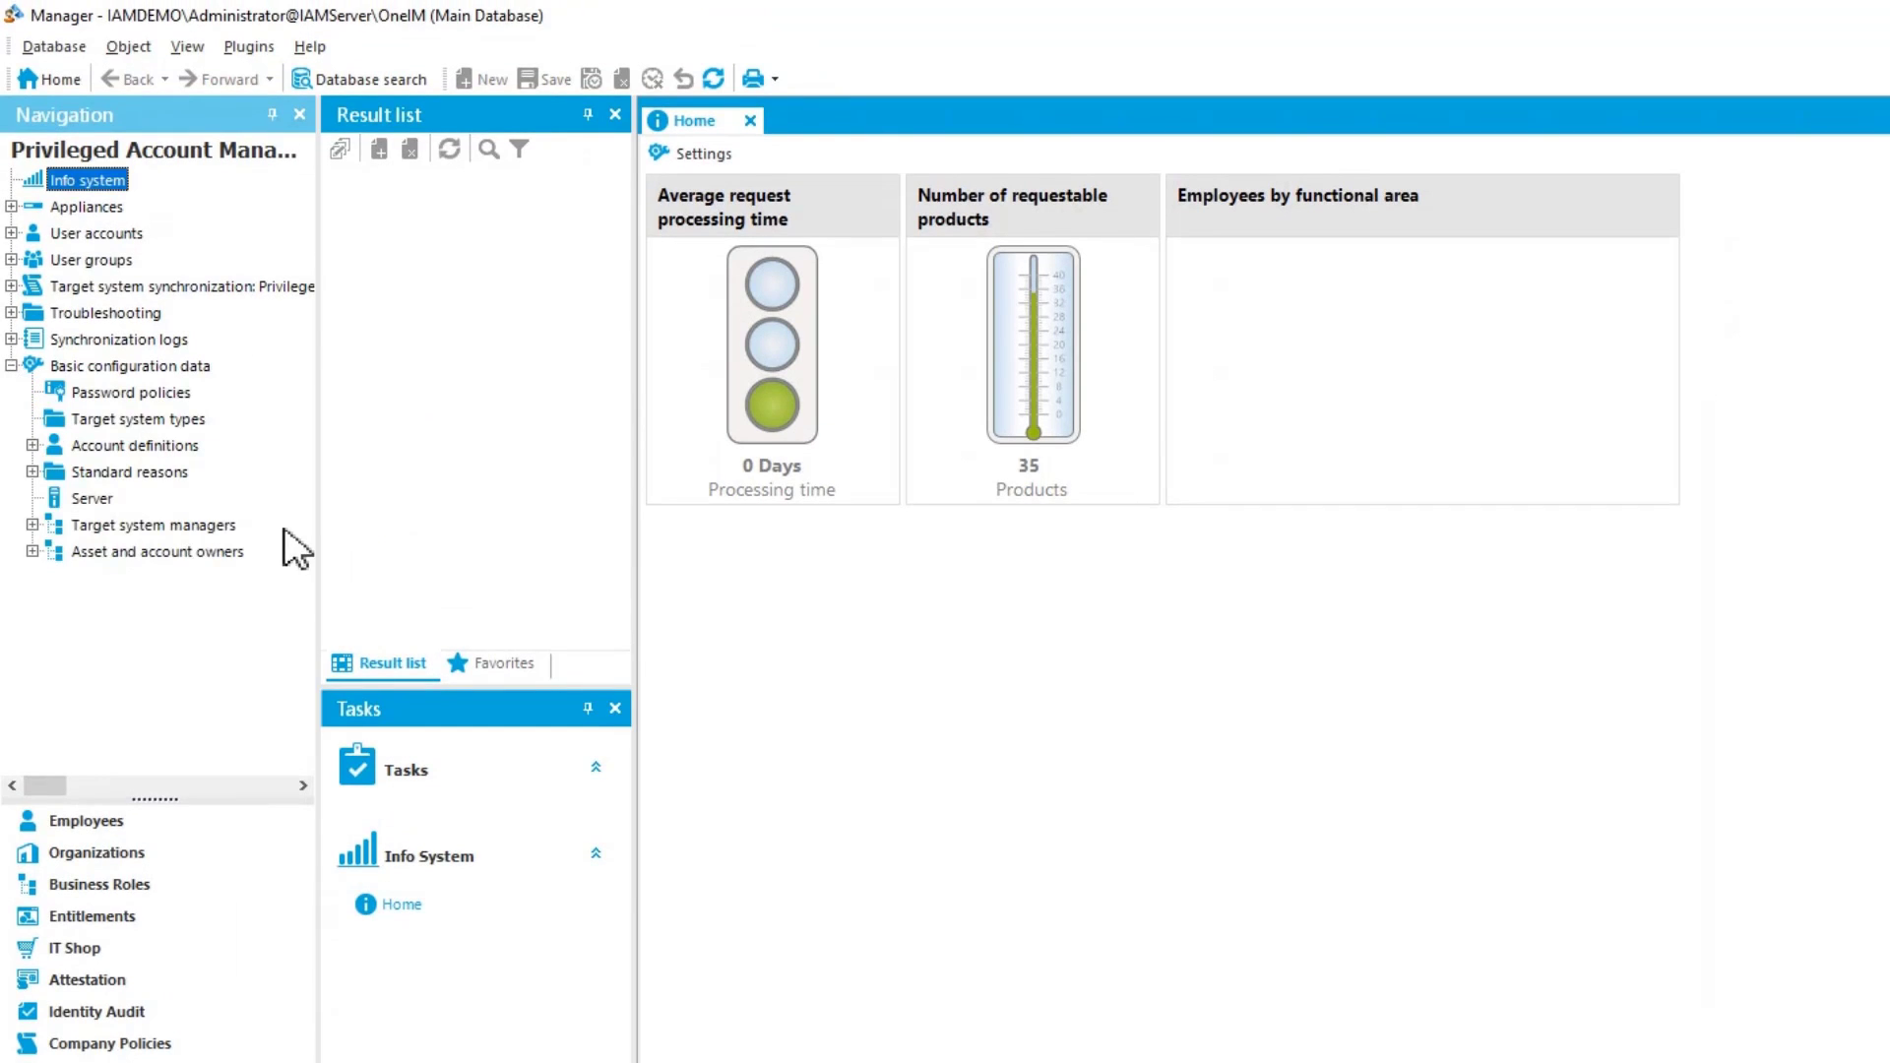
{"action": "left_click", "coordinate": [32, 445]}
{"action": "left_click", "coordinate": [162, 474]}
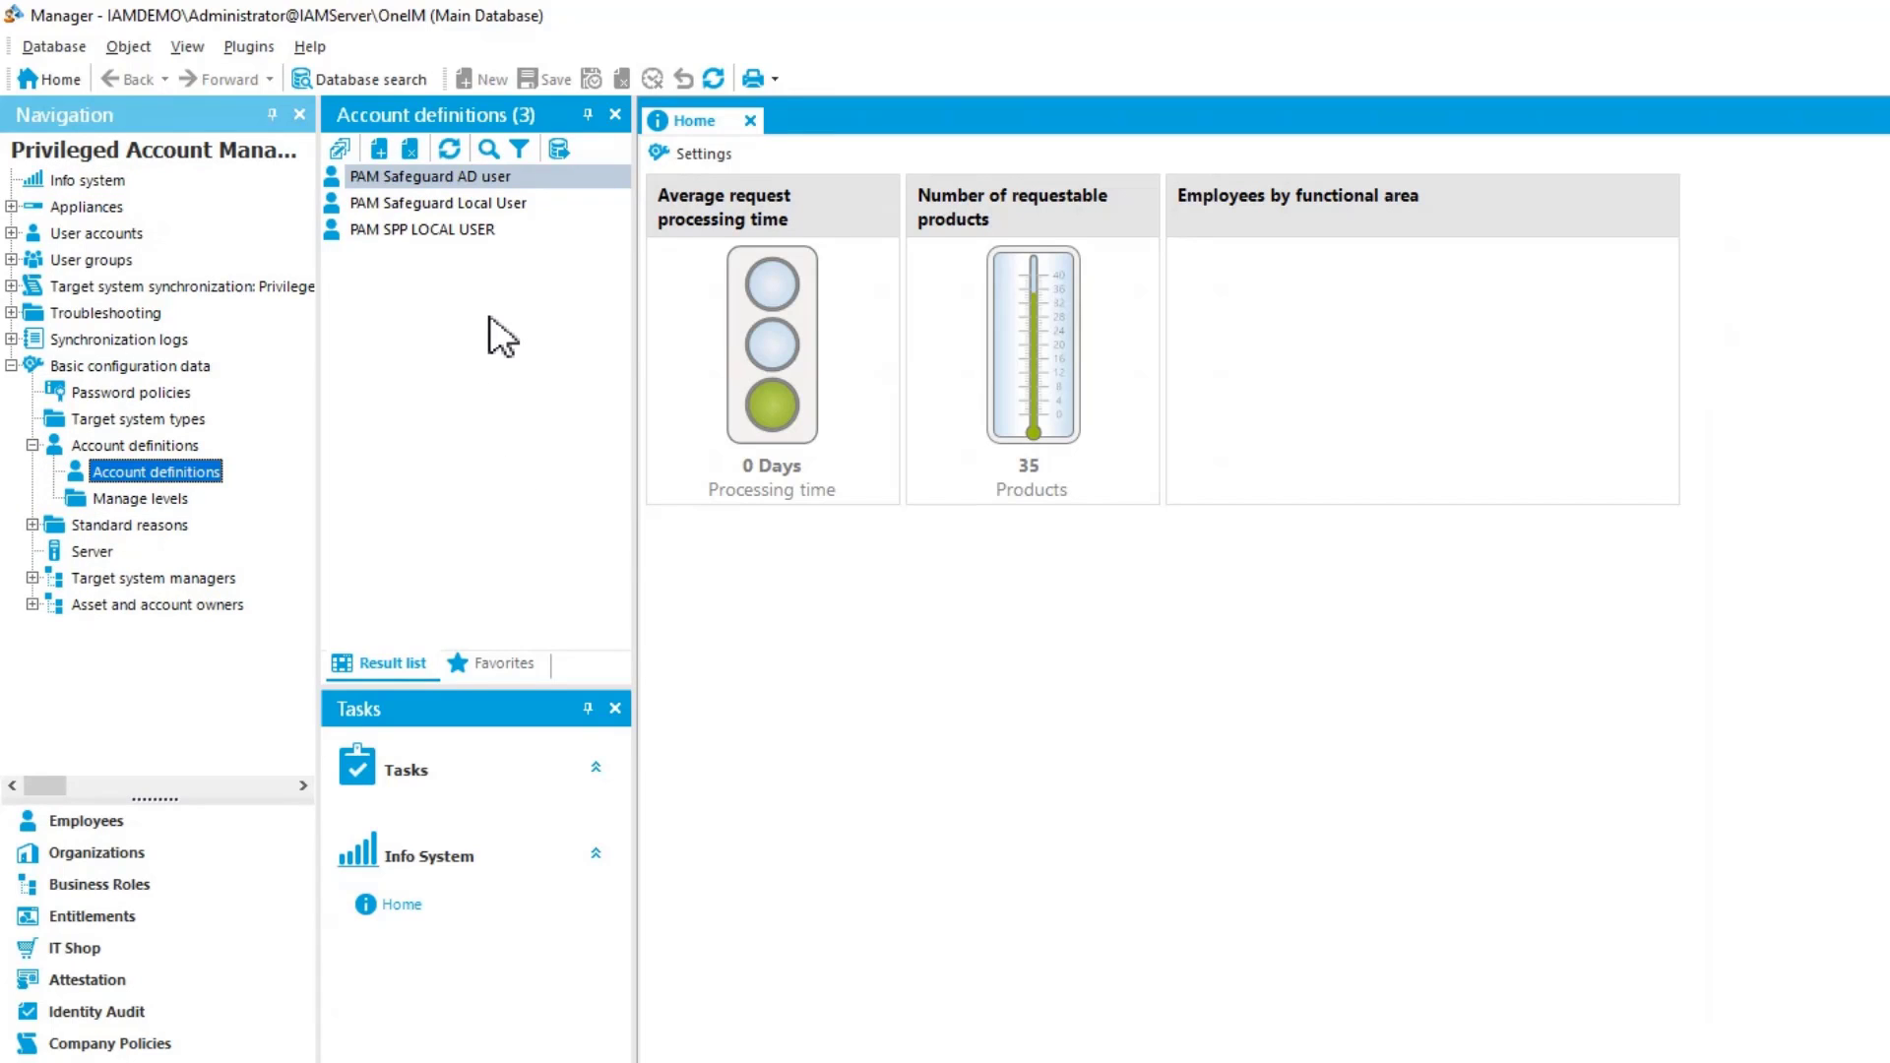
{"action": "left_click", "coordinate": [452, 204]}
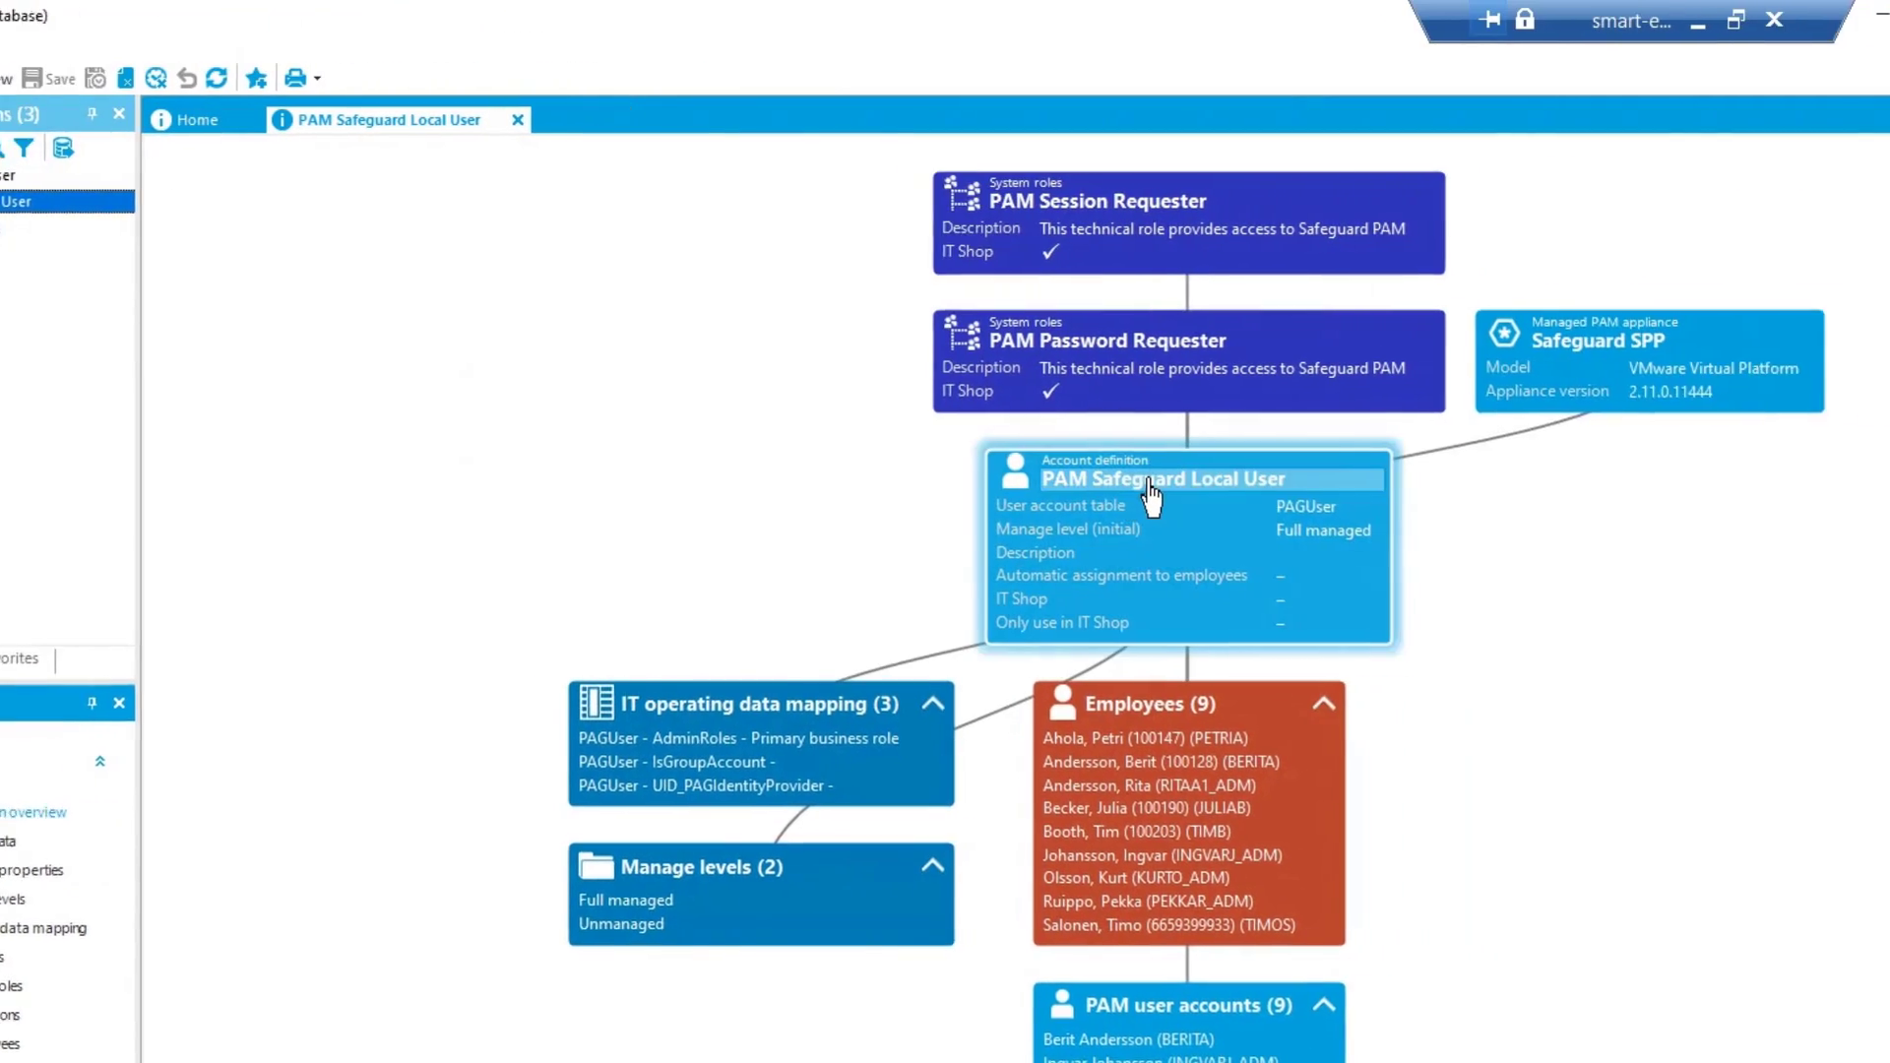
Open the account definition's IT operating data mapping and review the AdminRoles, IsGroupAccount and UID_PAGIdentityProvider entries
{"action": "double_click", "coordinate": [1178, 482]}
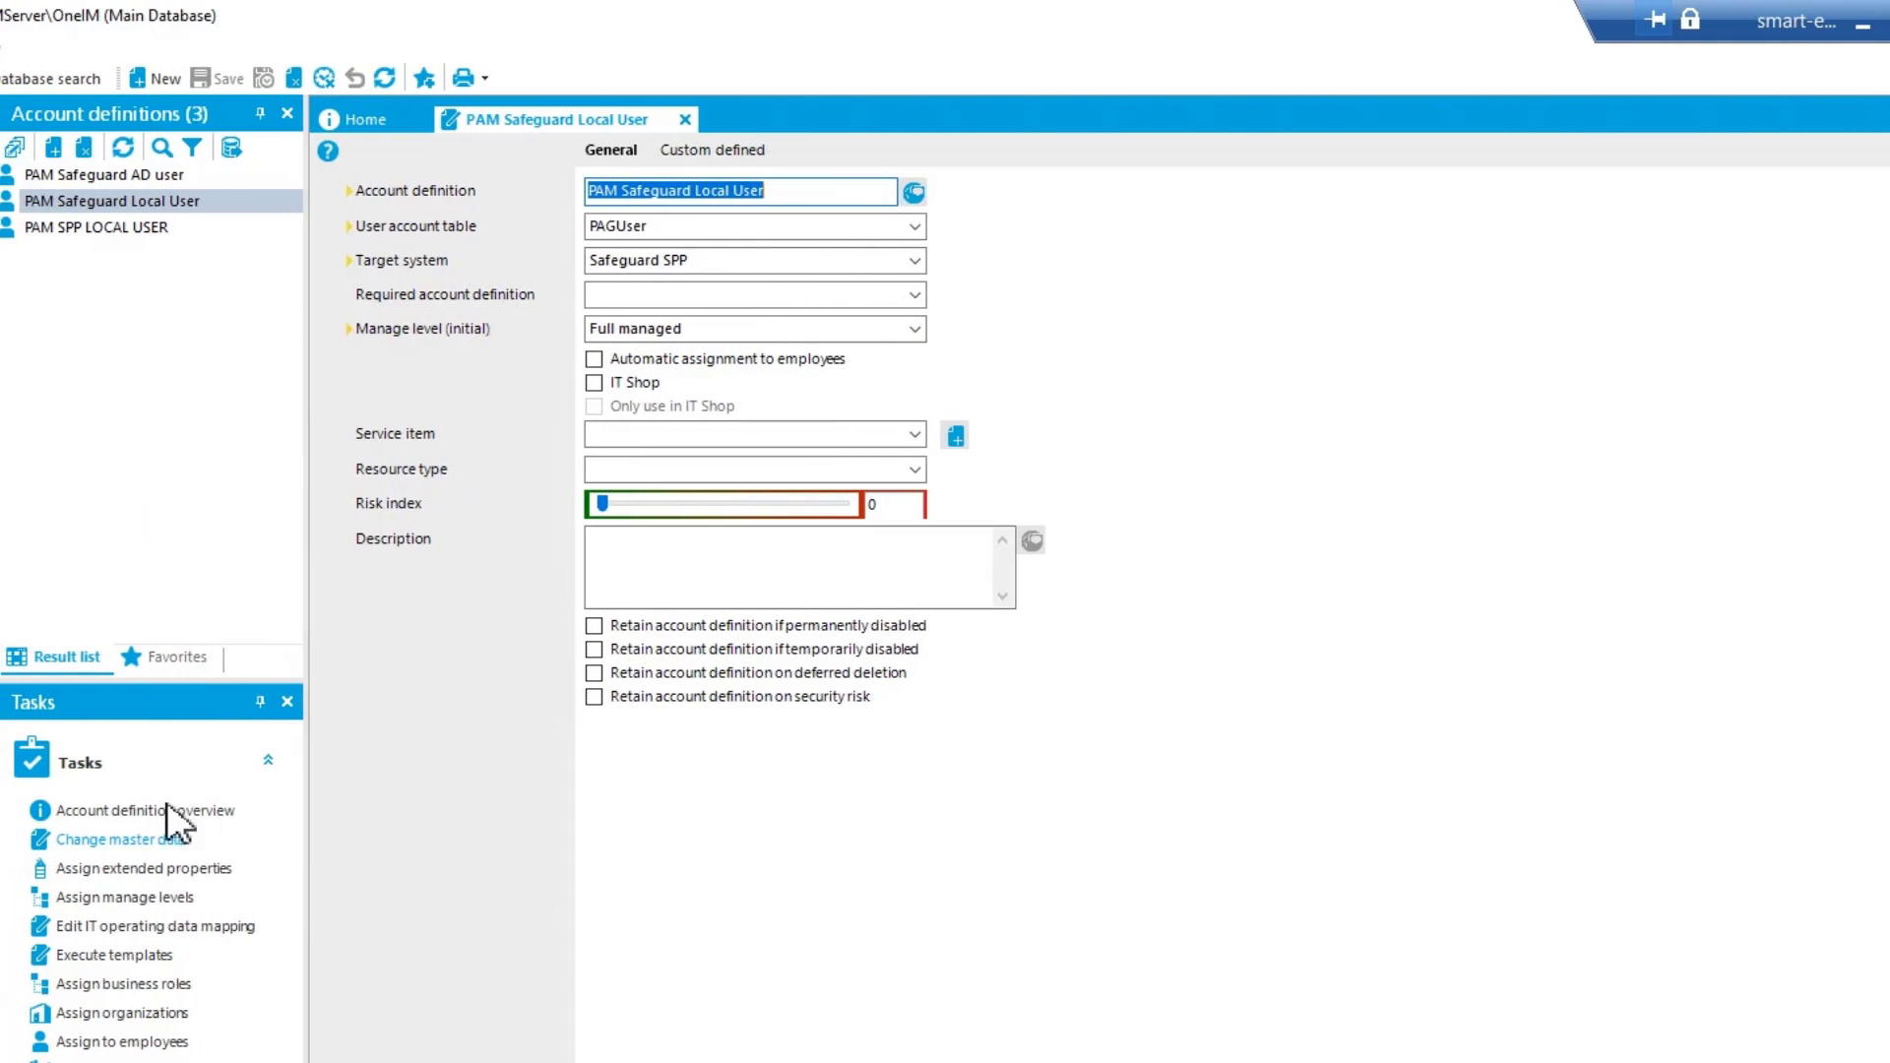
{"action": "left_click", "coordinate": [199, 930]}
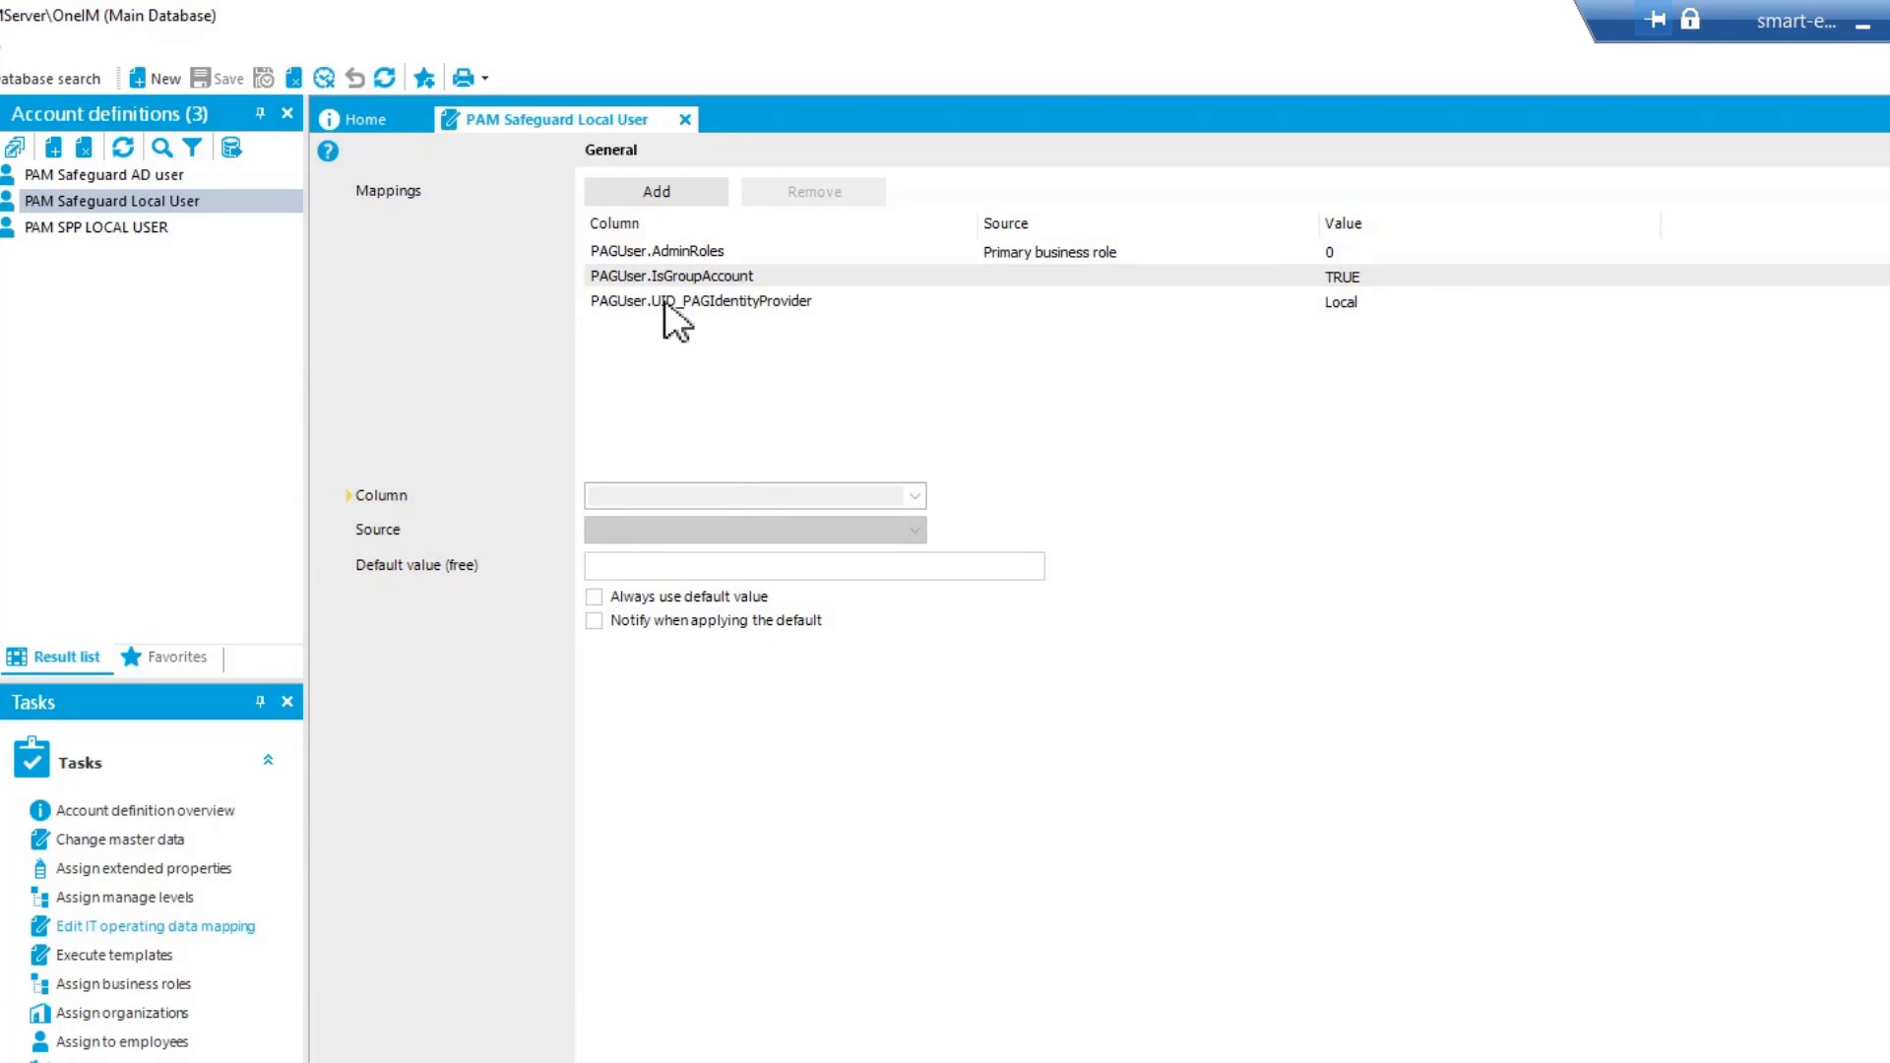
{"action": "left_click", "coordinate": [679, 252]}
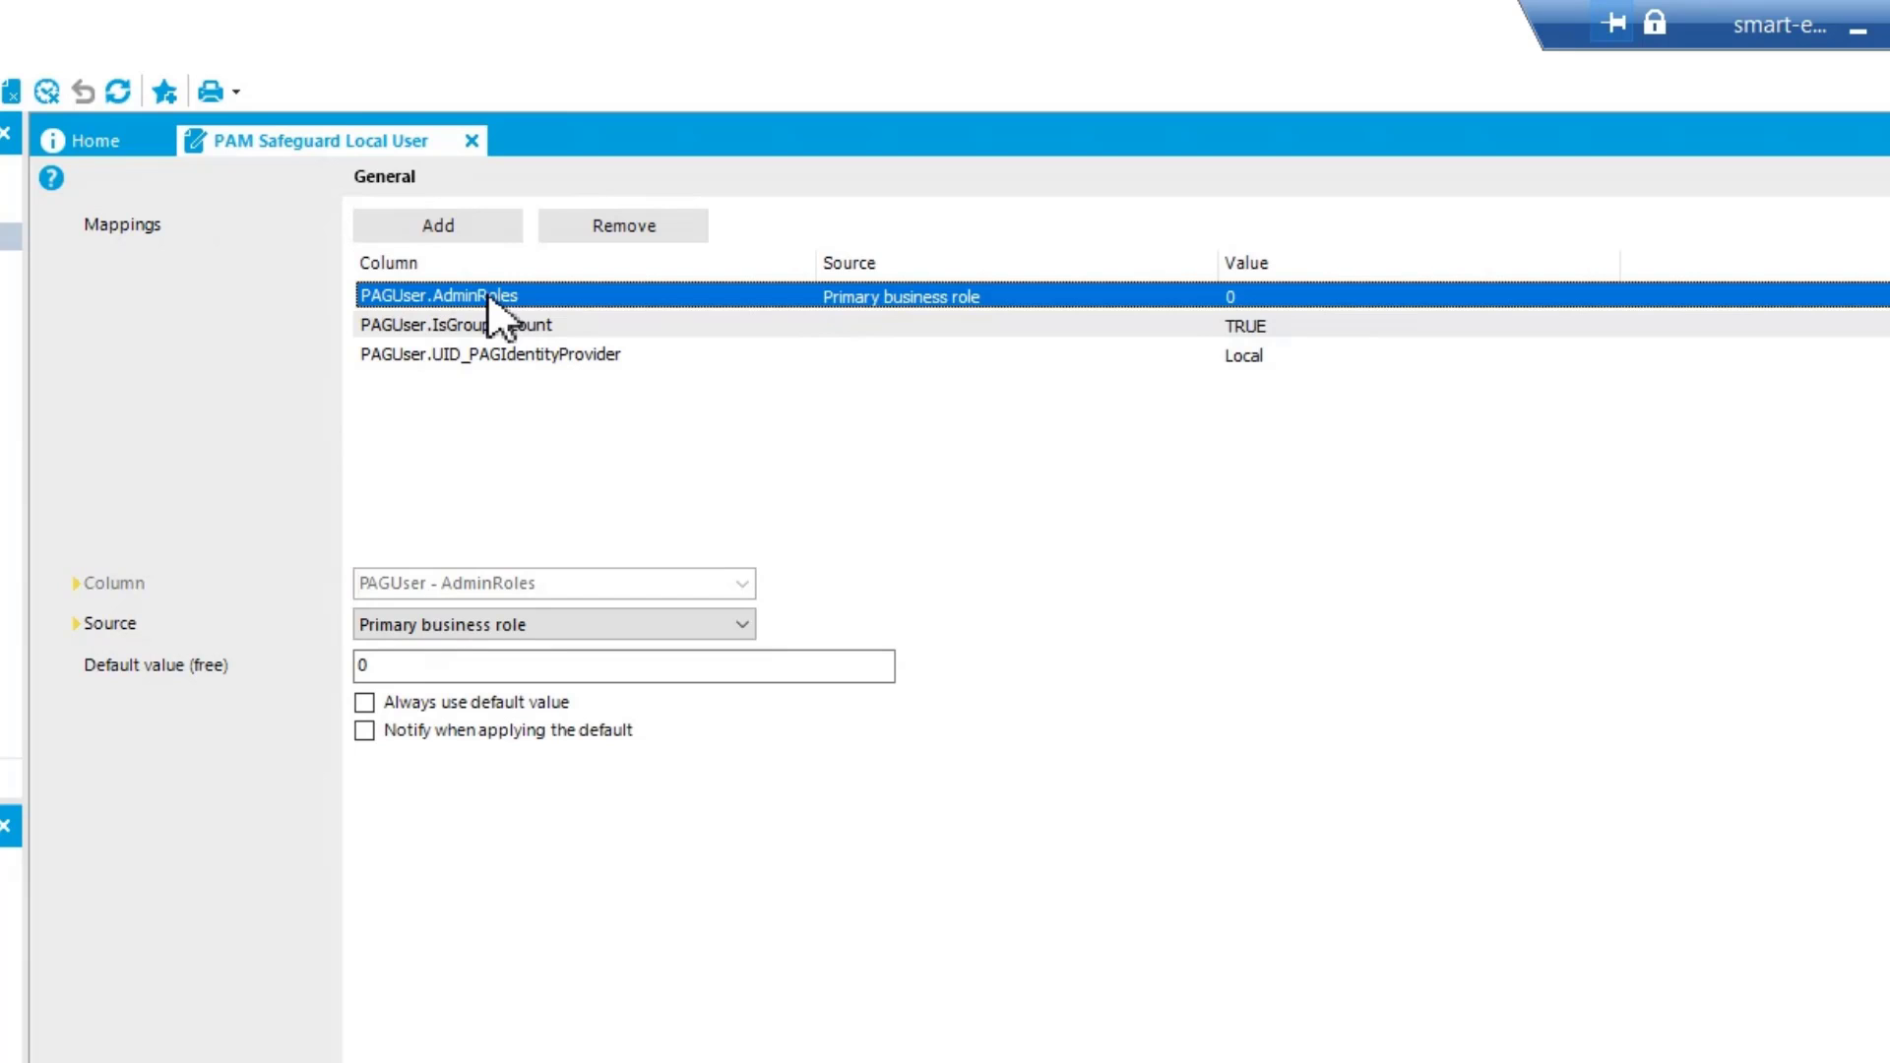
{"action": "left_click", "coordinate": [473, 330]}
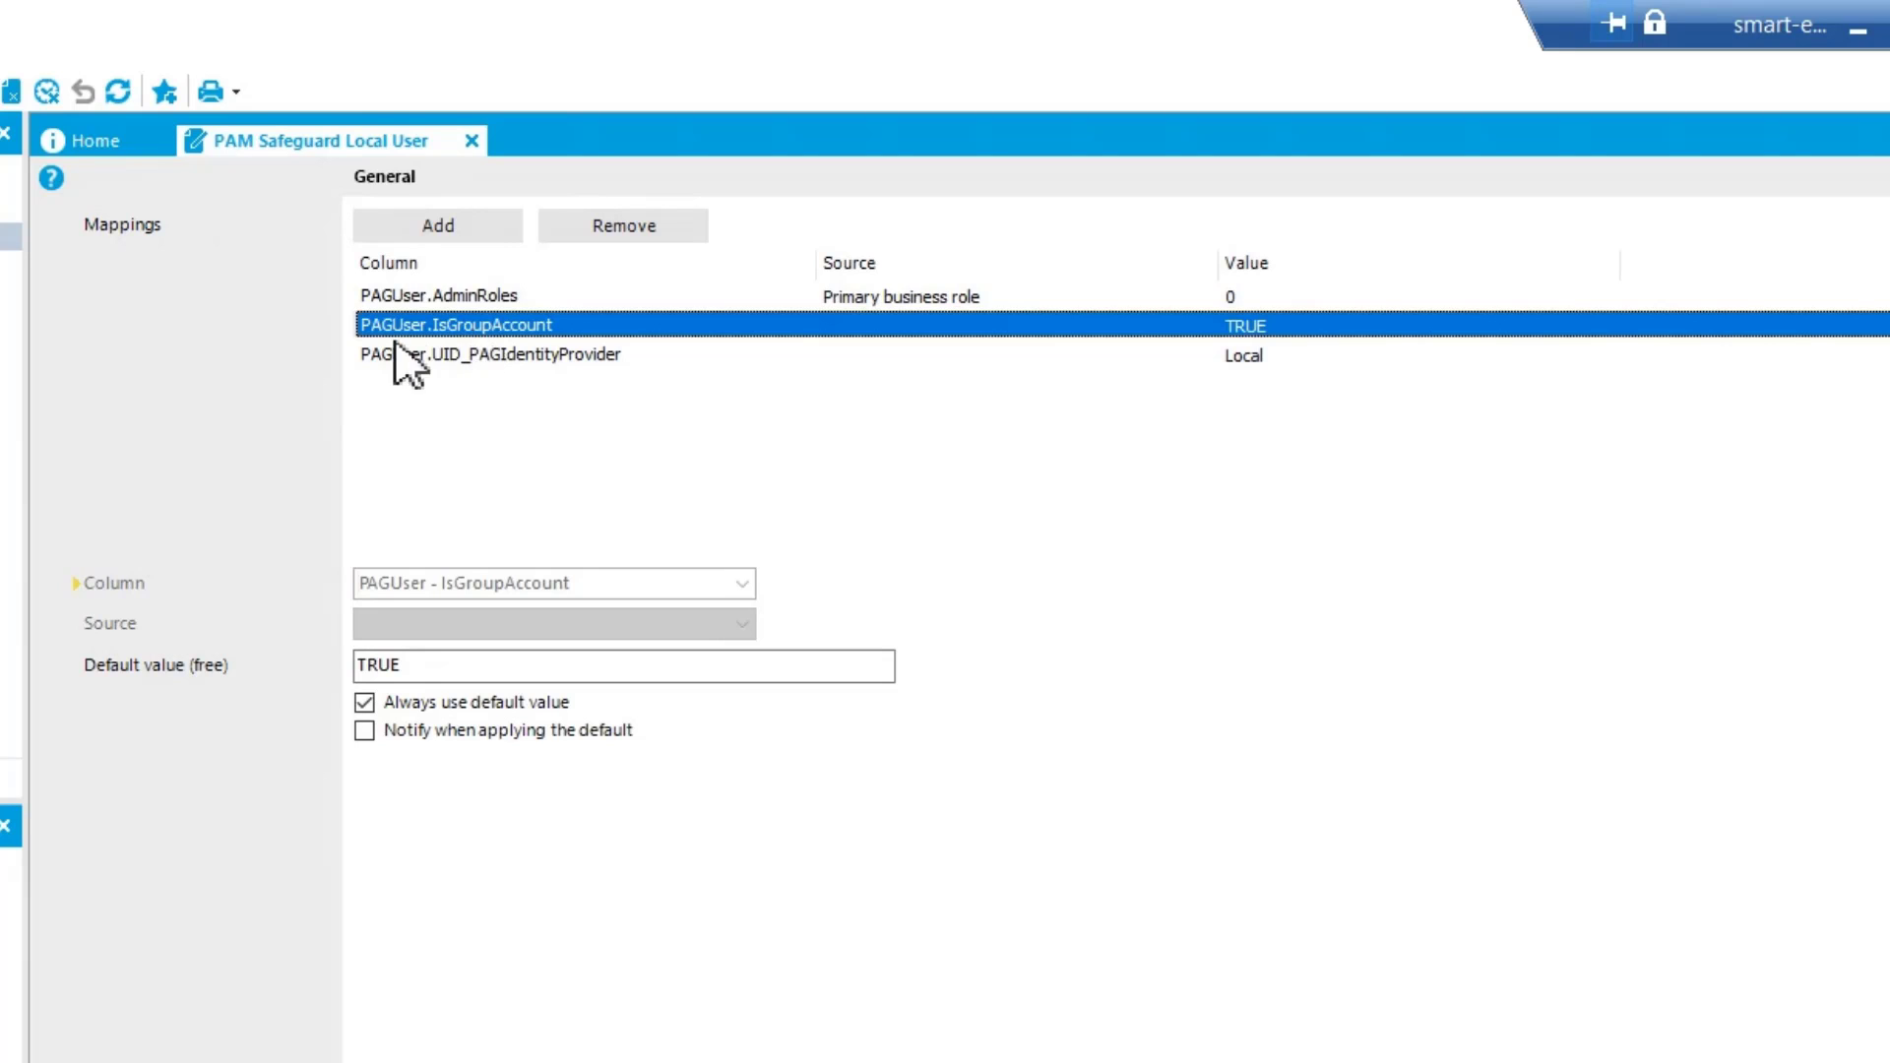
{"action": "left_click", "coordinate": [450, 357]}
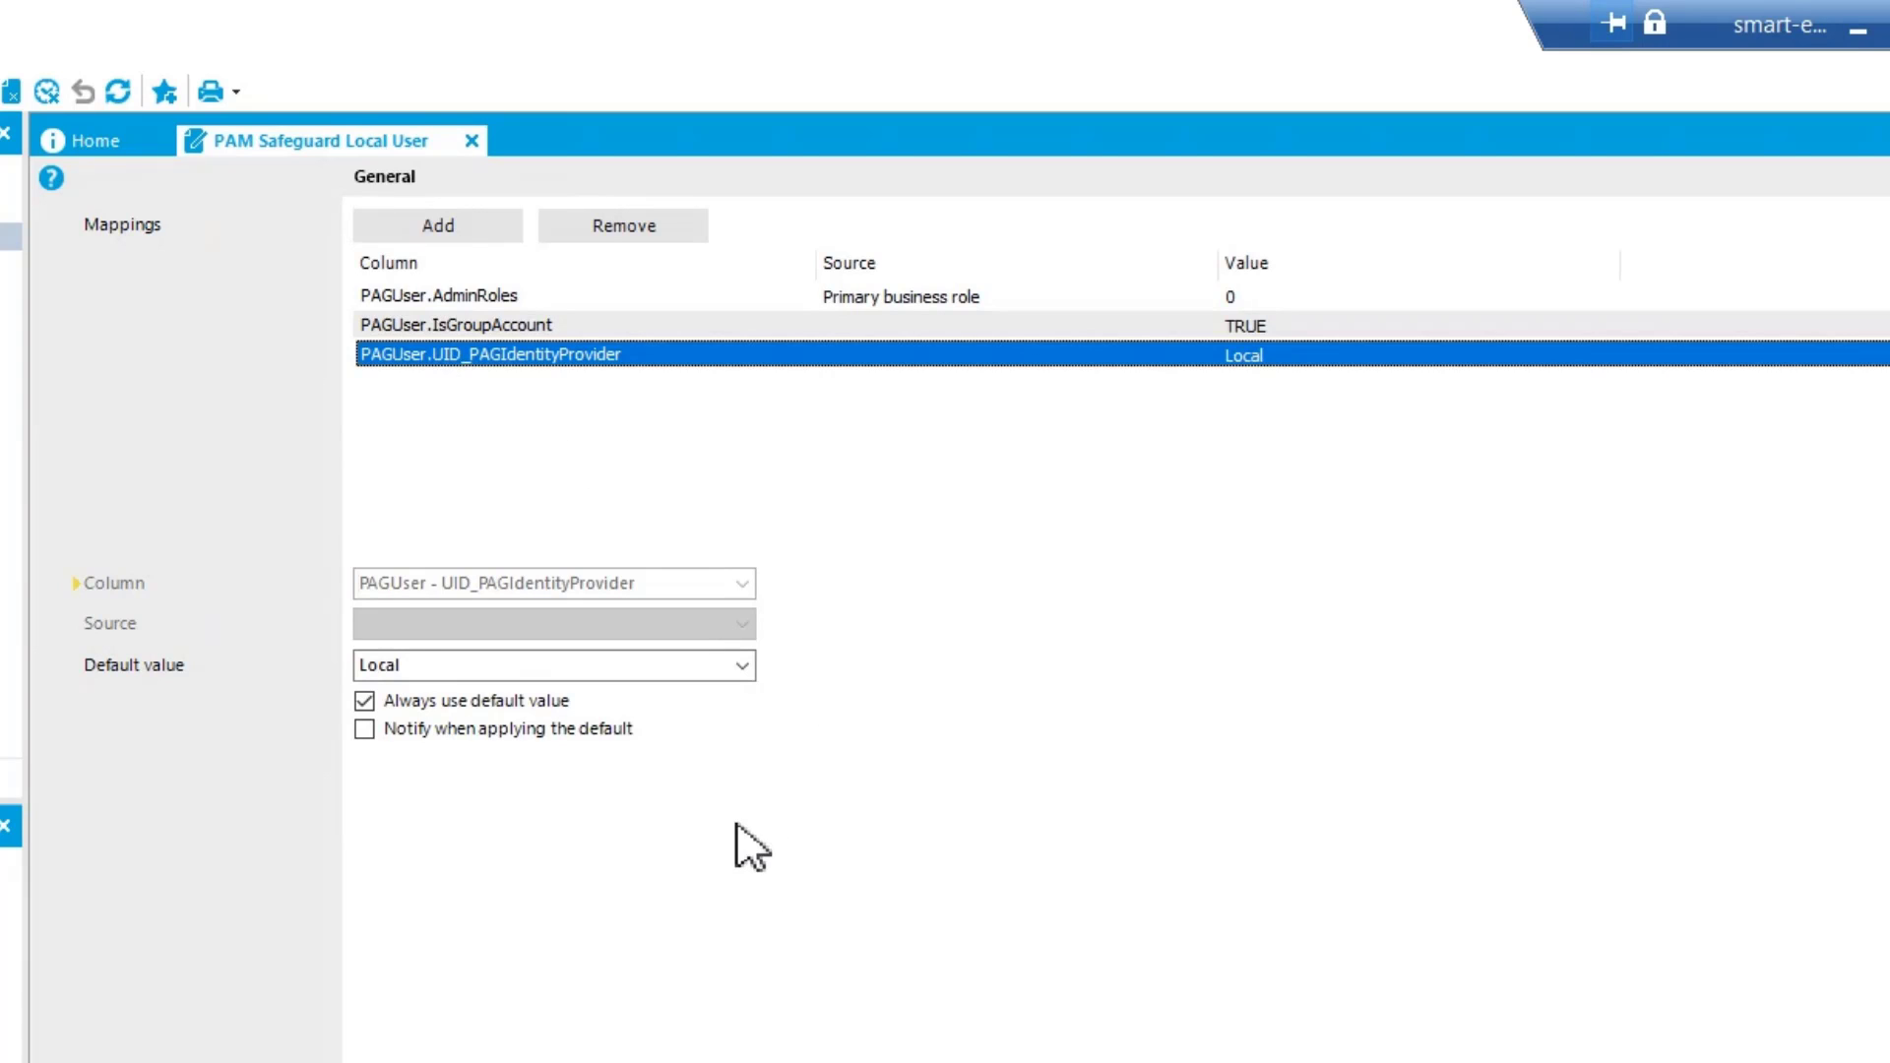
View the identity provider choices for the UID_PAGIdentityProvider default value, keep Local, and return to the account definition overview
{"action": "left_click", "coordinate": [743, 667]}
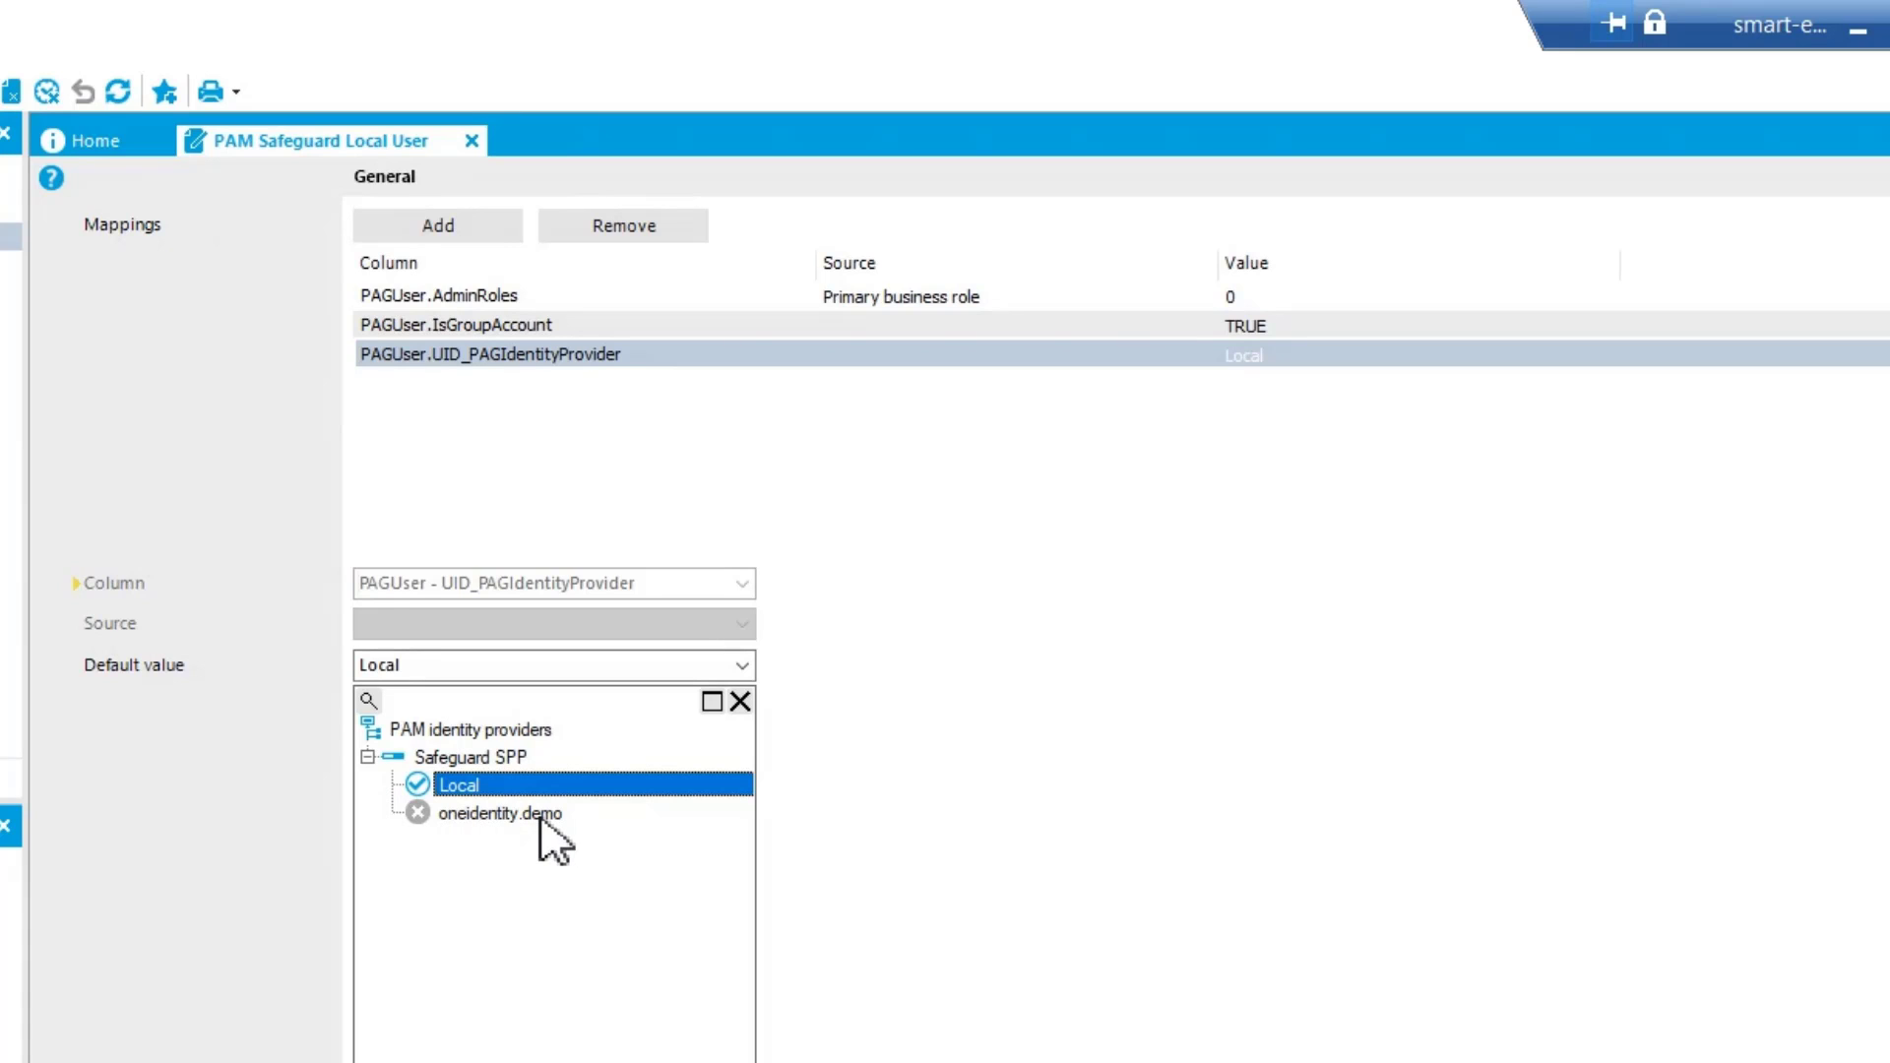
{"action": "left_click", "coordinate": [902, 787]}
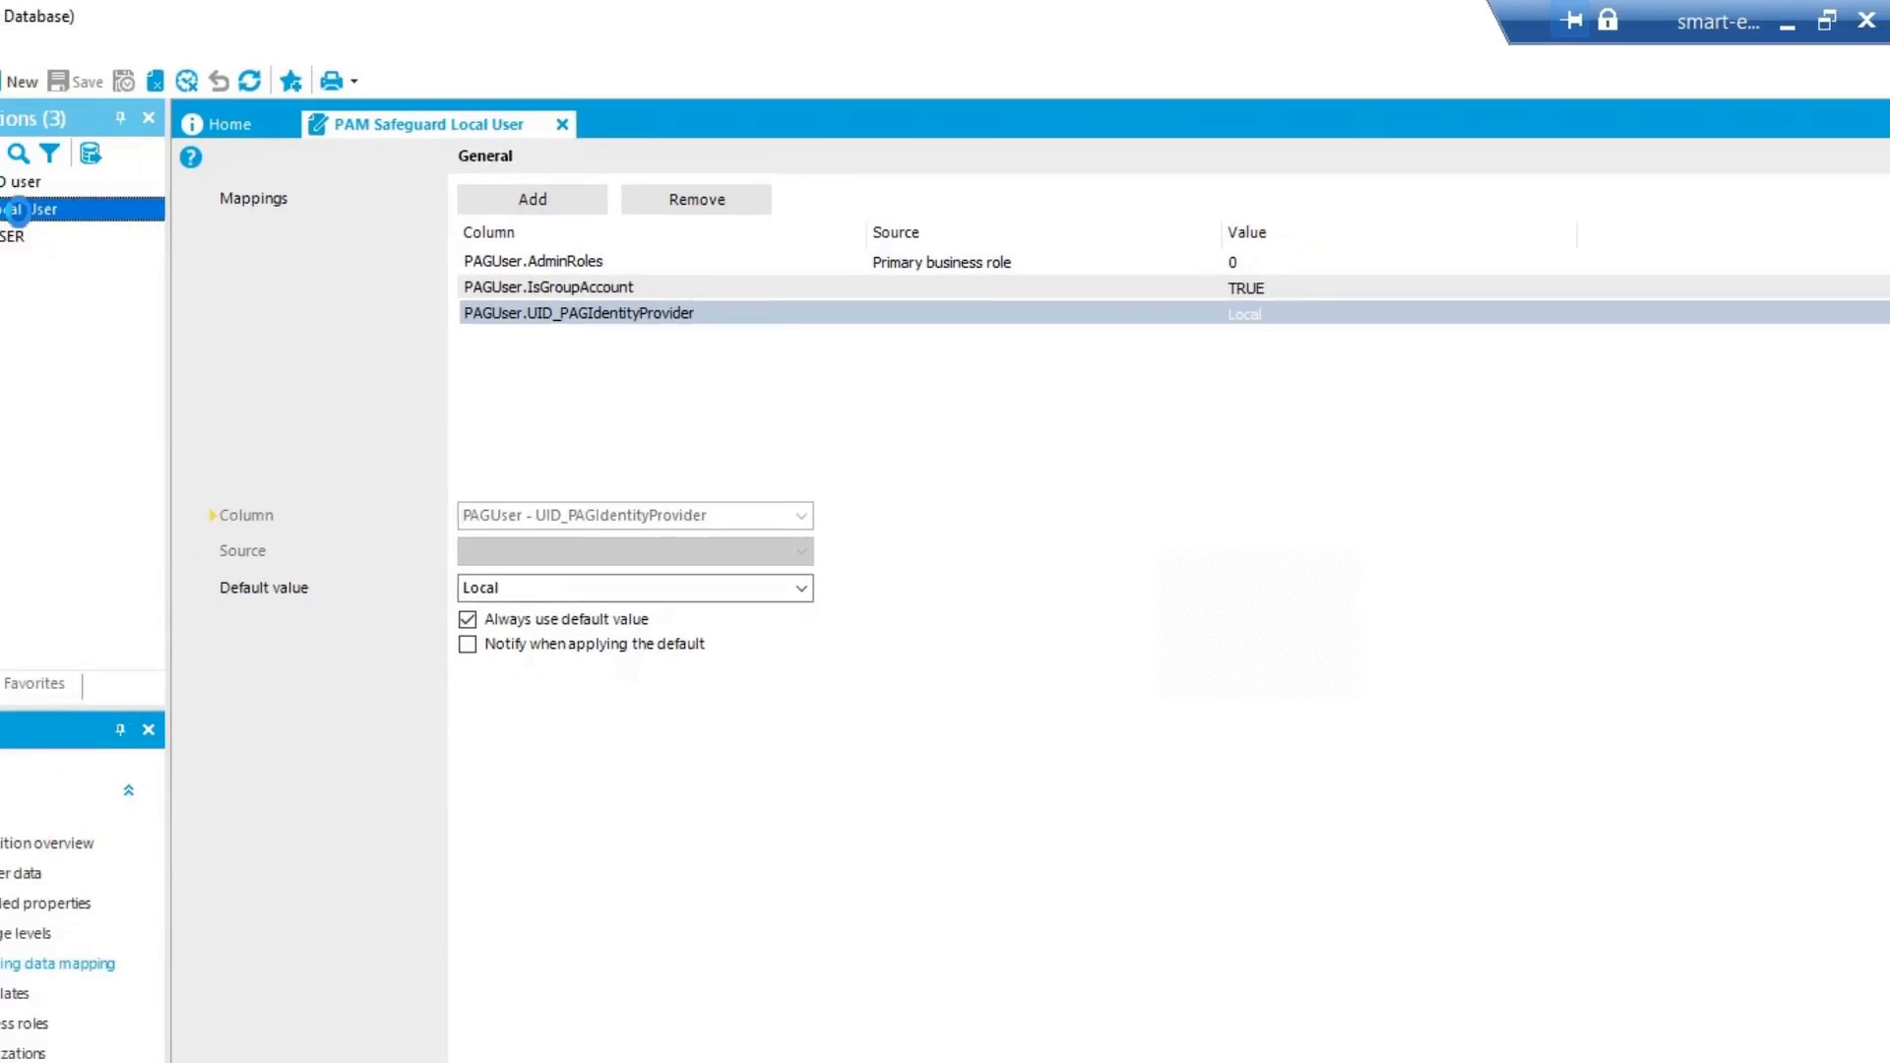
{"action": "double_click", "coordinate": [351, 157]}
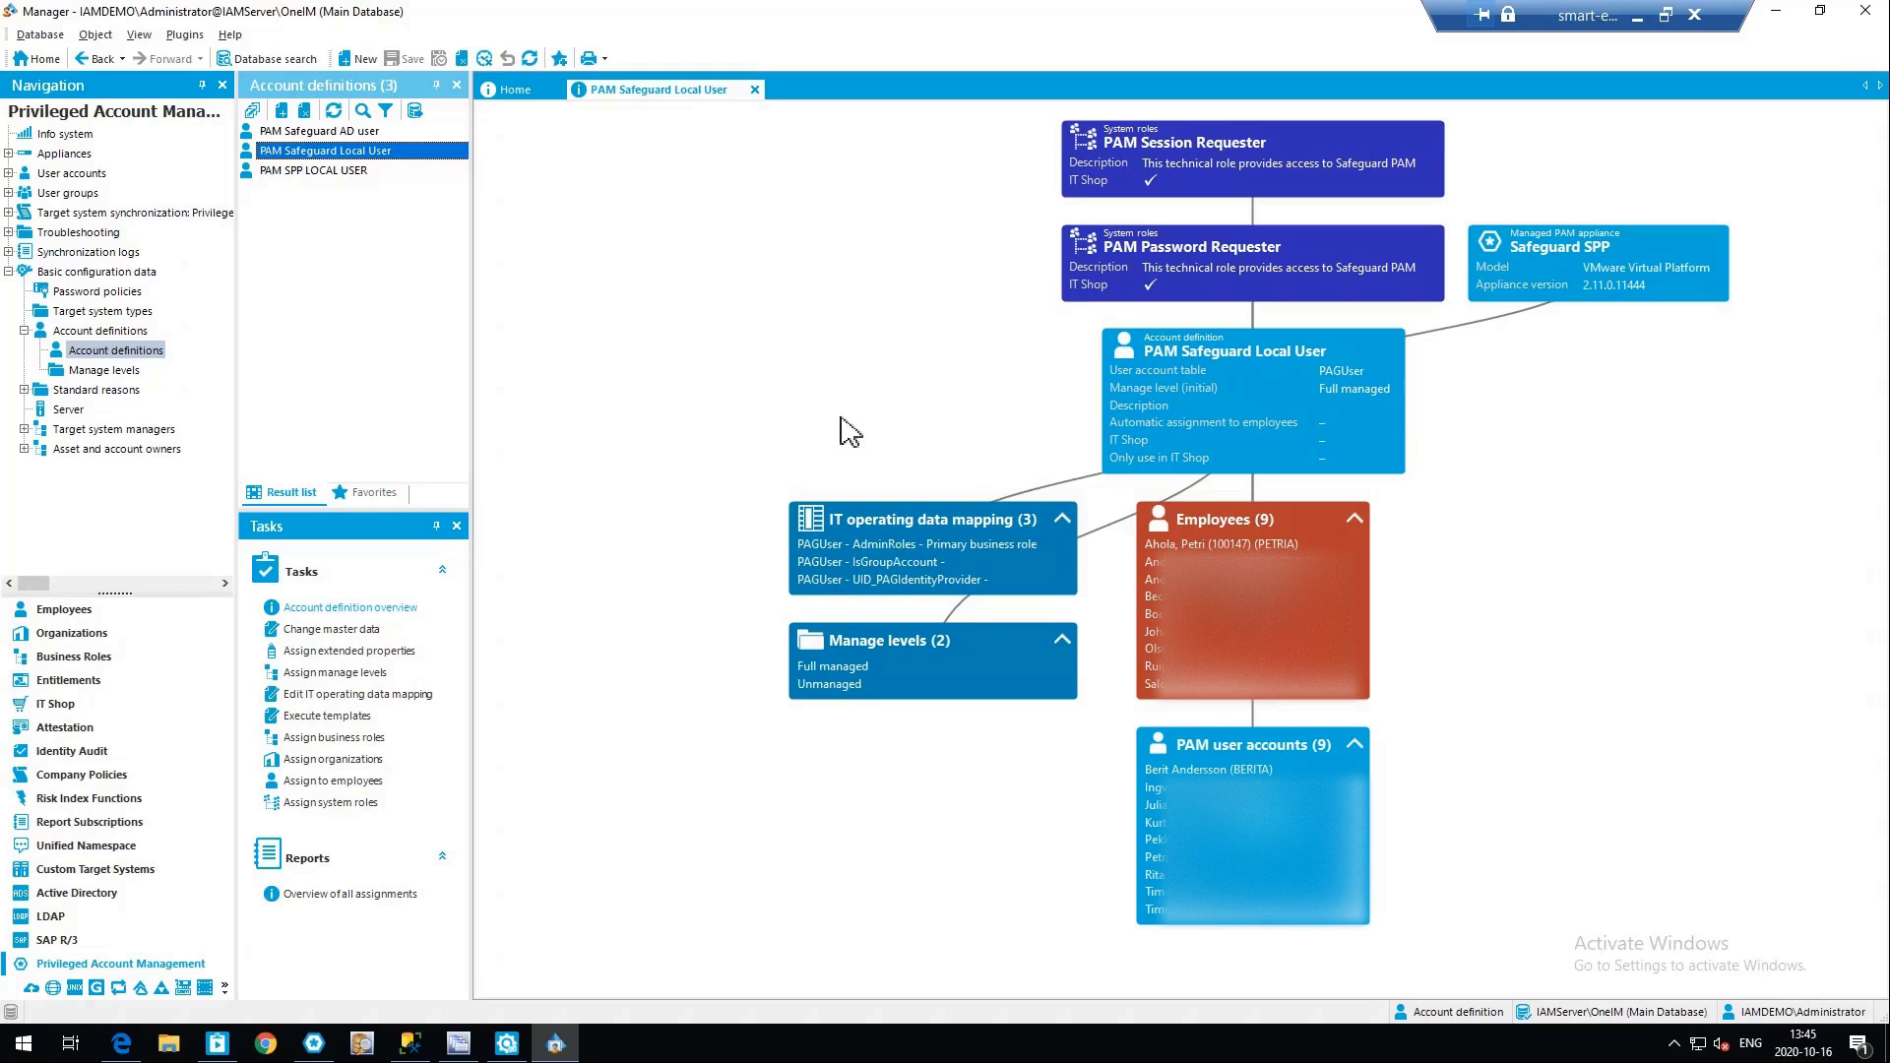
Open the overview of the Dallas-based Sales US account manager from the list of employees
{"action": "left_click", "coordinate": [64, 610]}
{"action": "left_click", "coordinate": [64, 153]}
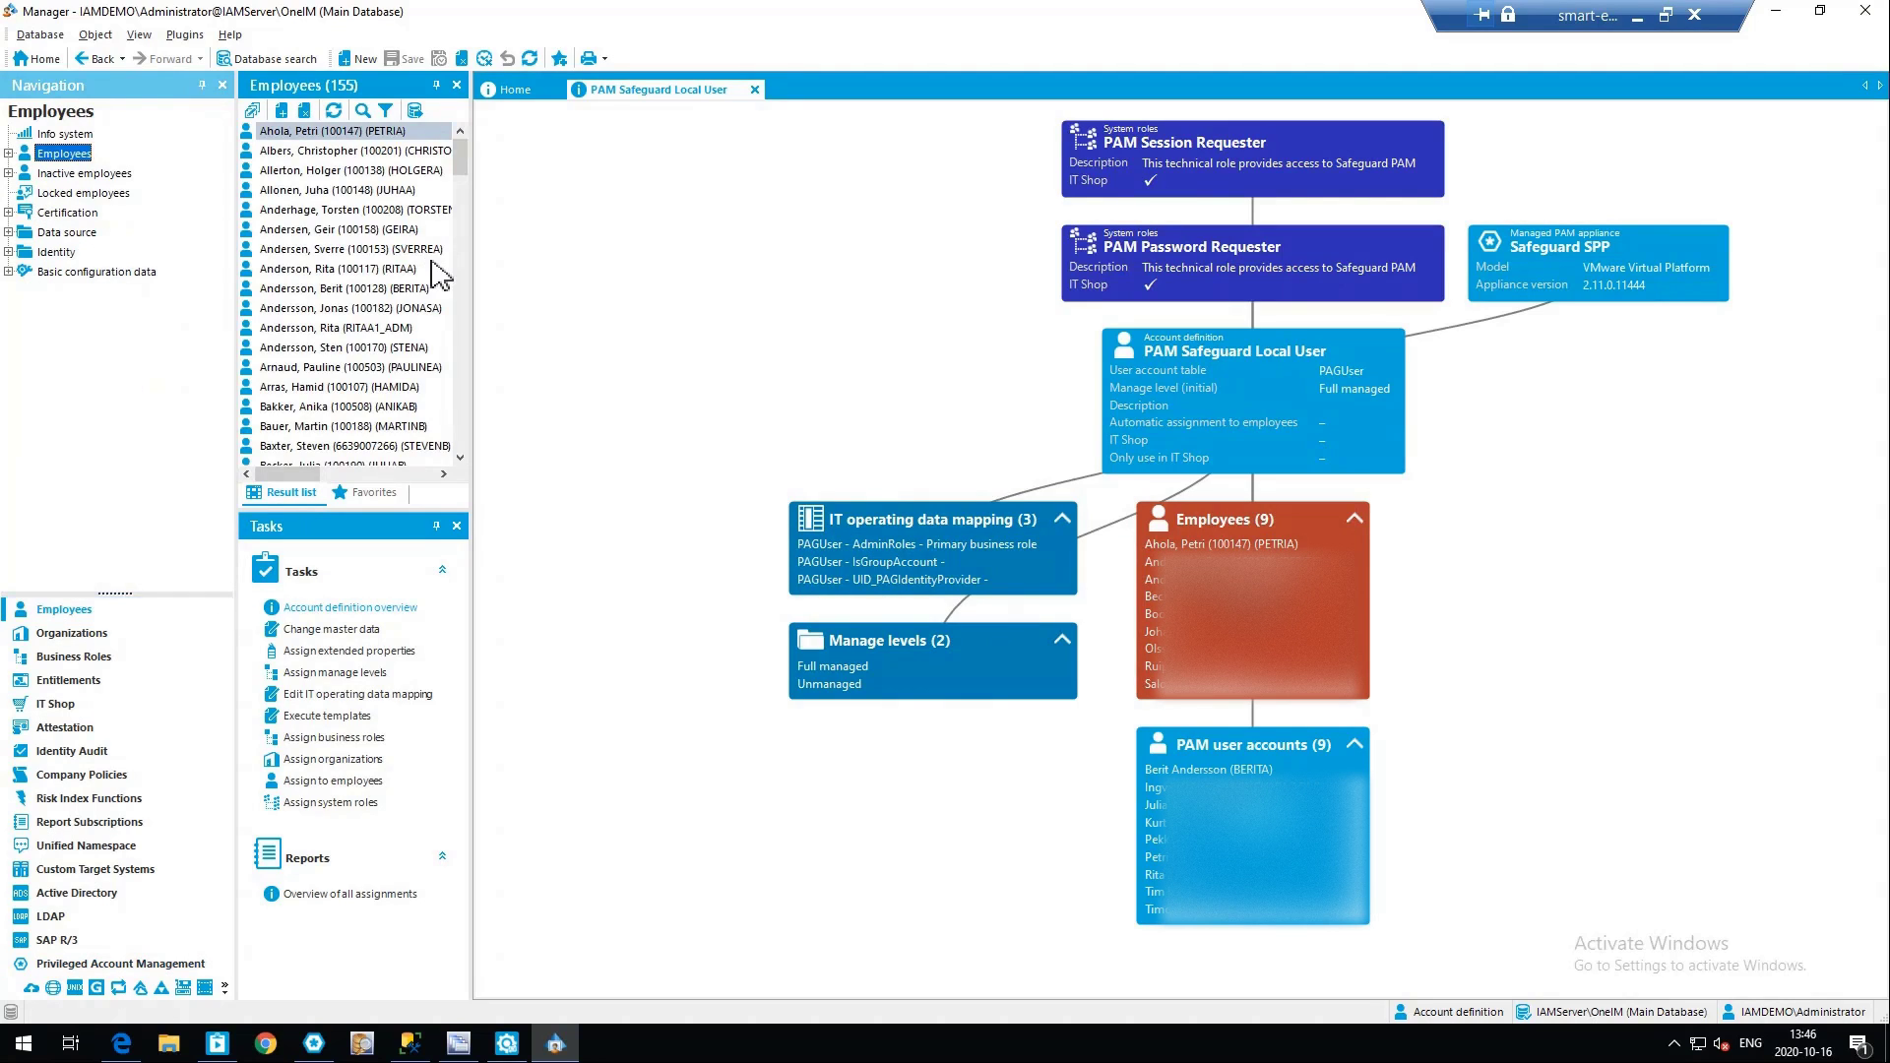
{"action": "scroll", "coordinate": [385, 386], "scroll_direction": "down", "scroll_amount": 10}
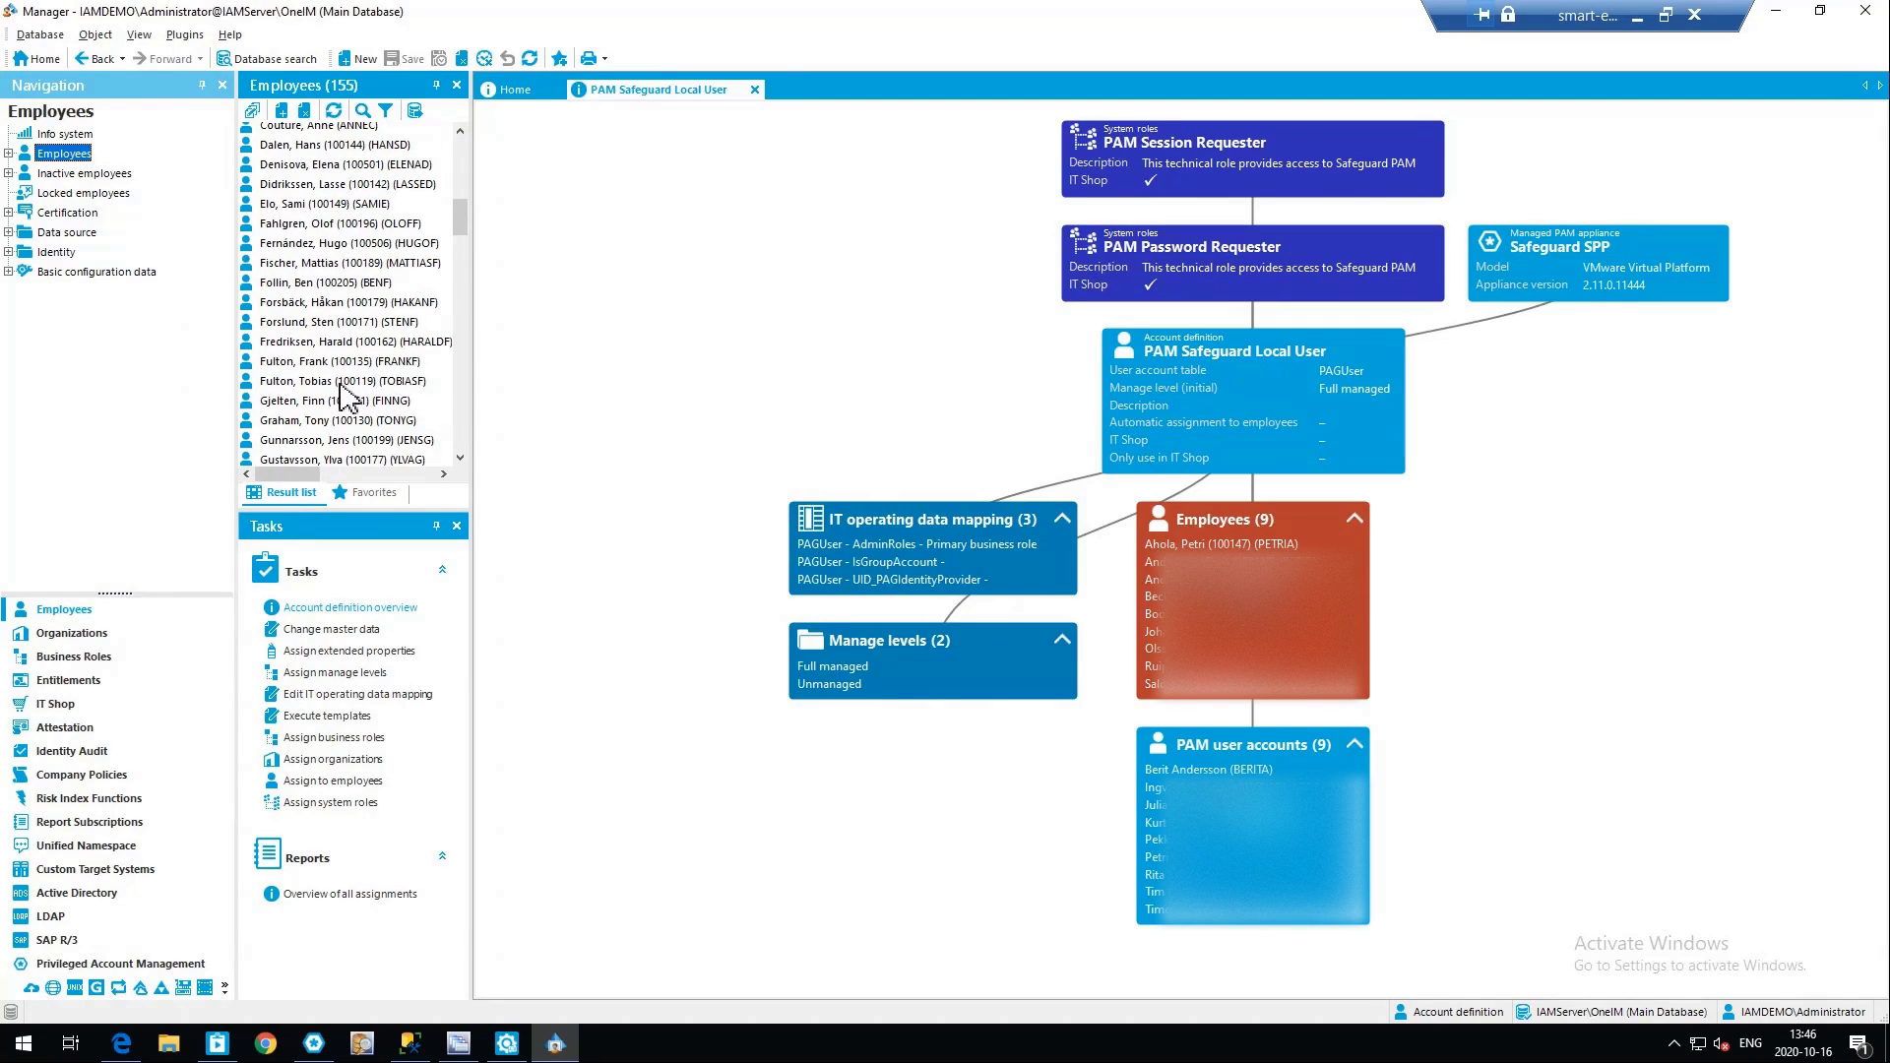
{"action": "left_click", "coordinate": [325, 285]}
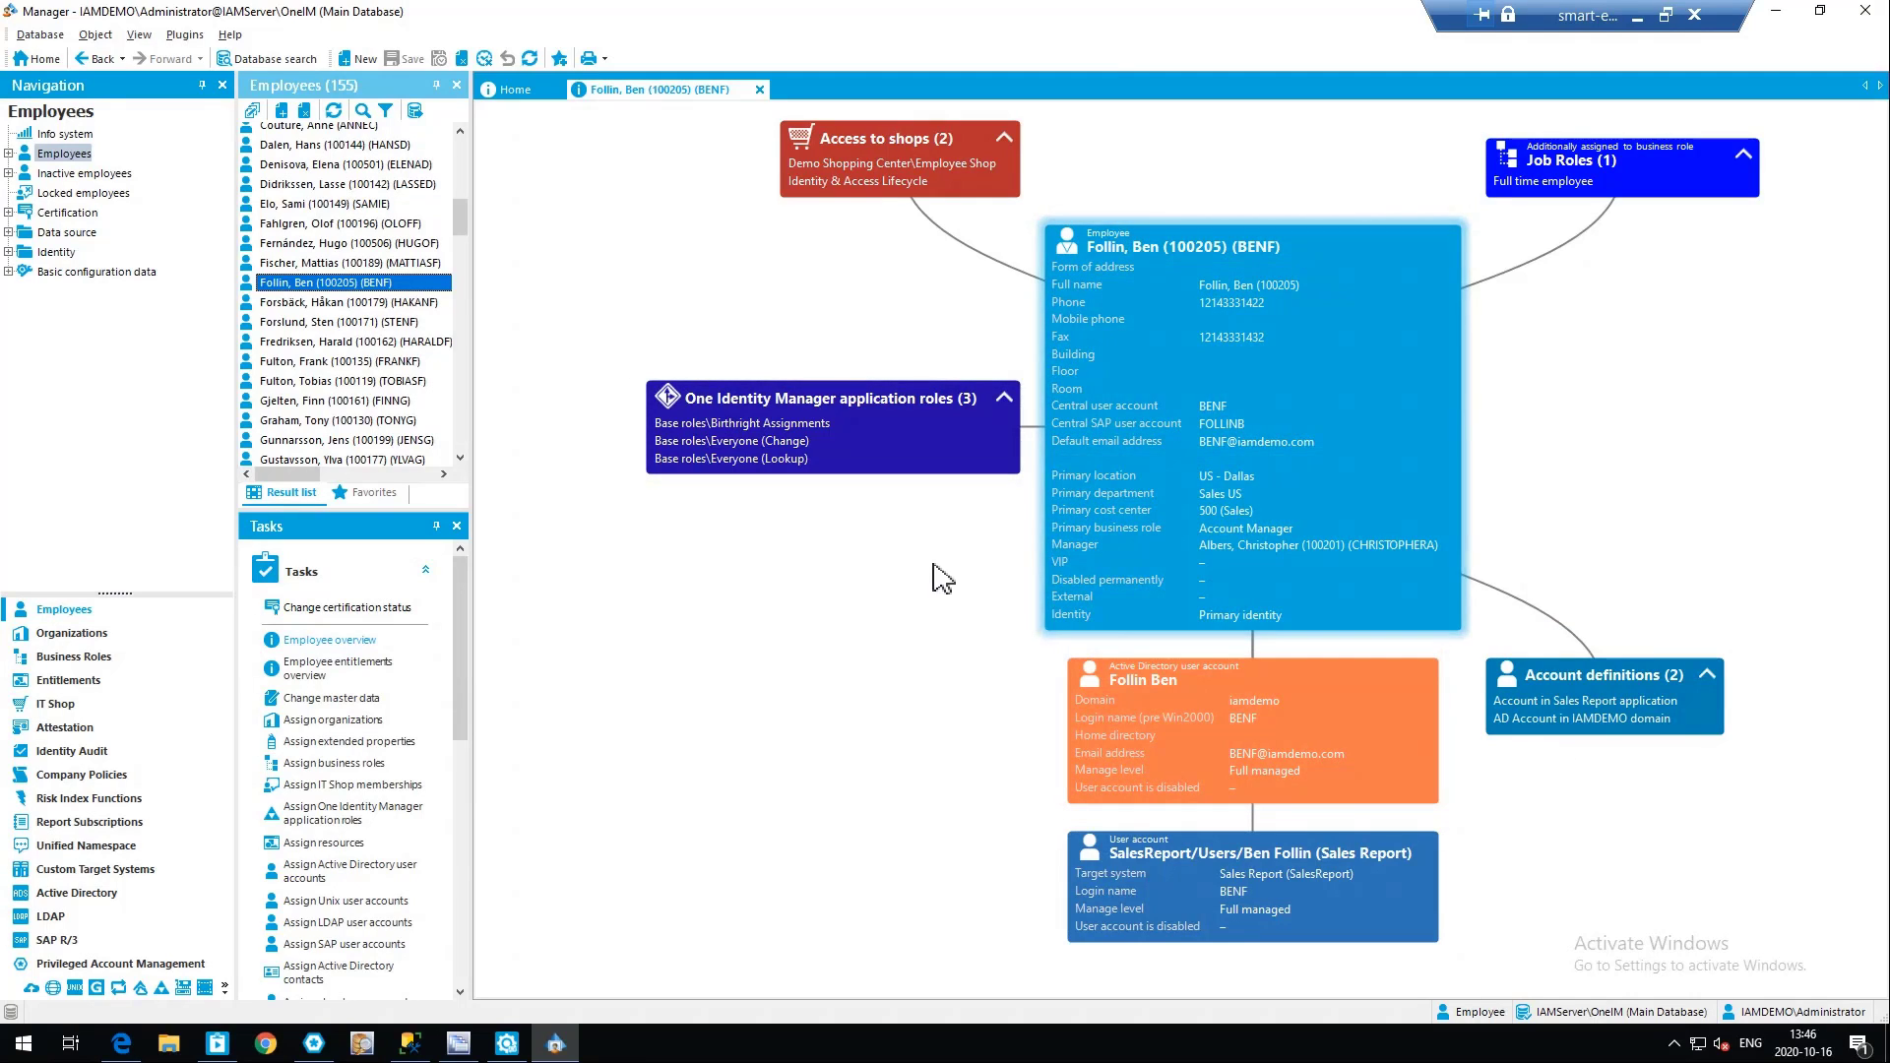
Assign the PAM Safeguard Local User account definition to the employee and save the assignment
{"action": "left_click_drag", "start_coordinate": [464, 626], "coordinate": [471, 801]}
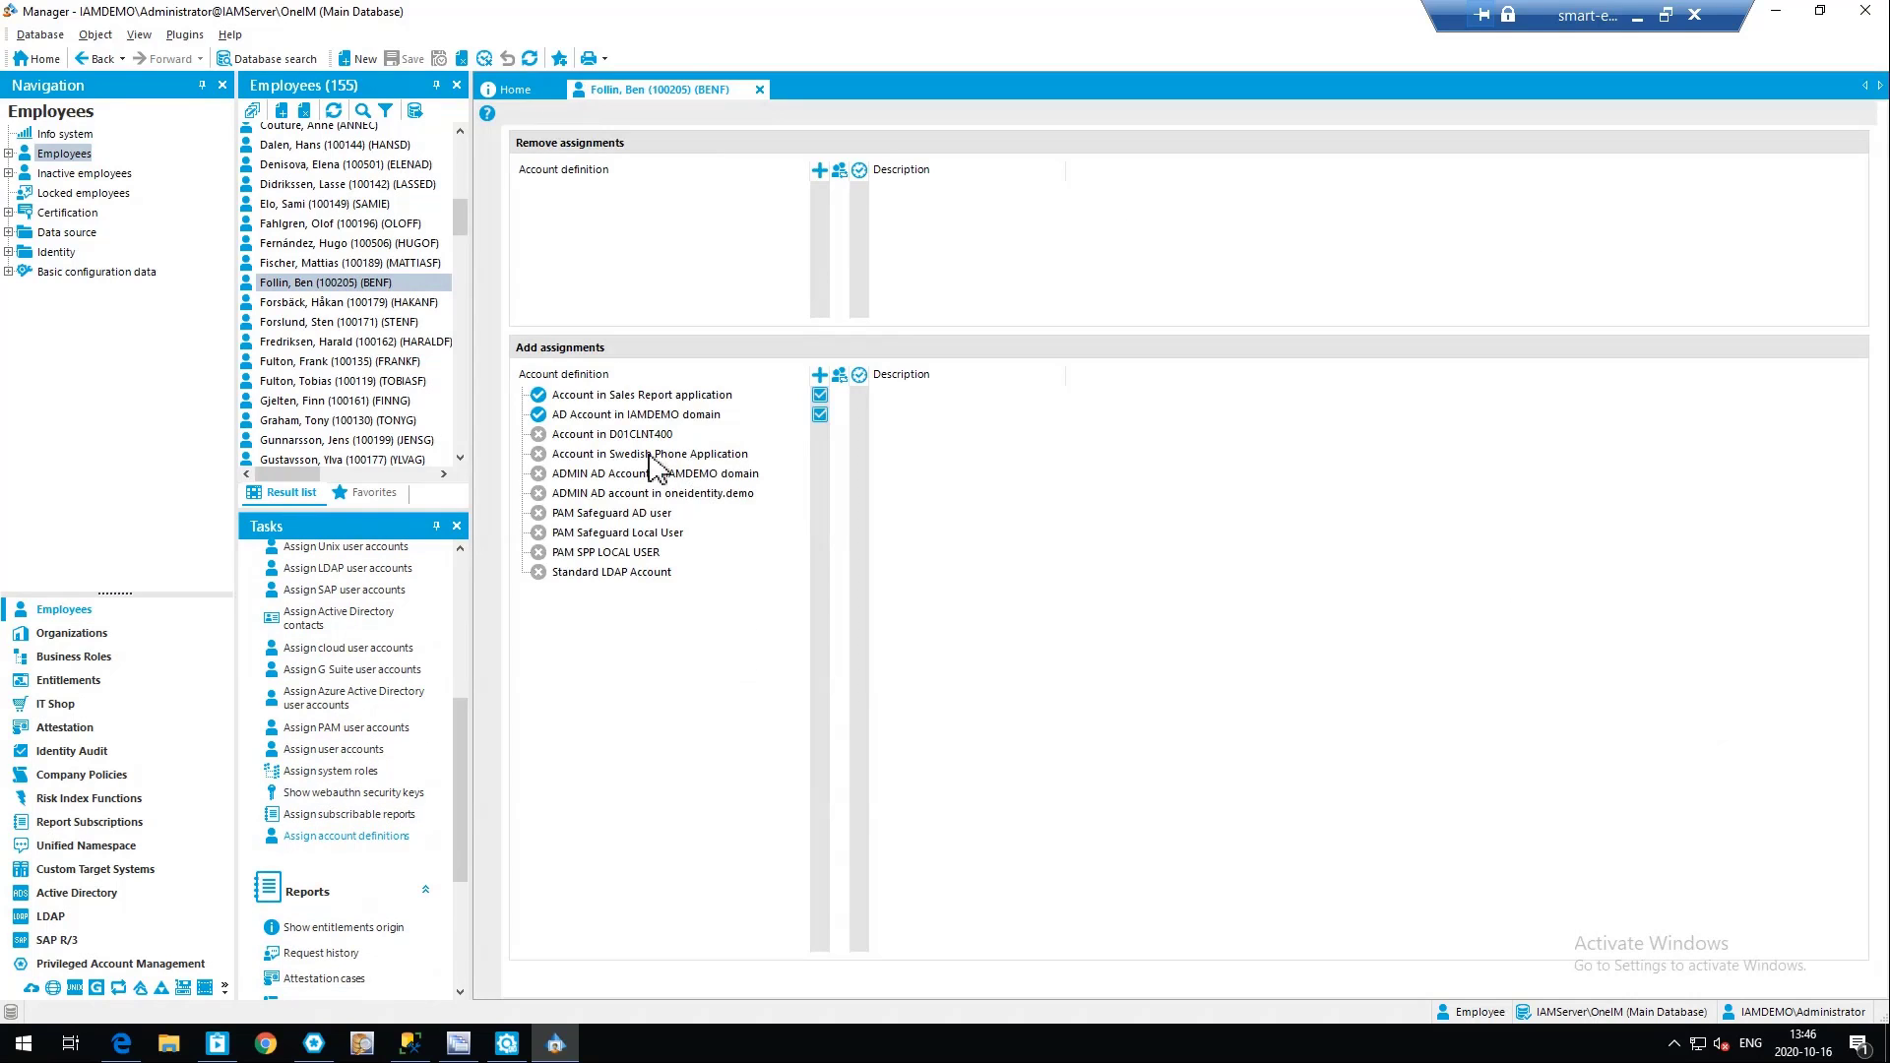
{"action": "double_click", "coordinate": [663, 532]}
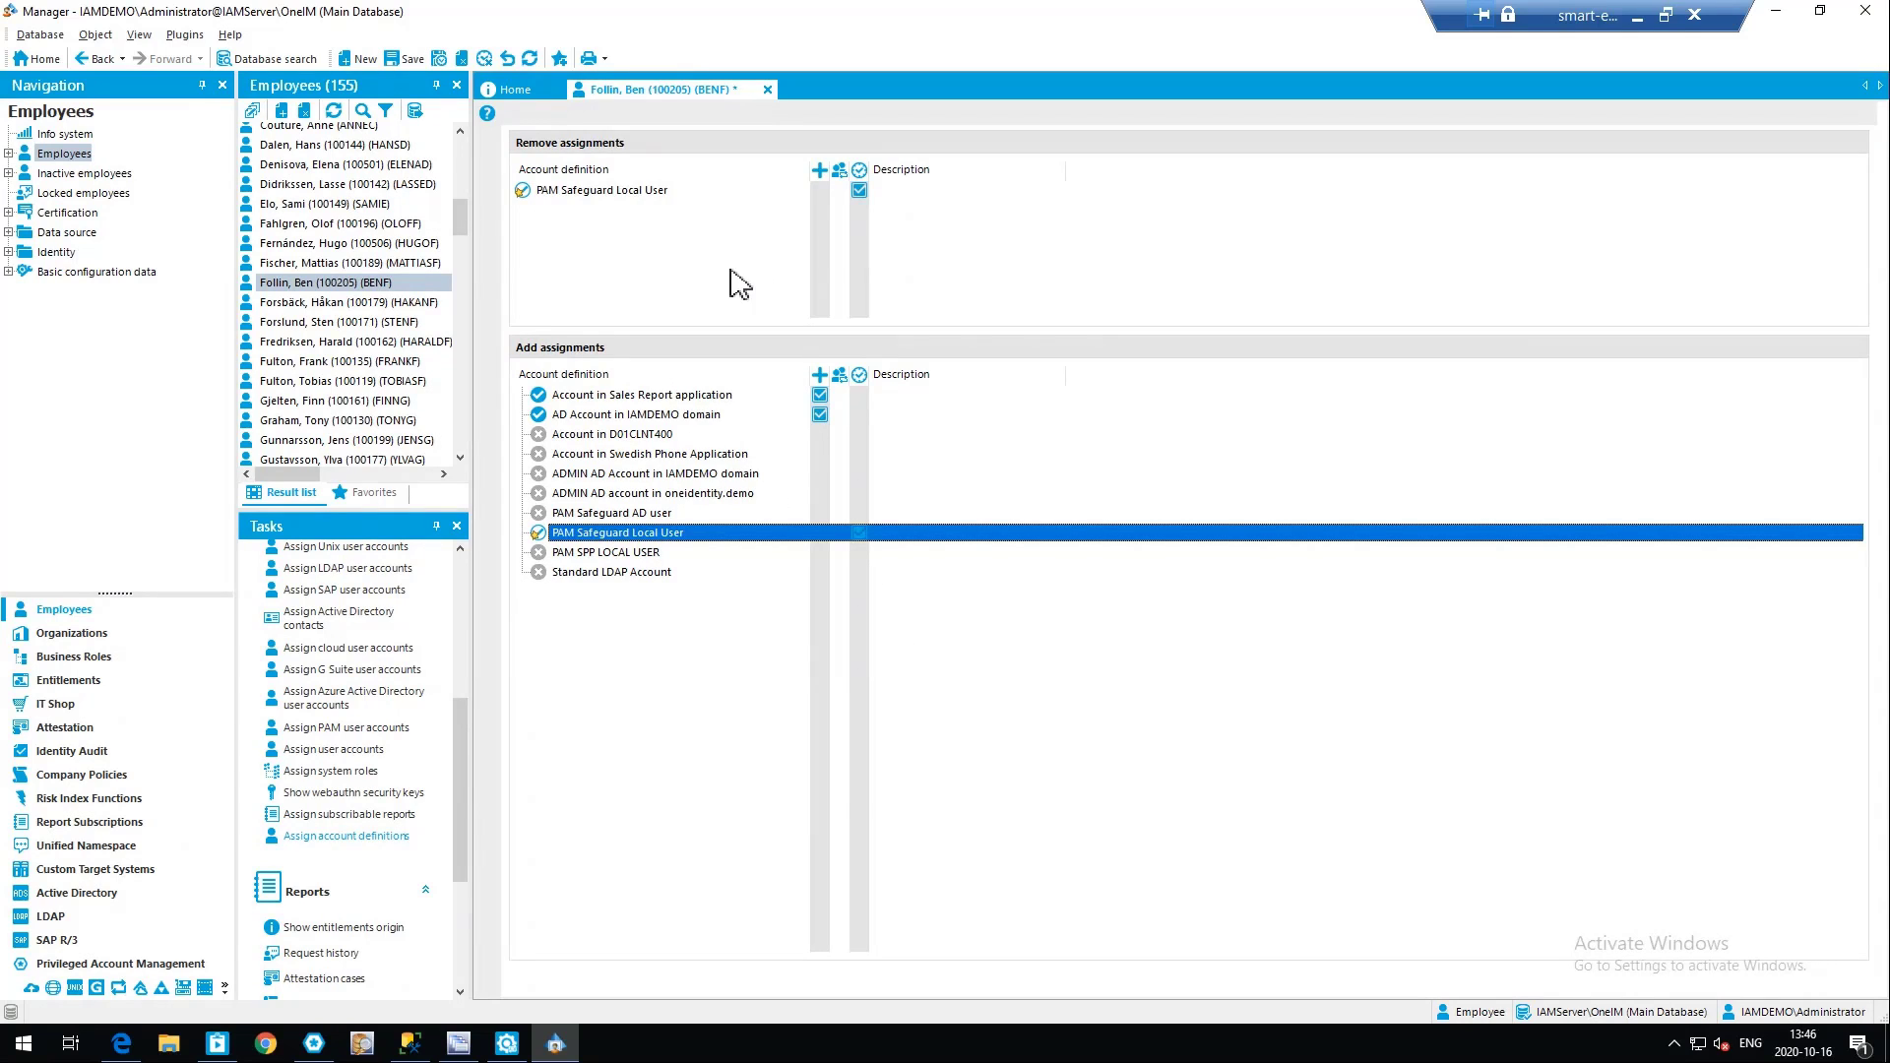
{"action": "left_click", "coordinate": [406, 59]}
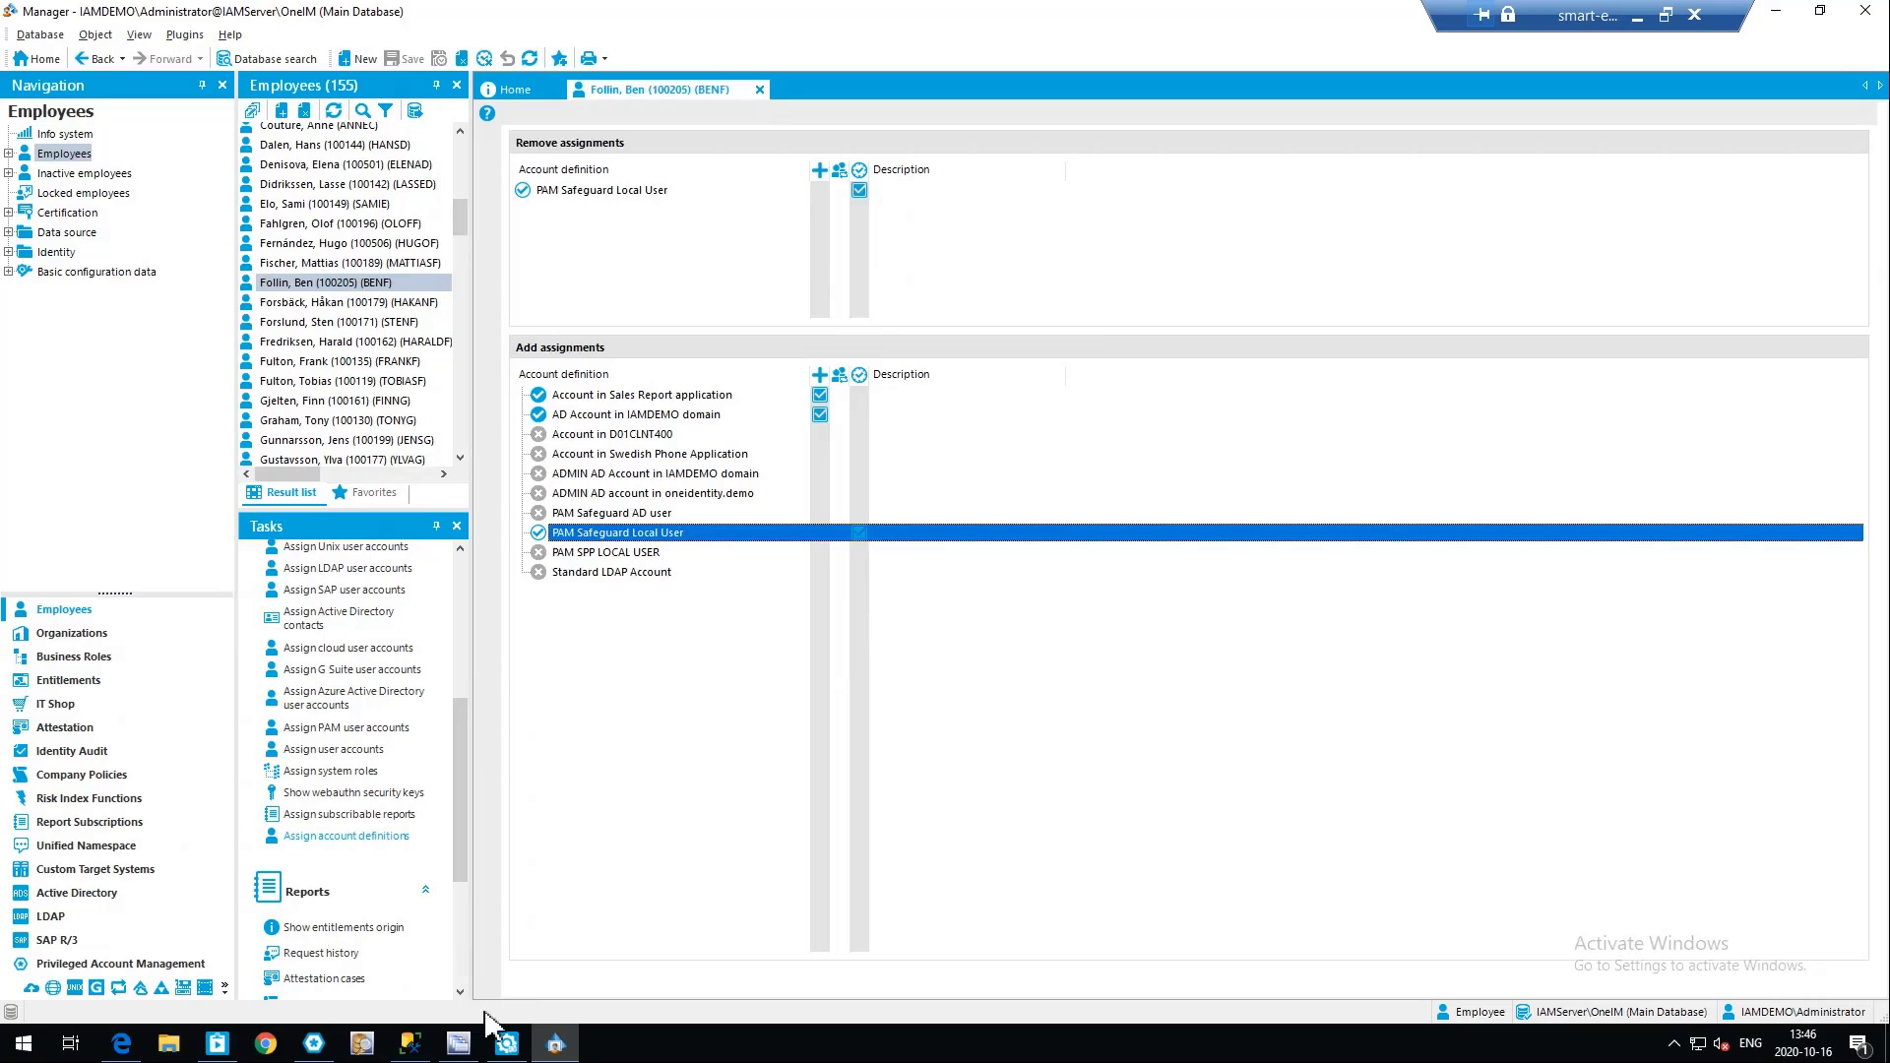
Monitor the provisioning job in JobQueueInfo, and select the employee's new account in Safeguard's refreshed user list
{"action": "left_click", "coordinate": [459, 1044]}
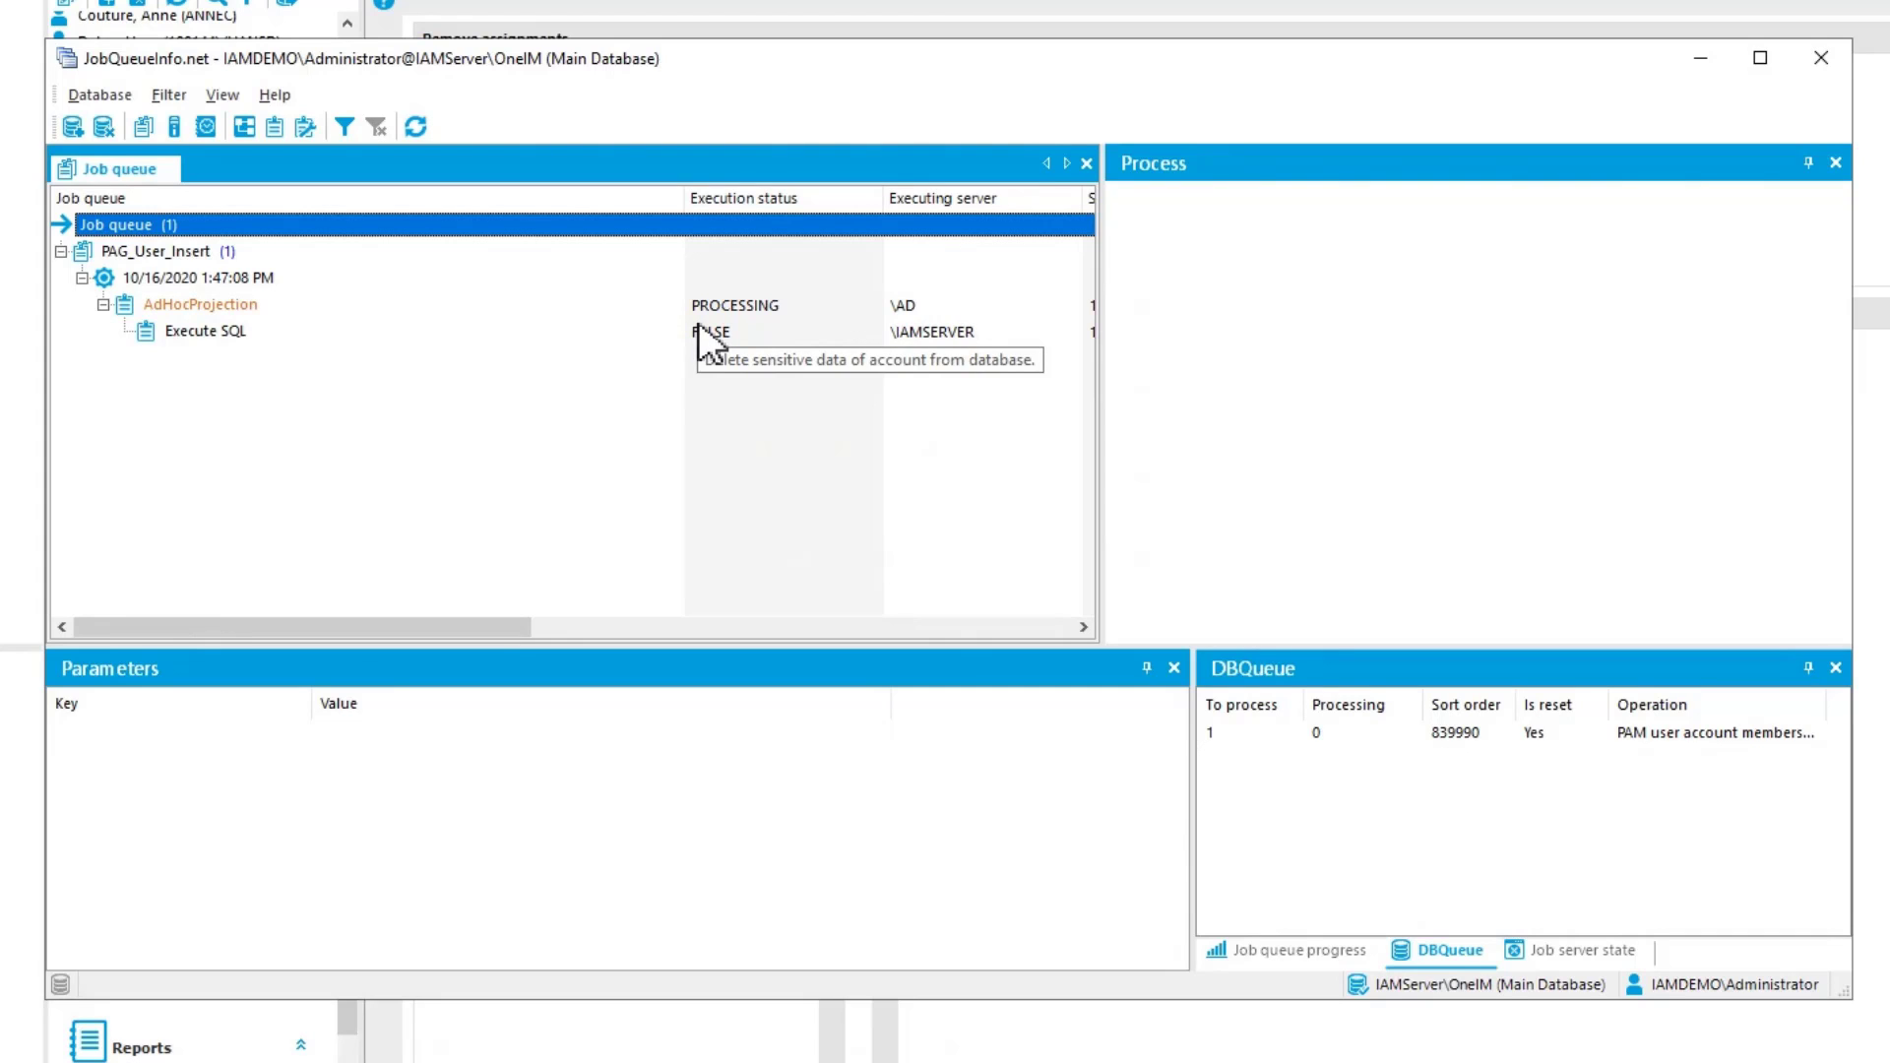
{"action": "left_click", "coordinate": [152, 1061]}
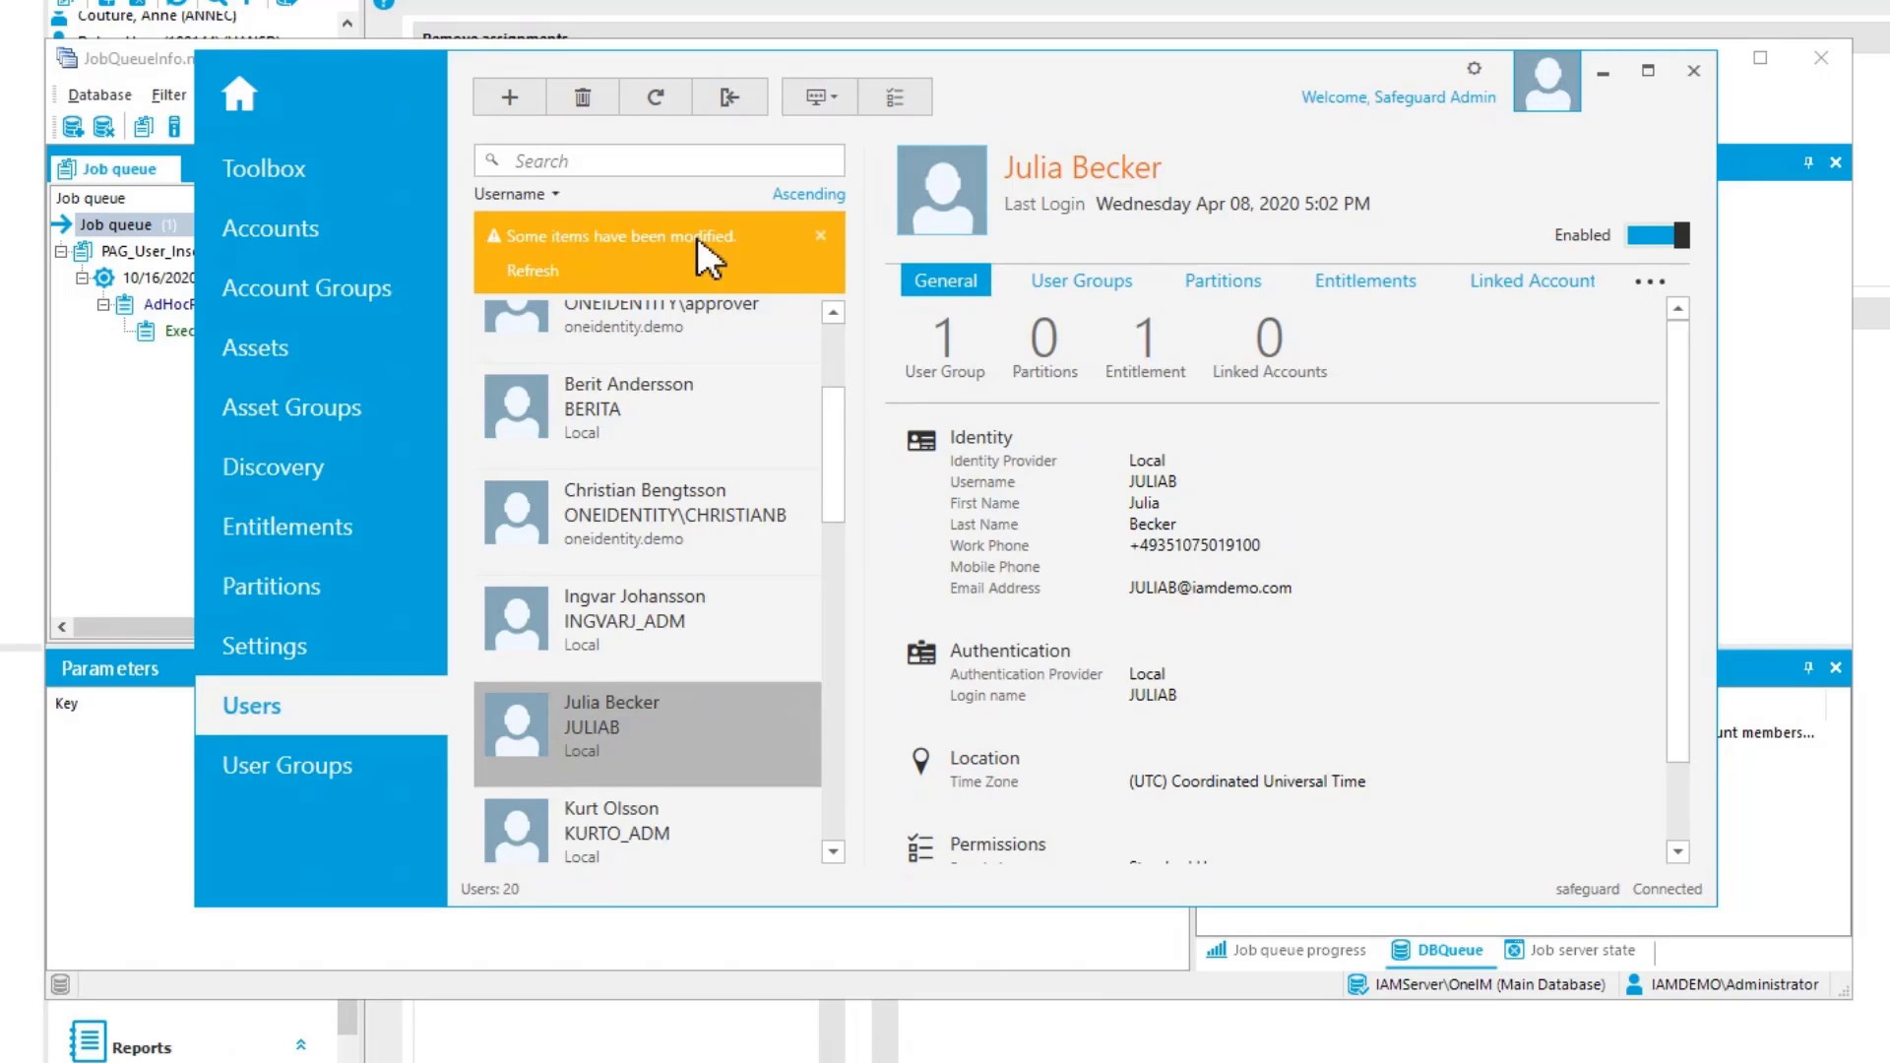
{"action": "left_click", "coordinate": [531, 279]}
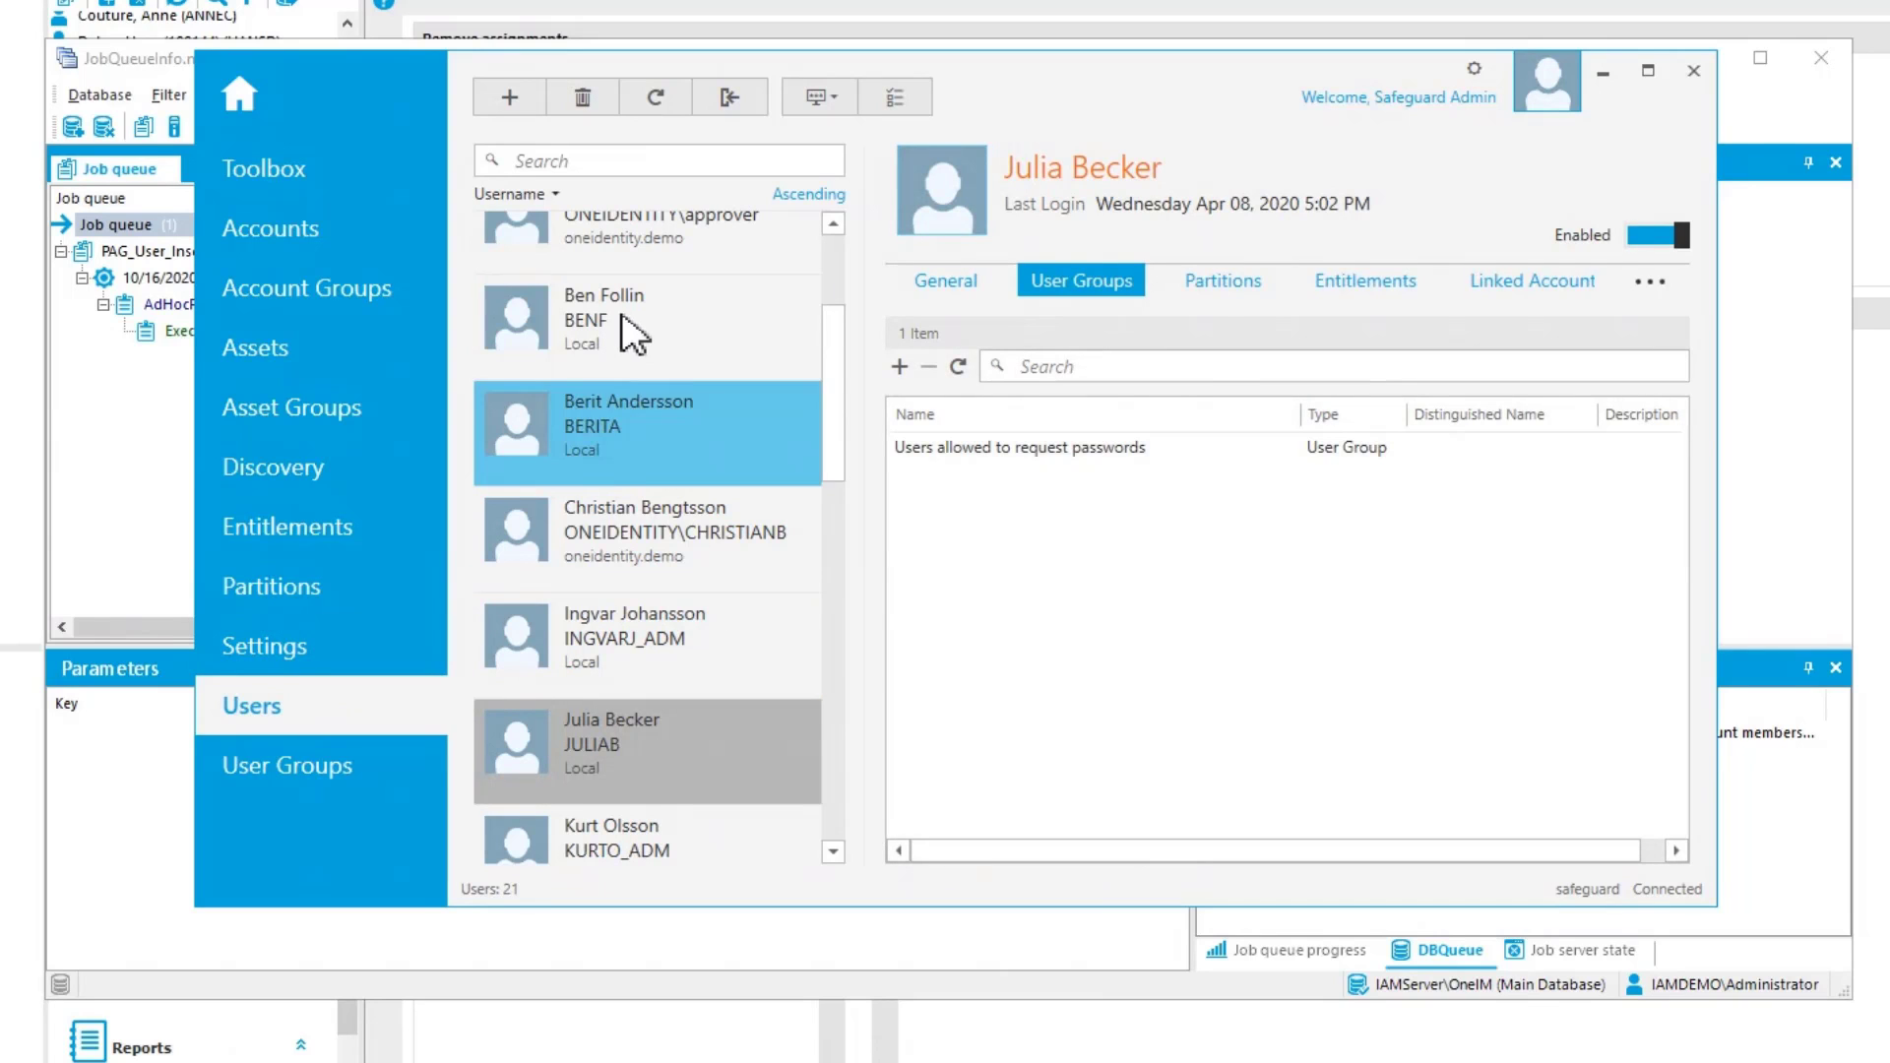
{"action": "left_click", "coordinate": [621, 319]}
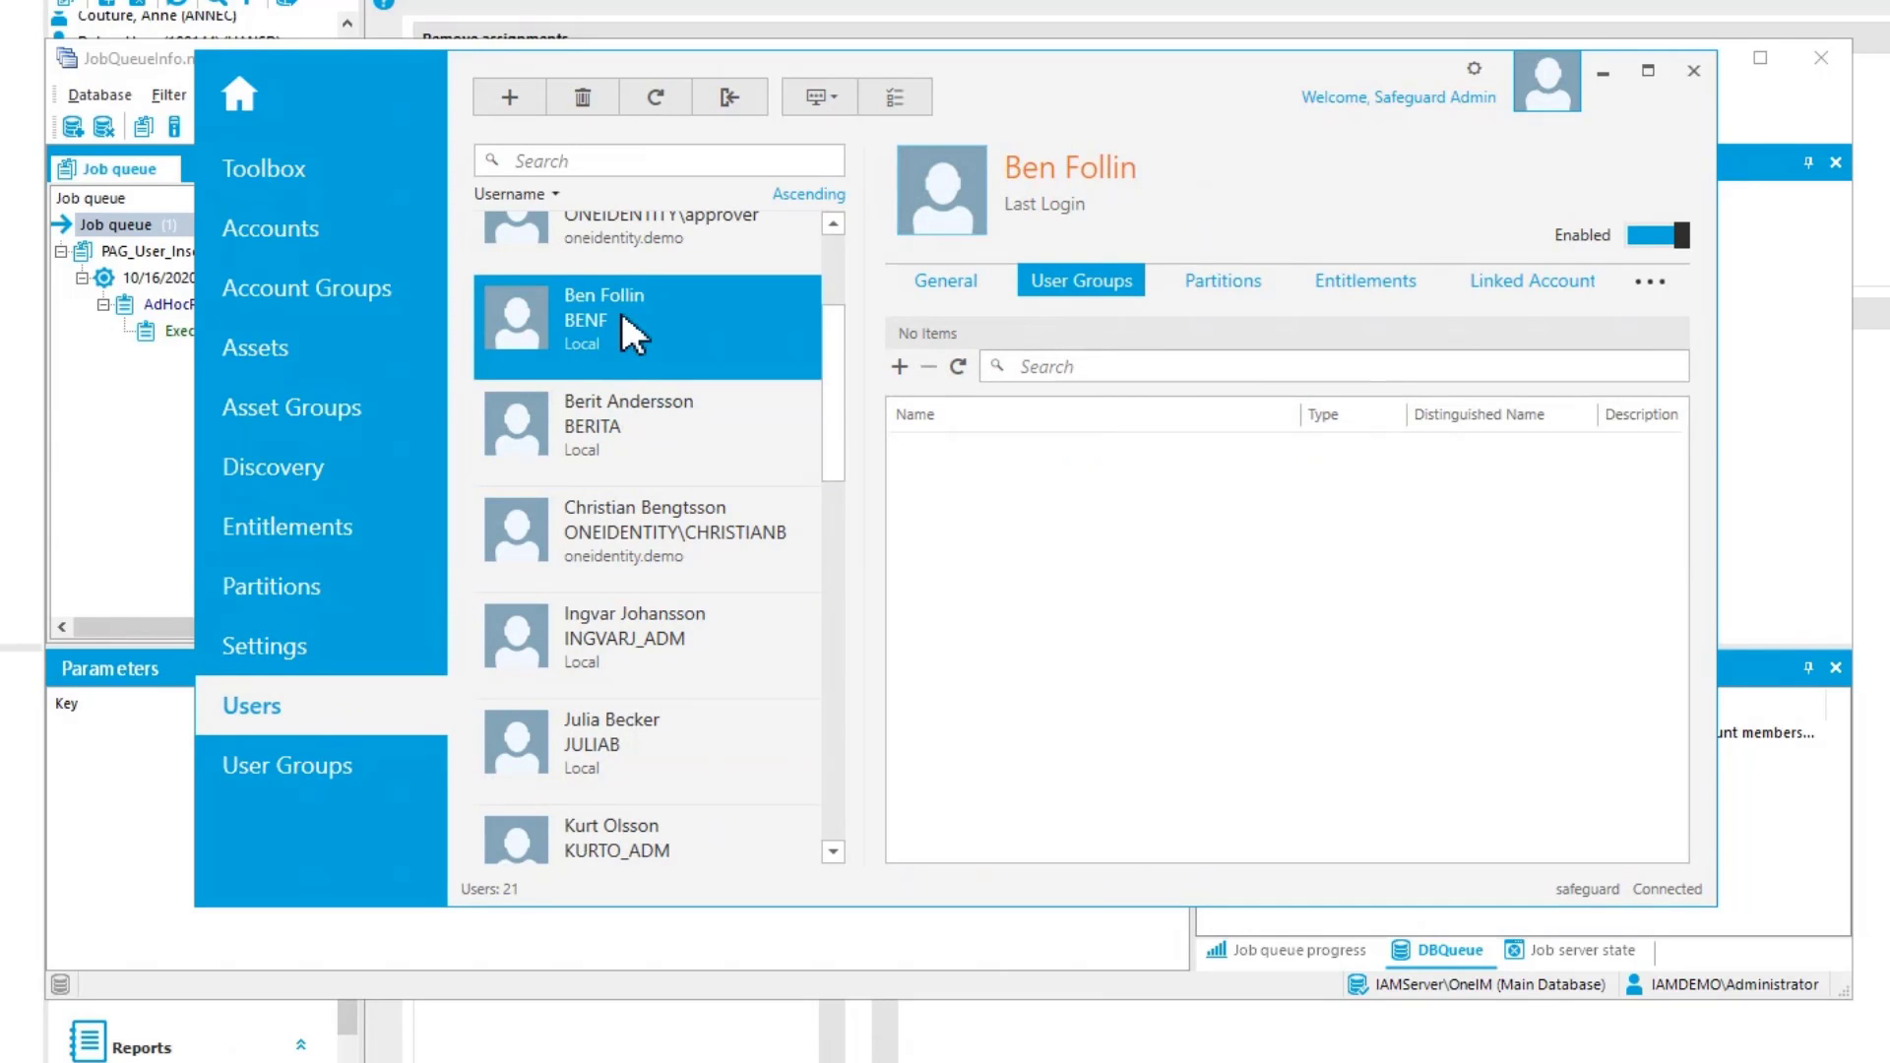
Examine the new Safeguard user's identity, location, permissions and authentication settings, and close the user details without changes
{"action": "double_click", "coordinate": [621, 317]}
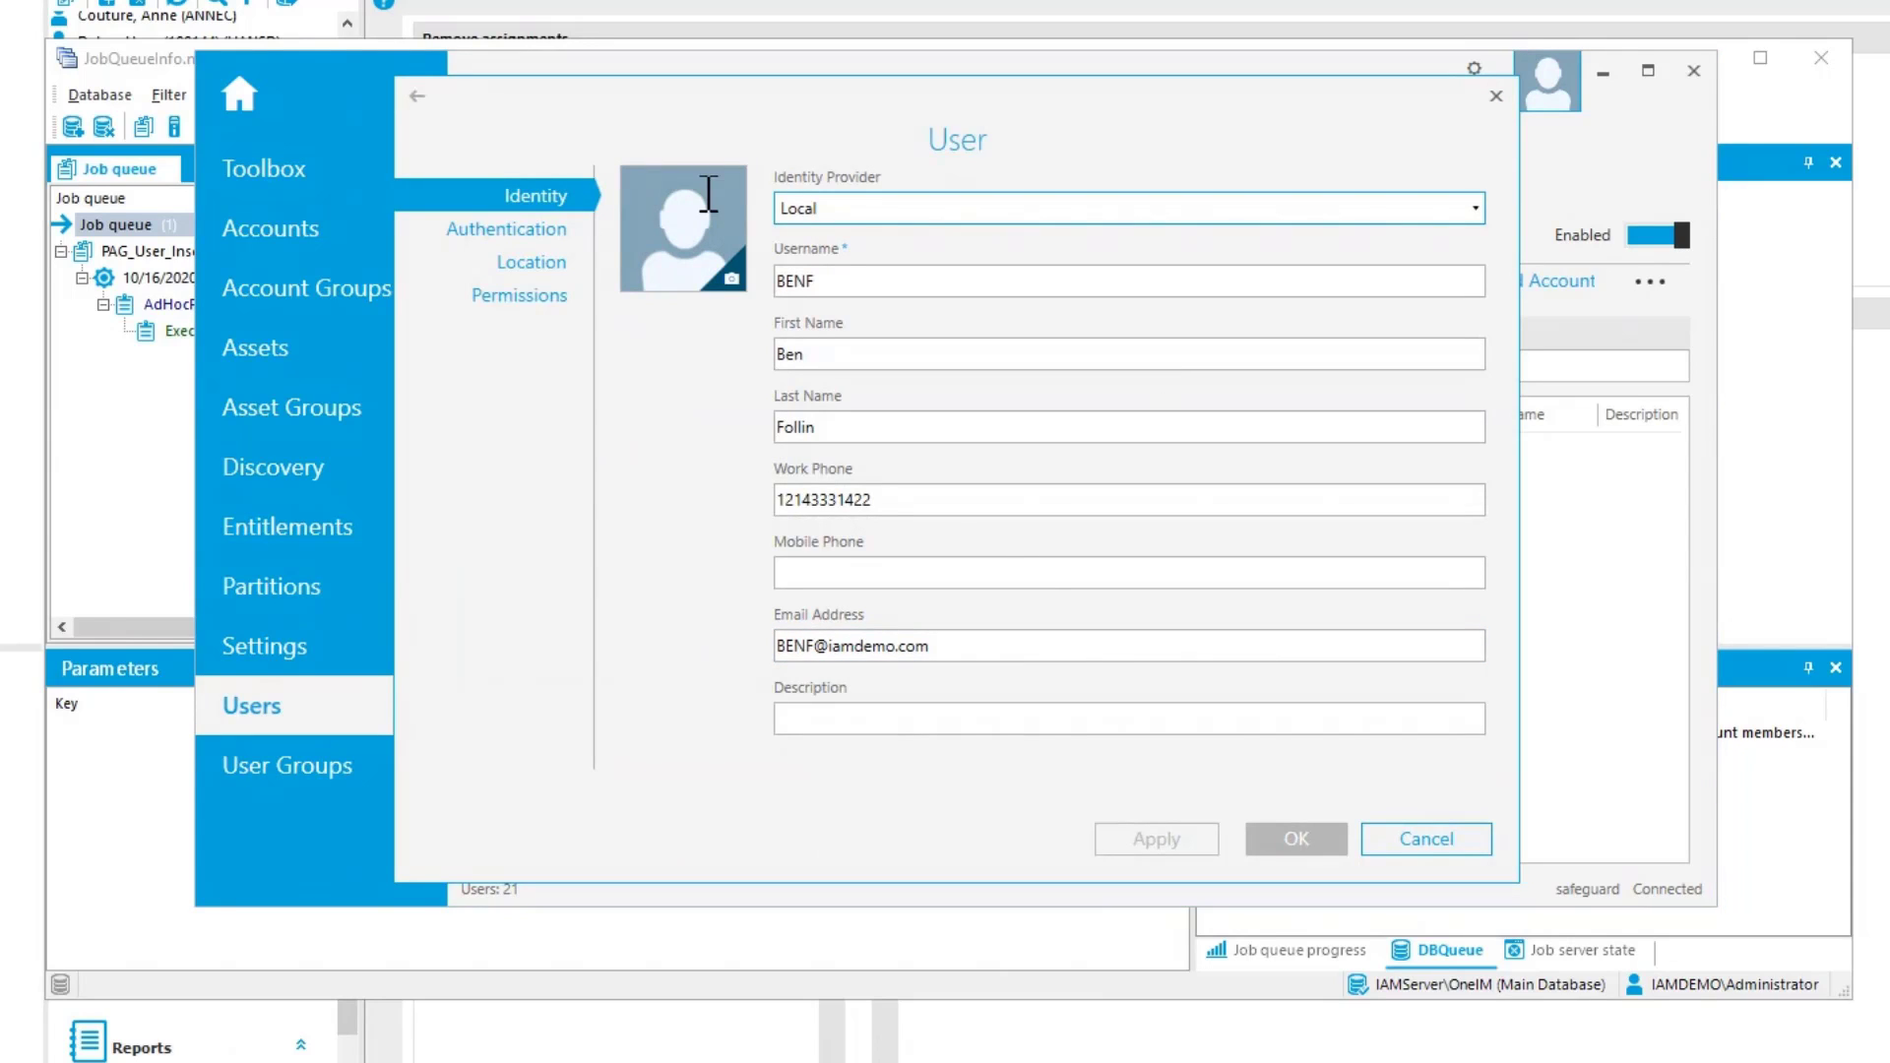
{"action": "left_click", "coordinate": [1043, 580]}
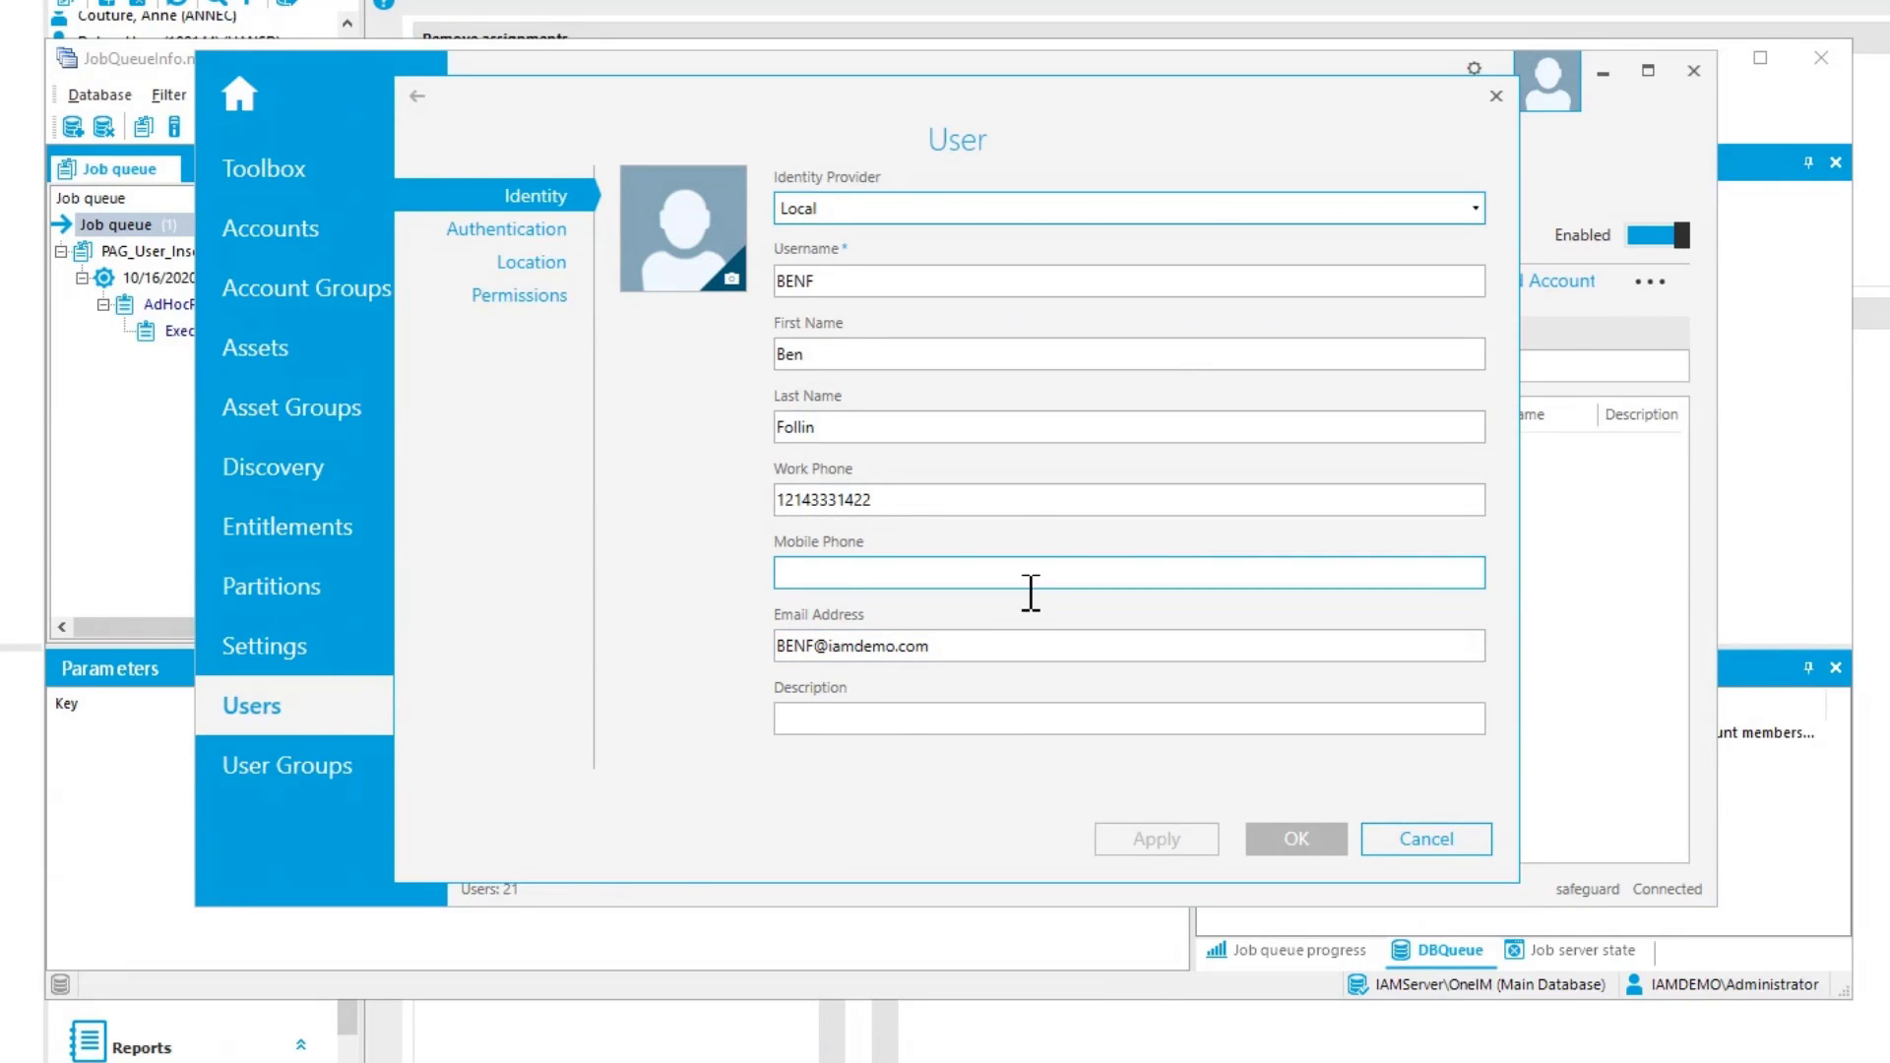
{"action": "left_click", "coordinate": [962, 509]}
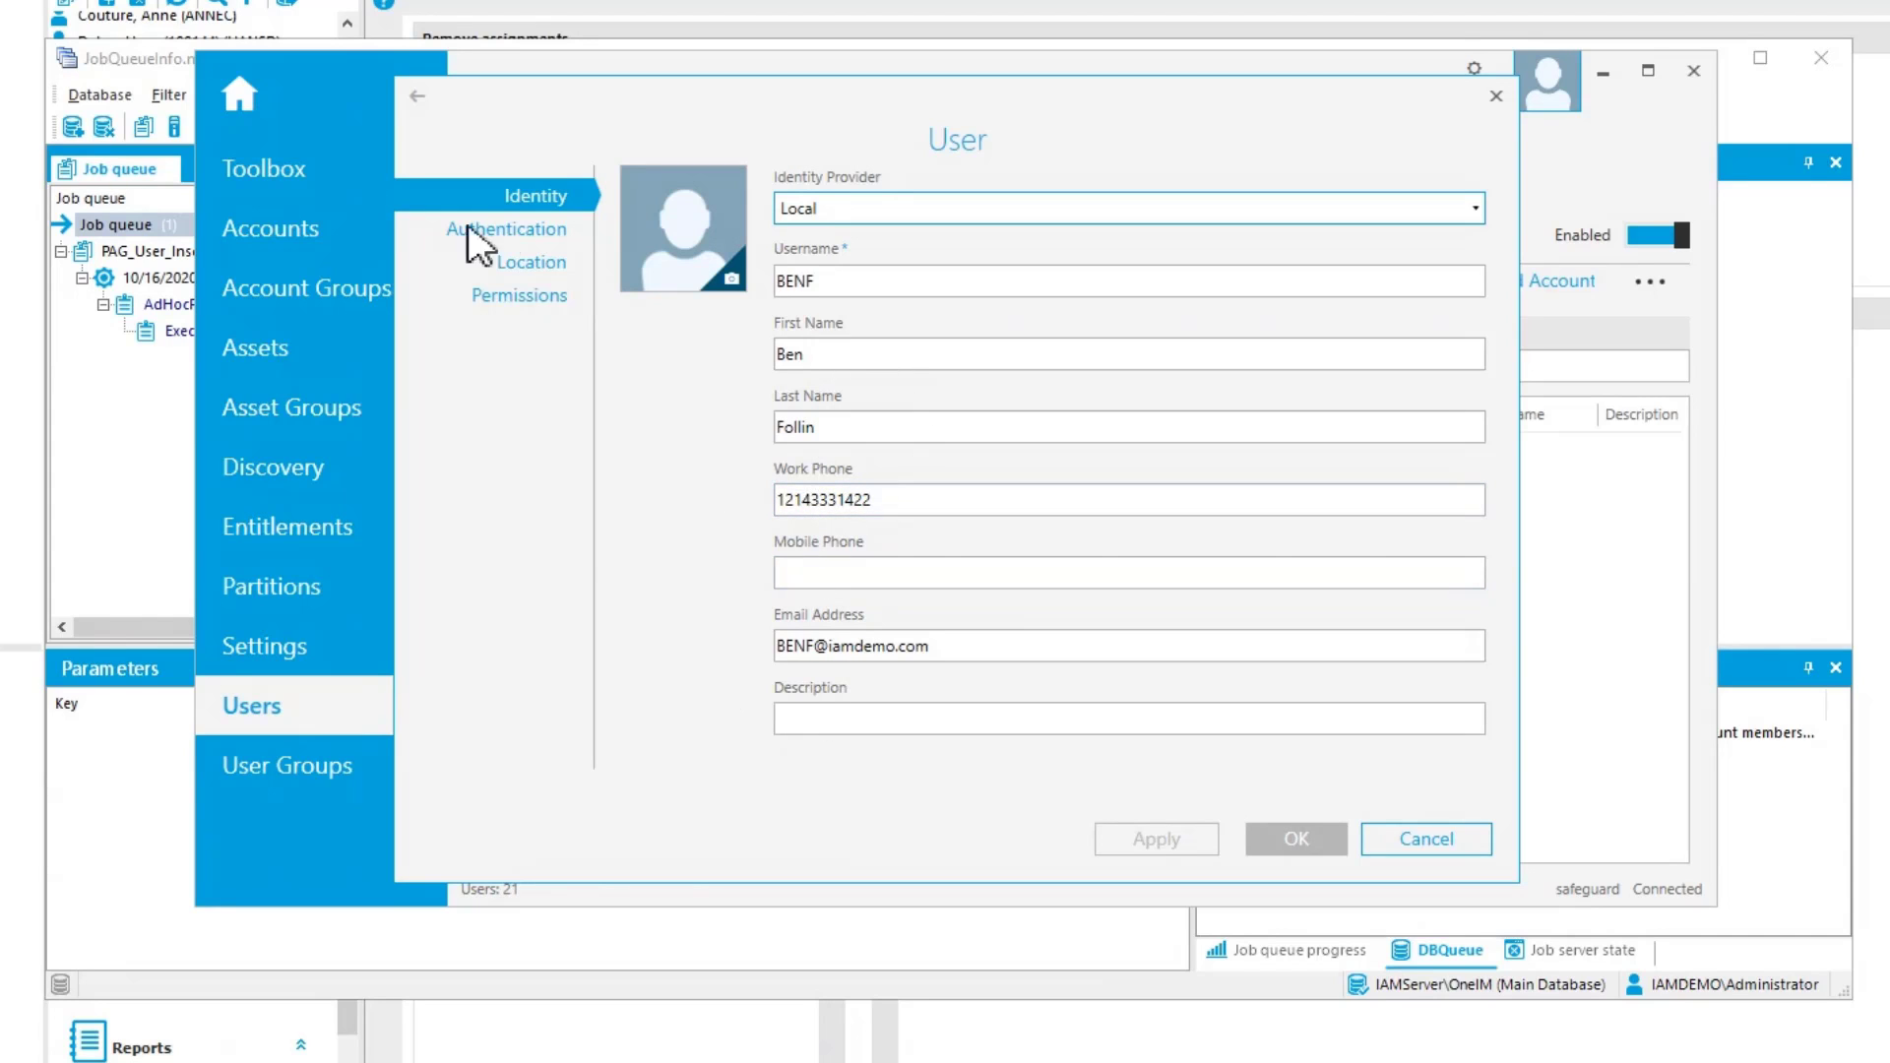
{"action": "left_click", "coordinate": [532, 262]}
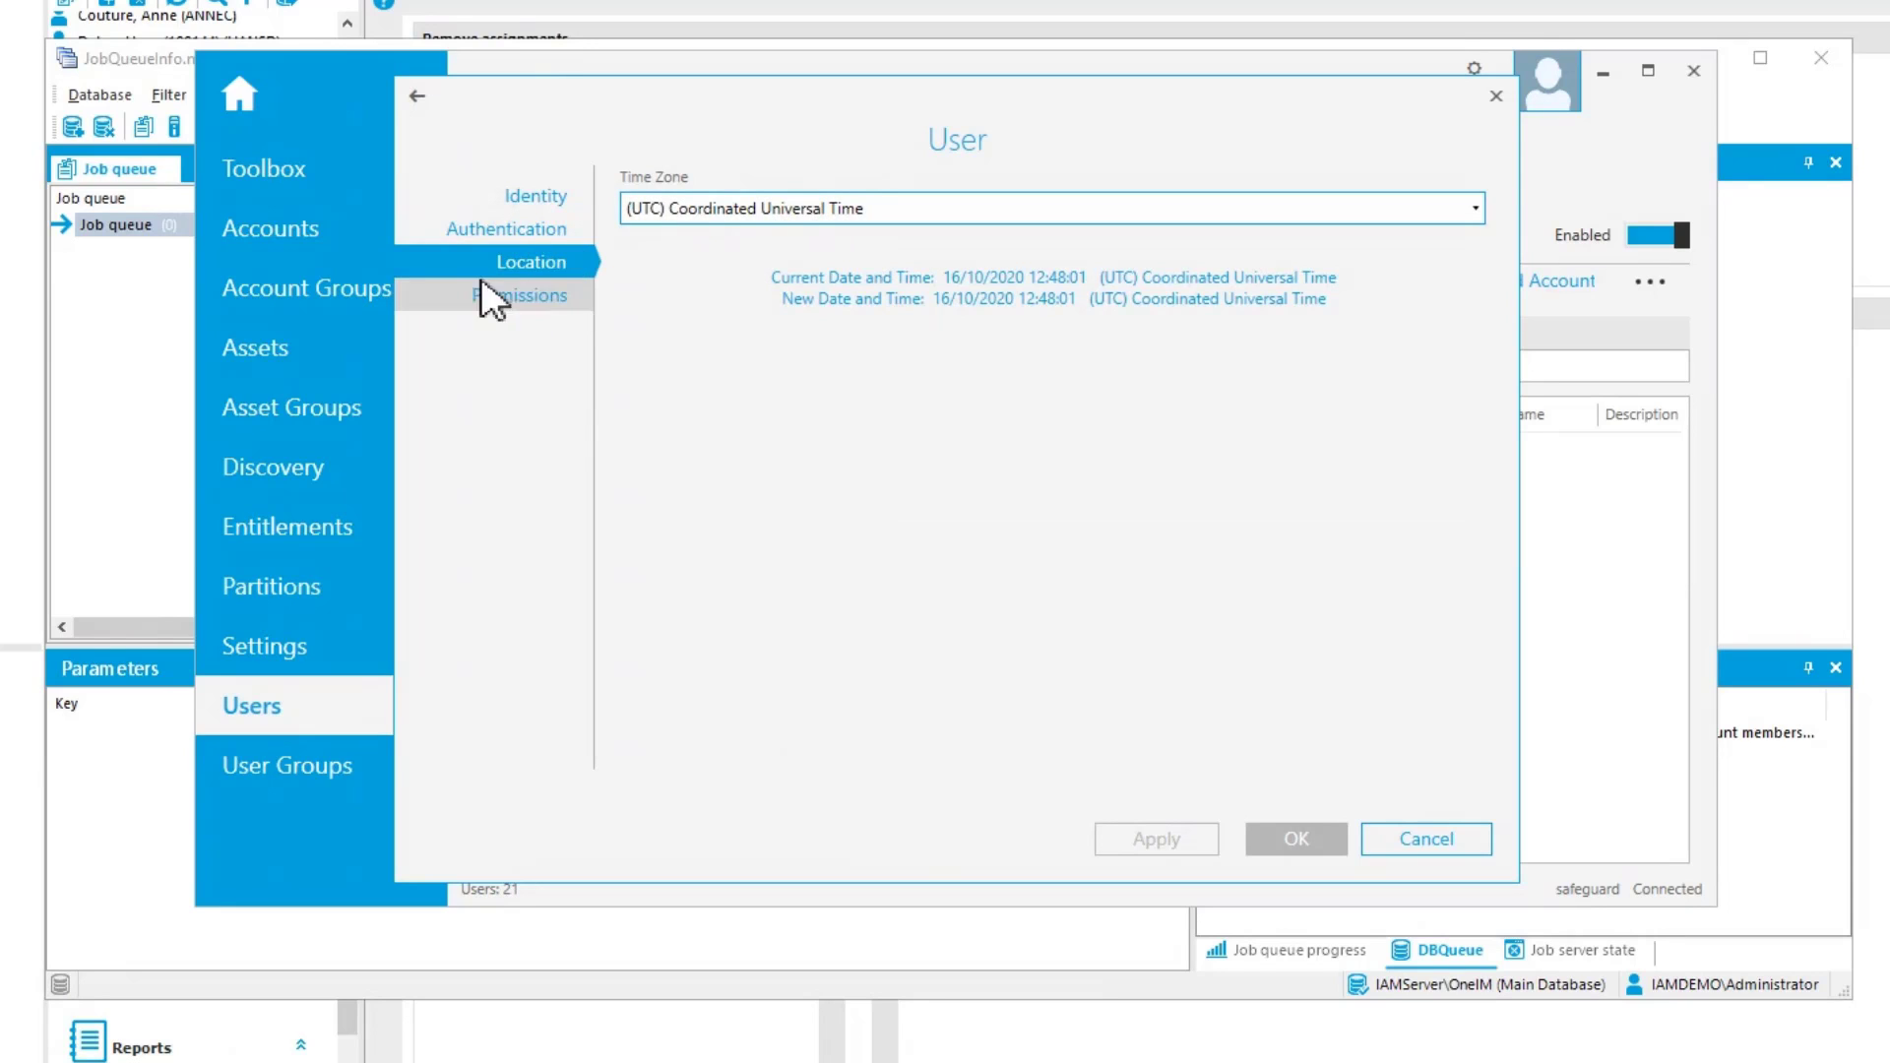
{"action": "left_click", "coordinate": [492, 298]}
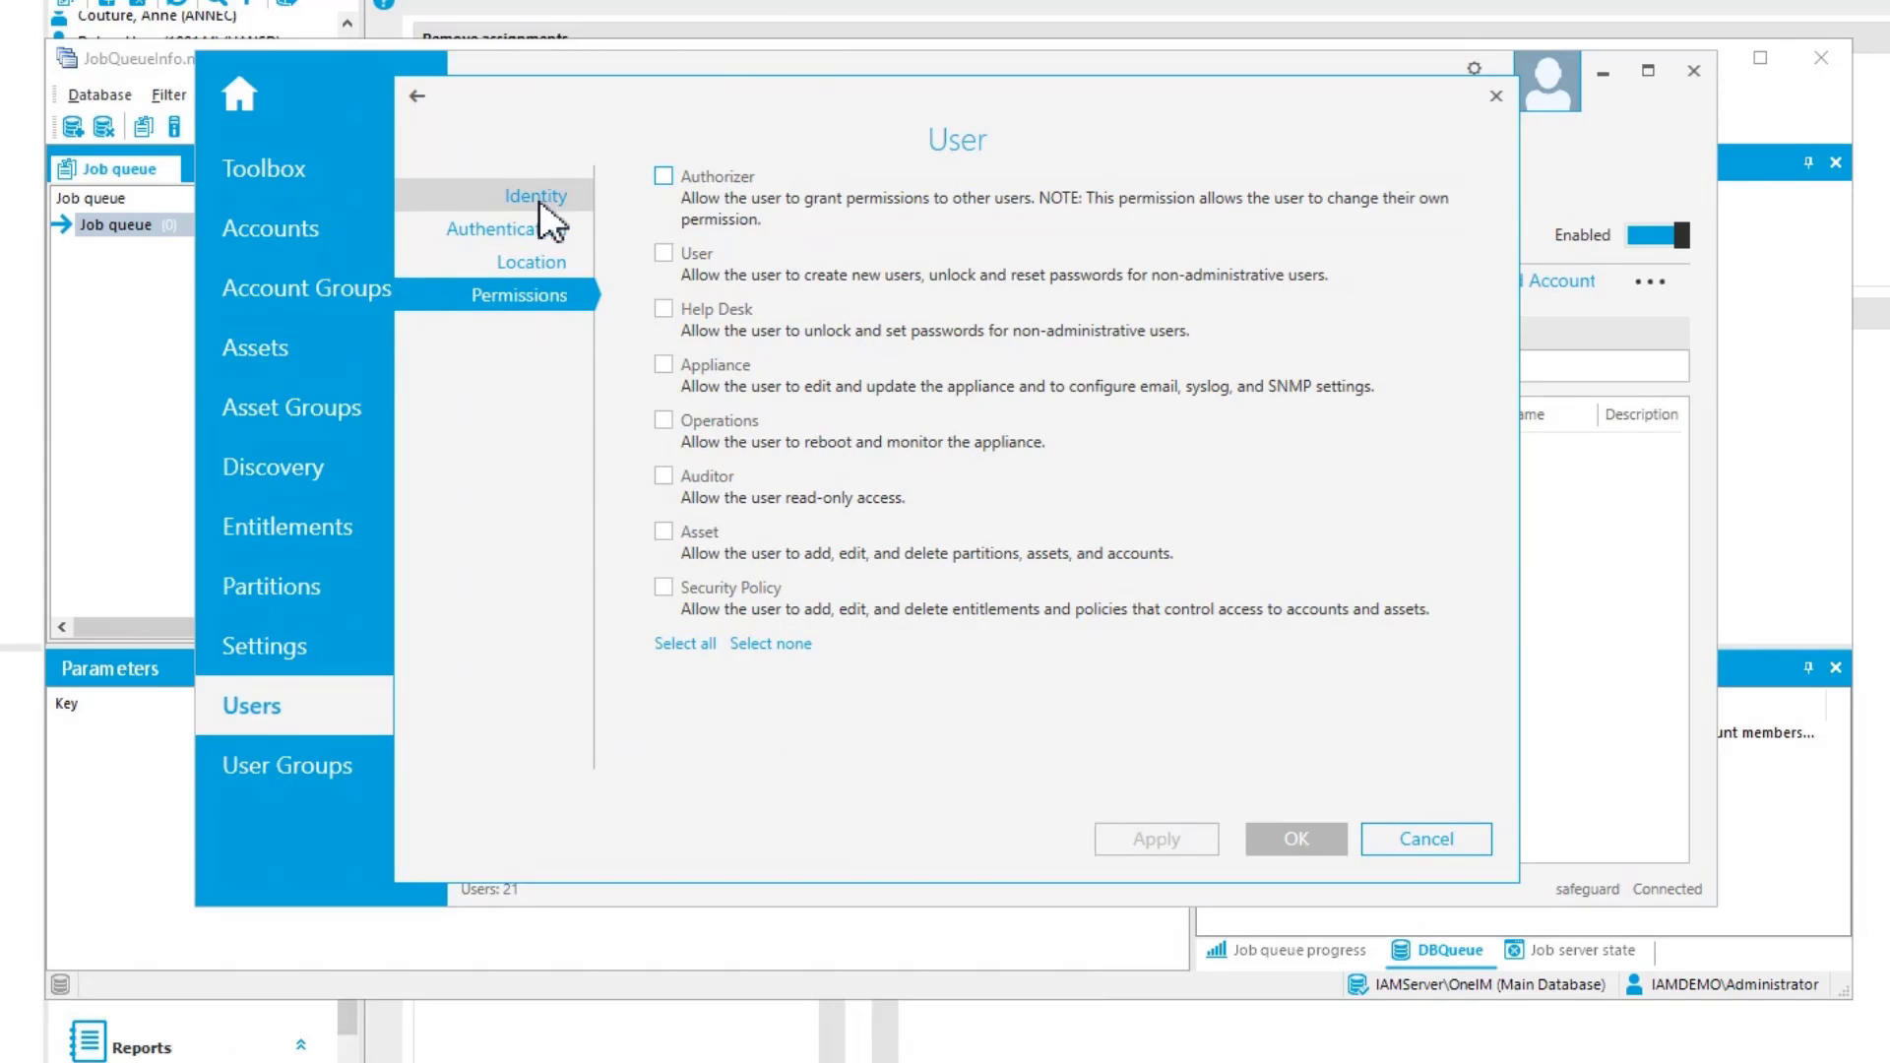
{"action": "left_click", "coordinate": [518, 233]}
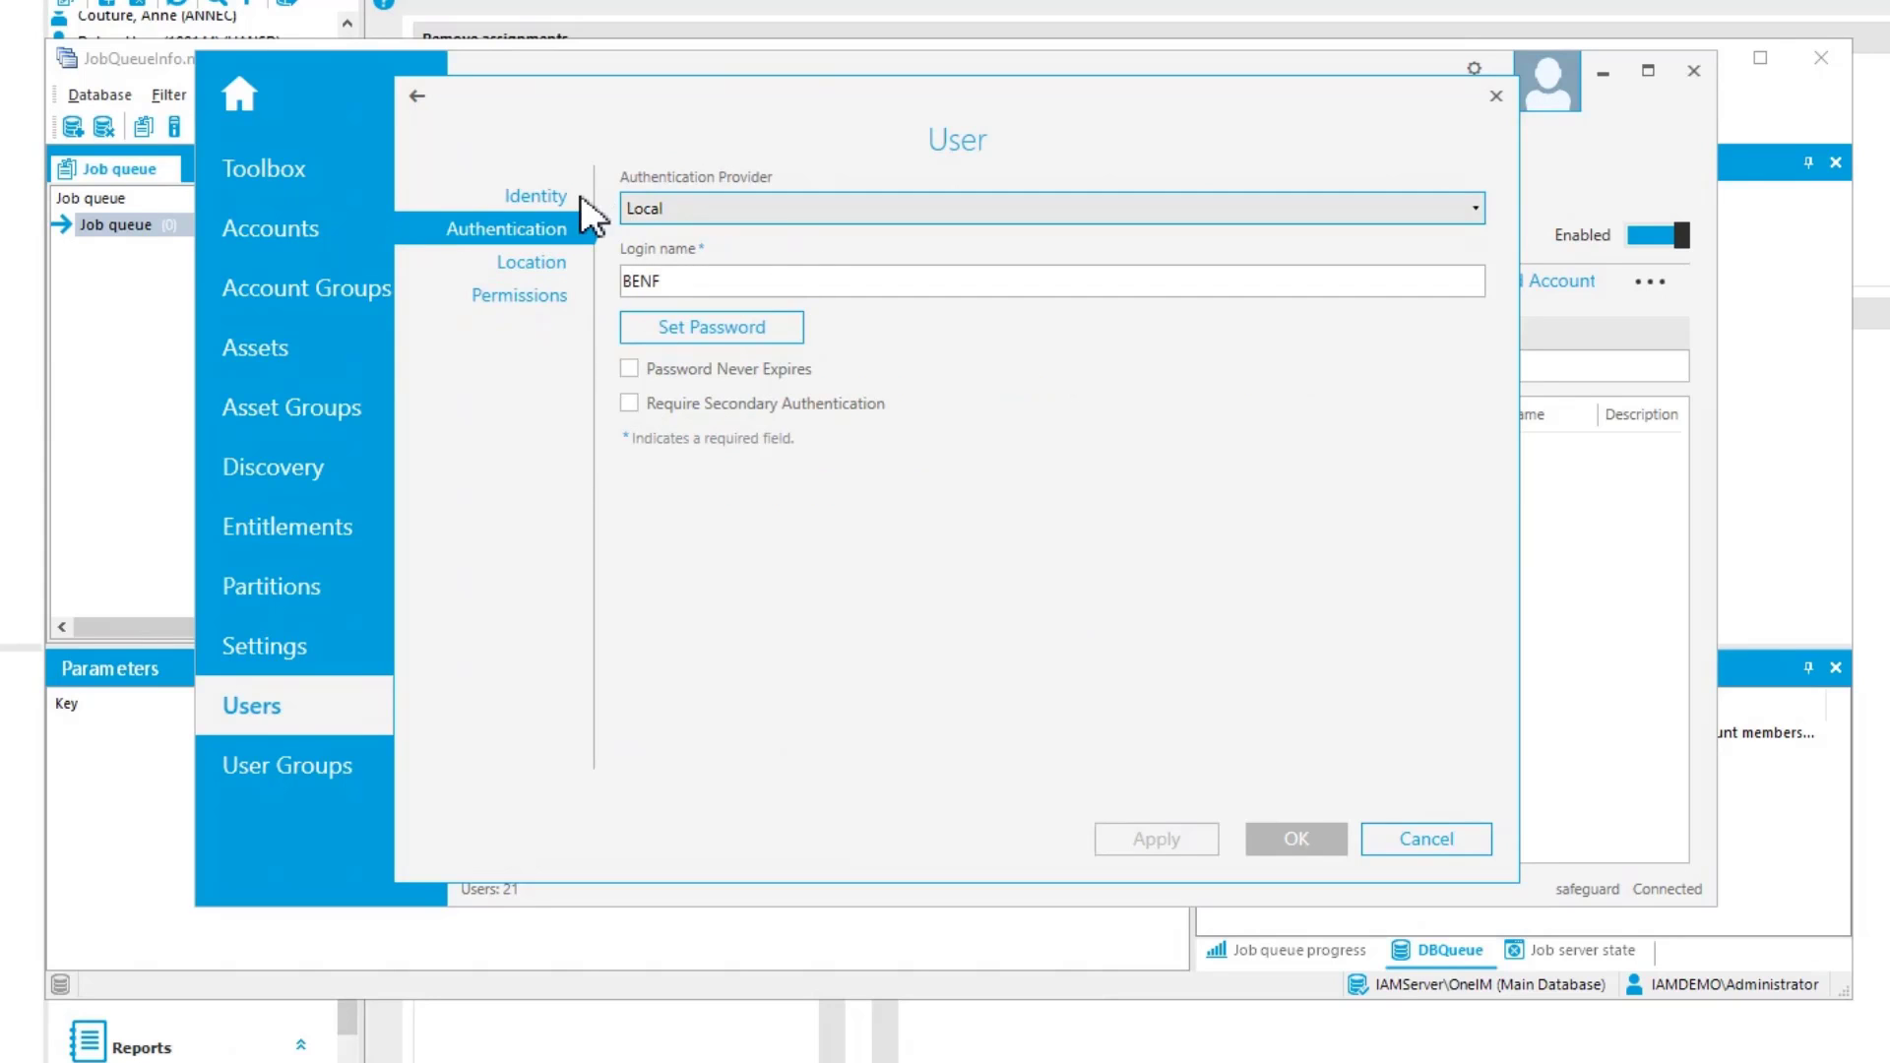
{"action": "left_click", "coordinate": [544, 199]}
{"action": "left_click", "coordinate": [1450, 843]}
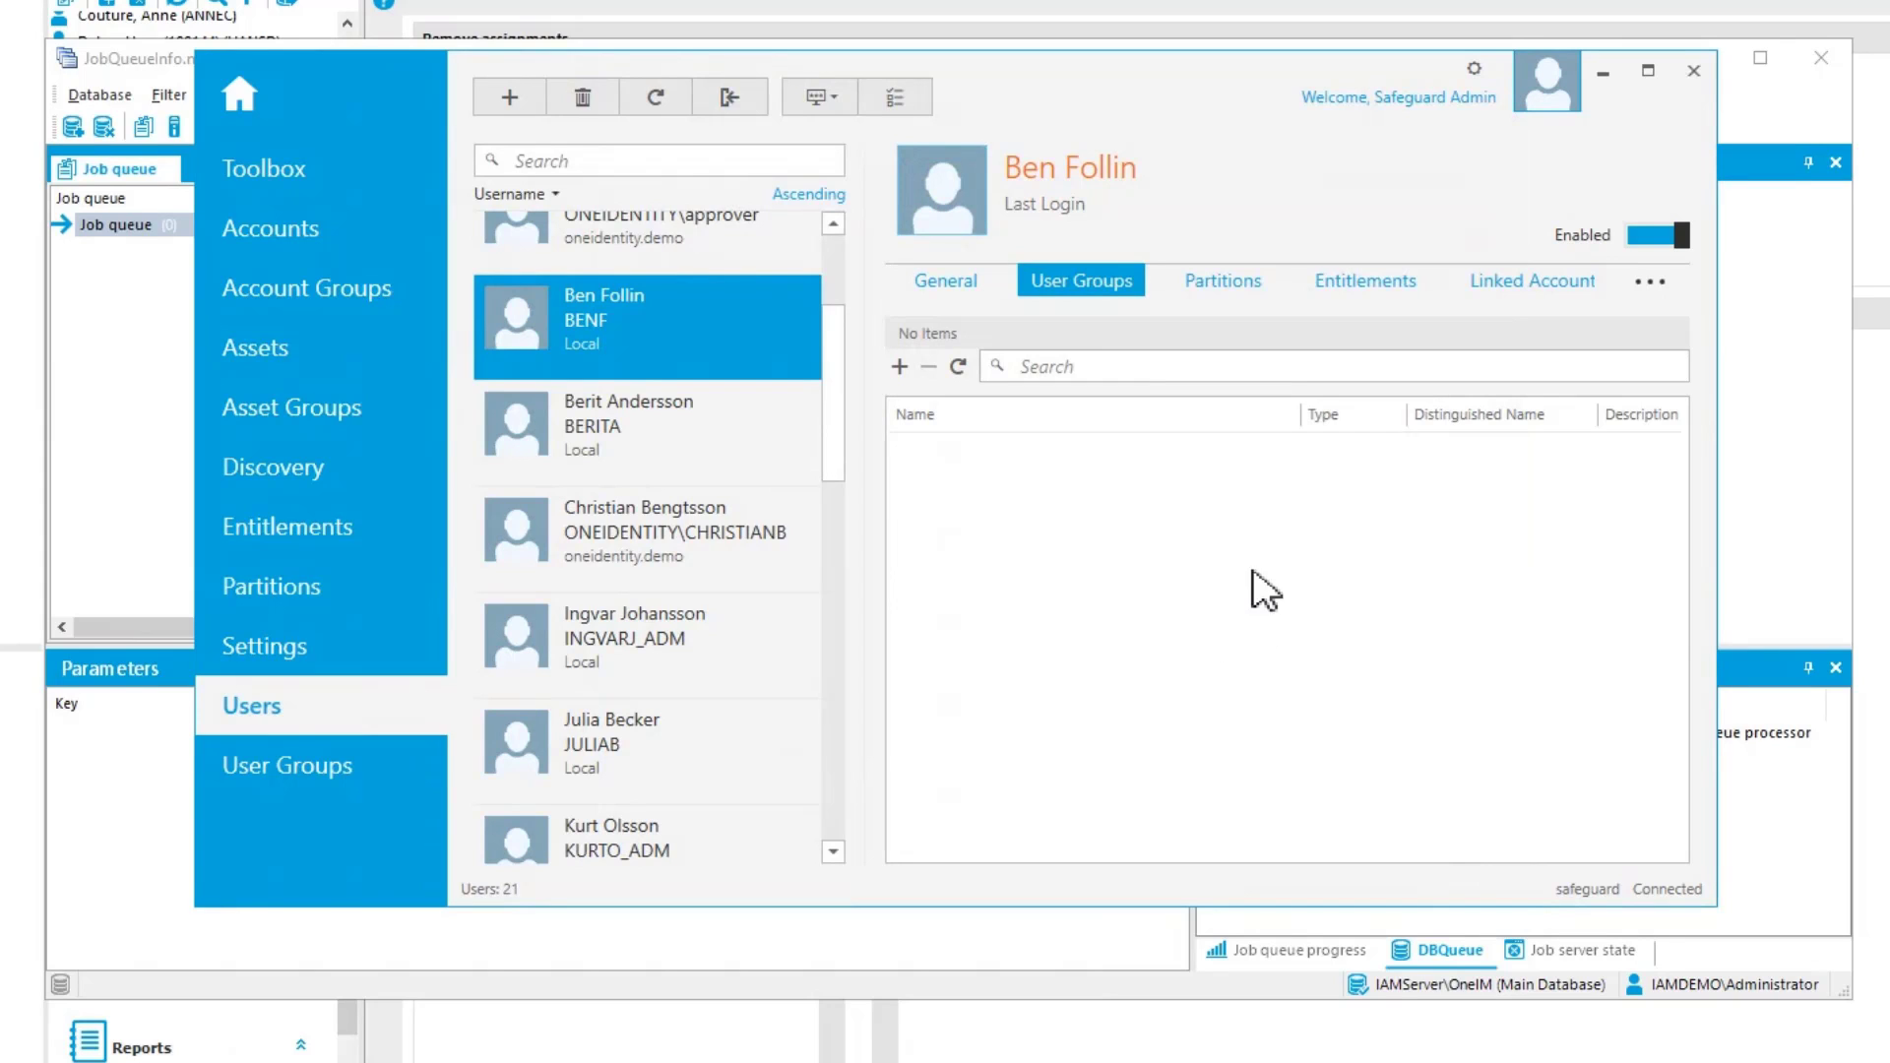
Minimize Safeguard and return to the Privileged Account Management section in the Manager
{"action": "left_click", "coordinate": [1603, 73]}
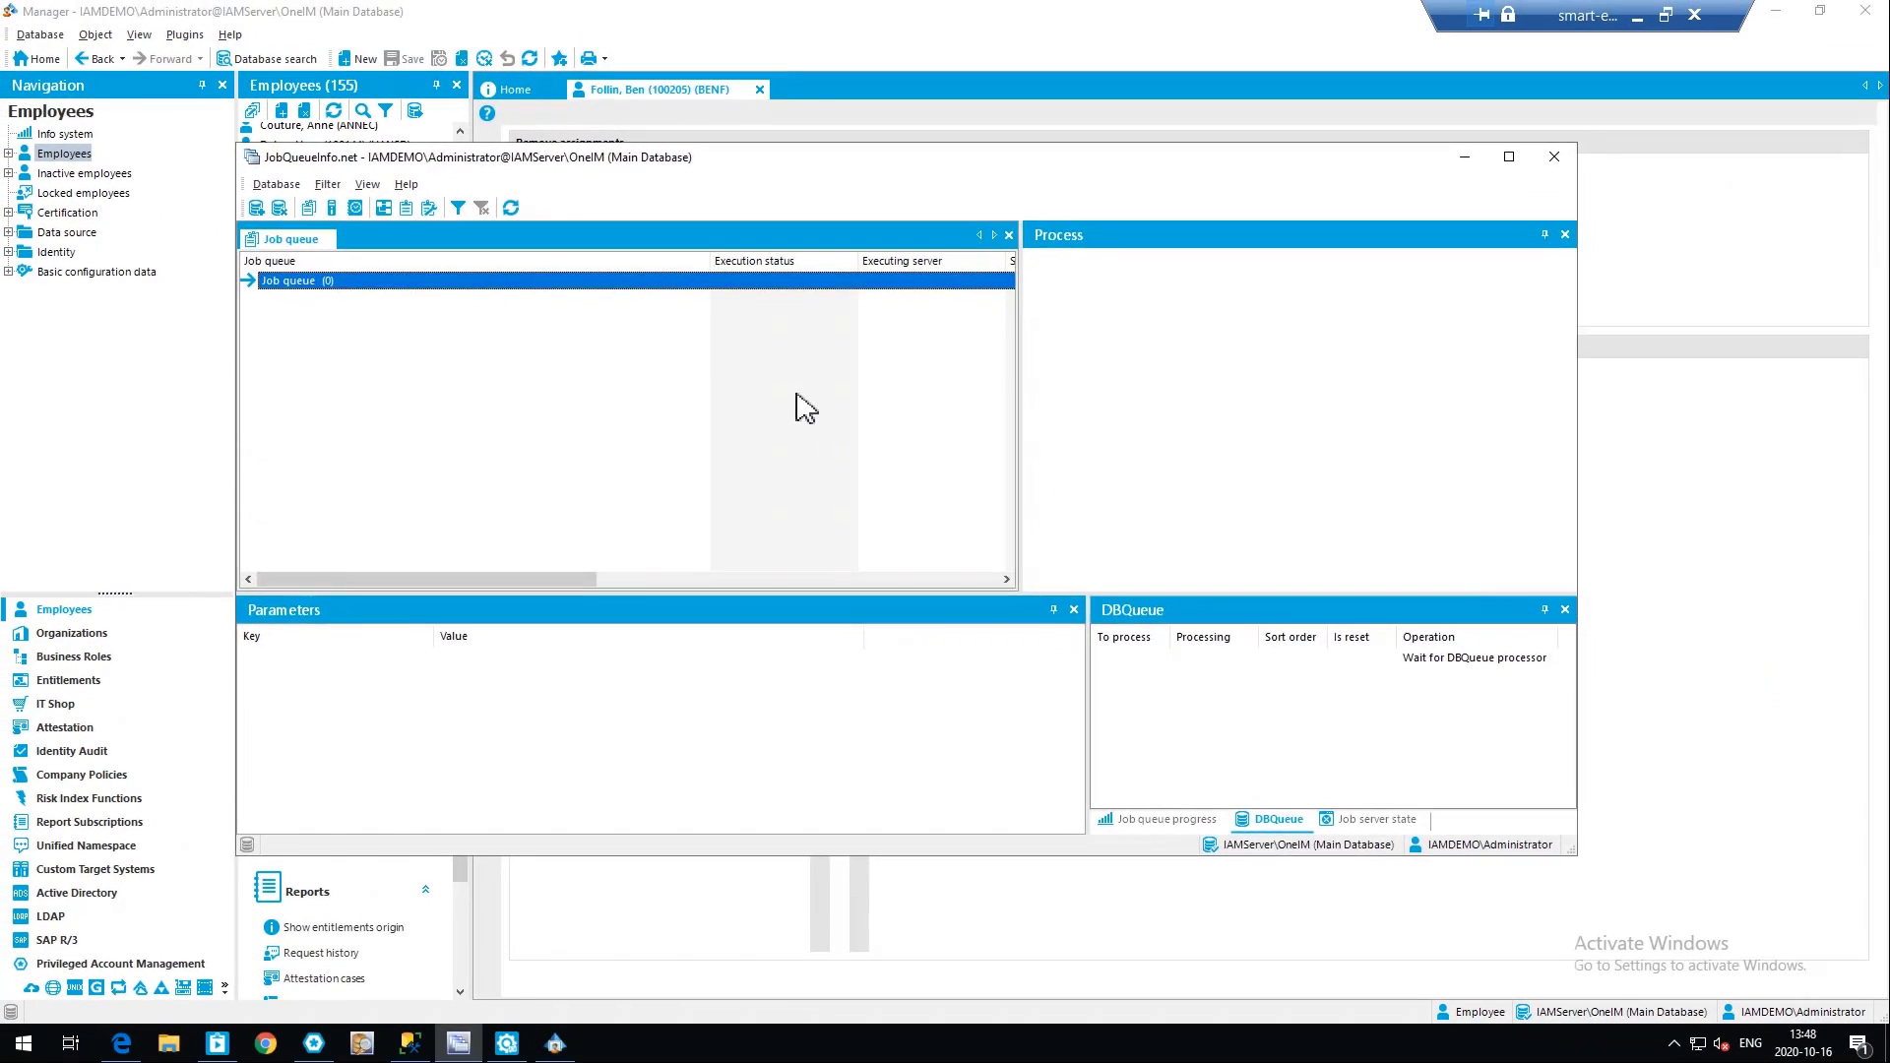
{"action": "left_click", "coordinate": [80, 299]}
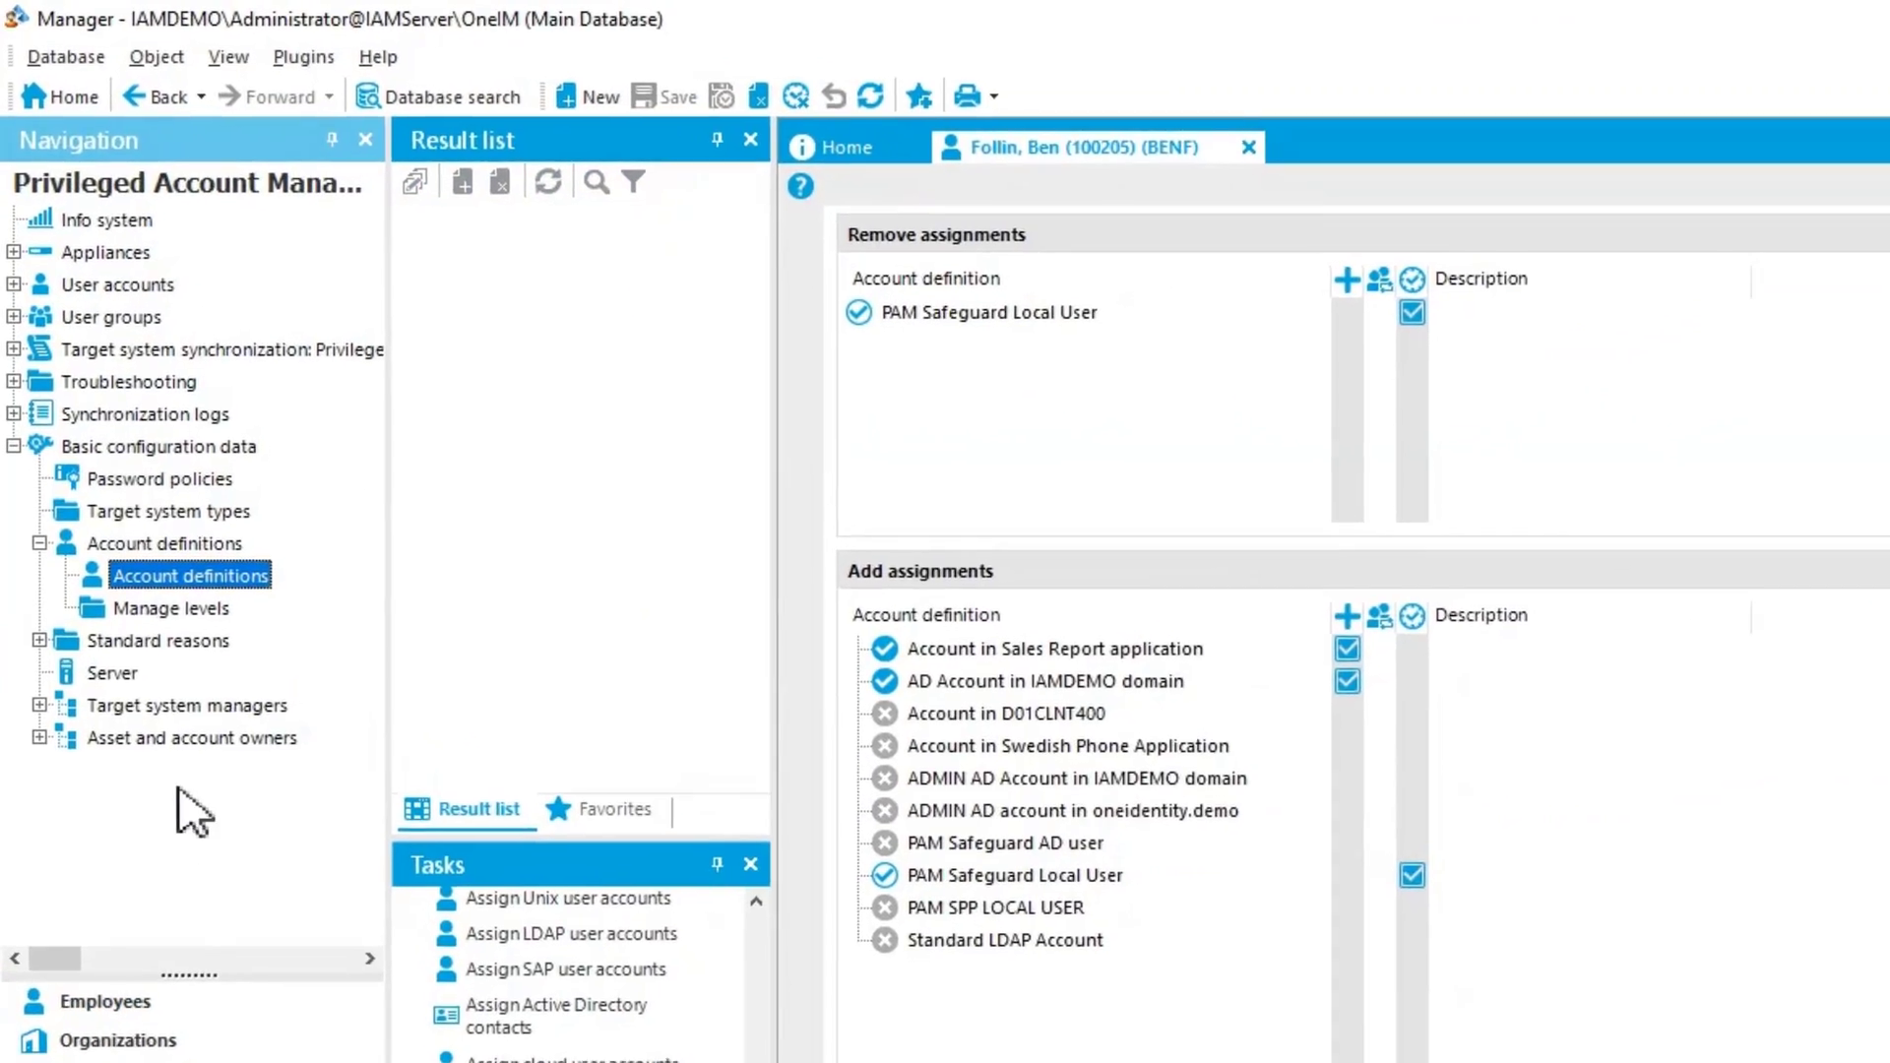
Assign the Safeguard SPP group "Users allowed to request passwords" to the employee's PAM user account and save the assignment
{"action": "left_click", "coordinate": [124, 289]}
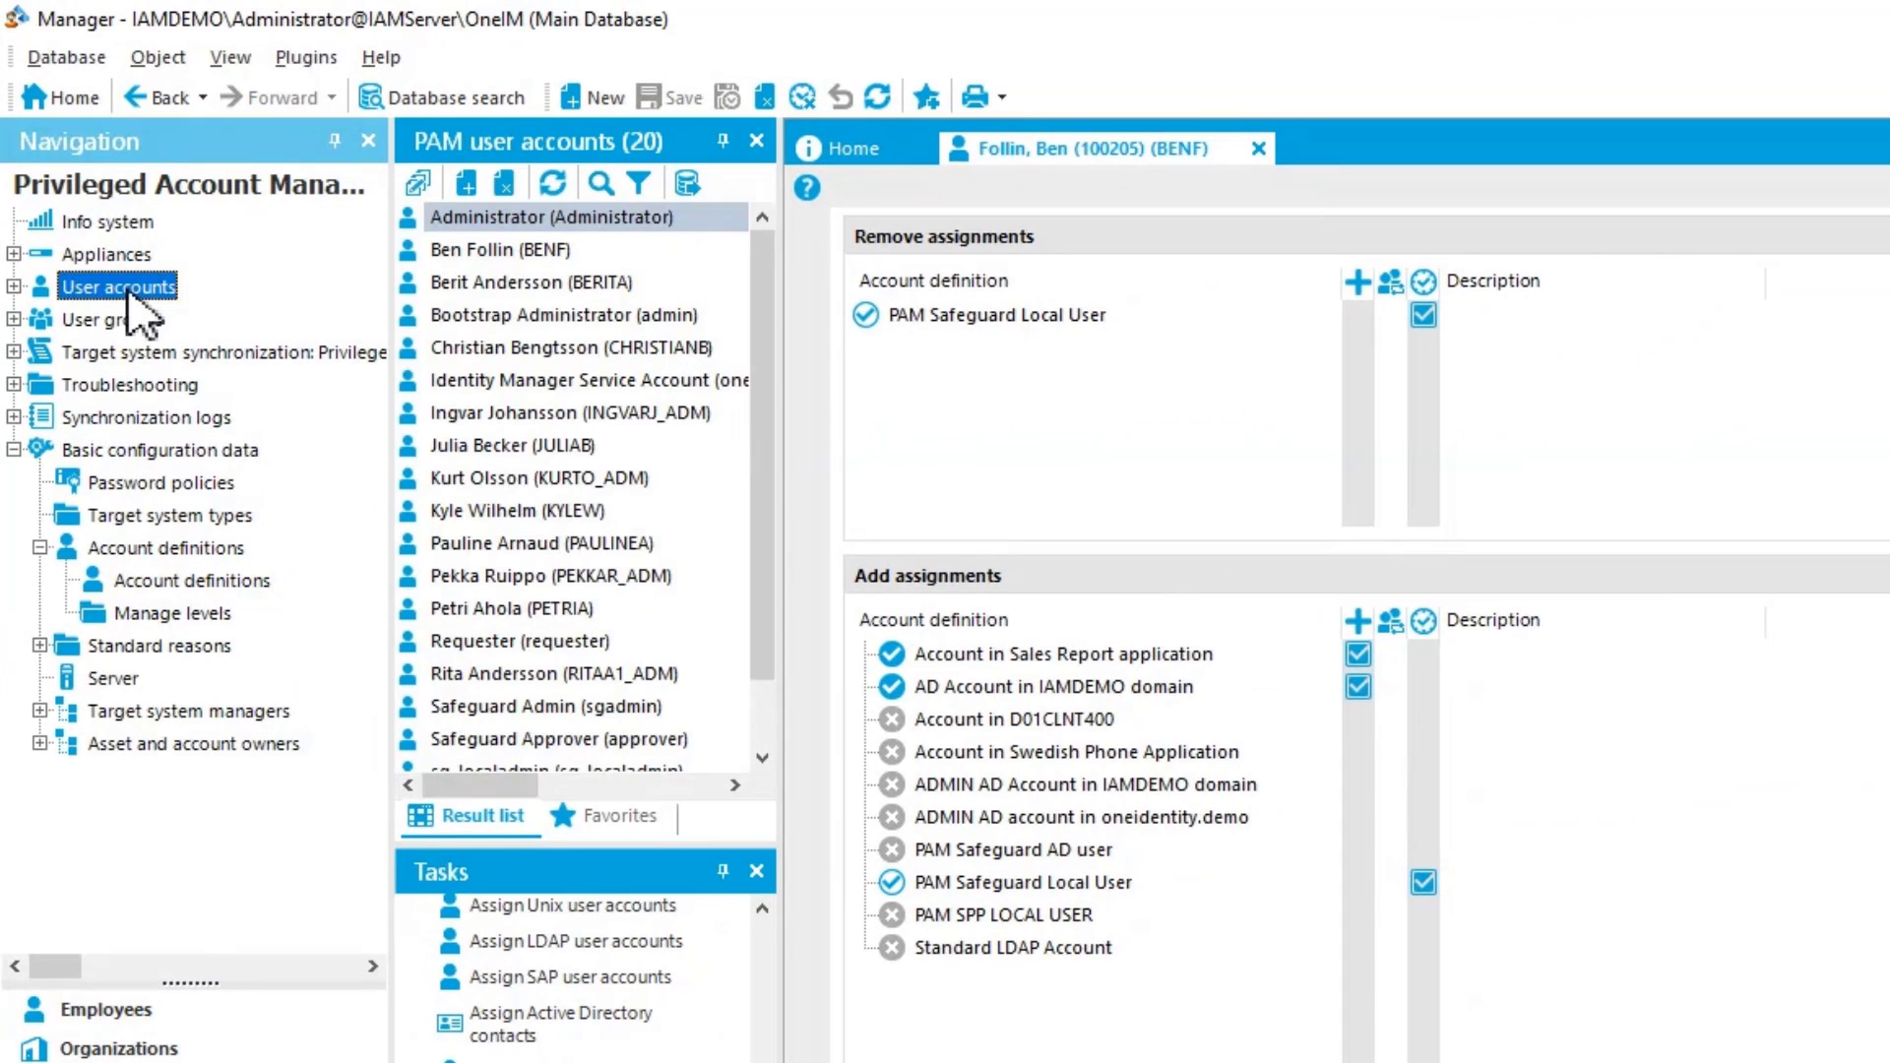
{"action": "left_click", "coordinate": [522, 252]}
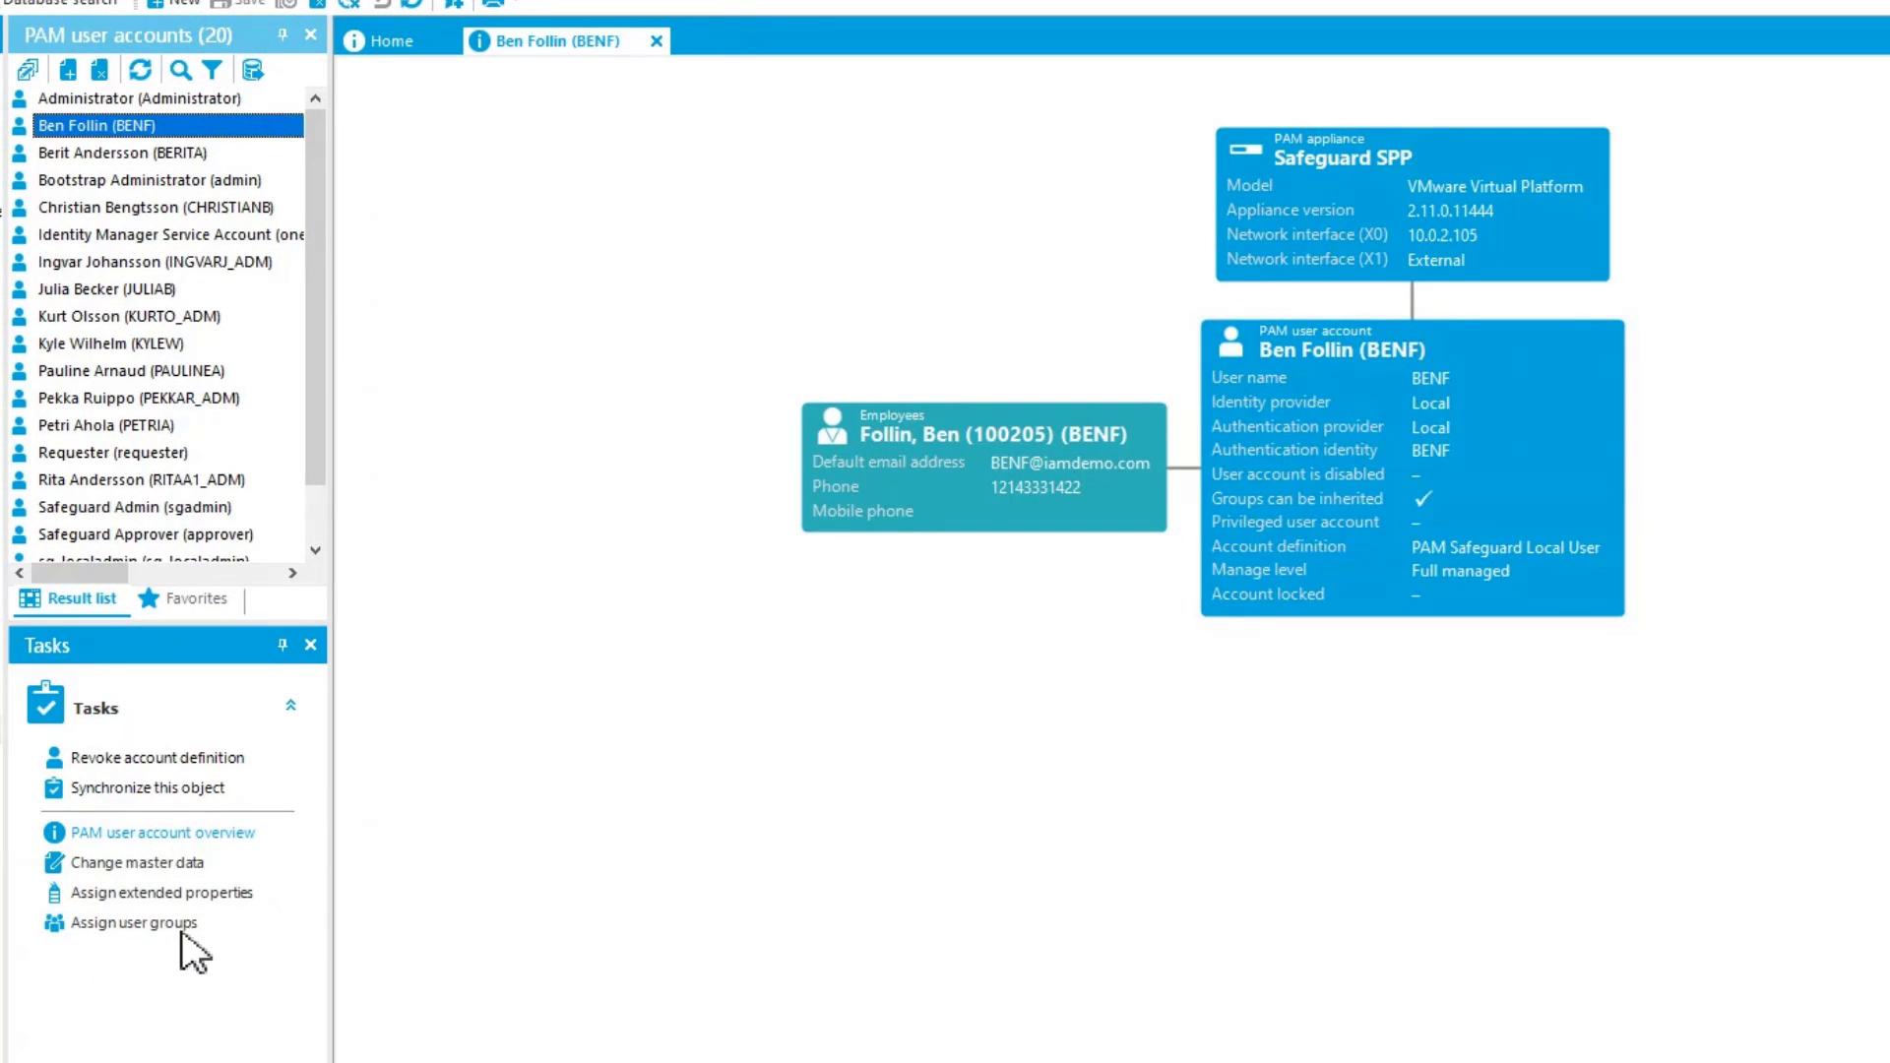
{"action": "left_click", "coordinate": [156, 925]}
{"action": "left_click", "coordinate": [401, 464]}
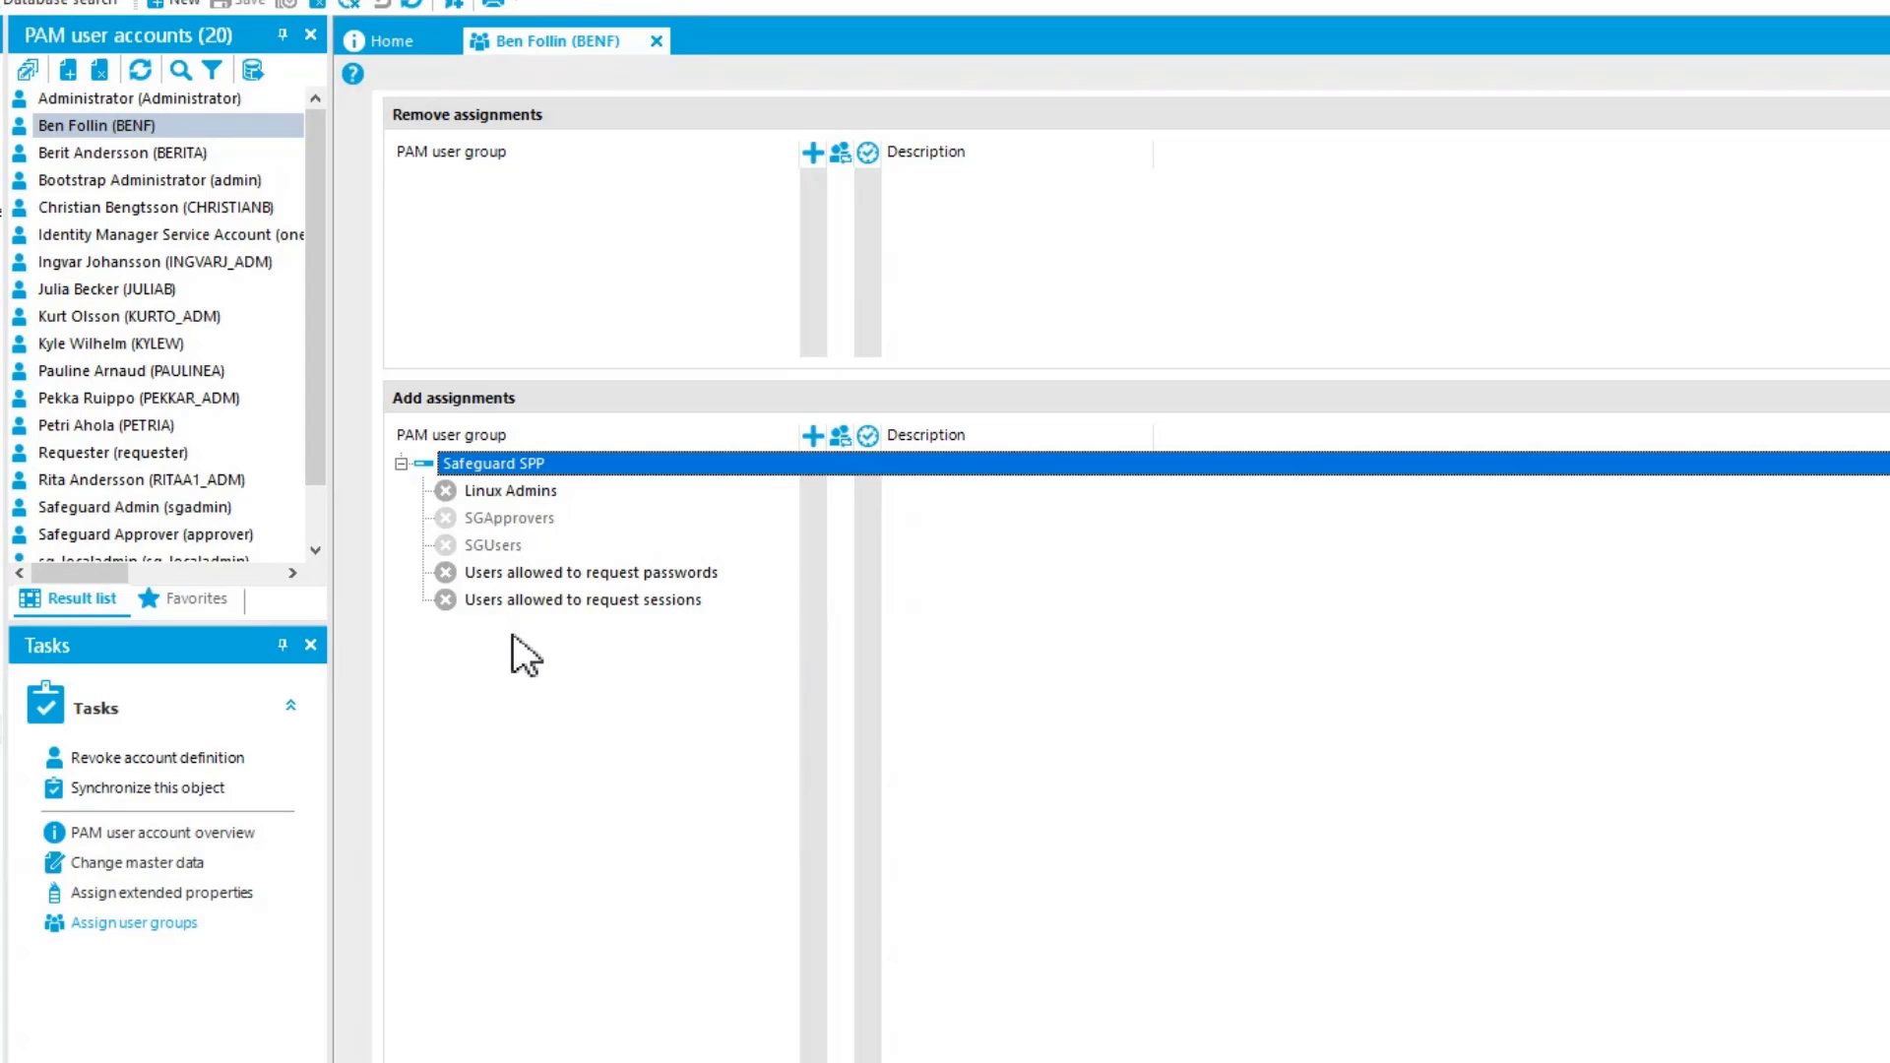
{"action": "double_click", "coordinate": [623, 576]}
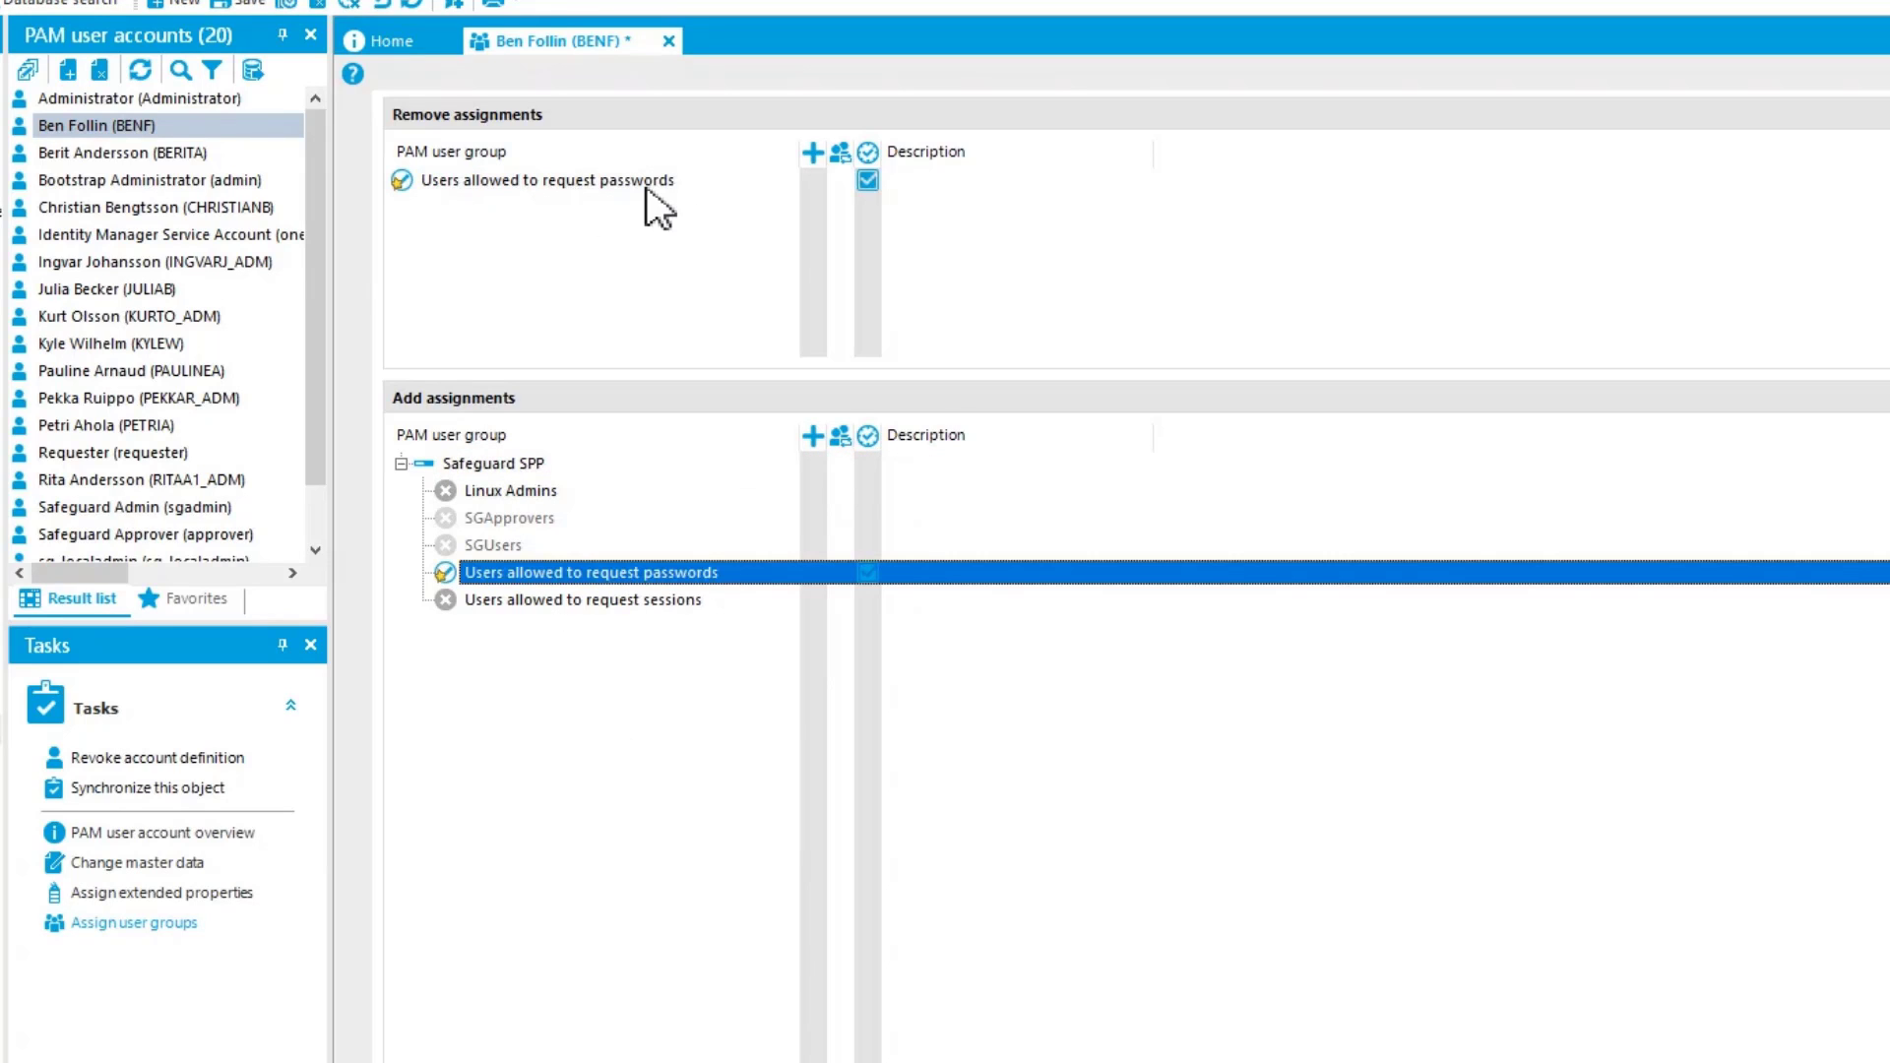
{"action": "left_click", "coordinate": [246, 4]}
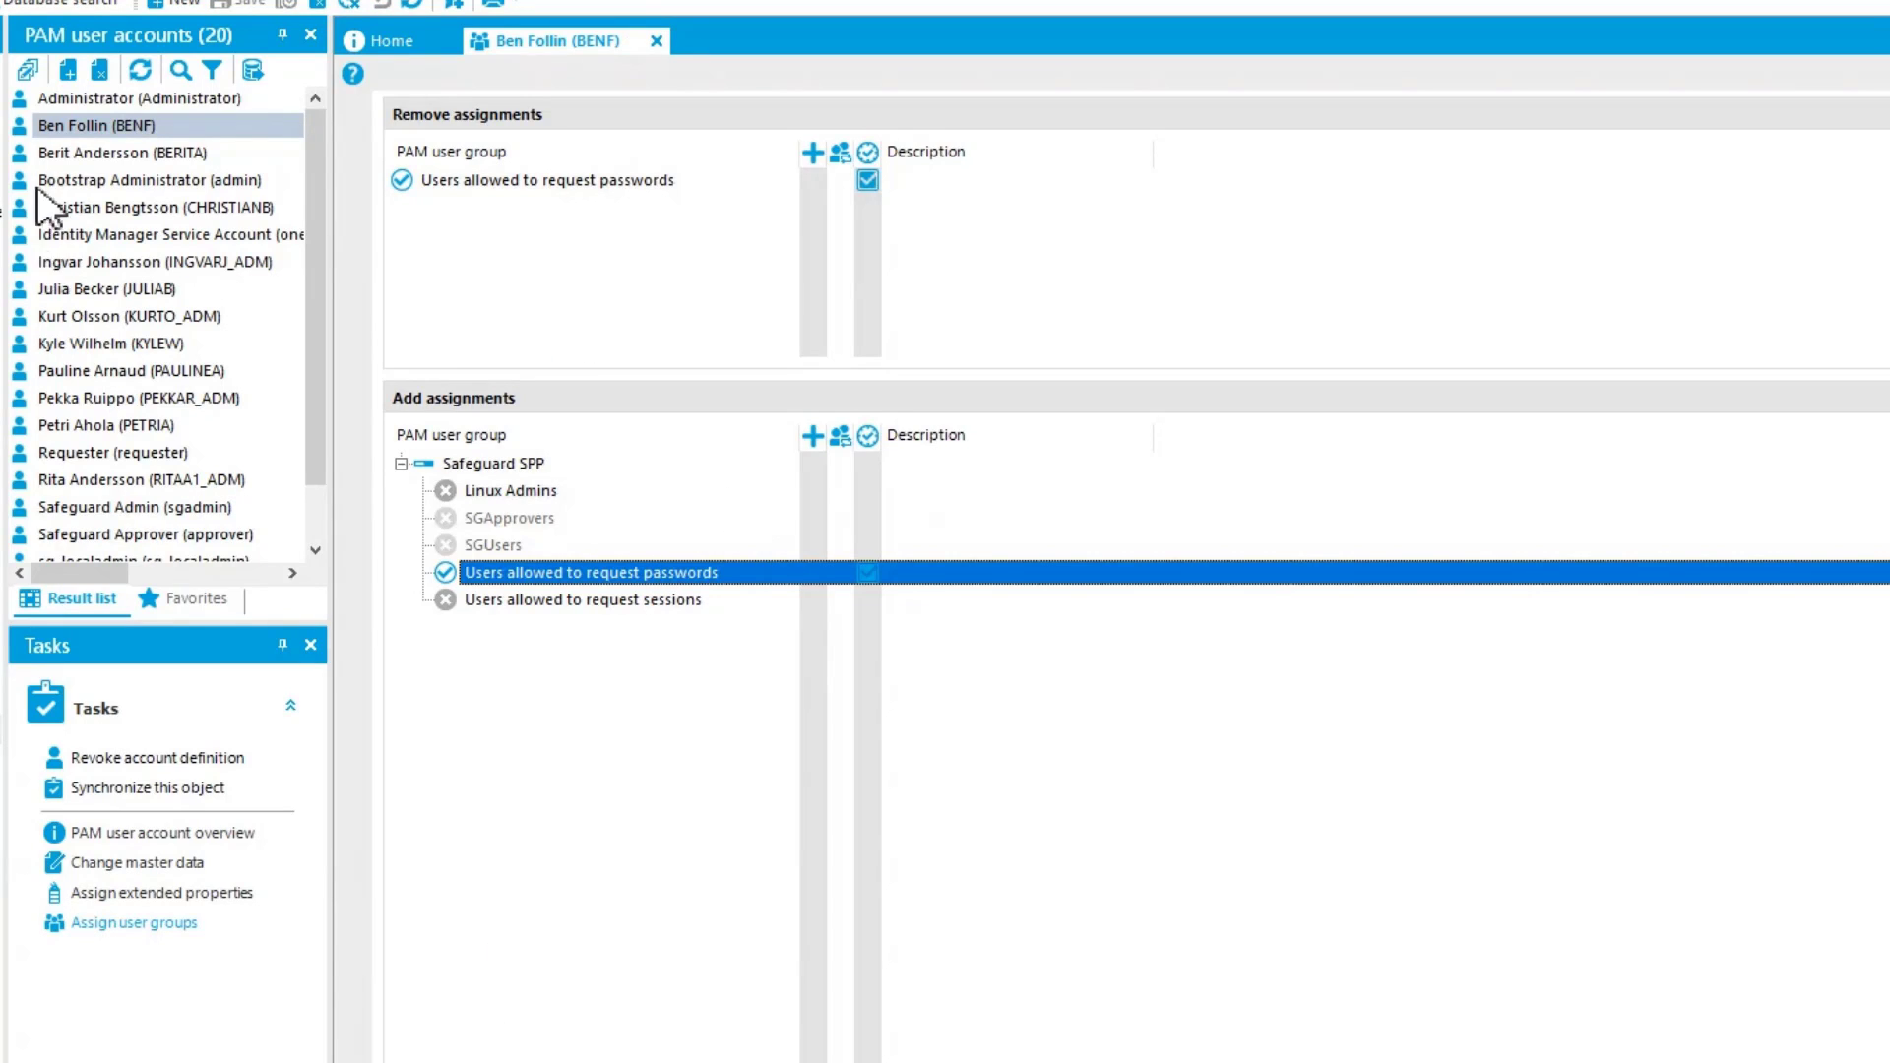
Review the PAM user account overview, check the group update process in JobQueueInfo, and minimize JobQueueInfo
{"action": "left_click", "coordinate": [79, 128]}
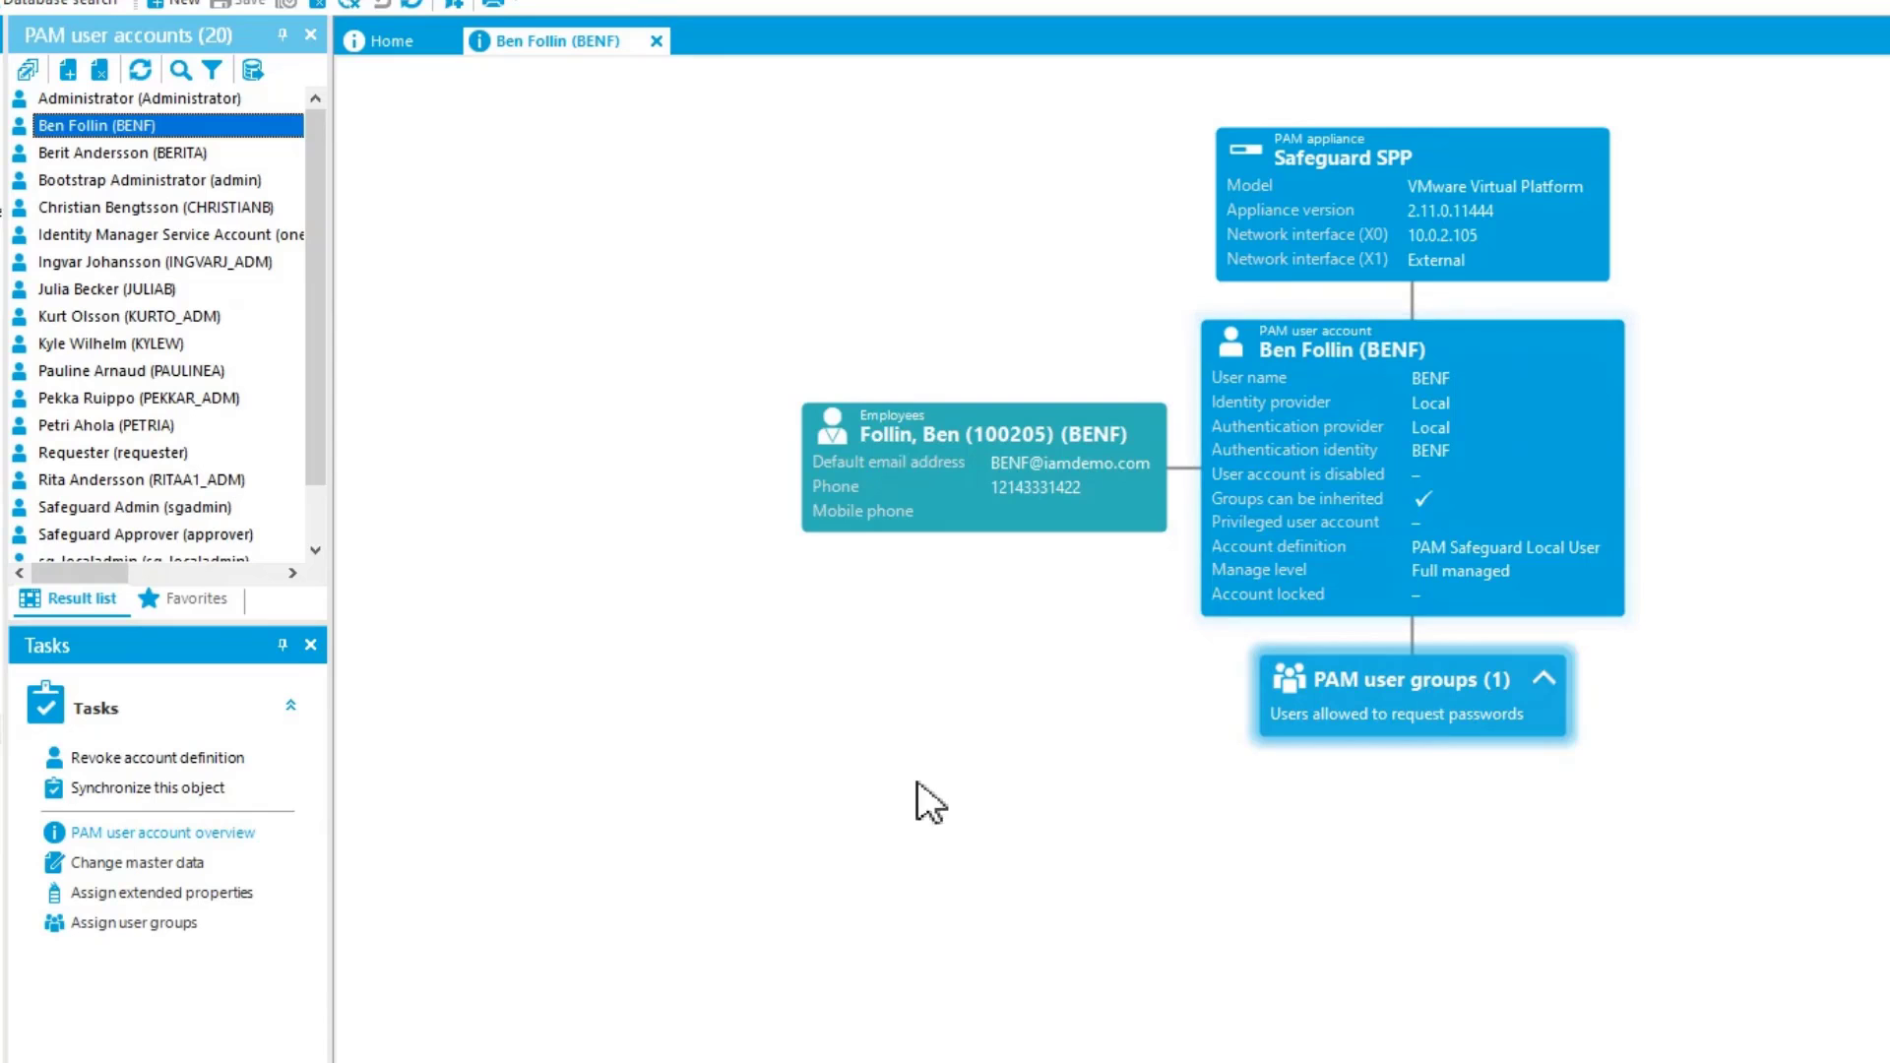
{"action": "key", "text": "alt+Tab"}
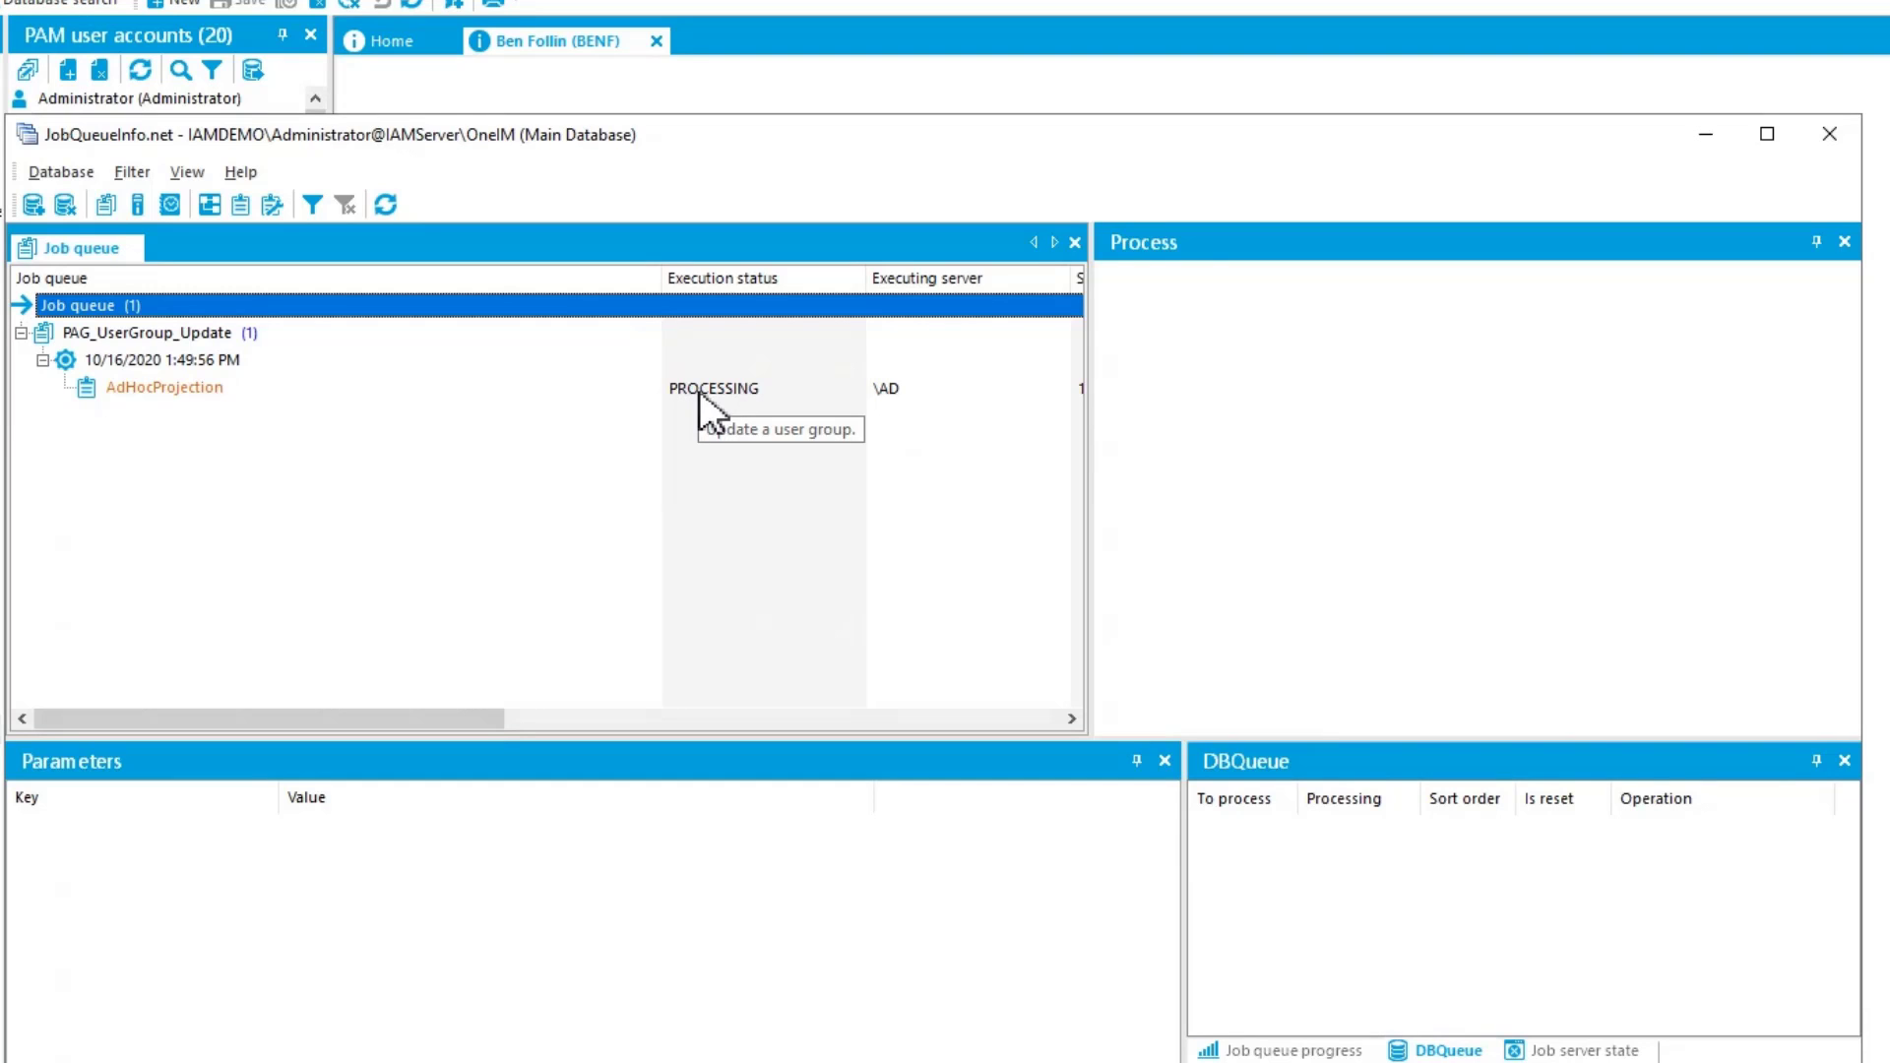
{"action": "left_click", "coordinate": [1706, 134]}
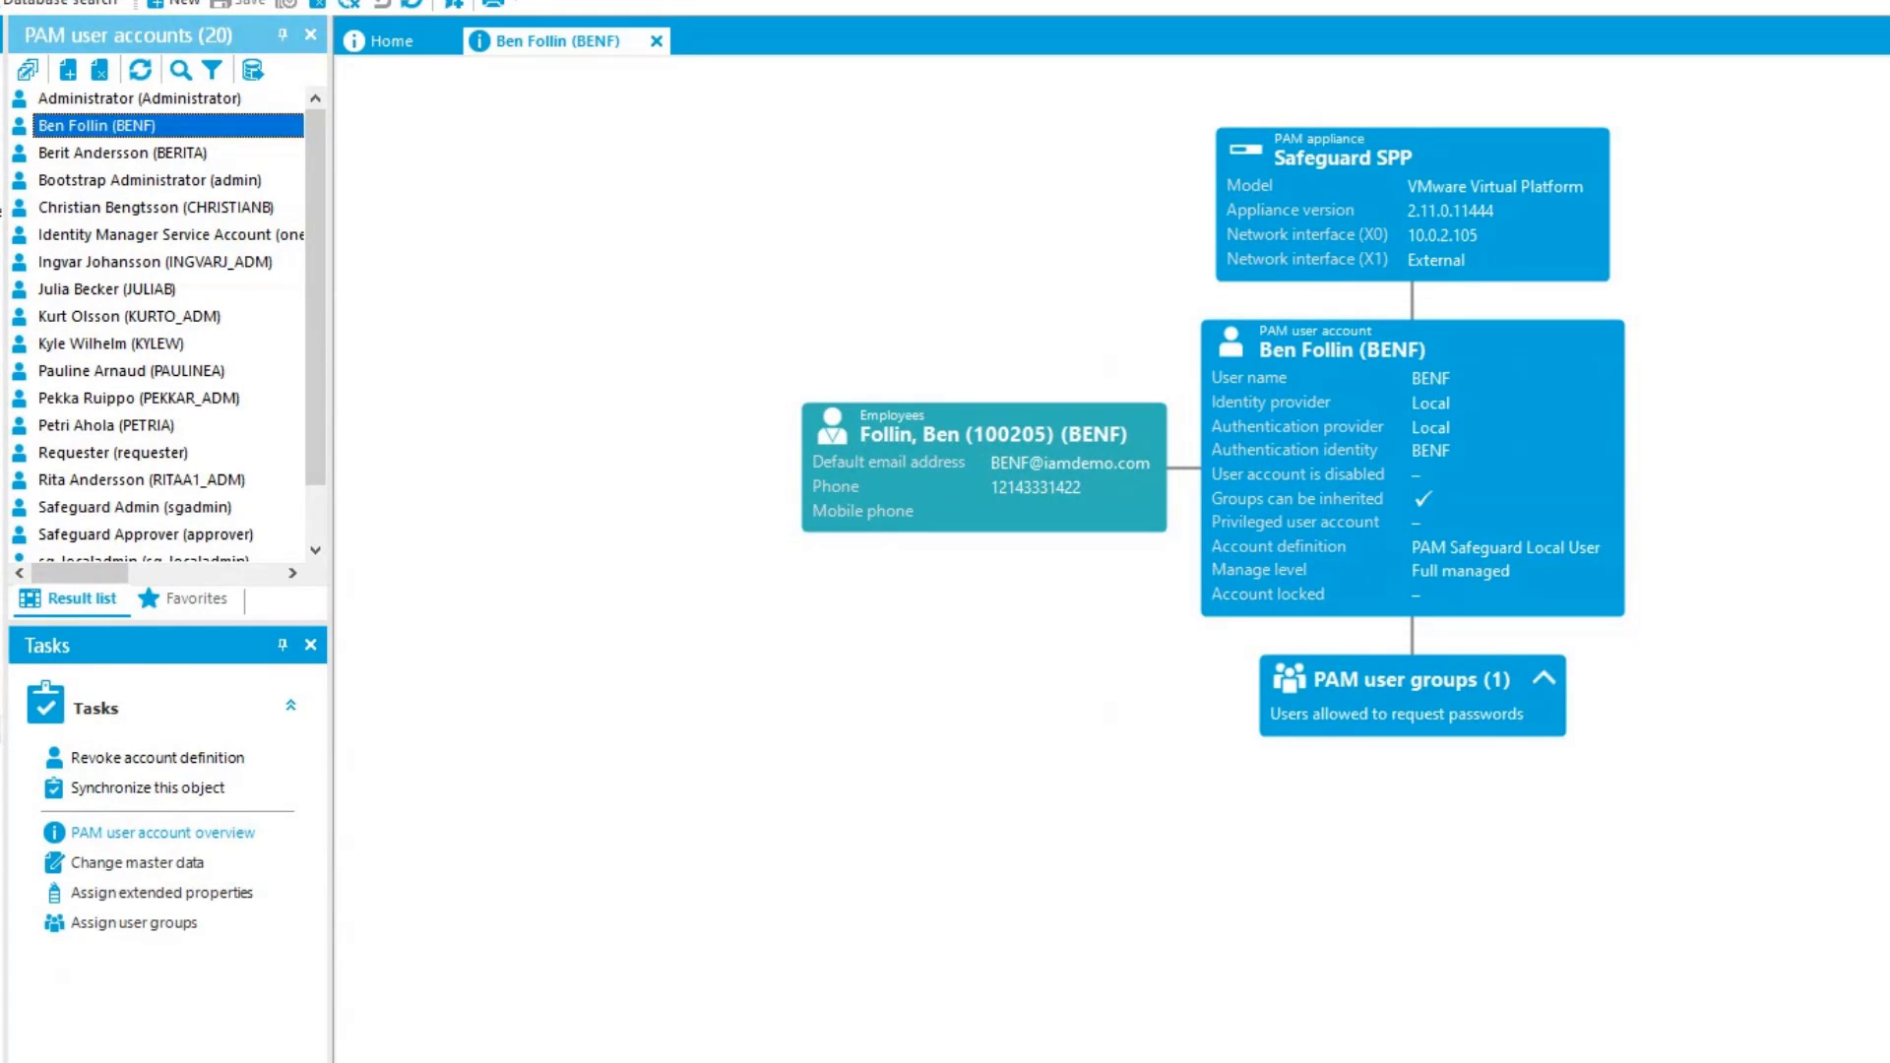
Switch to Safeguard, reload the employee's user entry by reselecting it, and examine its user groups and general details
{"action": "left_click", "coordinate": [629, 1061]}
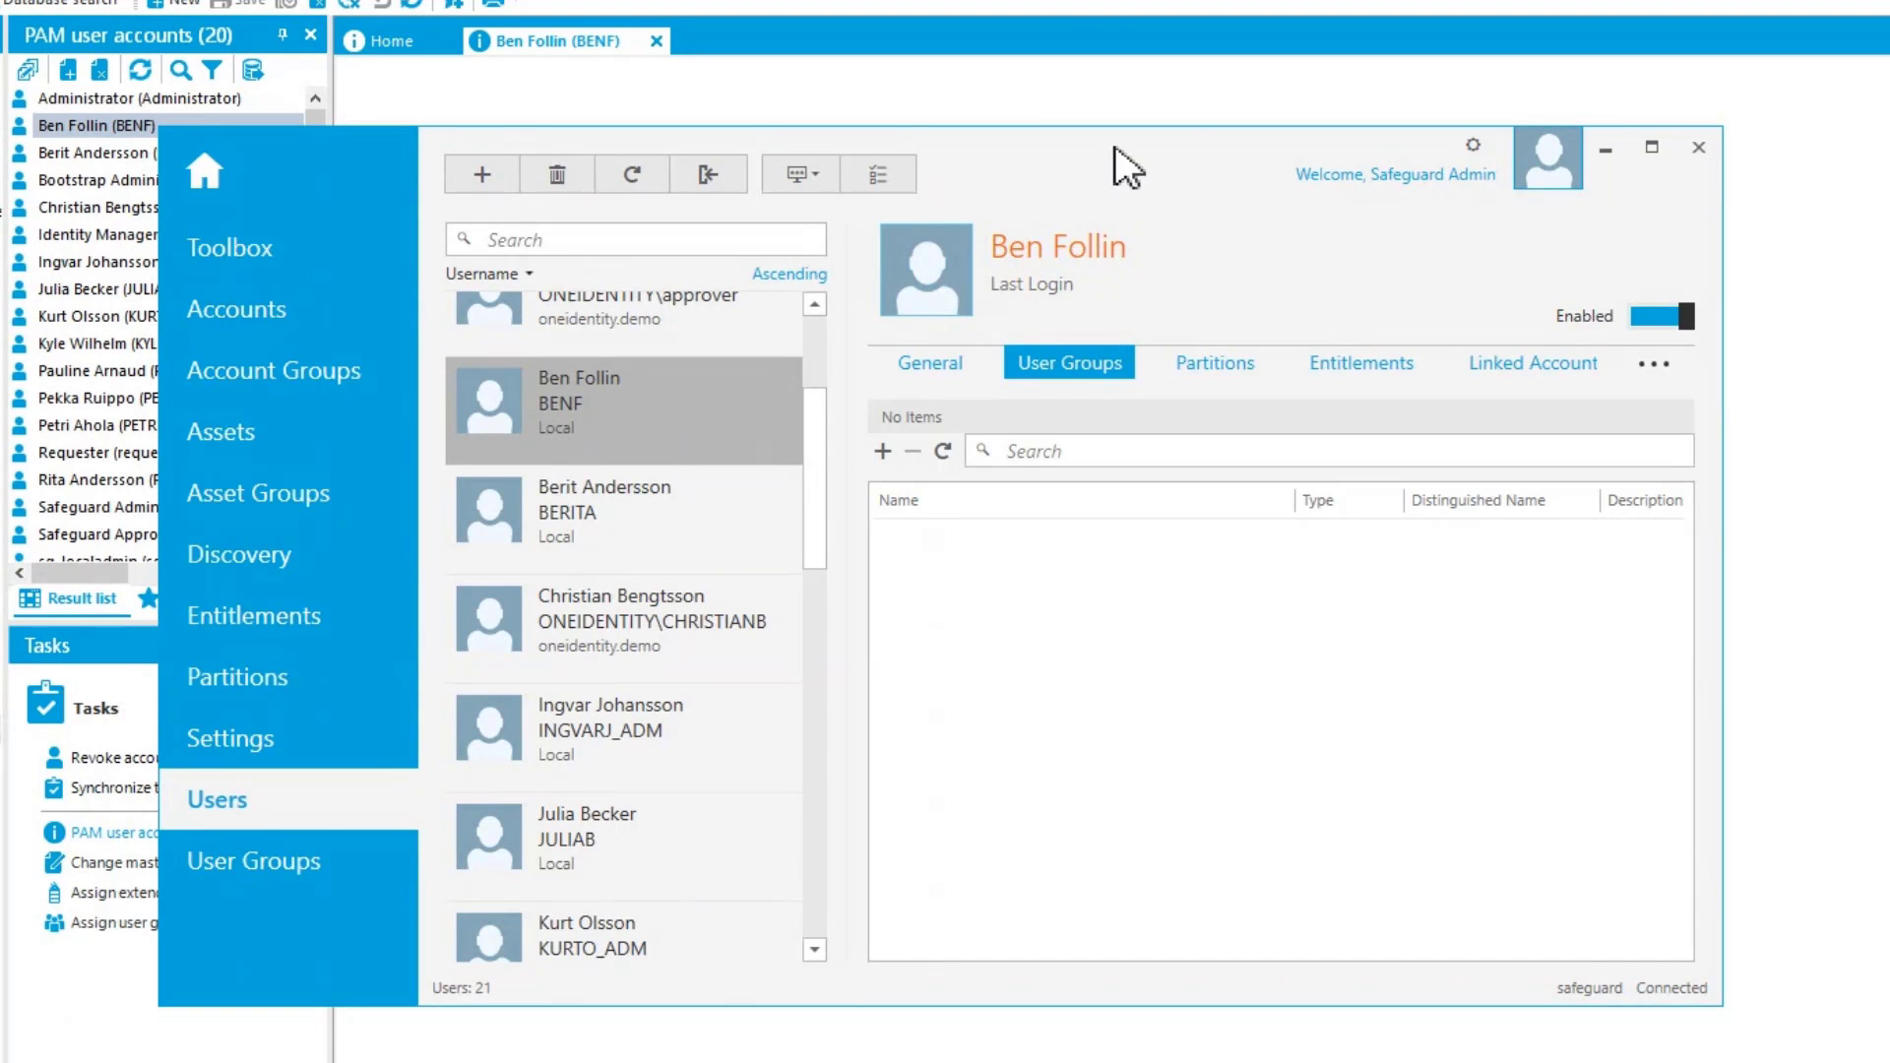
{"action": "left_click_drag", "start_coordinate": [1113, 148], "coordinate": [1167, 145]}
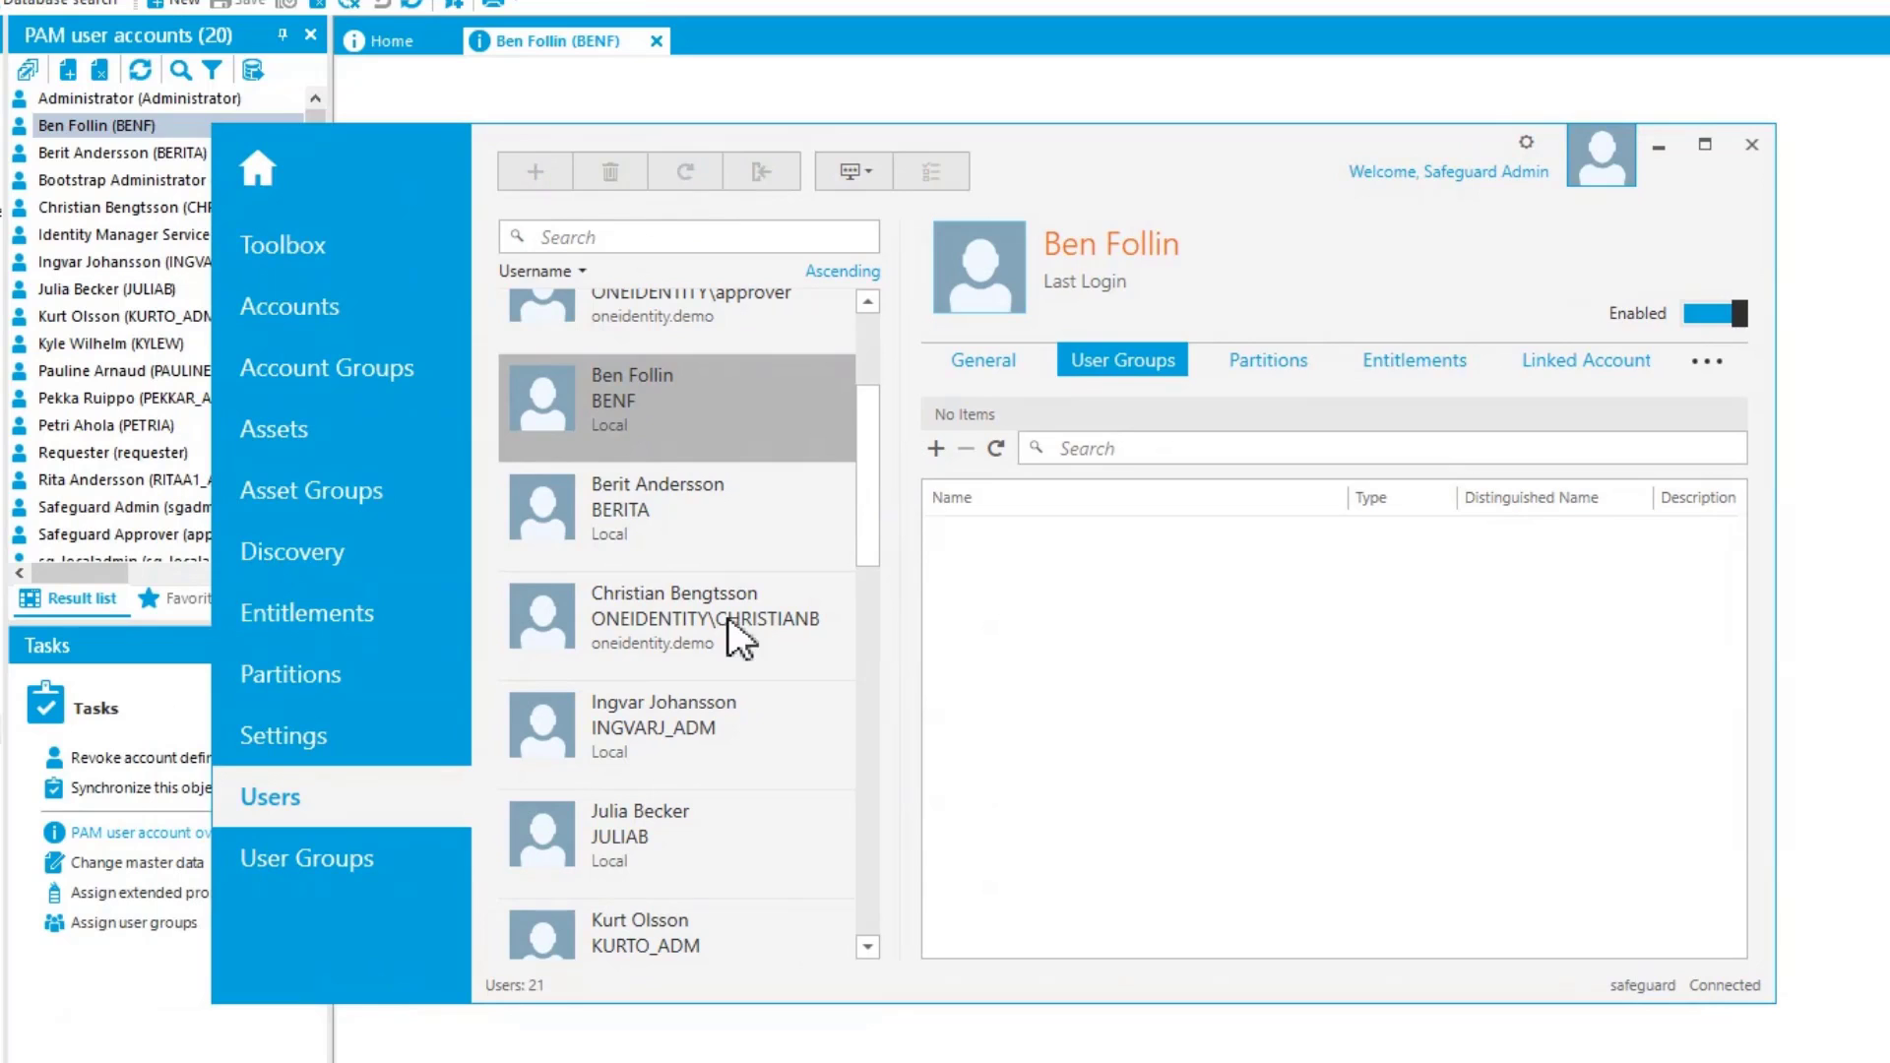
{"action": "left_click", "coordinate": [630, 584]}
{"action": "left_click", "coordinate": [638, 508]}
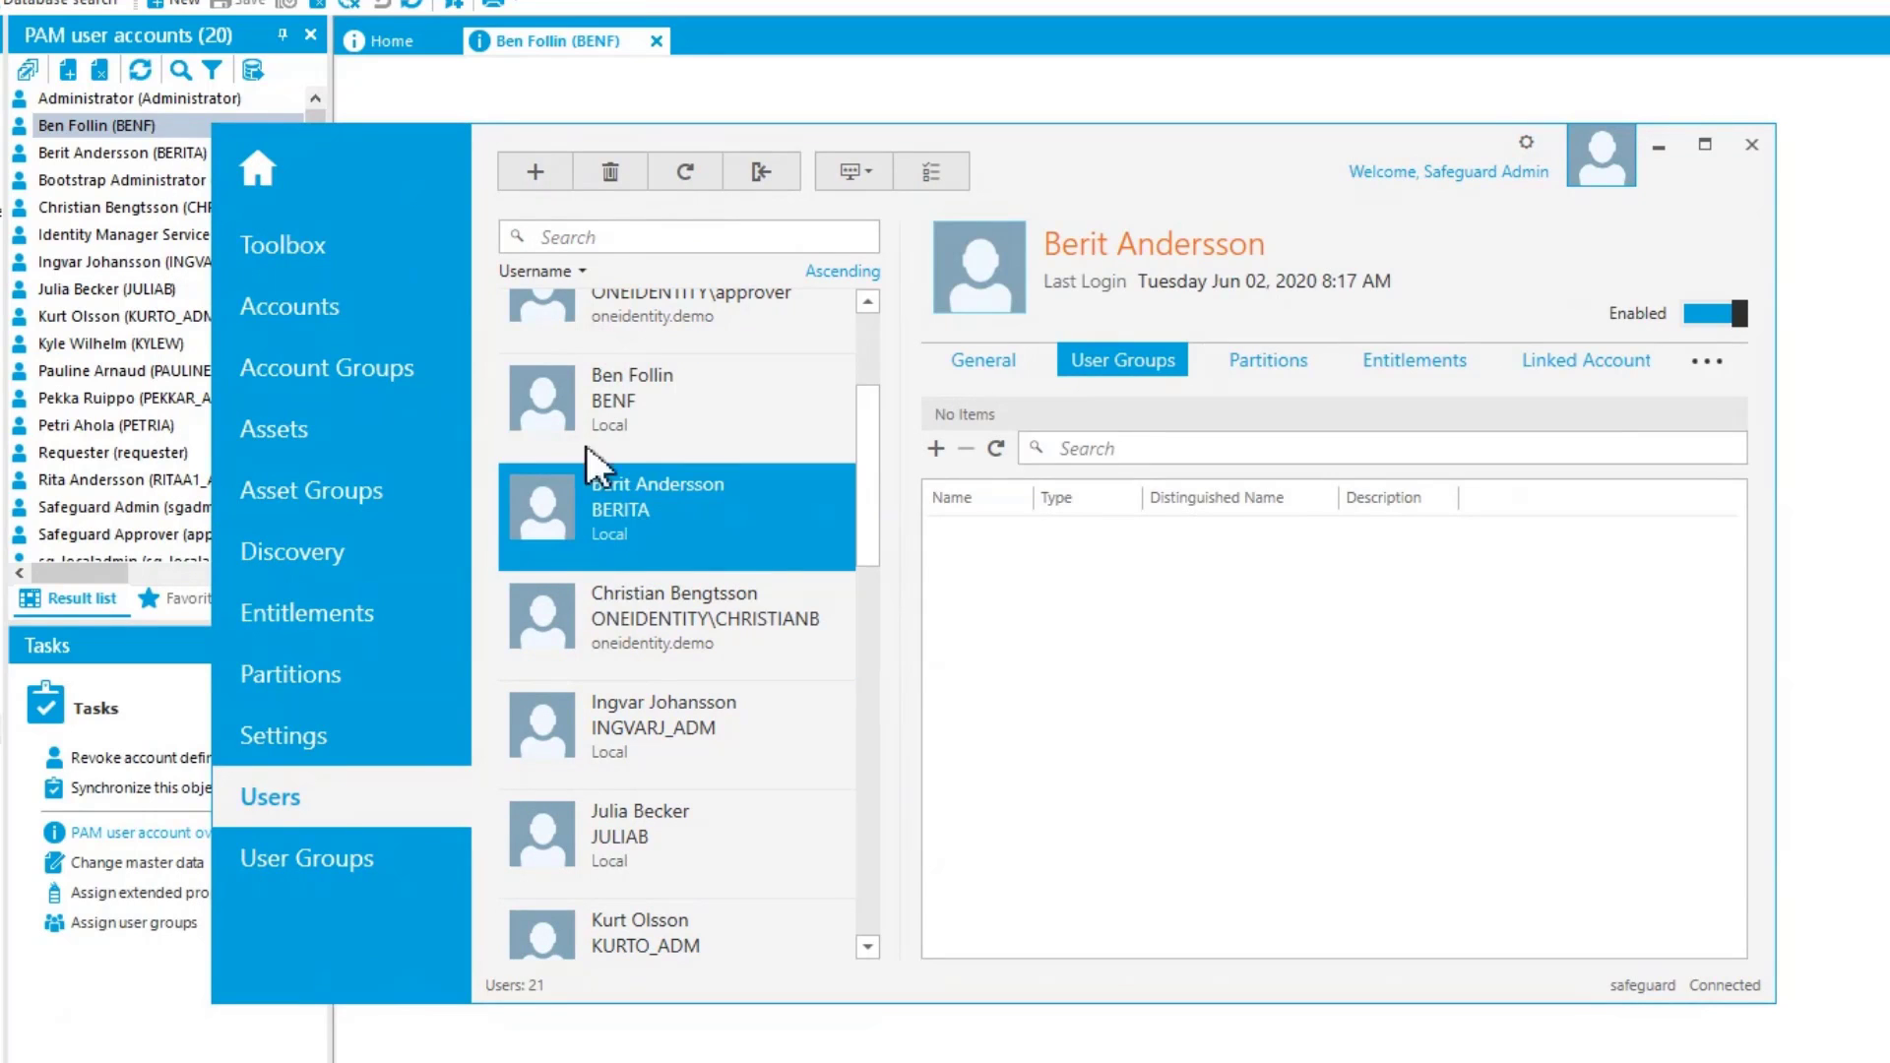
{"action": "left_click", "coordinate": [616, 381]}
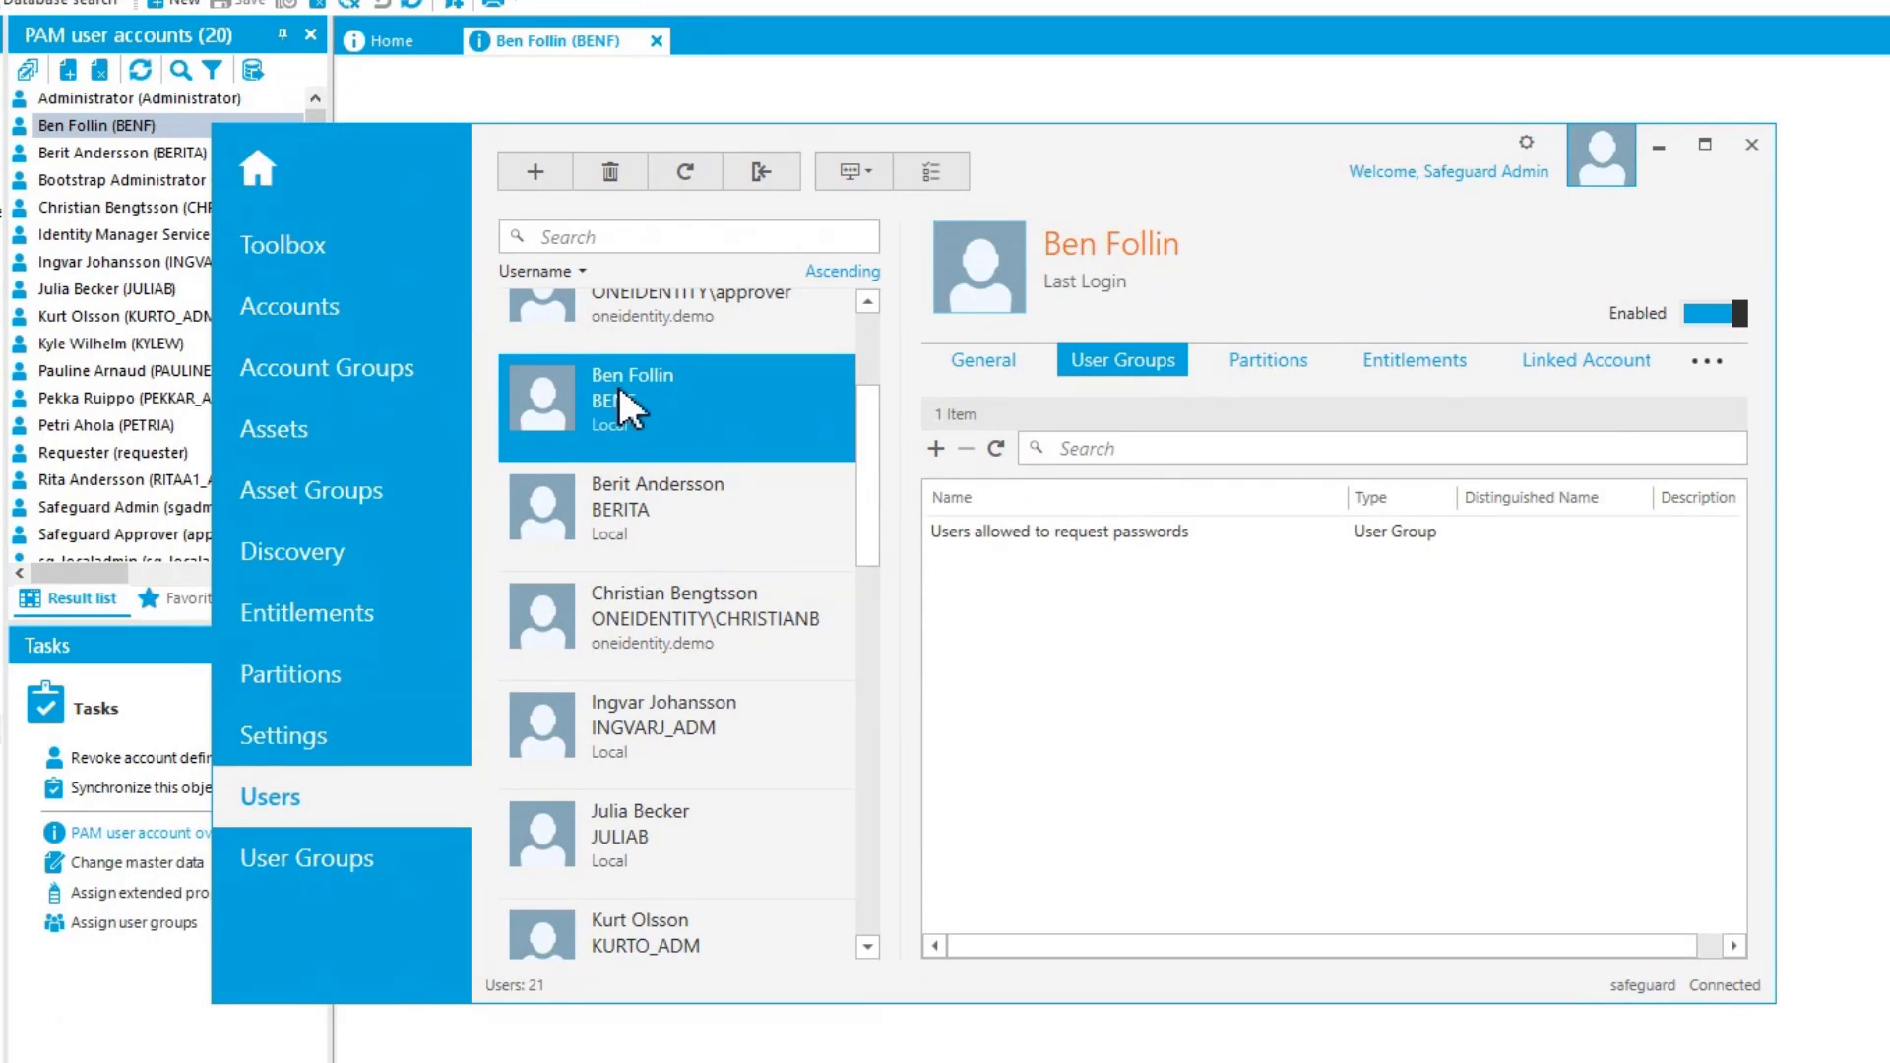
{"action": "left_click", "coordinate": [975, 364]}
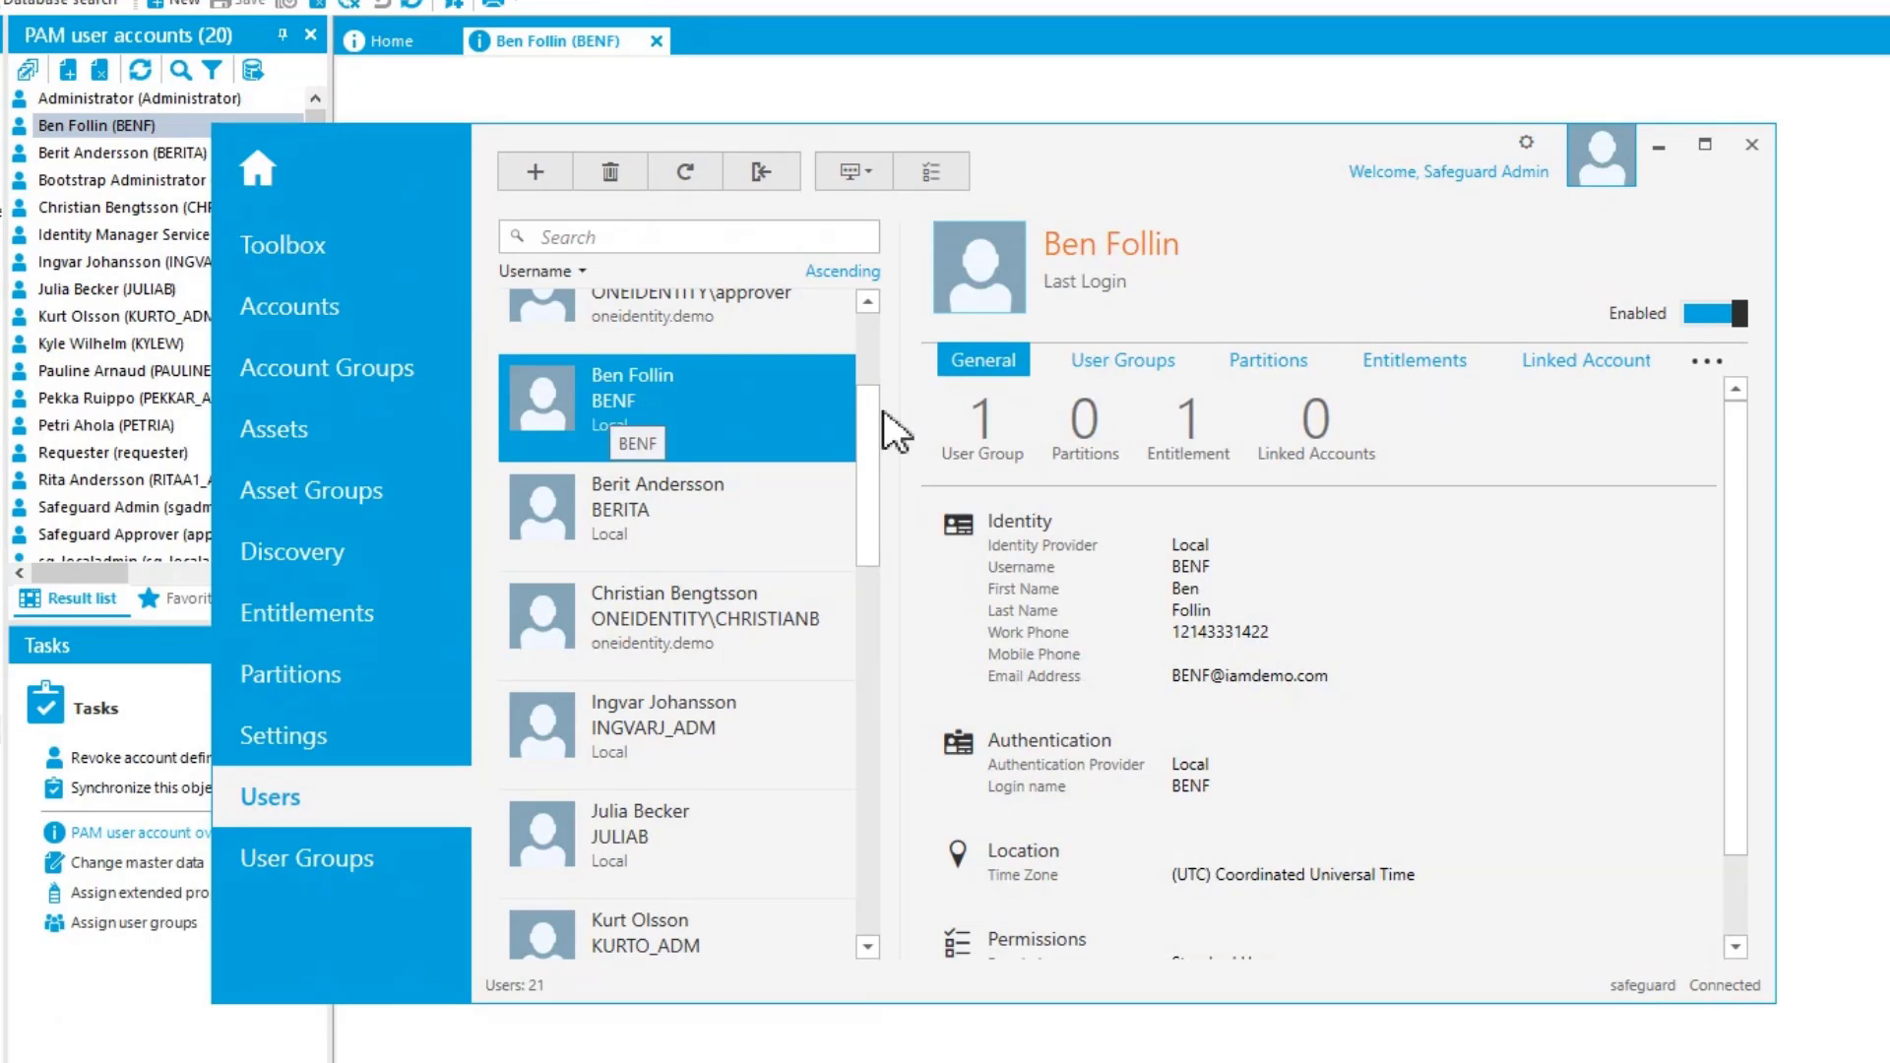
{"action": "left_click", "coordinate": [1164, 384]}
{"action": "left_click", "coordinate": [960, 533]}
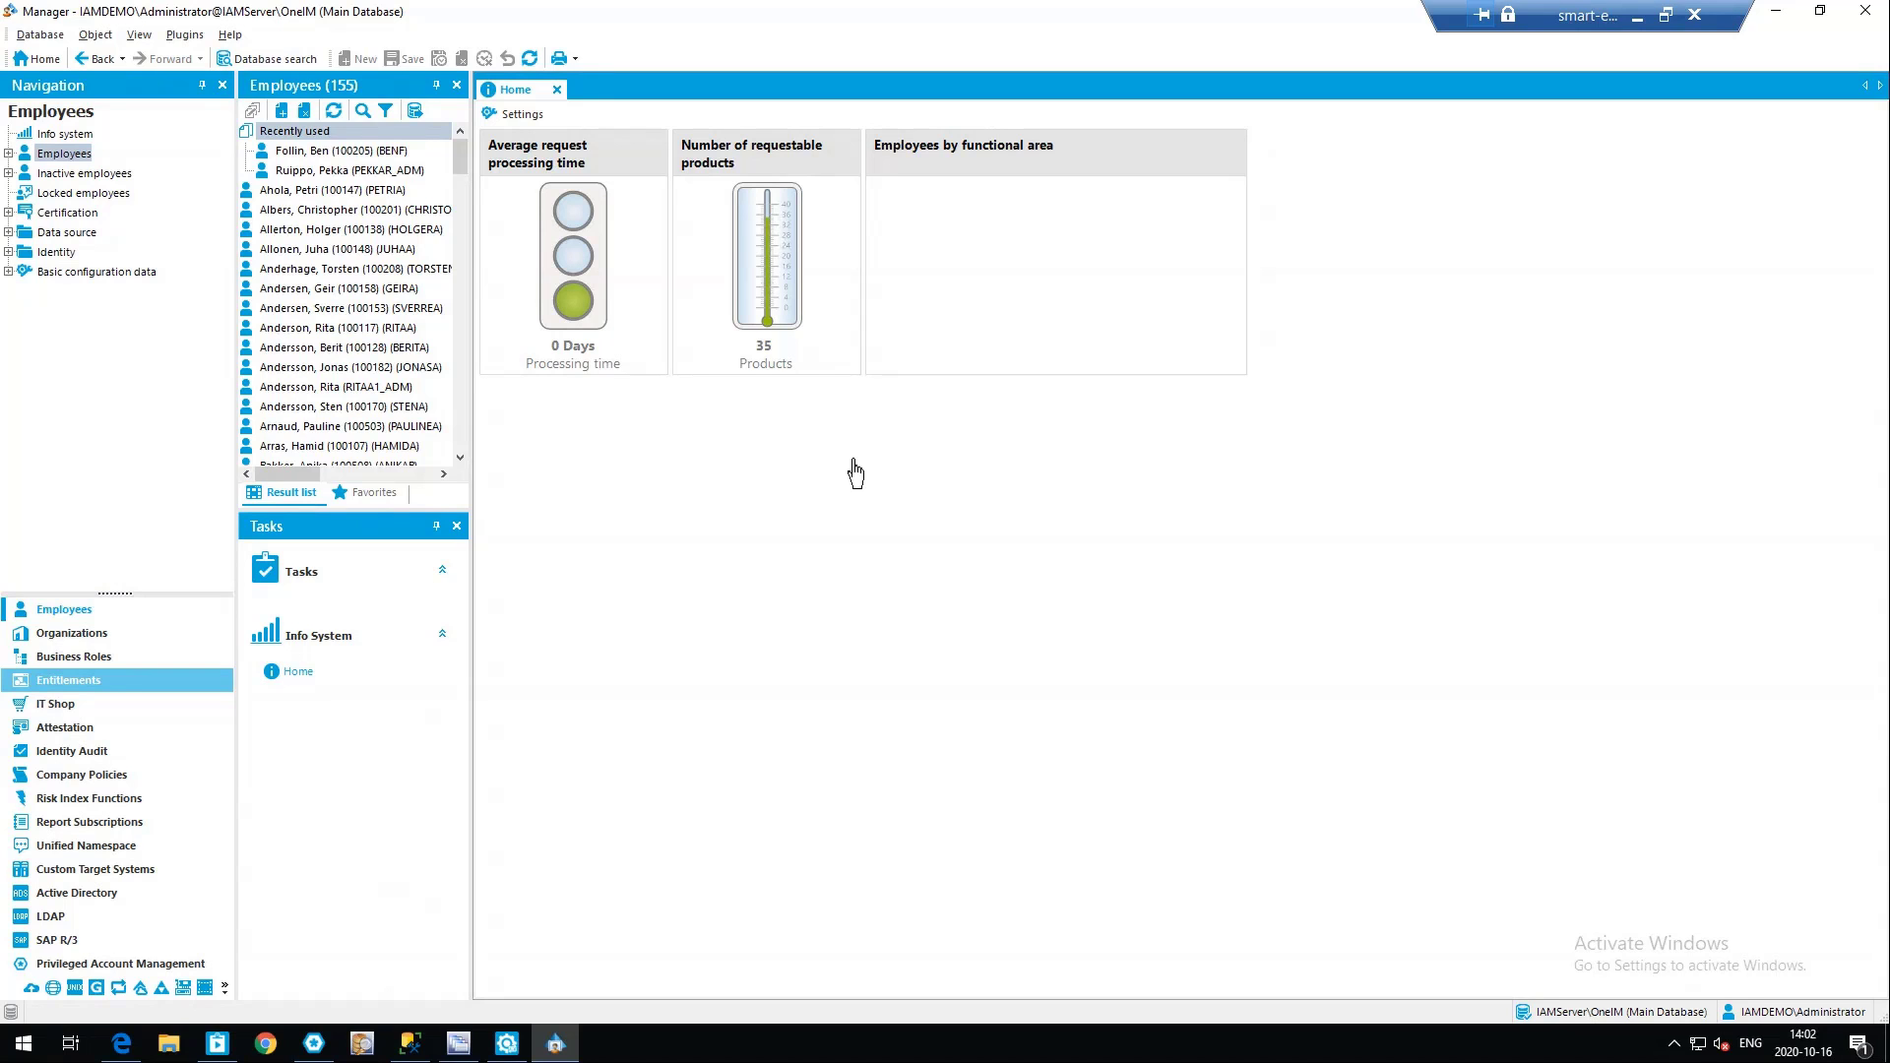
Open the IT operating data mapping of the PAM Safeguard Local User account definition in the Manager and inspect the PAGUser.AdminRoles mapping
{"action": "left_click", "coordinate": [144, 965]}
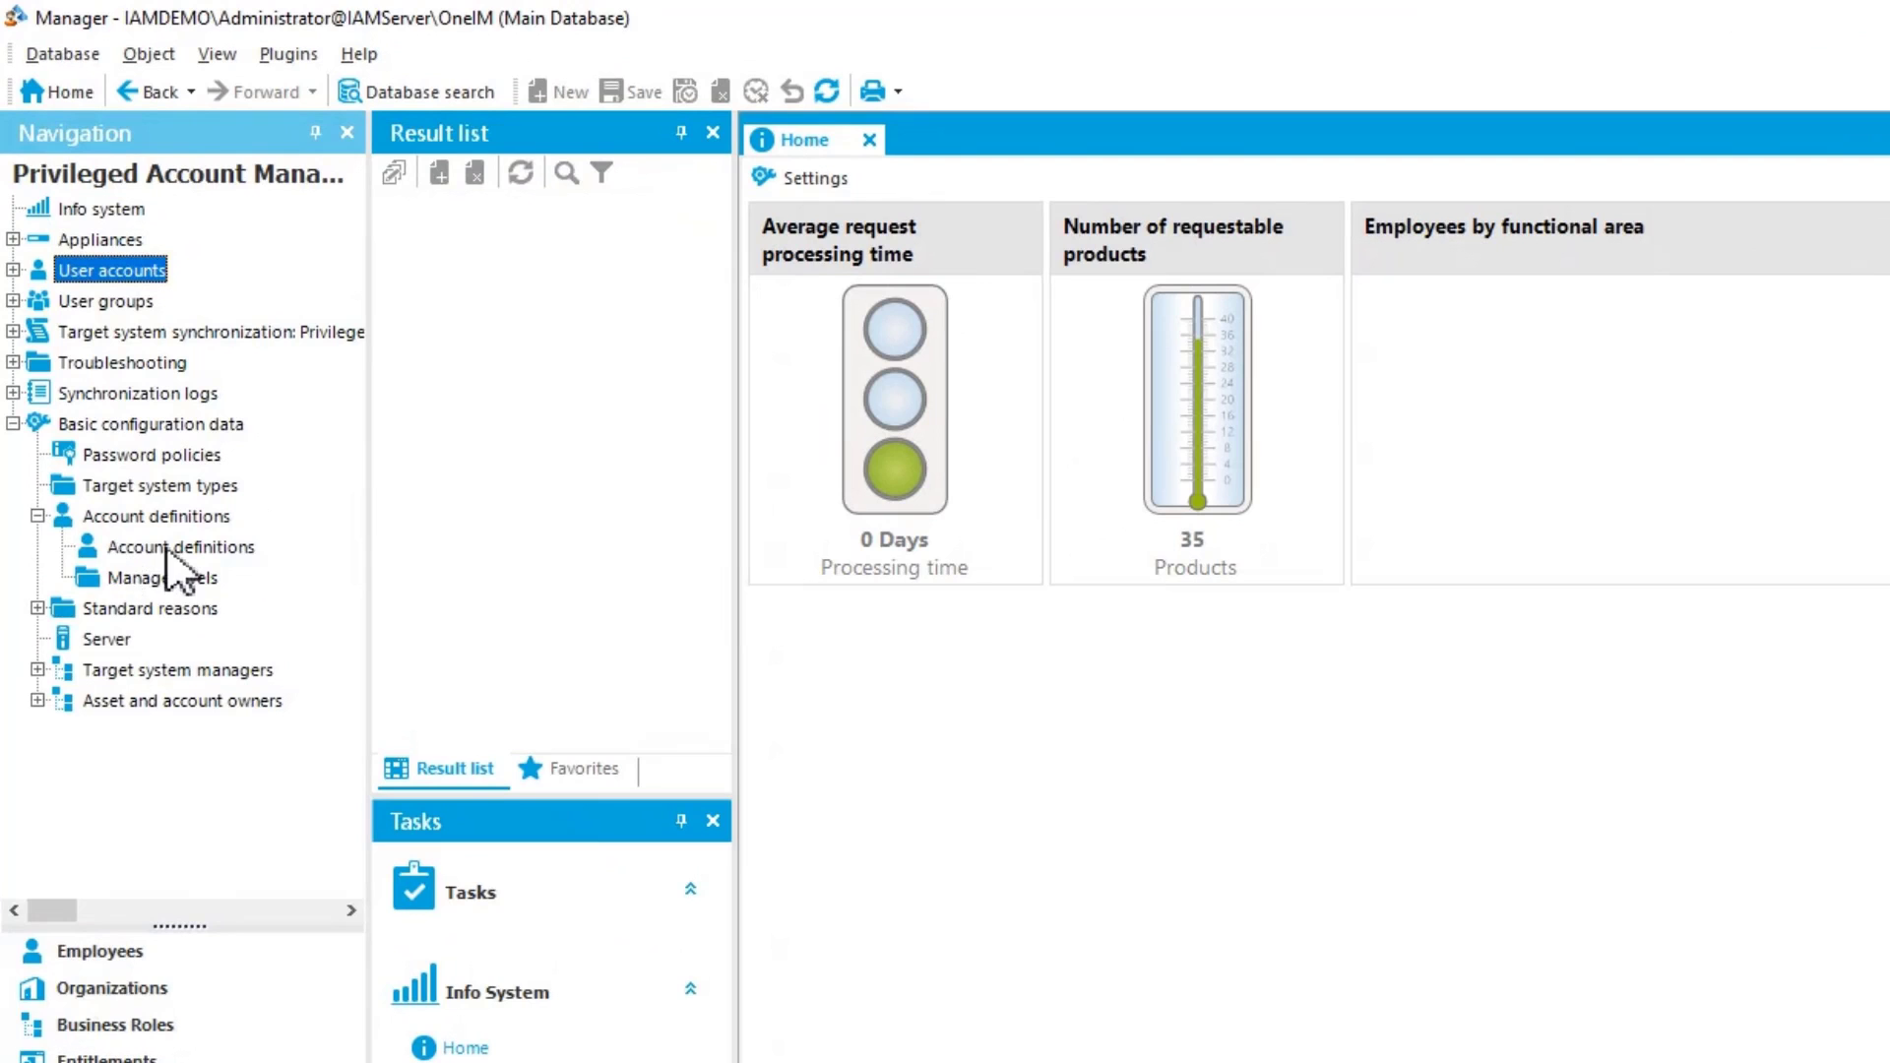
{"action": "left_click", "coordinate": [172, 547]}
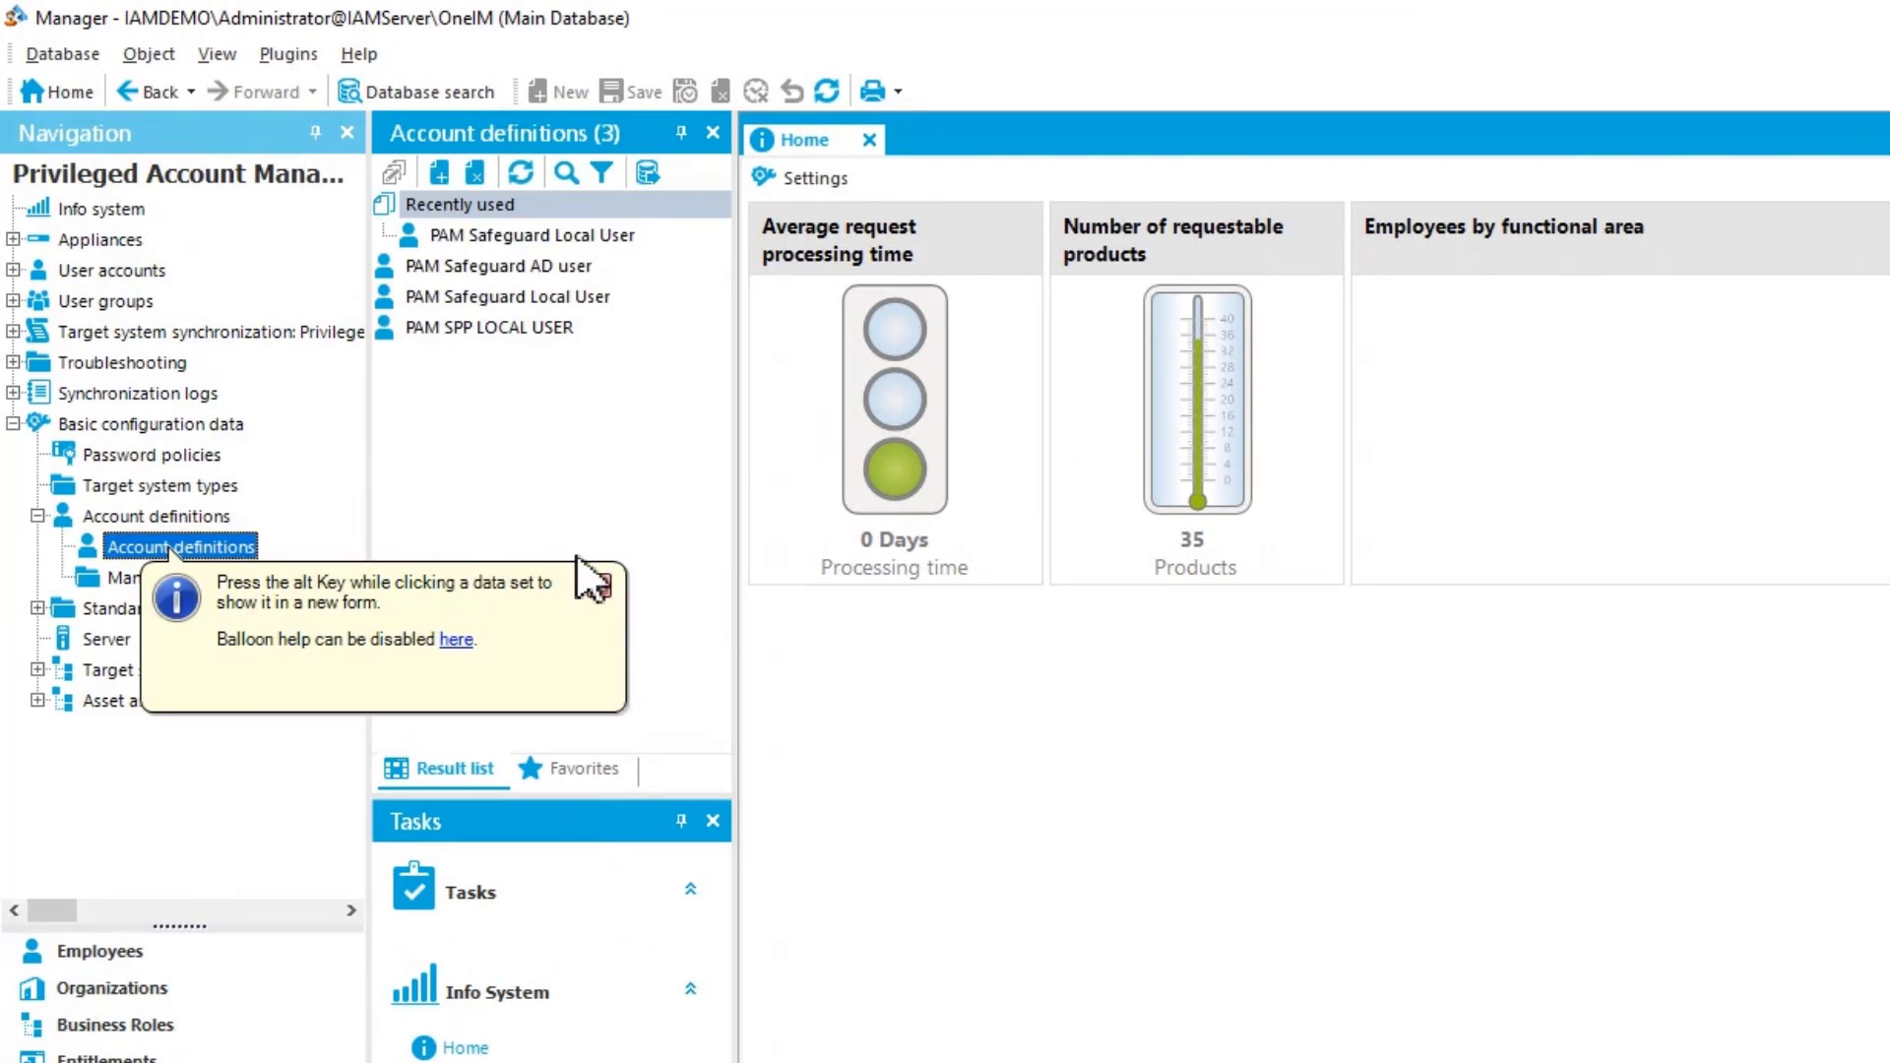
{"action": "left_click", "coordinate": [554, 235]}
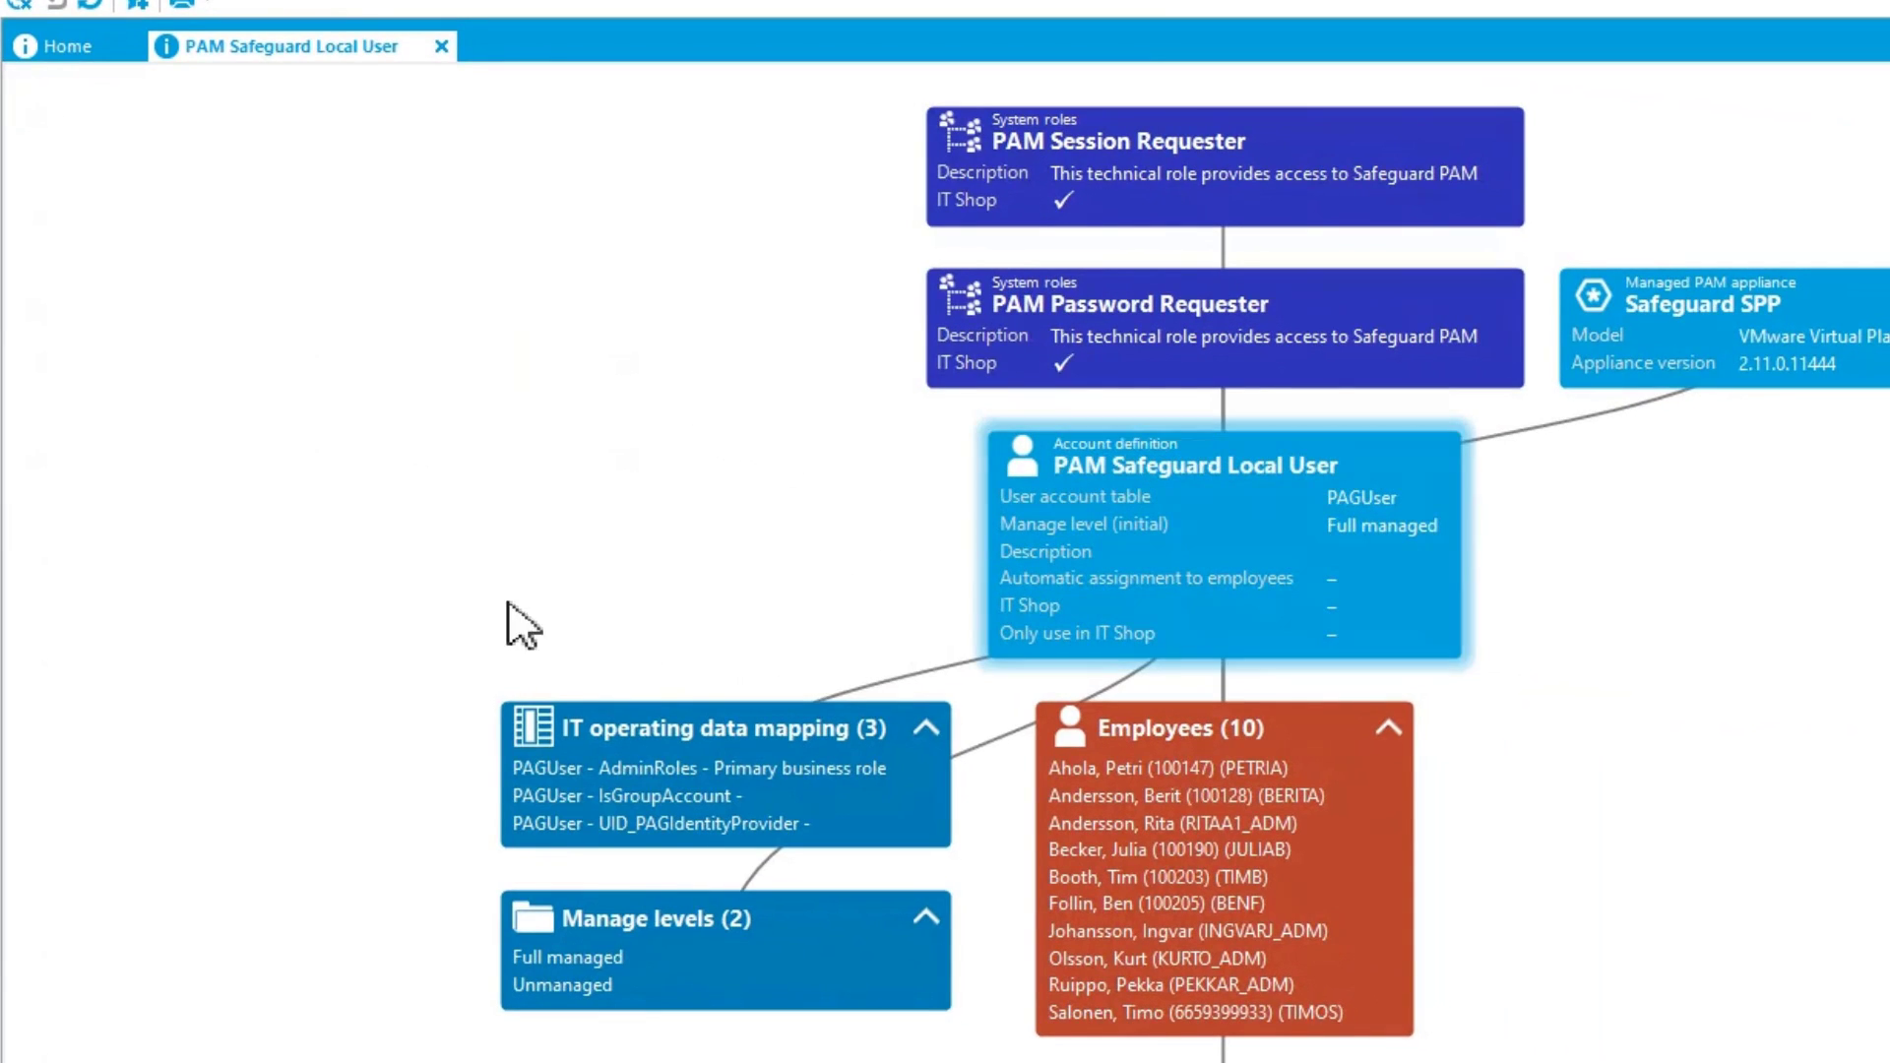
{"action": "double_click", "coordinate": [718, 727]}
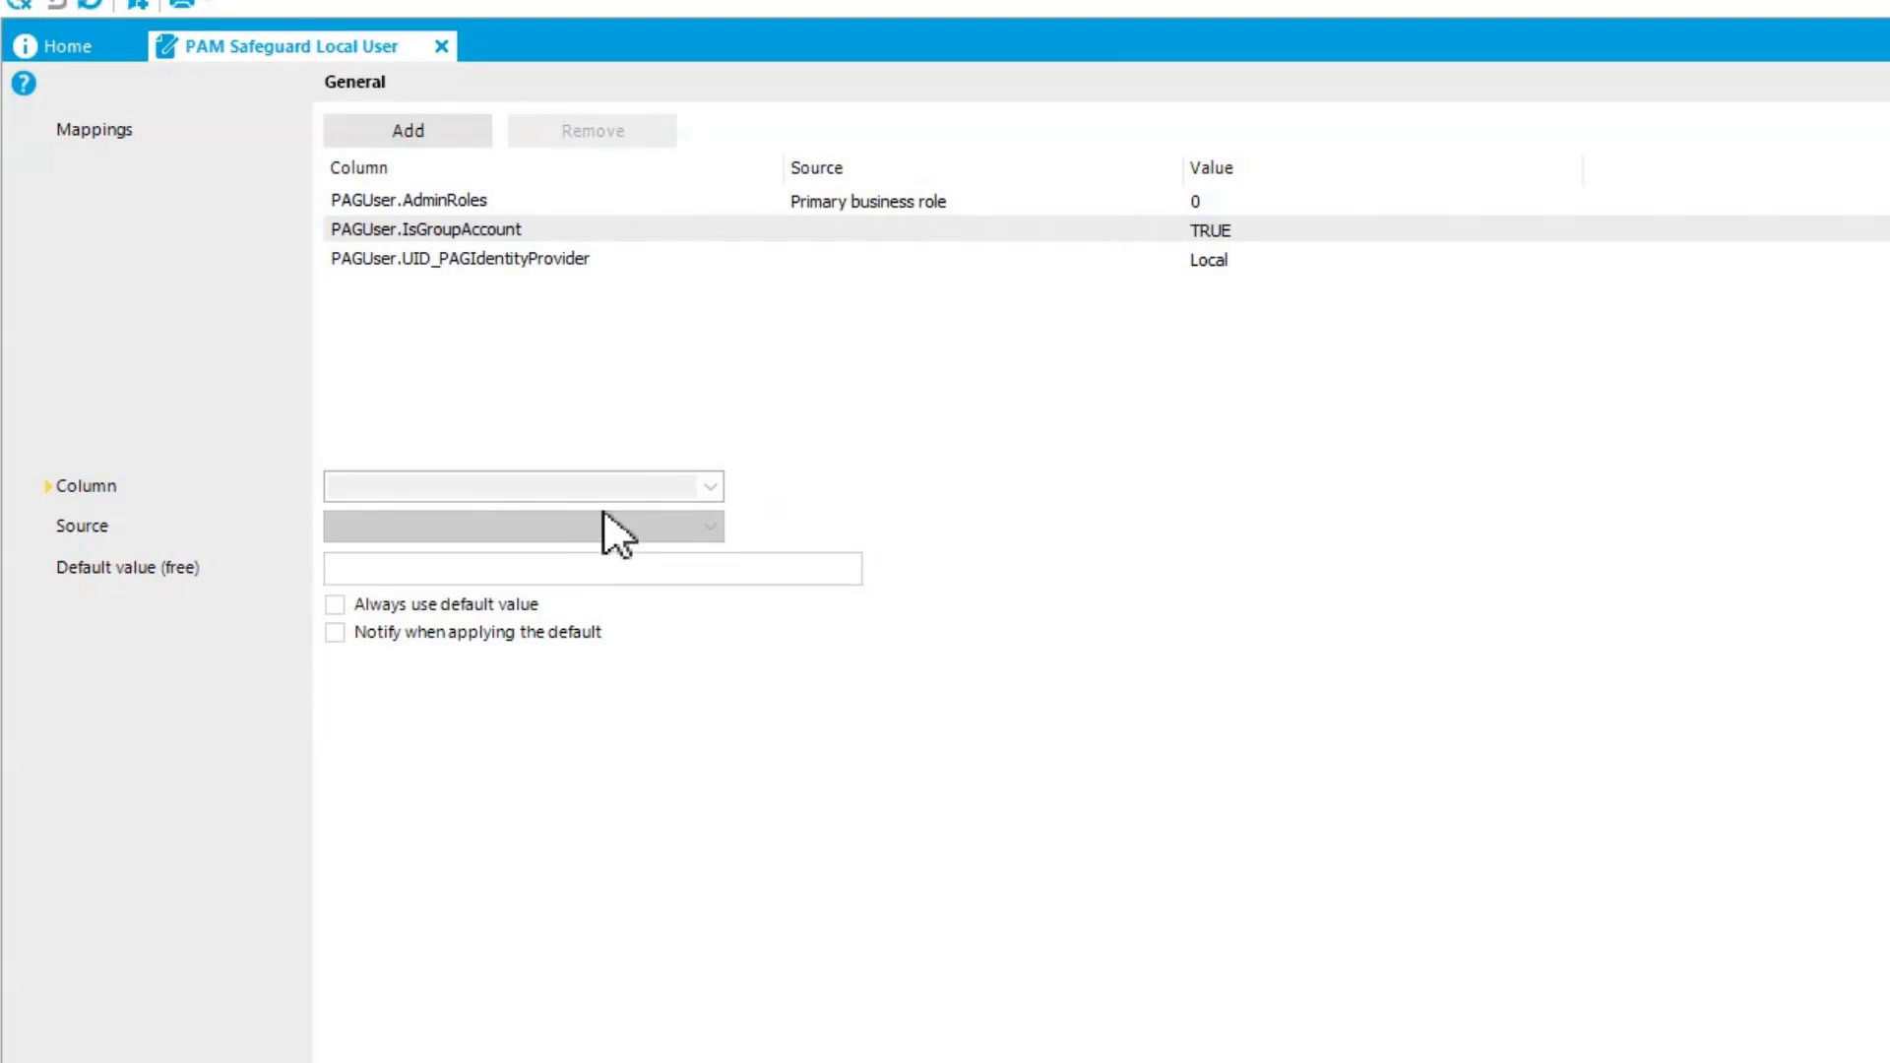
{"action": "left_click", "coordinate": [411, 201]}
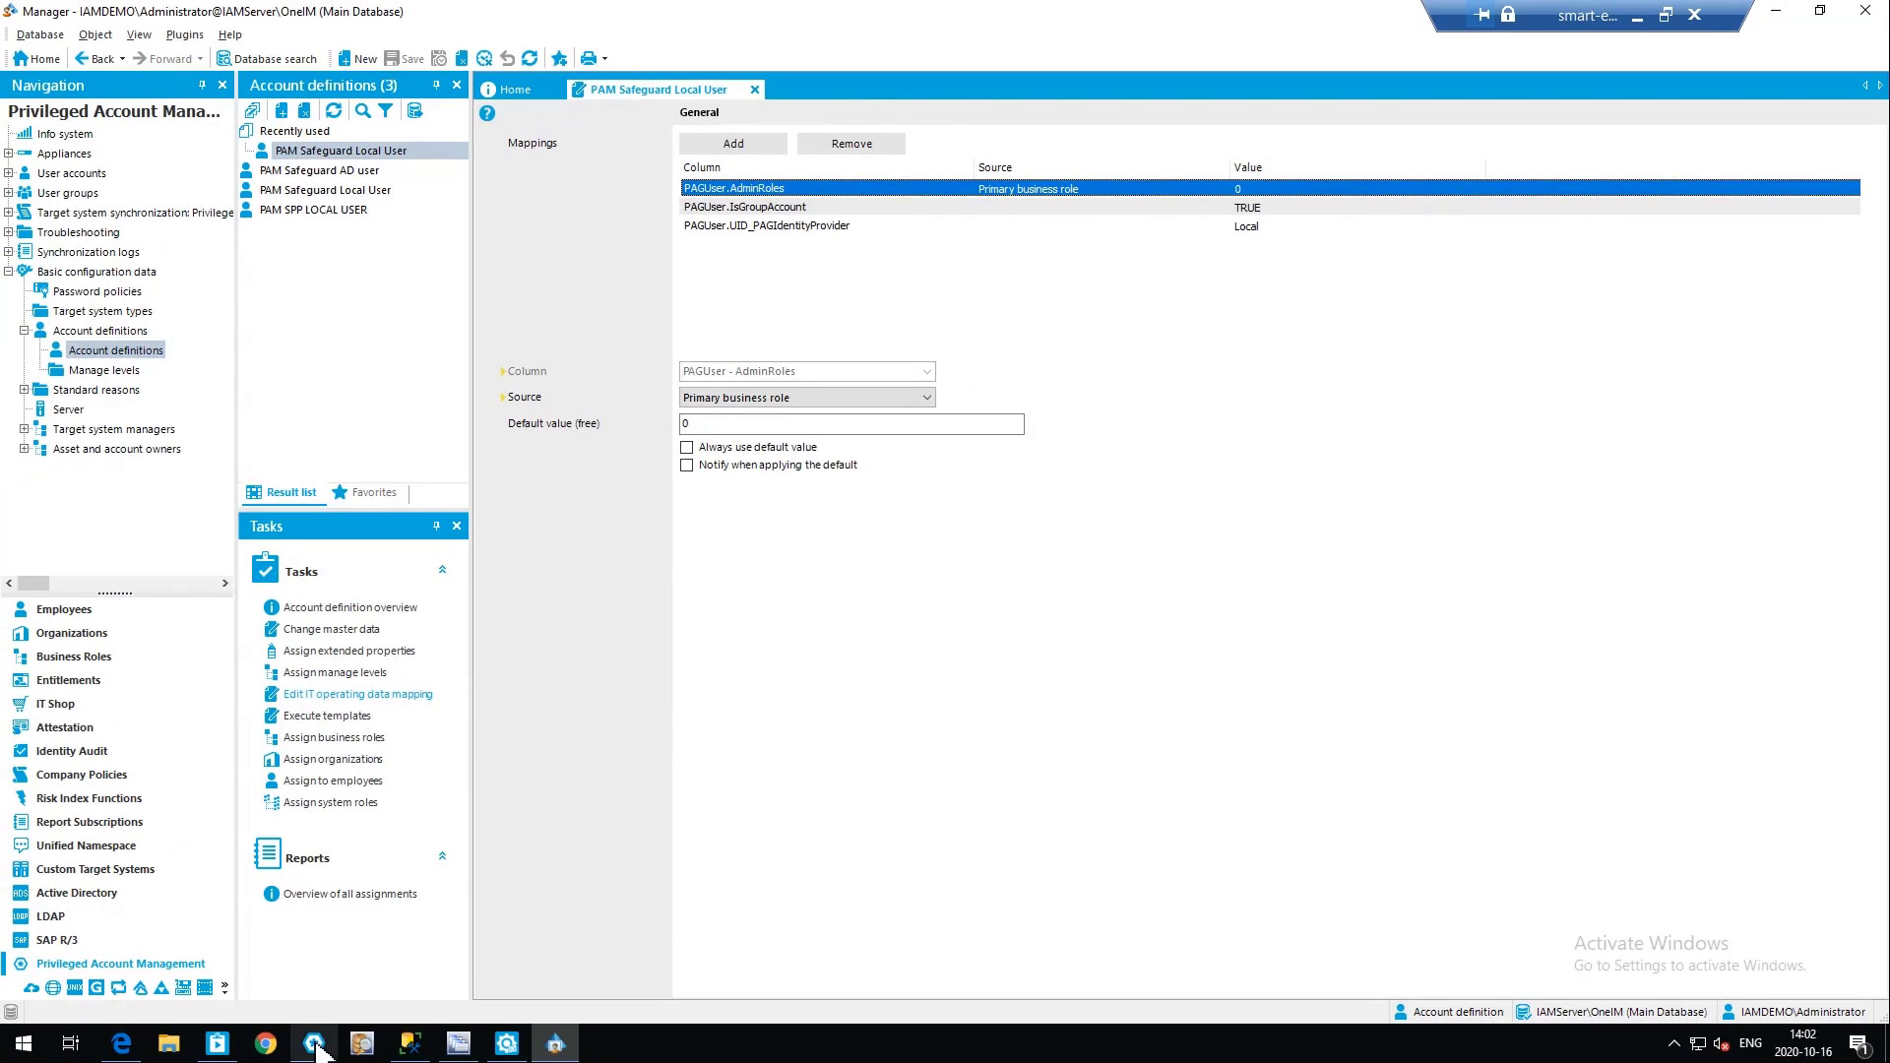
Switch to Safeguard, examine the permissions in the employee's user details, and close them without changes
{"action": "left_click", "coordinate": [314, 1045]}
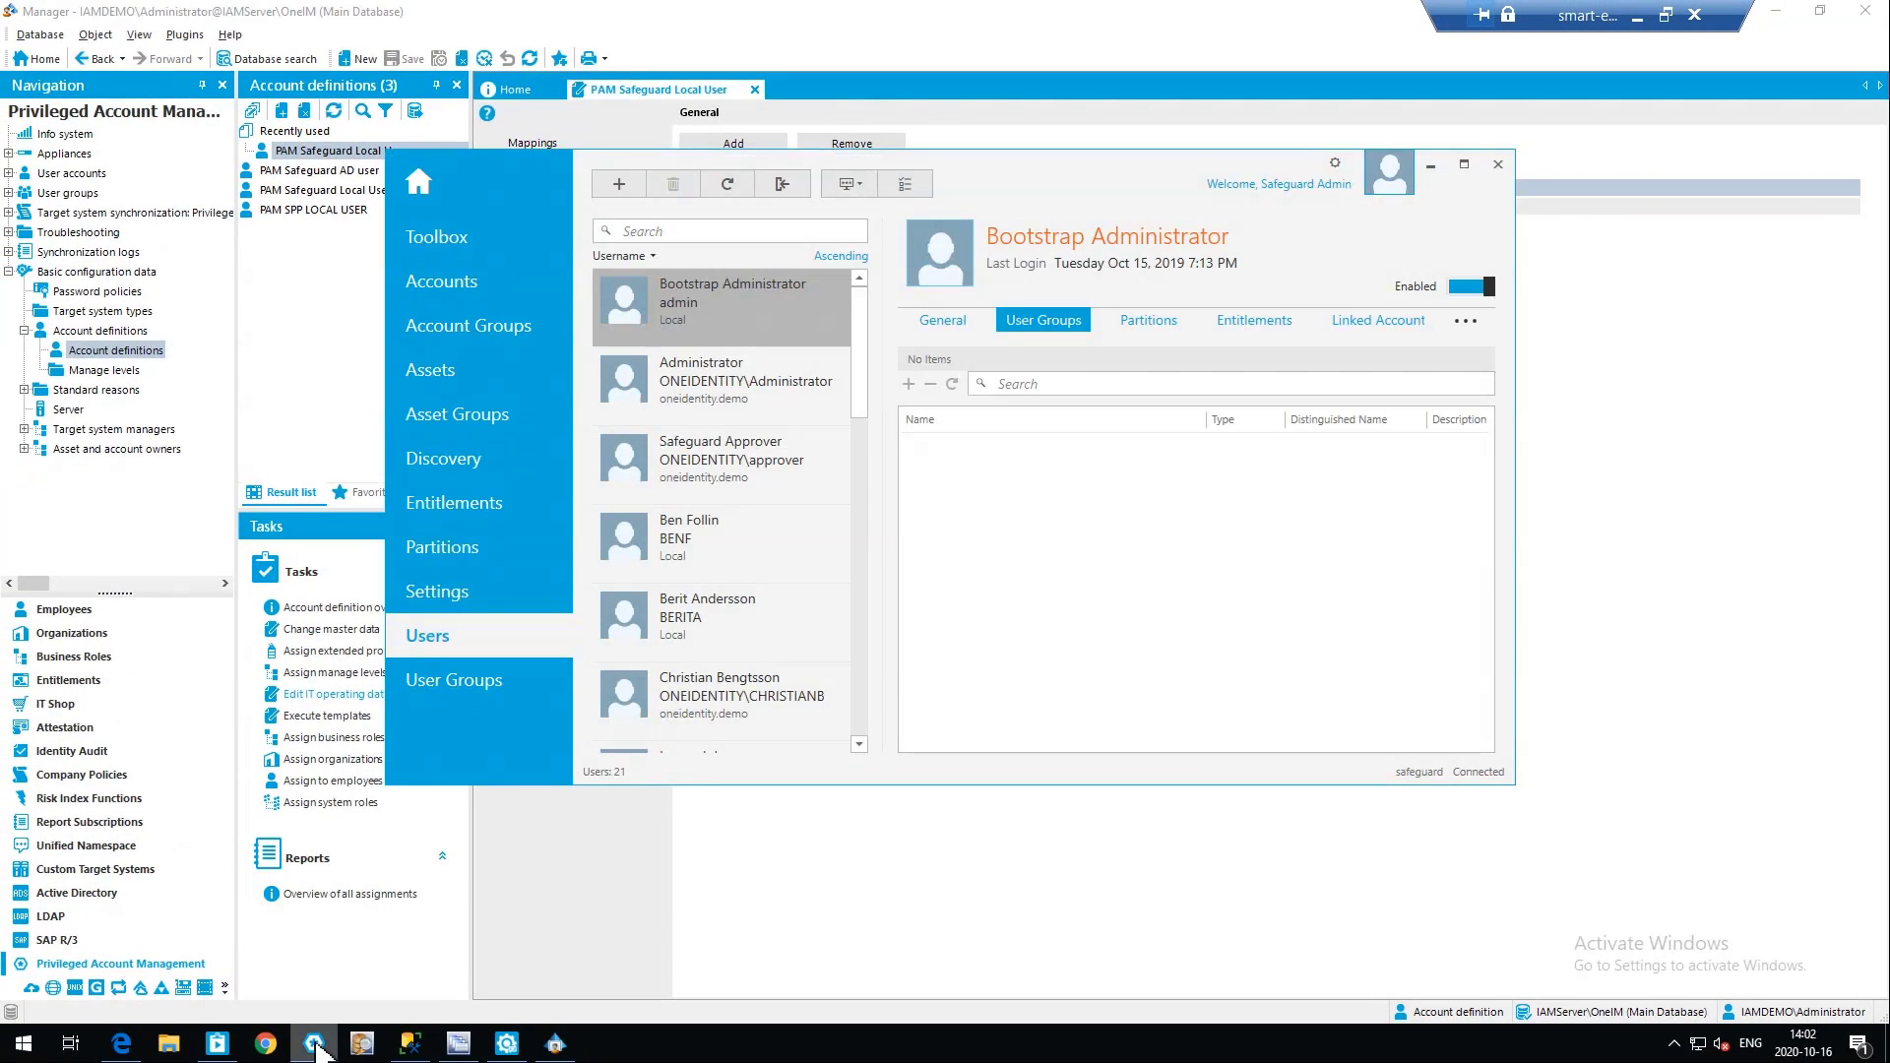
{"action": "left_click", "coordinate": [669, 552]}
{"action": "double_click", "coordinate": [645, 568]}
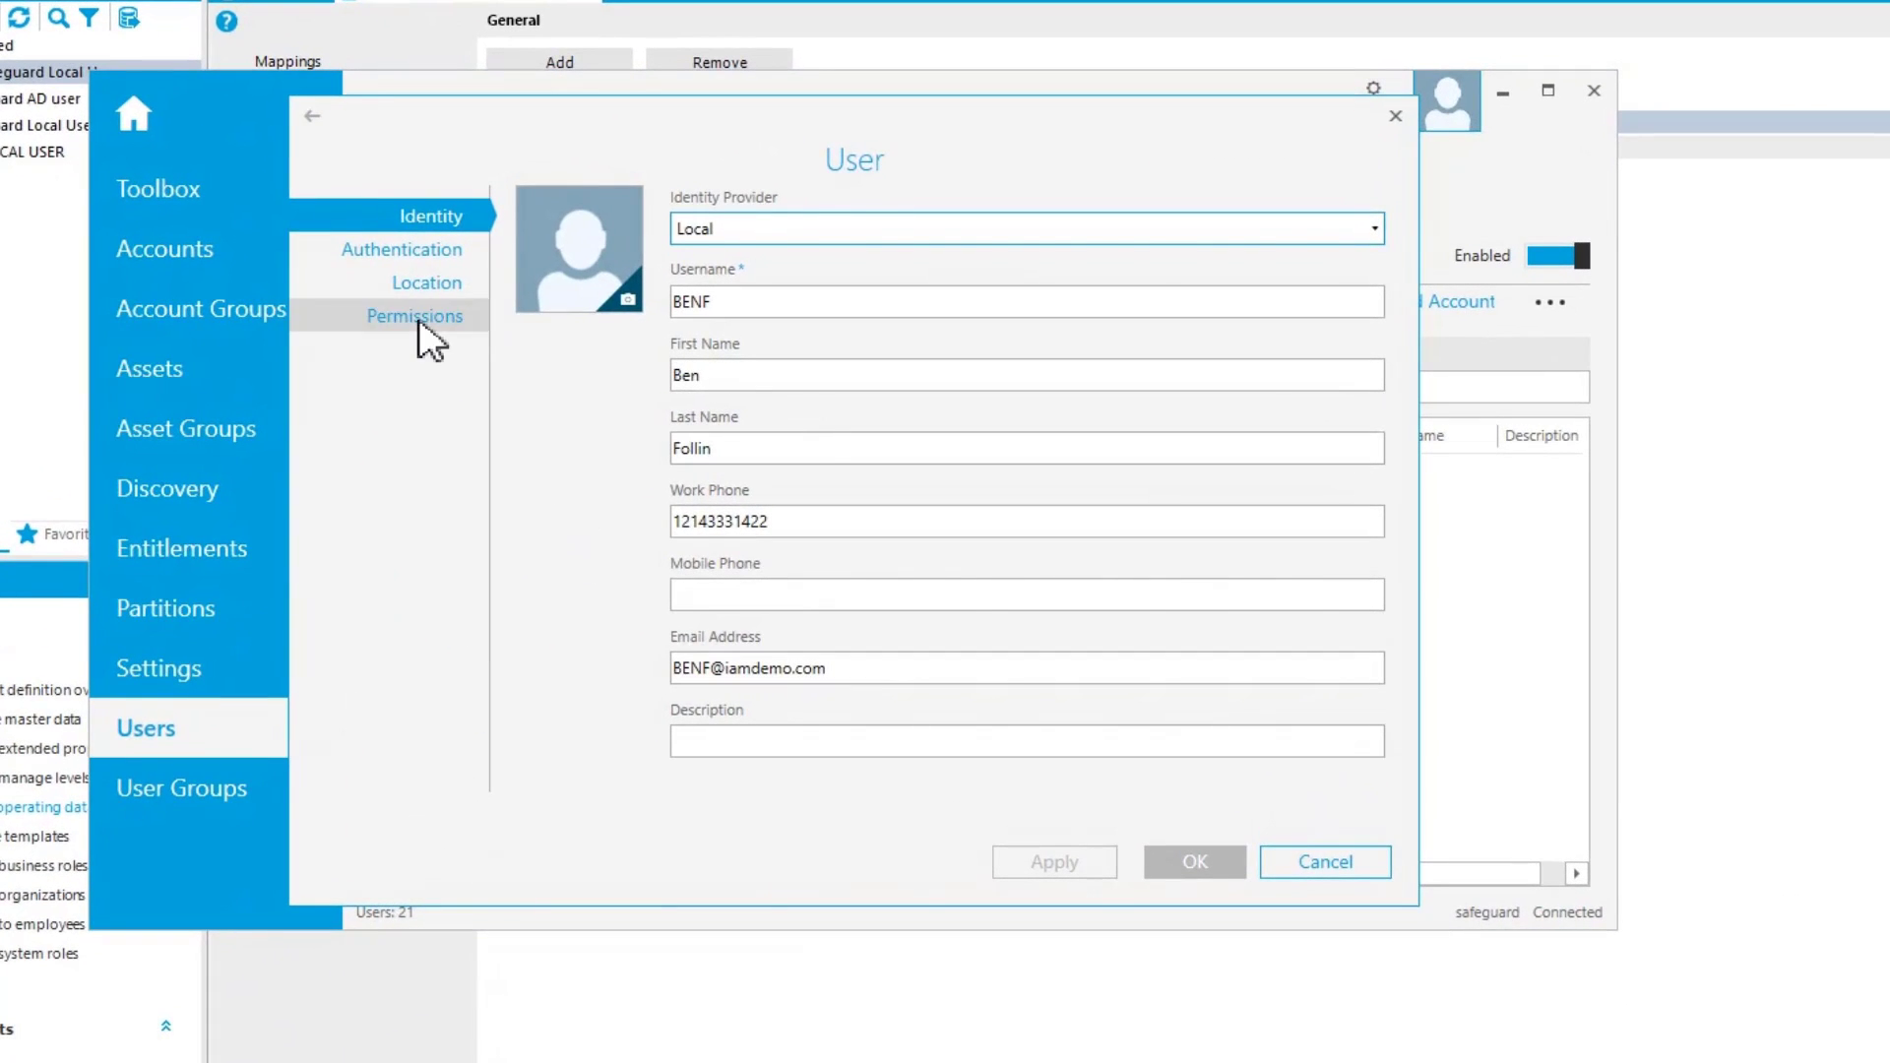
{"action": "left_click", "coordinate": [423, 317]}
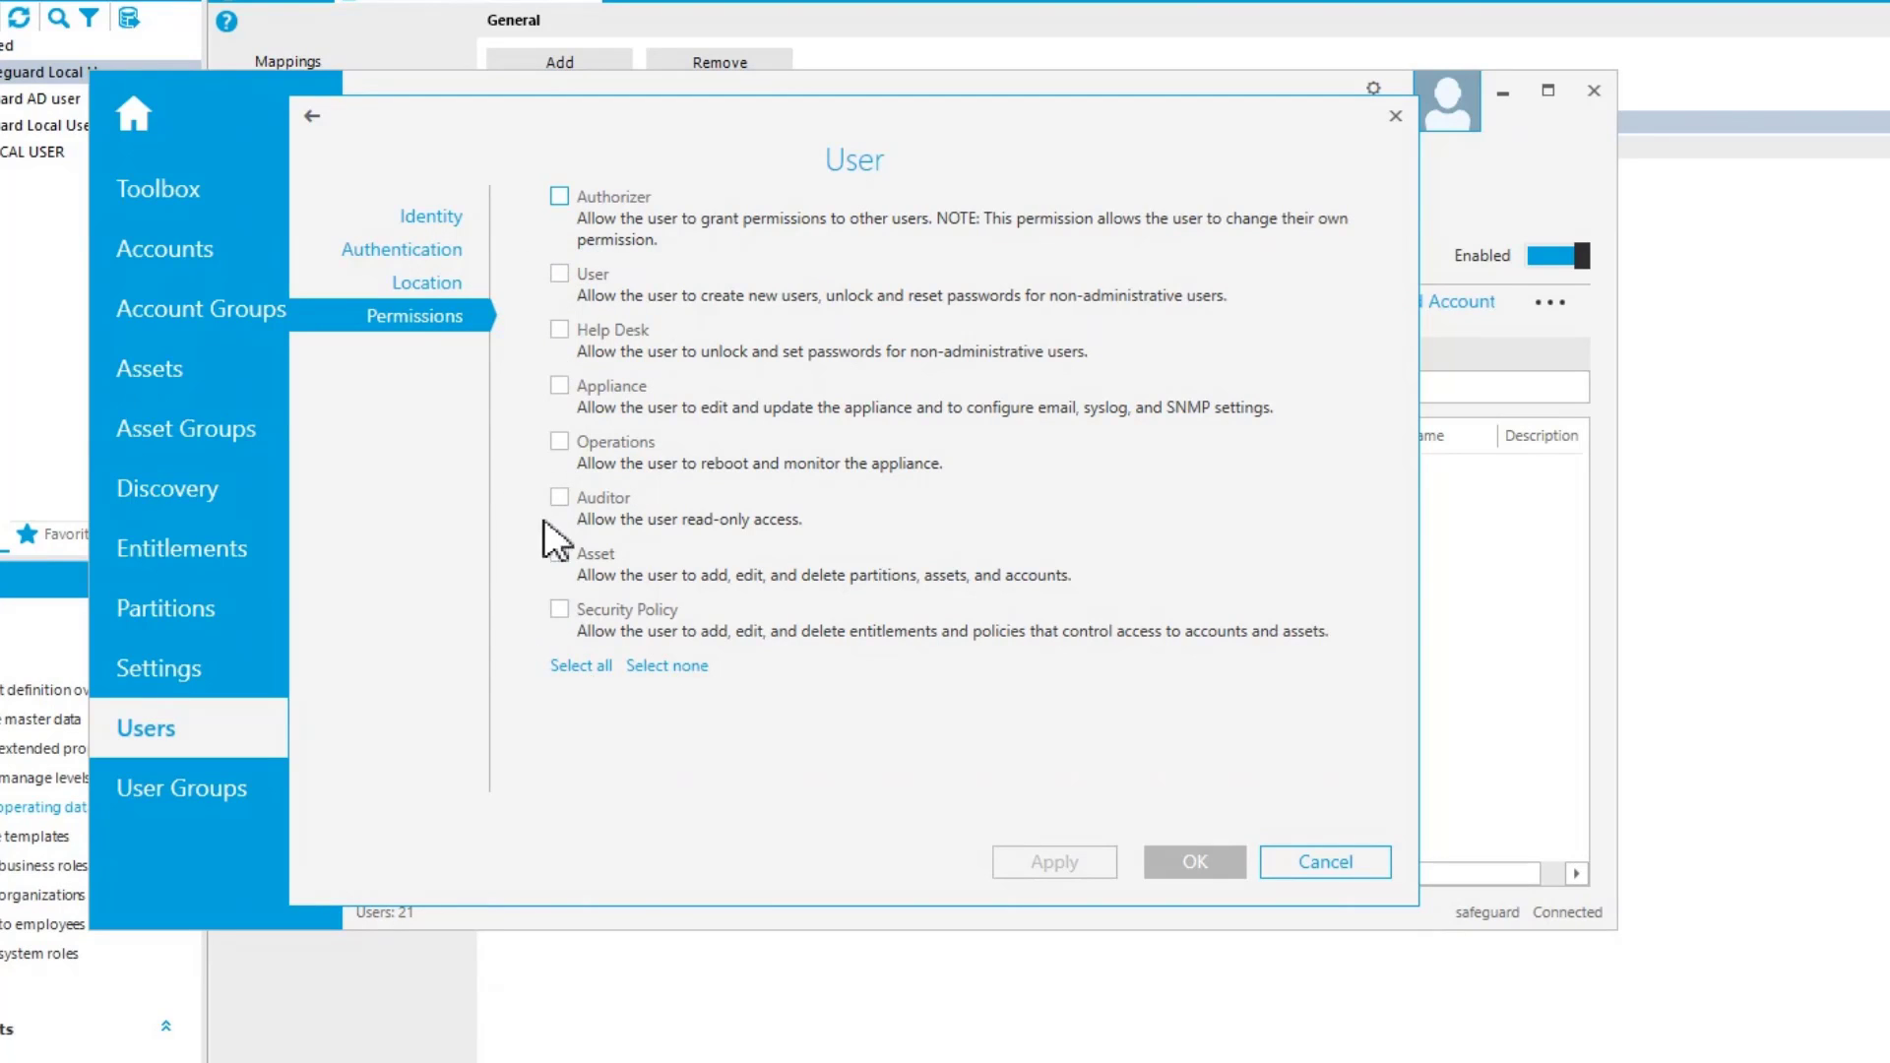
{"action": "left_click", "coordinate": [1324, 863]}
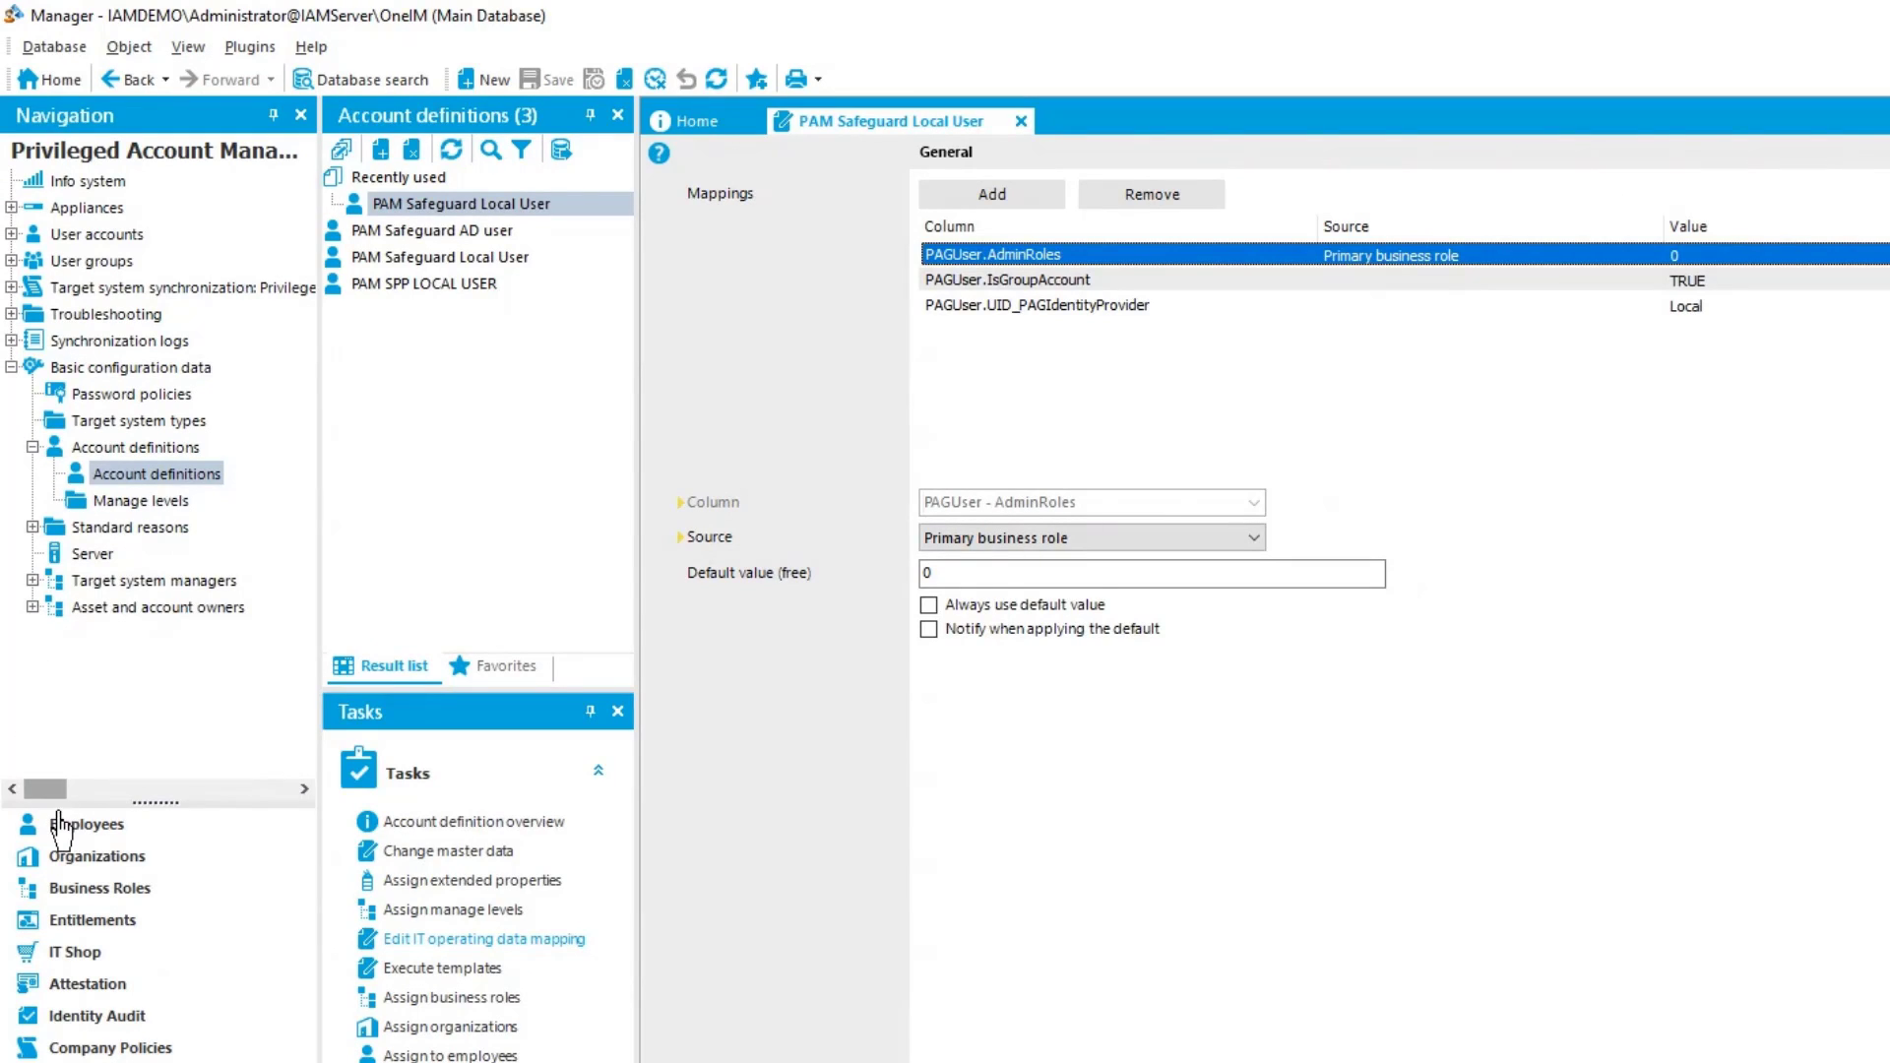
Open the IT configuration settings of the PAM Auditor business role in the Manager and inspect its PAGUser.AdminRoles entry for Safeguard SPP
{"action": "left_click", "coordinate": [102, 903]}
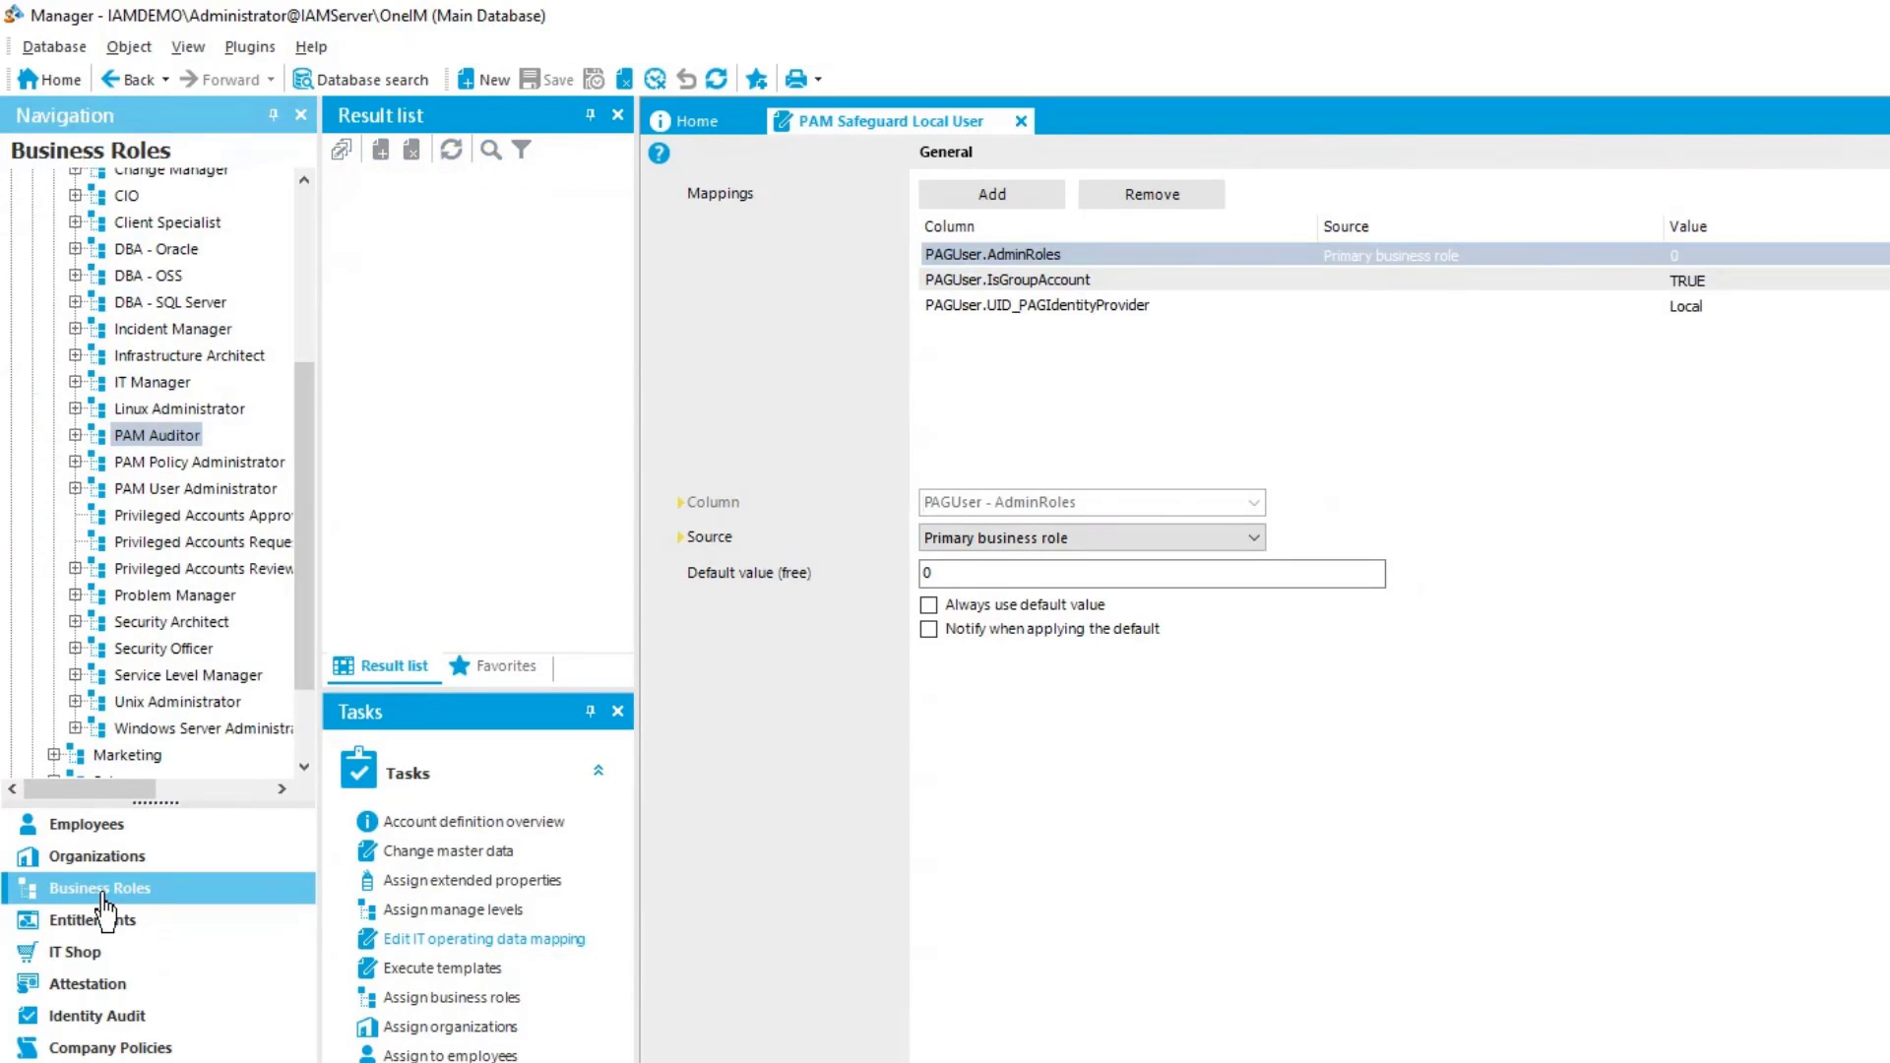
{"action": "left_click", "coordinate": [161, 437]}
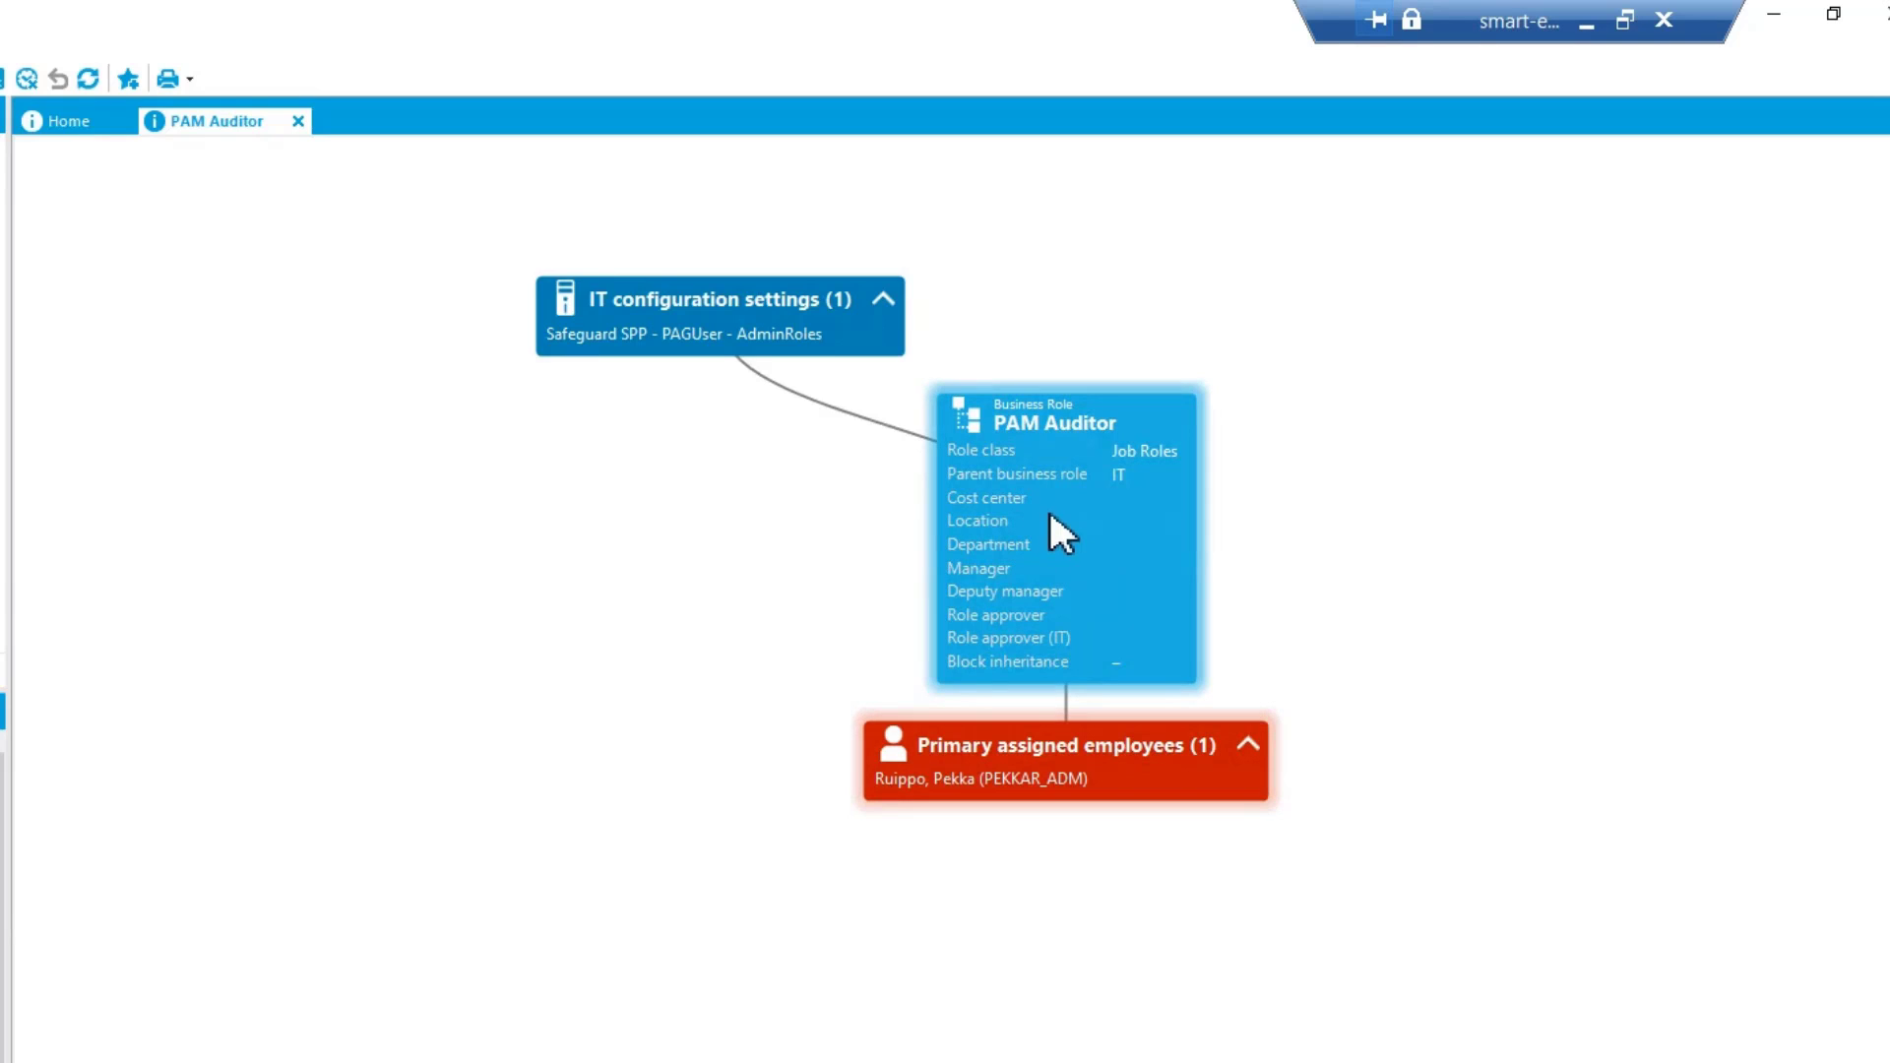
{"action": "left_click", "coordinate": [719, 315]}
{"action": "left_click", "coordinate": [405, 256]}
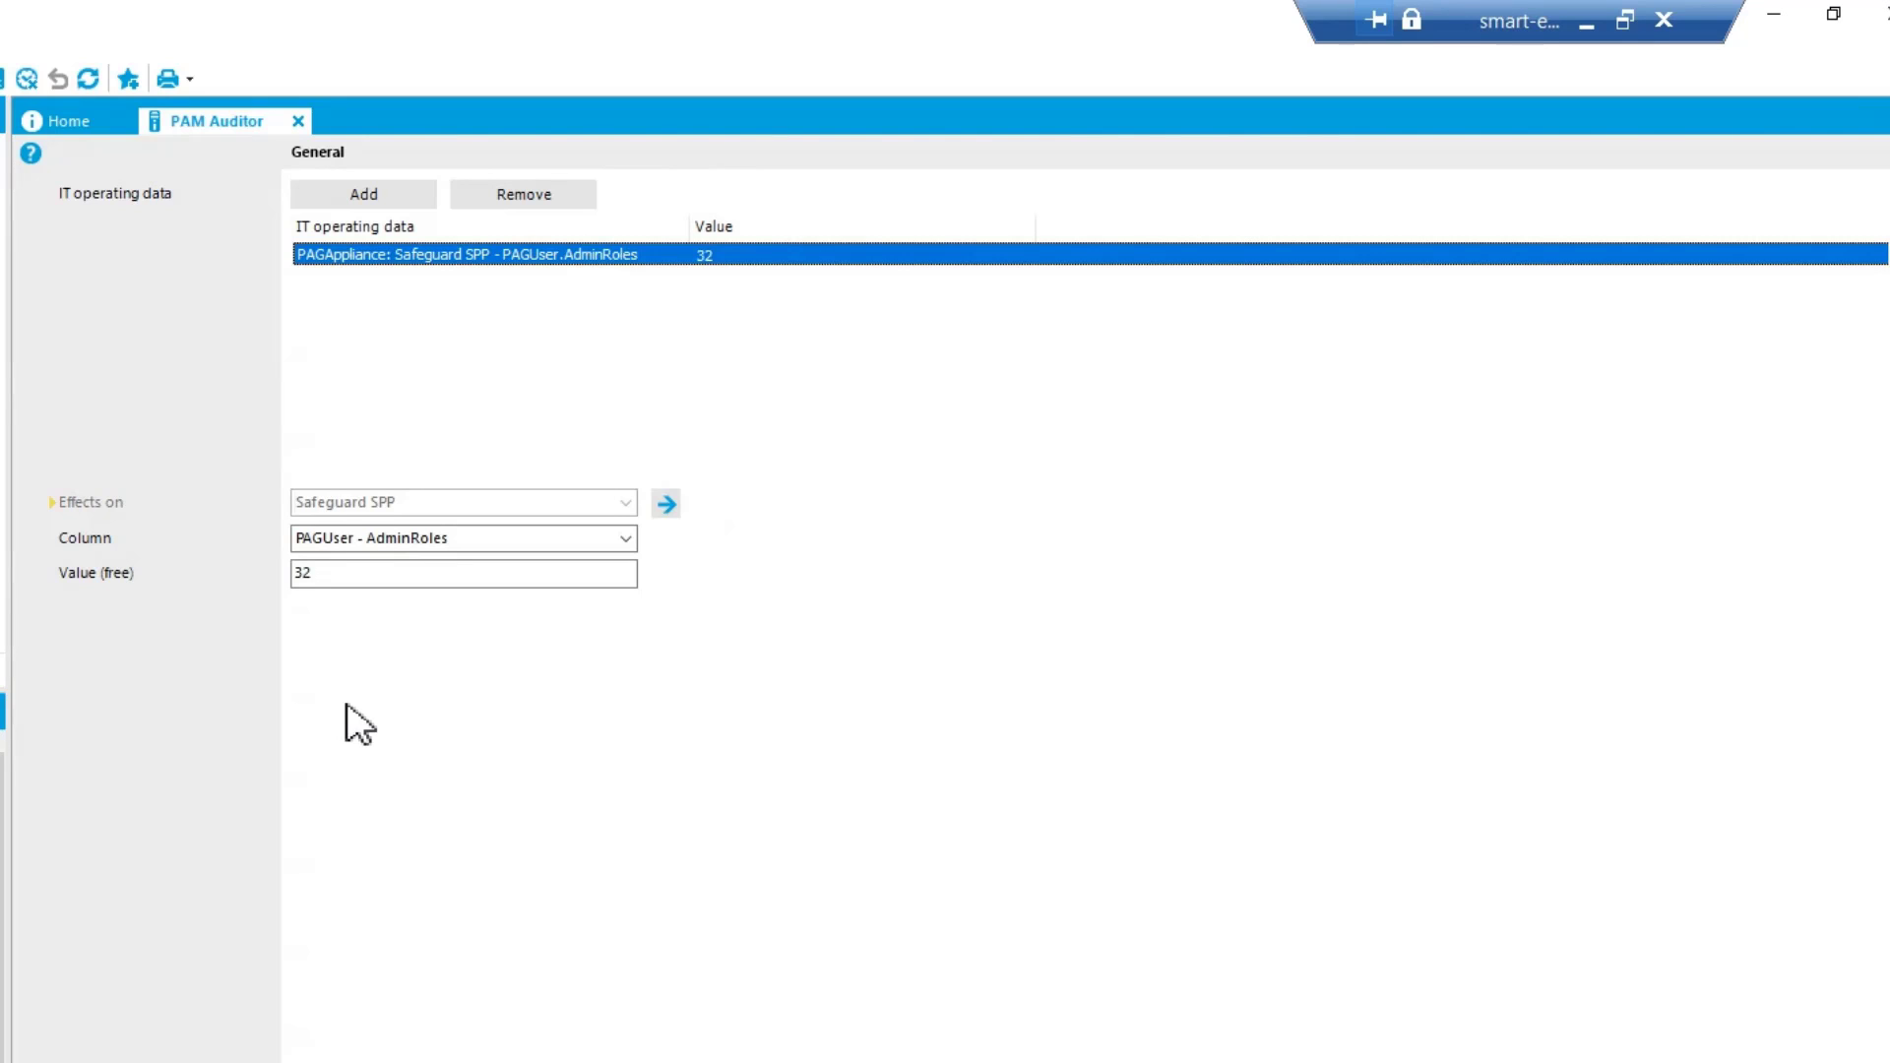
Return to Safeguard to compare the role's AdminRoles setting with the available user permissions, and cancel the user details
{"action": "key", "text": "alt+Tab"}
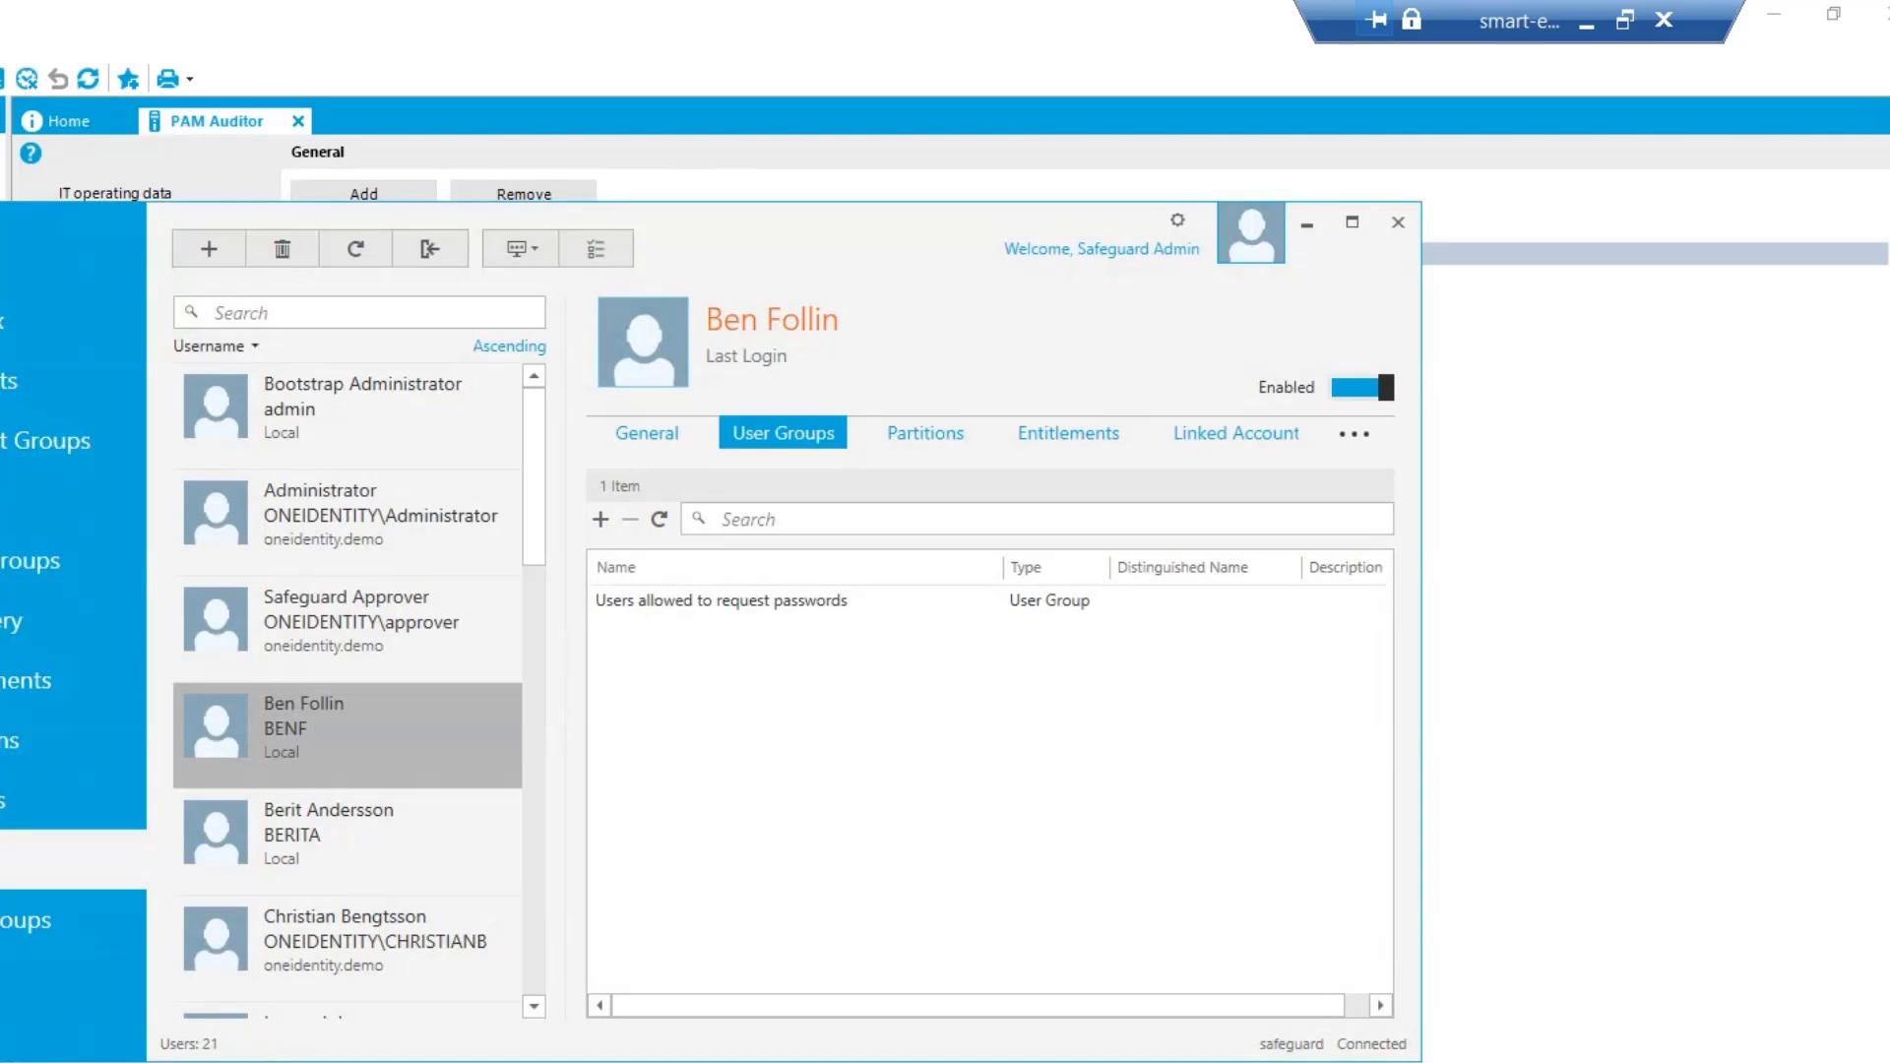
{"action": "left_click", "coordinate": [317, 701]}
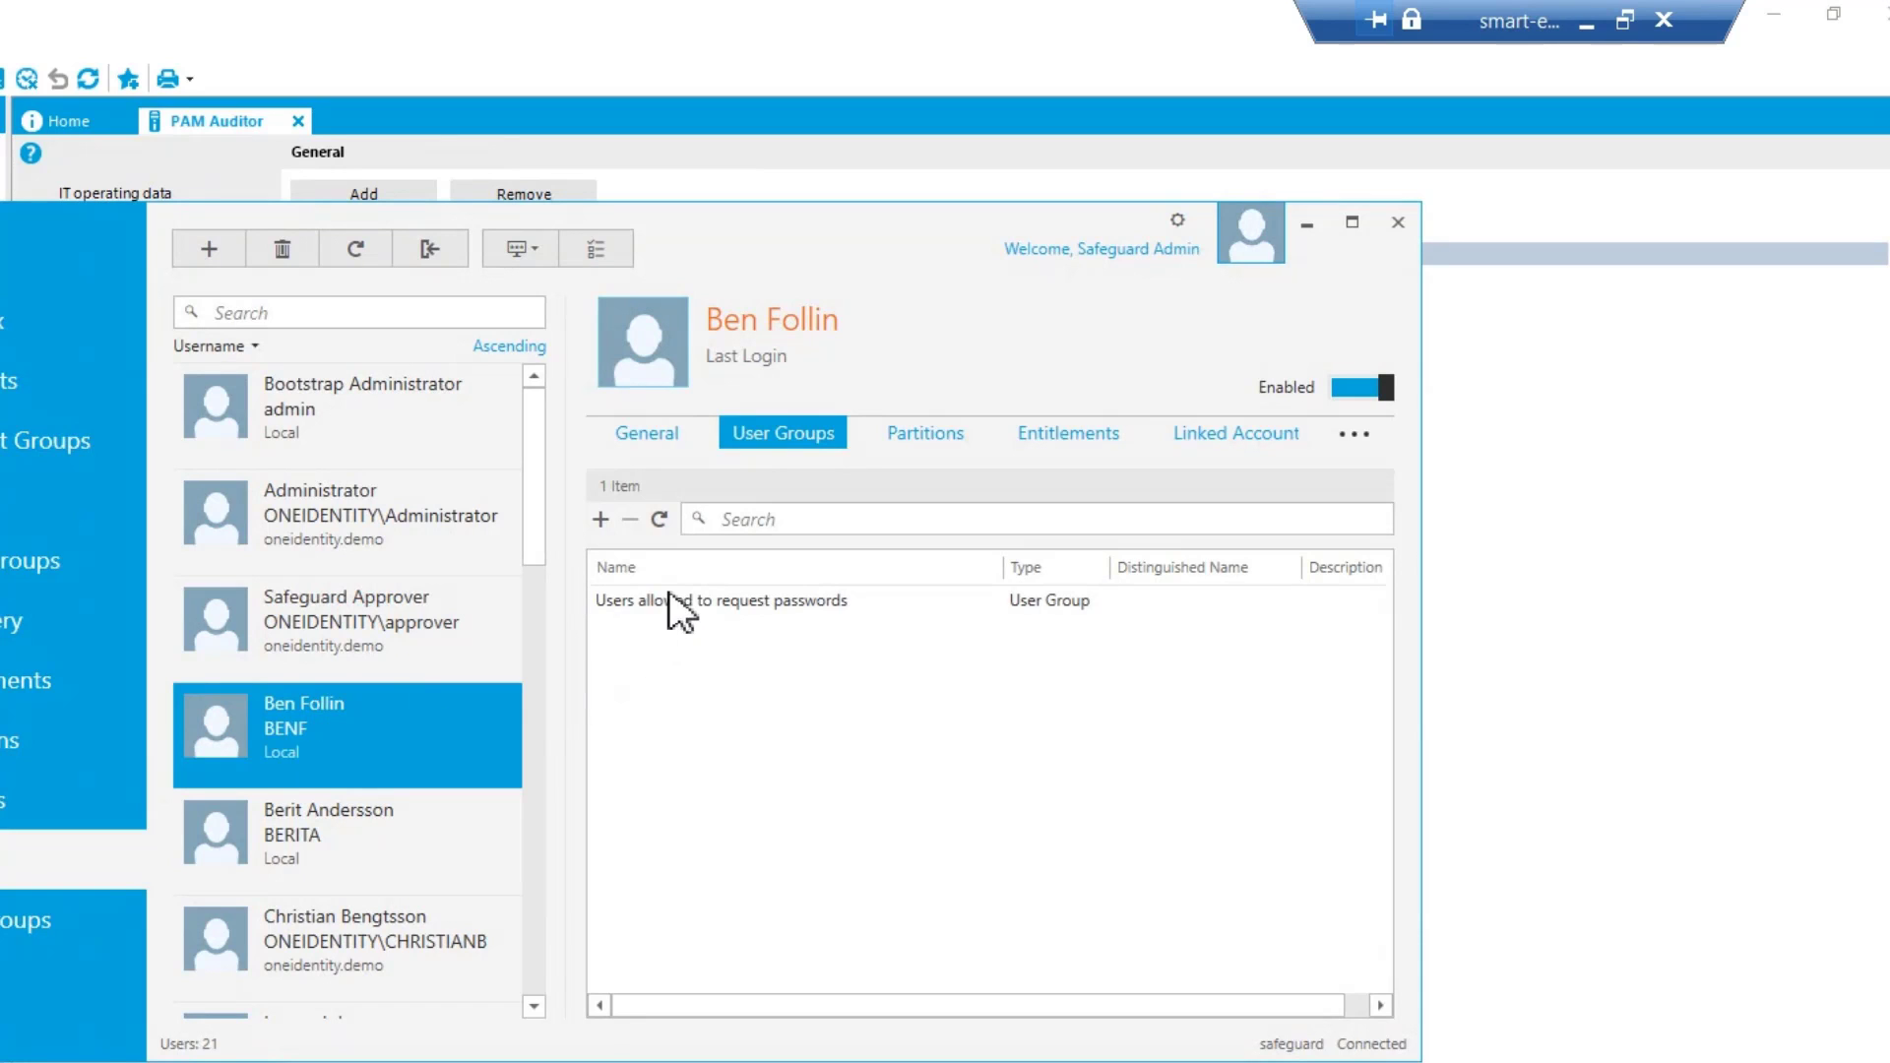
{"action": "double_click", "coordinate": [329, 713]}
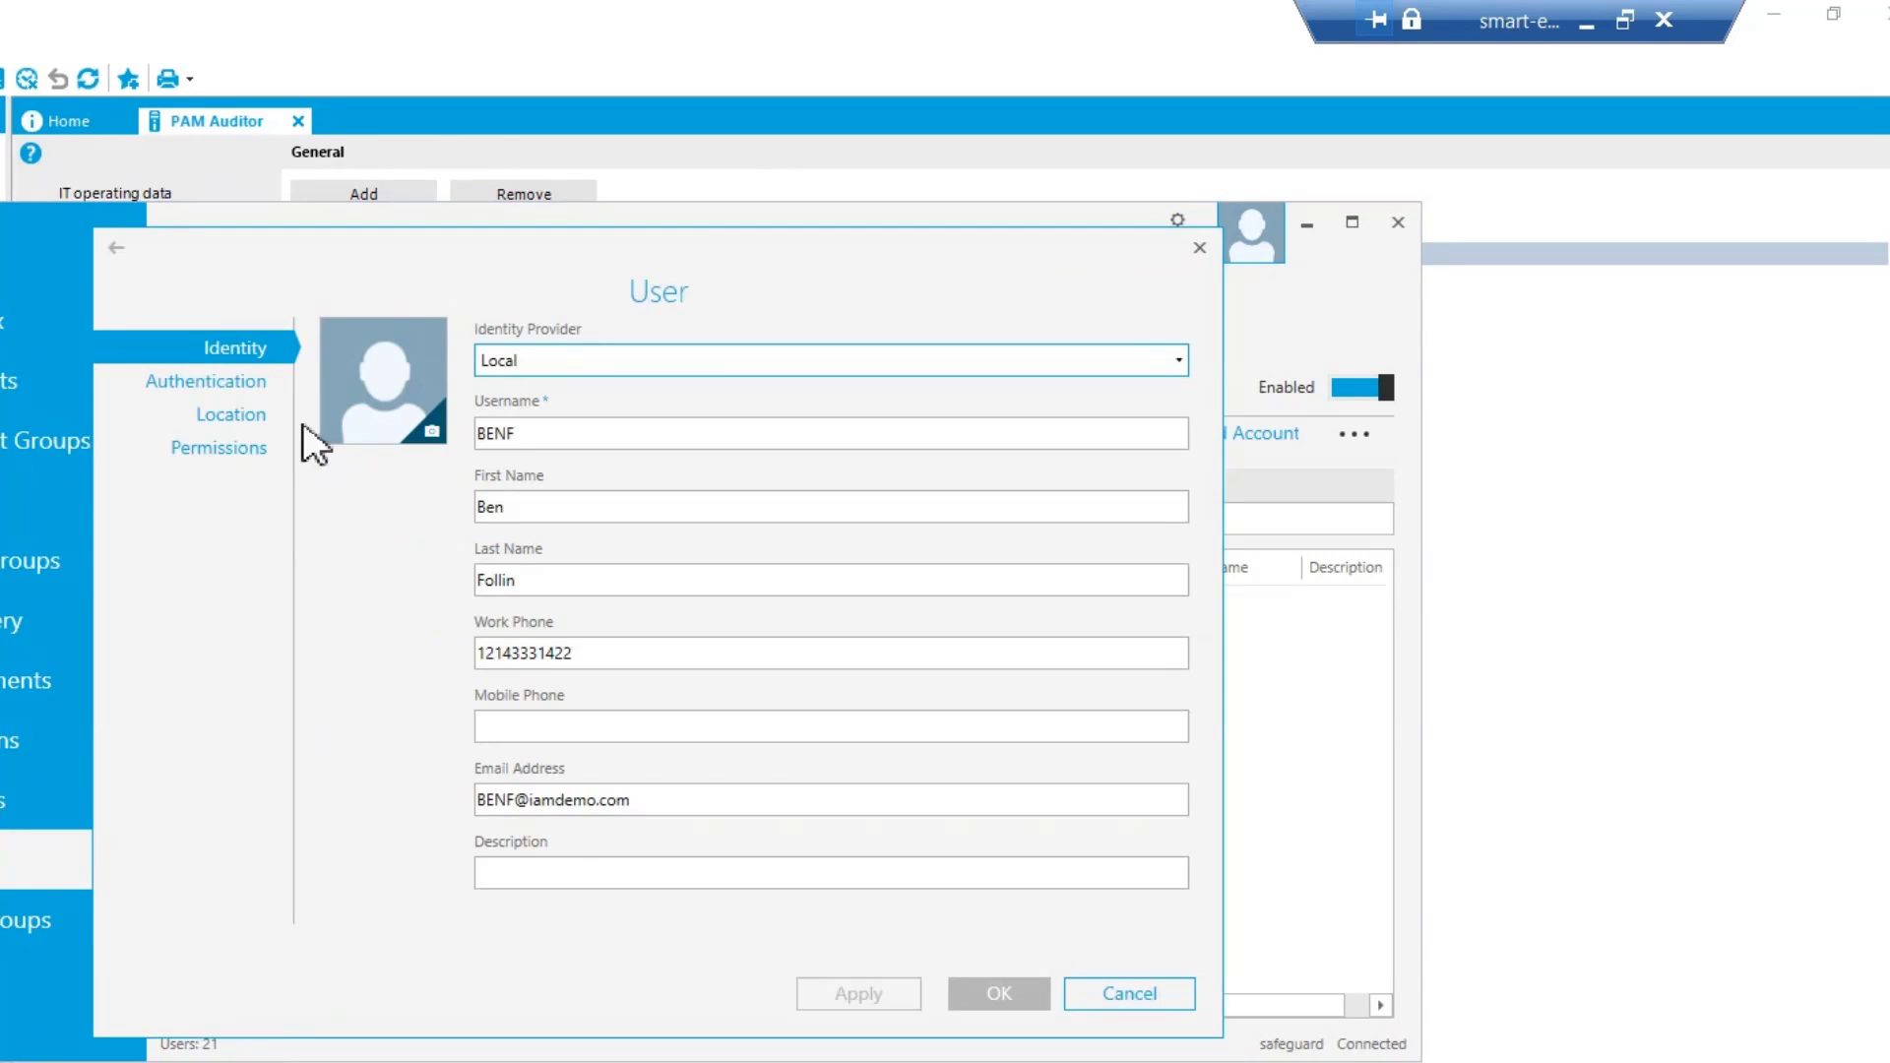
{"action": "left_click", "coordinate": [202, 453]}
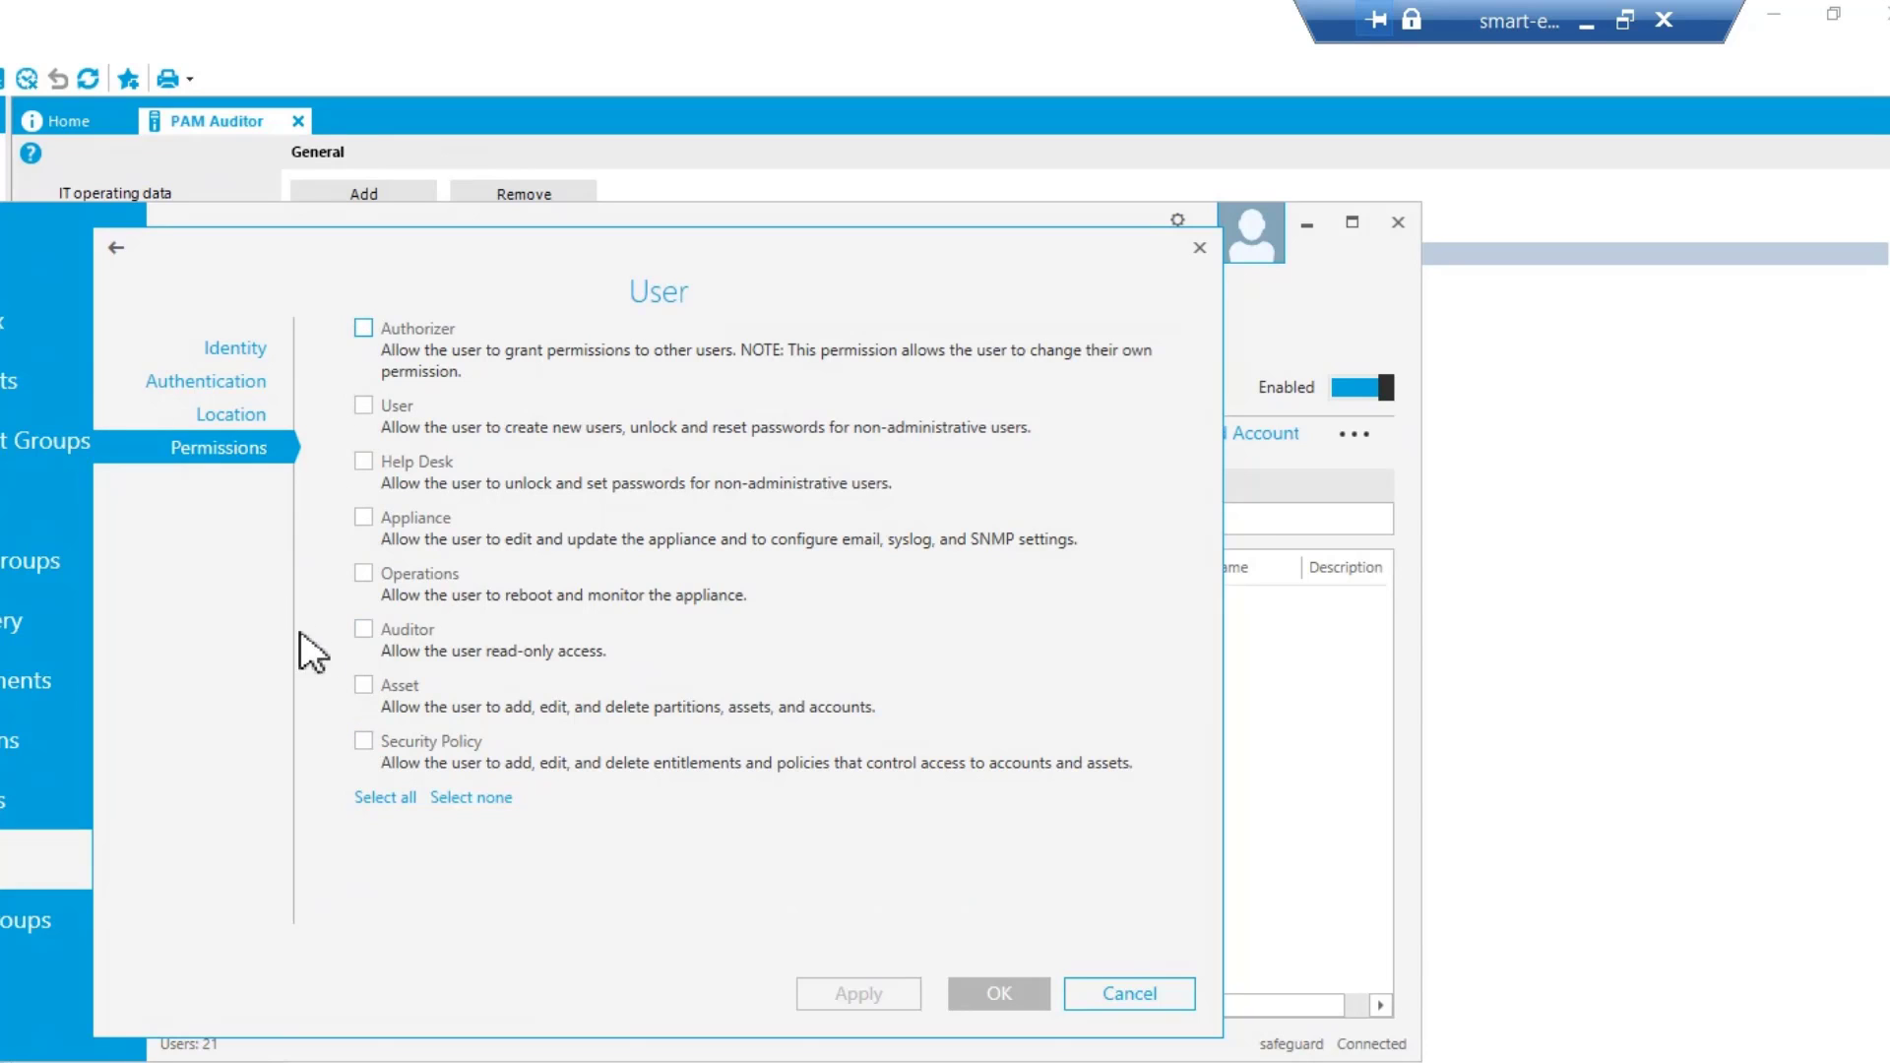
{"action": "left_click", "coordinate": [1148, 994]}
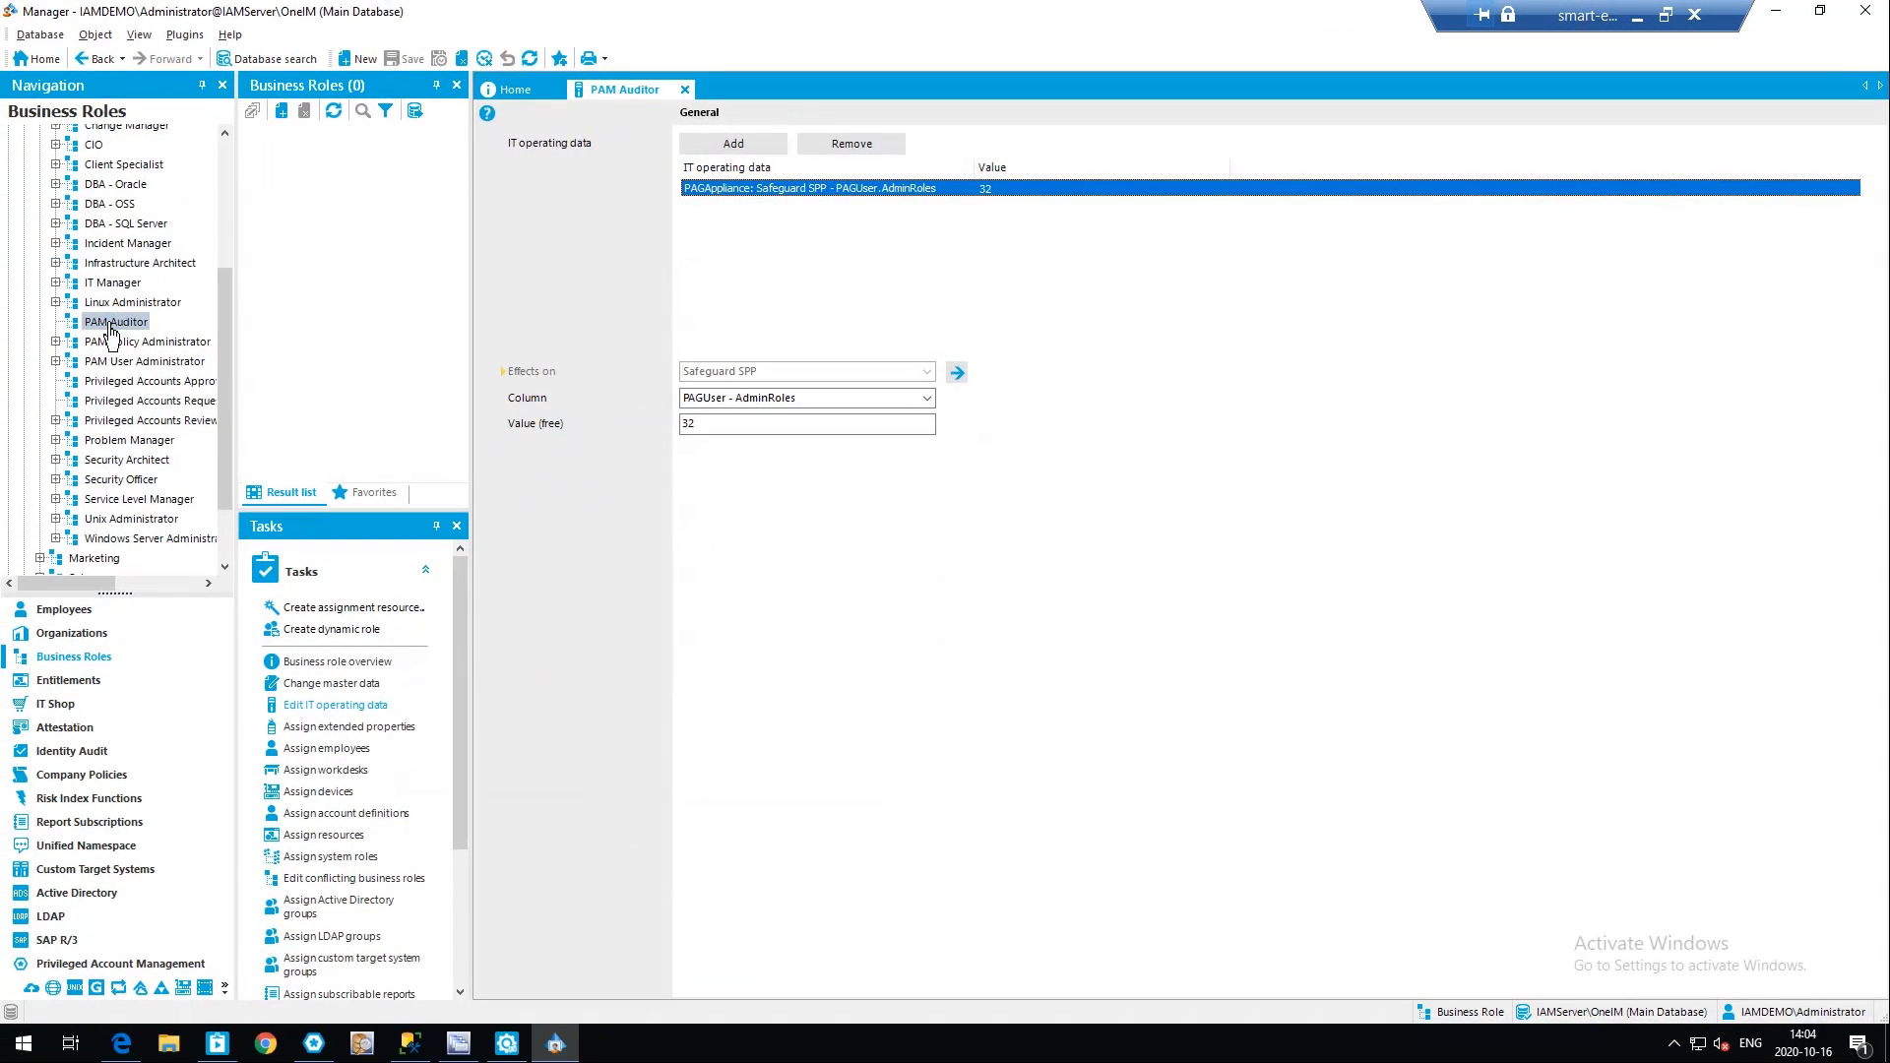
Return to the PAM Auditor business role overview and open the overview of its primary assigned employee
{"action": "left_click", "coordinate": [110, 329]}
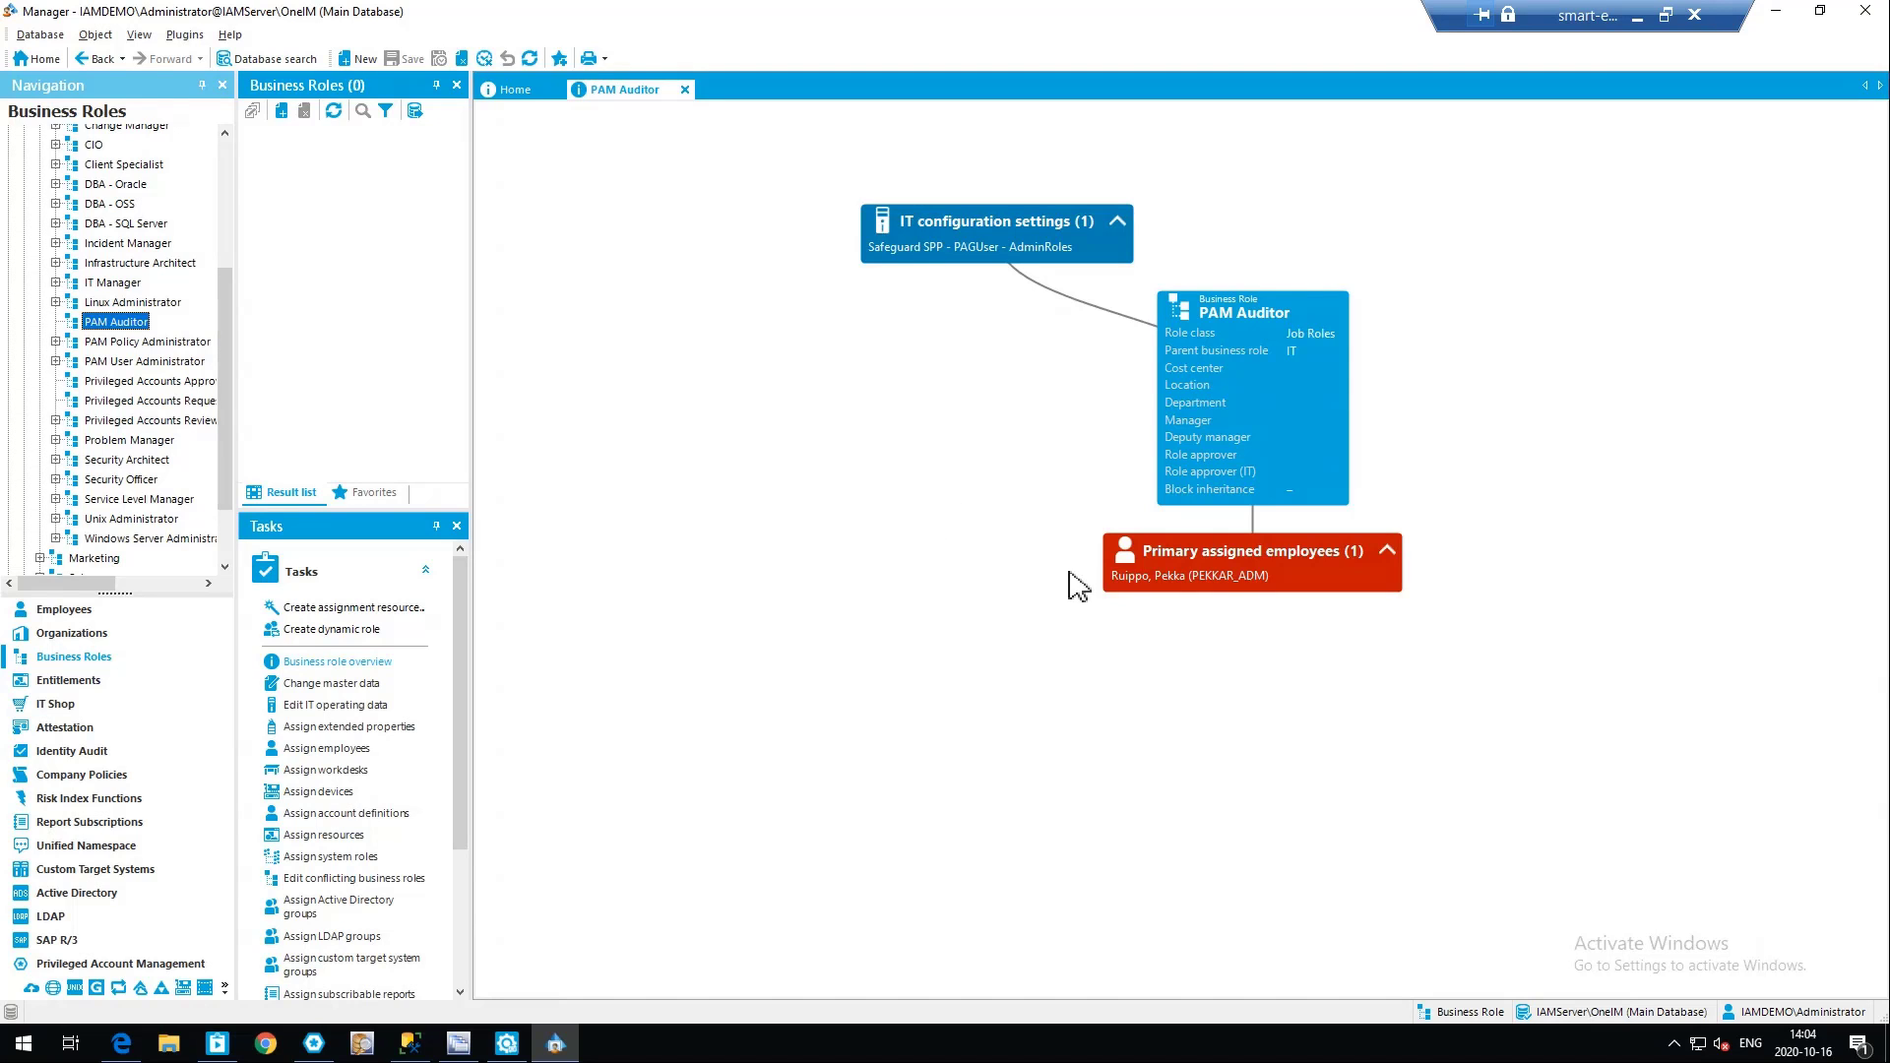
{"action": "double_click", "coordinate": [1265, 579]}
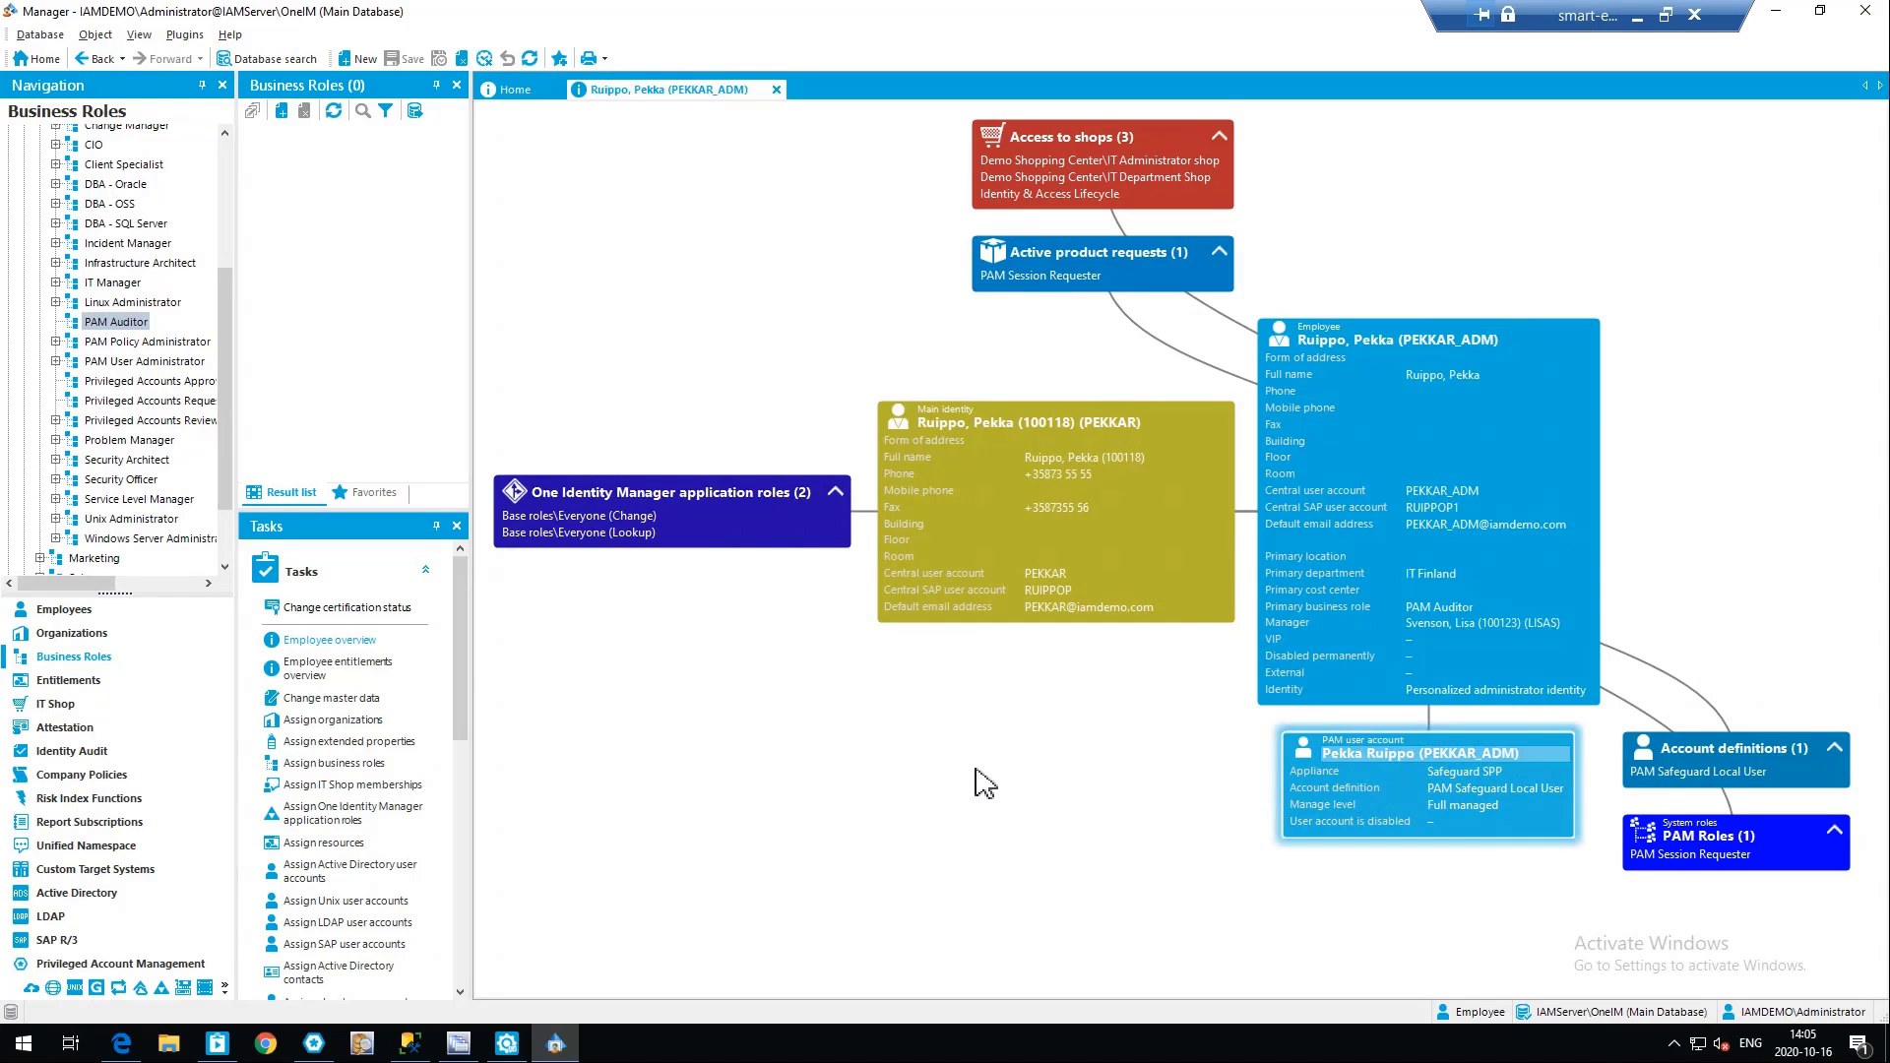
Switch to Safeguard, find the employee's local admin account among the users, examine its permissions, and close the details without changes
{"action": "left_click", "coordinate": [313, 1043]}
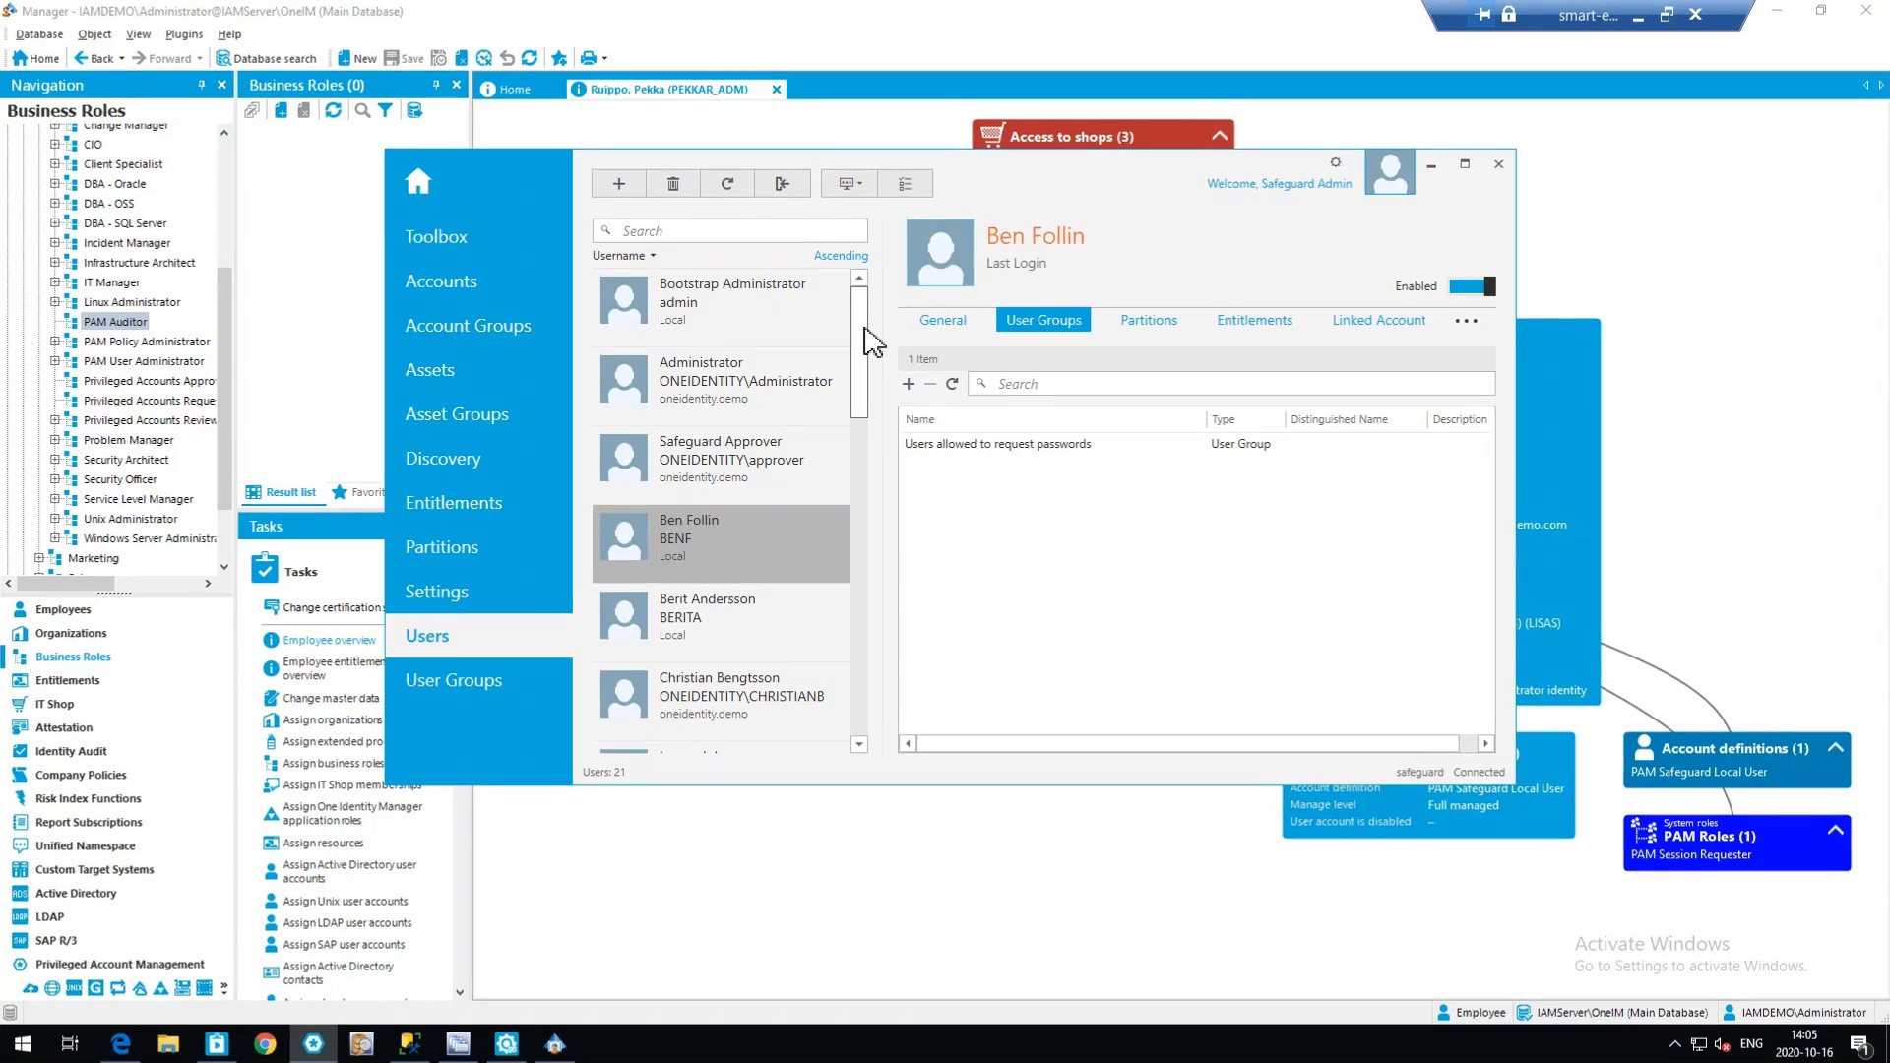
{"action": "scroll", "coordinate": [924, 526], "scroll_direction": "down", "scroll_amount": 5}
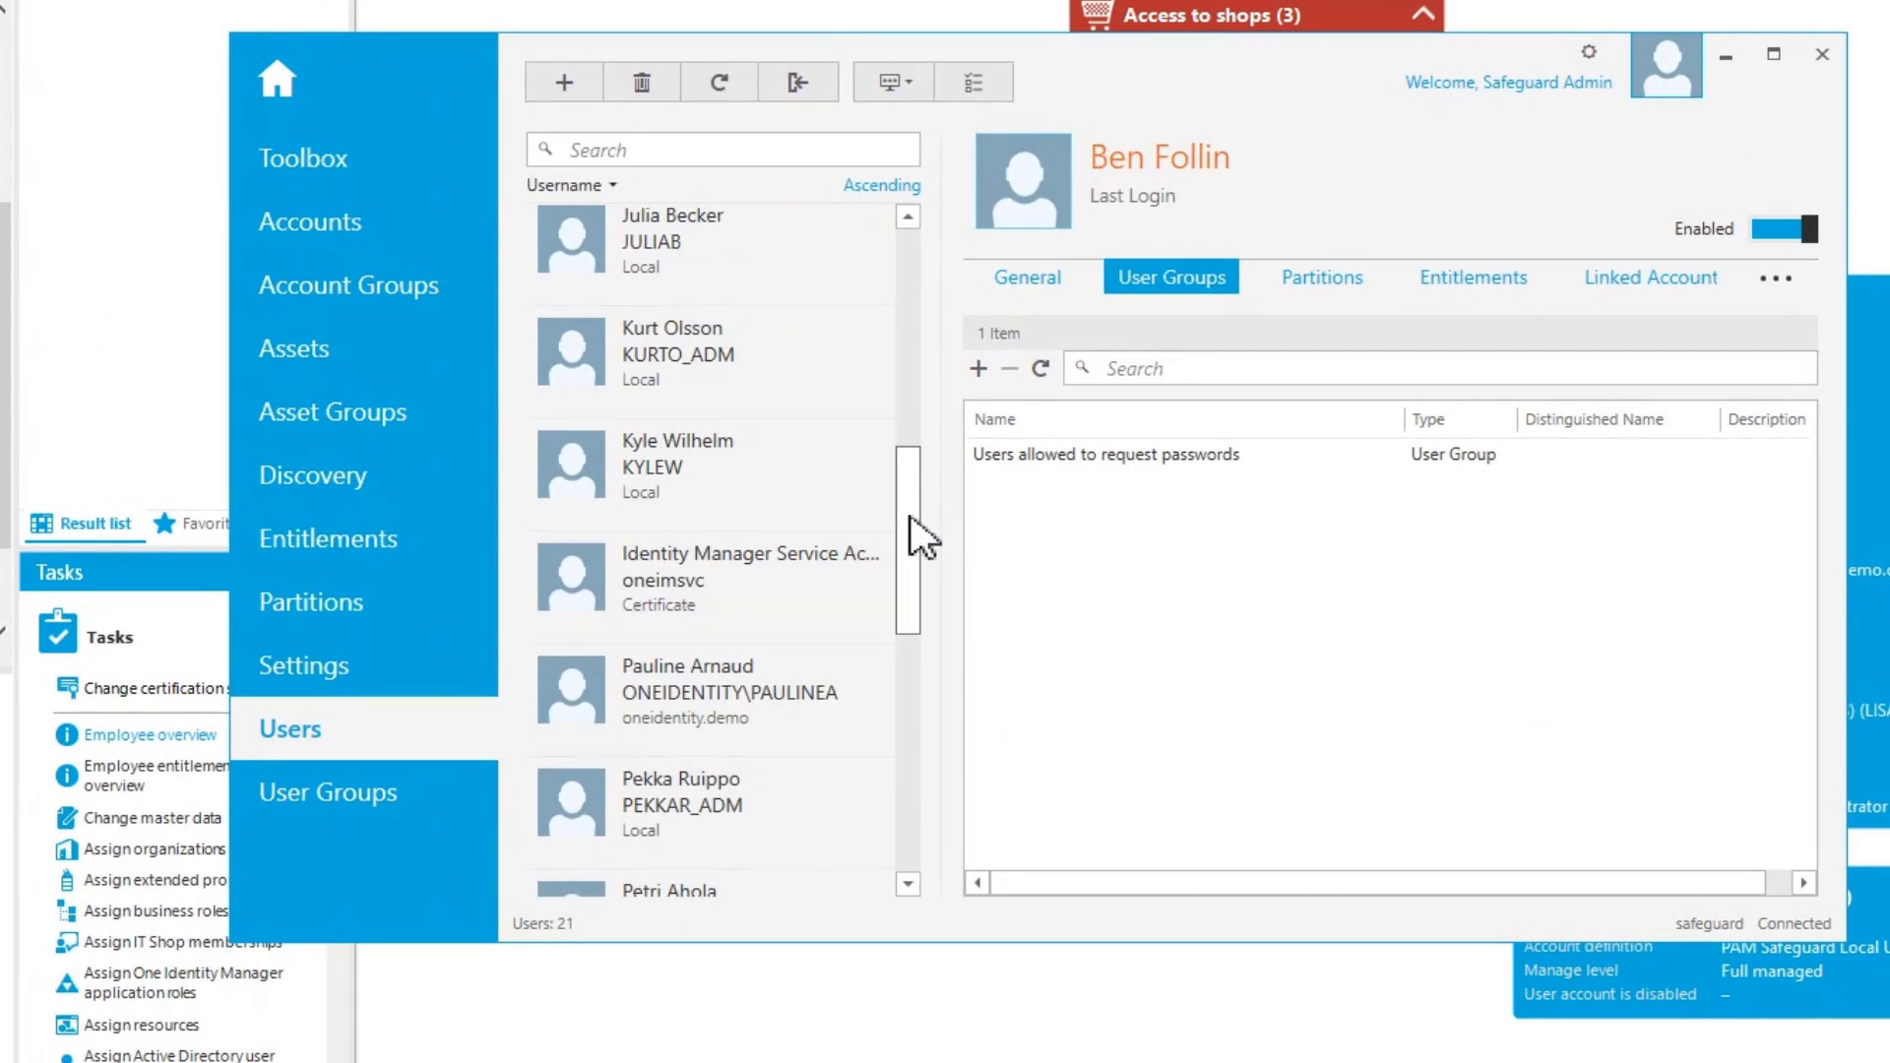
{"action": "scroll", "coordinate": [915, 459], "scroll_direction": "up", "scroll_amount": 1}
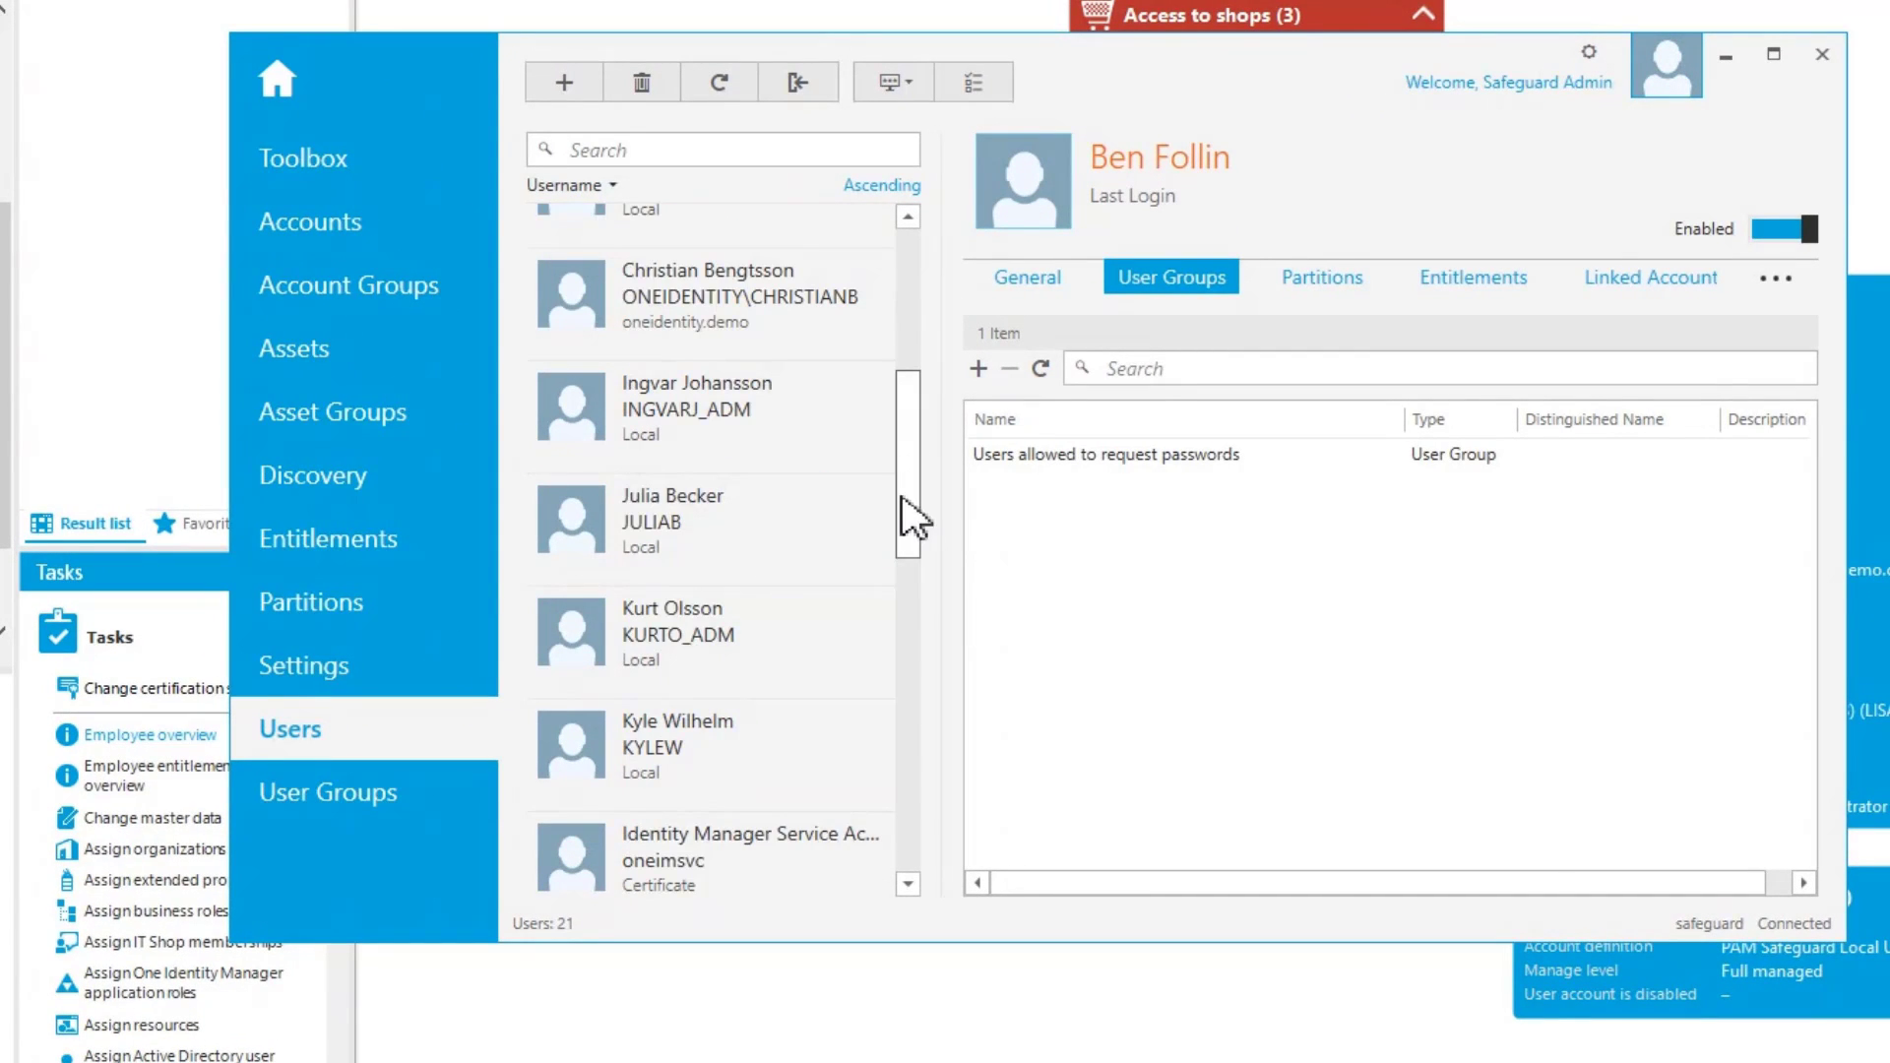
{"action": "scroll", "coordinate": [815, 622], "scroll_direction": "down", "scroll_amount": 1}
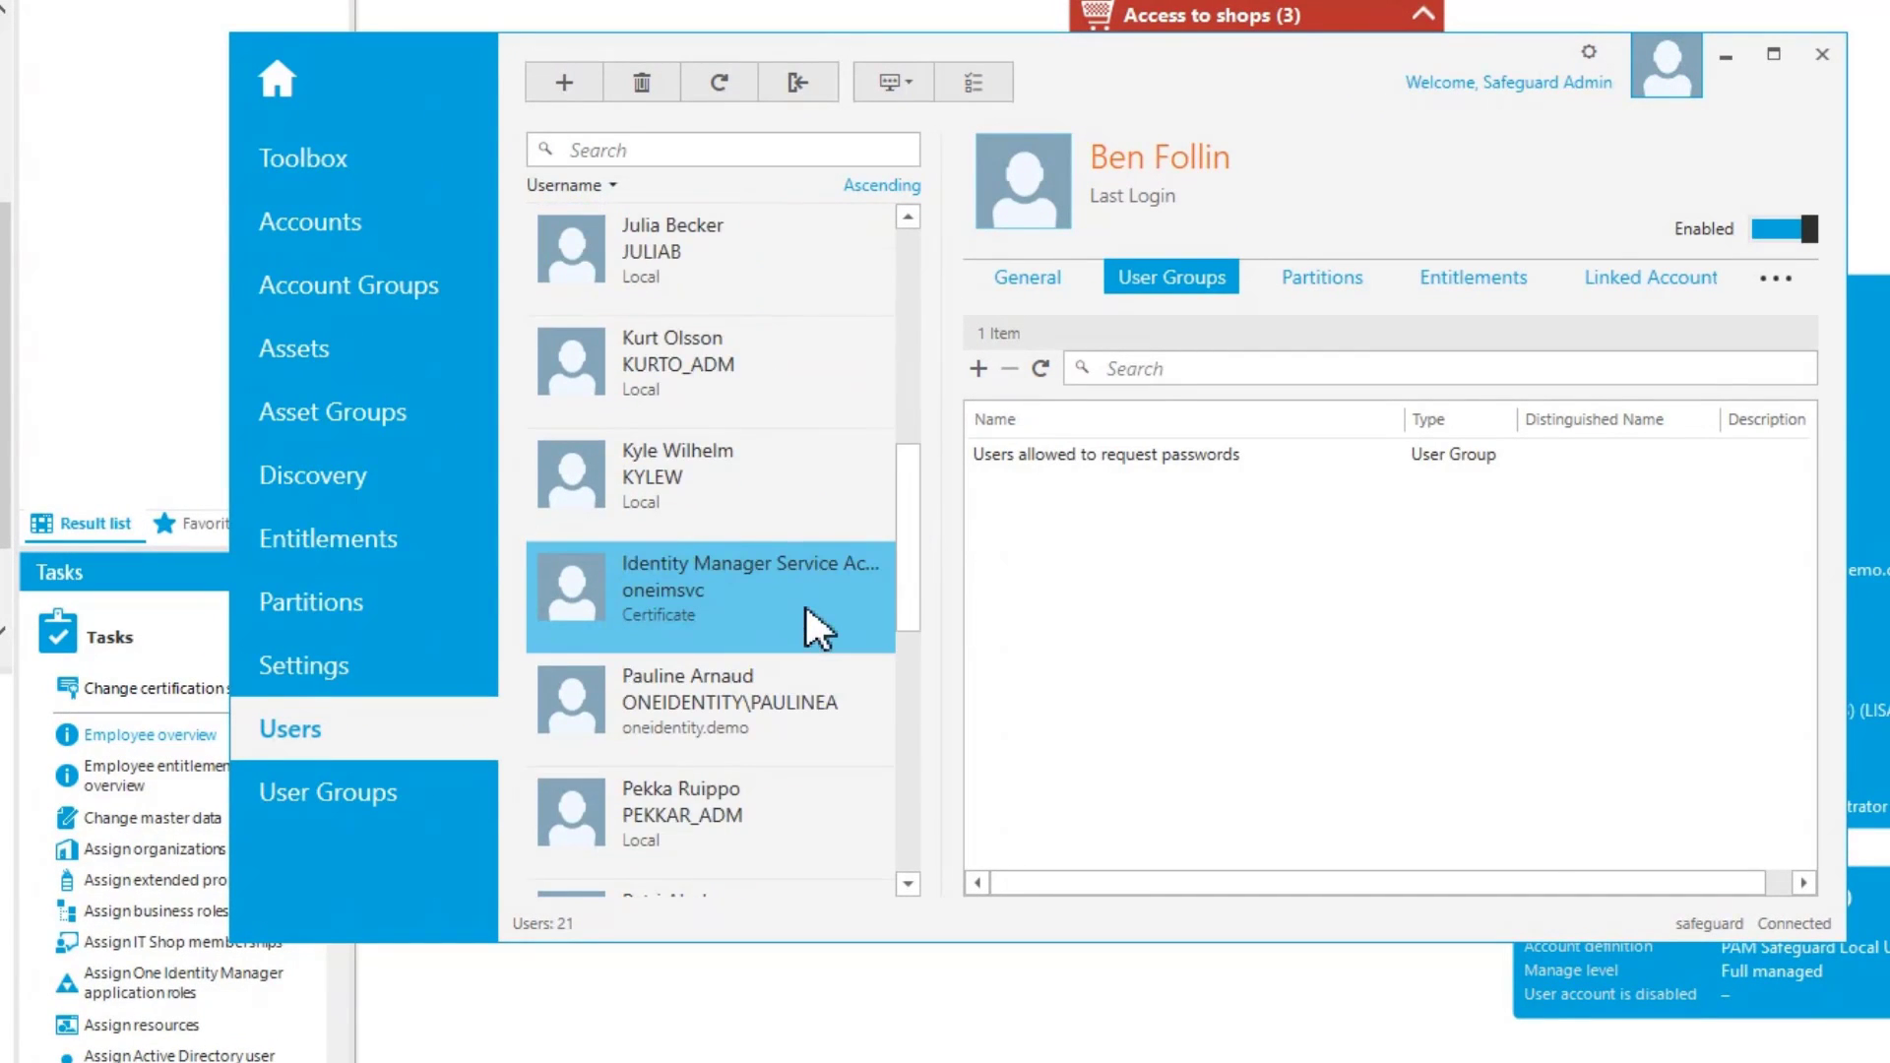
{"action": "scroll", "coordinate": [787, 734], "scroll_direction": "down", "scroll_amount": 1}
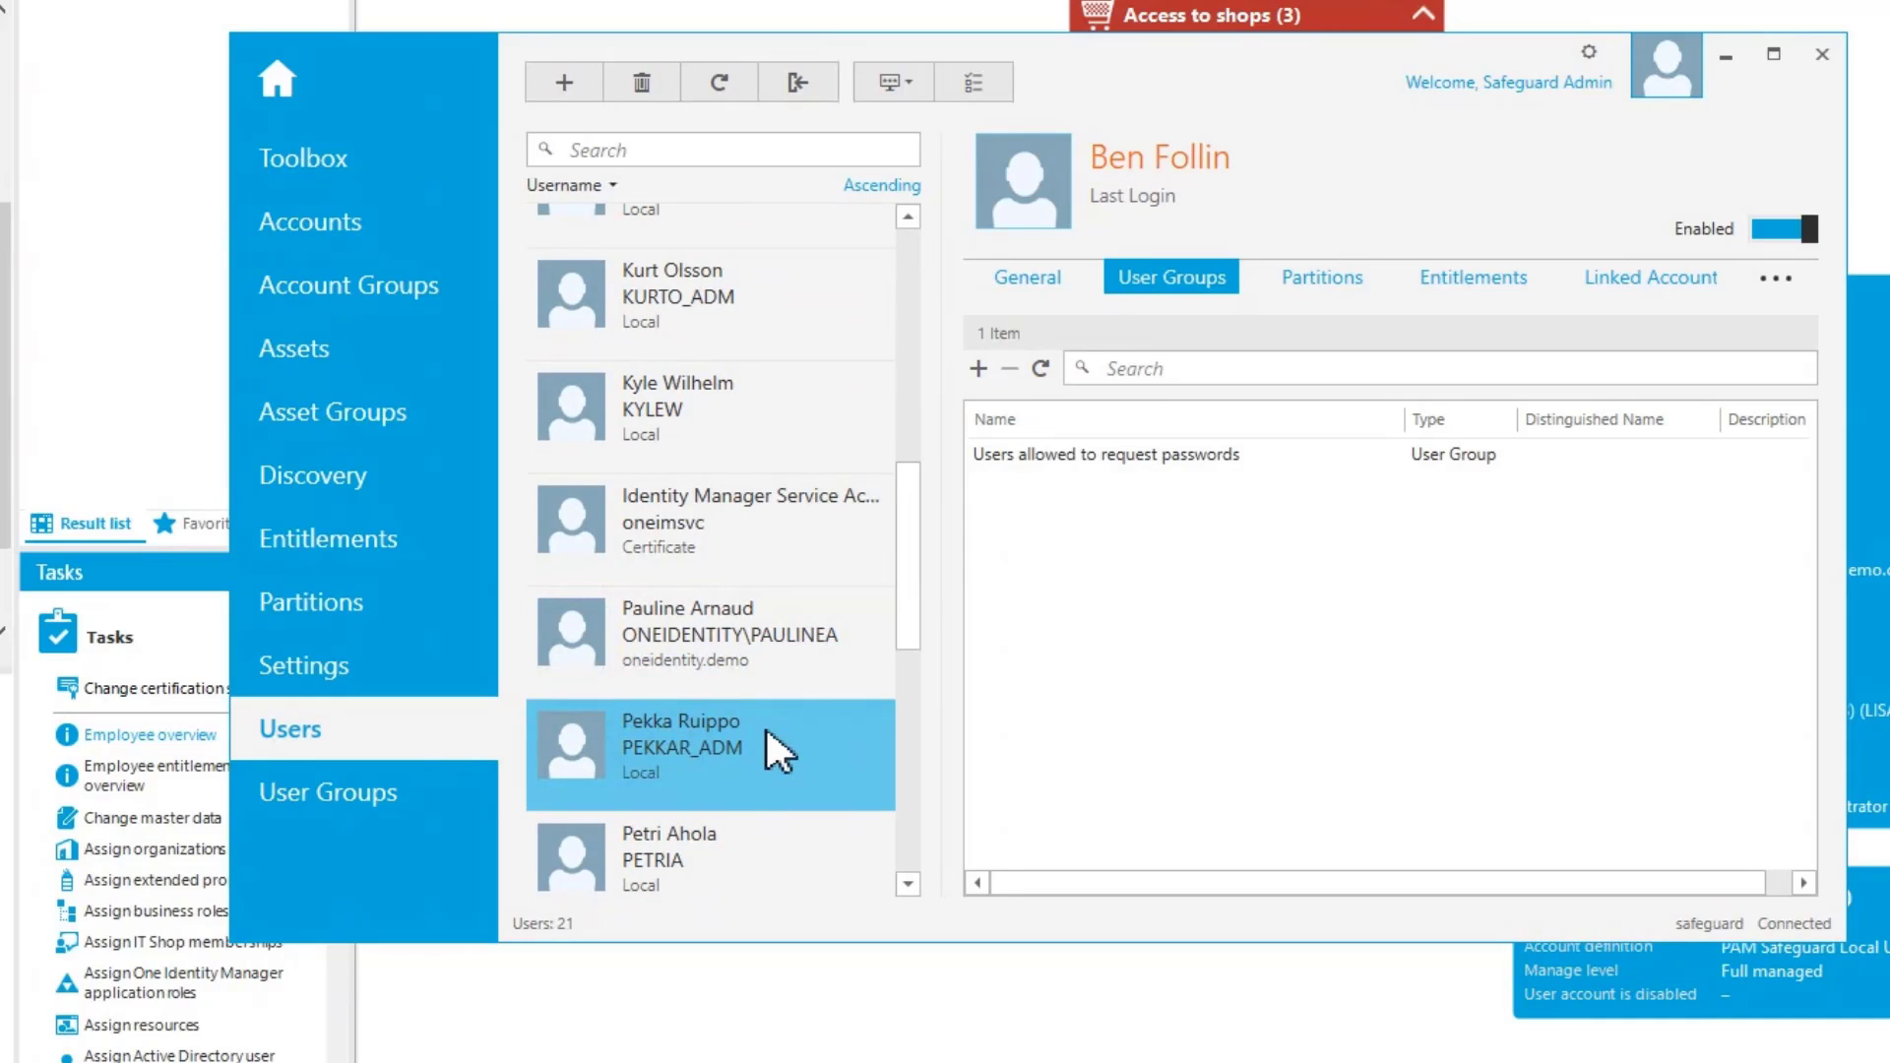
{"action": "double_click", "coordinate": [689, 724]}
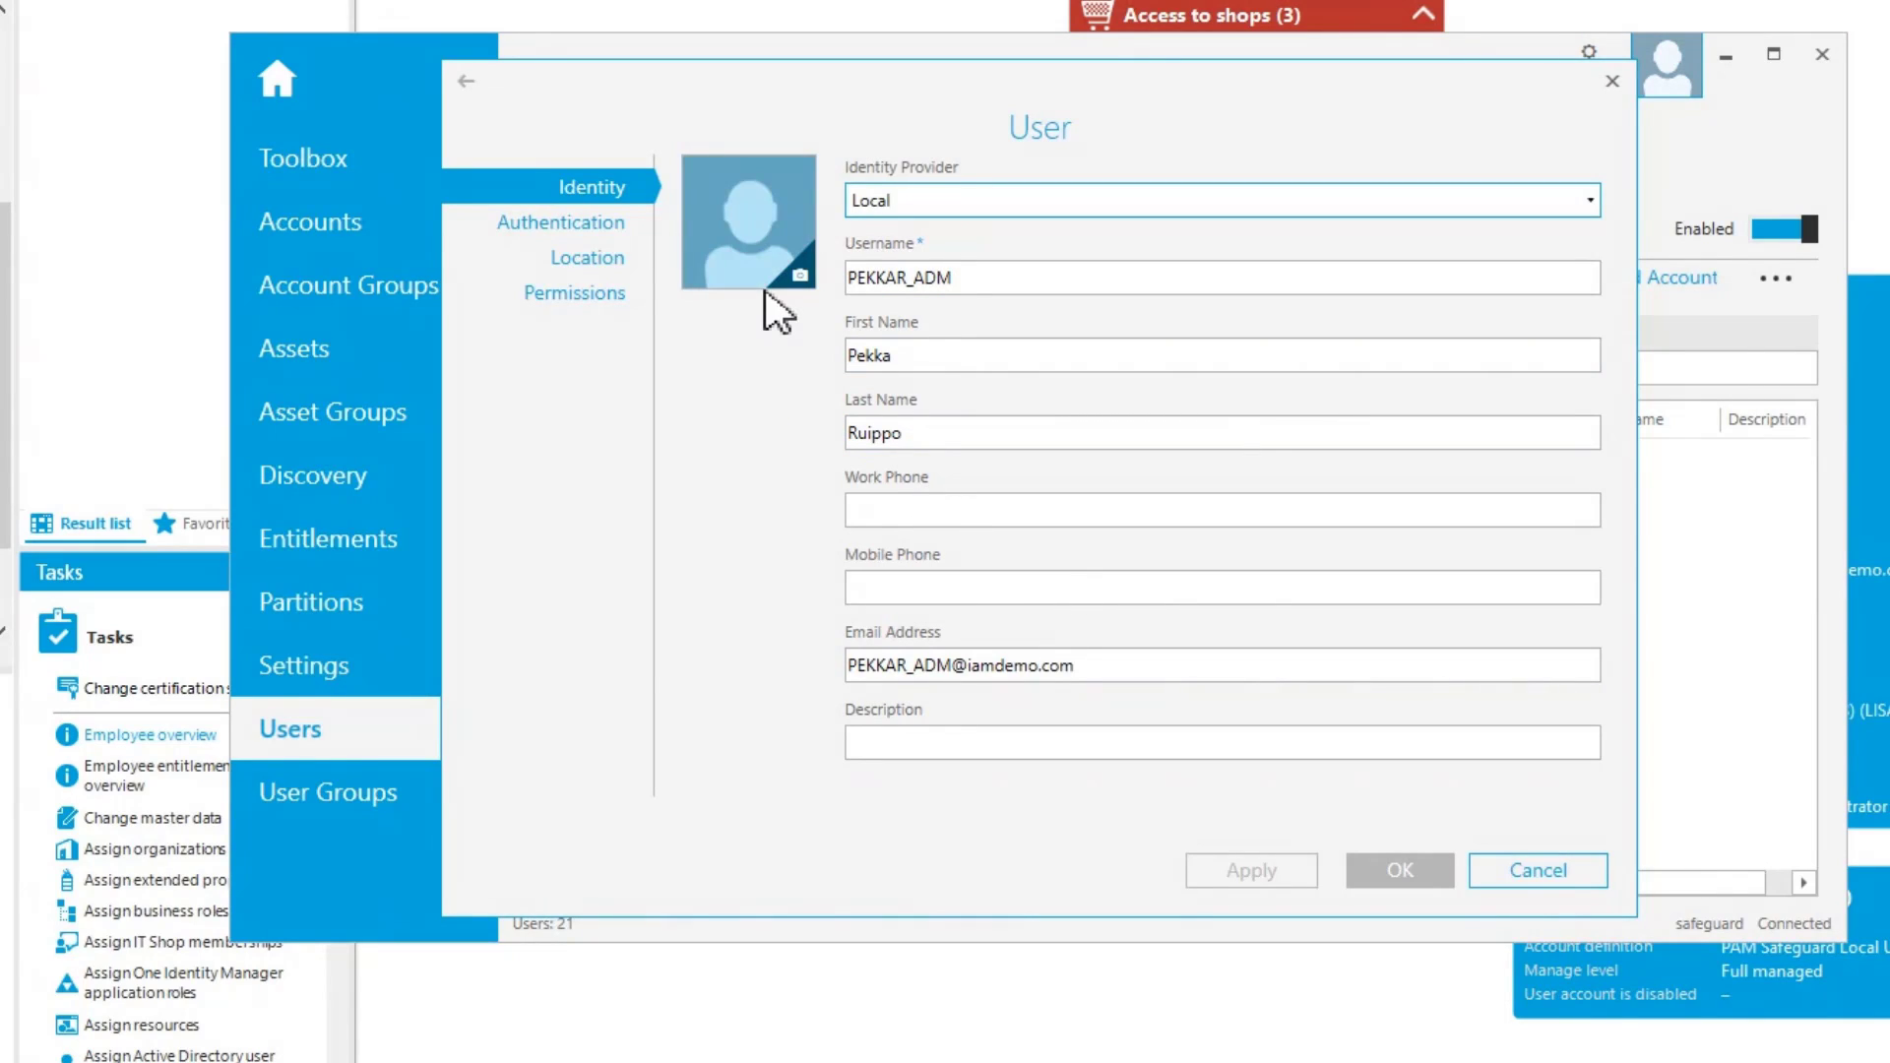
{"action": "left_click", "coordinate": [567, 297]}
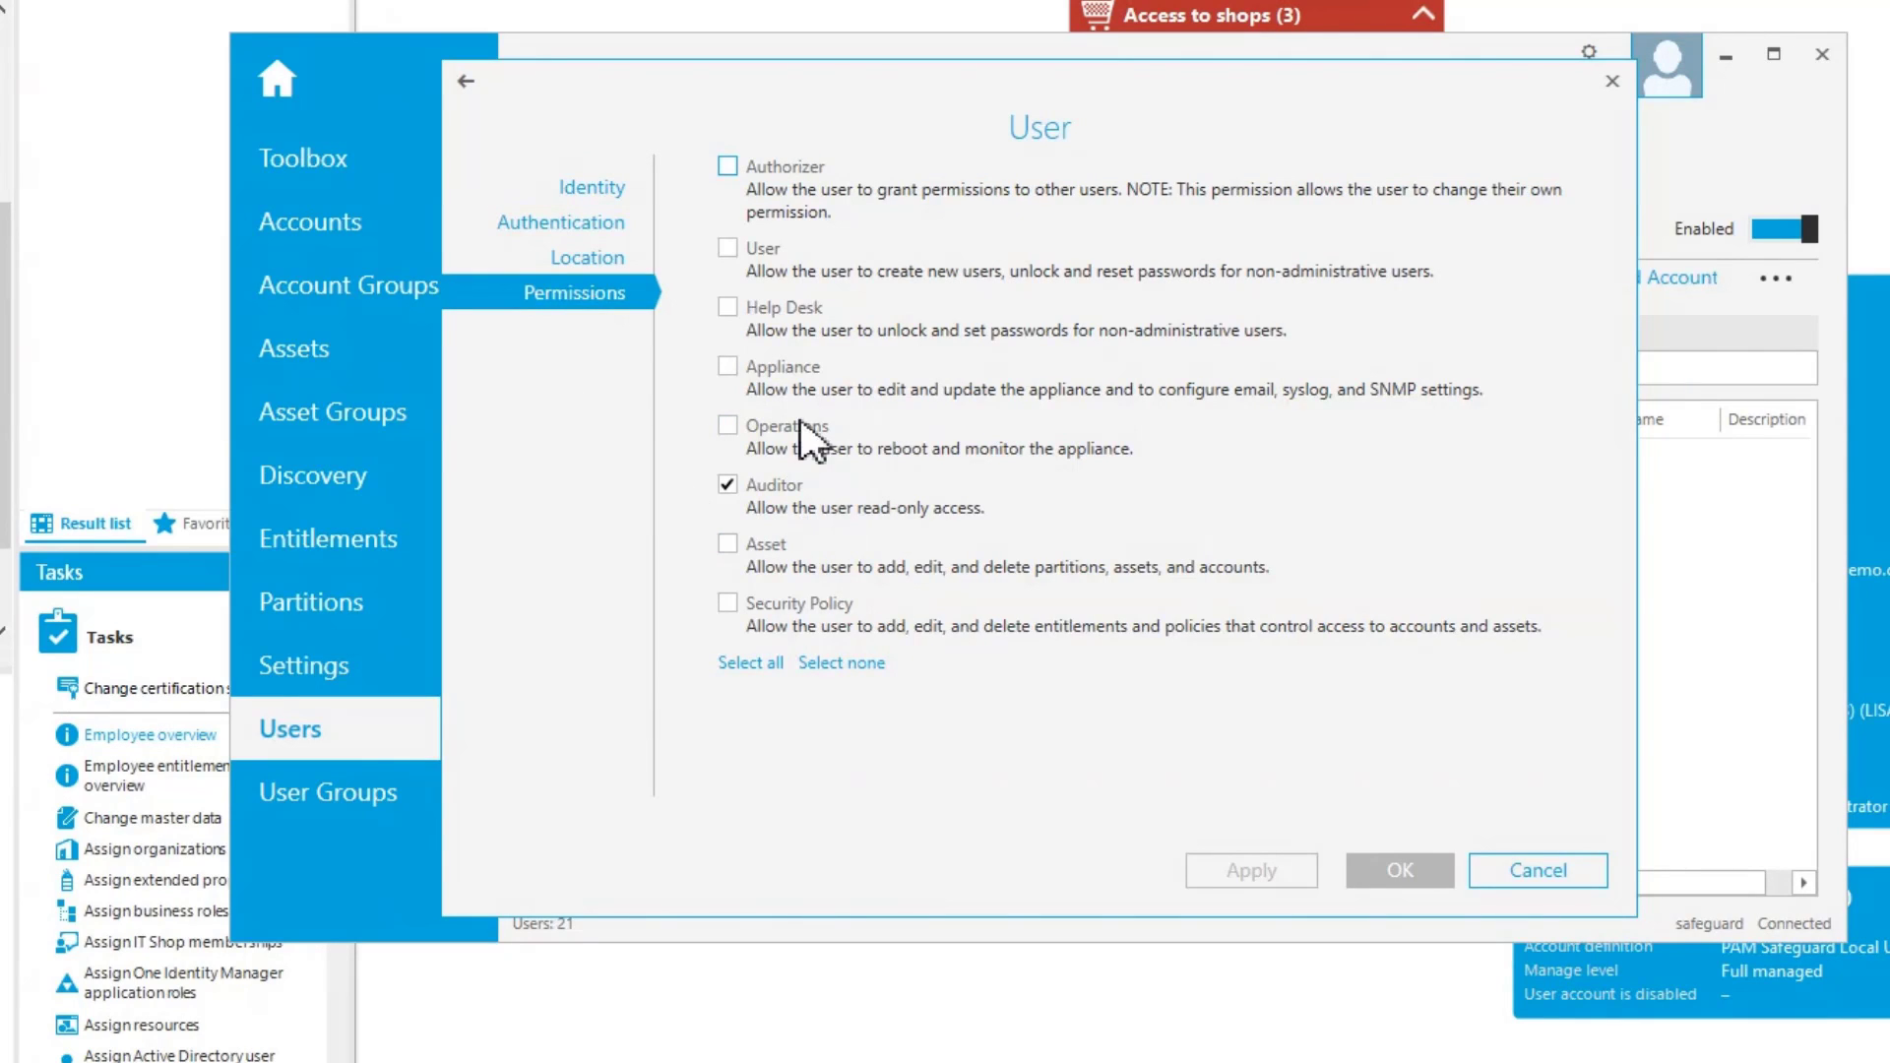
{"action": "left_click", "coordinate": [1533, 870]}
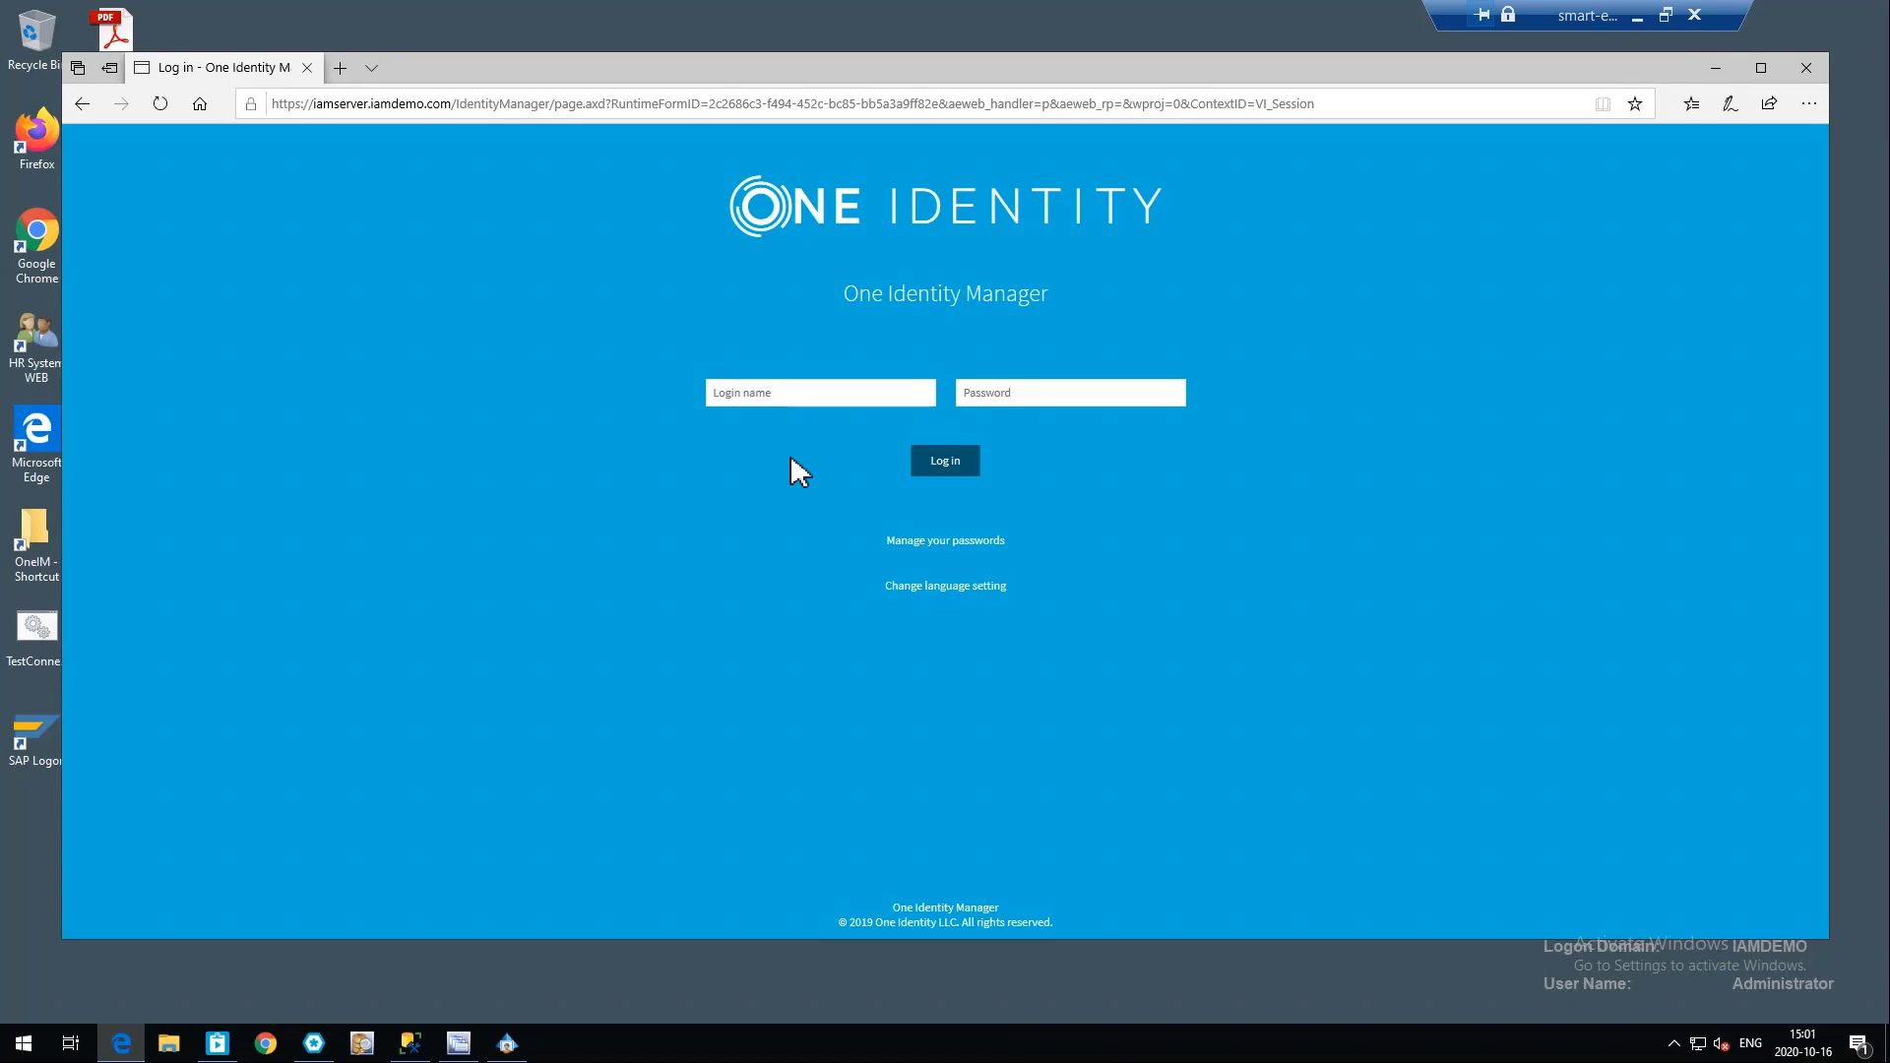
Log in to the One Identity Manager web portal in the browser with the login name and account password
{"action": "left_click", "coordinate": [794, 398]}
{"action": "type", "text": "benp"}
{"action": "key", "text": "Tab"}
{"action": "type", "text": "••••••••••"}
{"action": "key", "text": "Return"}
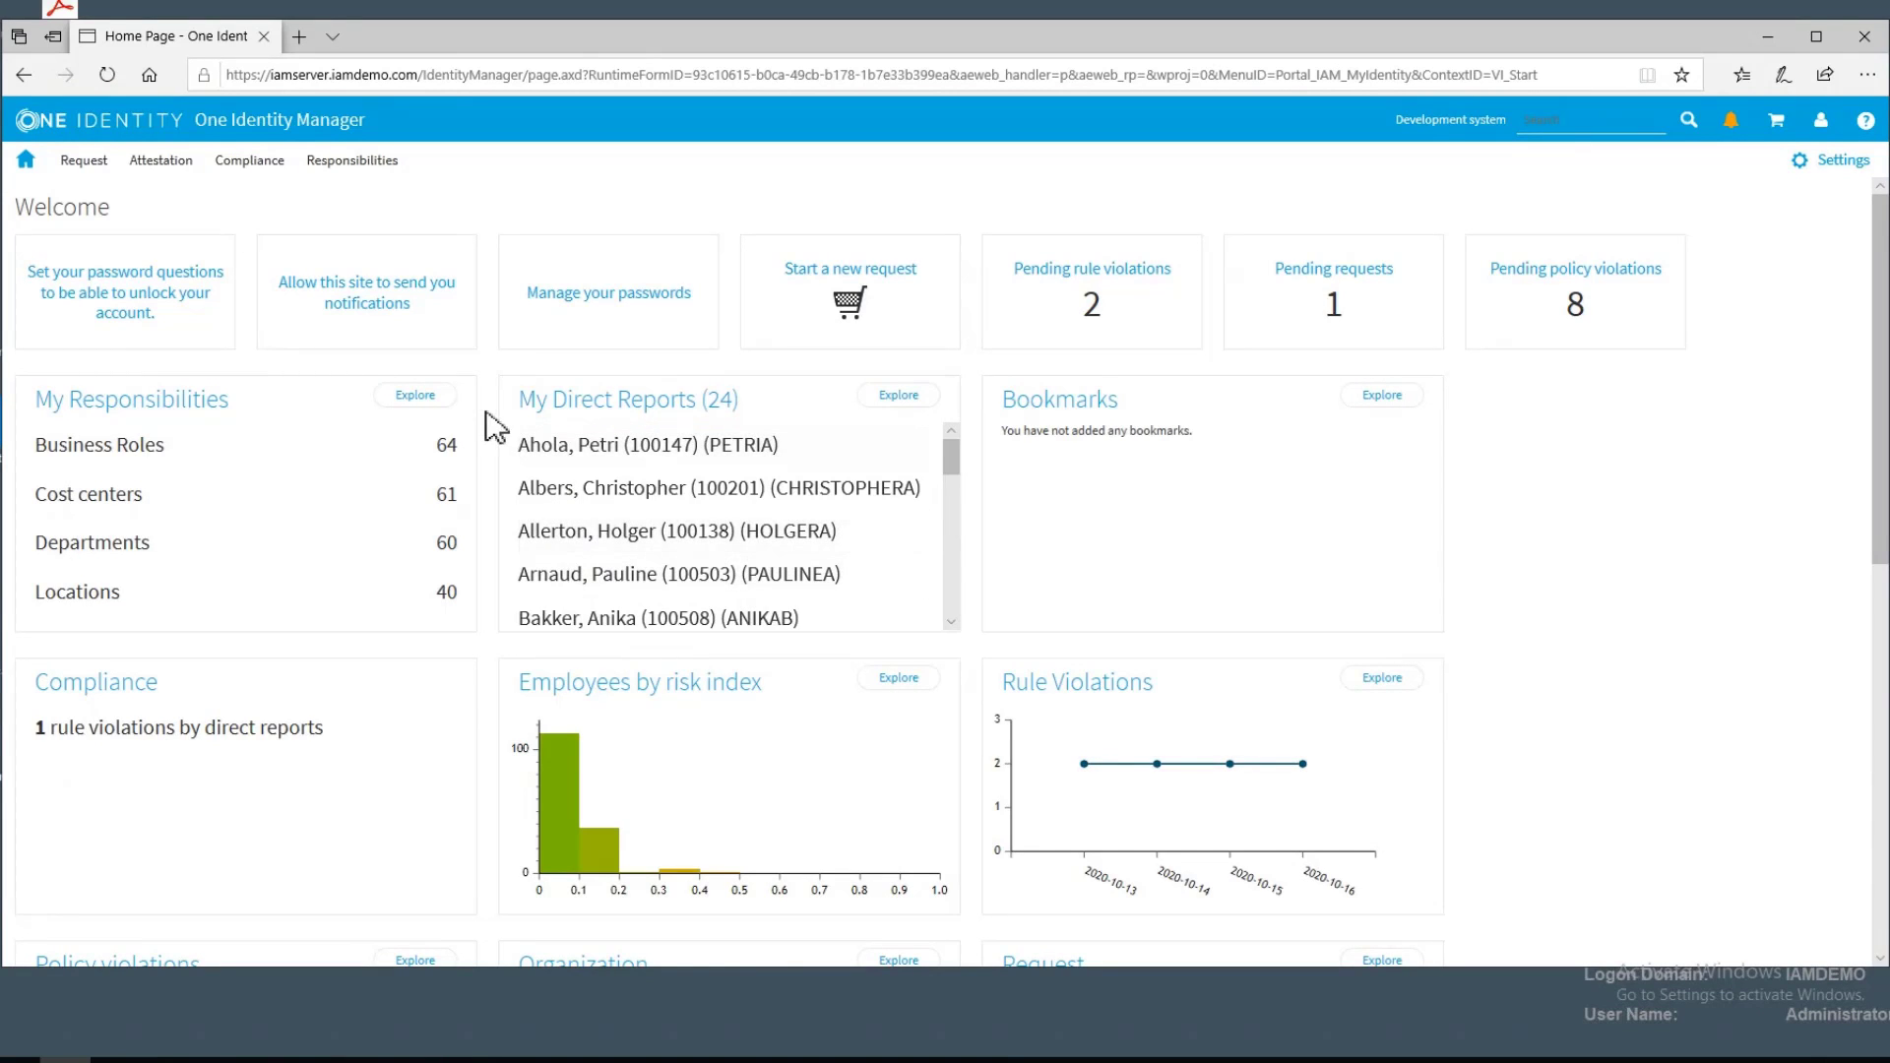
Open Attestation Policy Settings in the attestation Governance Administration area of the portal
{"action": "left_click", "coordinate": [161, 166]}
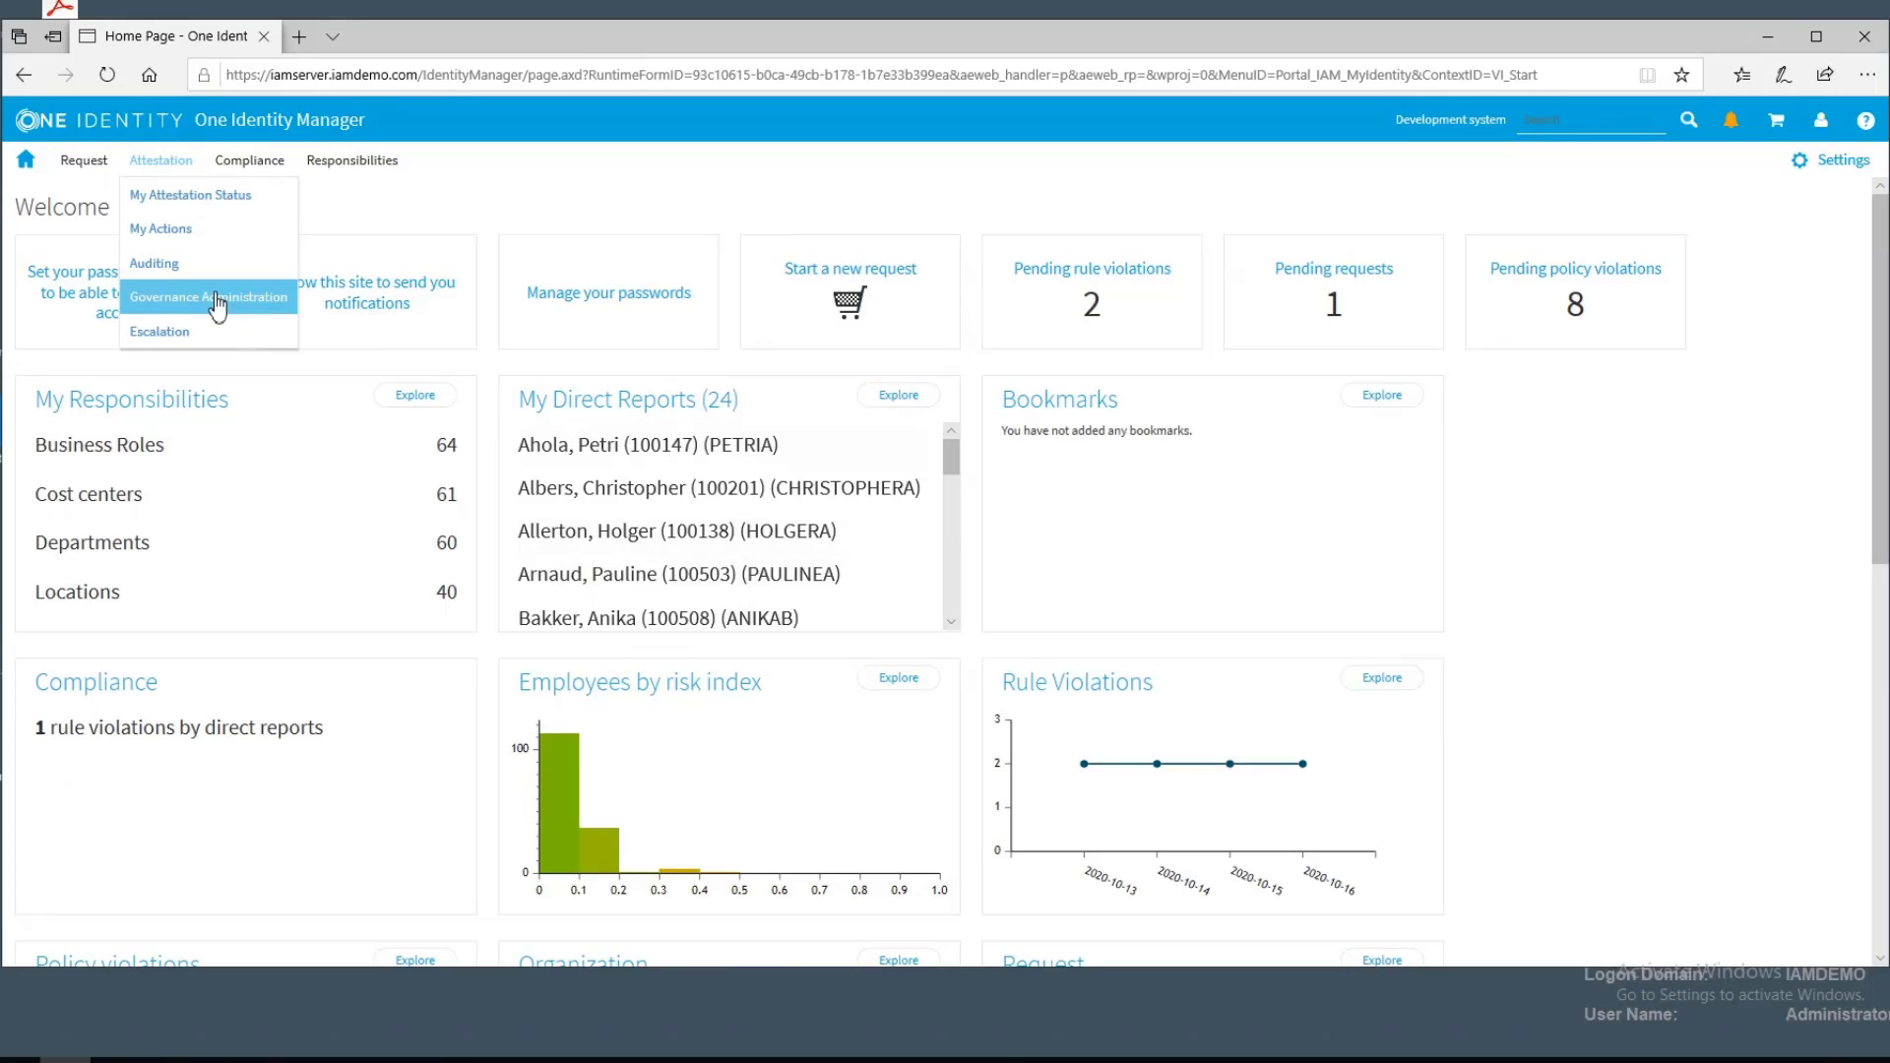
{"action": "left_click", "coordinate": [218, 304]}
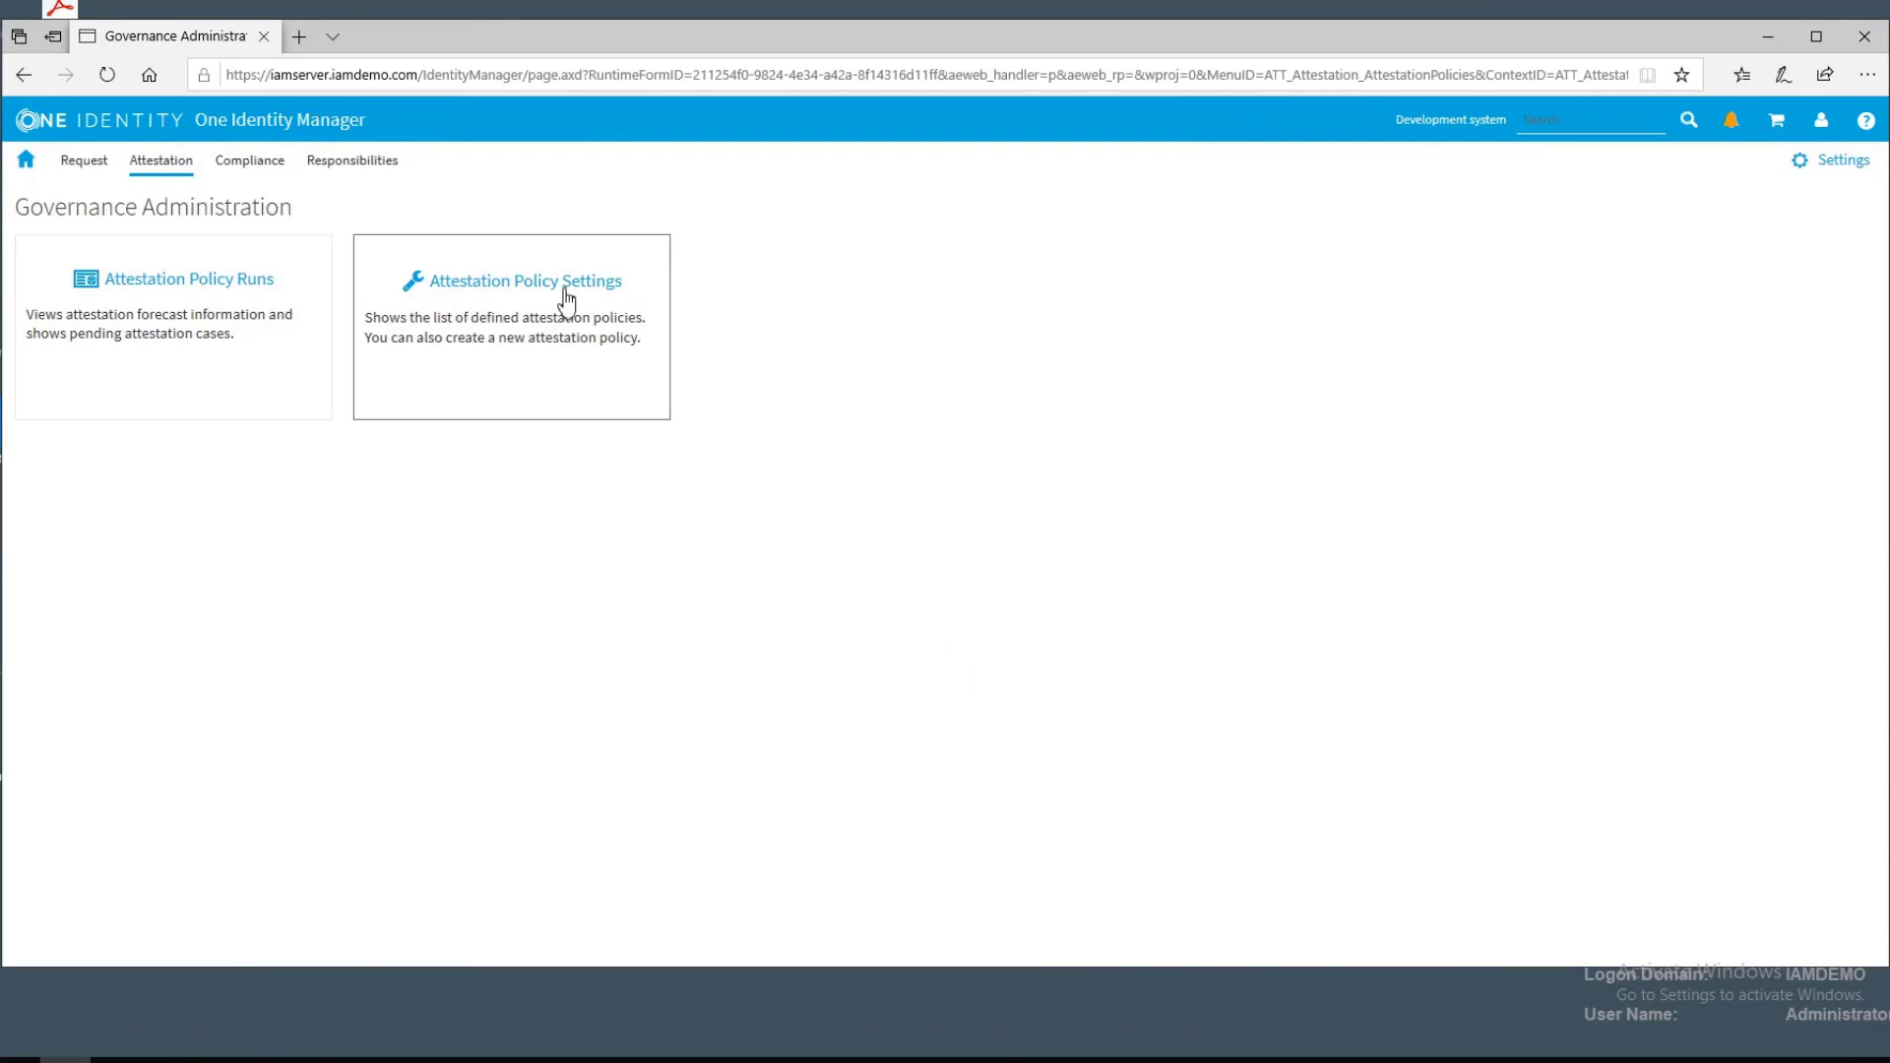
{"action": "left_click", "coordinate": [165, 171]}
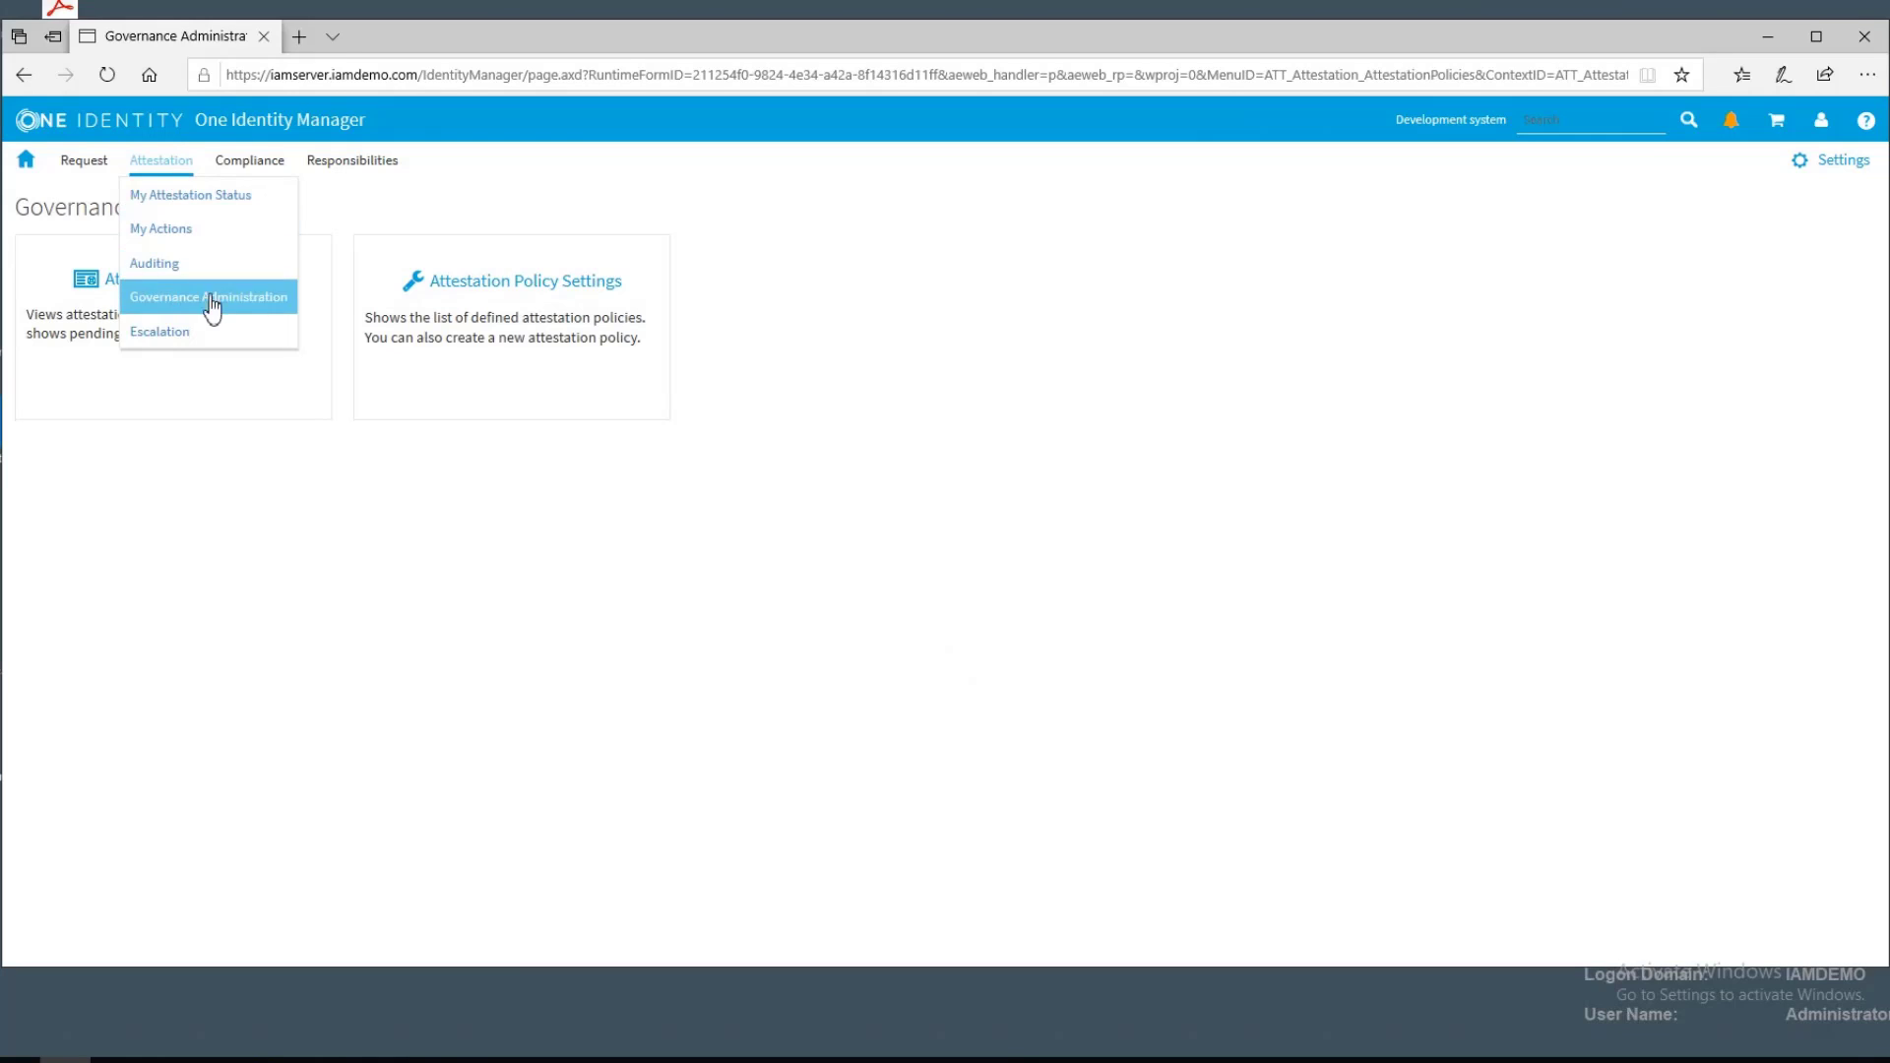
{"action": "left_click", "coordinate": [540, 293]}
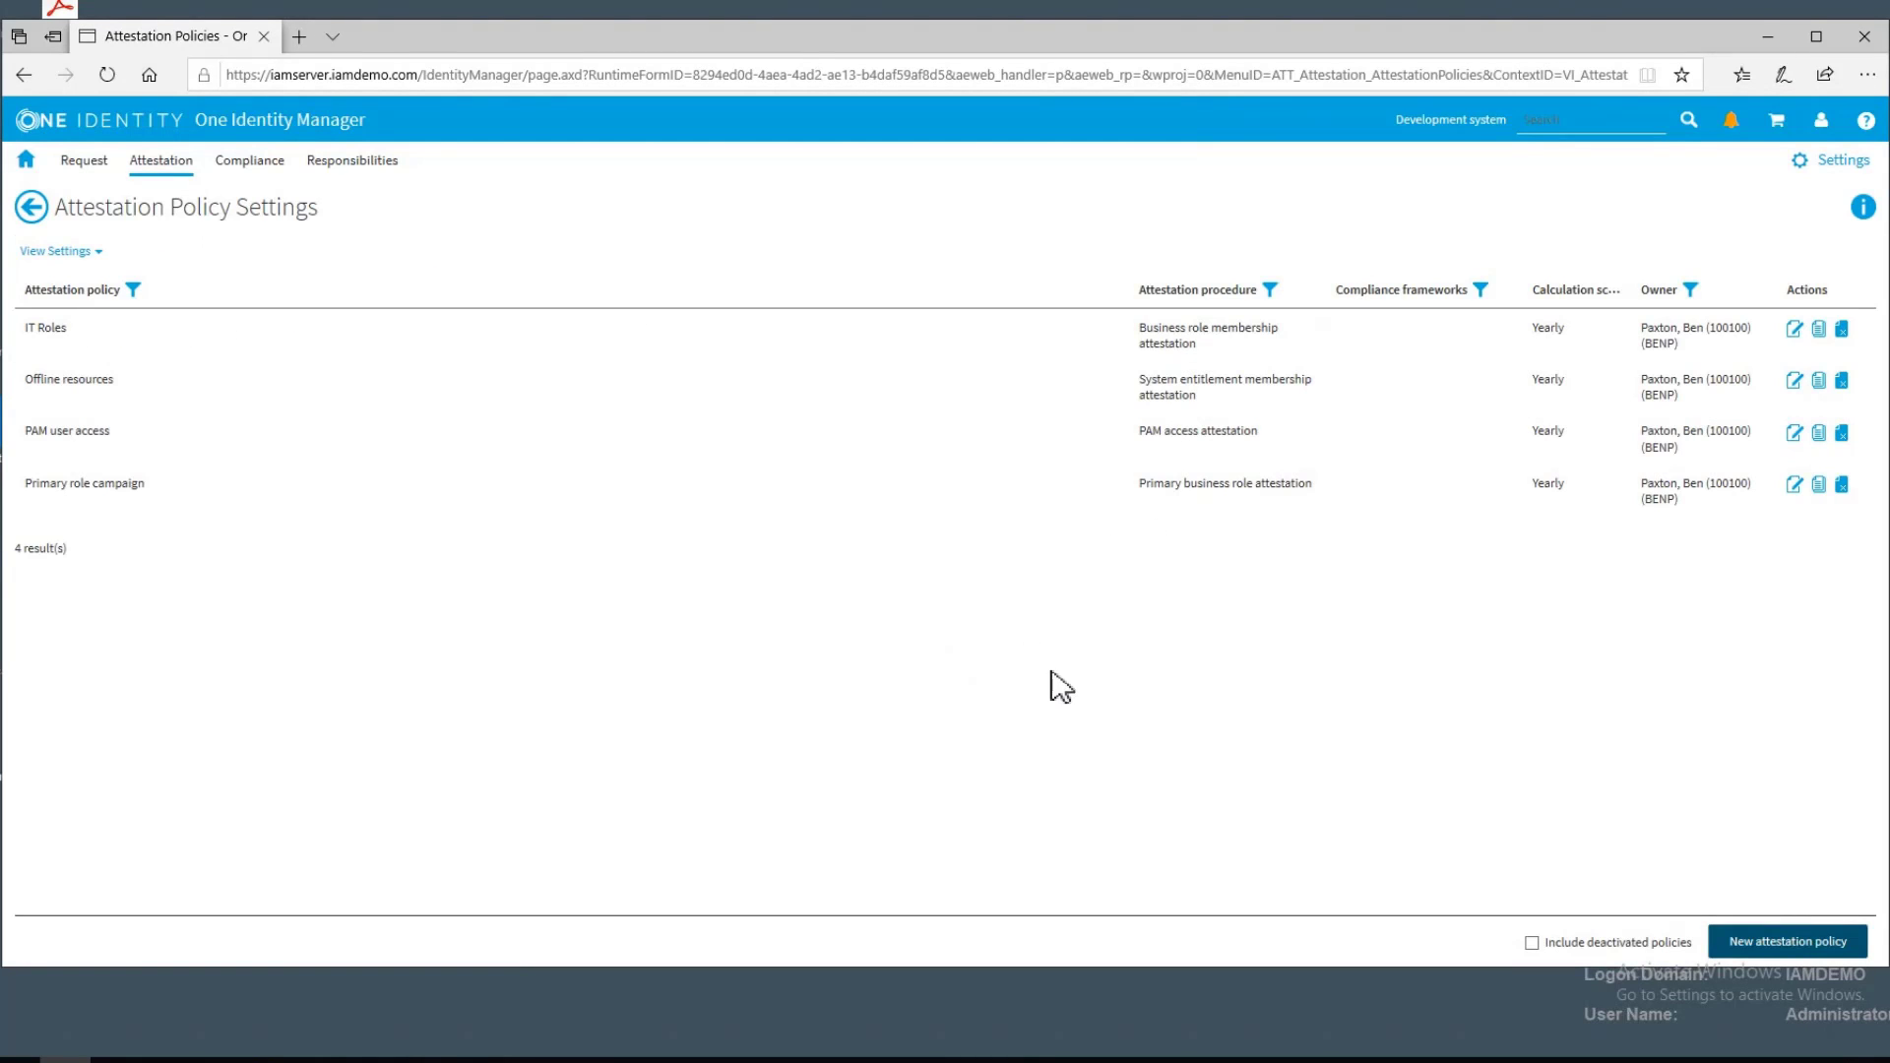
Start a new attestation policy named PAG Demo and assign it the PAM access attestation procedure from Privileged access
{"action": "left_click", "coordinate": [1784, 943]}
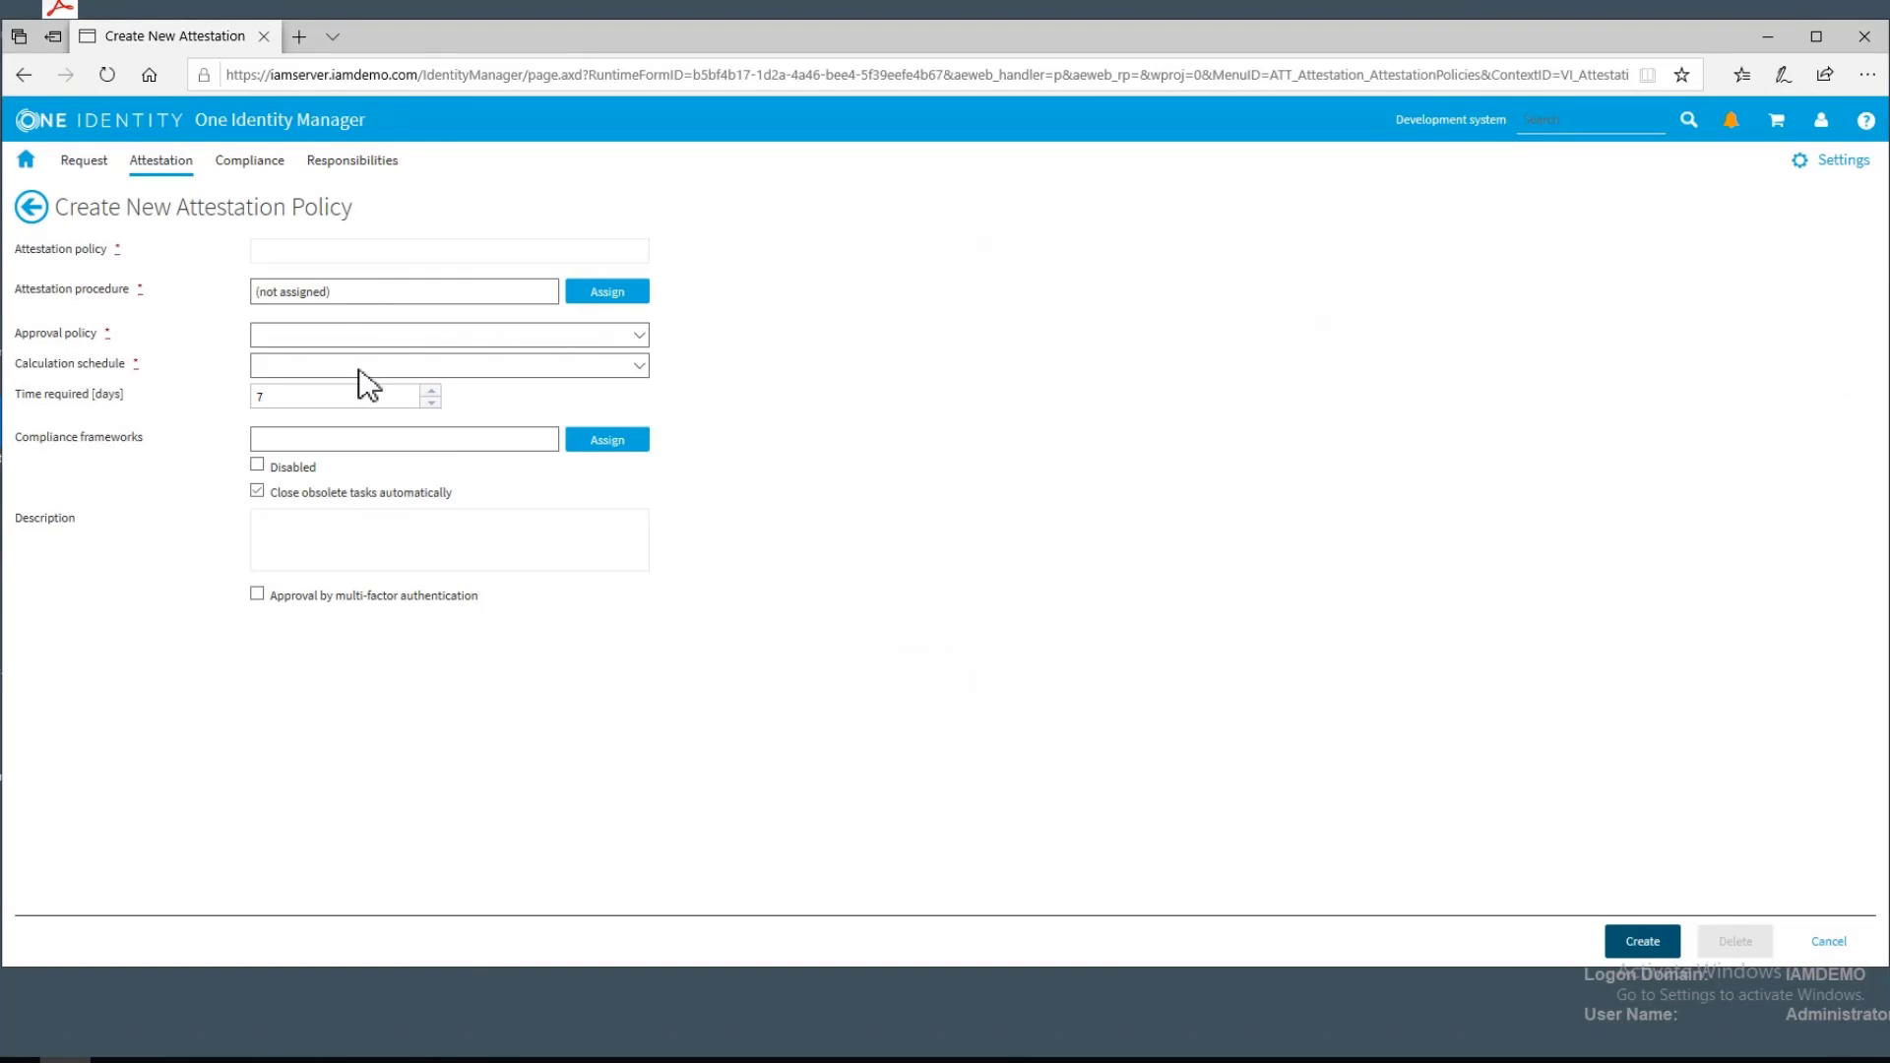
{"action": "left_click", "coordinate": [388, 250]}
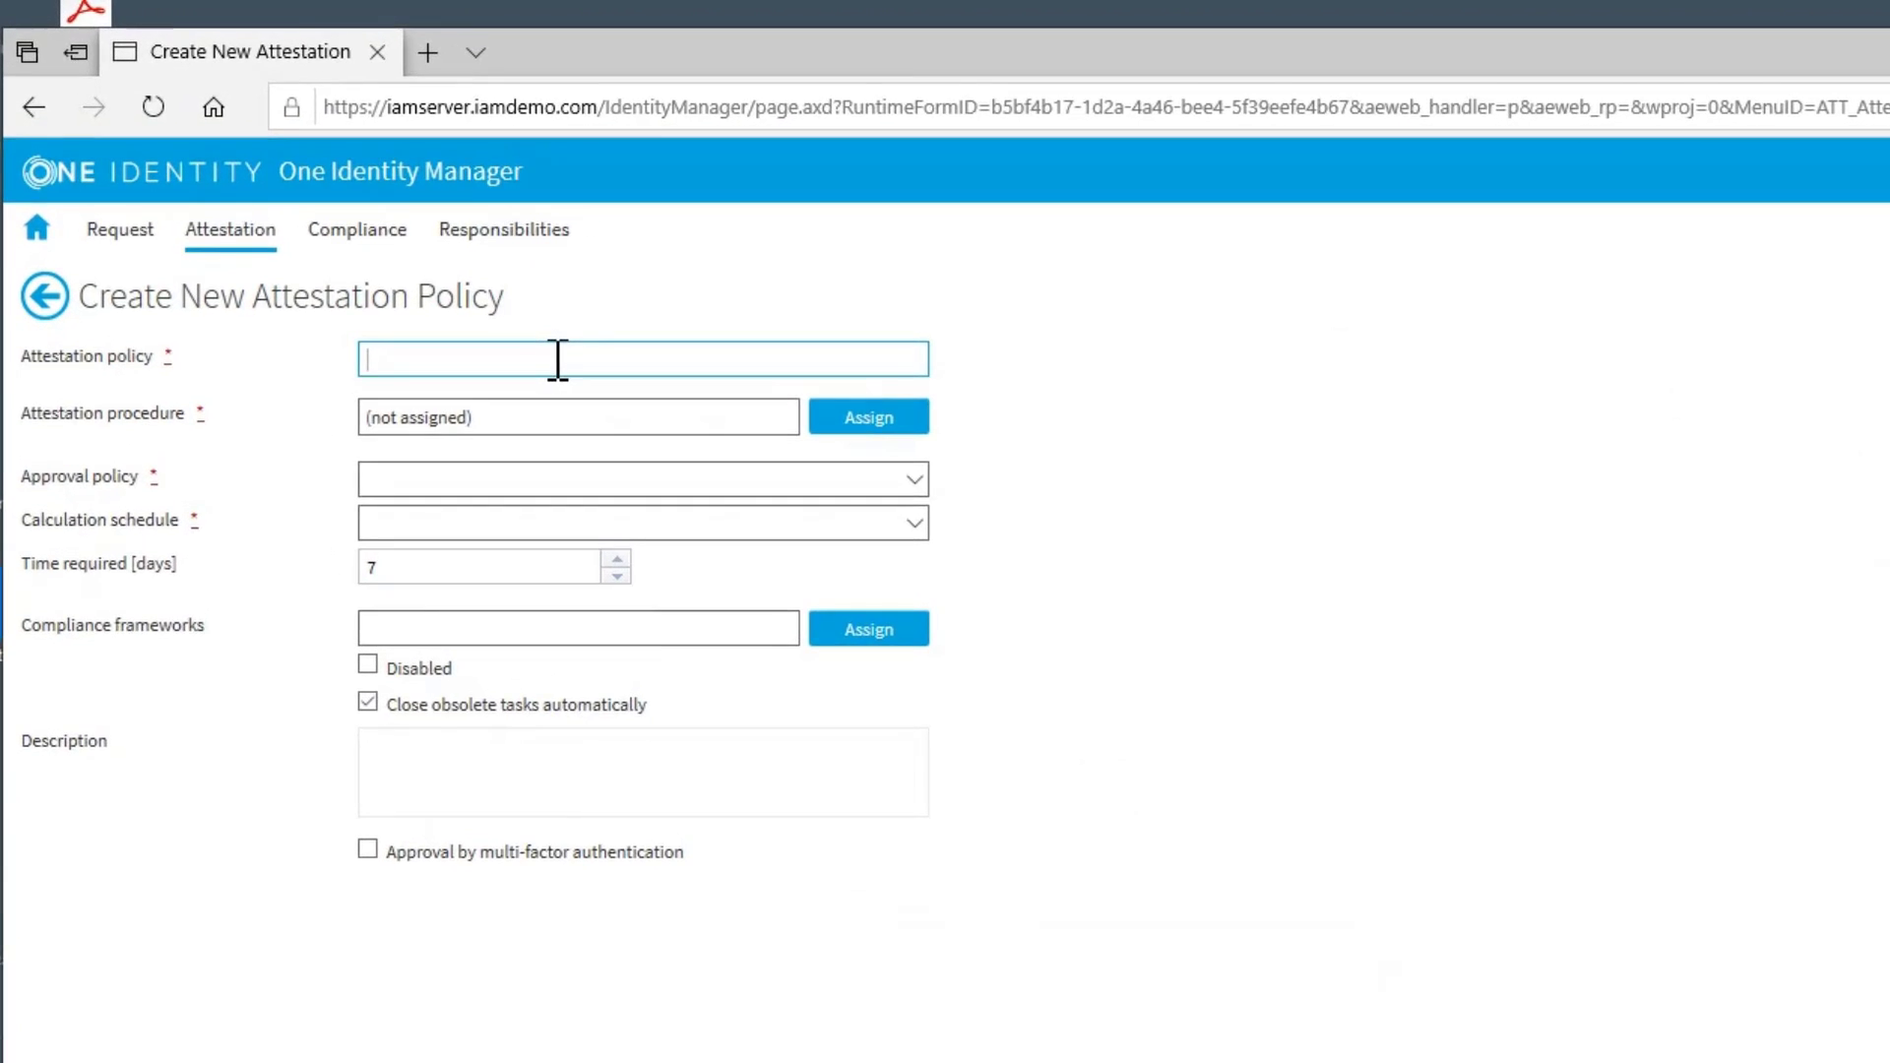
{"action": "type", "text": "PAG Demo"}
{"action": "left_click", "coordinate": [870, 423]}
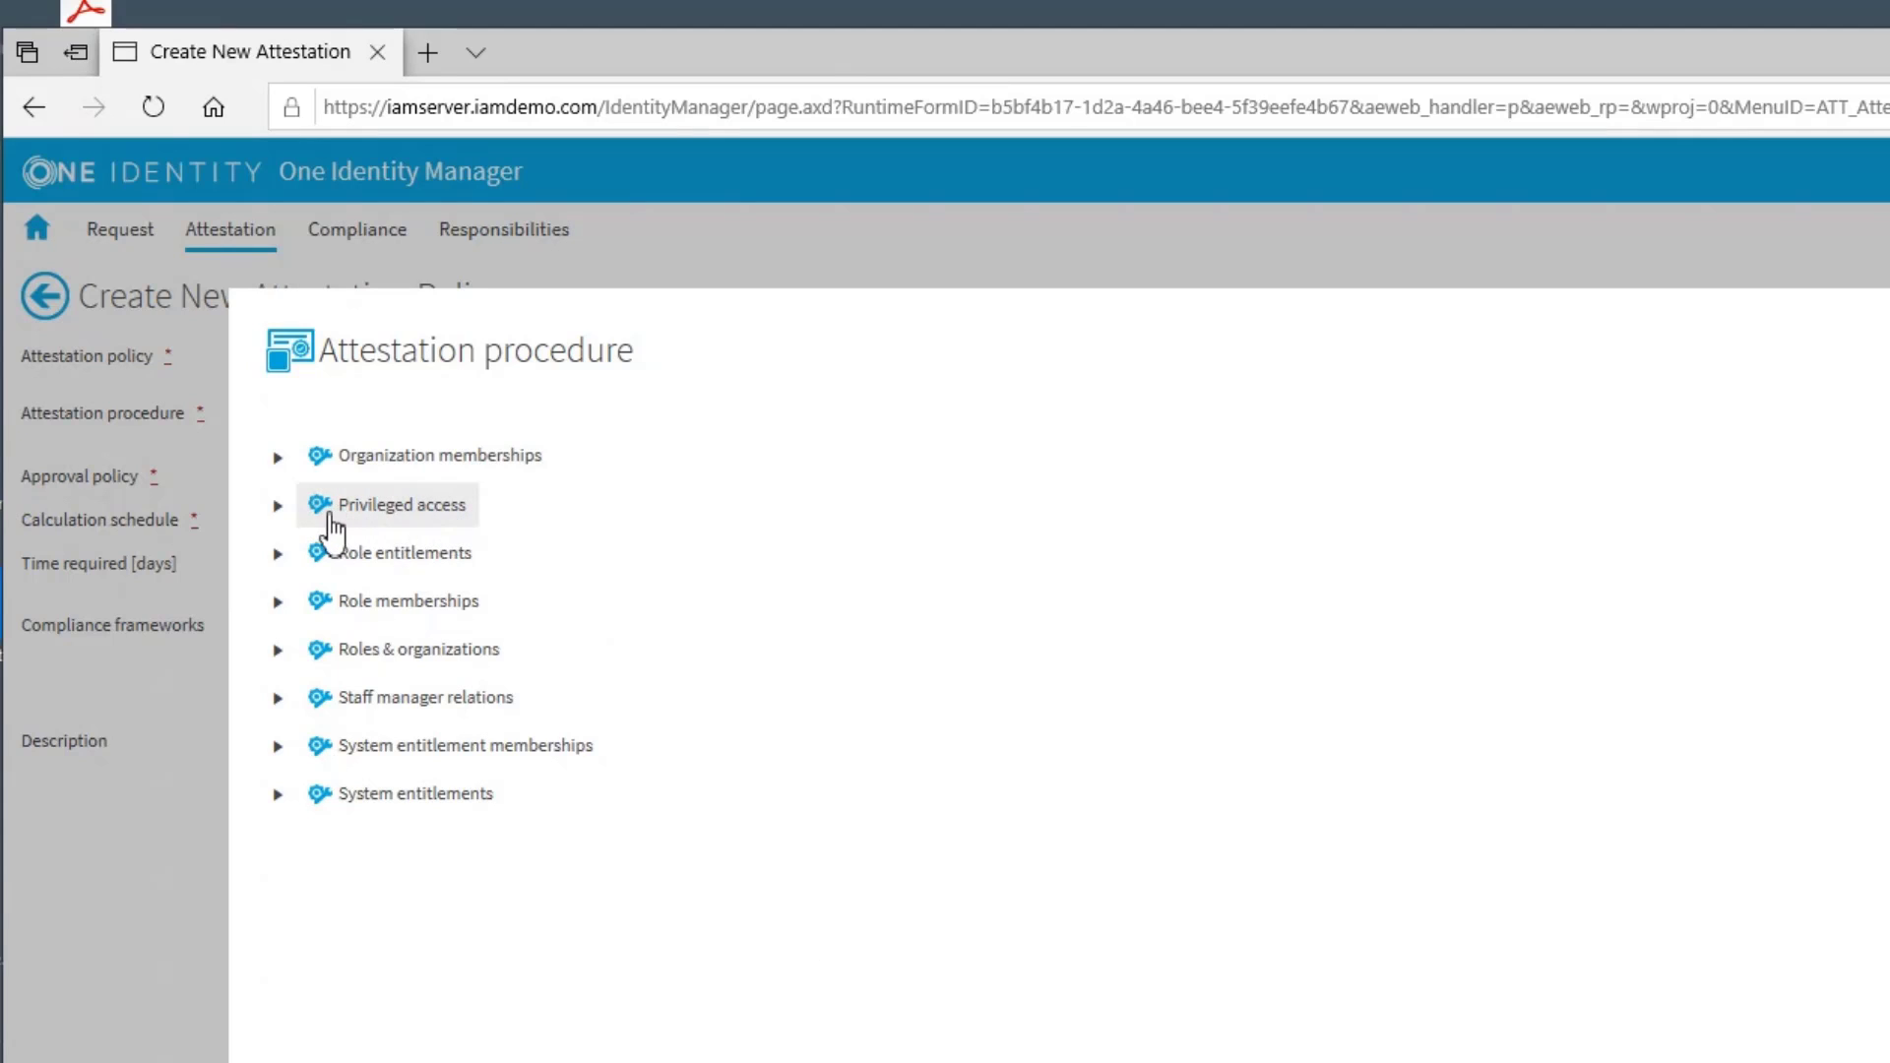
{"action": "left_click", "coordinate": [279, 508]}
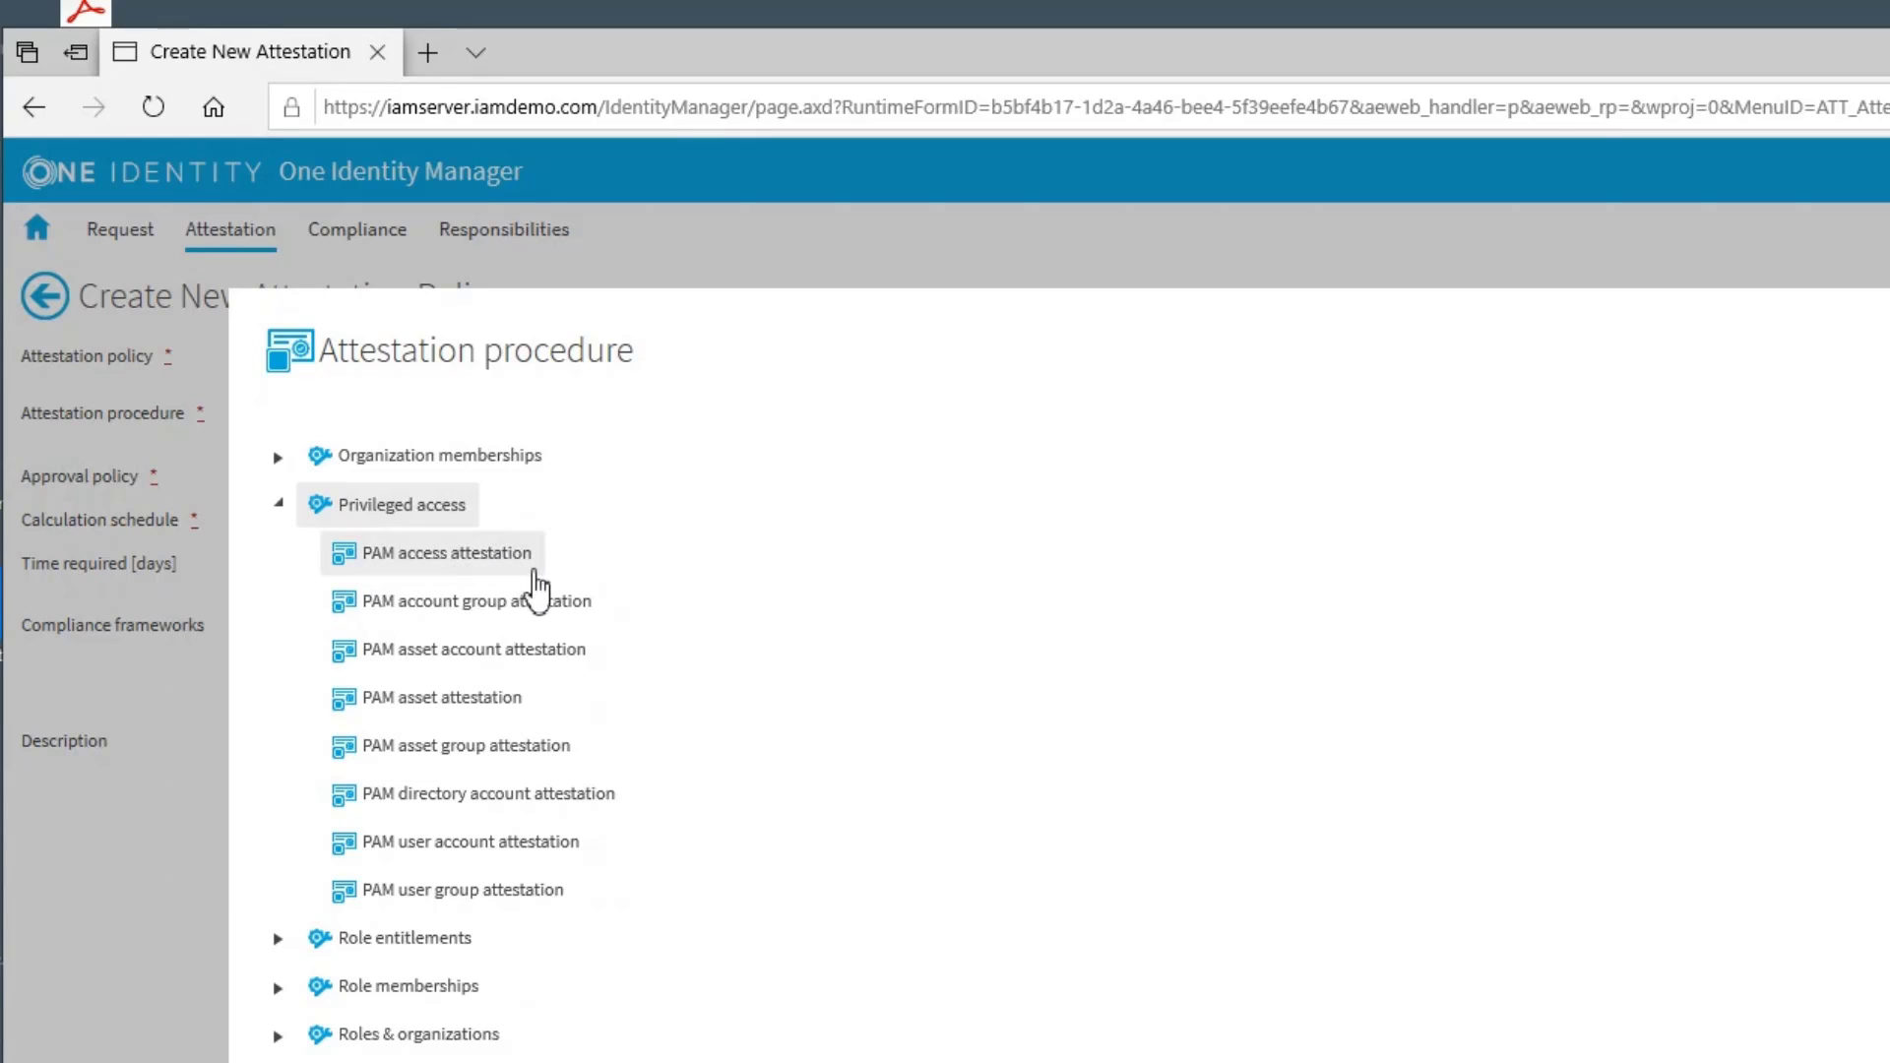
{"action": "left_click", "coordinate": [426, 554]}
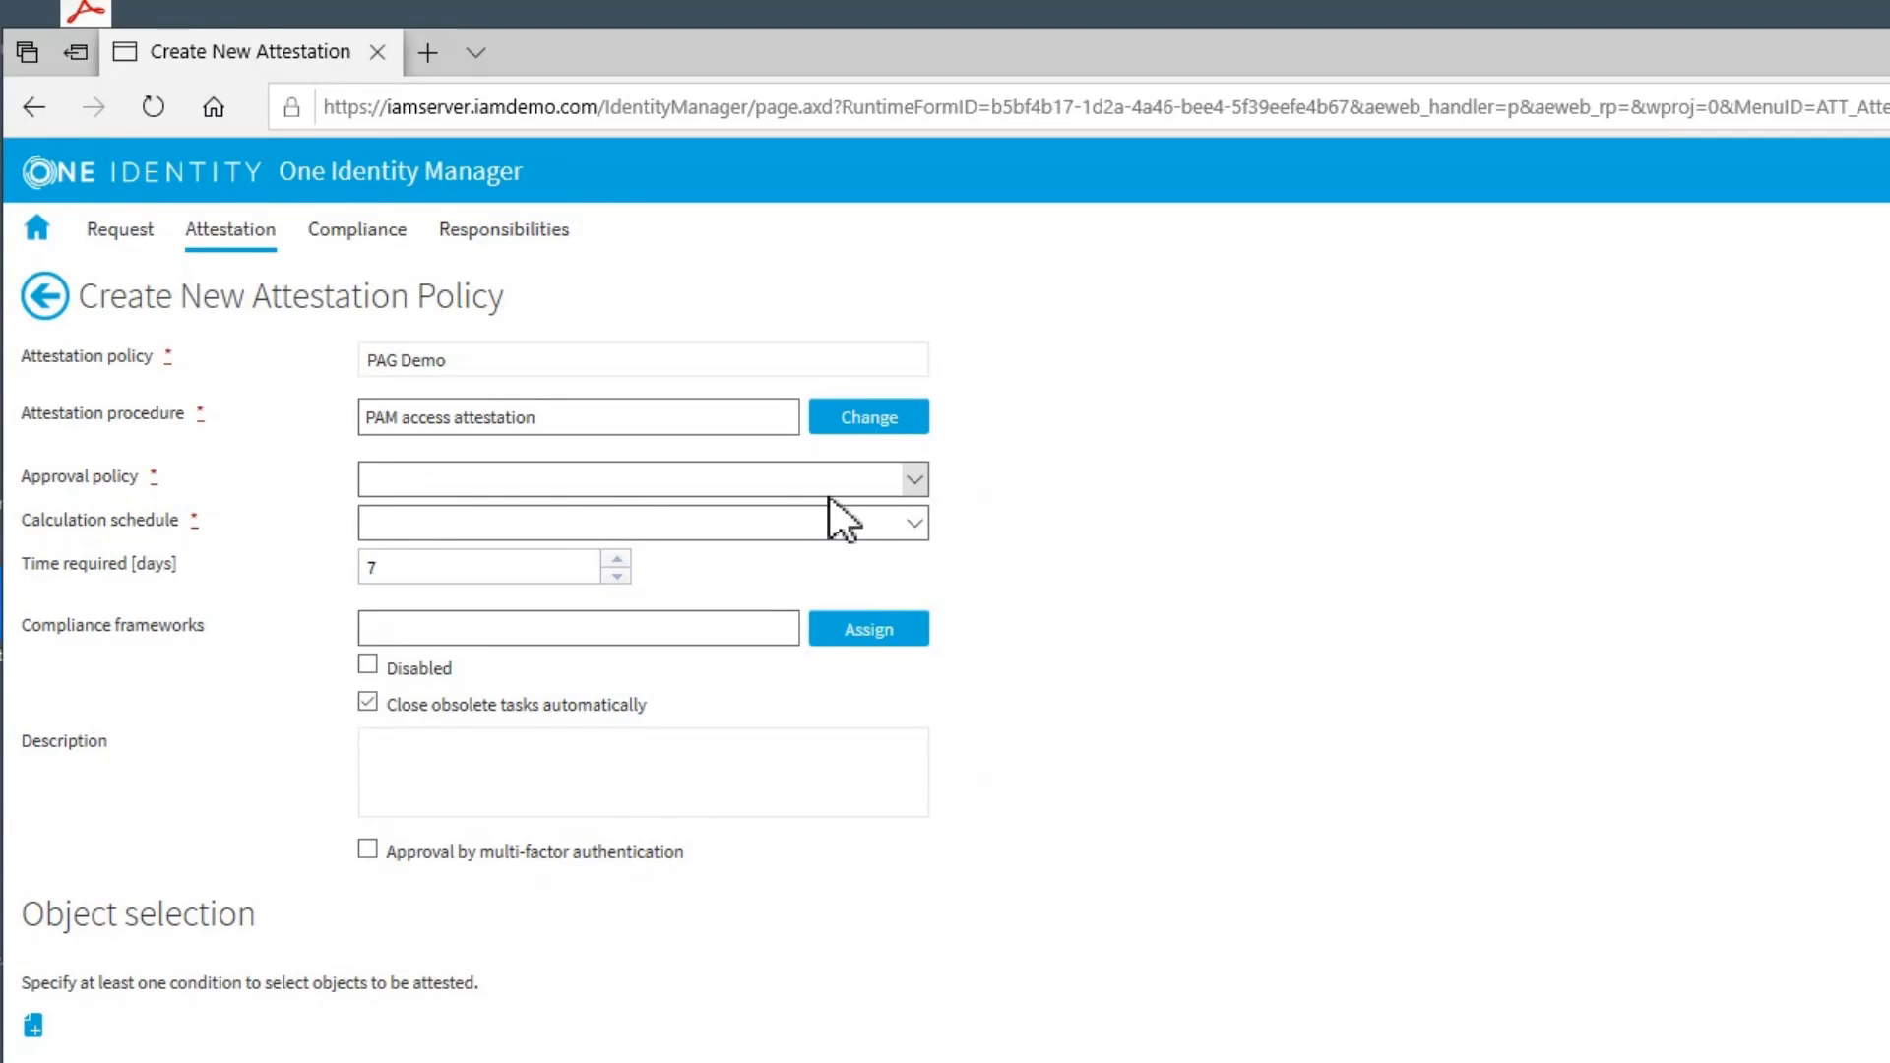
Set the approval policy to Attestation of privileged access and the calculation schedule to PAG-Demo Monthly
{"action": "left_click", "coordinate": [914, 480]}
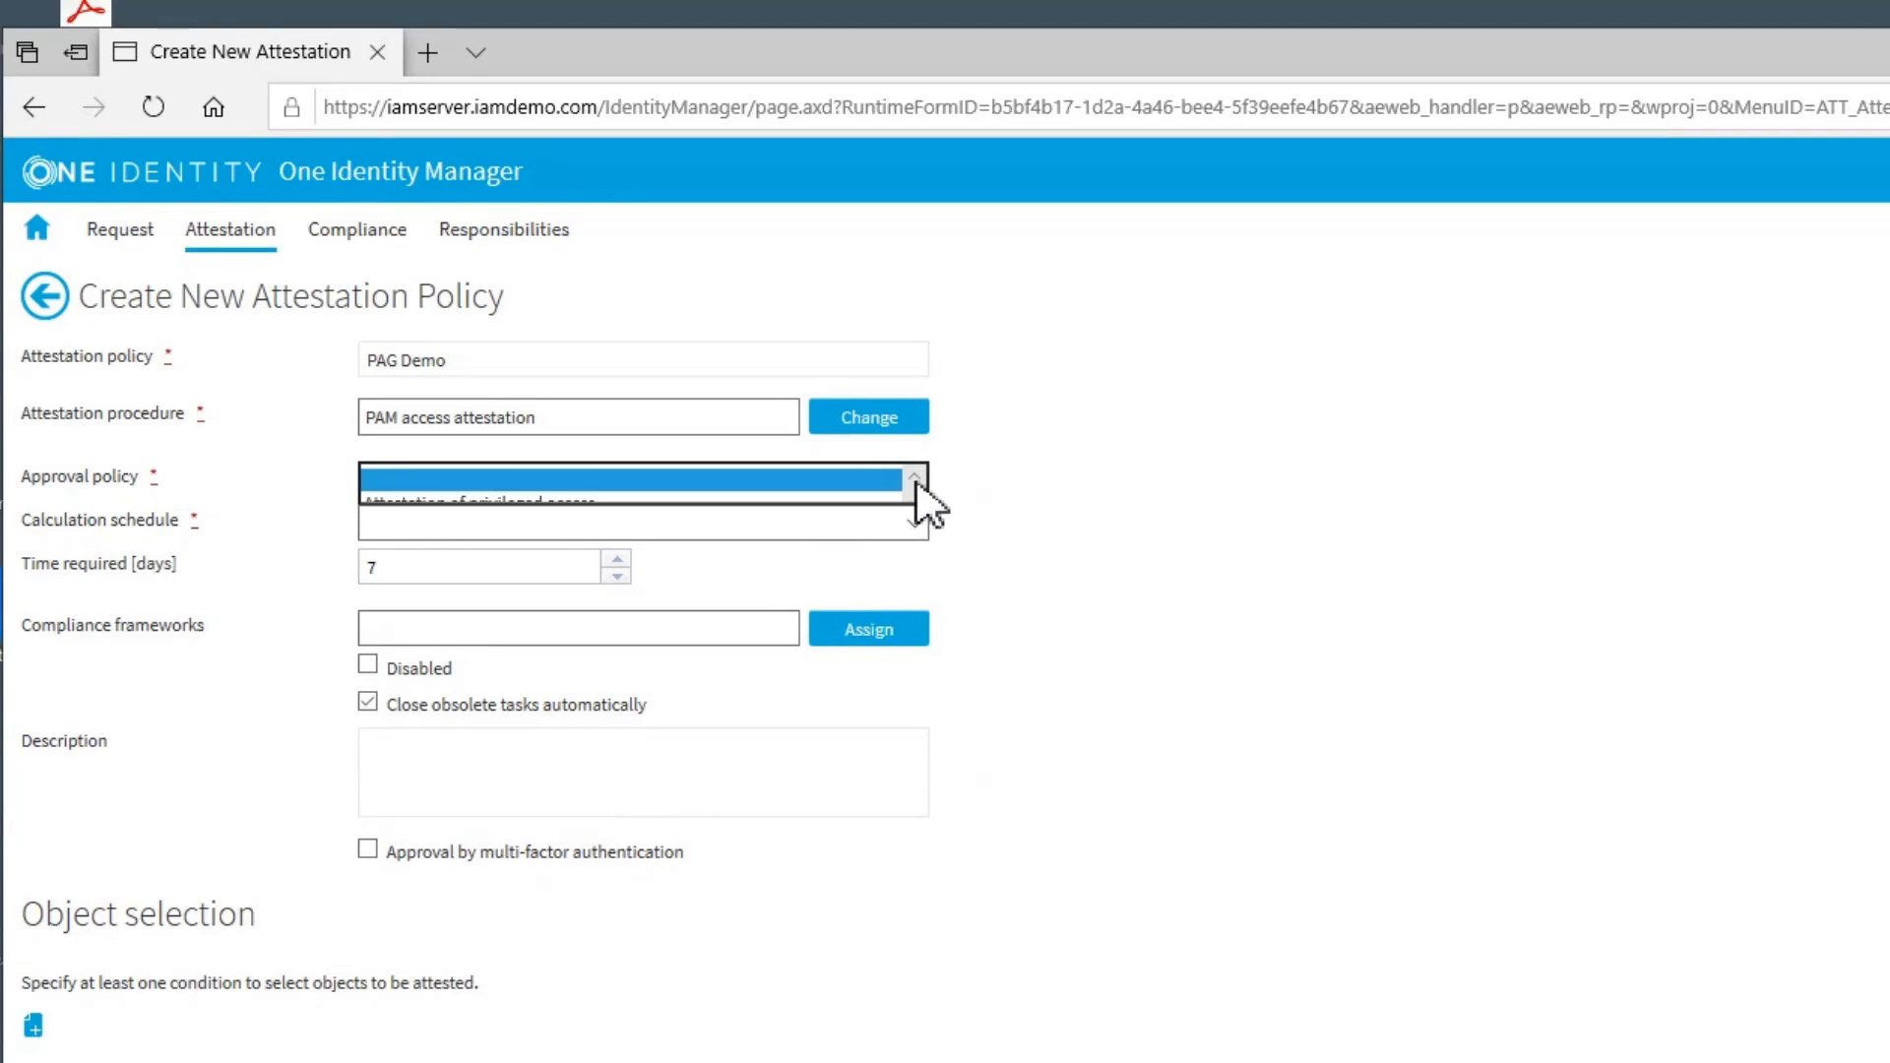
{"action": "left_click", "coordinate": [554, 505]}
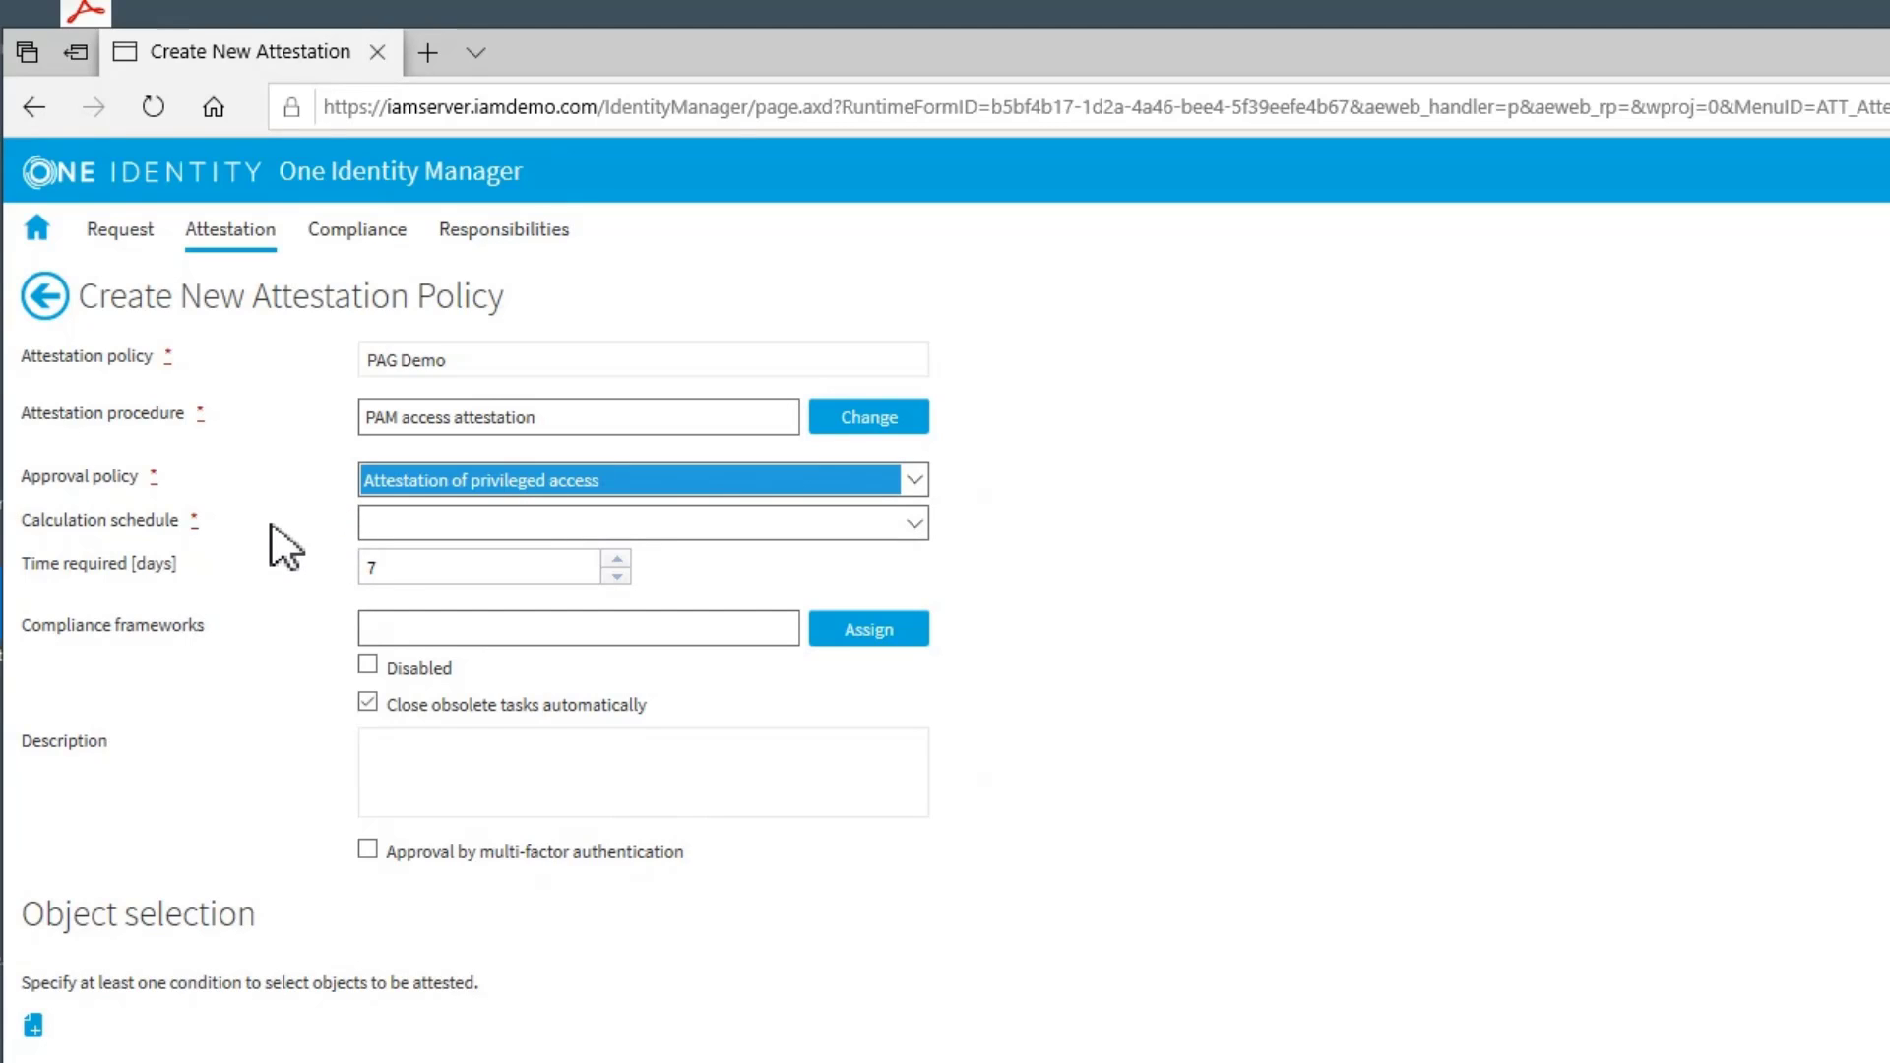
{"action": "left_click", "coordinate": [915, 523]}
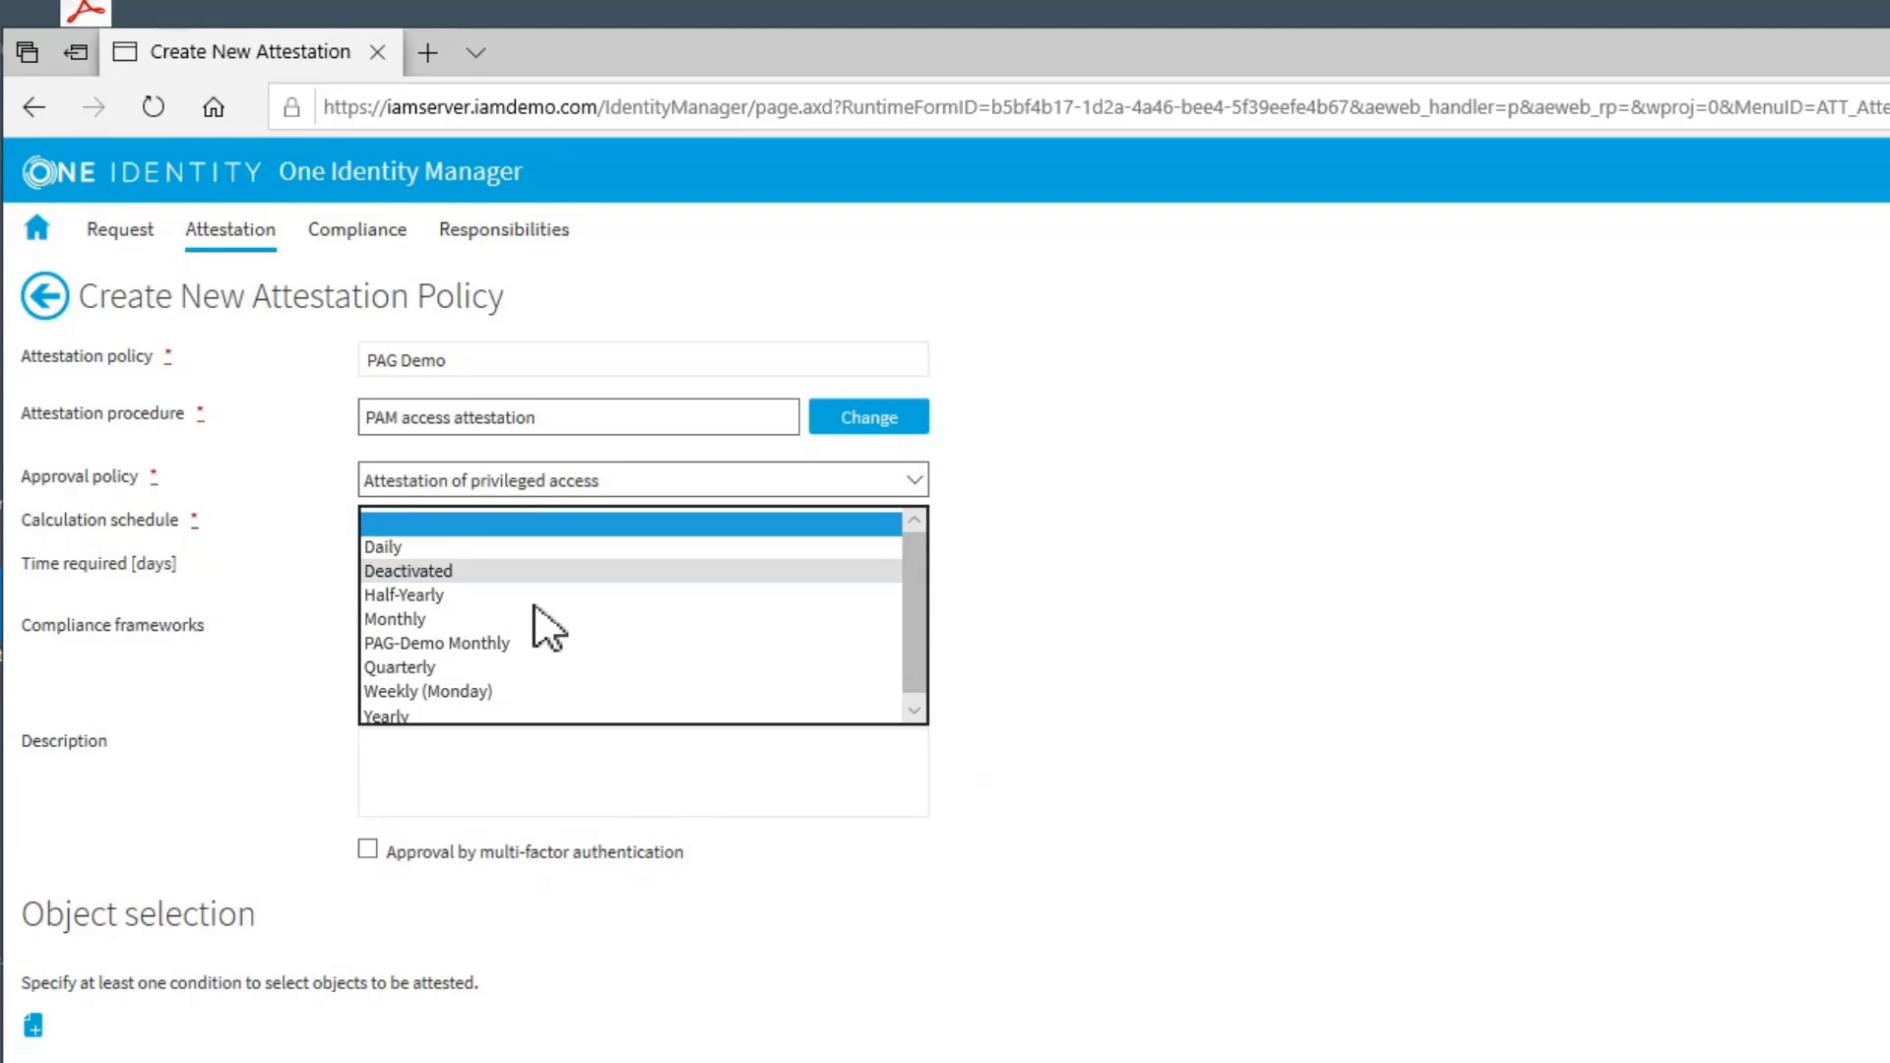
{"action": "left_click", "coordinate": [472, 648]}
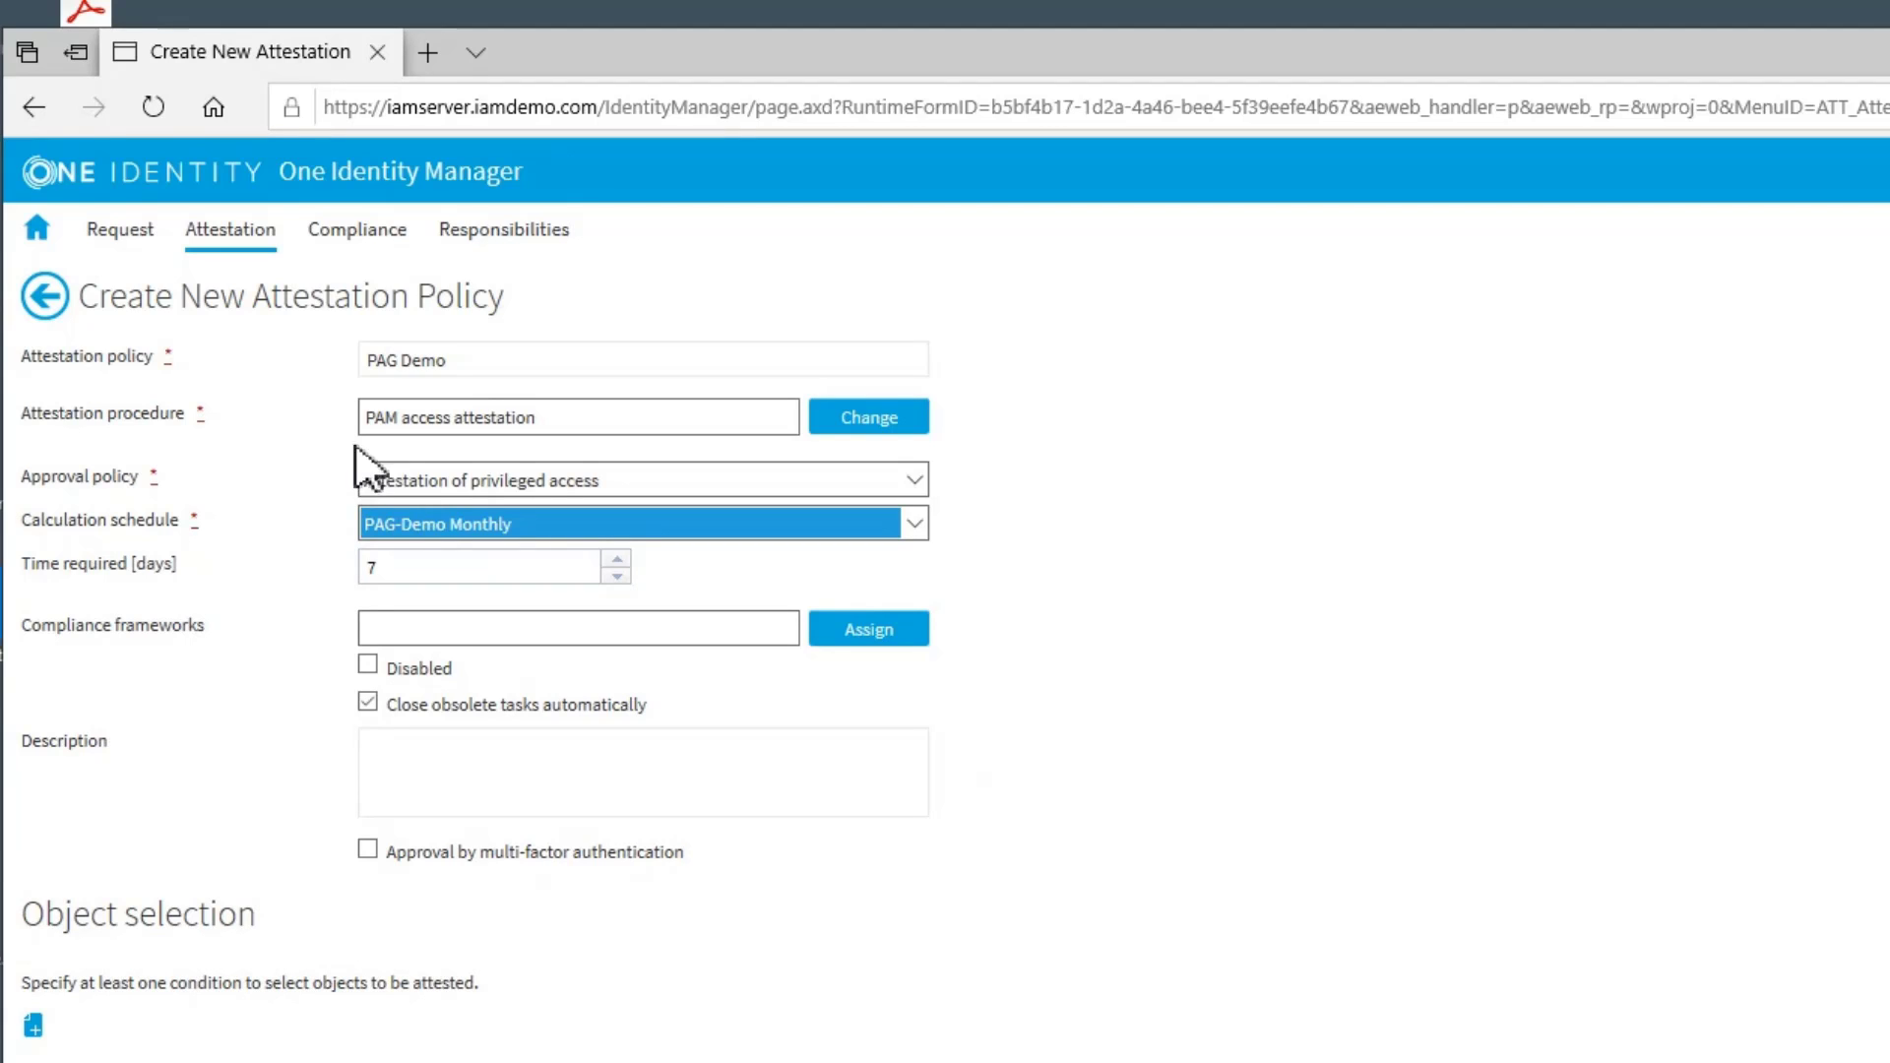
Add an object selection condition to the attestation policy with the condition type All PAM access
{"action": "left_click", "coordinate": [33, 1031]}
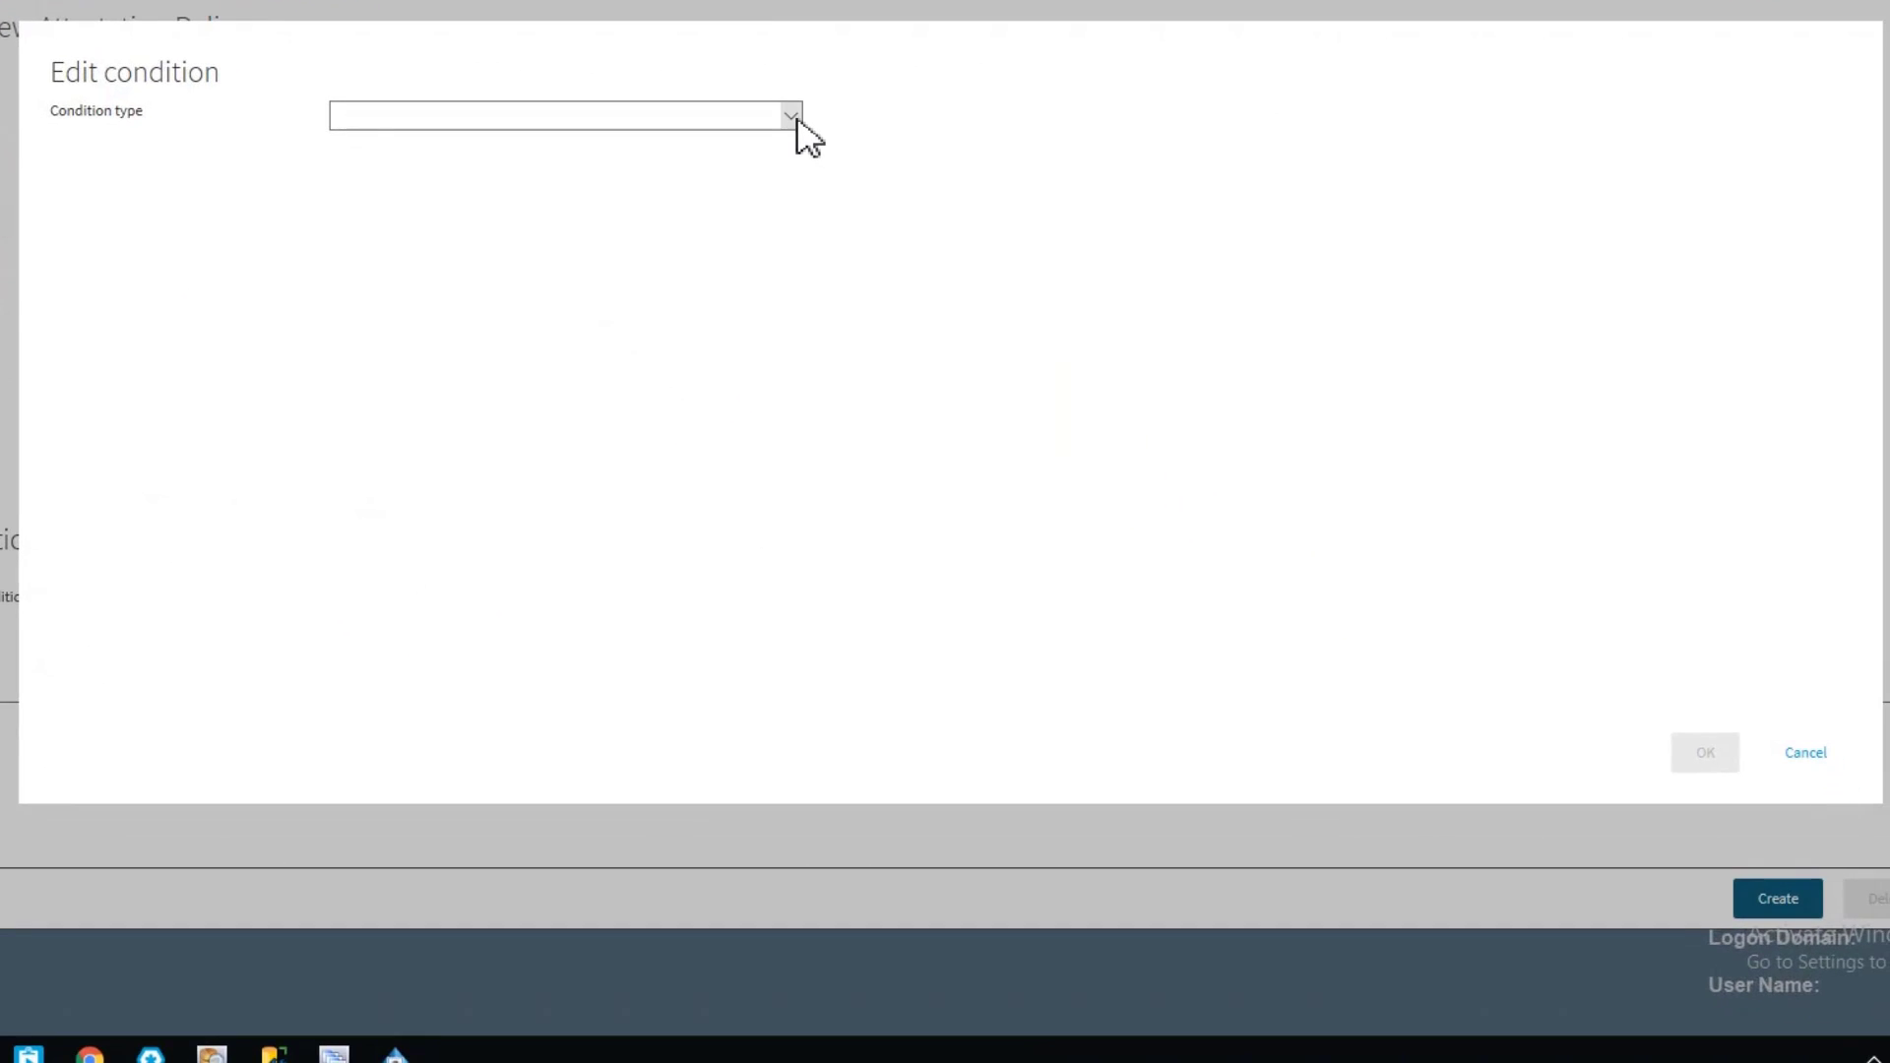
{"action": "left_click", "coordinate": [800, 131]}
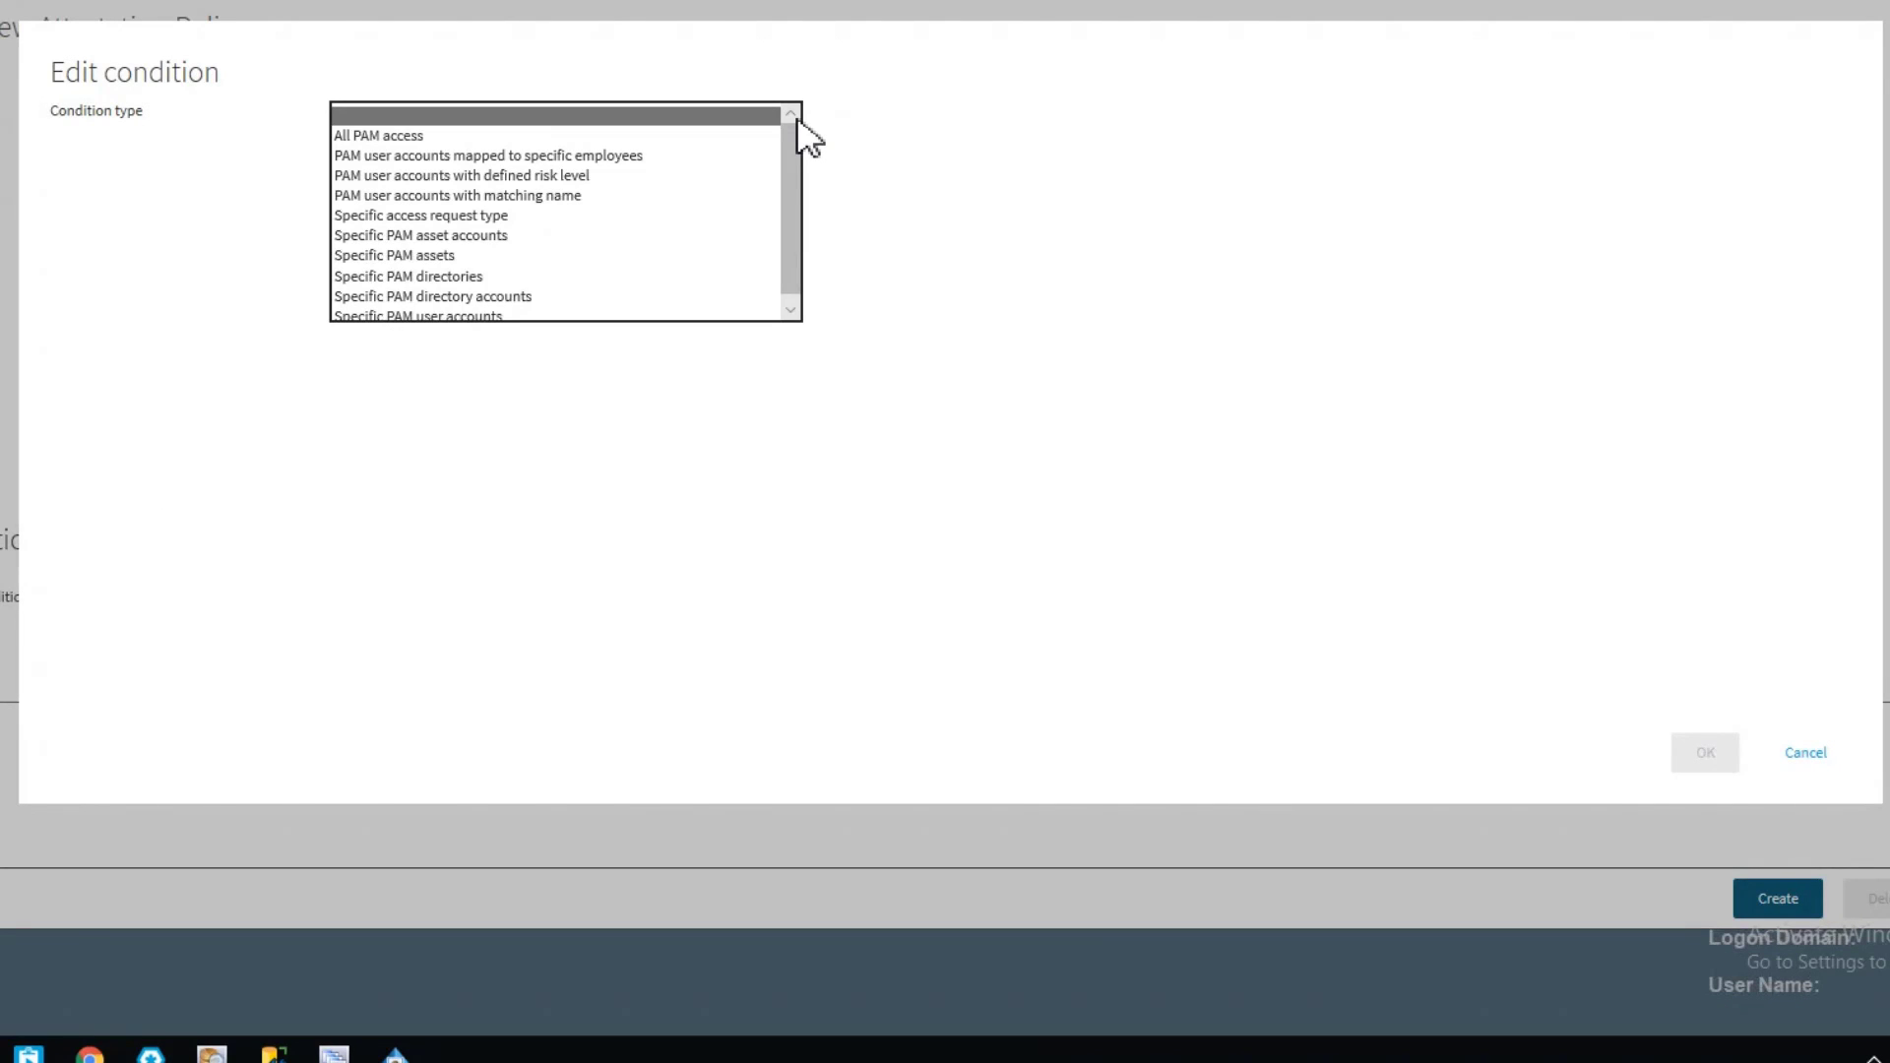
{"action": "left_click", "coordinate": [389, 137]}
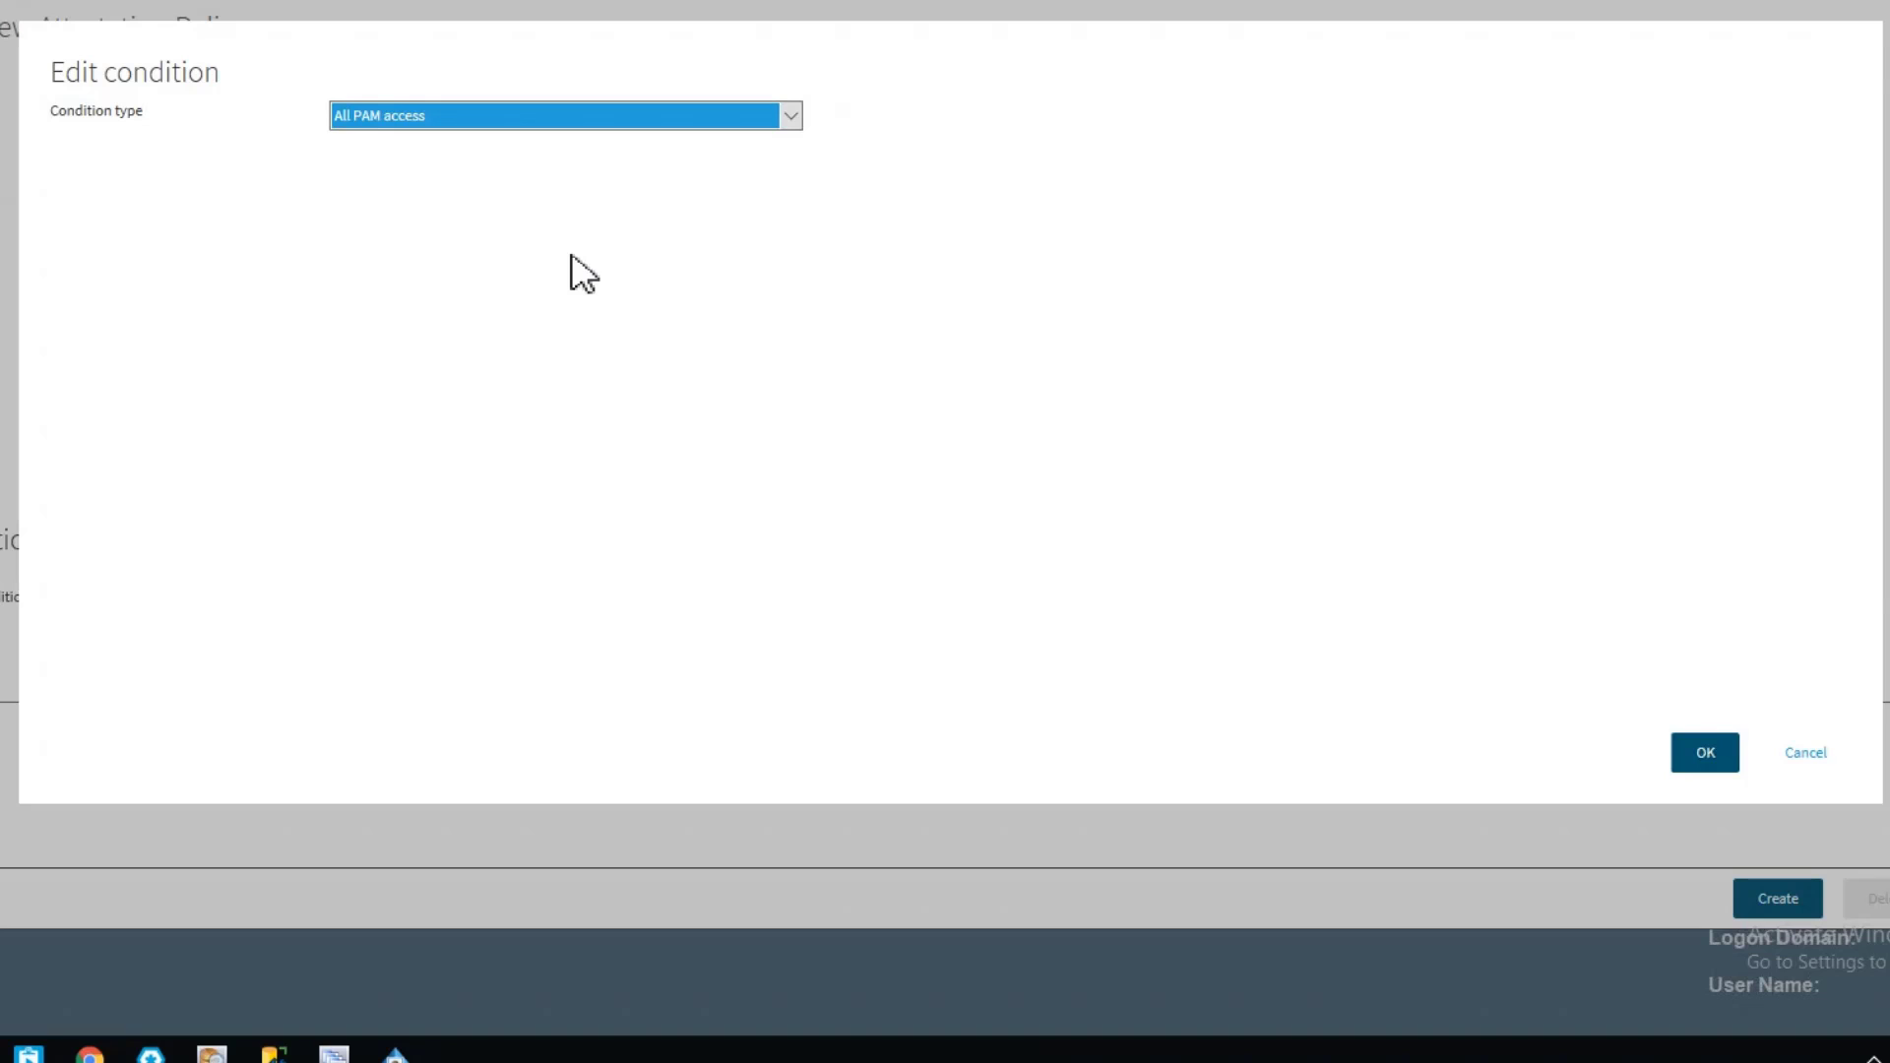
Try the Specific access request type condition, examine its parameter options, and set the condition type back to All PAM access
{"action": "left_click", "coordinate": [790, 119]}
{"action": "left_click_drag", "start_coordinate": [792, 185], "coordinate": [806, 249]}
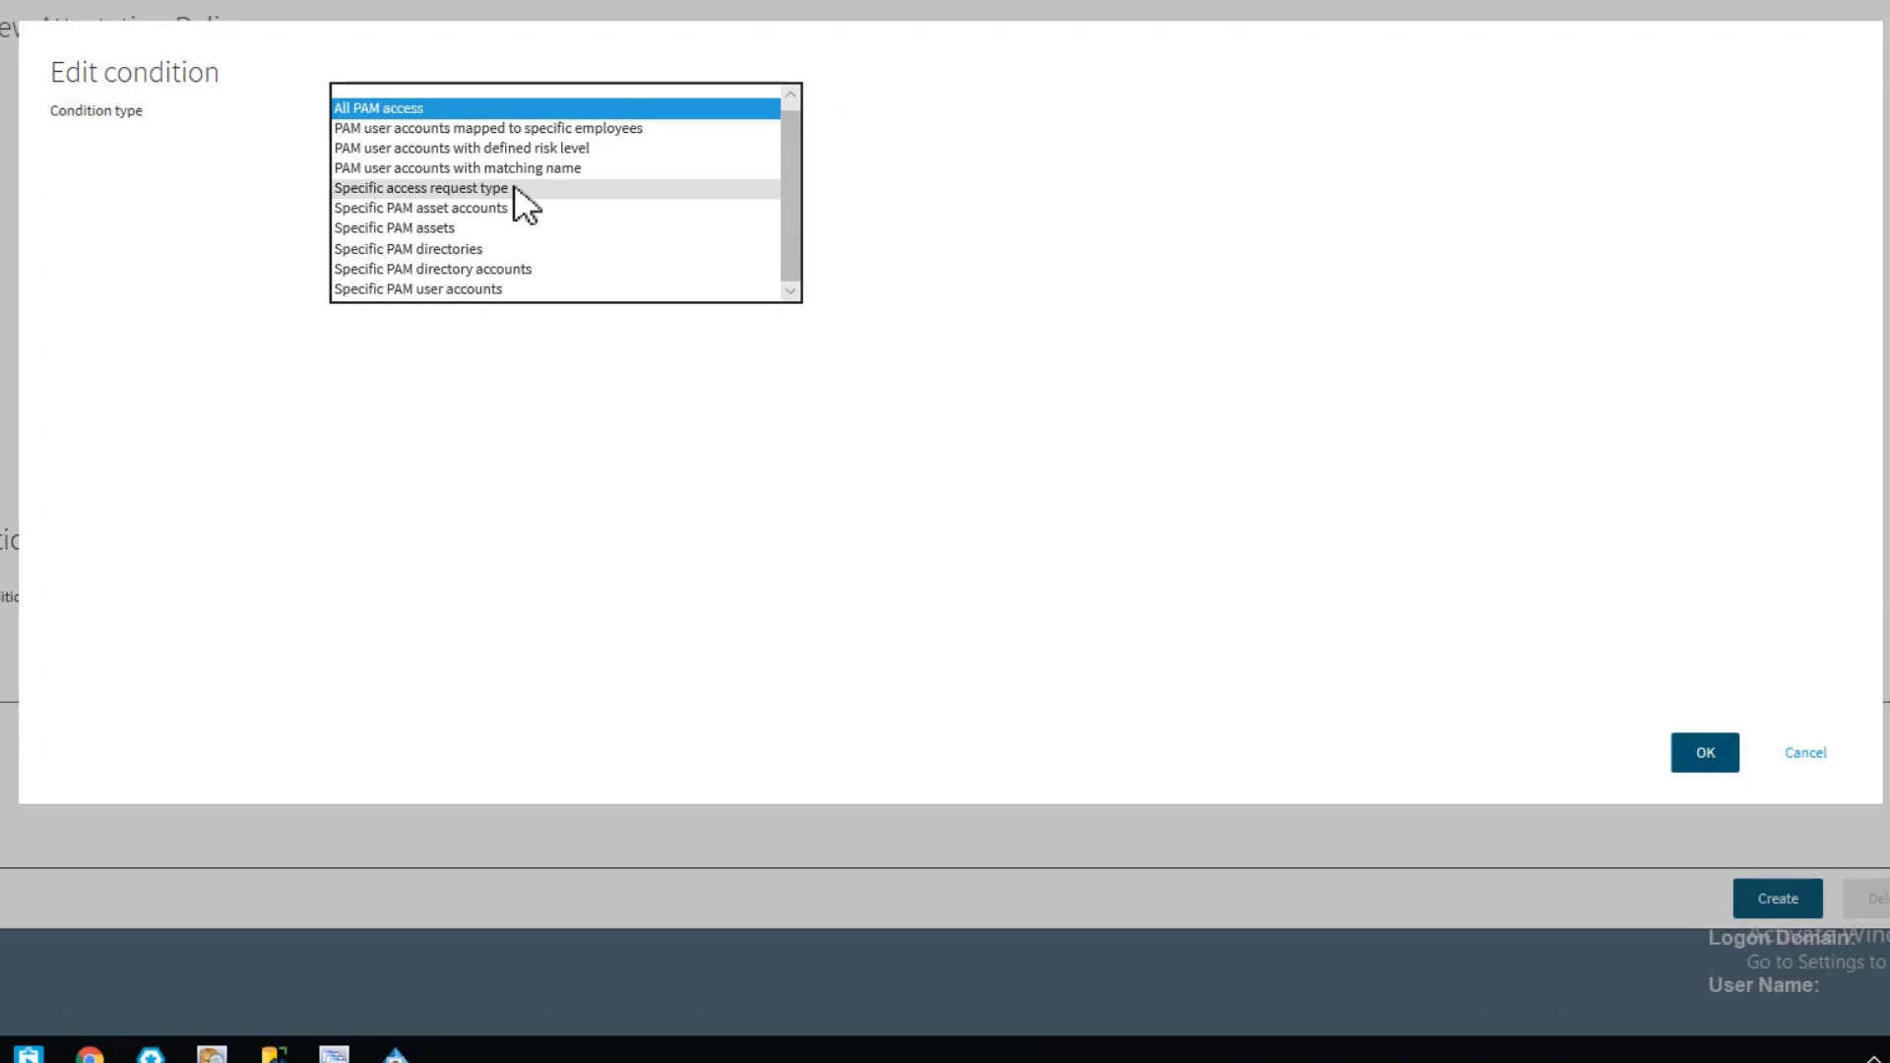
{"action": "left_click", "coordinate": [418, 187]}
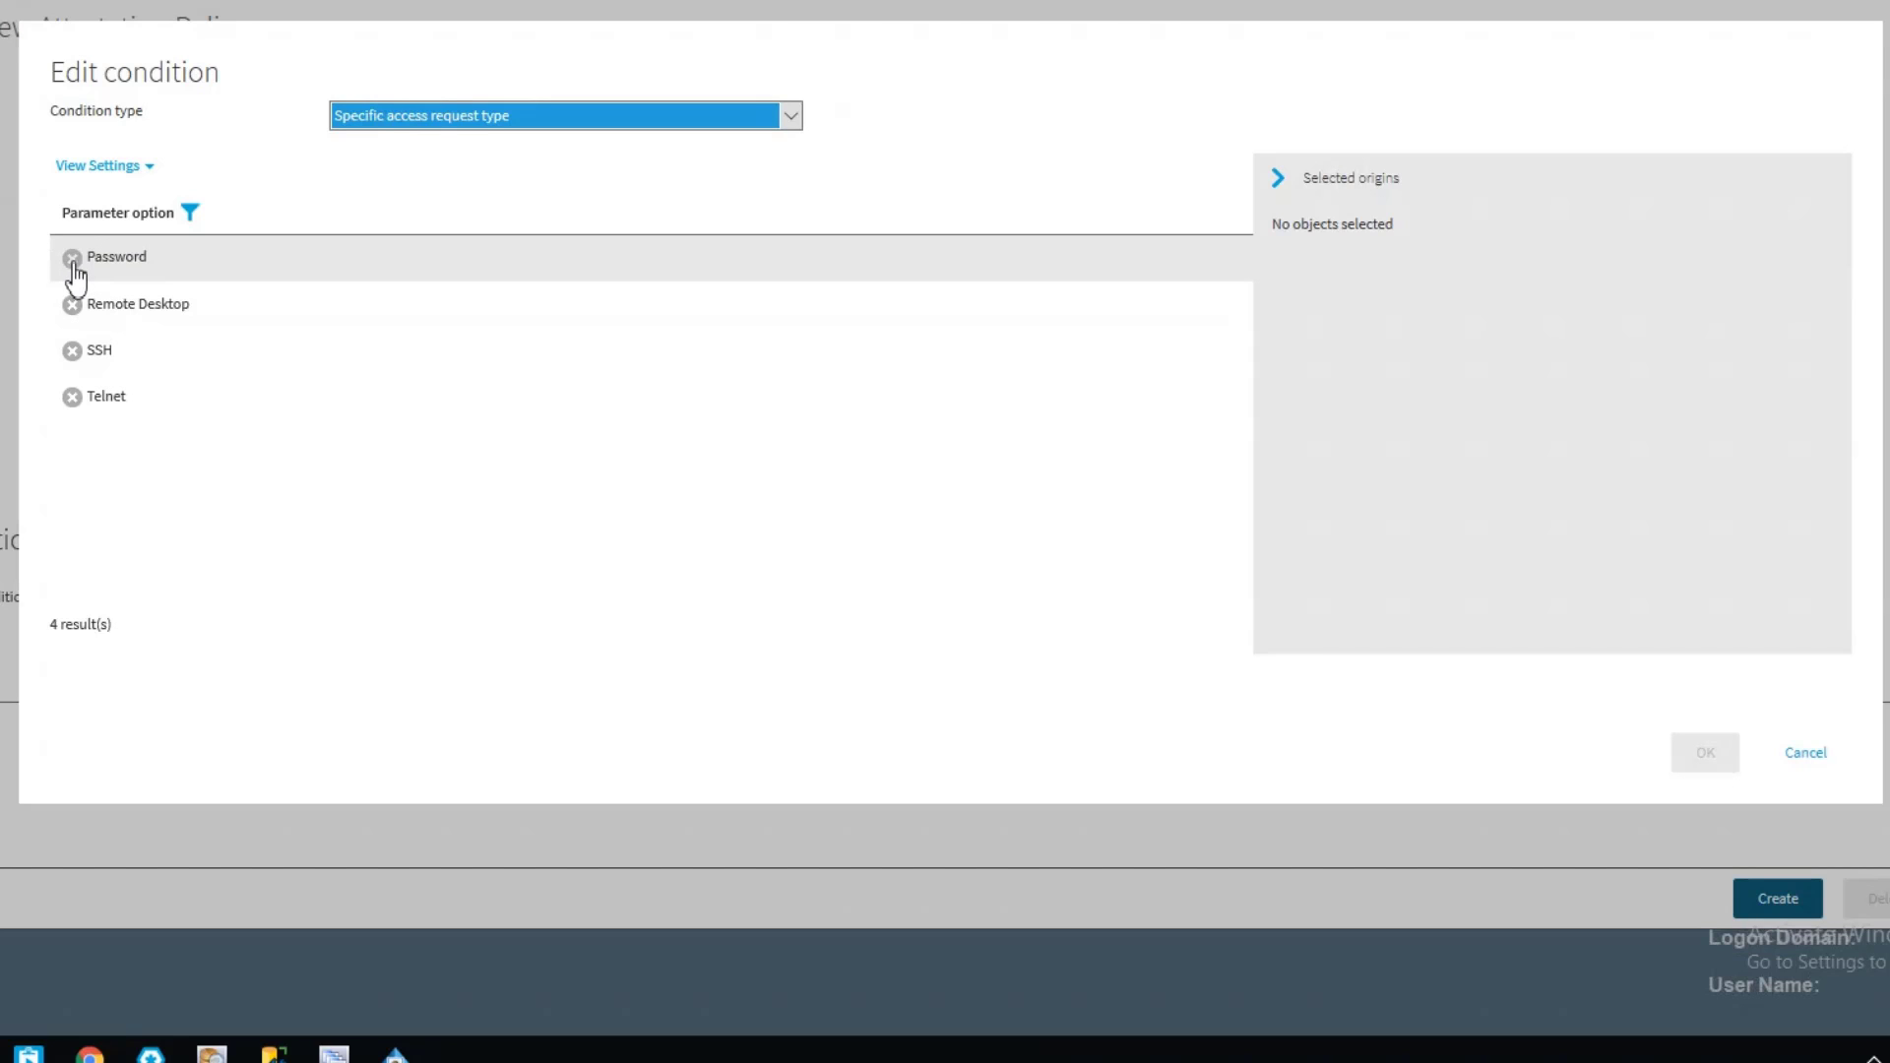
{"action": "left_click", "coordinate": [75, 308]}
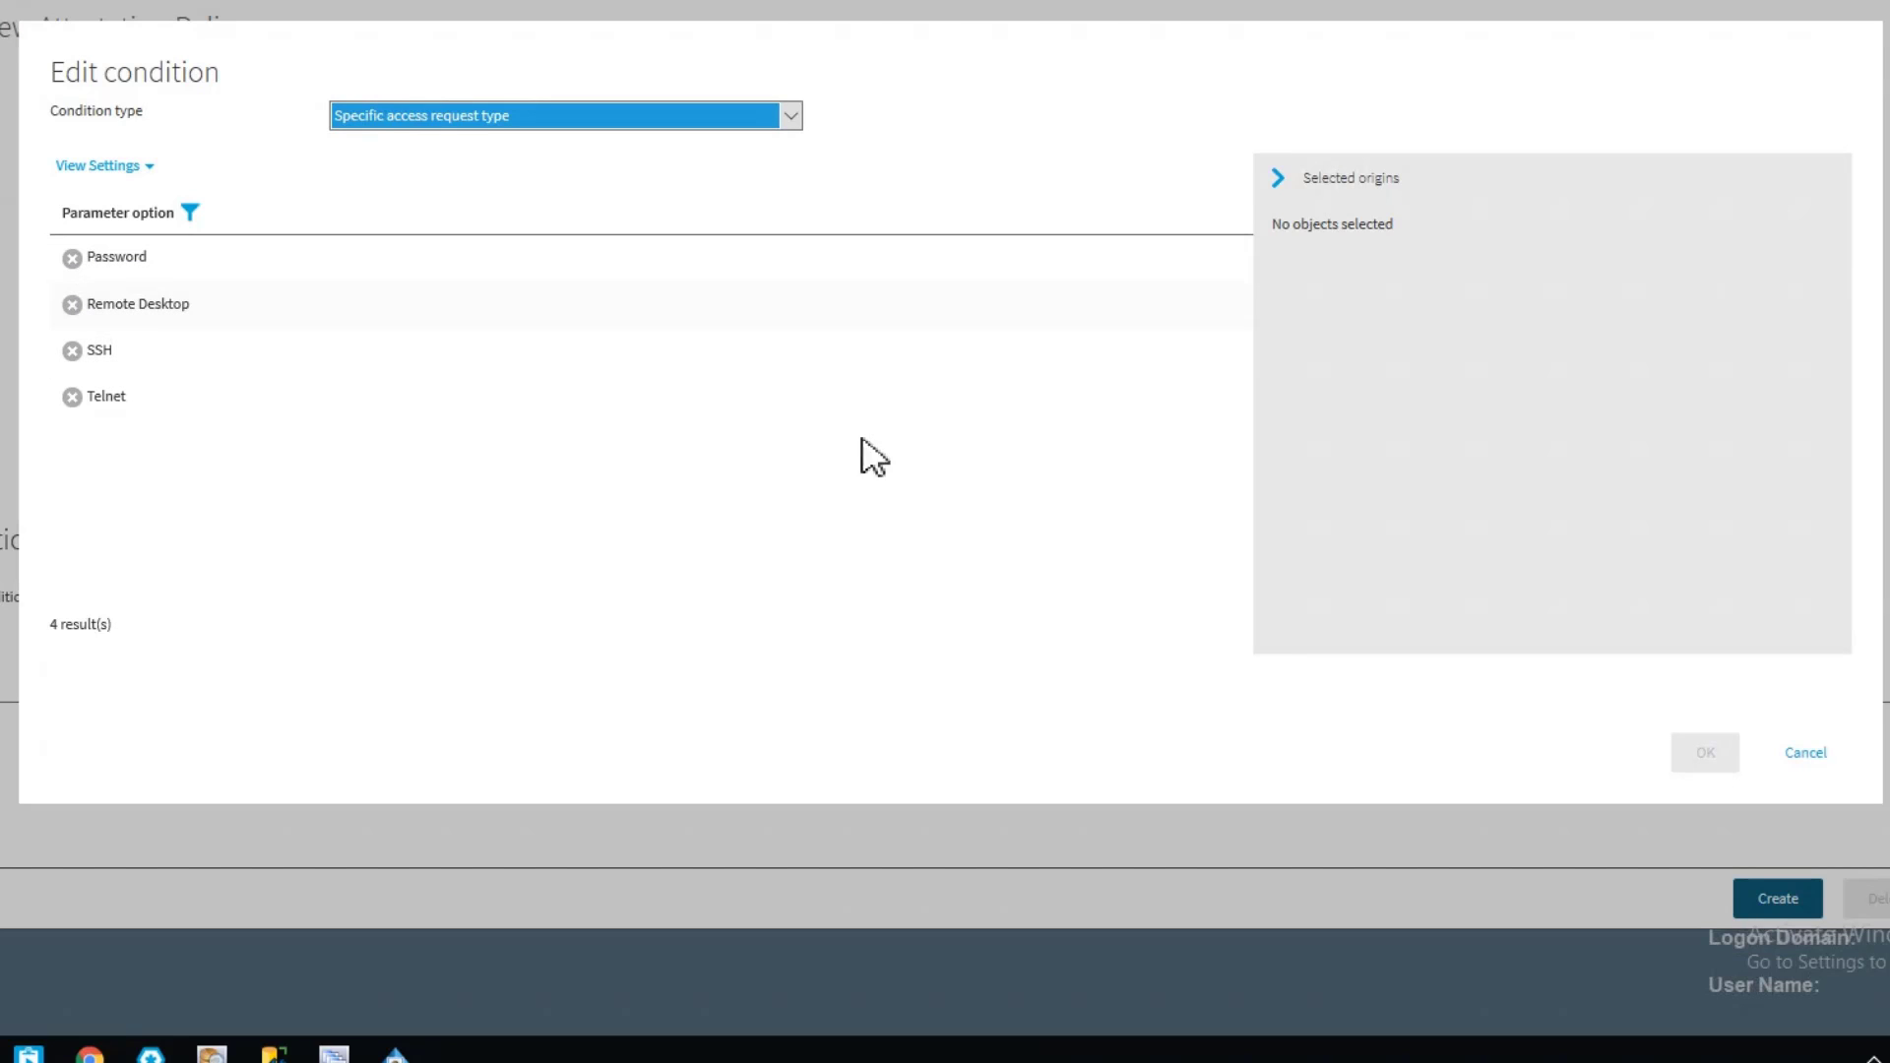
{"action": "left_click", "coordinate": [788, 118]}
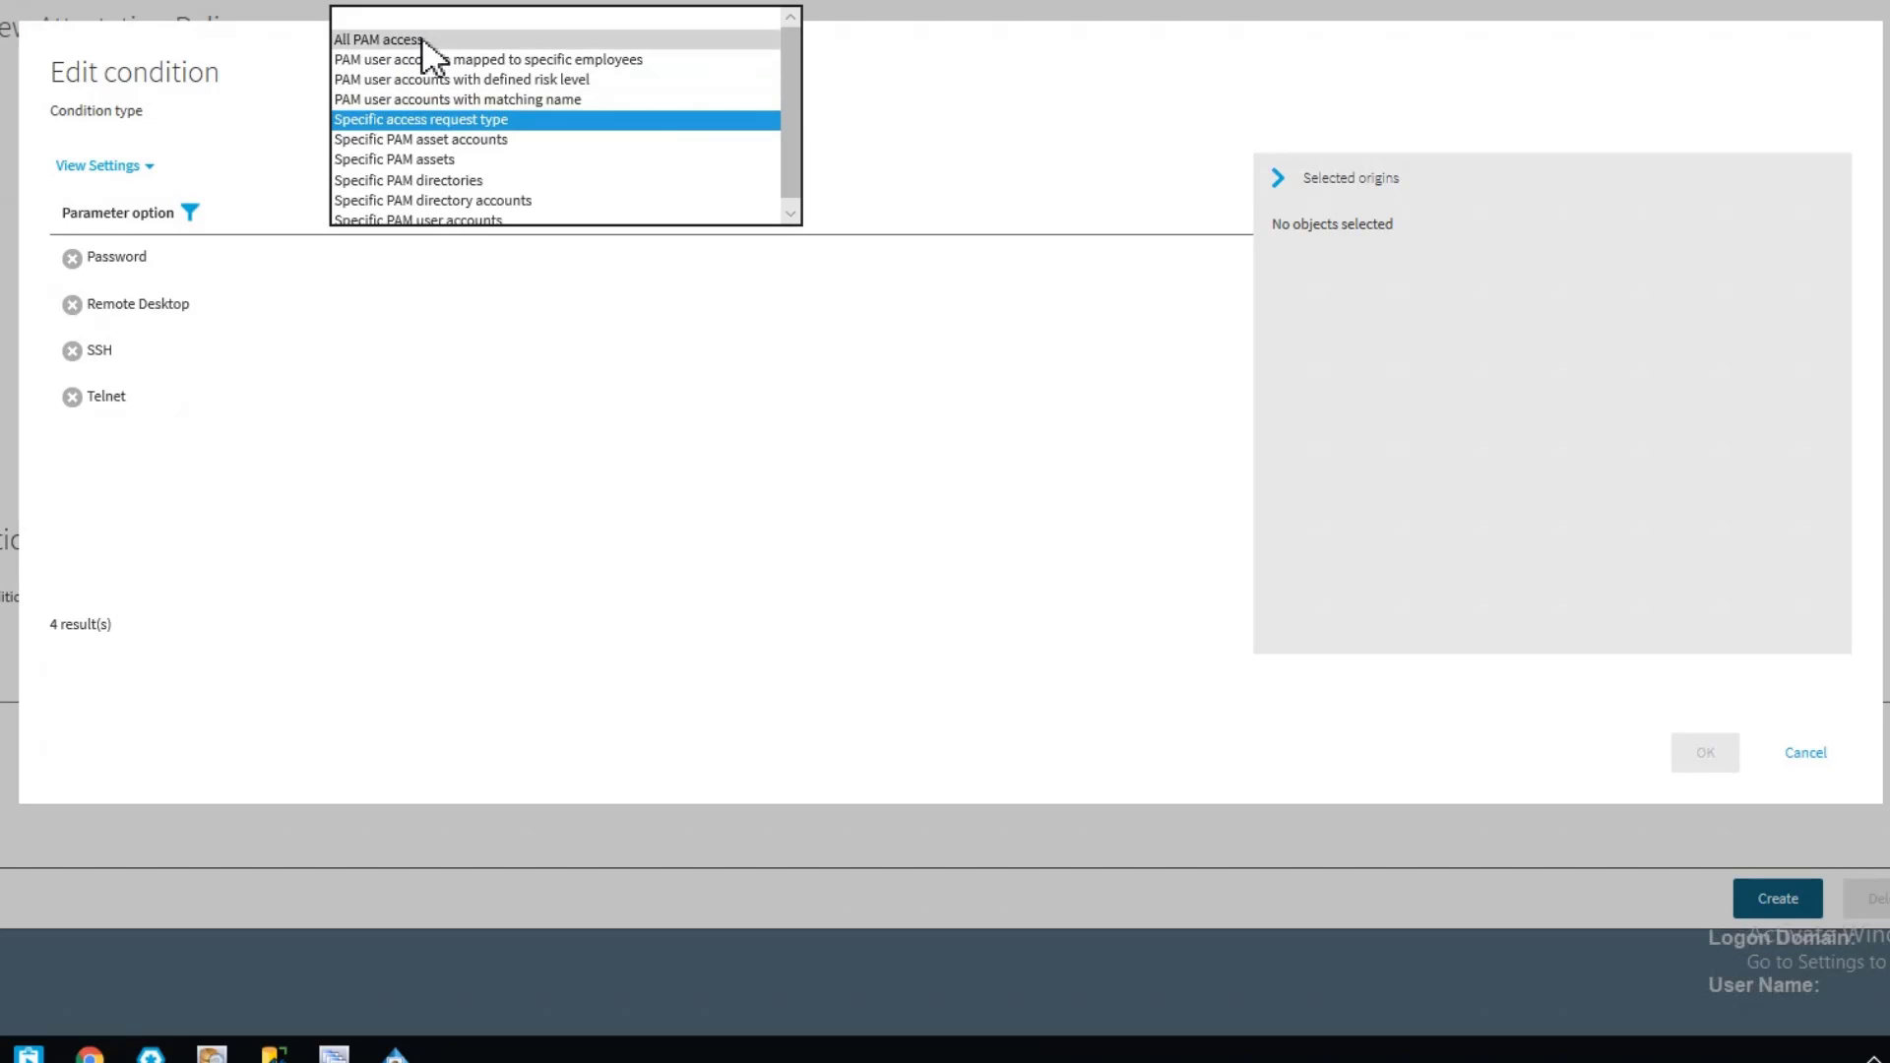
{"action": "left_click", "coordinate": [423, 39]}
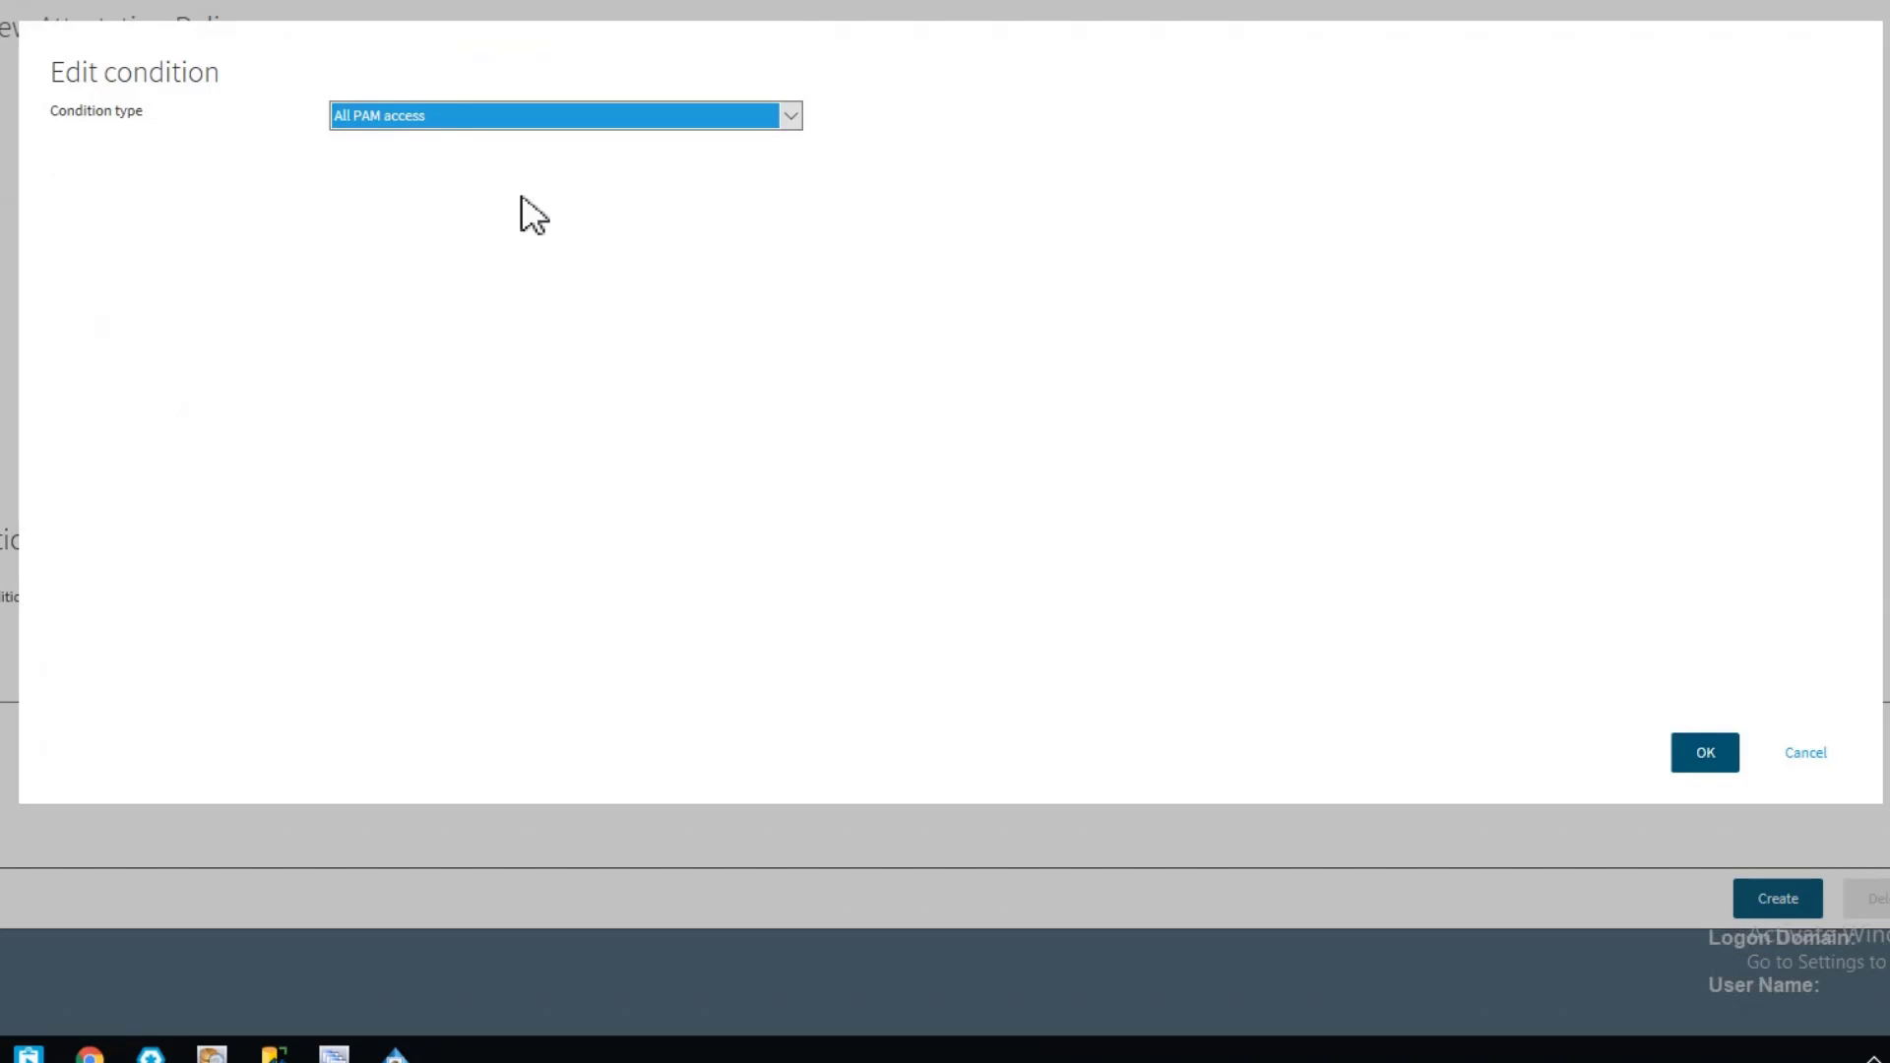
Confirm the All PAM access condition and review the list of objects matching it
{"action": "left_click", "coordinate": [1704, 756]}
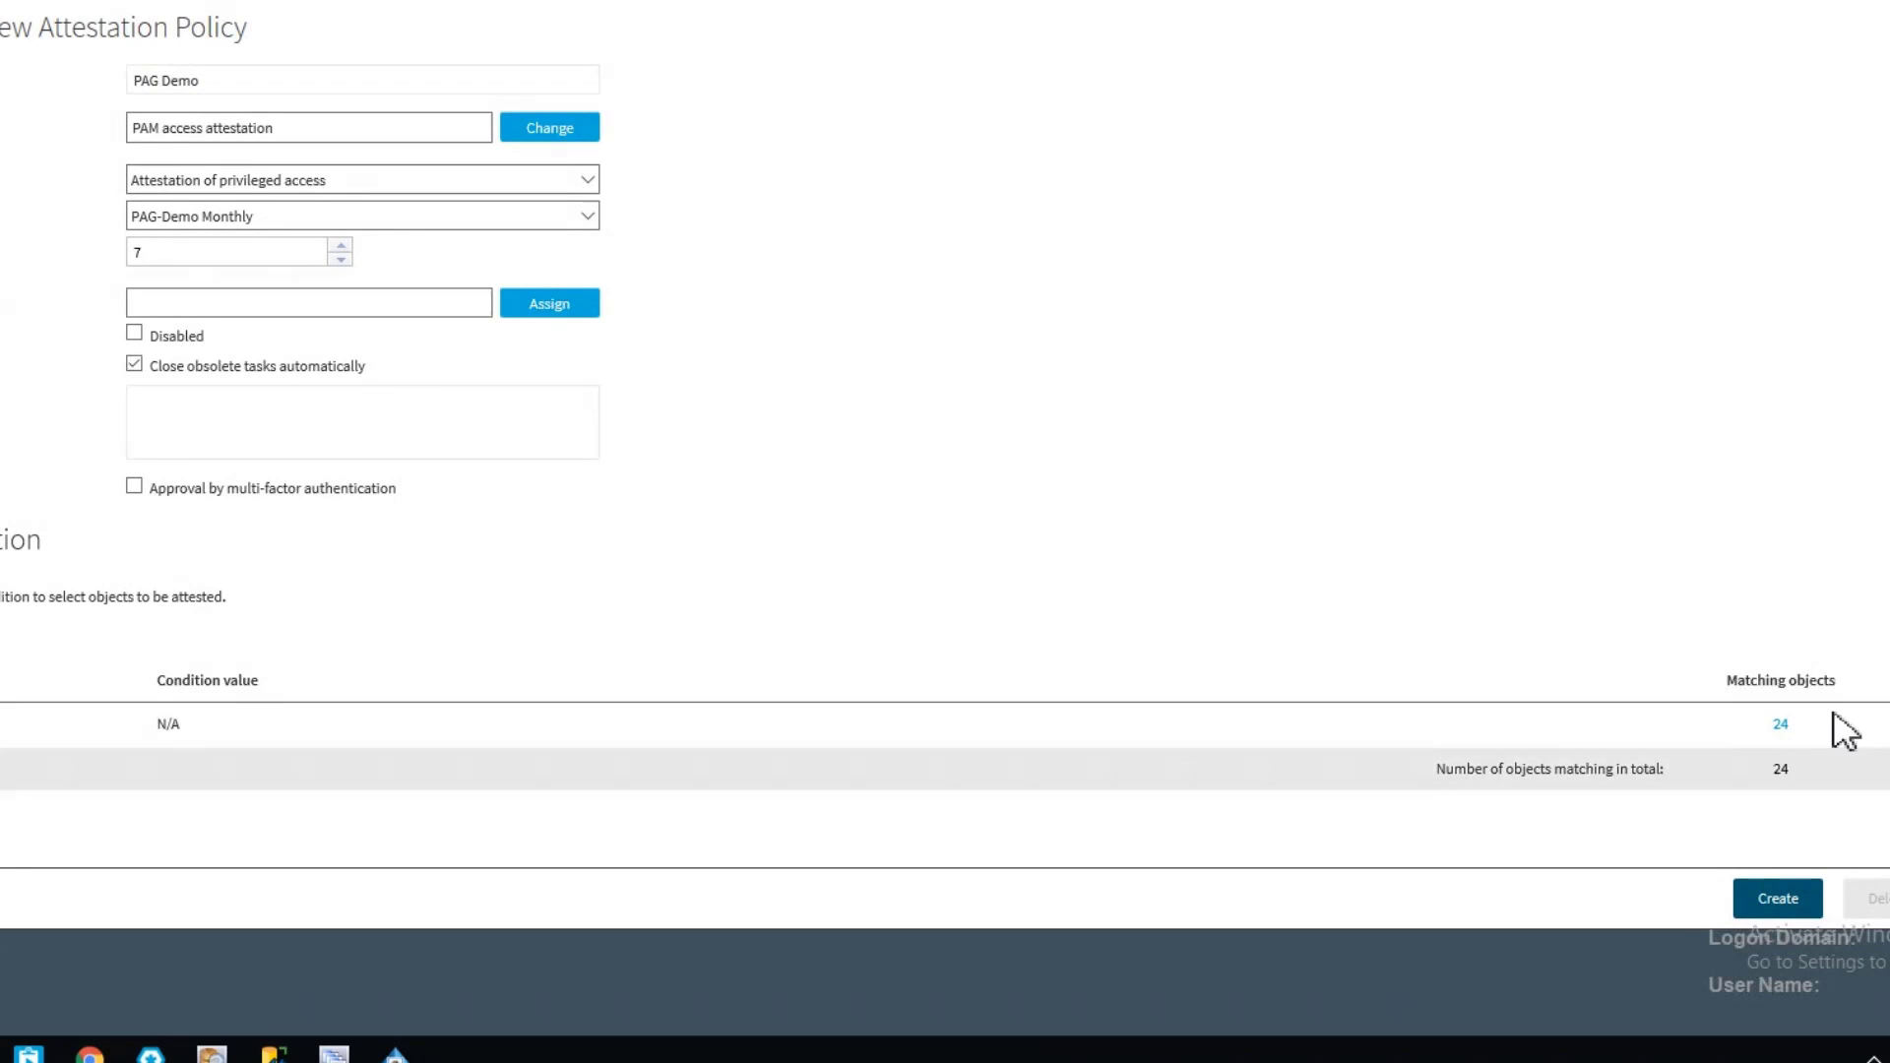
{"action": "left_click", "coordinate": [1781, 727]}
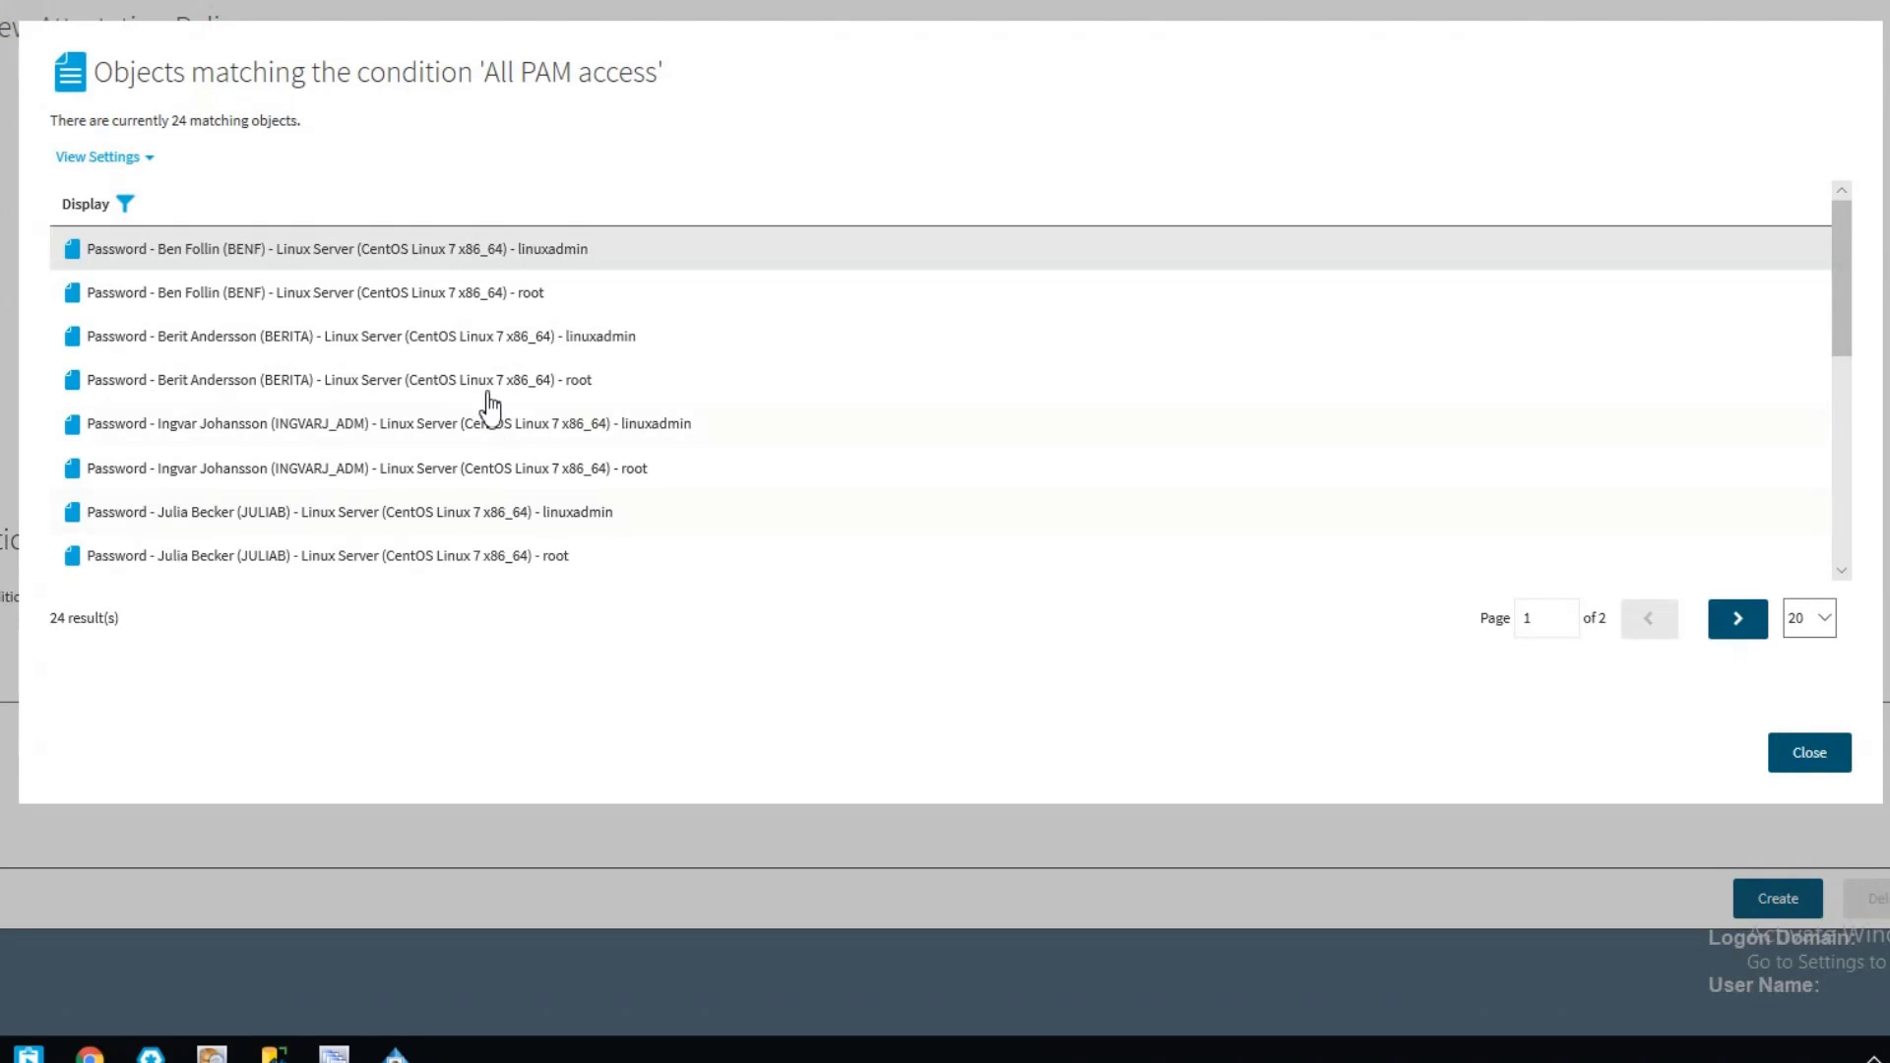
{"action": "scroll", "coordinate": [489, 403], "scroll_direction": "down", "scroll_amount": 5}
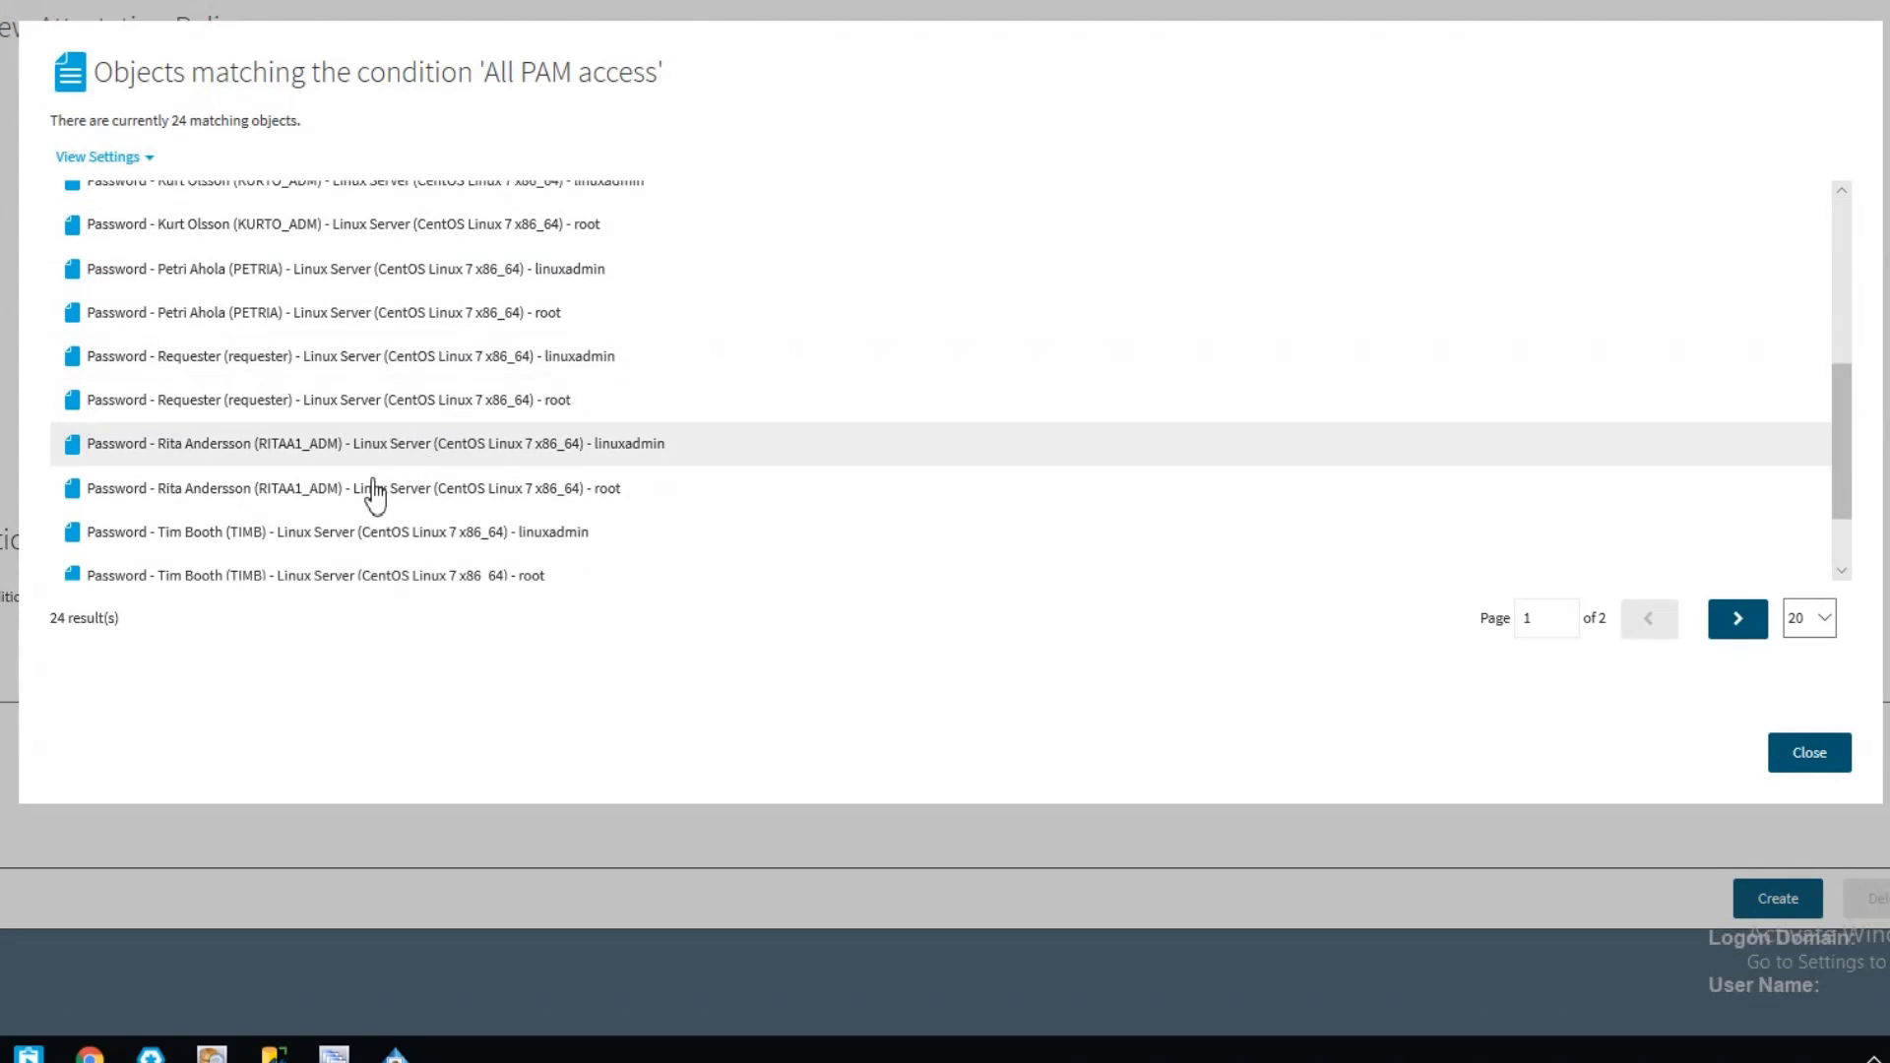
Finish reviewing the objects matching All PAM access, close the list, and create the PAG Demo attestation policy
{"action": "scroll", "coordinate": [389, 404], "scroll_direction": "up", "scroll_amount": 1}
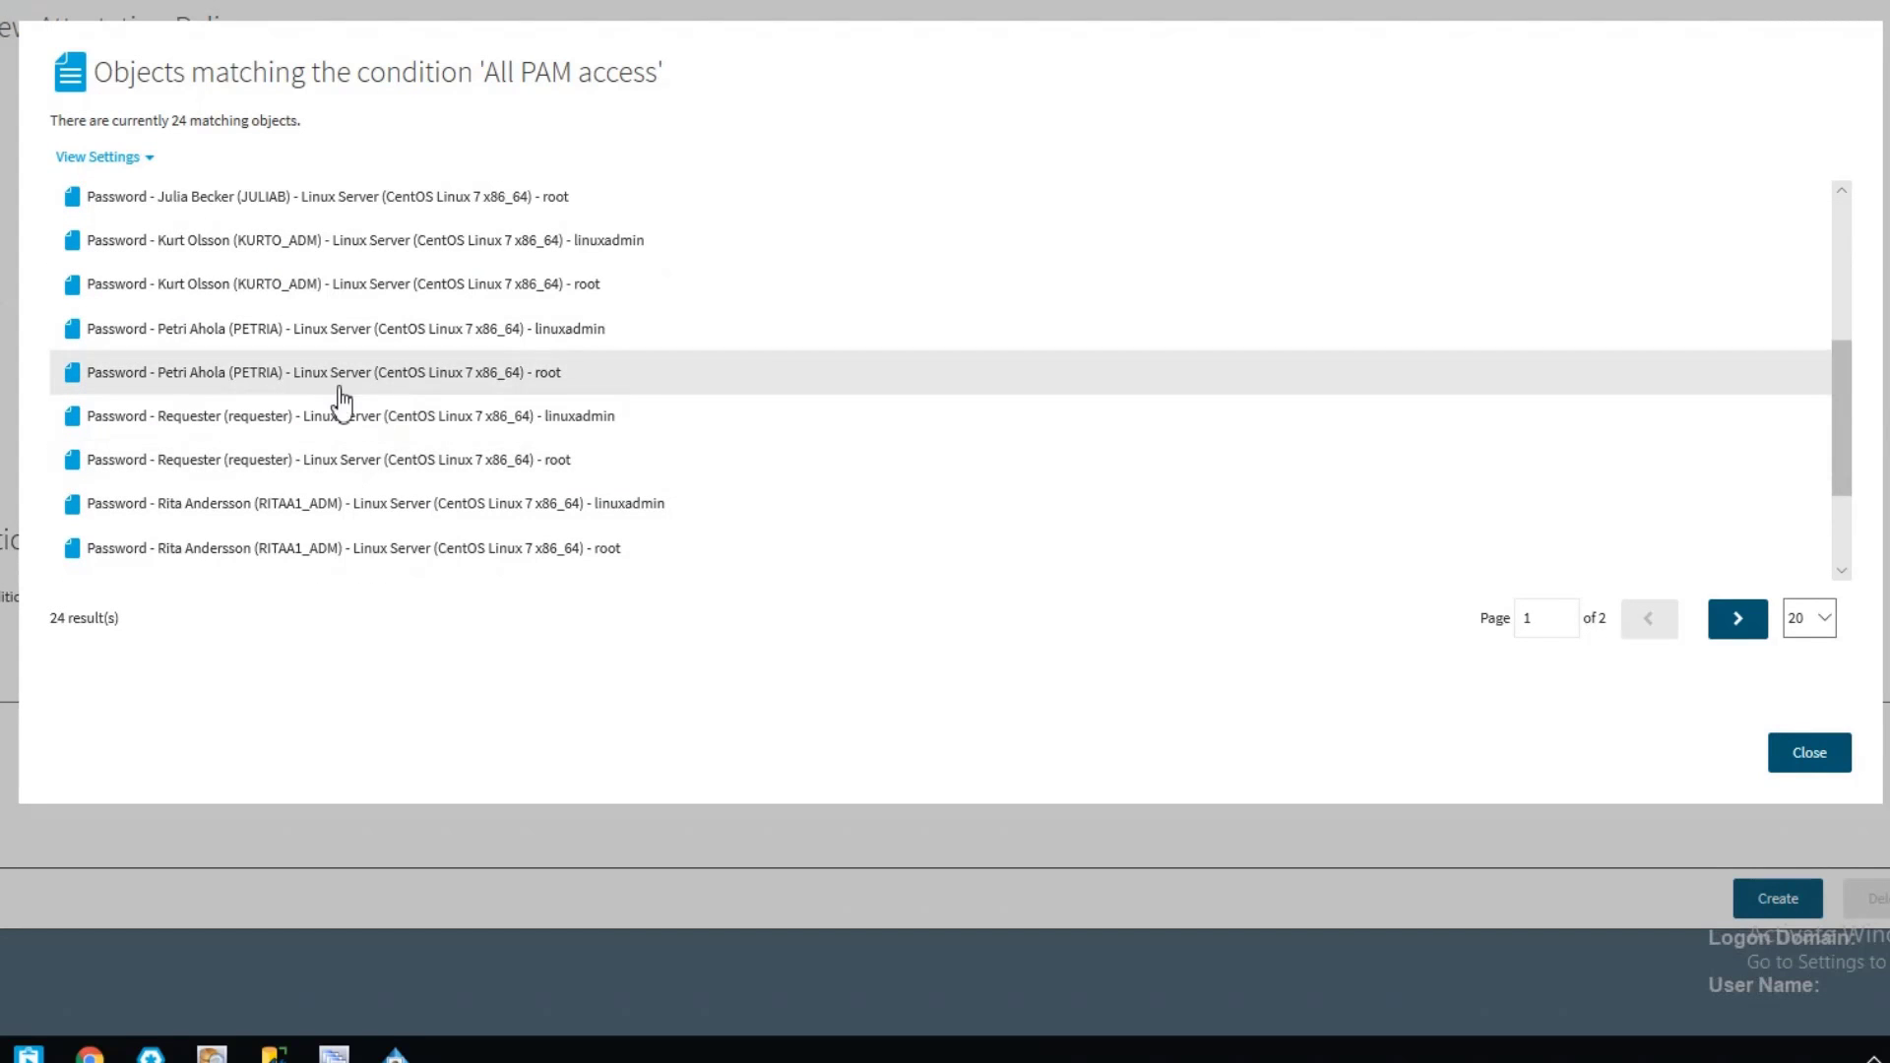
{"action": "scroll", "coordinate": [377, 413], "scroll_direction": "up", "scroll_amount": 3}
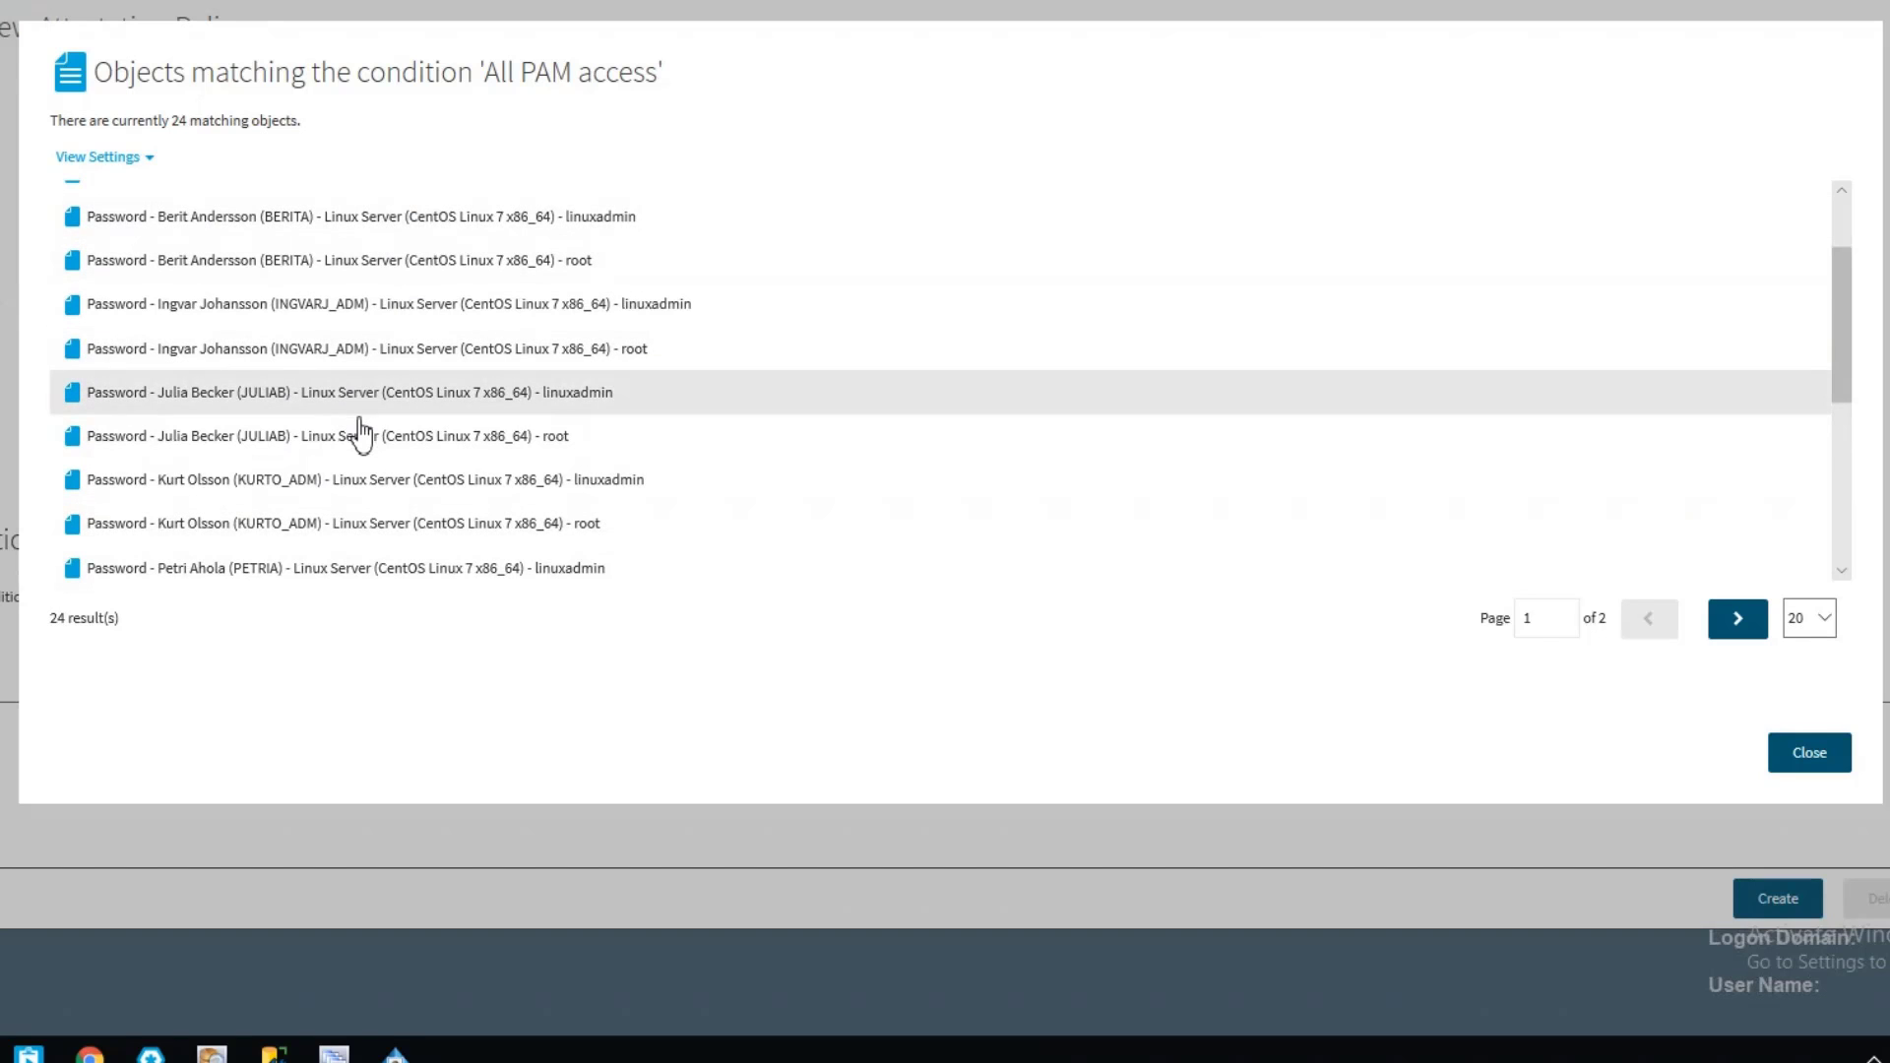
{"action": "scroll", "coordinate": [362, 431], "scroll_direction": "up", "scroll_amount": 3}
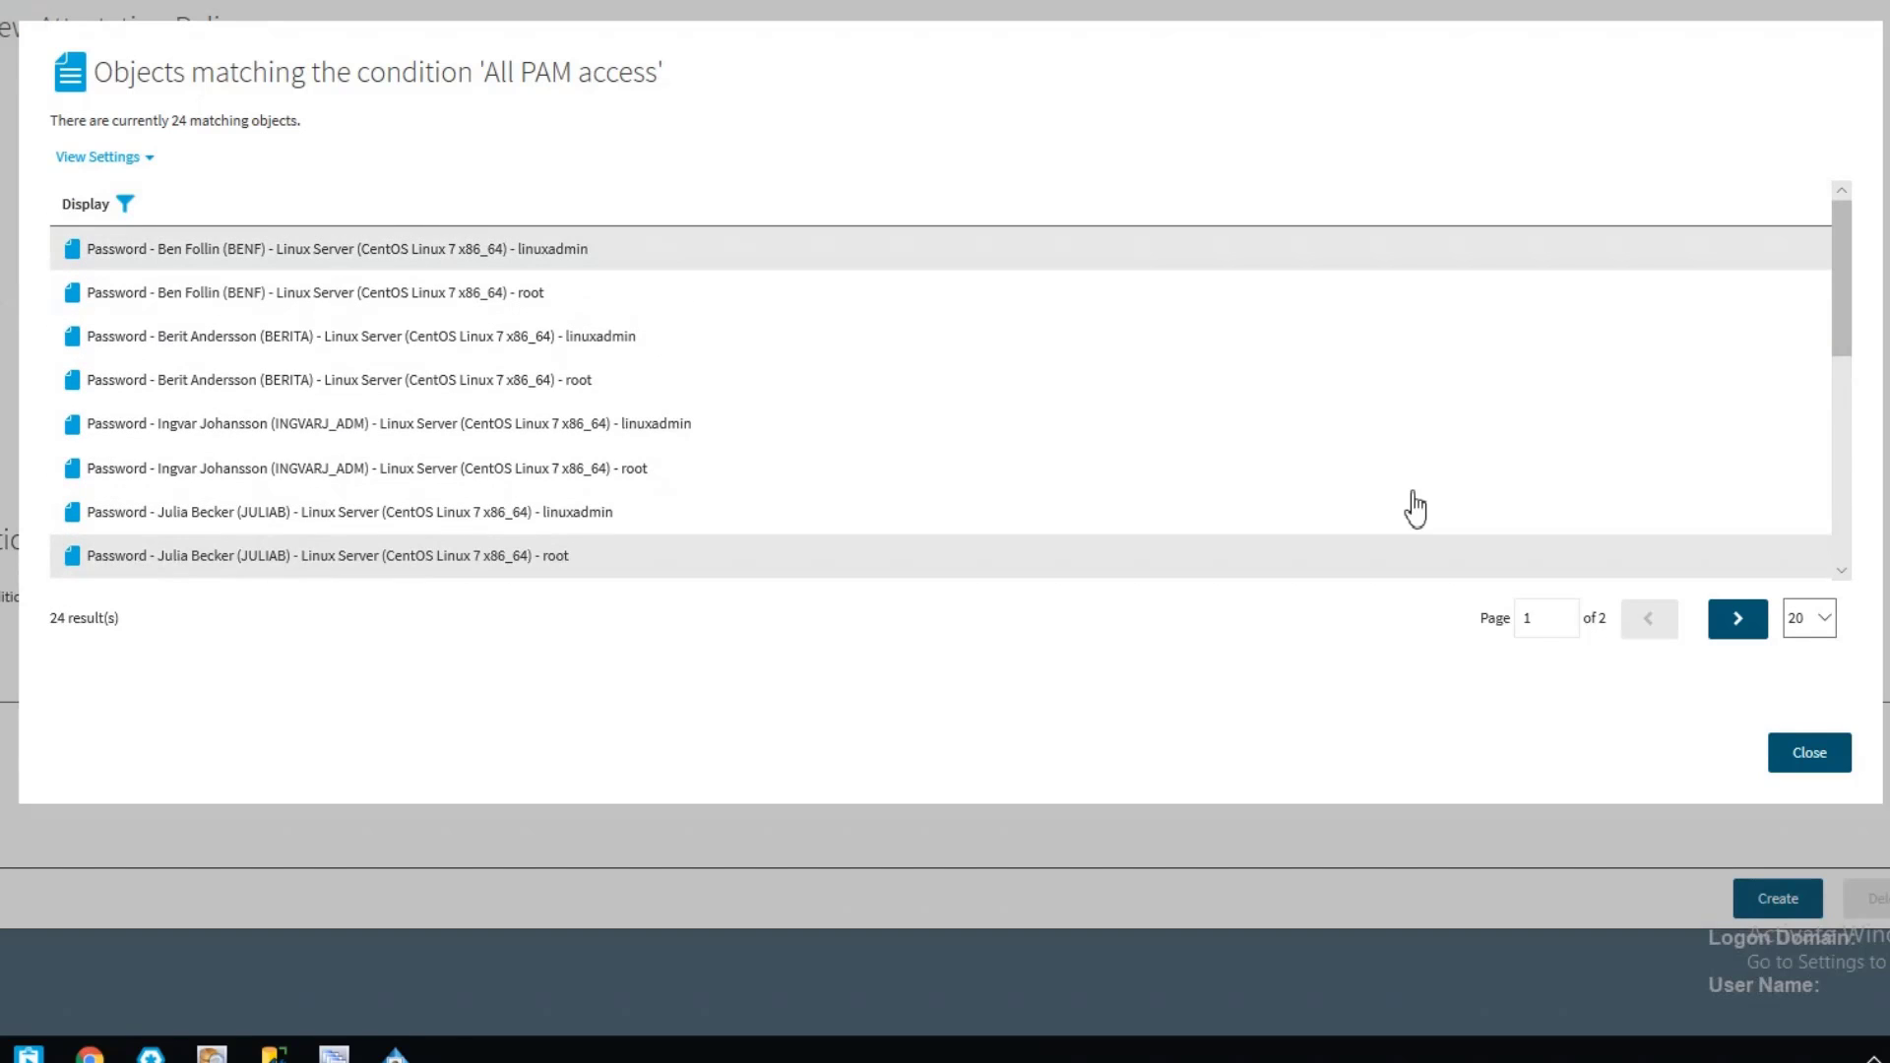
{"action": "left_click", "coordinate": [1809, 753]}
{"action": "left_click", "coordinate": [1772, 898]}
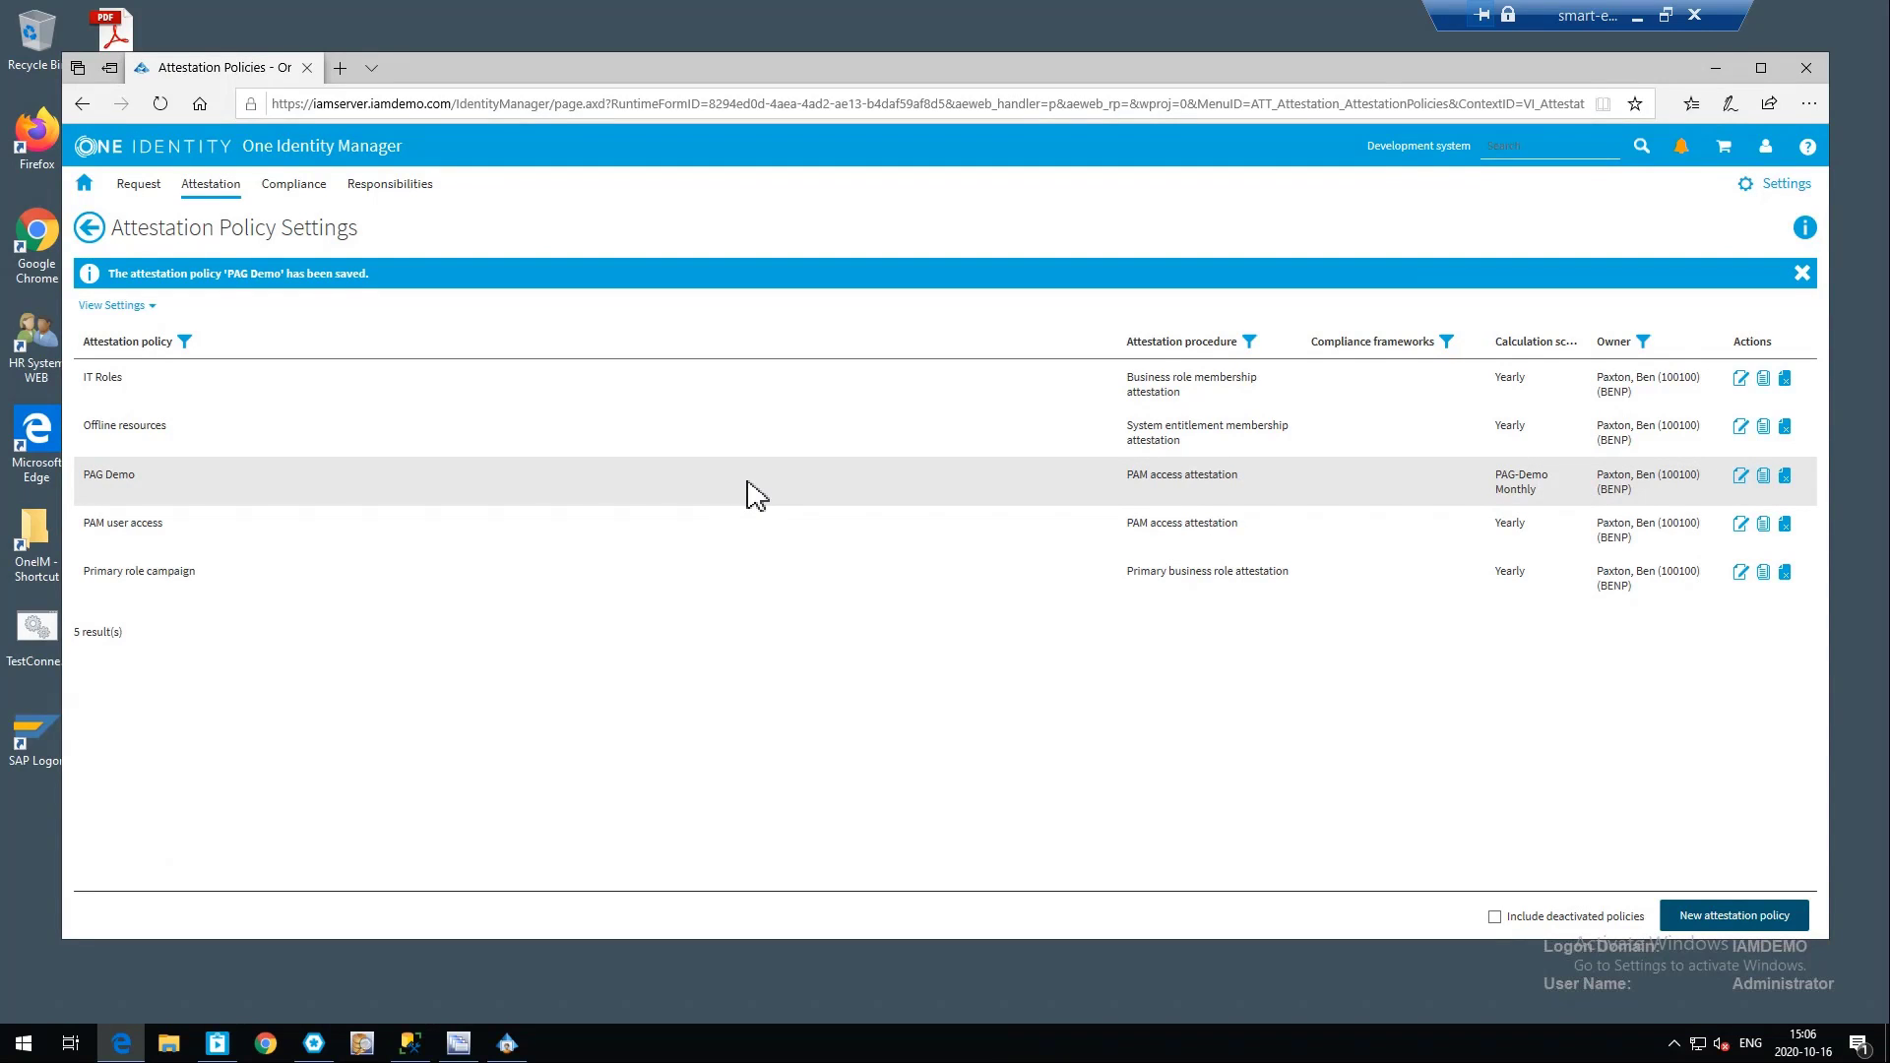
Switch to Manager and reload the PAG-Demo Monthly schedule overview to check its assigned attestation policies
{"action": "mouse_move", "coordinate": [505, 1052]}
{"action": "left_click", "coordinate": [506, 1046]}
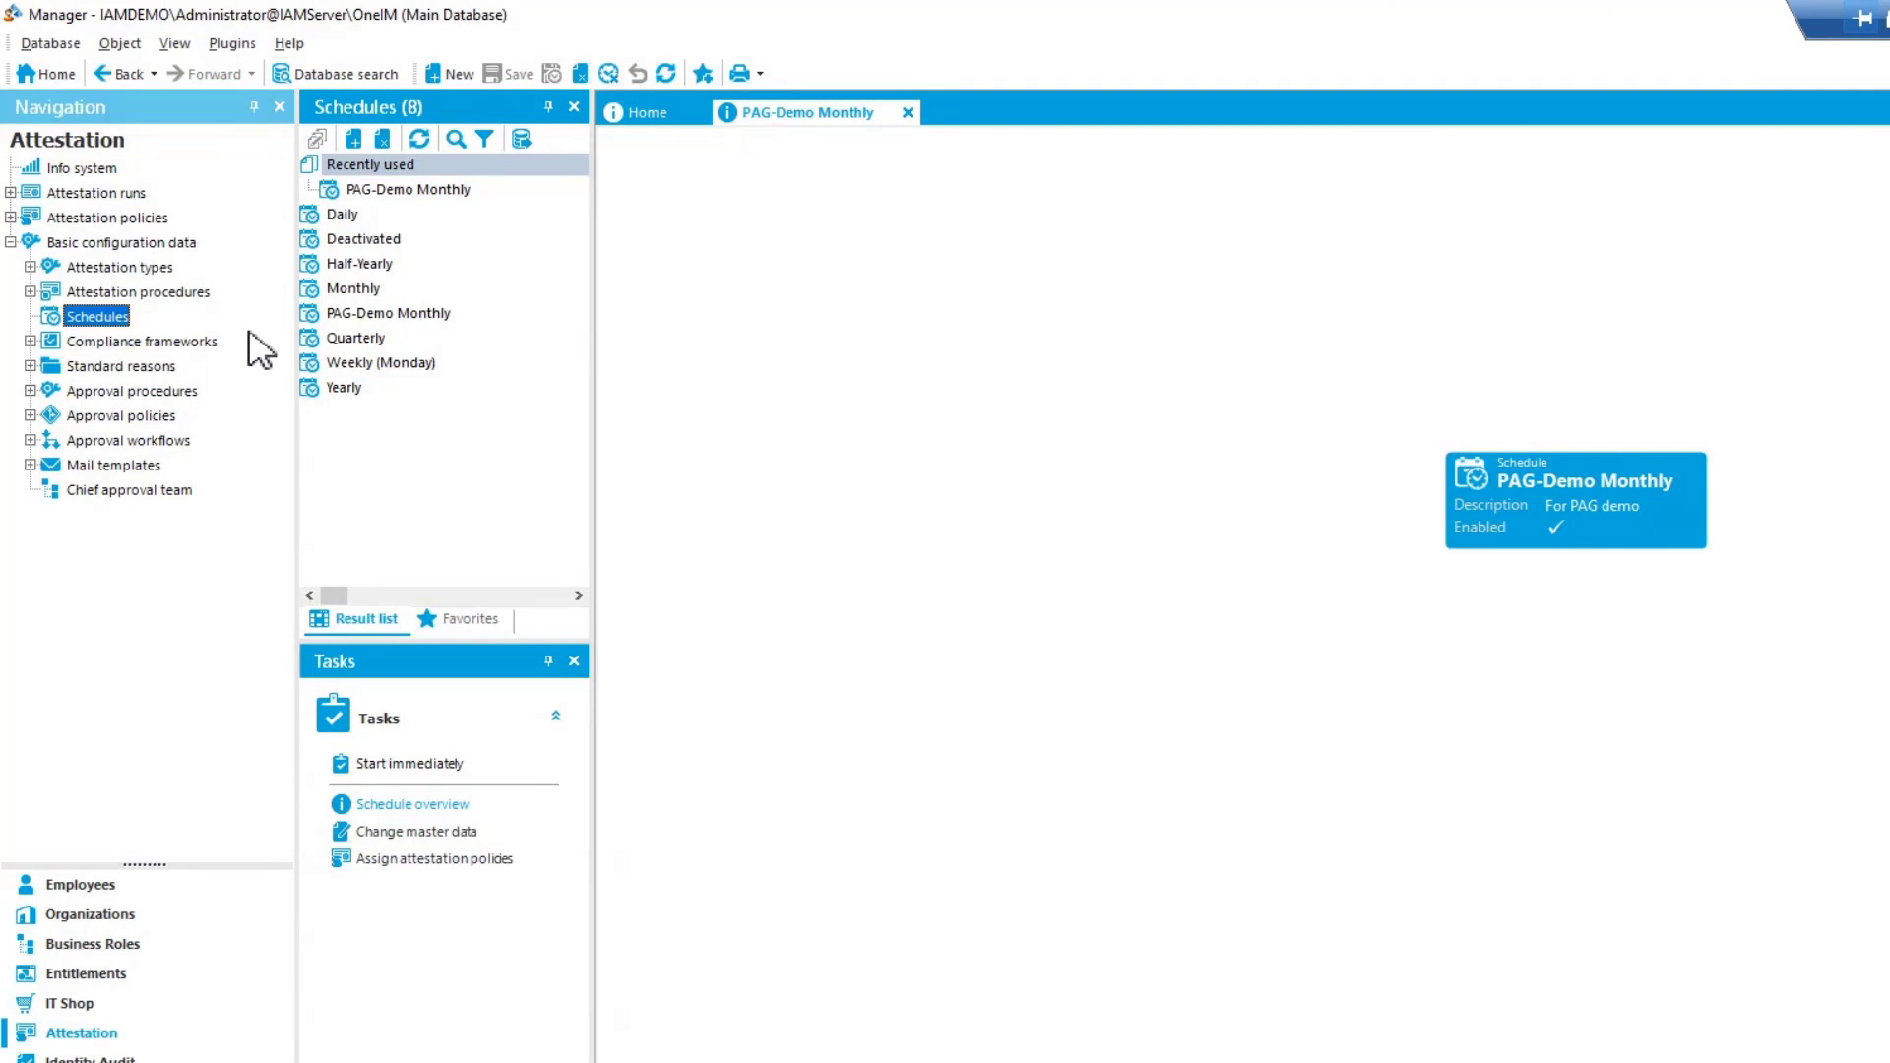
{"action": "left_click", "coordinate": [395, 191]}
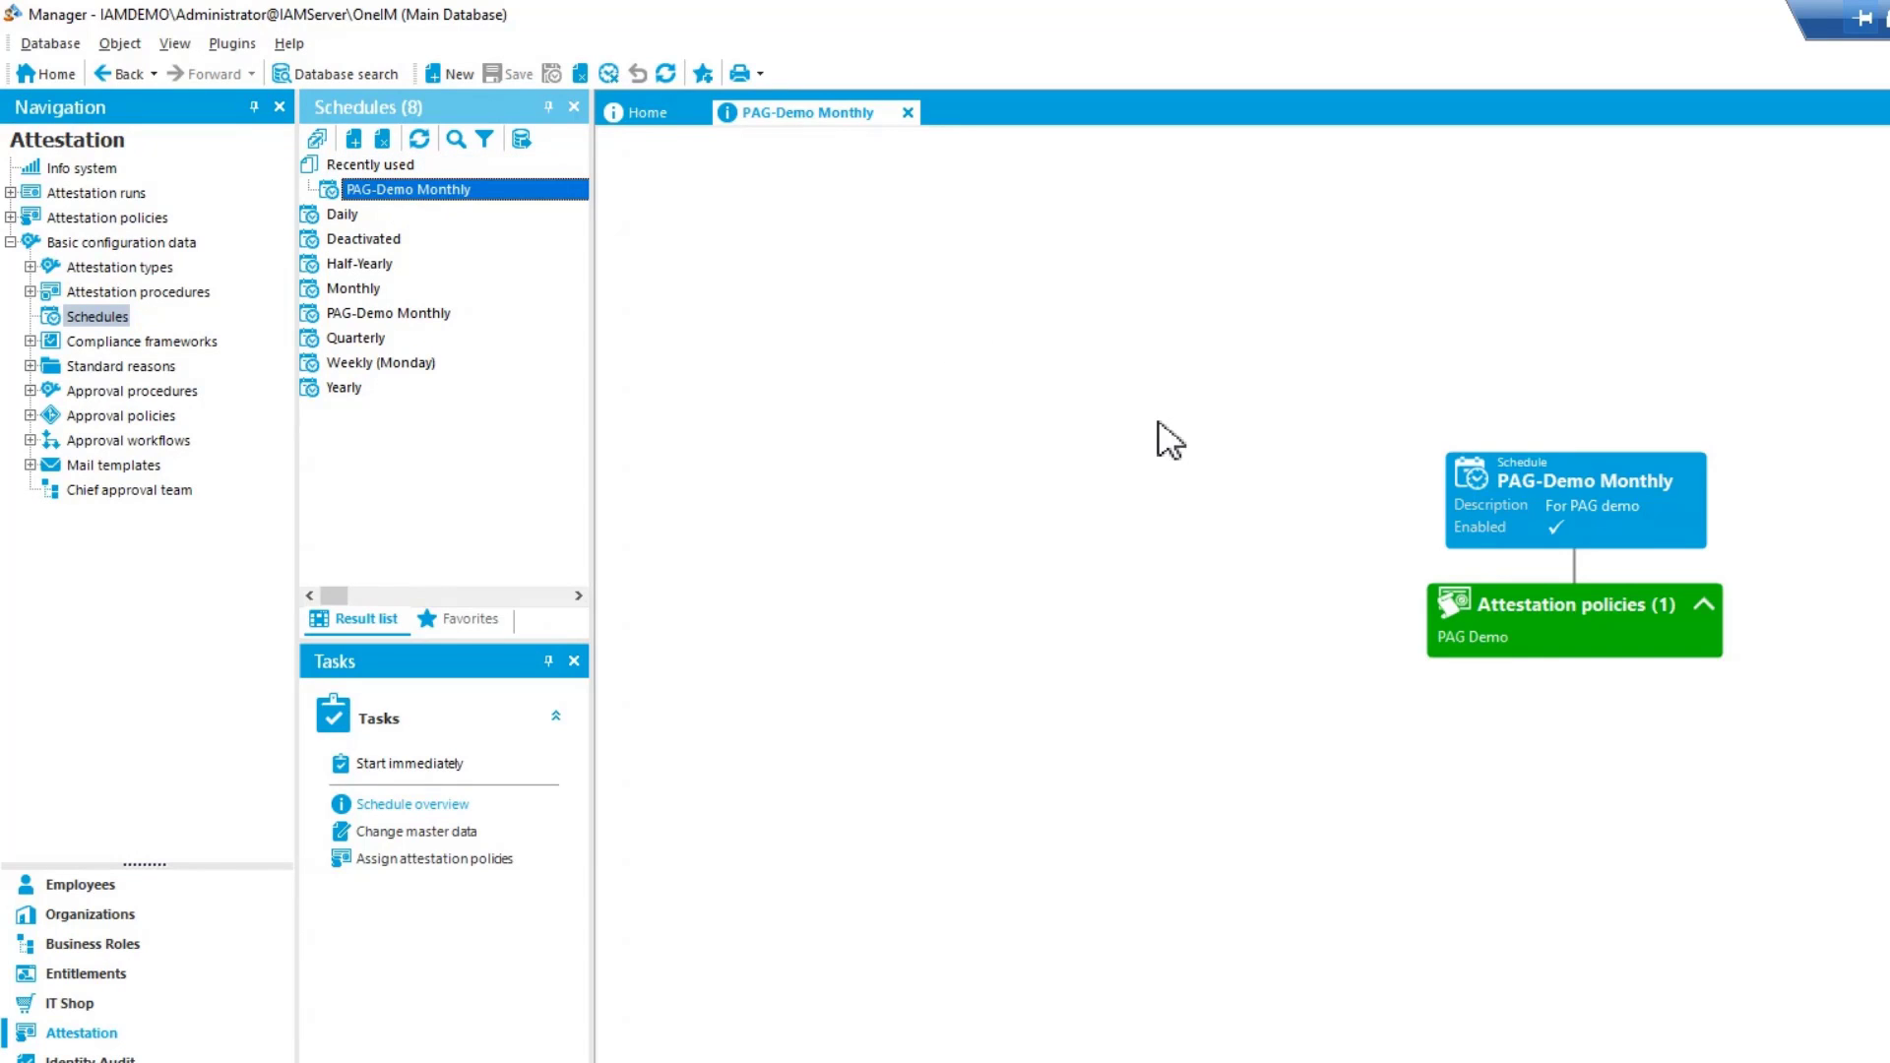
{"action": "left_click", "coordinate": [1609, 505]}
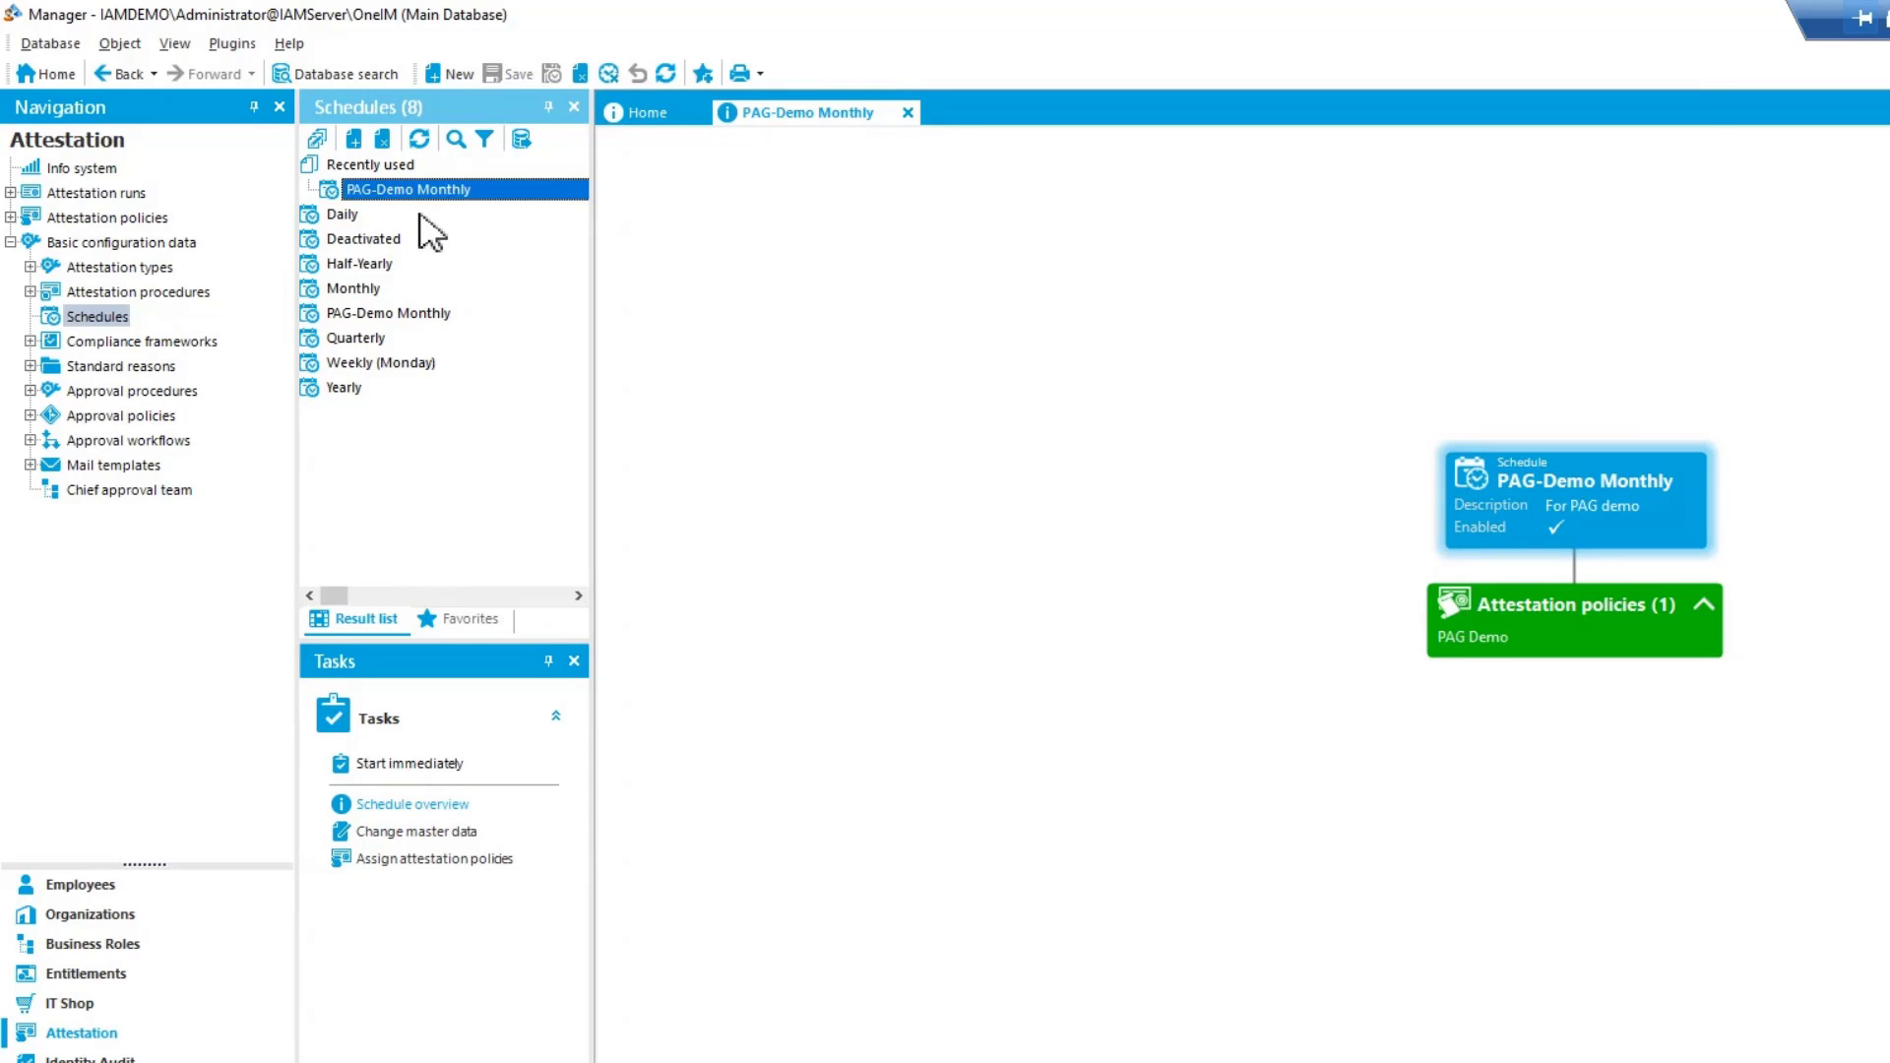
Start the PAG-Demo Monthly schedule immediately and switch to JobQueueInfo to check the job queue
{"action": "left_click", "coordinate": [418, 765]}
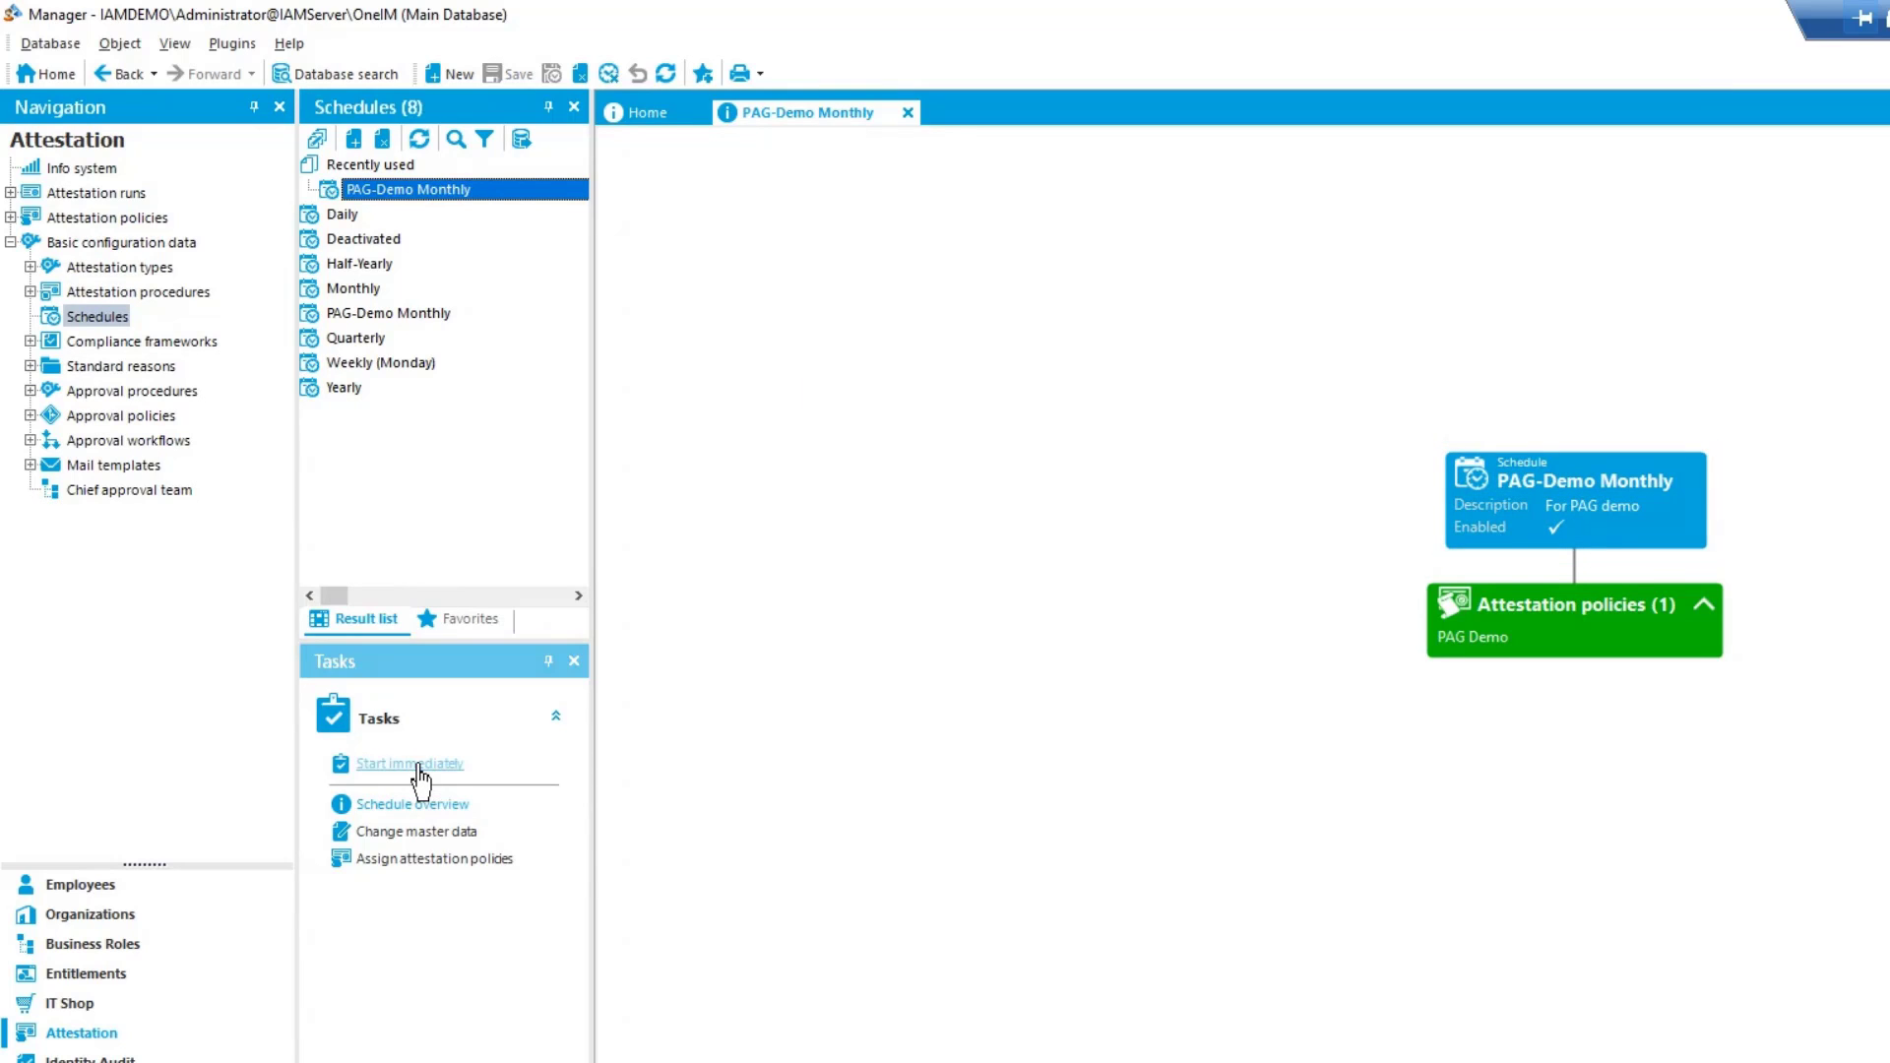
{"action": "left_click", "coordinate": [1322, 745]}
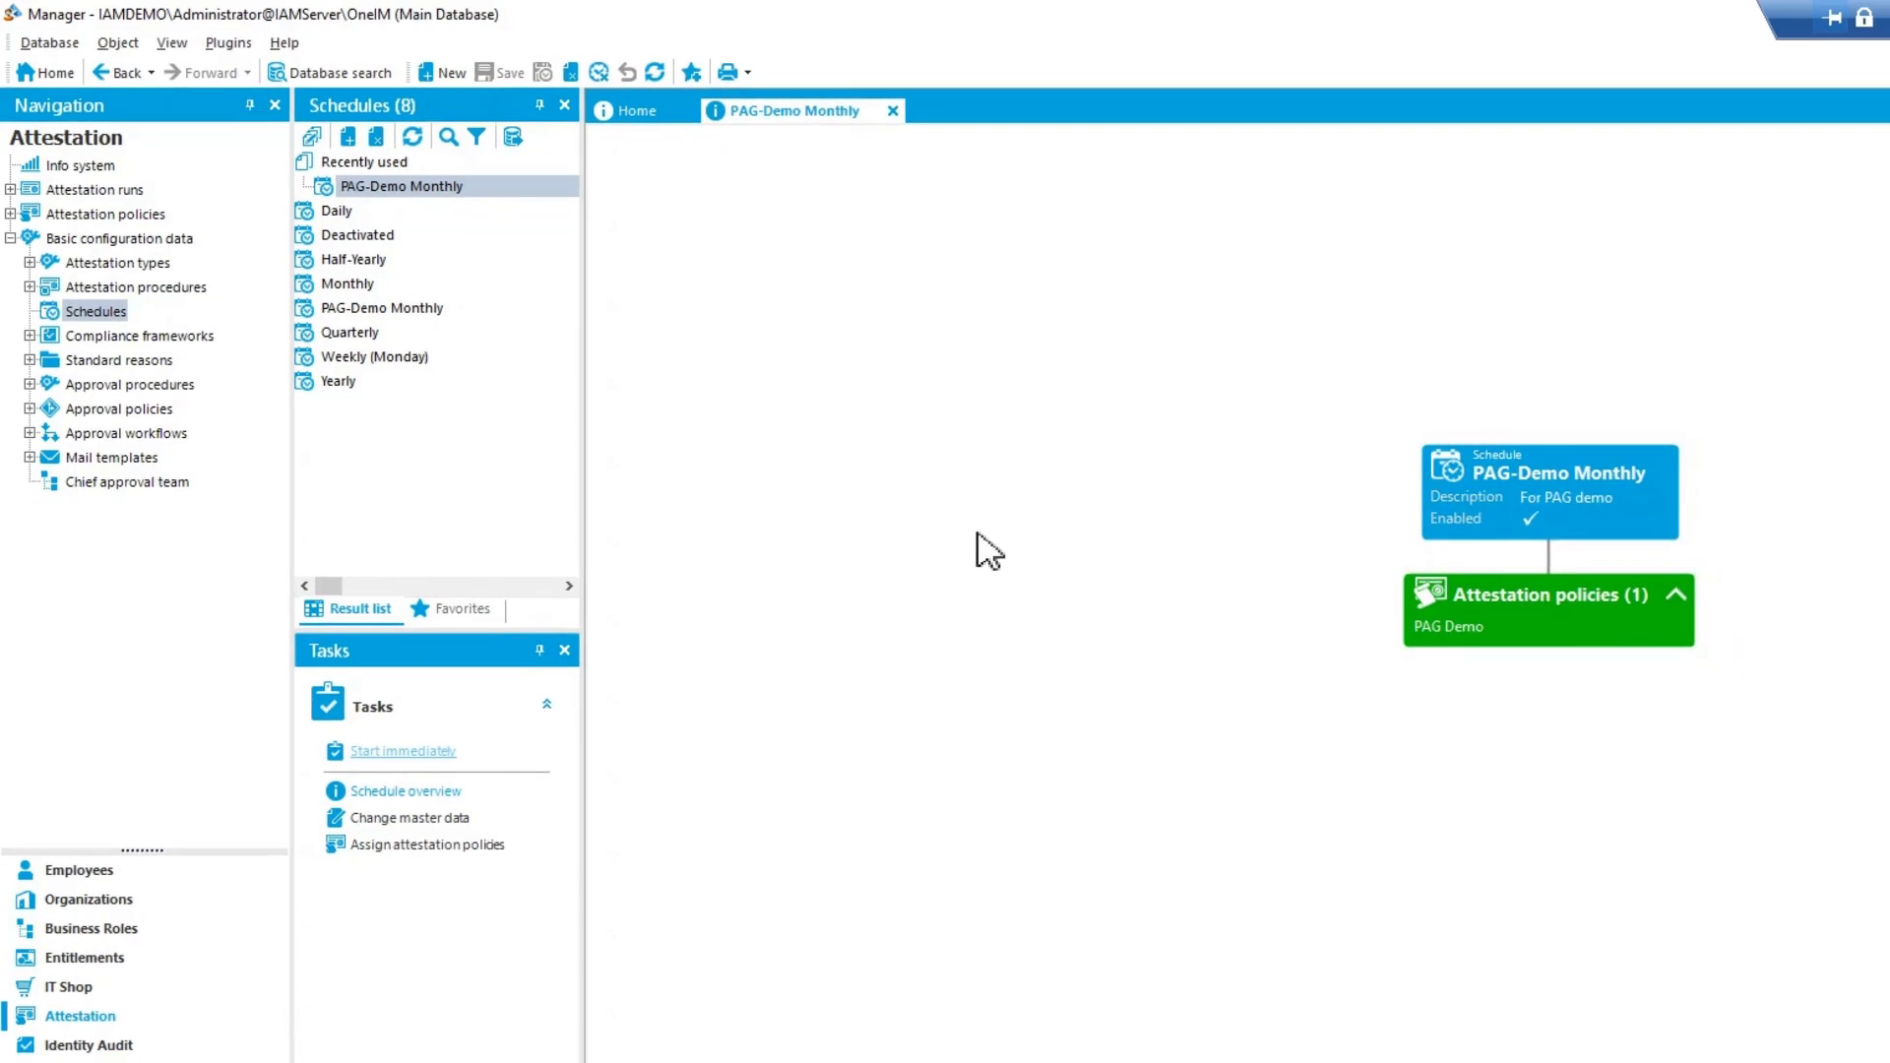
{"action": "left_click", "coordinate": [472, 1041]}
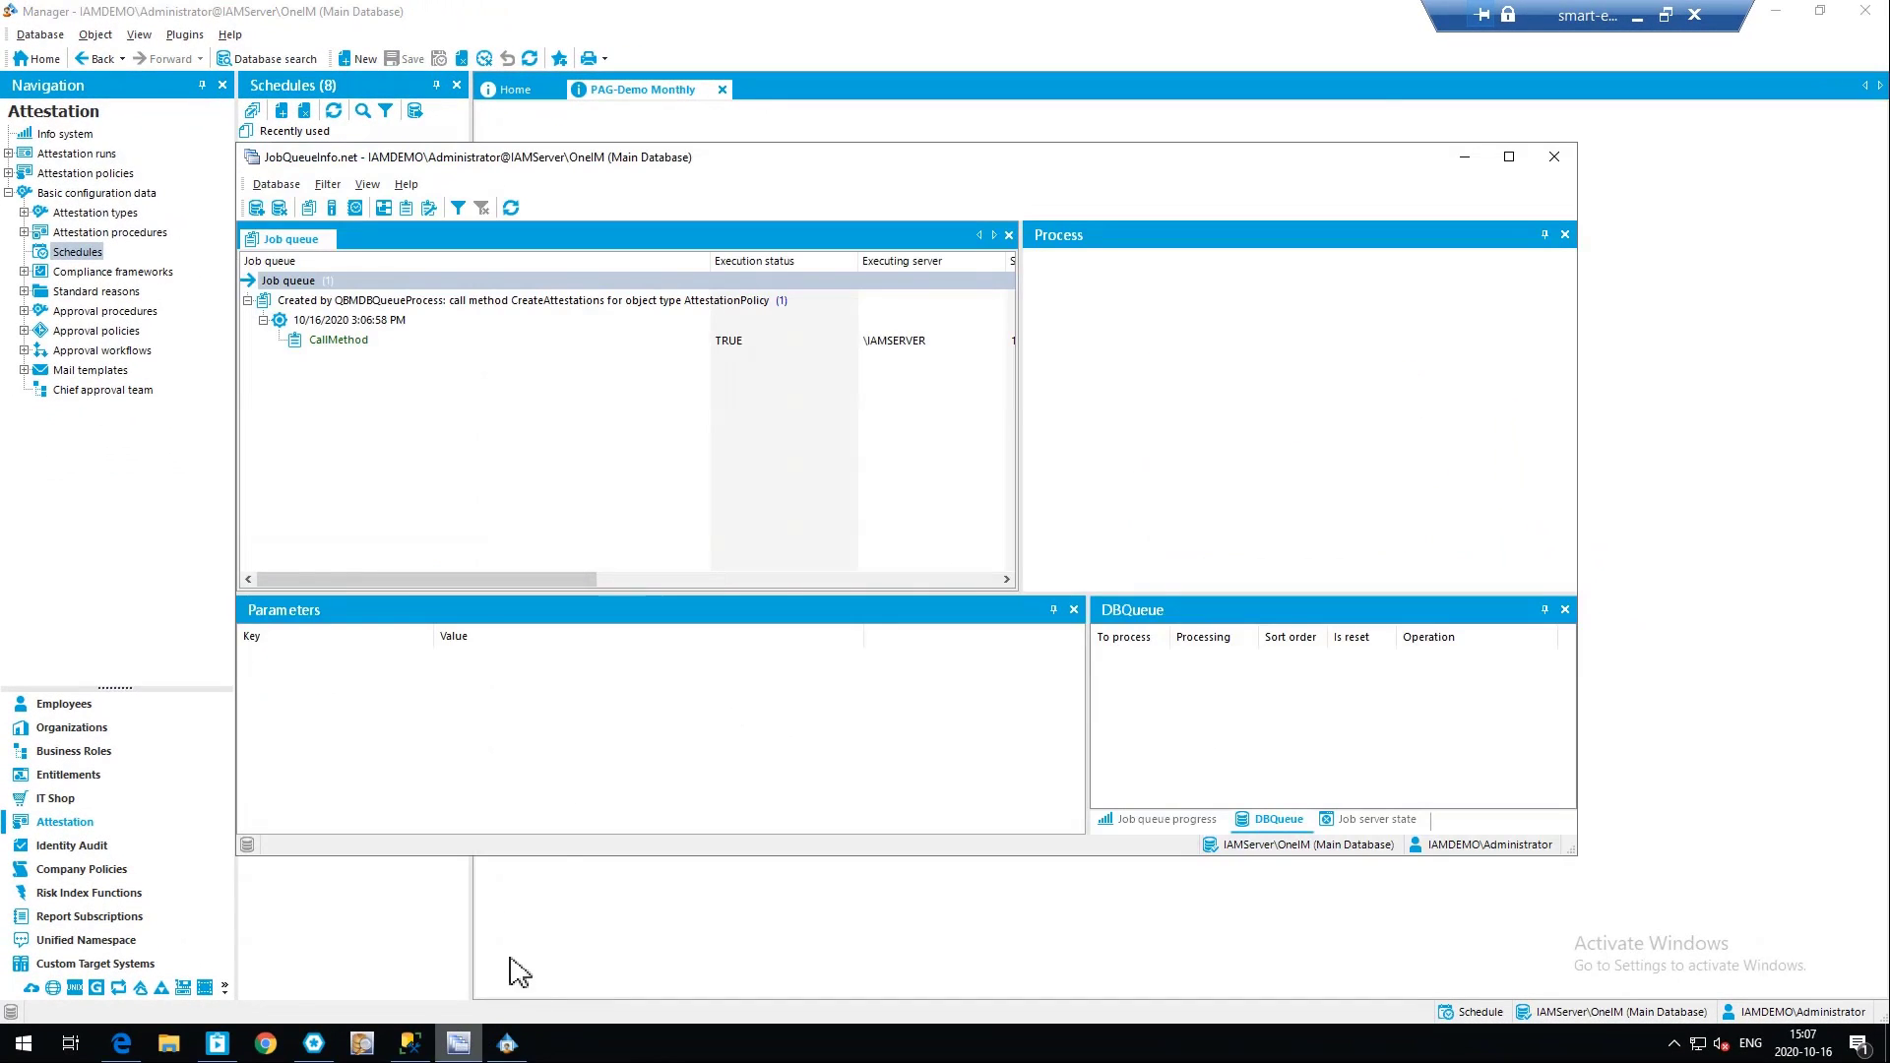
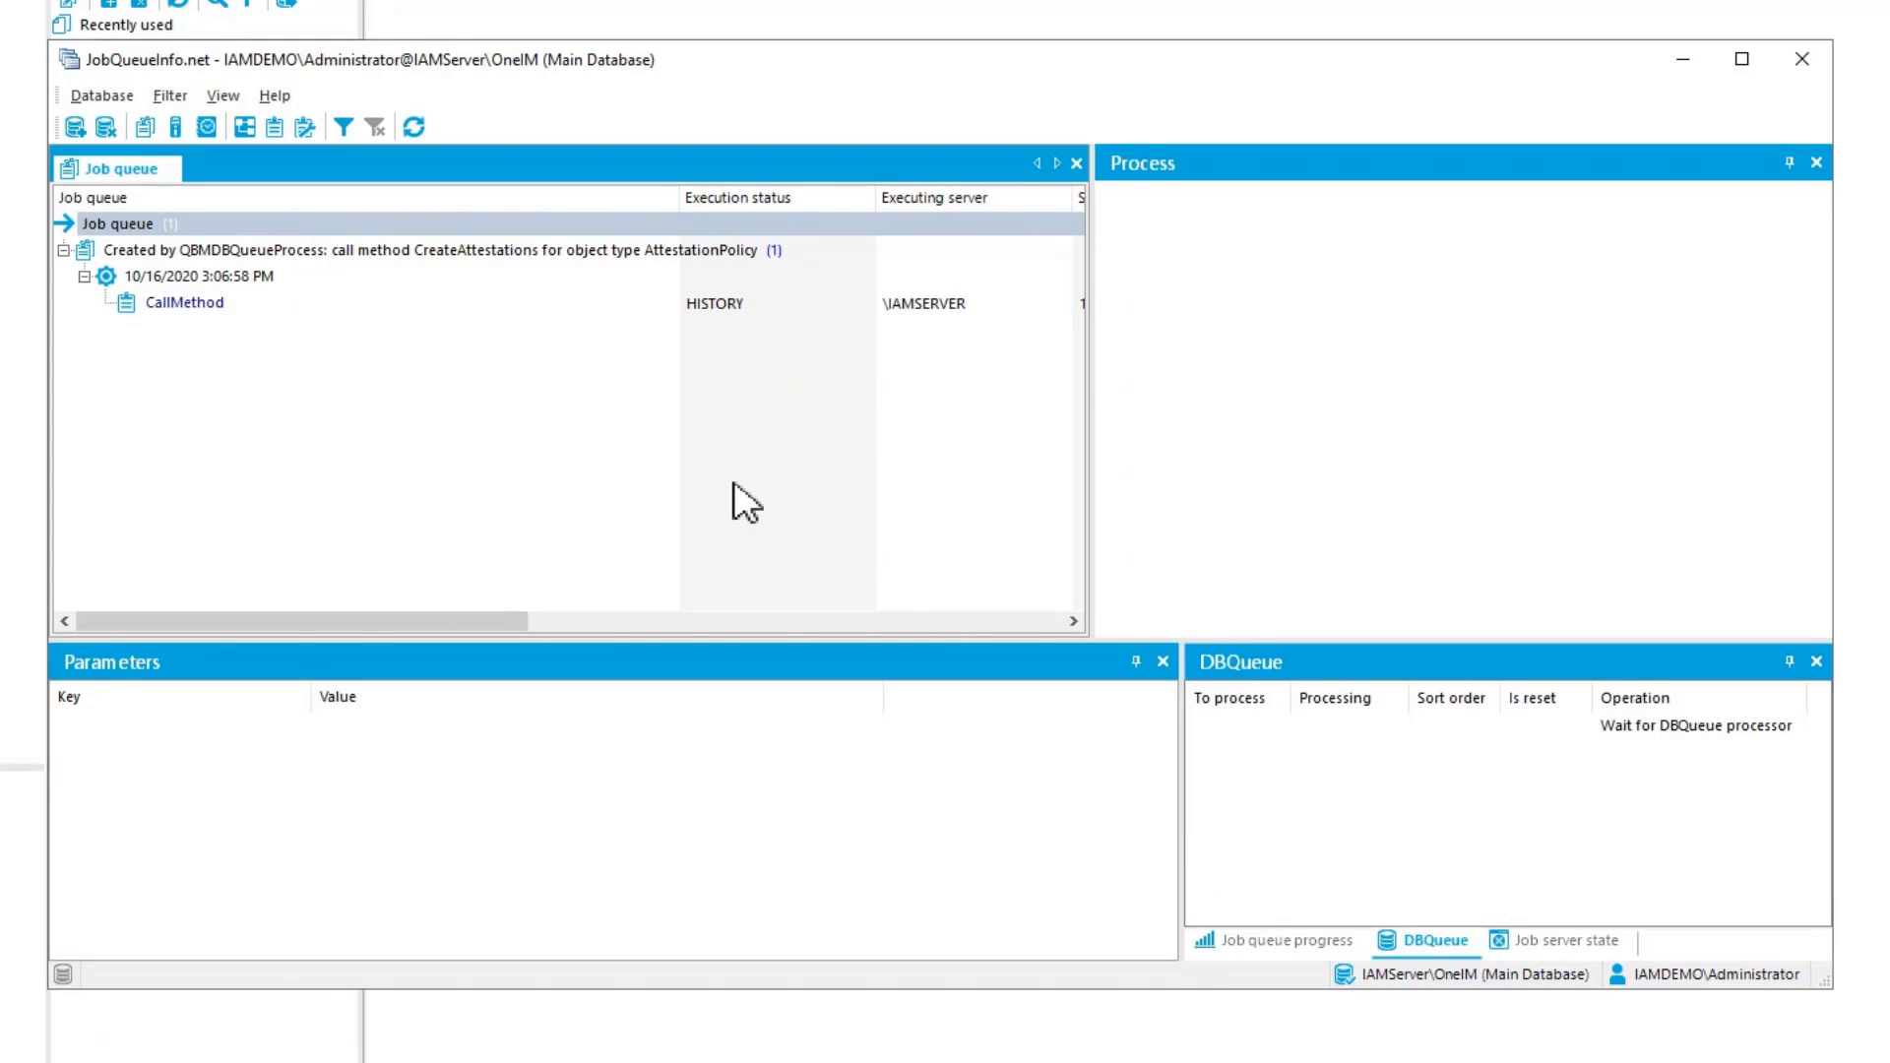
Minimize JobQueueInfo, open the attestation policy runs in the web portal, and check the PAG Demo run's details and pending approvers
{"action": "left_click", "coordinate": [1683, 61]}
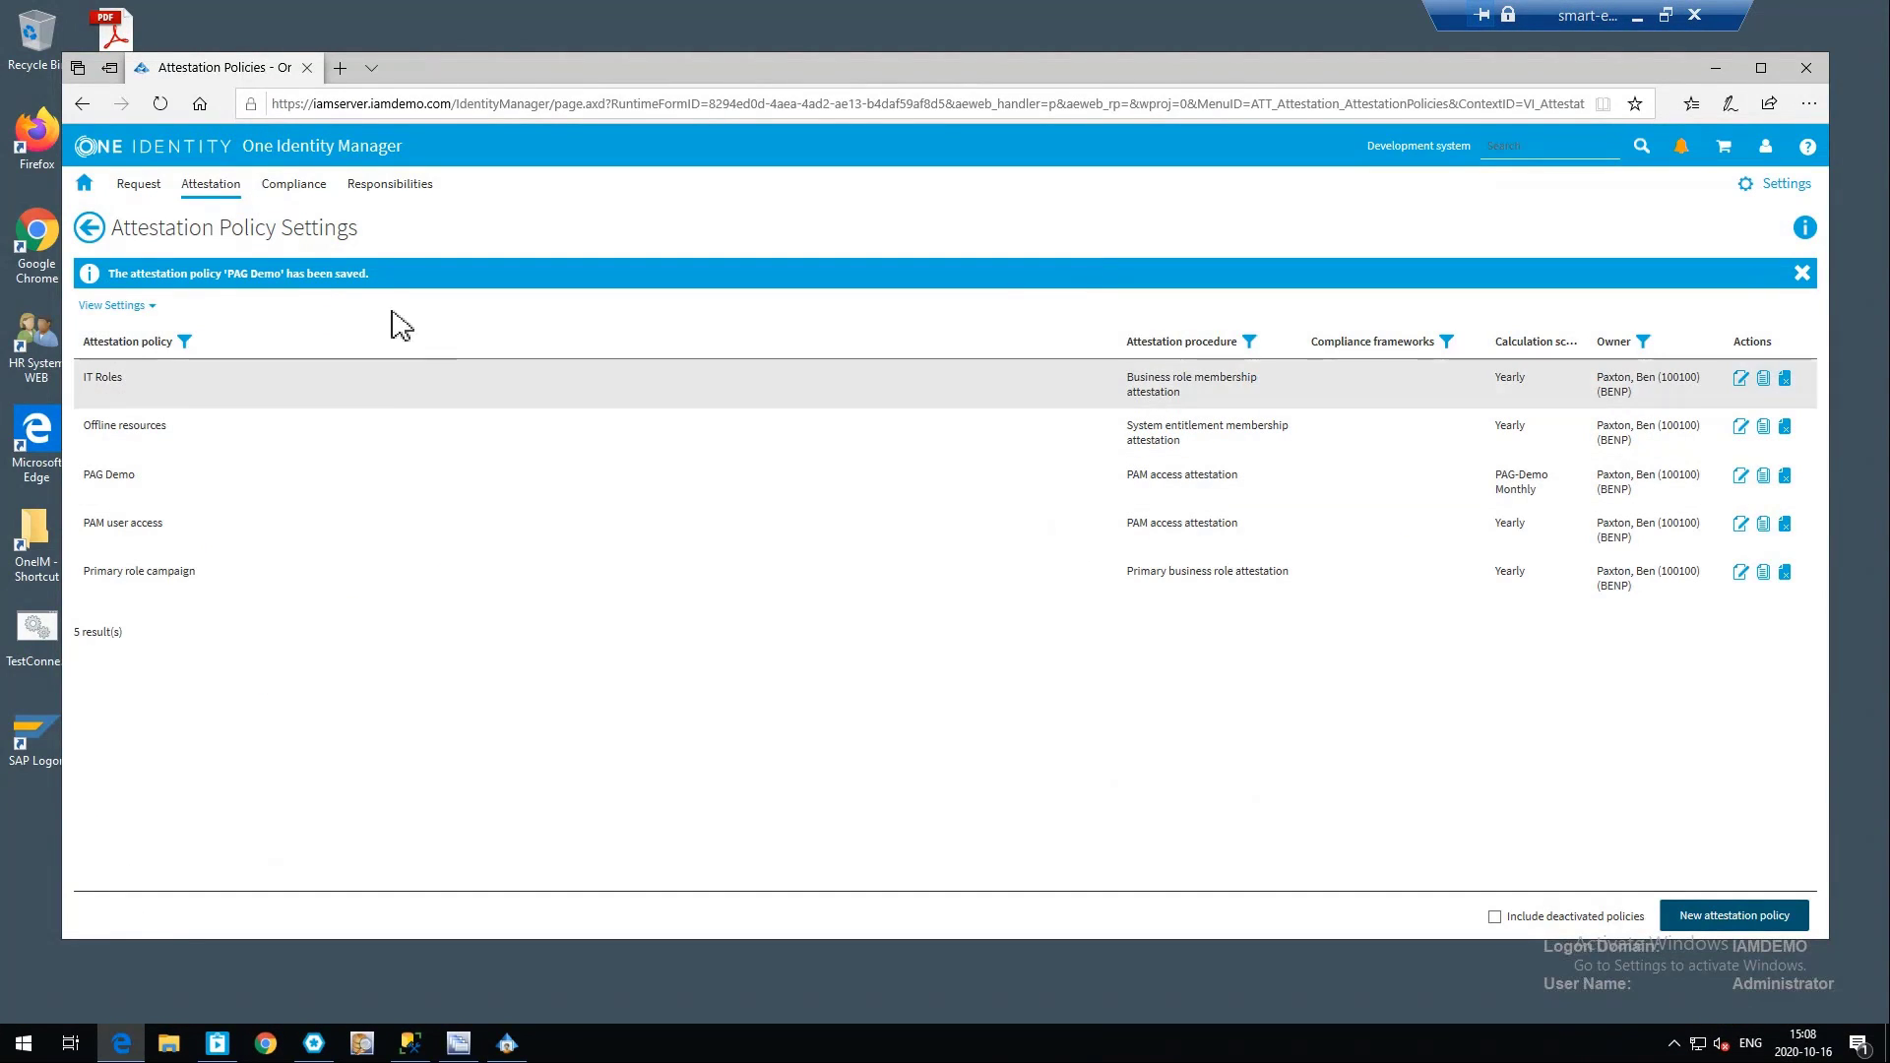
{"action": "left_click", "coordinate": [88, 229]}
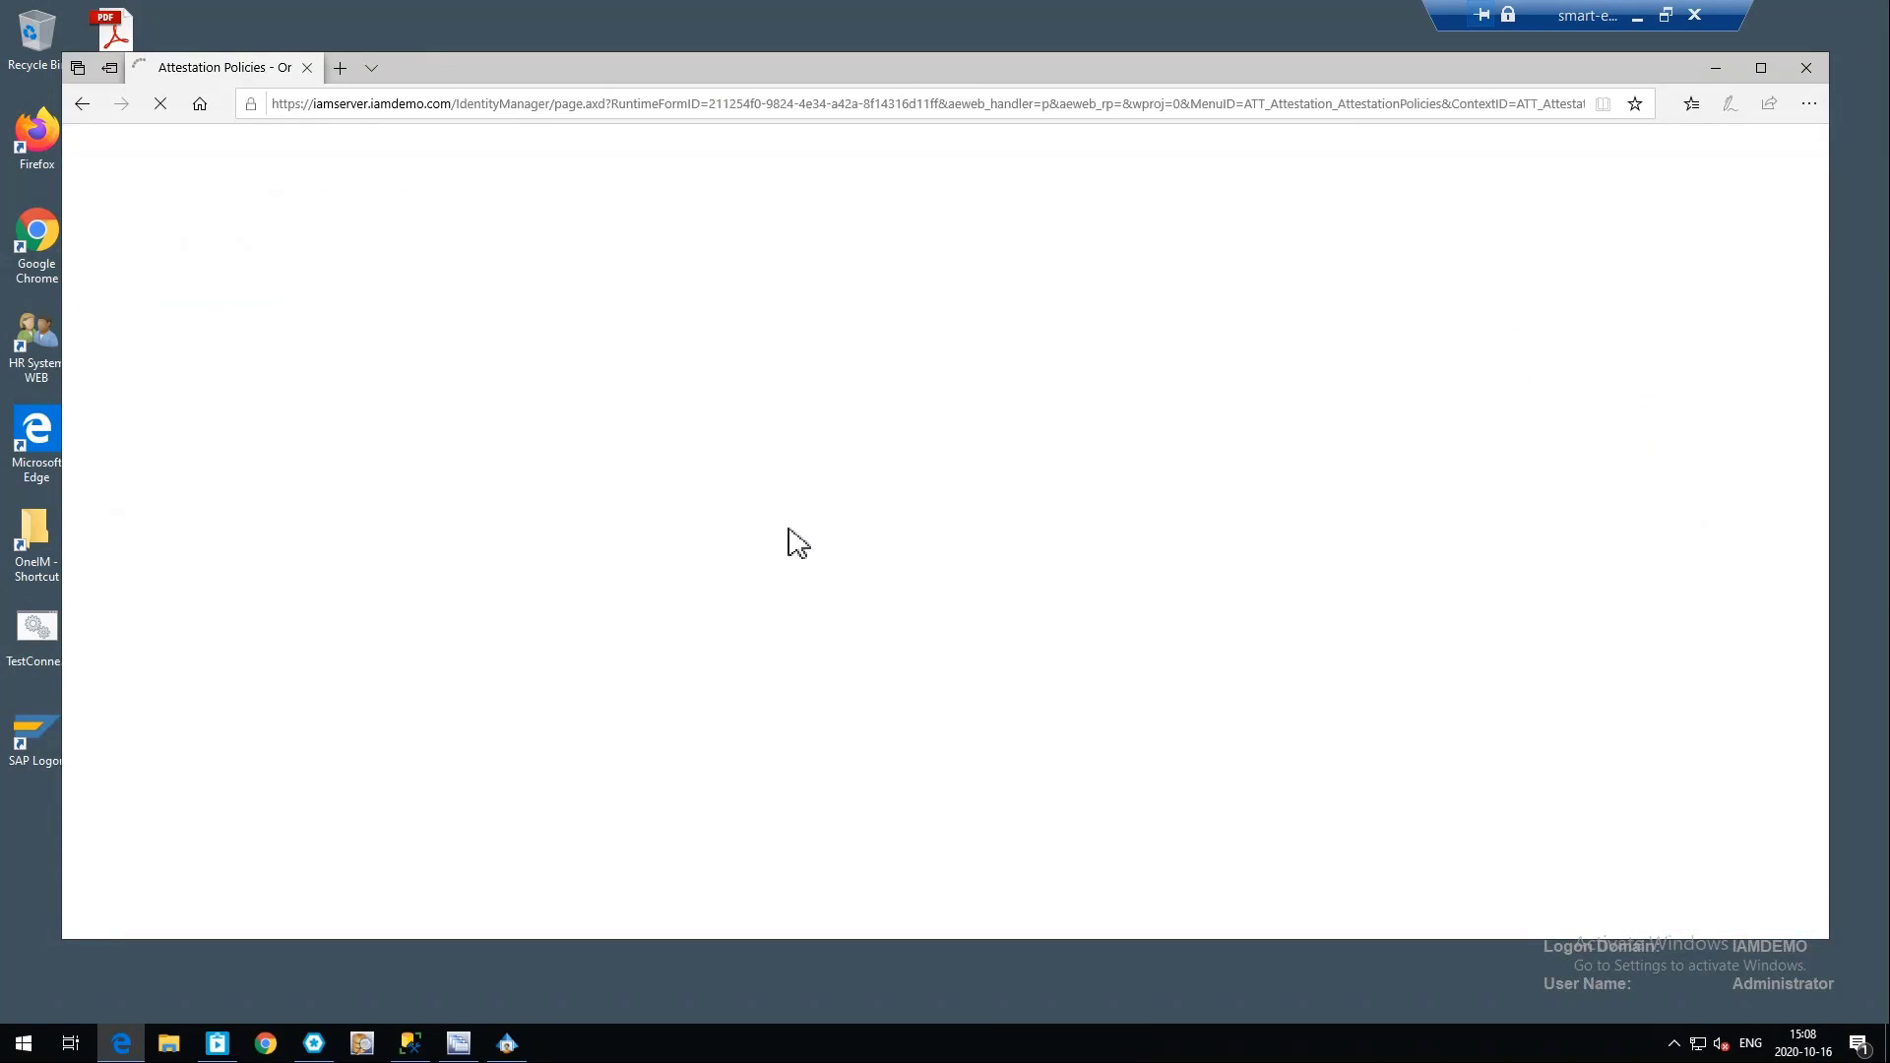
{"action": "left_click", "coordinate": [233, 299]}
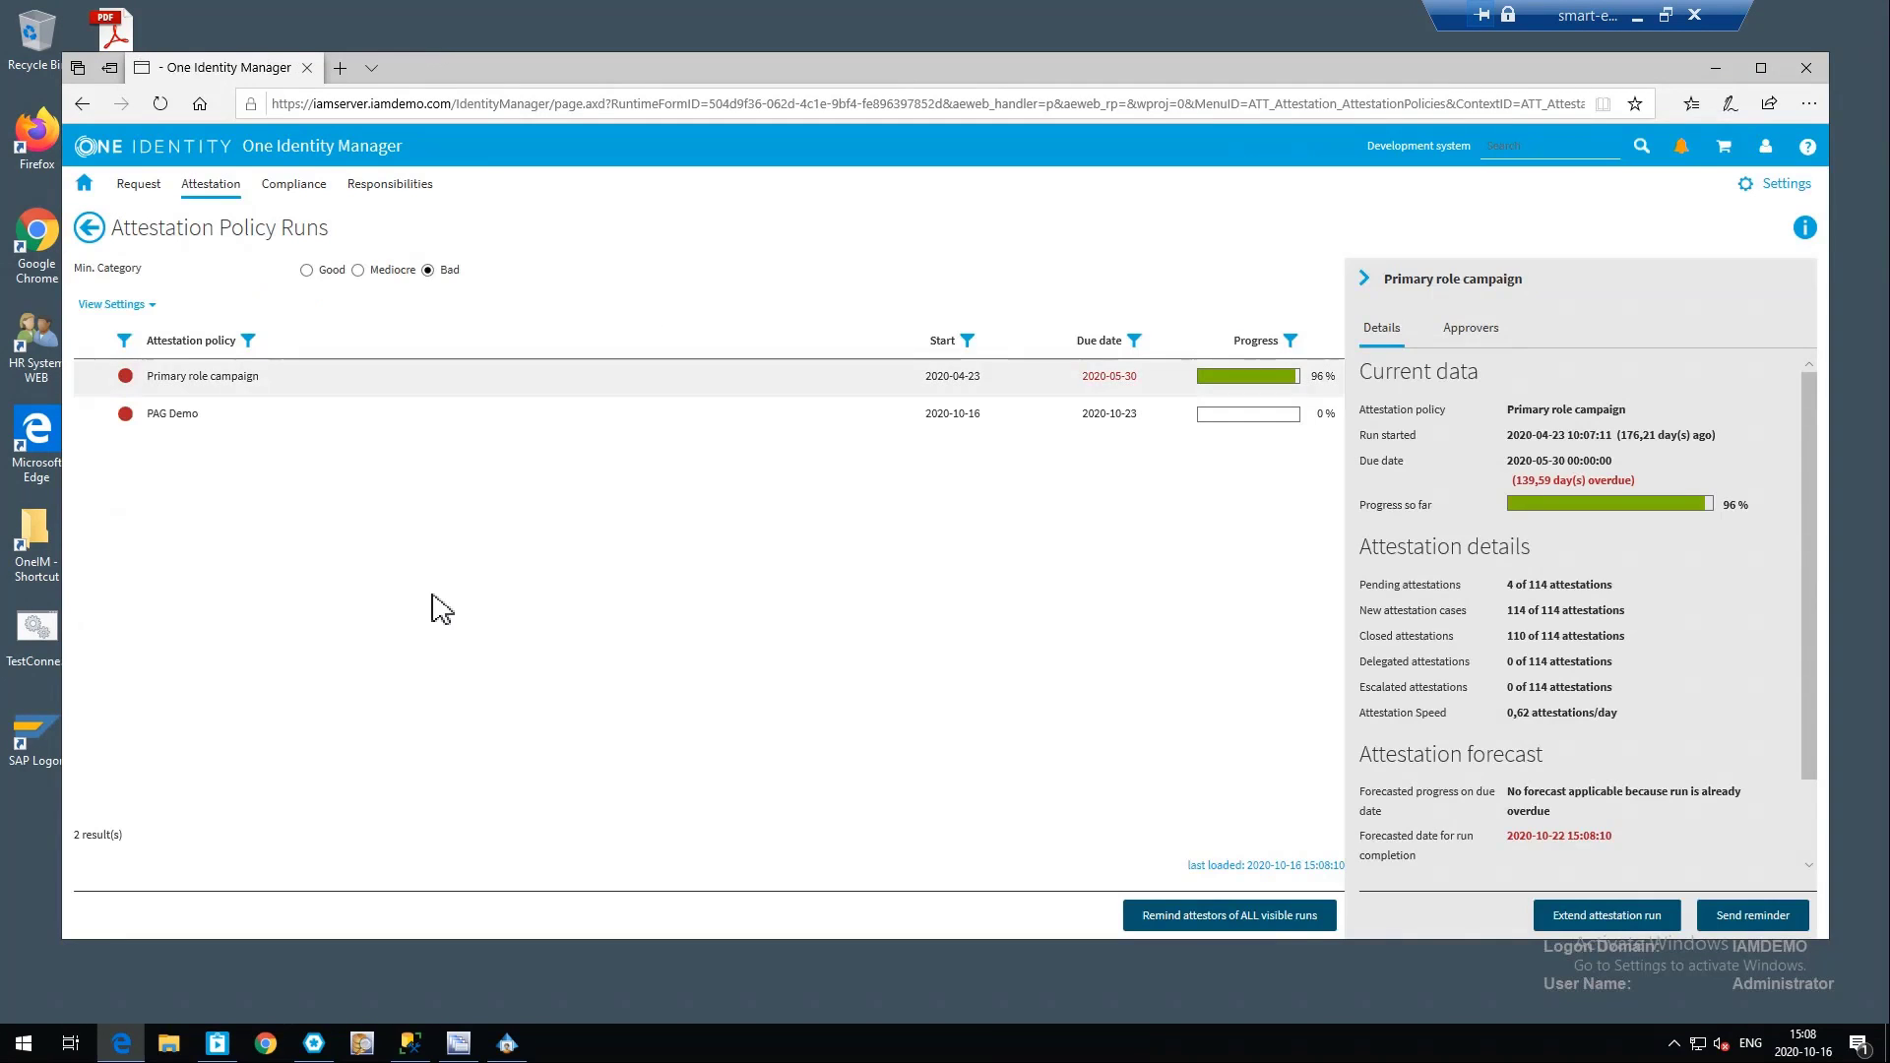
{"action": "left_click", "coordinate": [383, 418]}
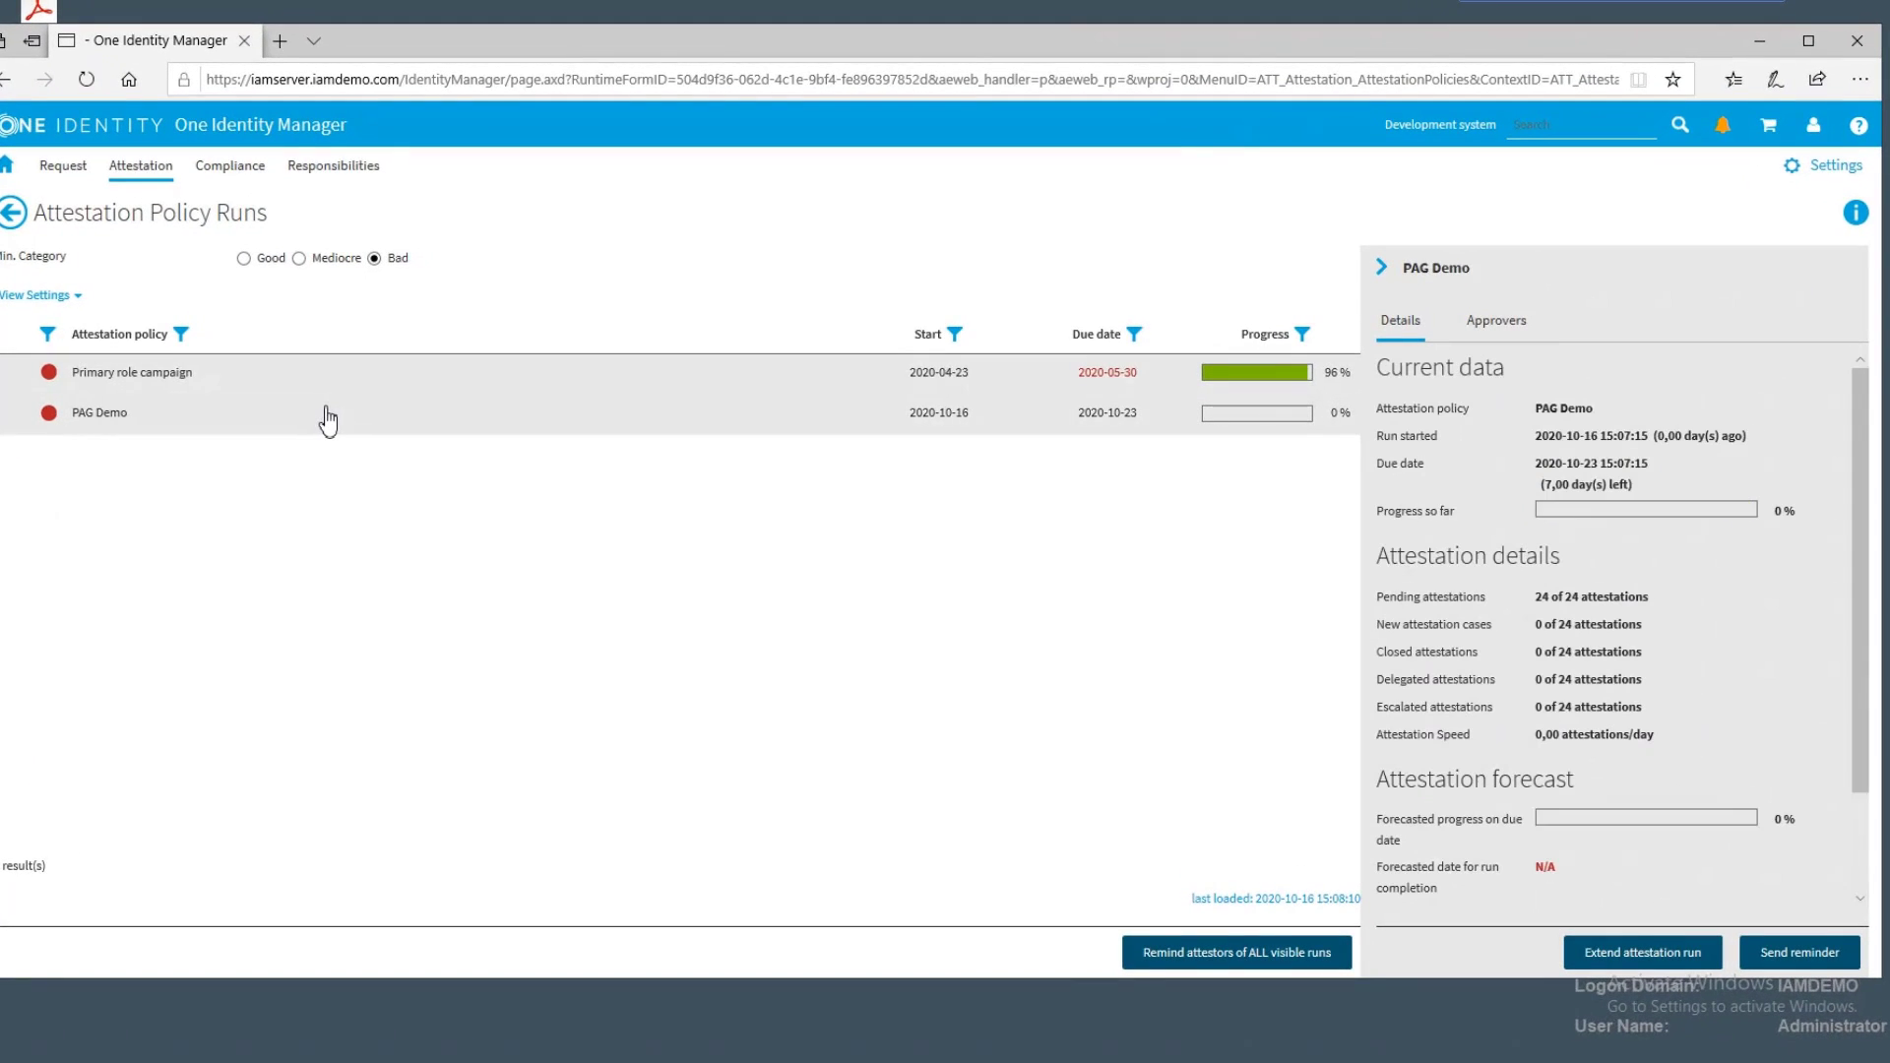
{"action": "left_click", "coordinate": [244, 258]}
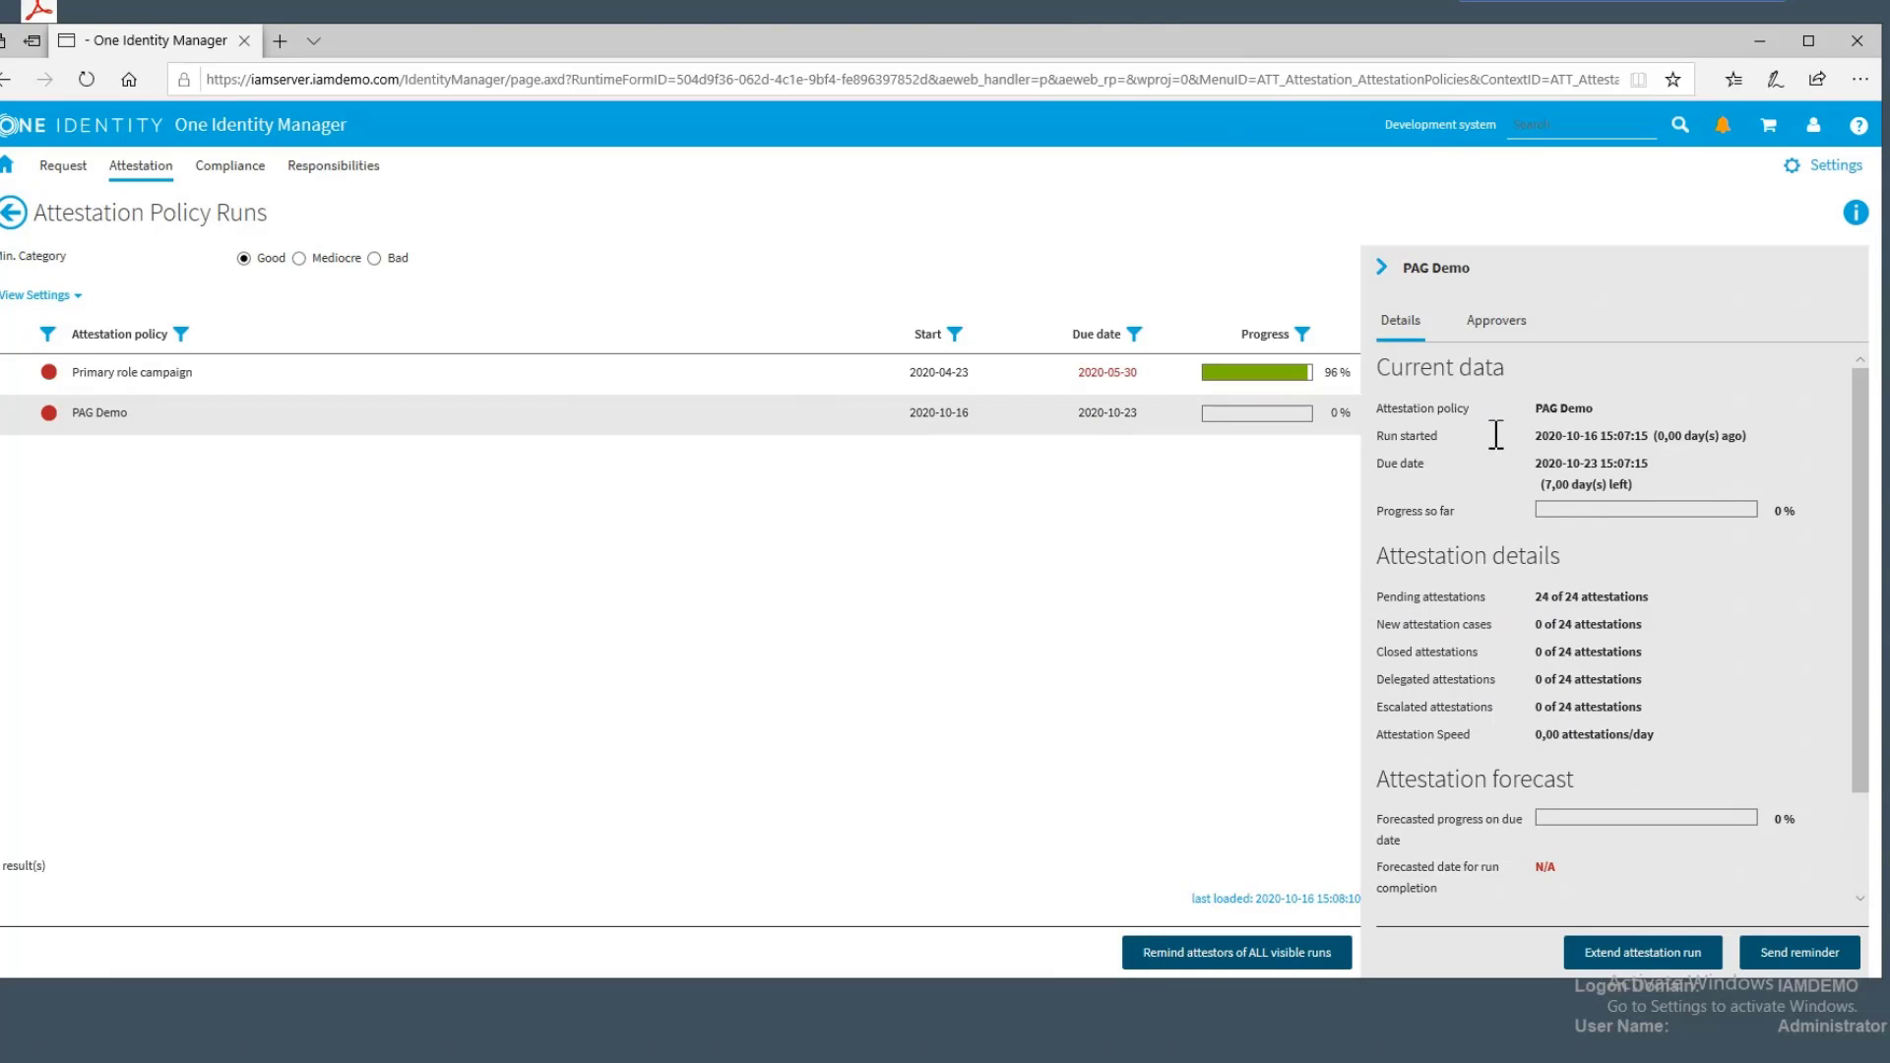
{"action": "left_click", "coordinate": [1497, 325]}
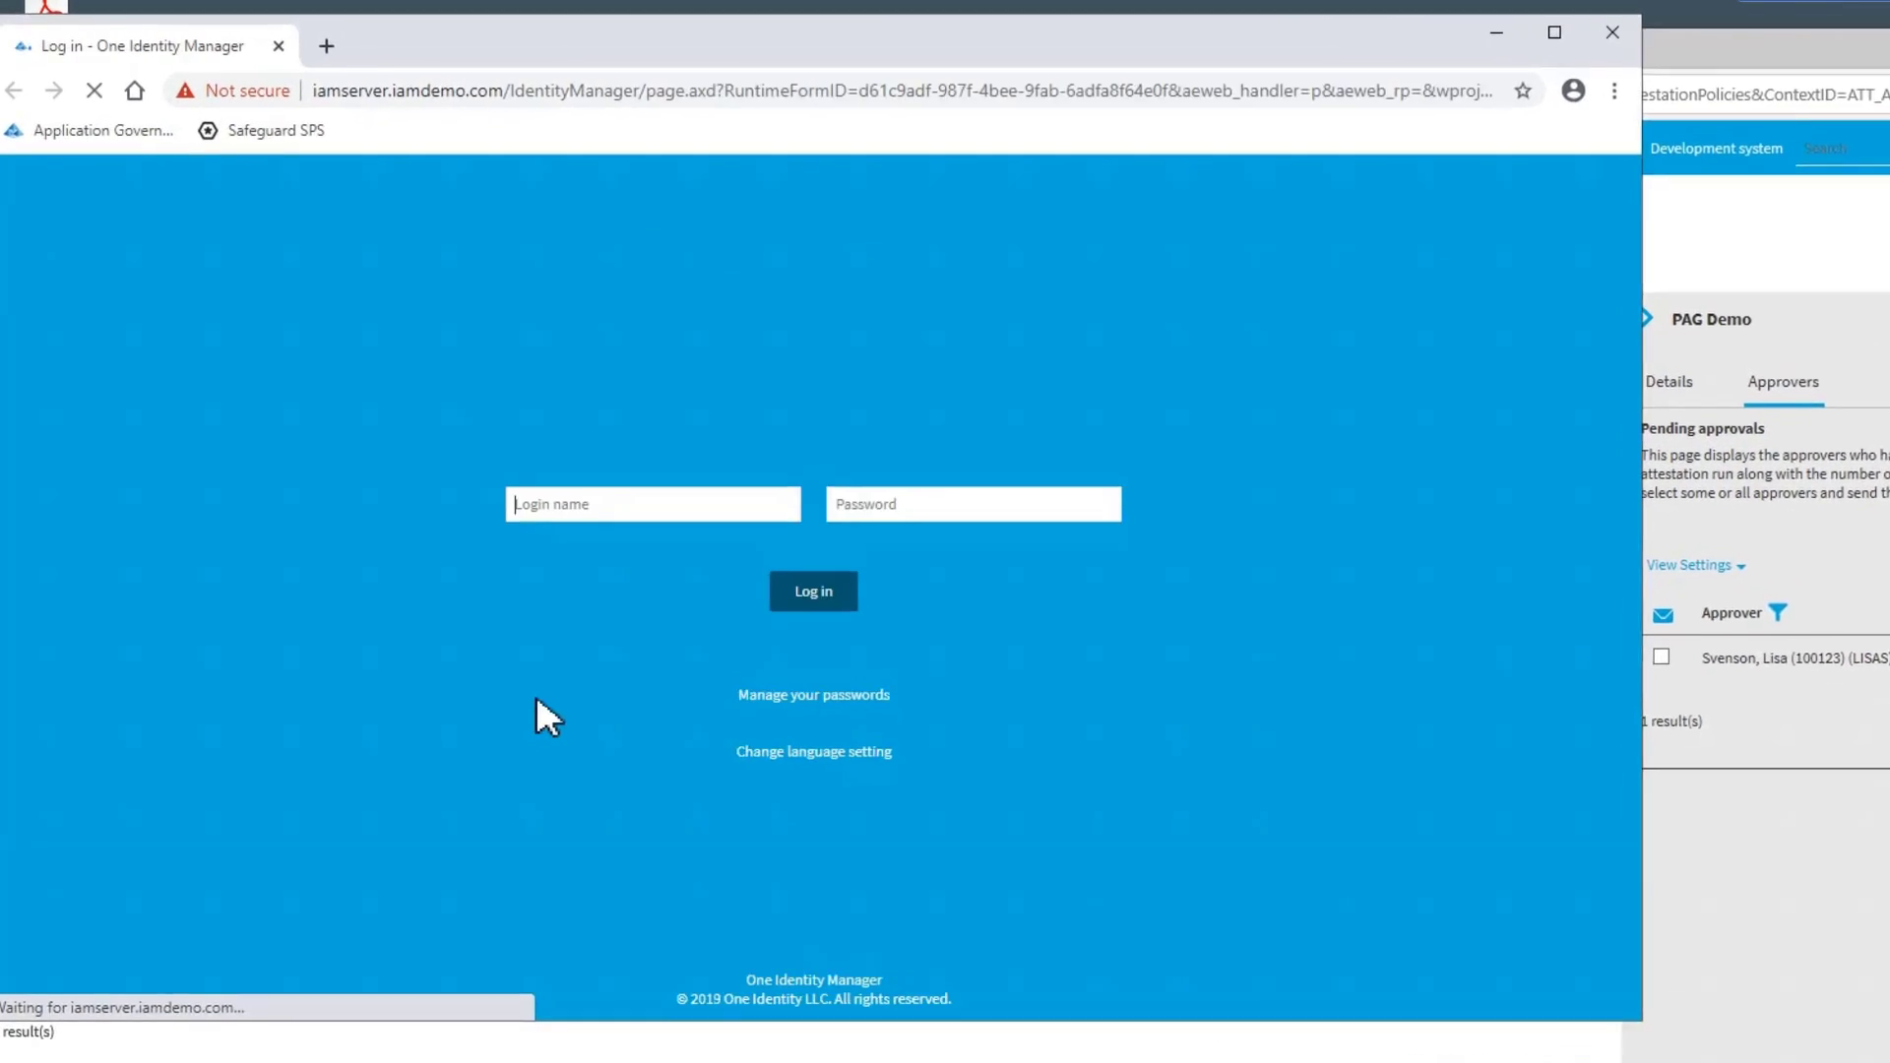
Log in to the One Identity Manager portal in Chrome with the approver's login name and password
{"action": "type", "text": "lisas"}
{"action": "key", "text": "Tab"}
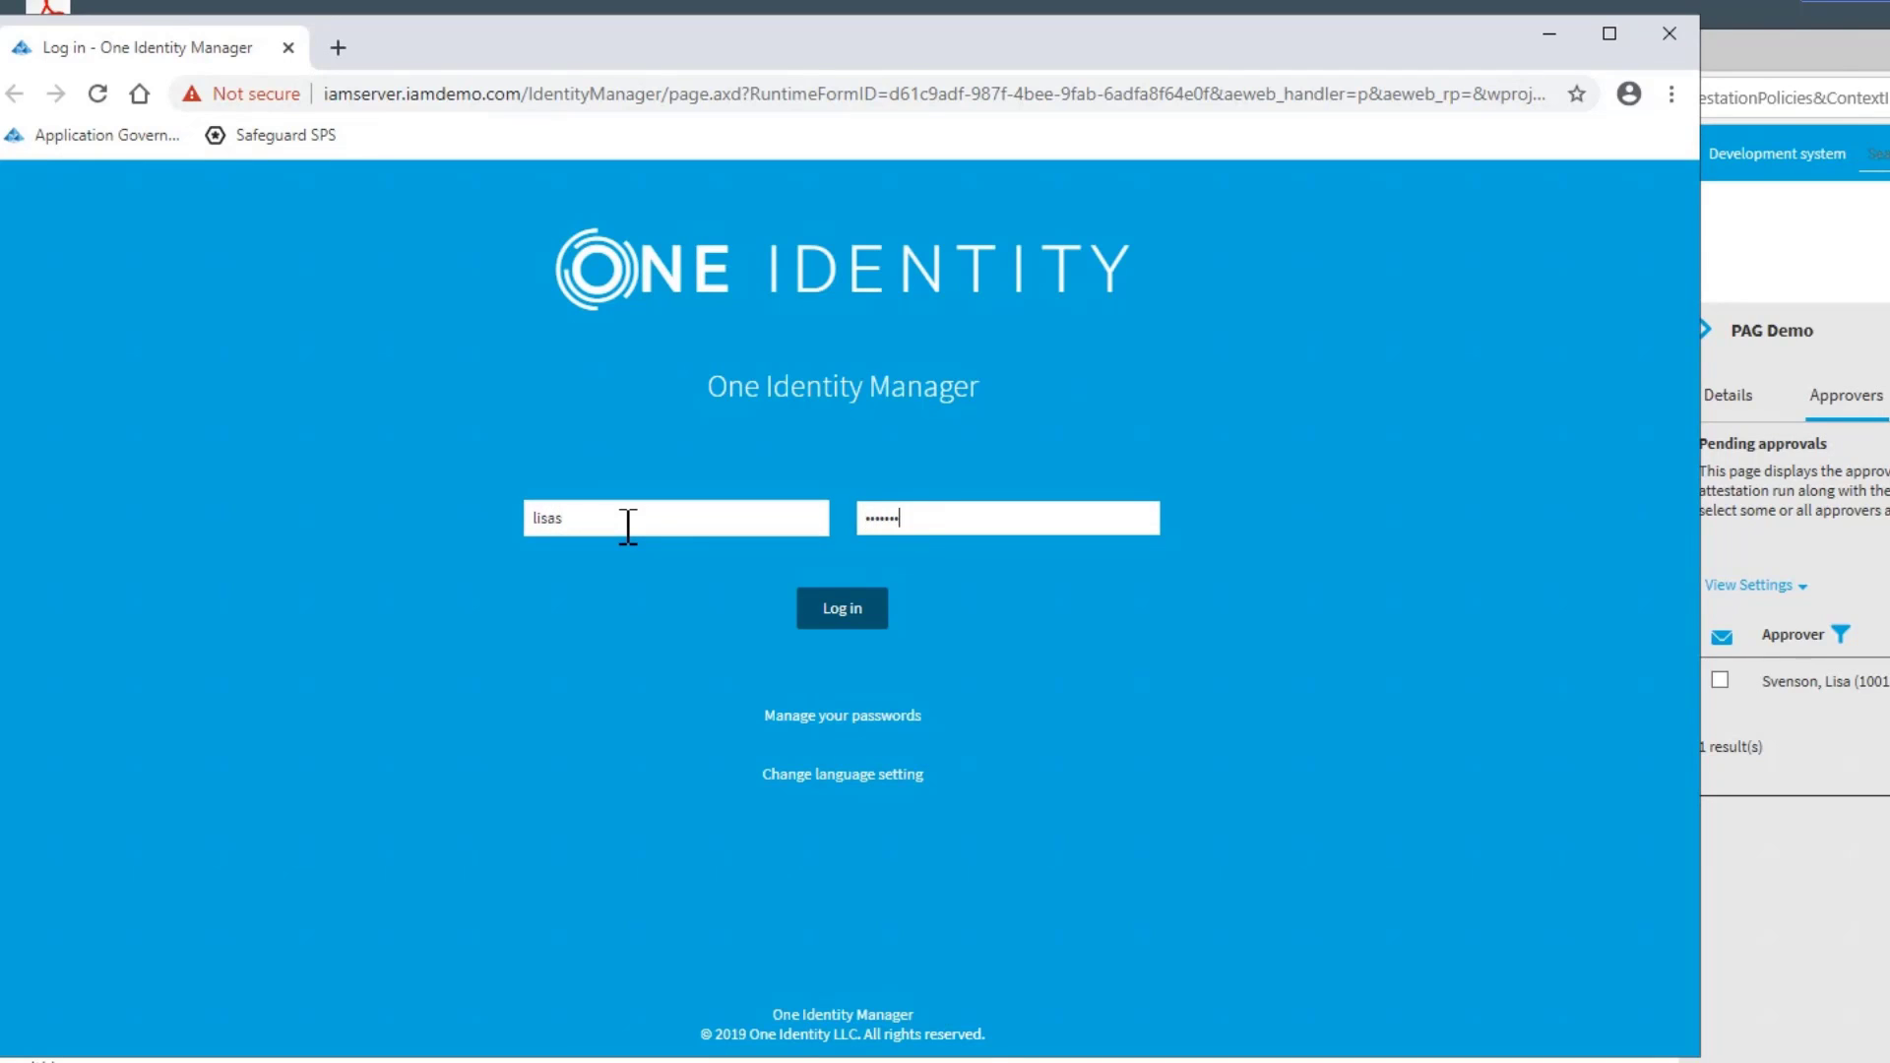
{"action": "key", "text": "Return"}
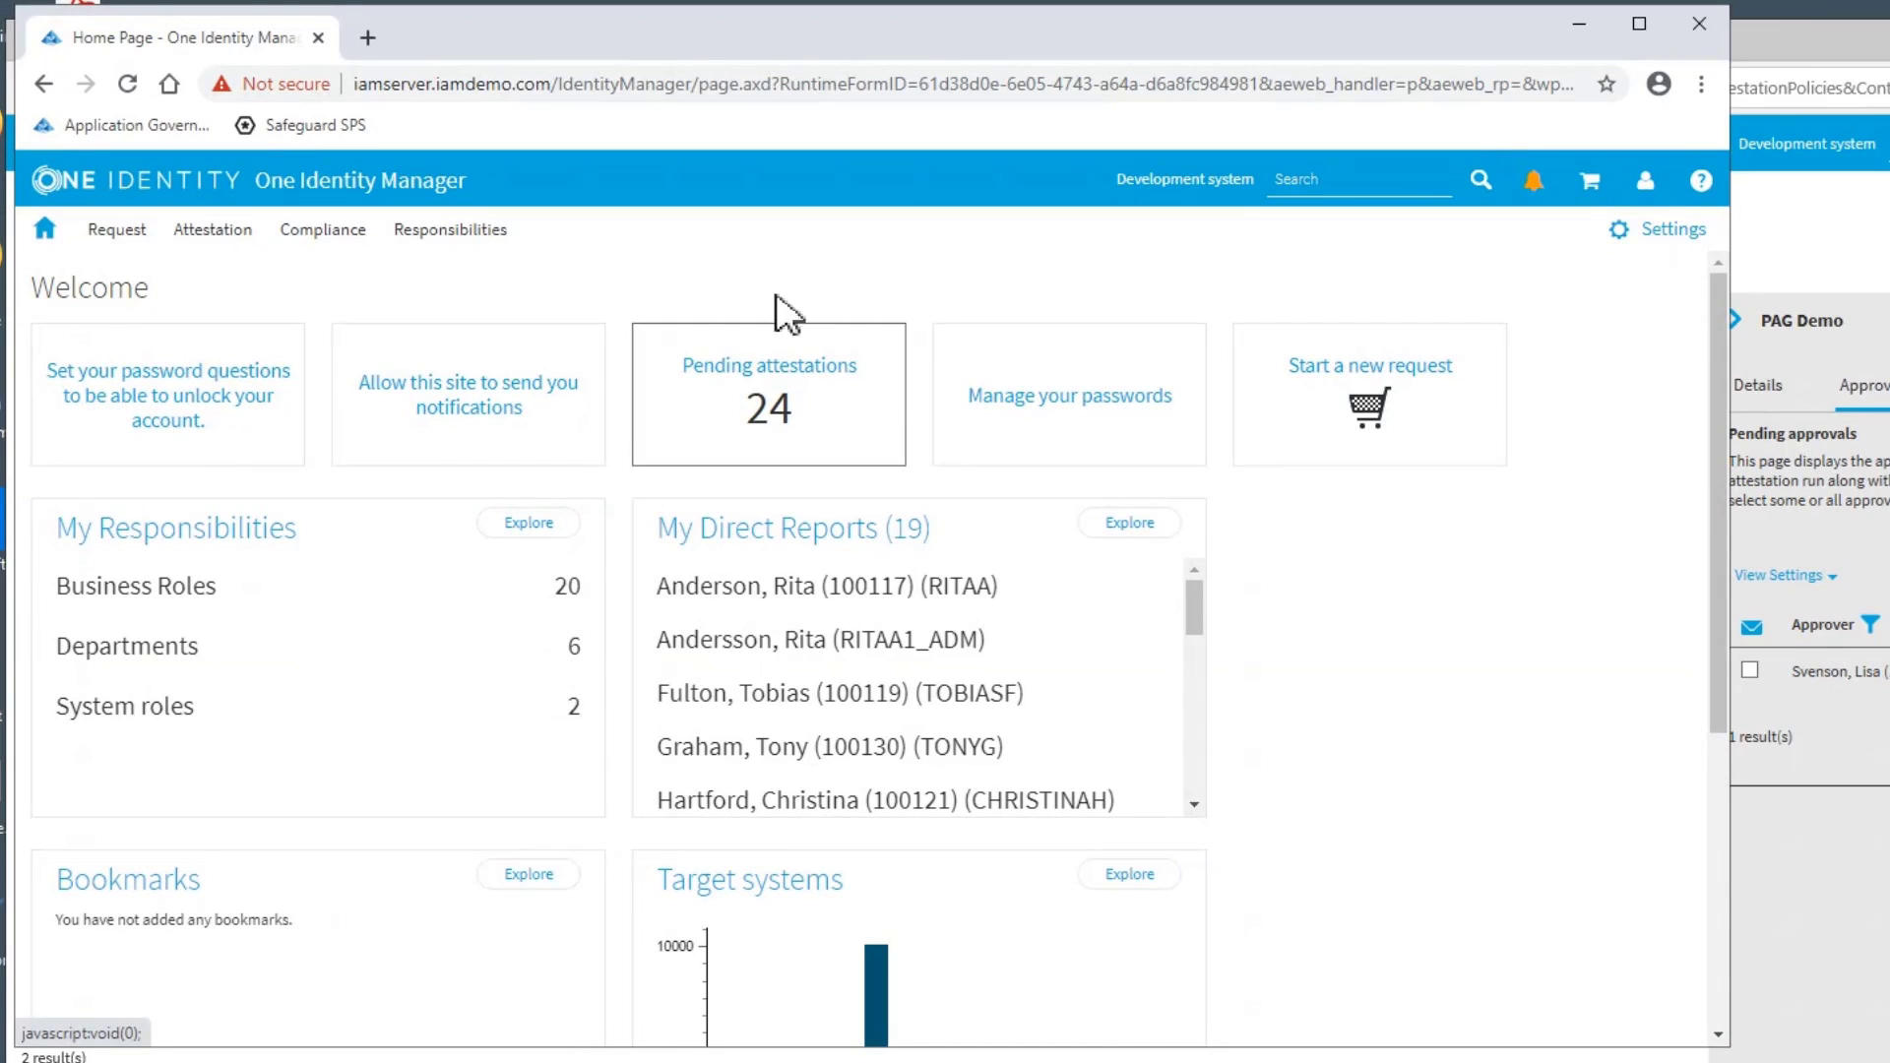
Open the pending PAG Demo attestations in a maximized window and examine the first case's privileged account and system
{"action": "left_click", "coordinate": [758, 405]}
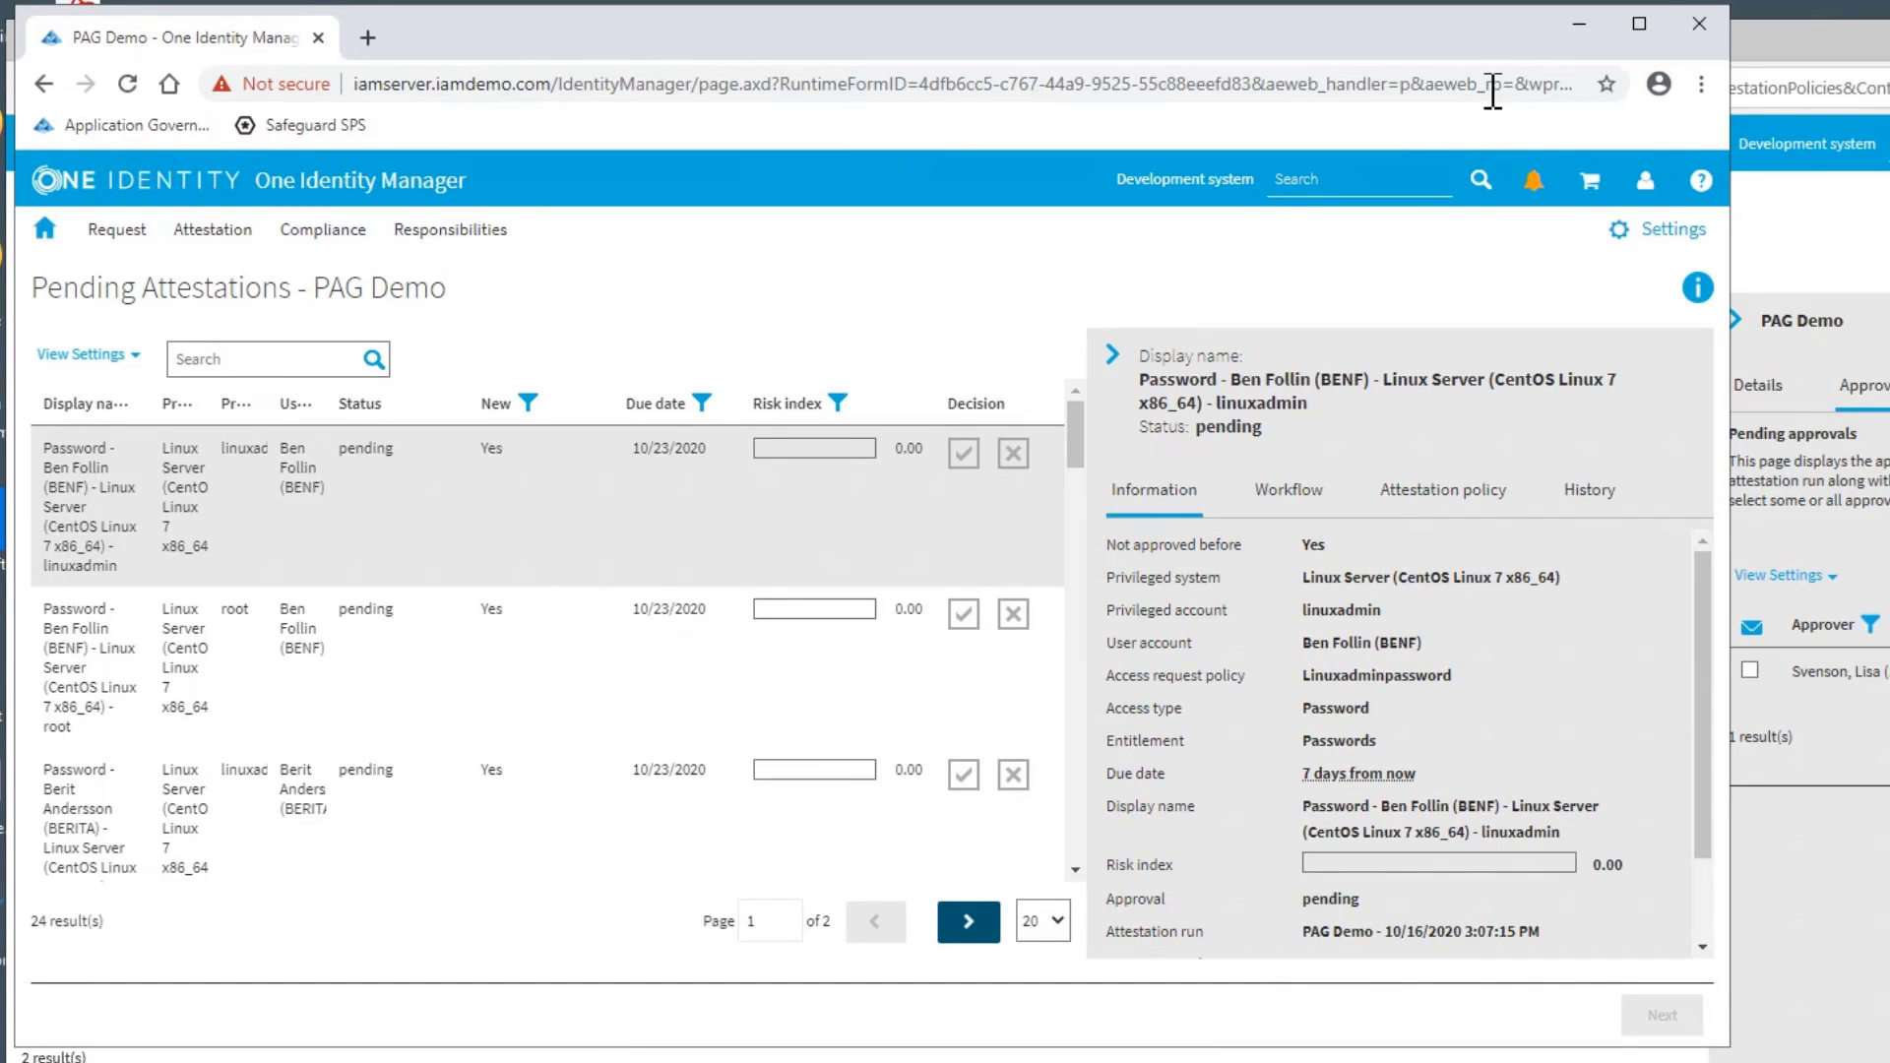
{"action": "left_click", "coordinate": [1588, 28]}
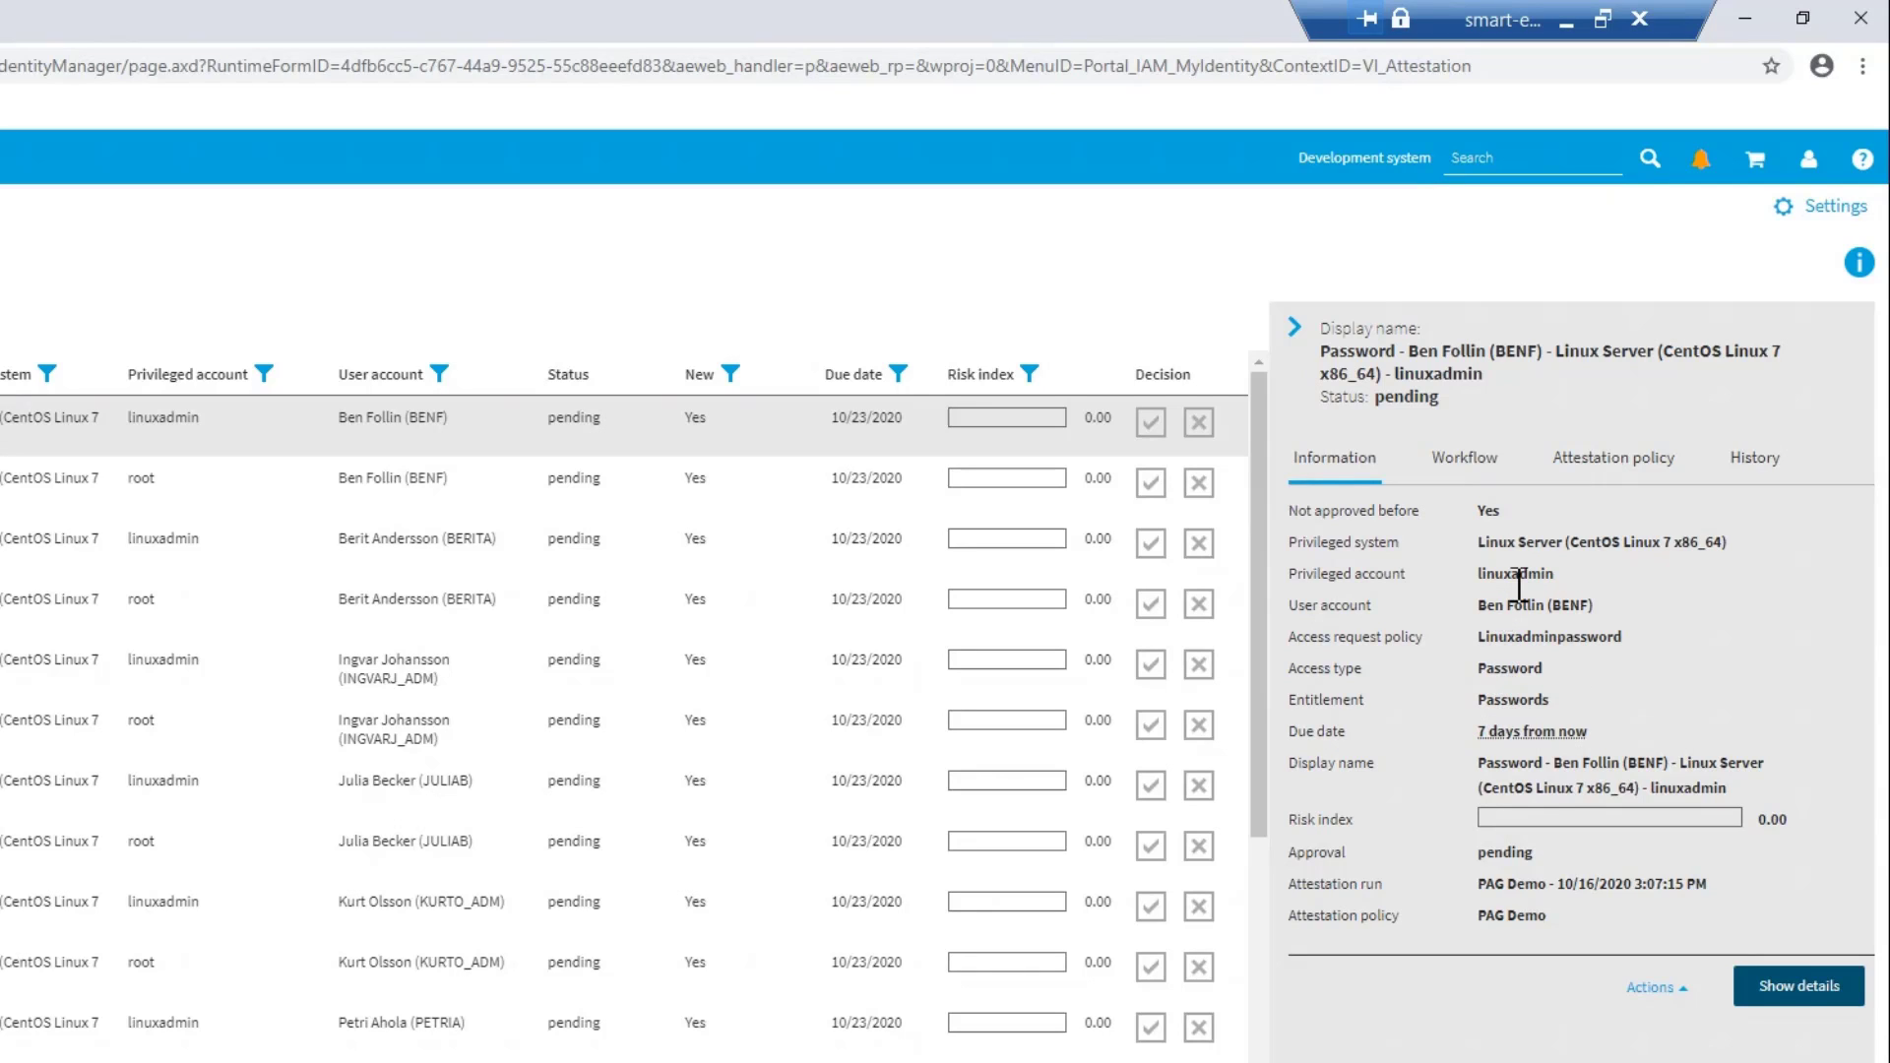
{"action": "double_click", "coordinate": [1517, 575]}
{"action": "triple_click", "coordinate": [1515, 543]}
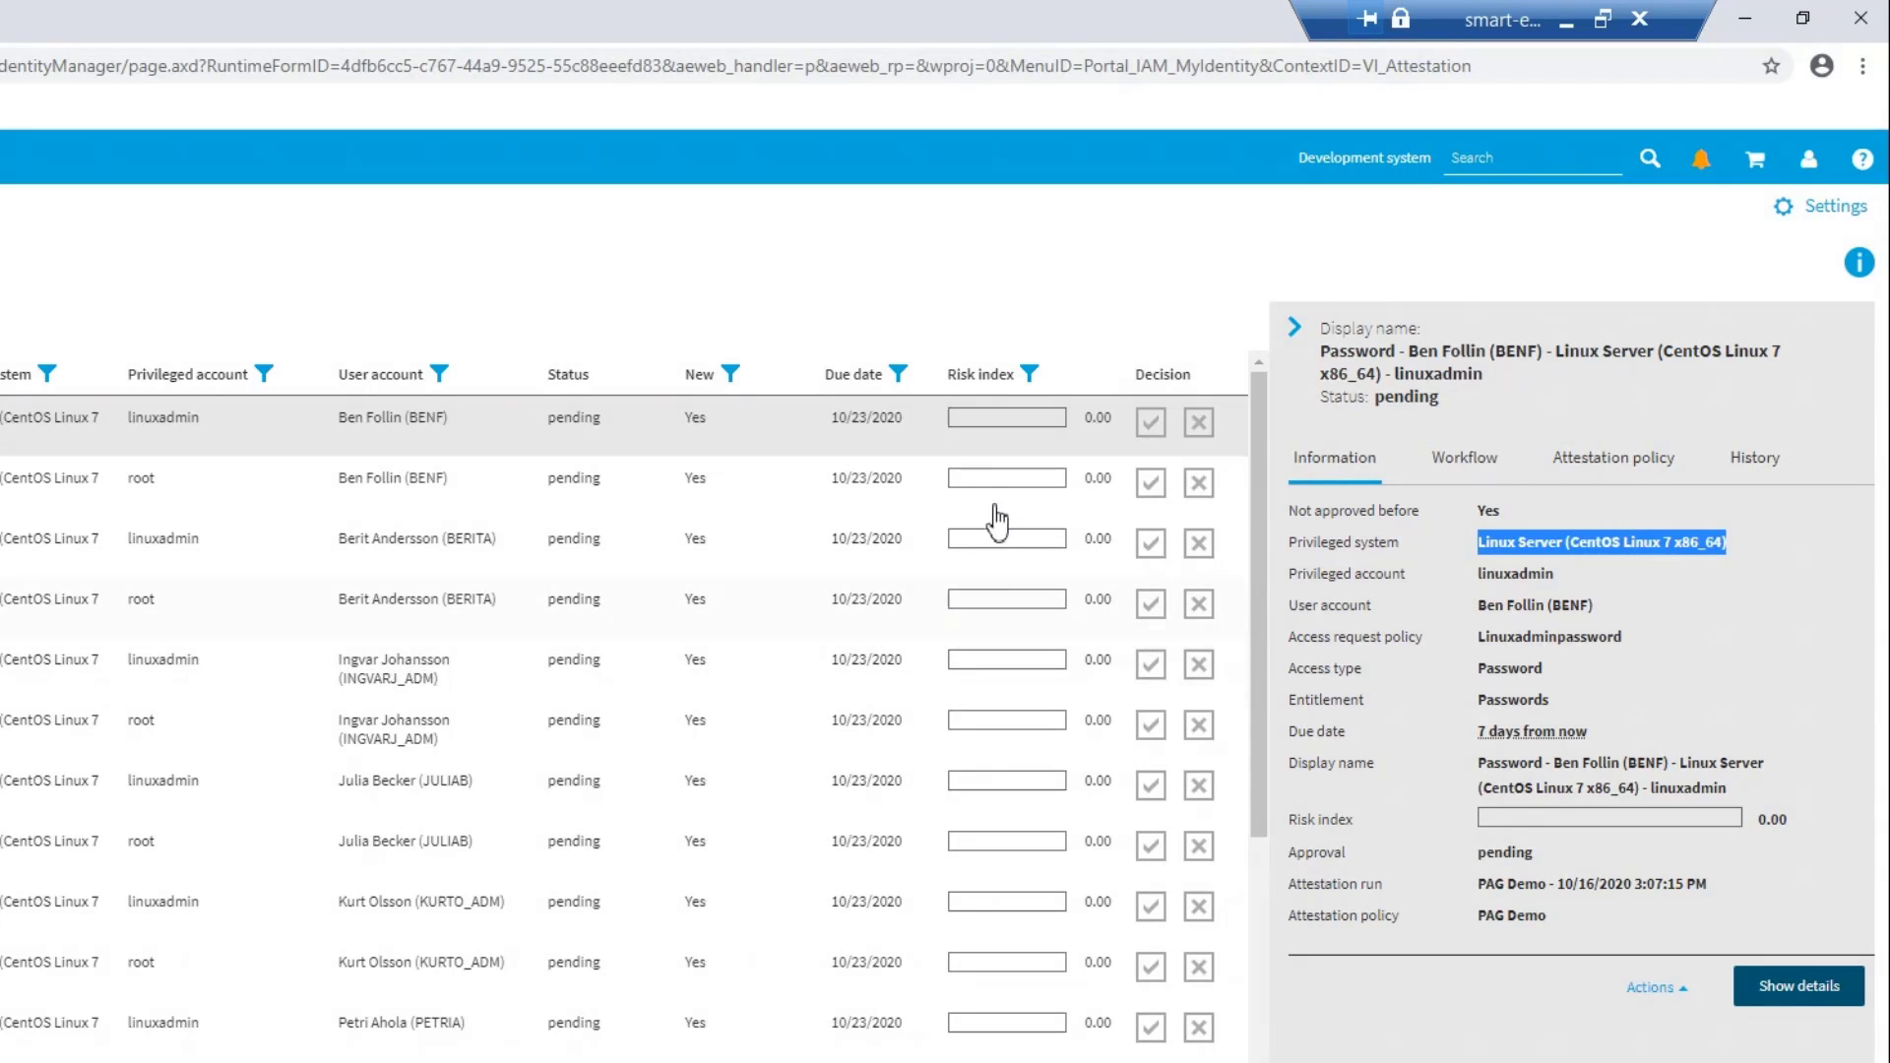
Mark the first user's linuxadmin and root cases as approved, and approve all remaining cases on this page
{"action": "left_click", "coordinate": [1150, 423]}
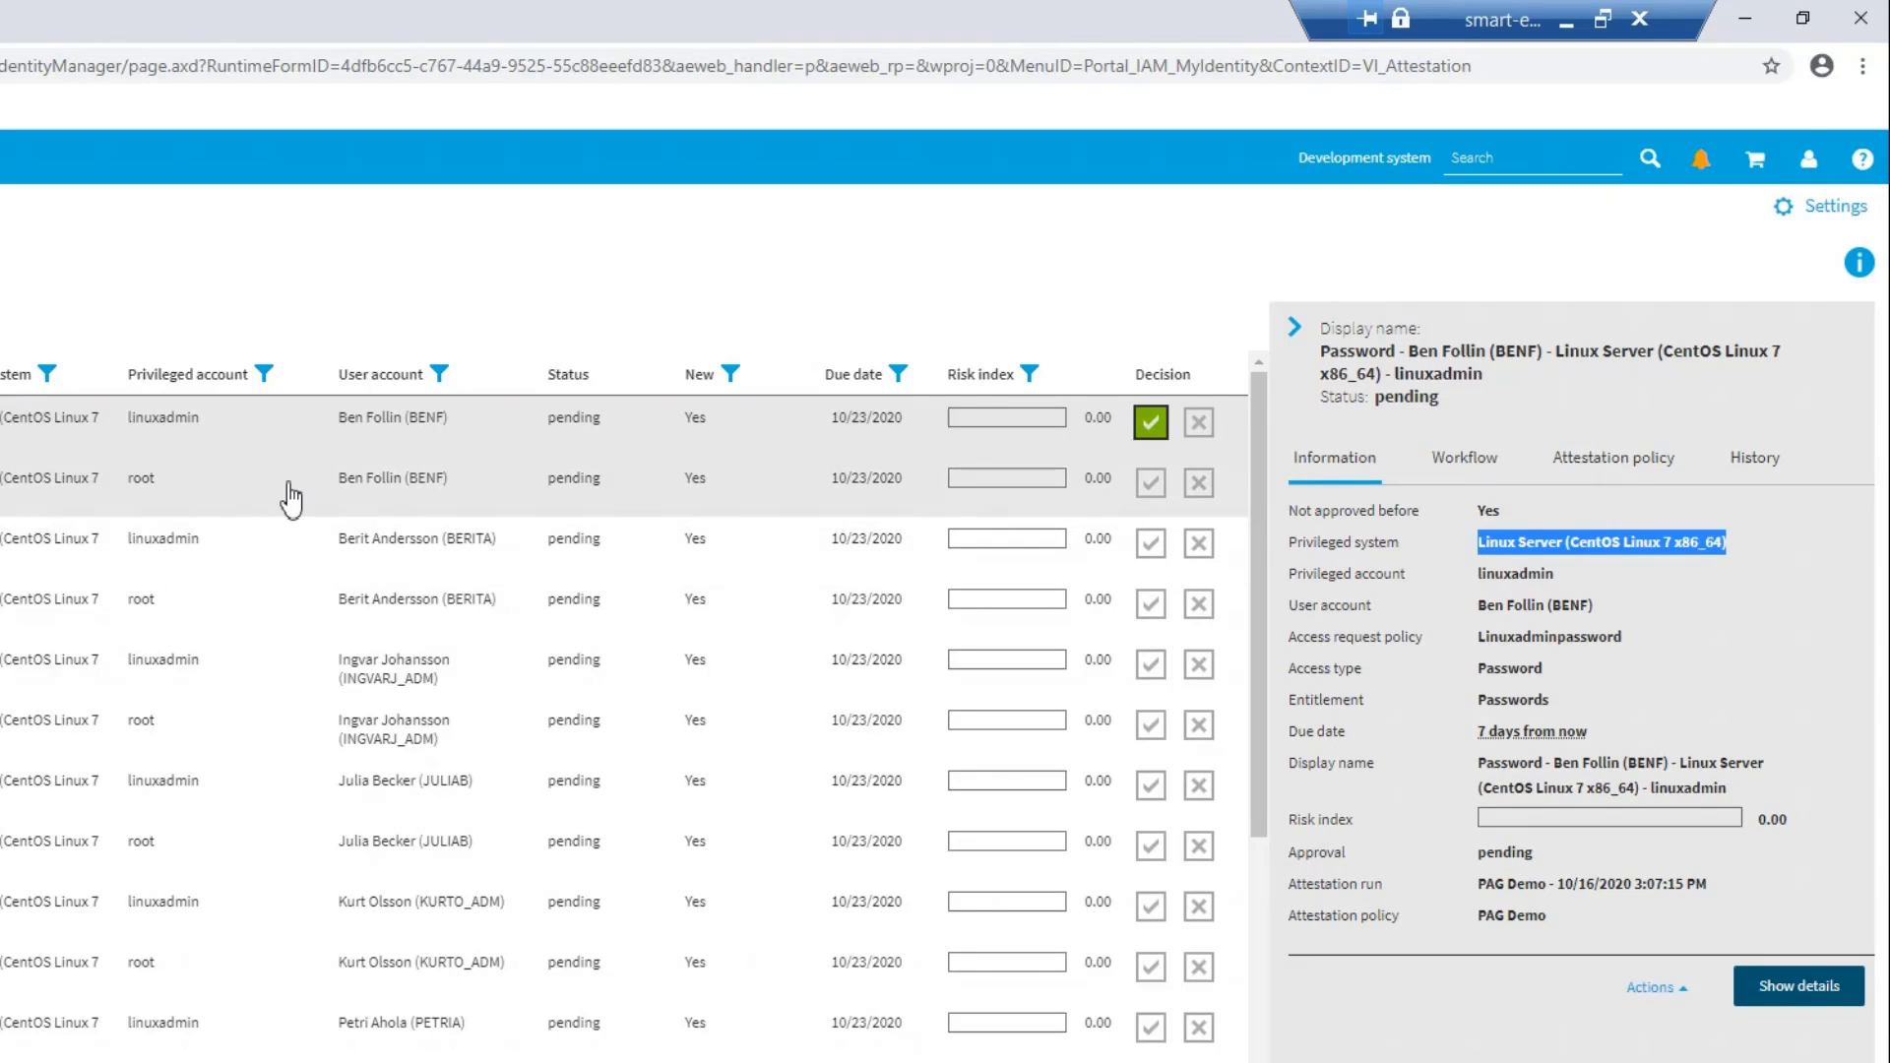
{"action": "left_click", "coordinate": [1151, 483]}
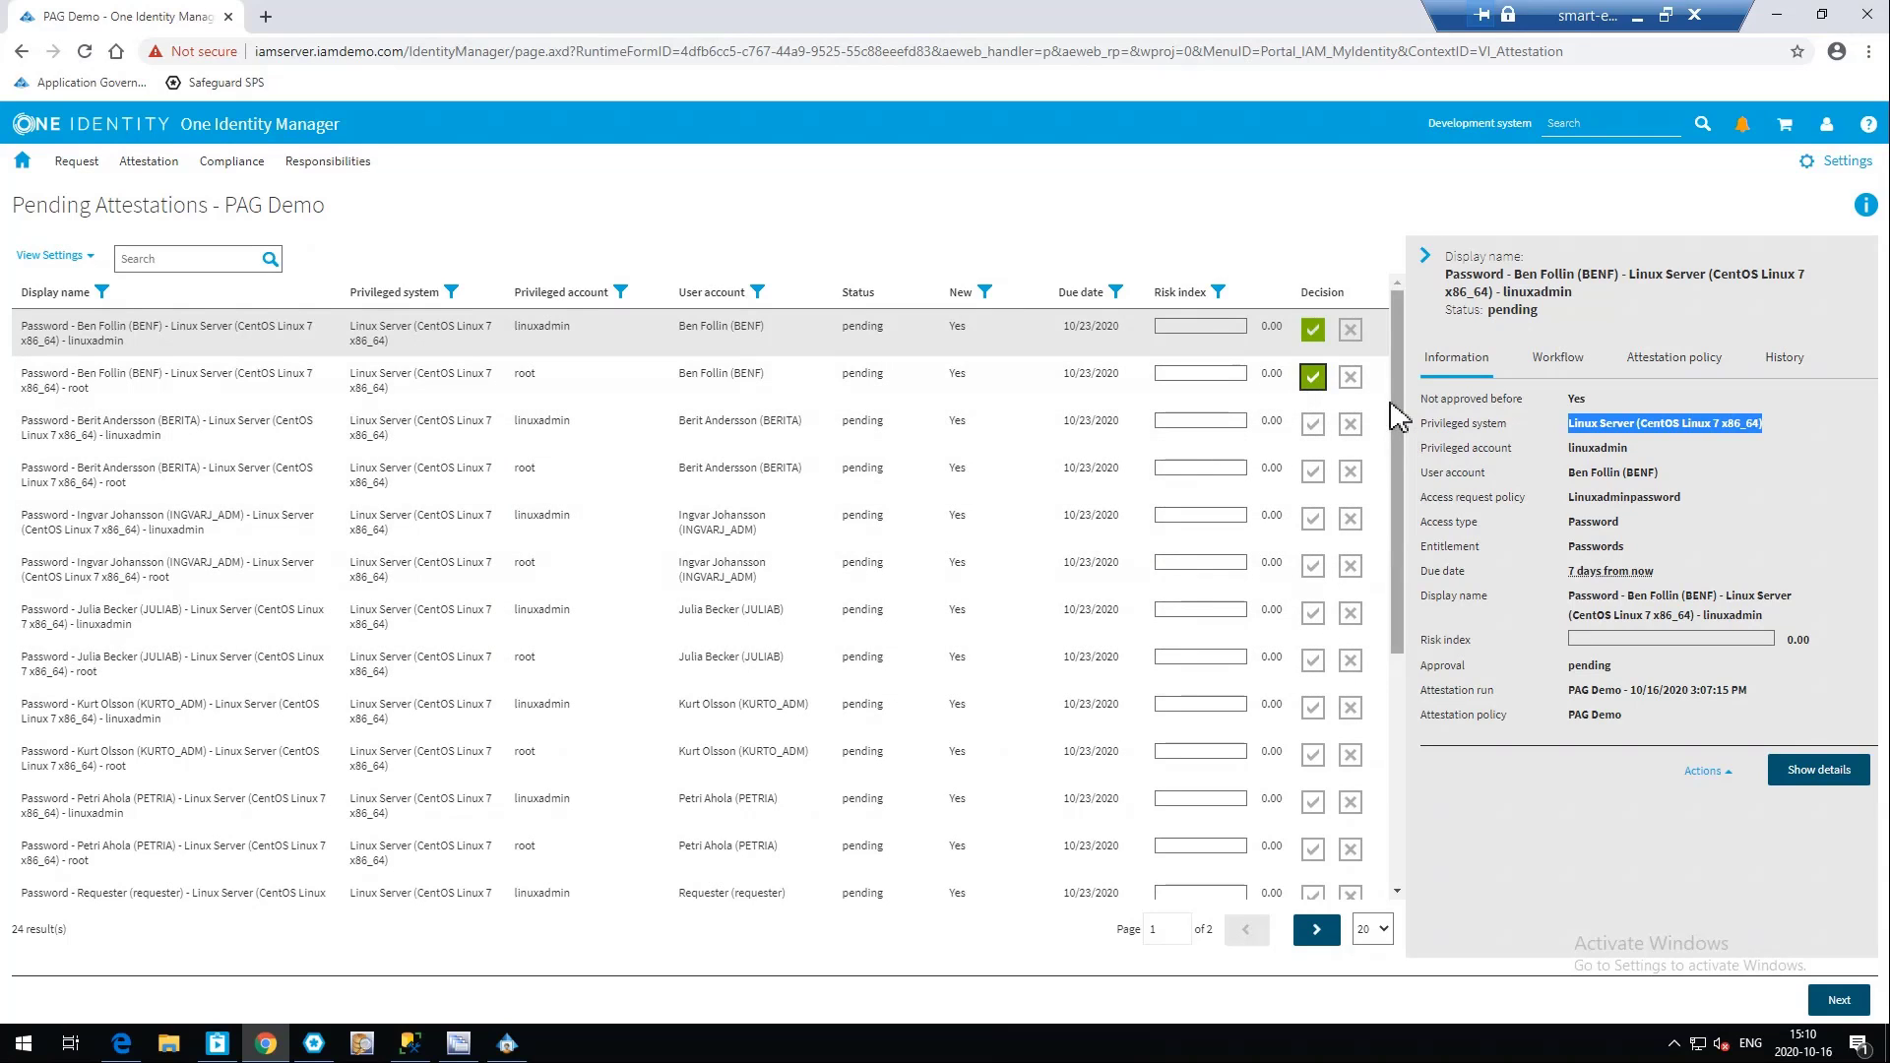
{"action": "scroll", "coordinate": [1407, 551], "scroll_direction": "down", "scroll_amount": 1}
{"action": "left_click_drag", "start_coordinate": [1404, 541], "coordinate": [1395, 787]}
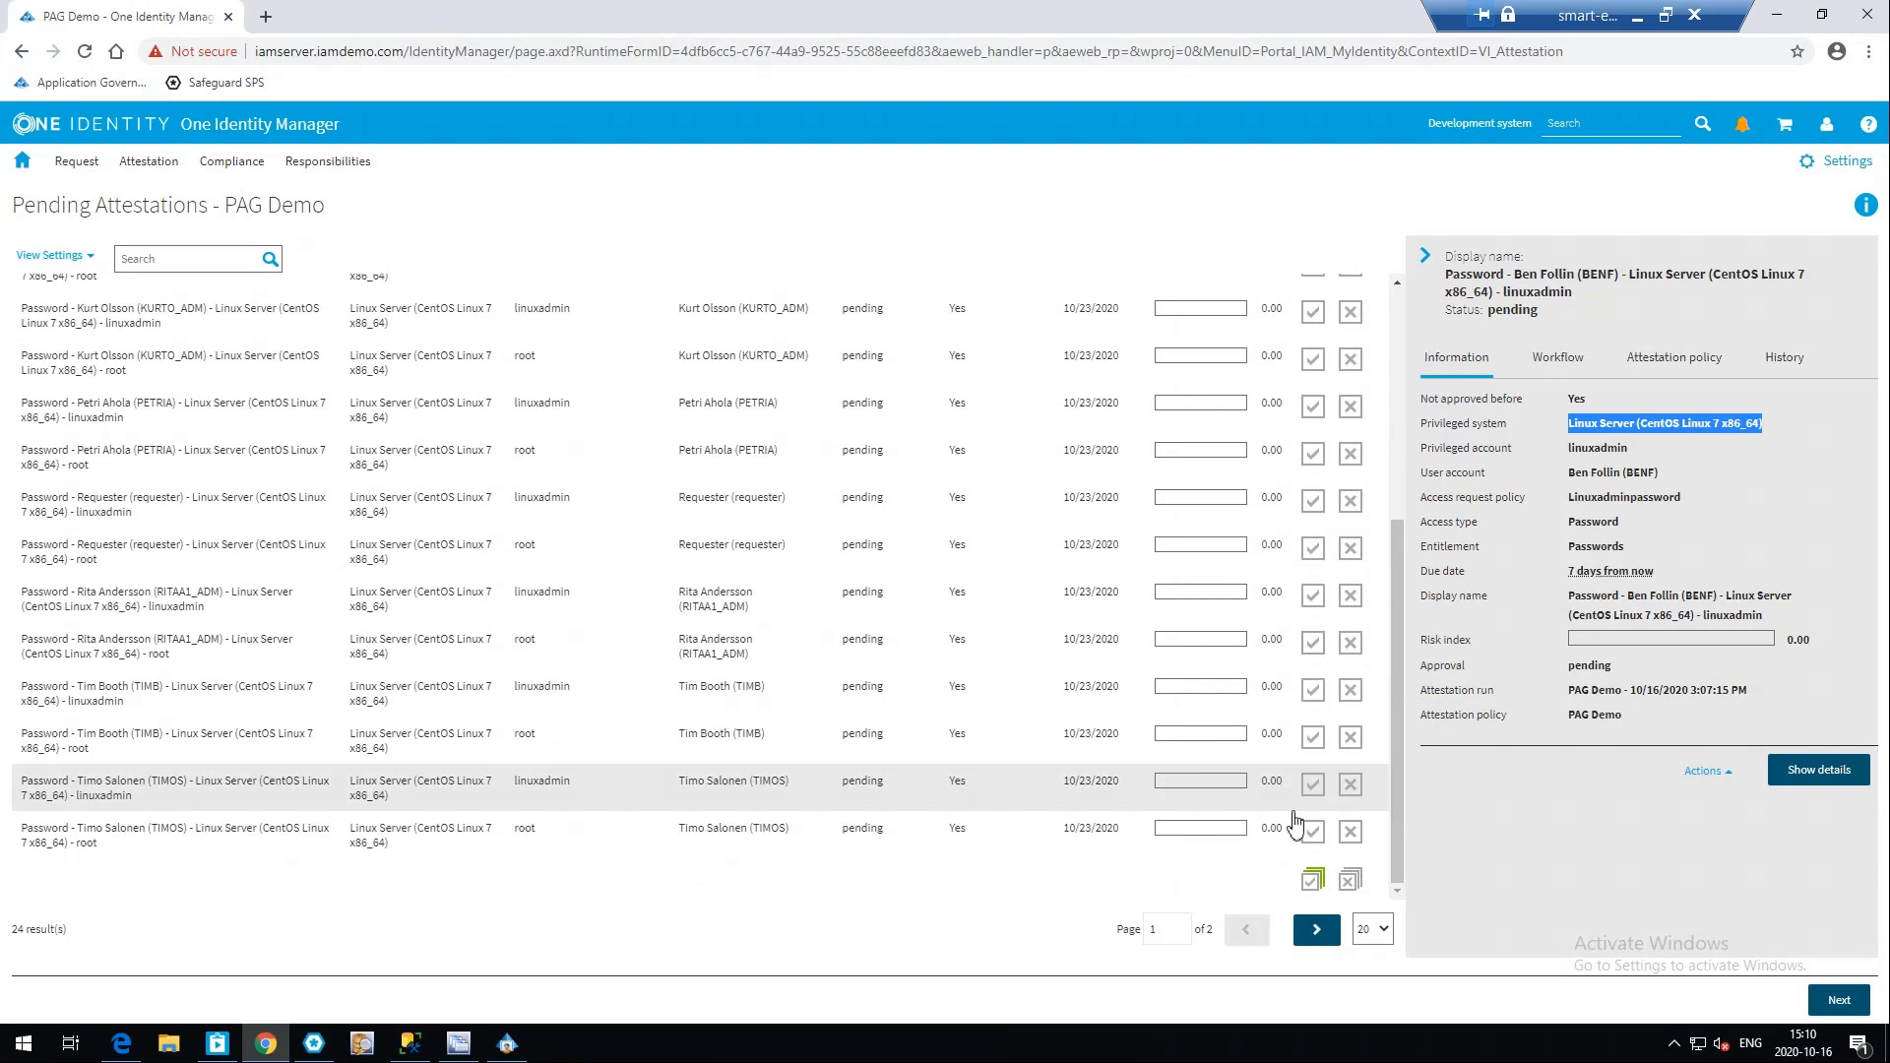
{"action": "left_click", "coordinate": [1313, 879]}
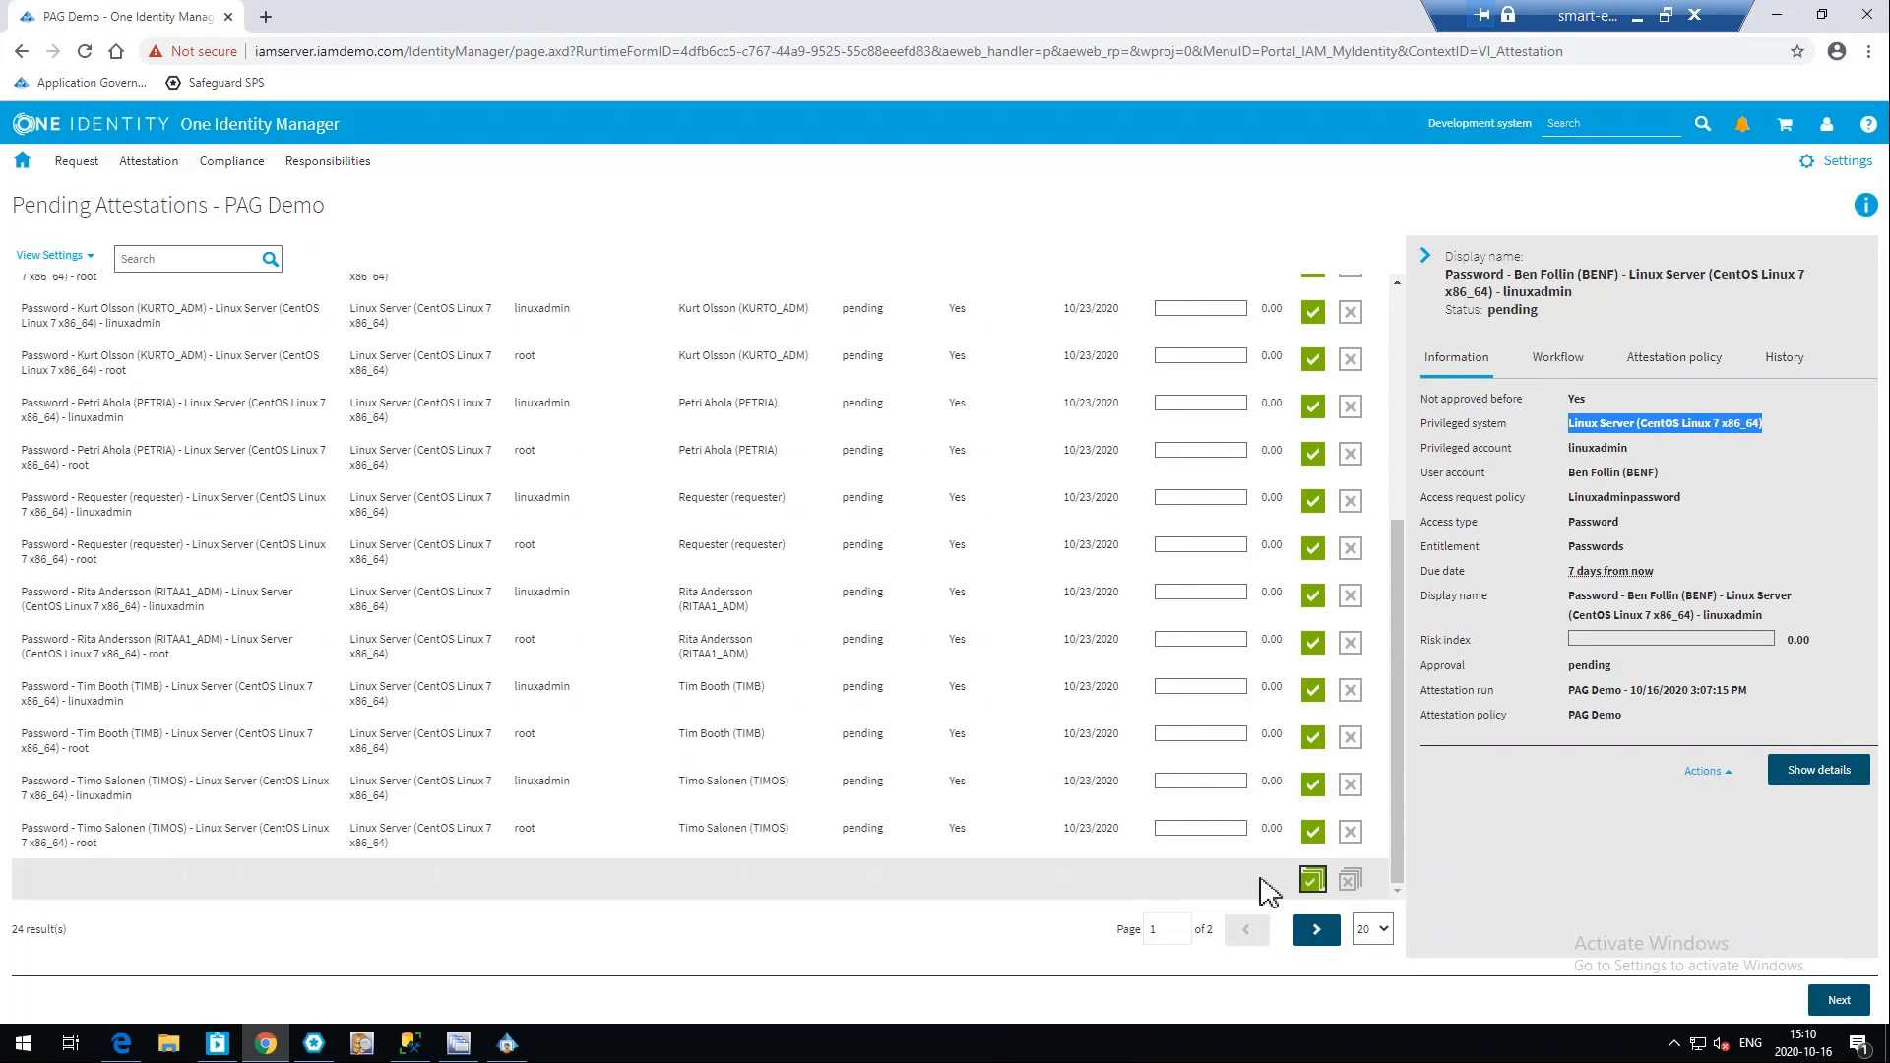
Show 50 attestation cases per page and mark all of them as approved, including the RemoteDesktop cases
{"action": "left_click", "coordinate": [1372, 928]}
{"action": "left_click", "coordinate": [1364, 855]}
{"action": "scroll", "coordinate": [1391, 771], "scroll_direction": "down", "scroll_amount": 6}
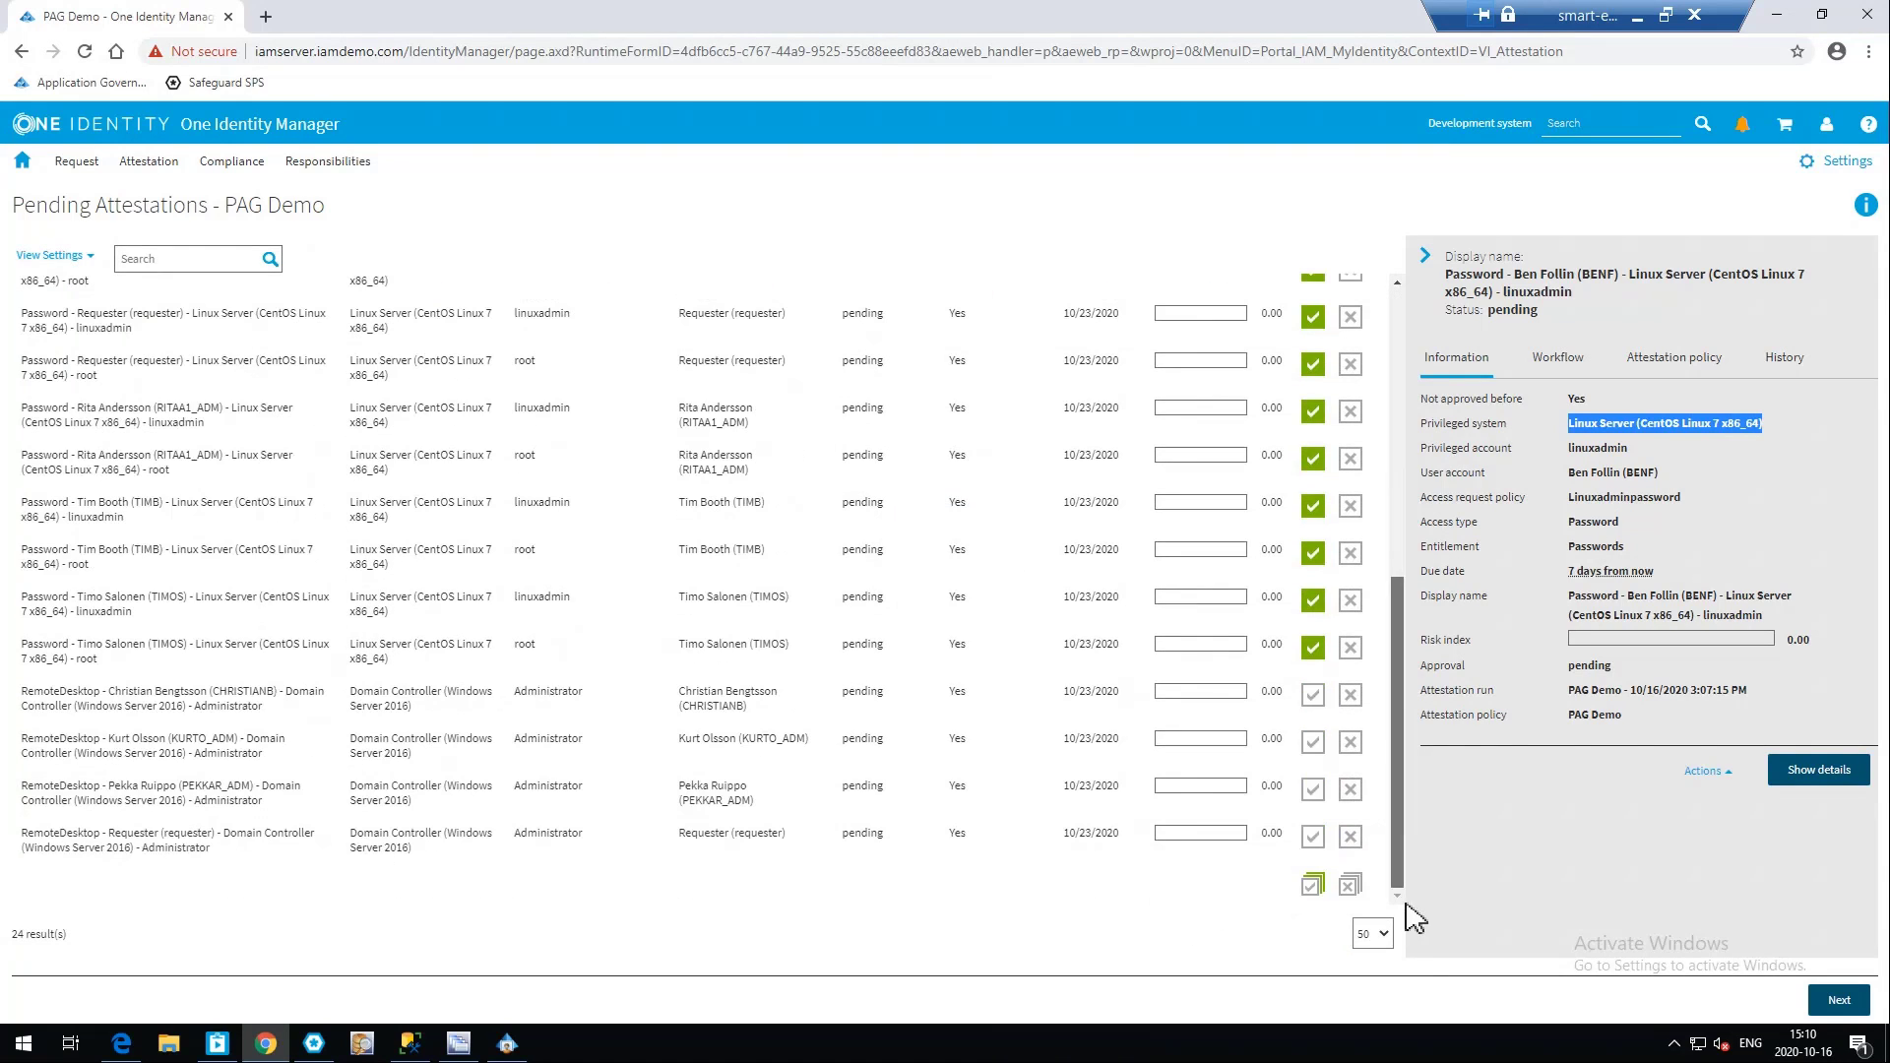
{"action": "left_click", "coordinate": [1309, 884]}
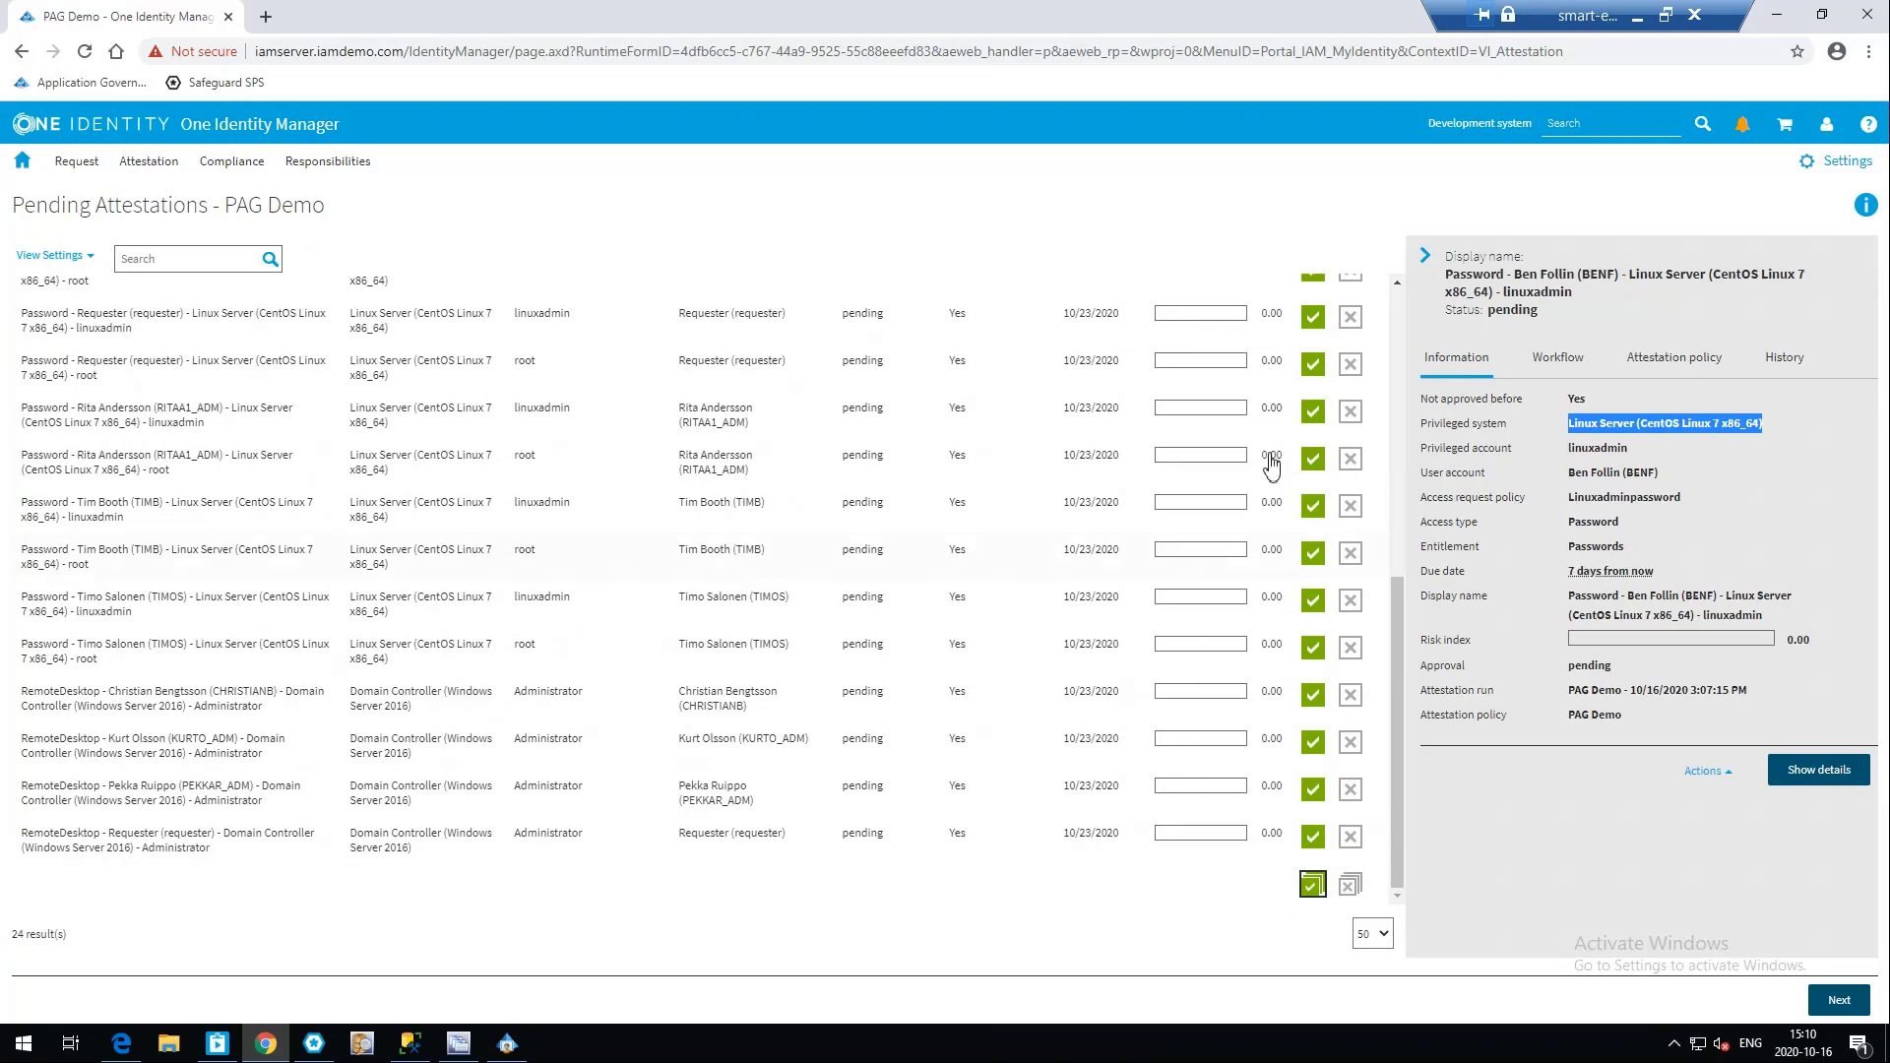
Proceed to the decision reasons, enter one reason for all approvals, and save the attestation decisions
{"action": "left_click", "coordinate": [1838, 999]}
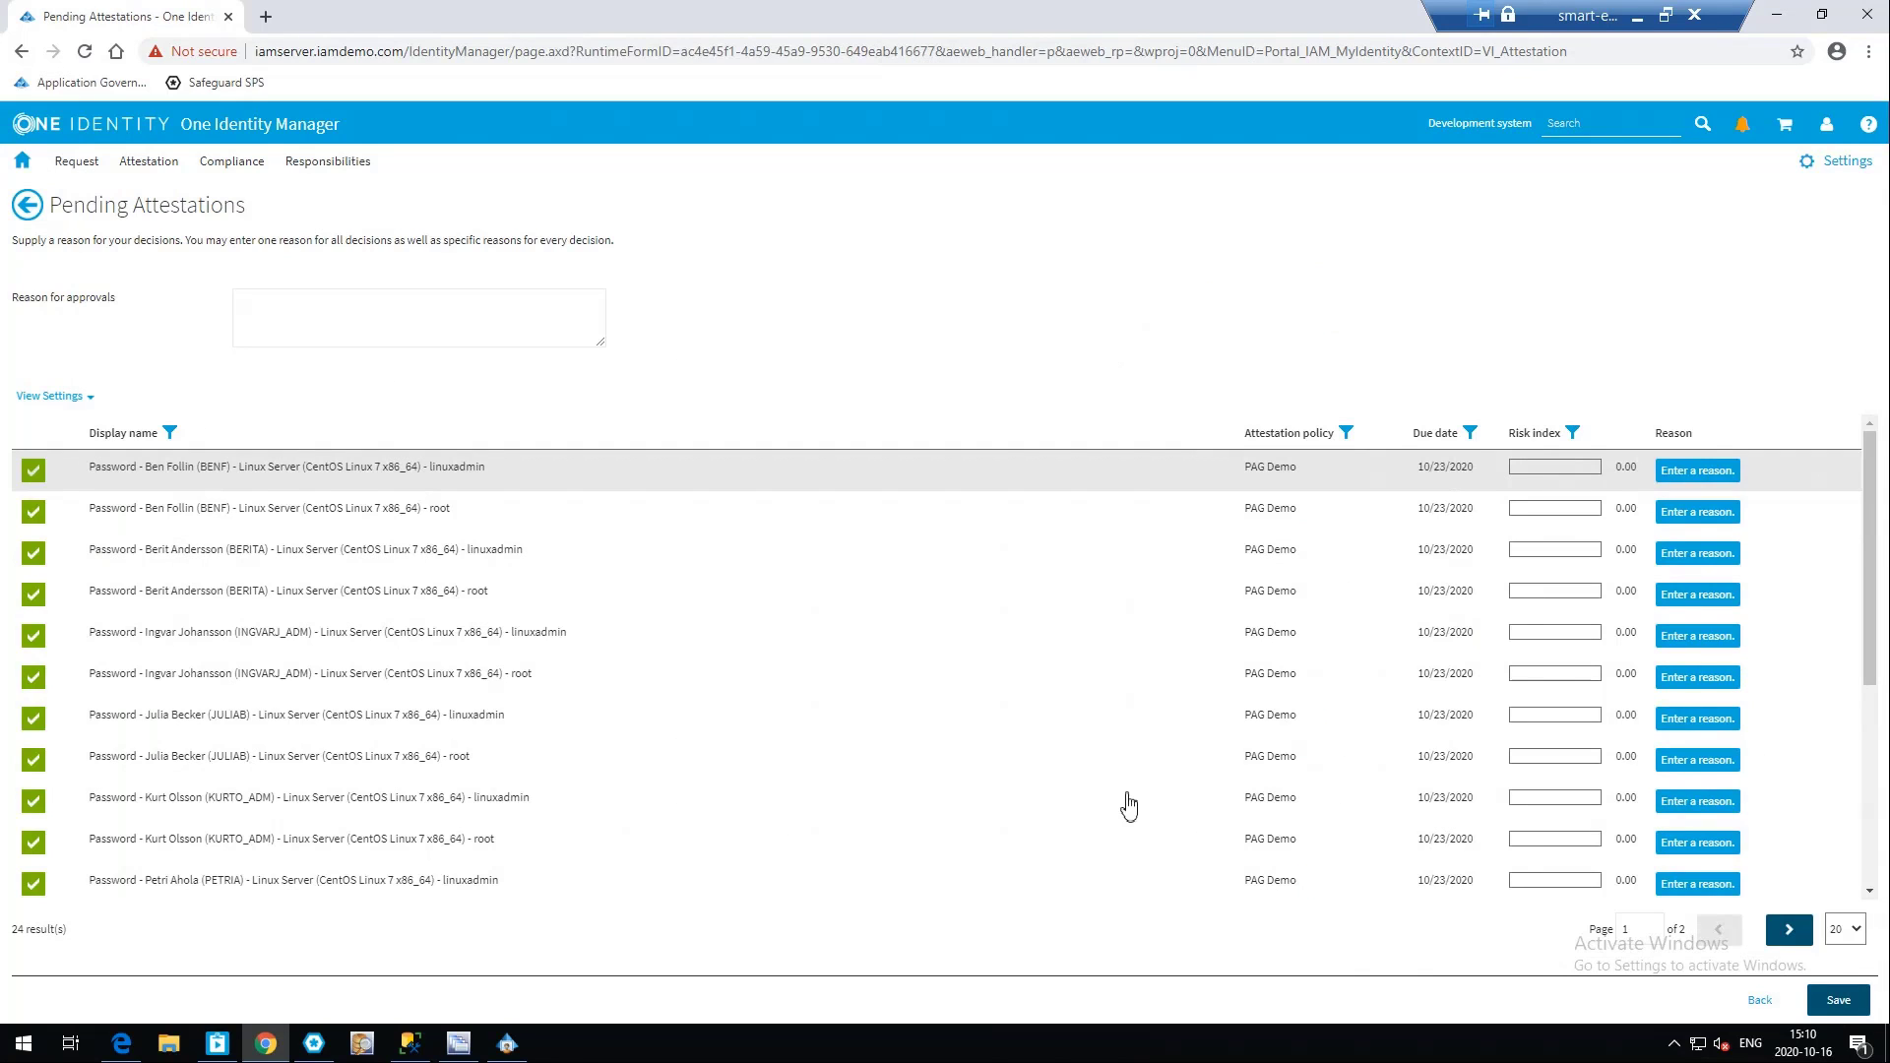
{"action": "left_click", "coordinate": [385, 317]}
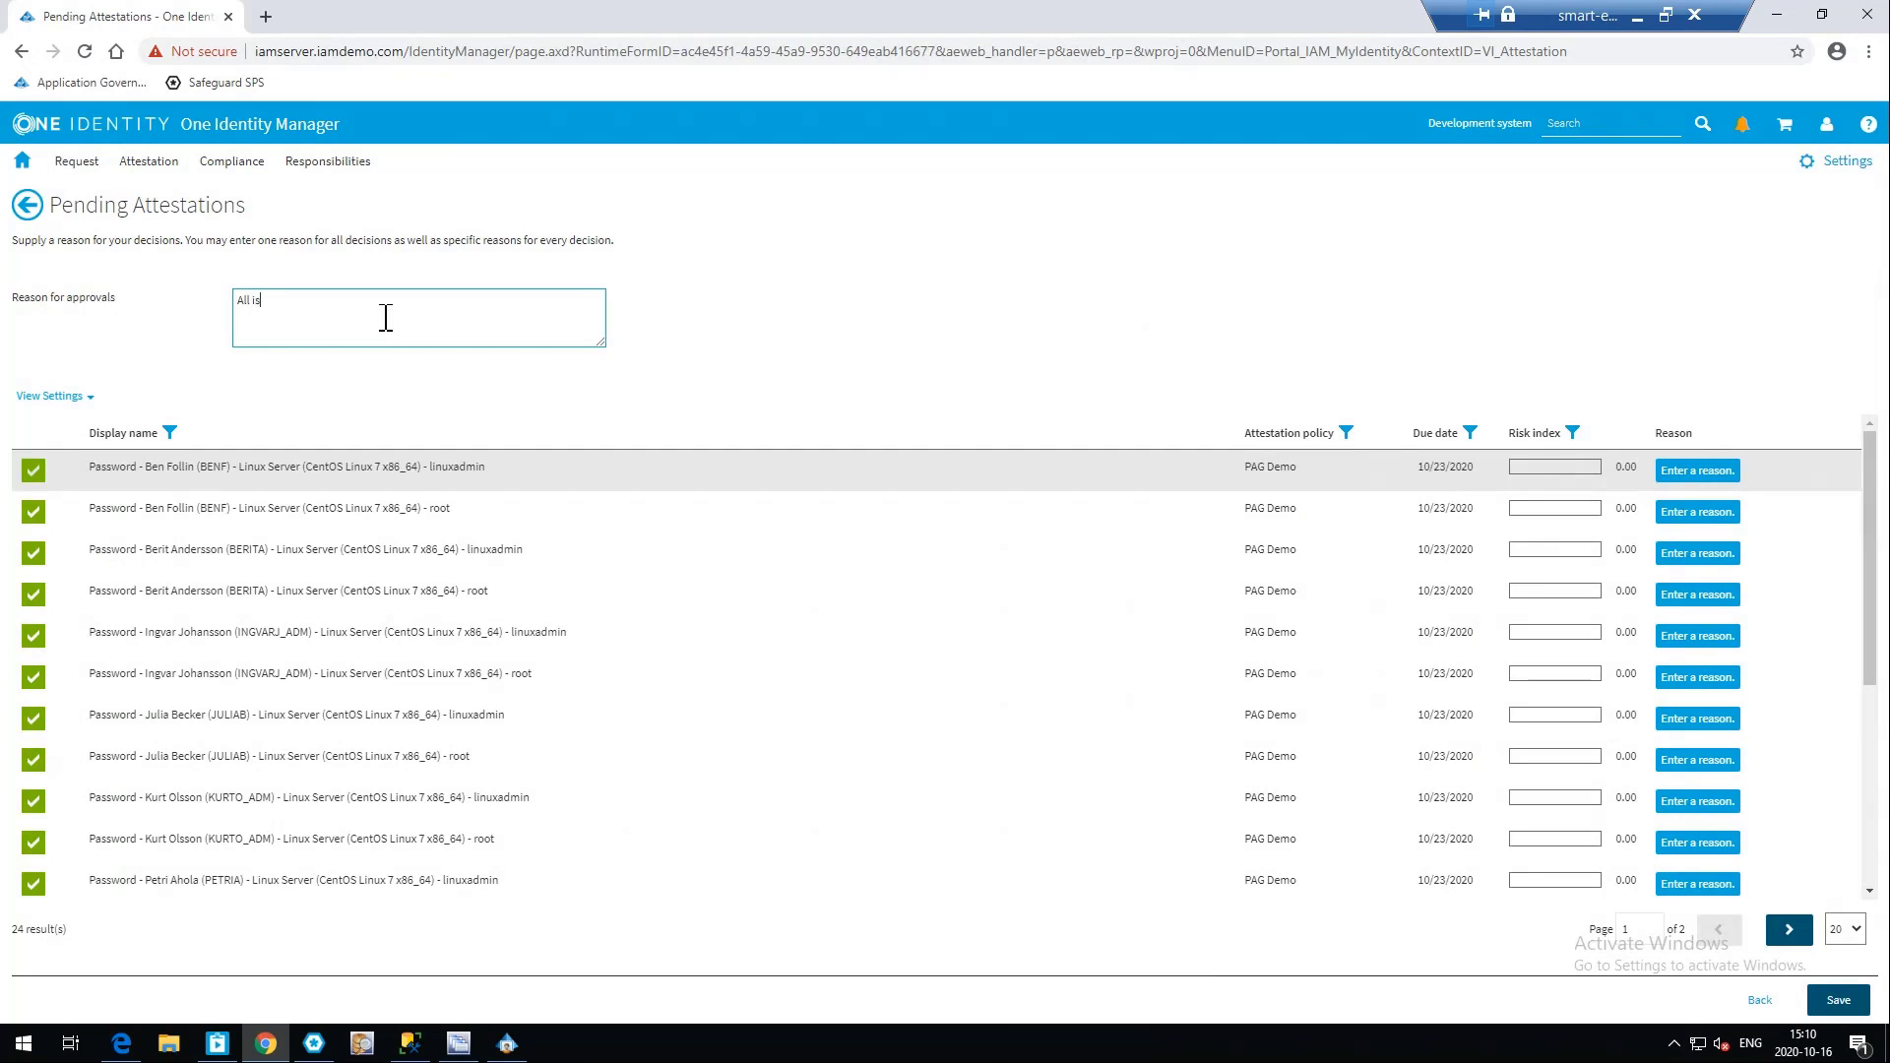
{"action": "left_click", "coordinate": [1837, 999]}
{"action": "left_click", "coordinate": [1141, 359]}
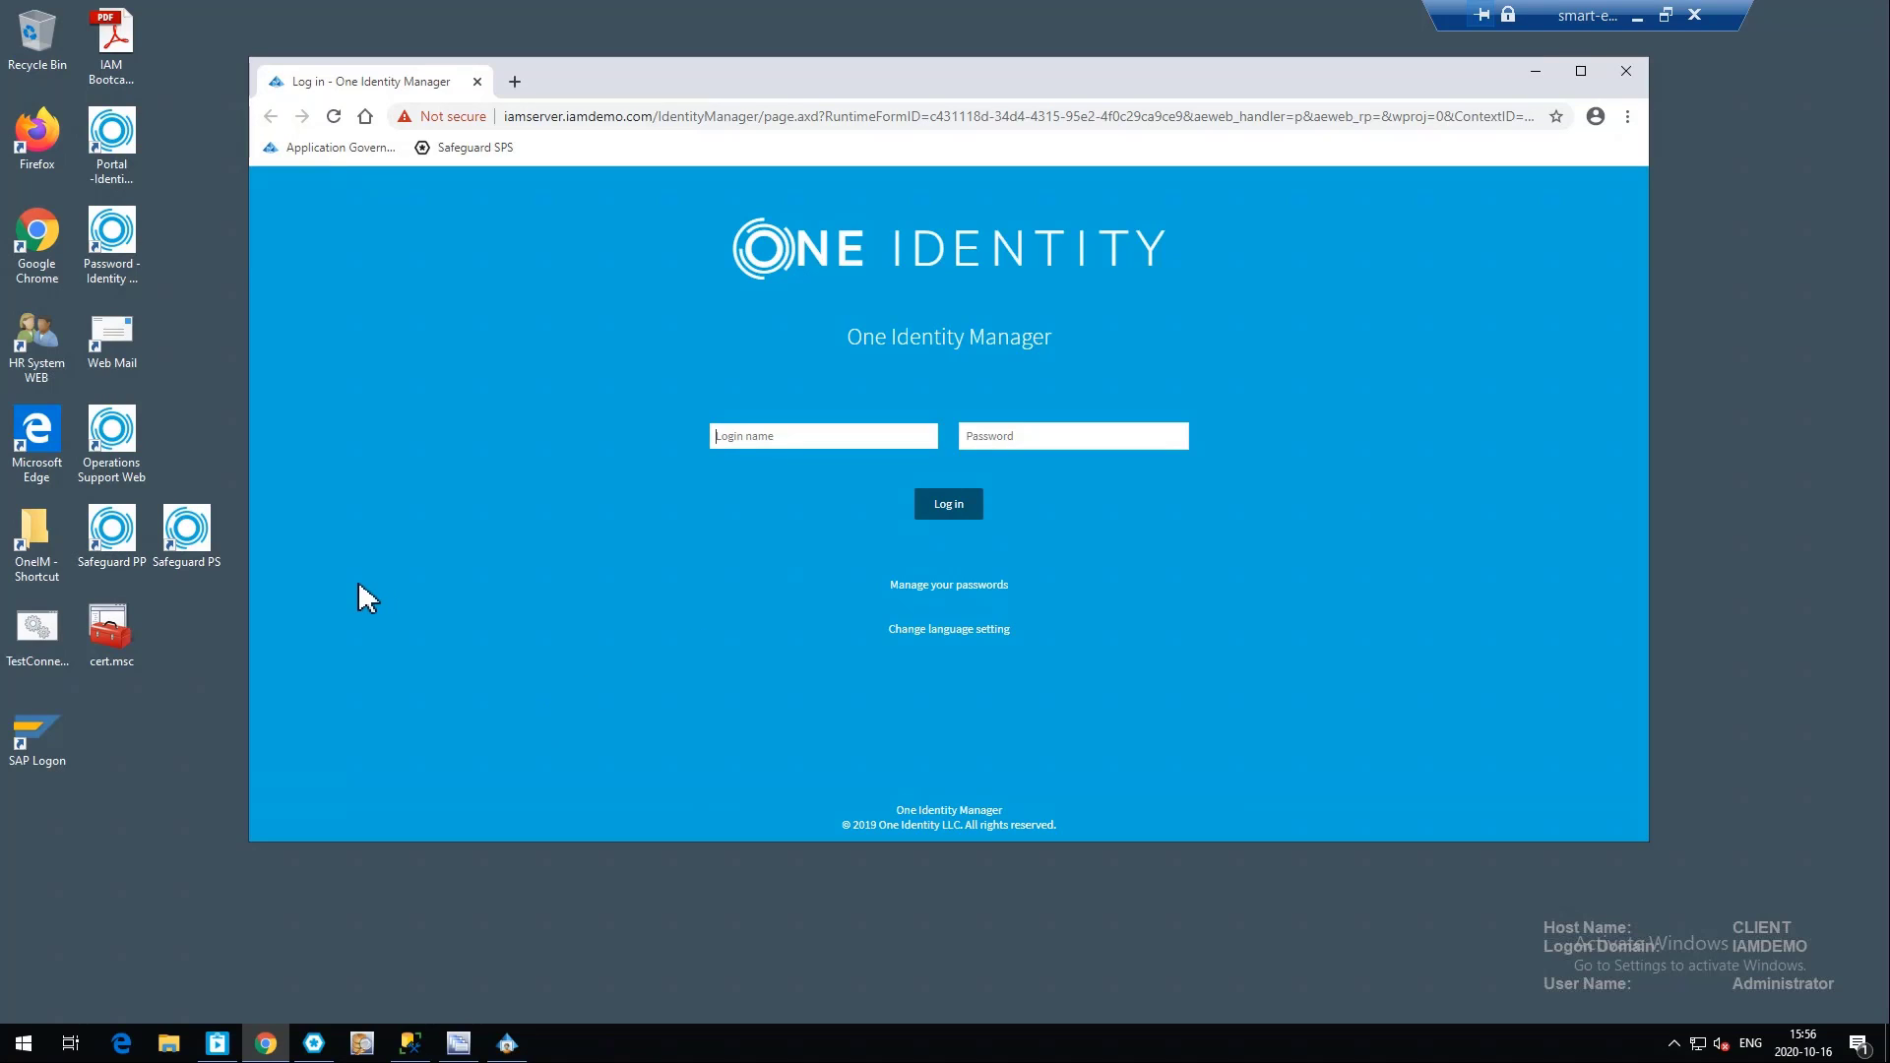
Open Safeguard PP from the desktop and log in as the local PAM user with login name and password
{"action": "double_click", "coordinate": [122, 531]}
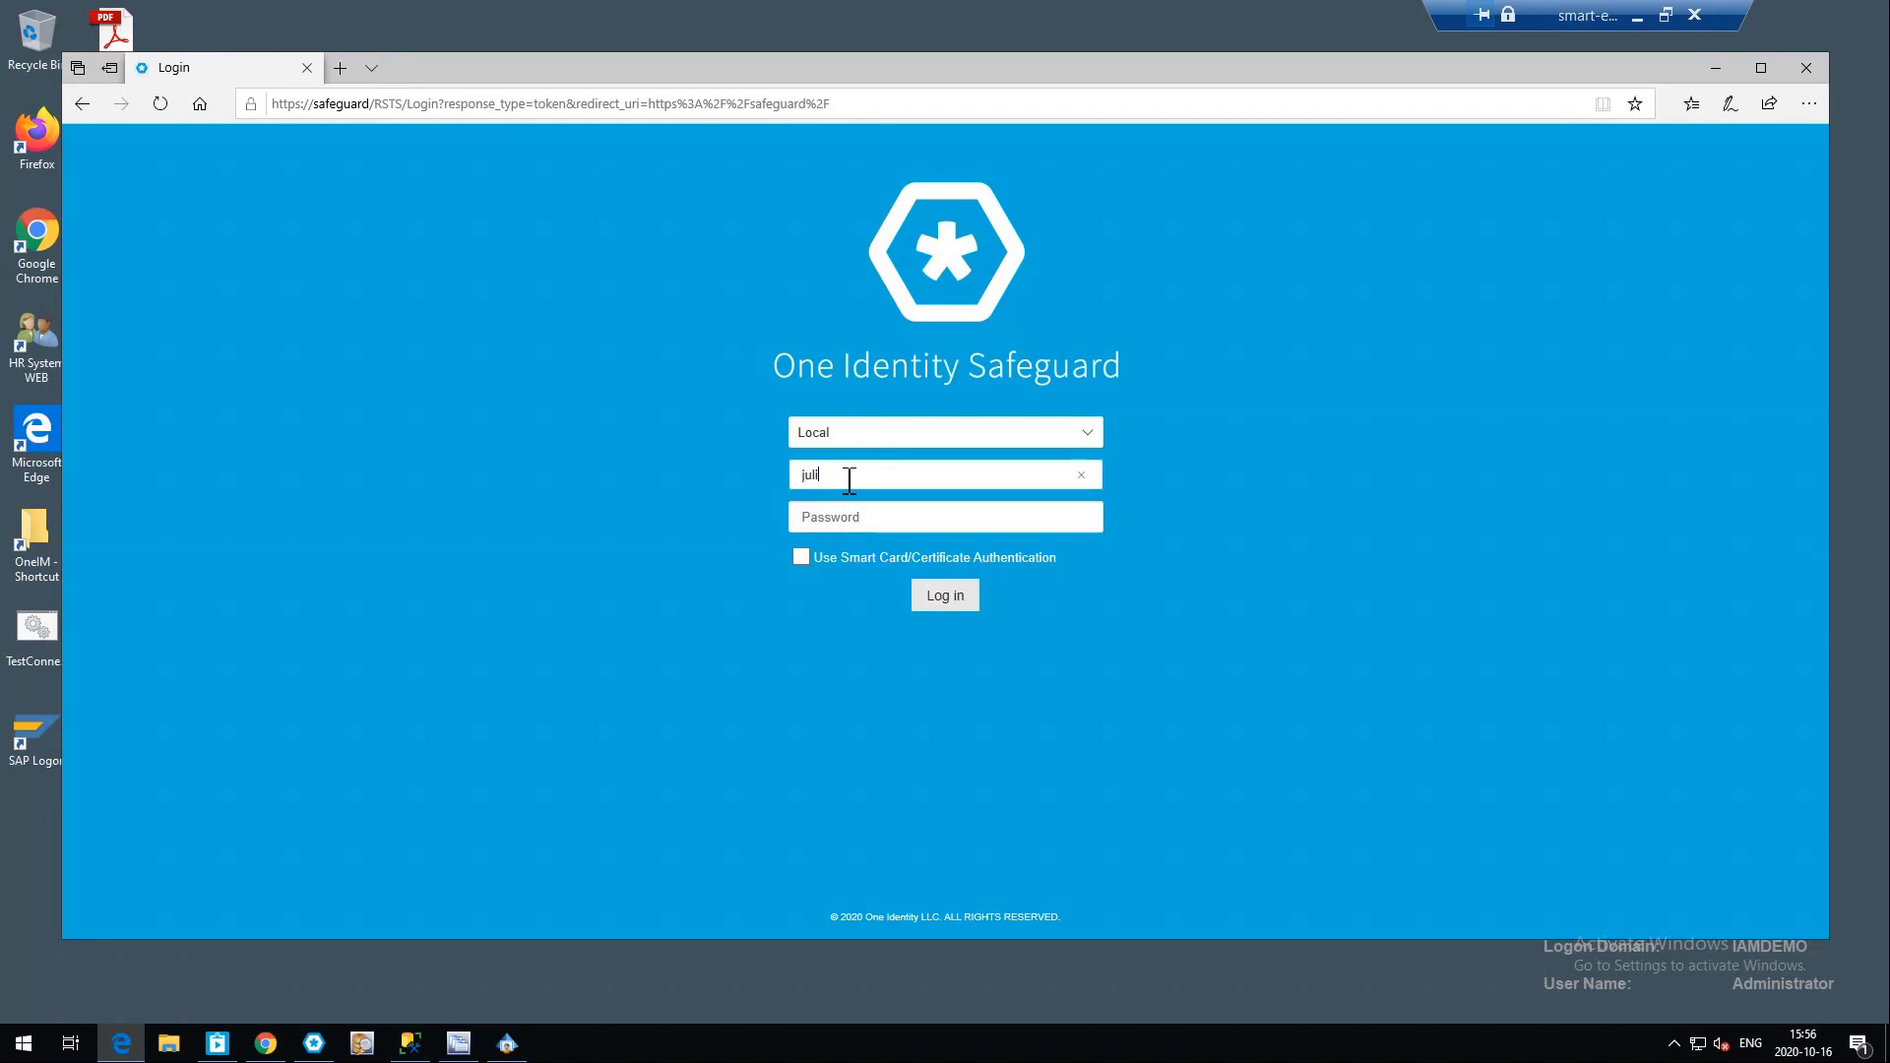
{"action": "type", "text": "ab"}
{"action": "key", "text": "Tab"}
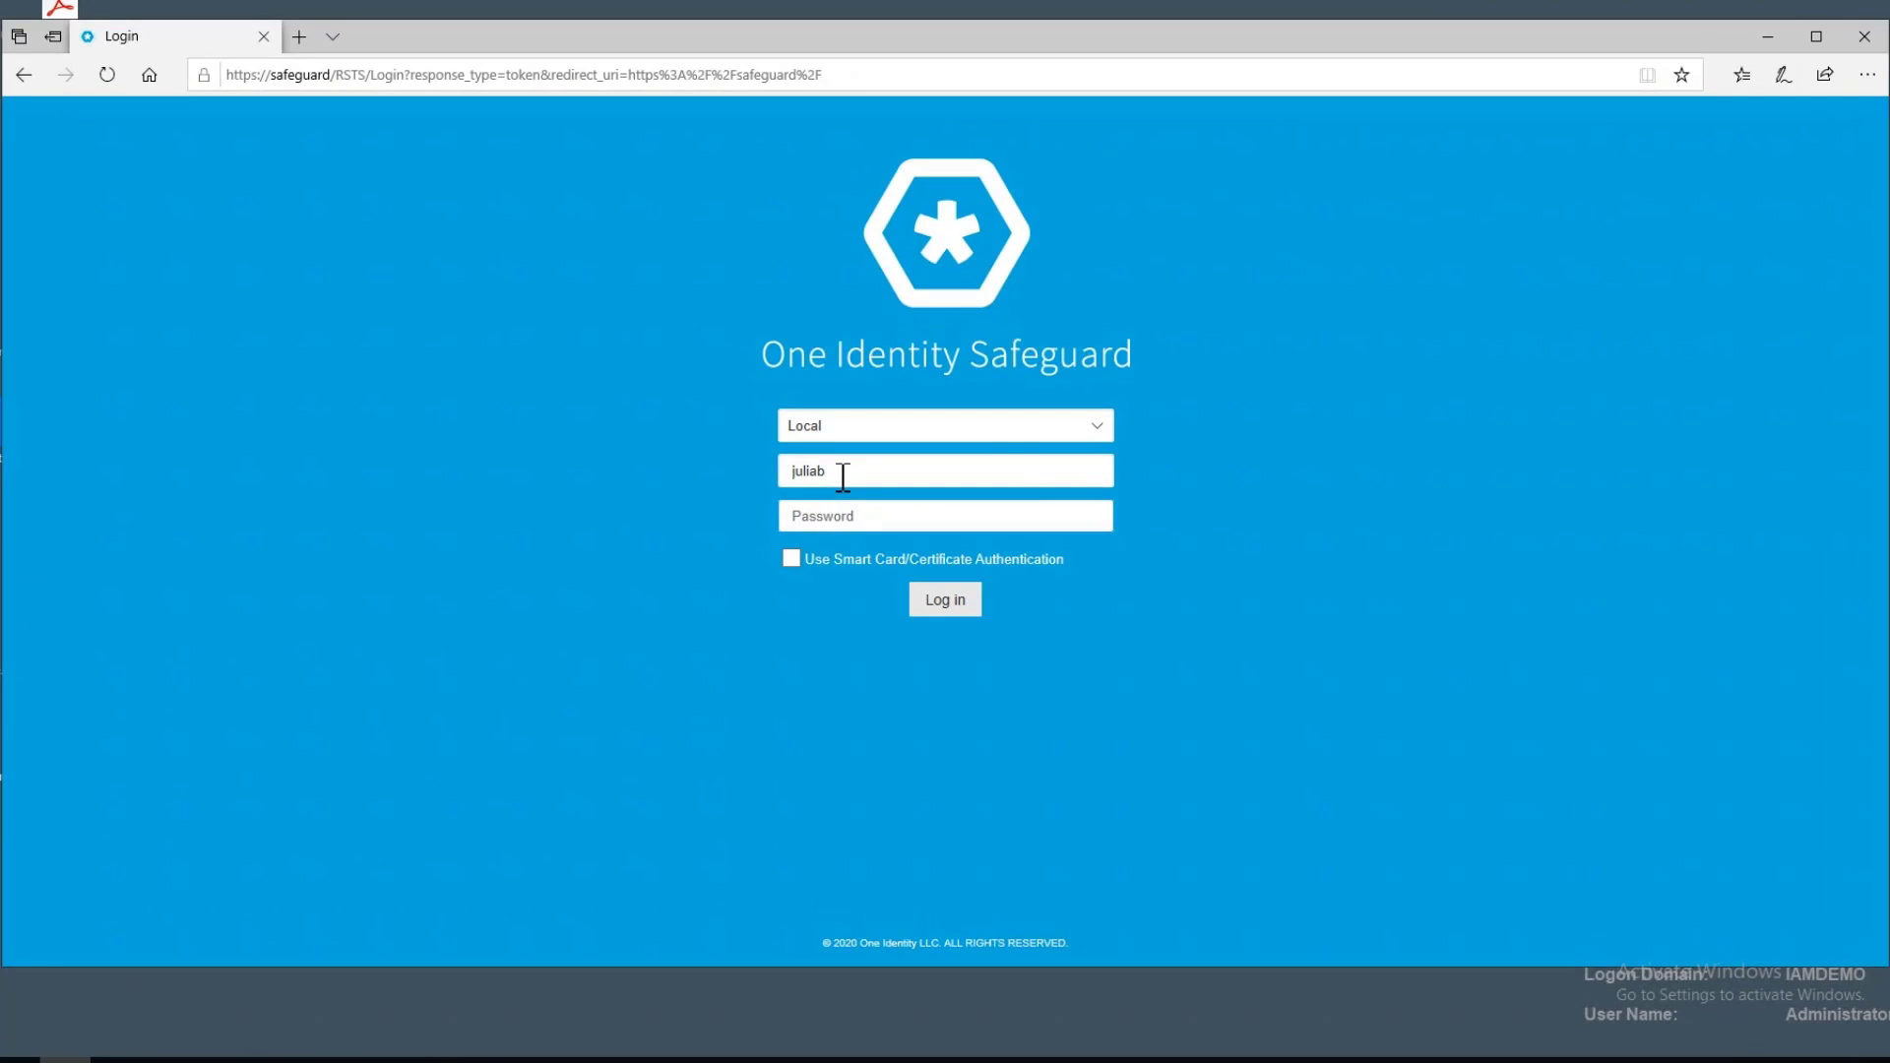
{"action": "type", "text": "••"}
{"action": "key", "text": "Return"}
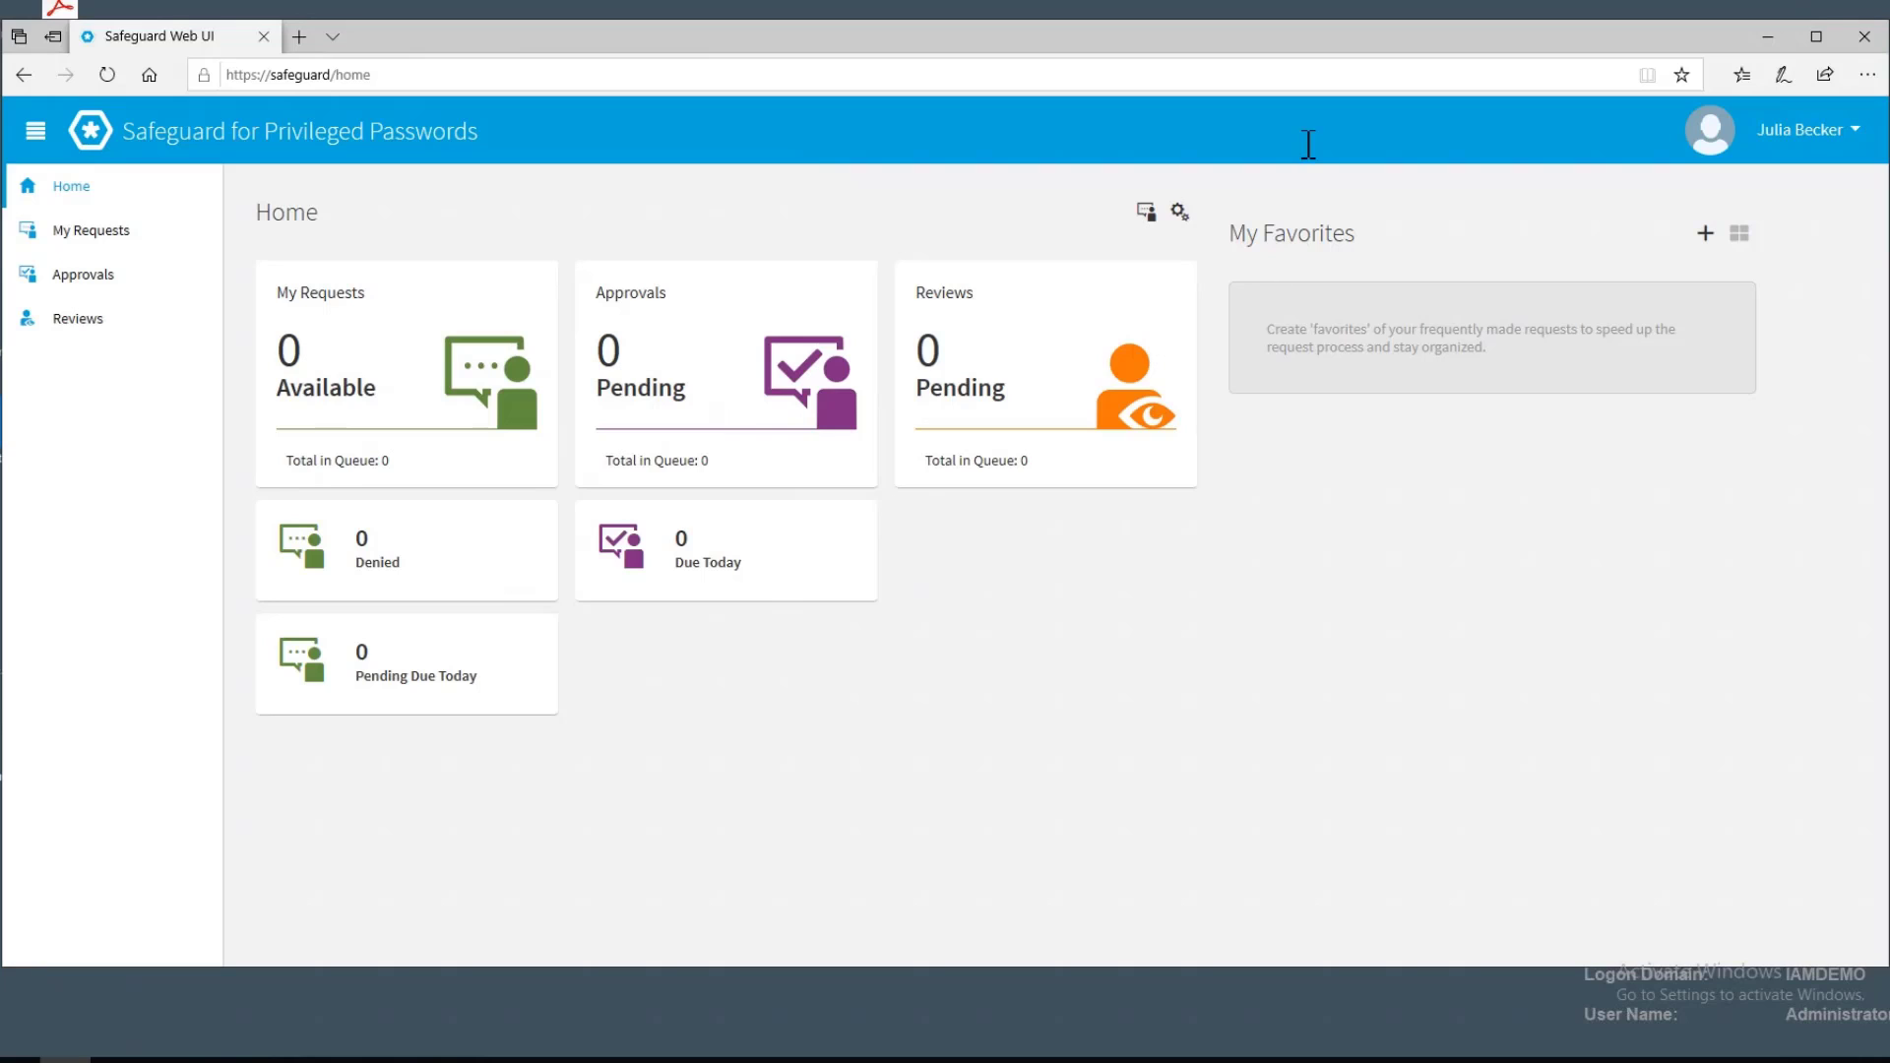
Switch to the One Identity Manager portal beside Safeguard and log in with the same user's login name and password
{"action": "left_click_drag", "start_coordinate": [1287, 59], "coordinate": [1276, 85]}
{"action": "left_click", "coordinate": [221, 1060]}
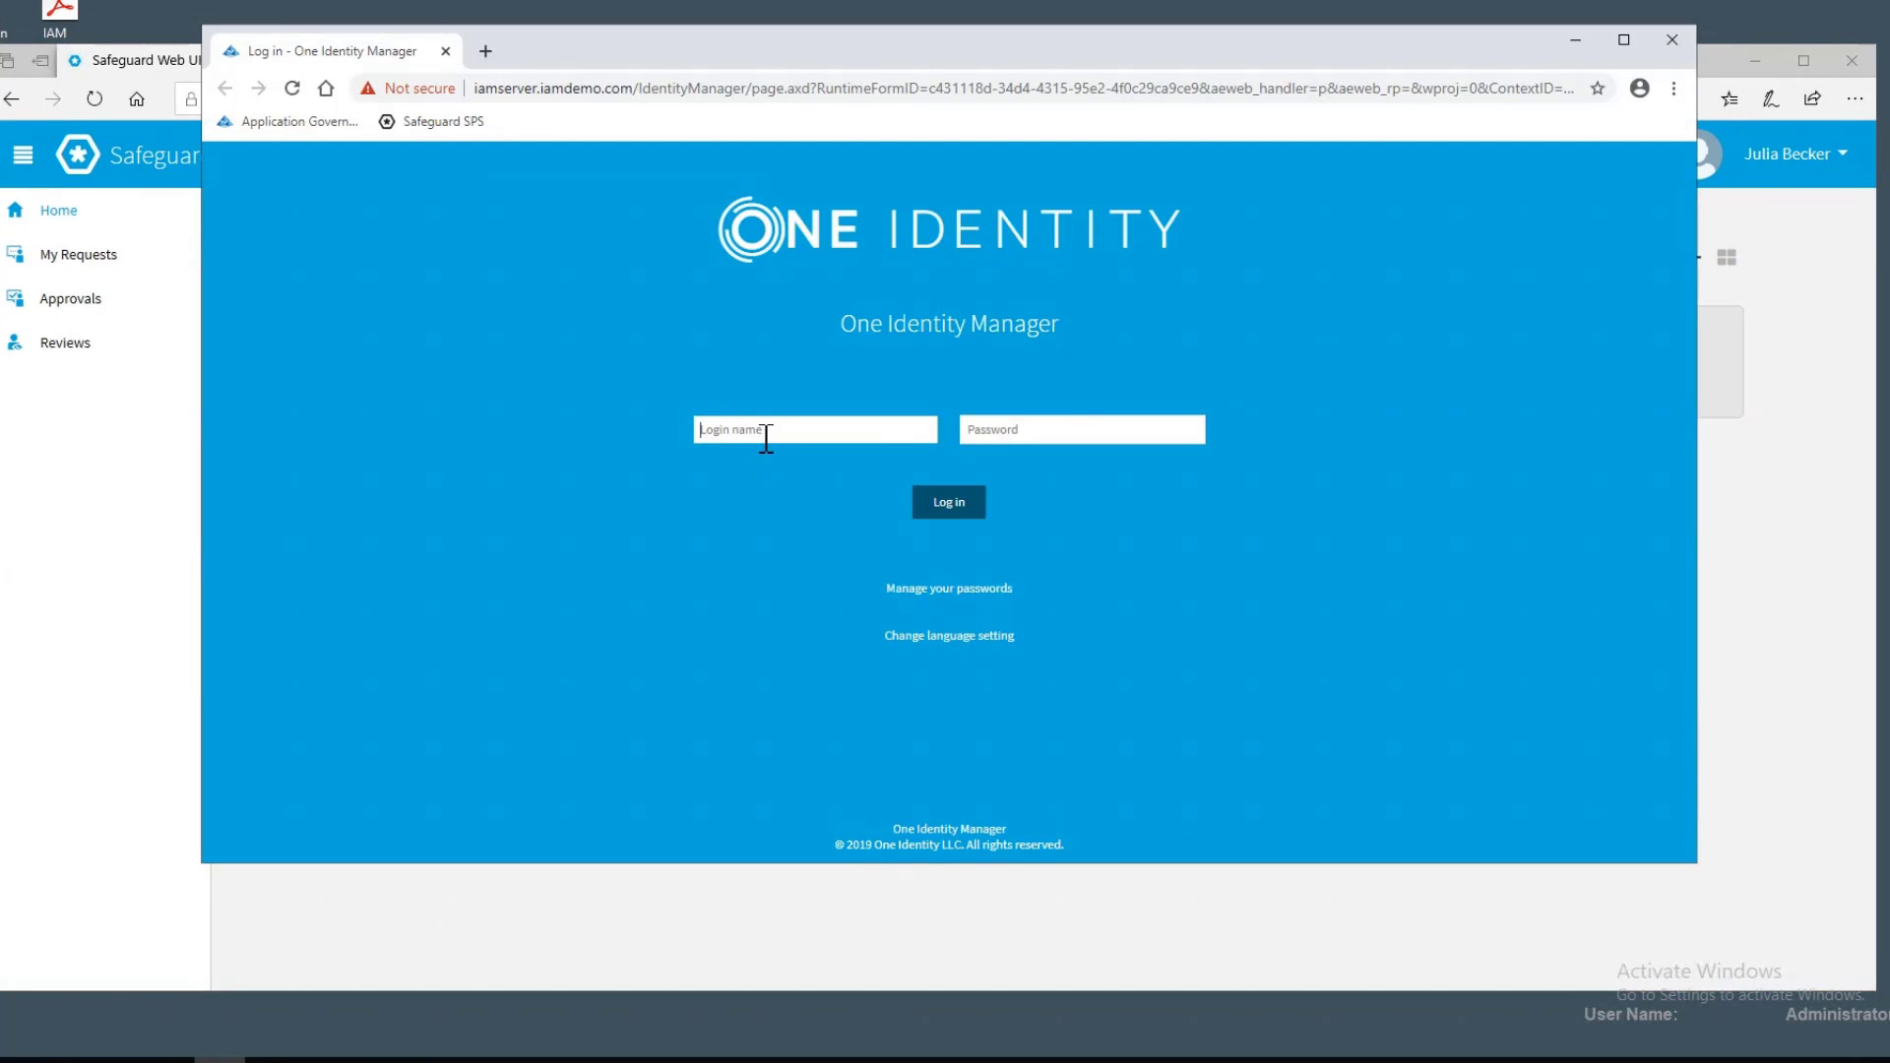
{"action": "left_click_drag", "start_coordinate": [937, 51], "coordinate": [1141, 57]}
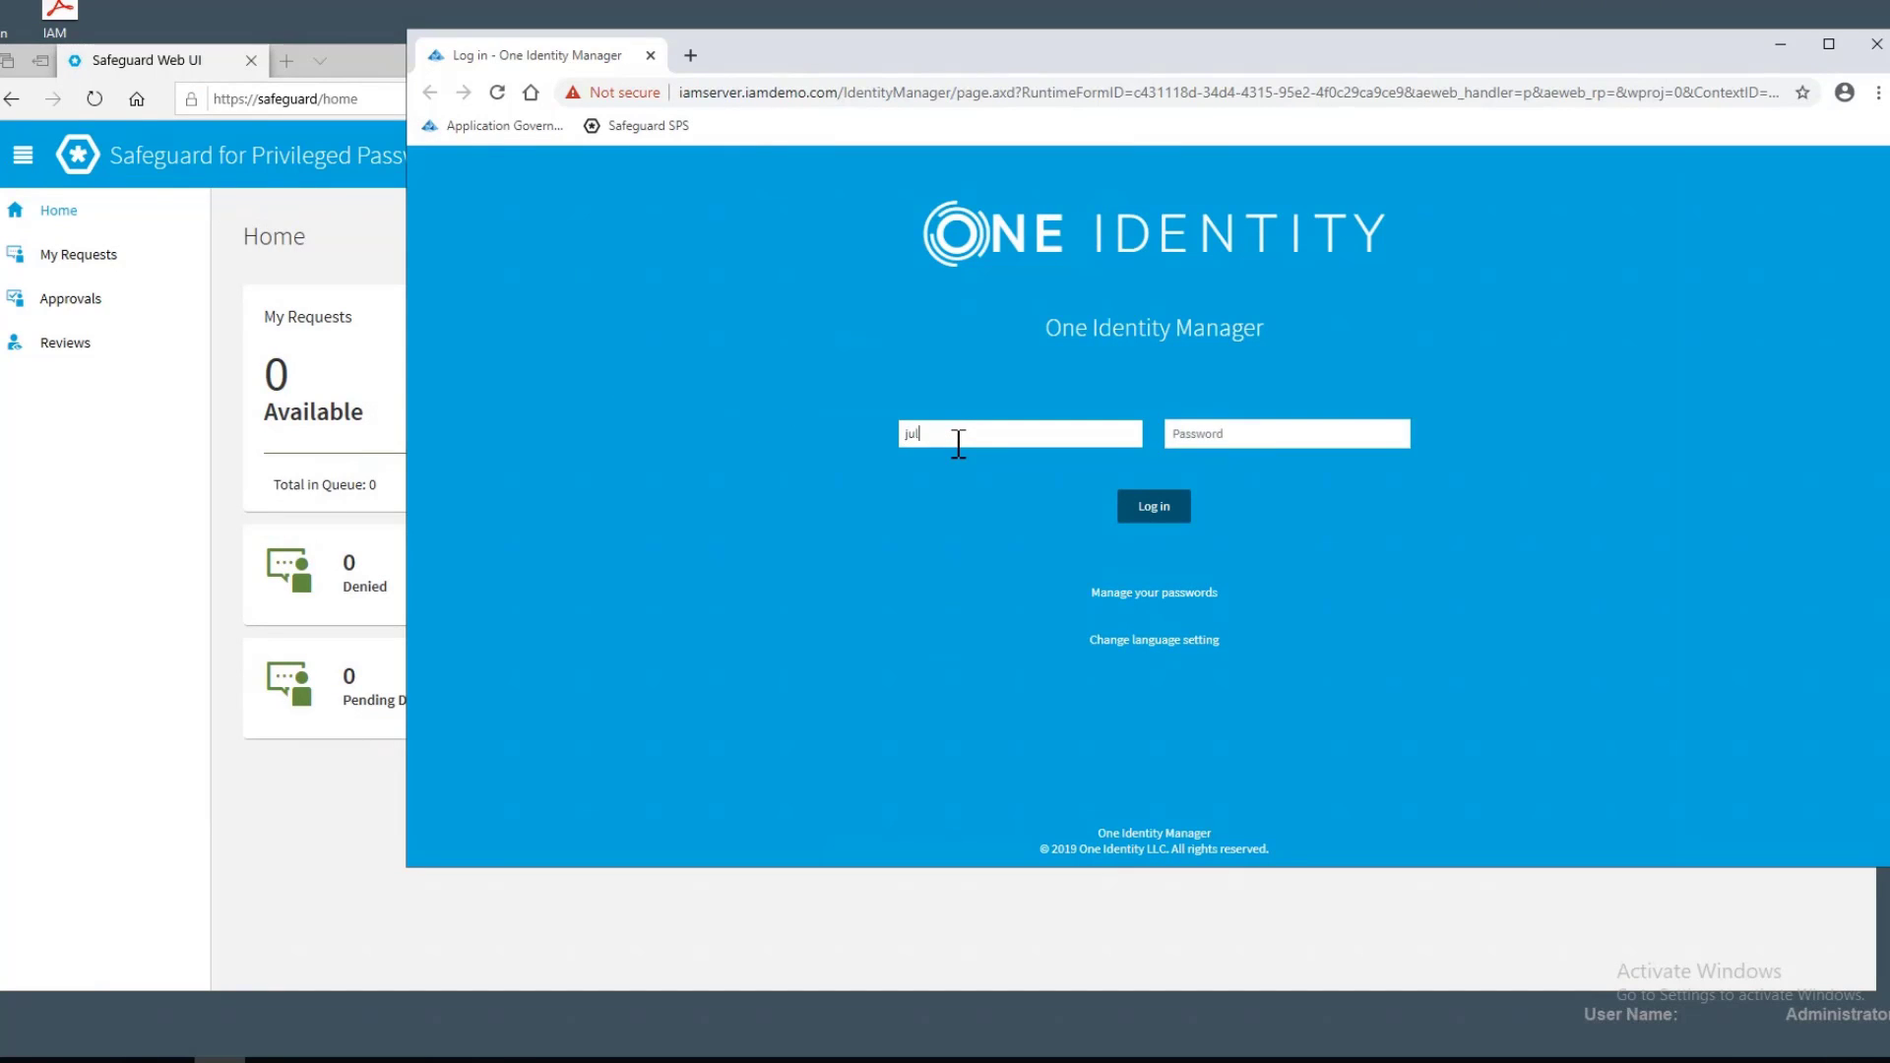
{"action": "type", "text": "b"}
{"action": "key", "text": "Tab"}
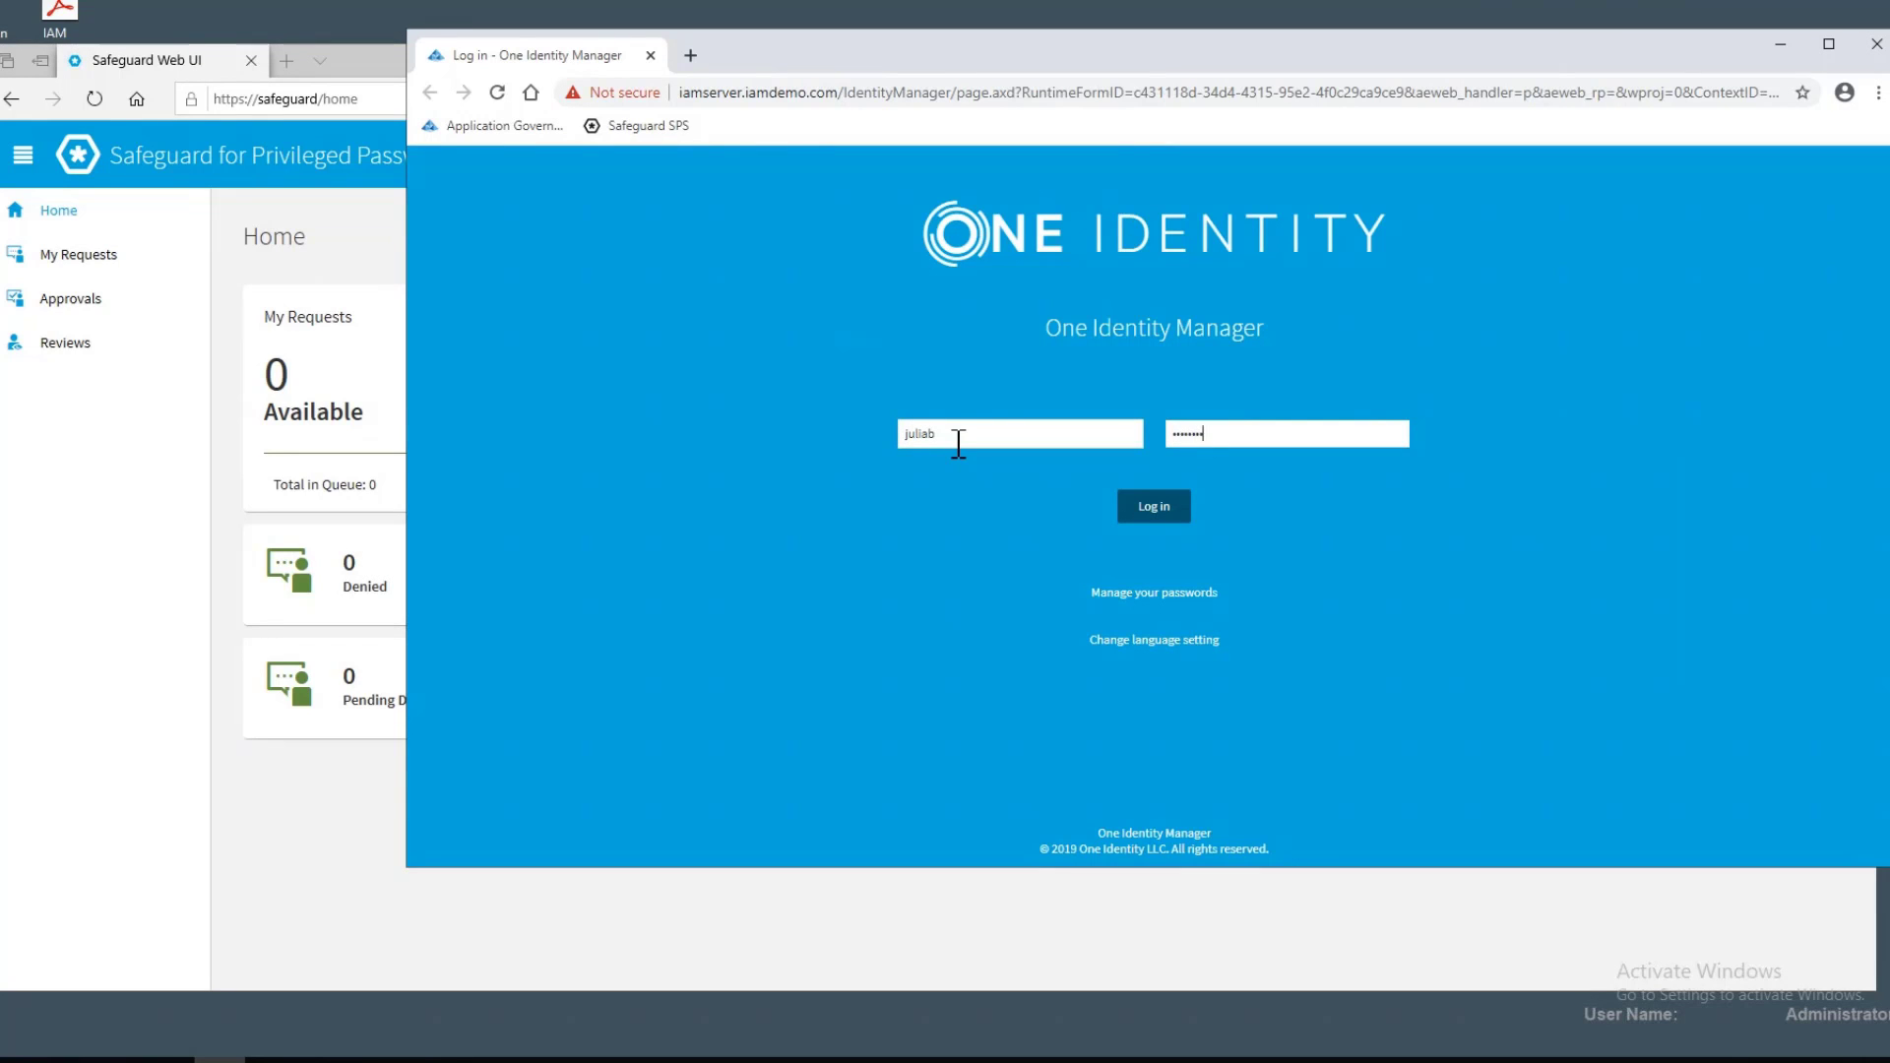
{"action": "key", "text": "Return"}
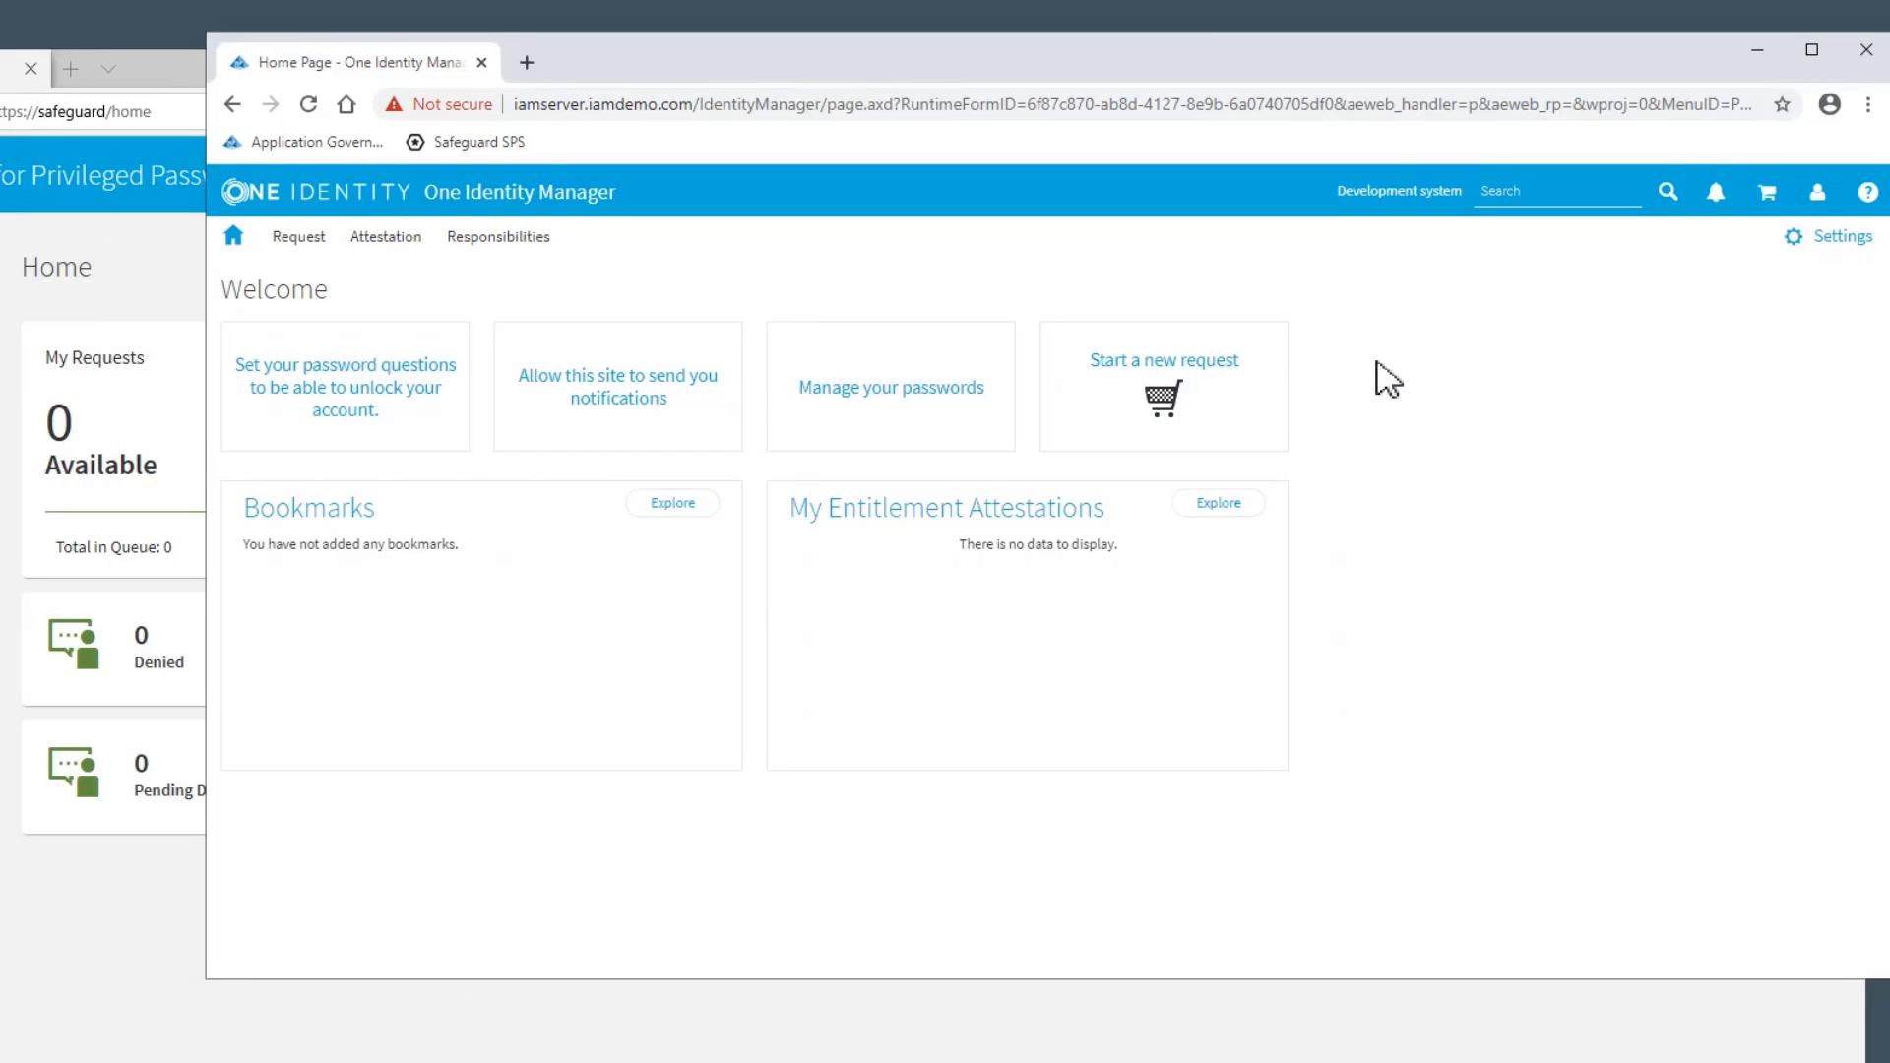
Start a new request and add the Password release request from Privileged access requests to the cart
{"action": "left_click", "coordinate": [1167, 404]}
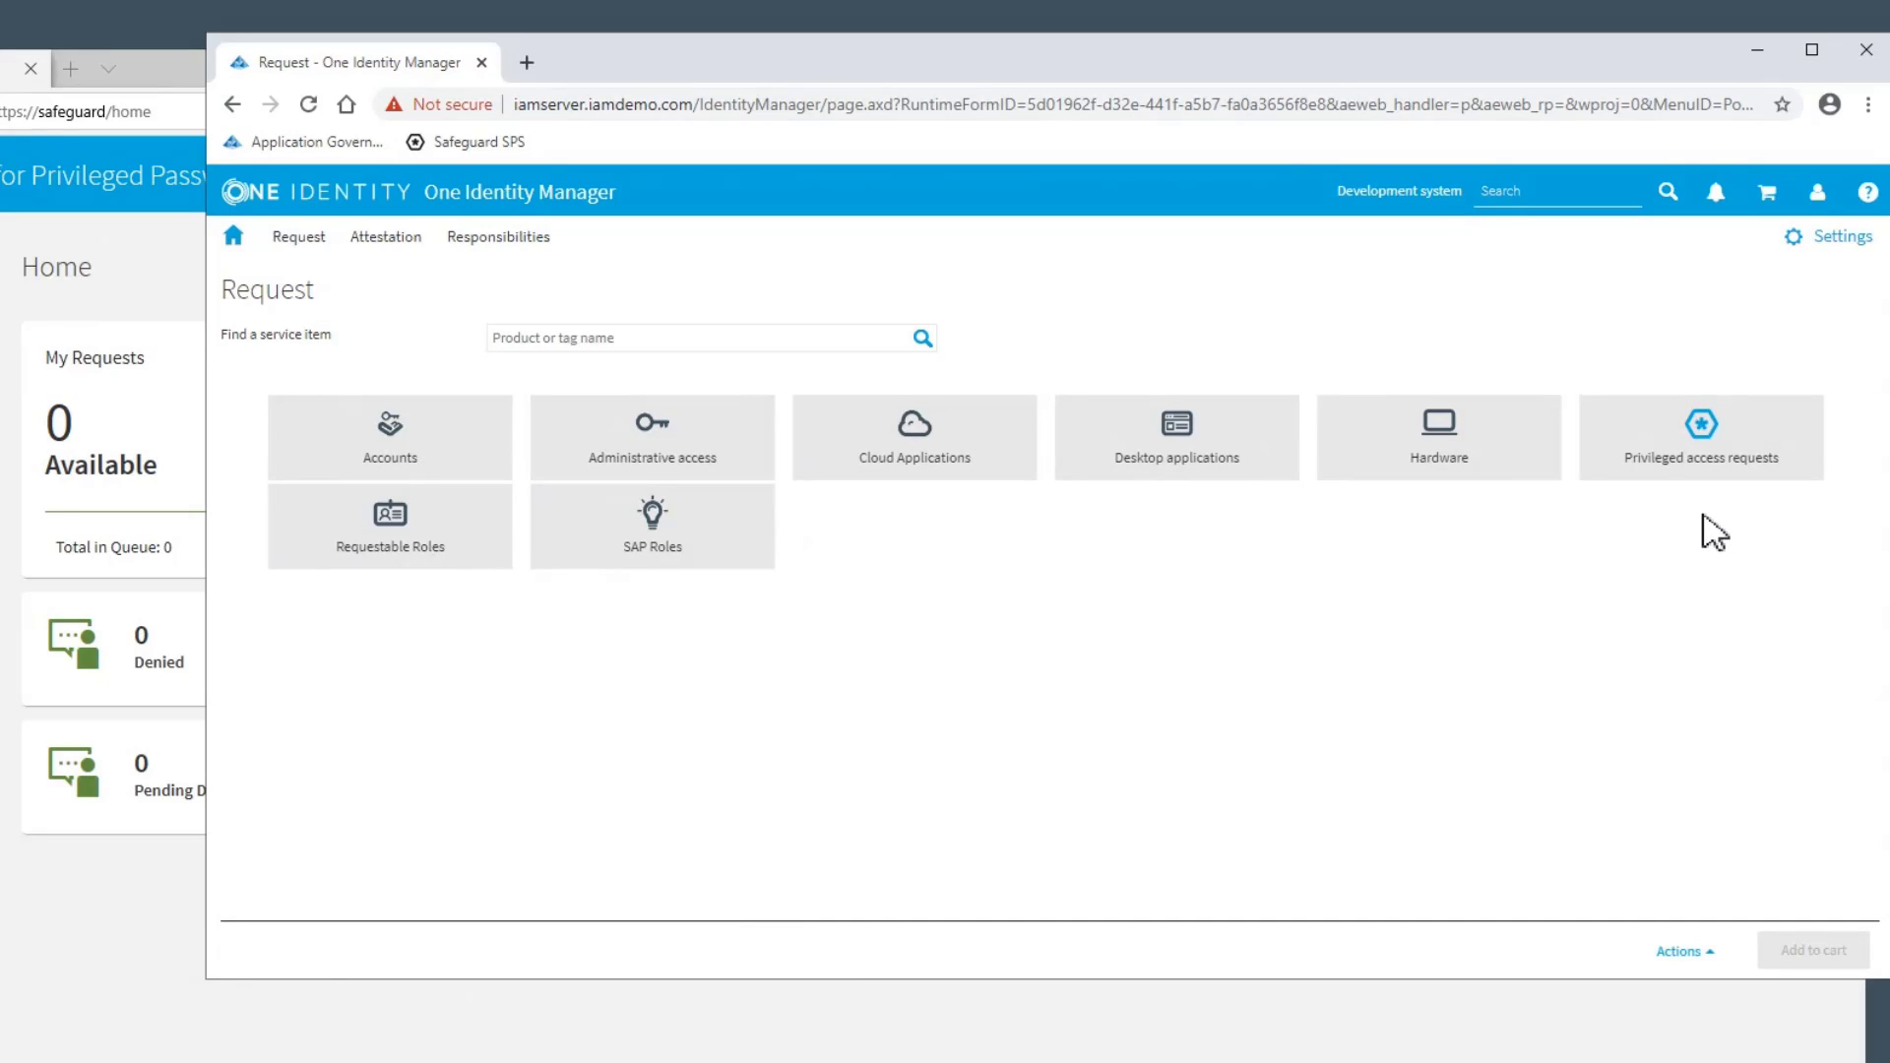
{"action": "left_click", "coordinate": [1699, 434]}
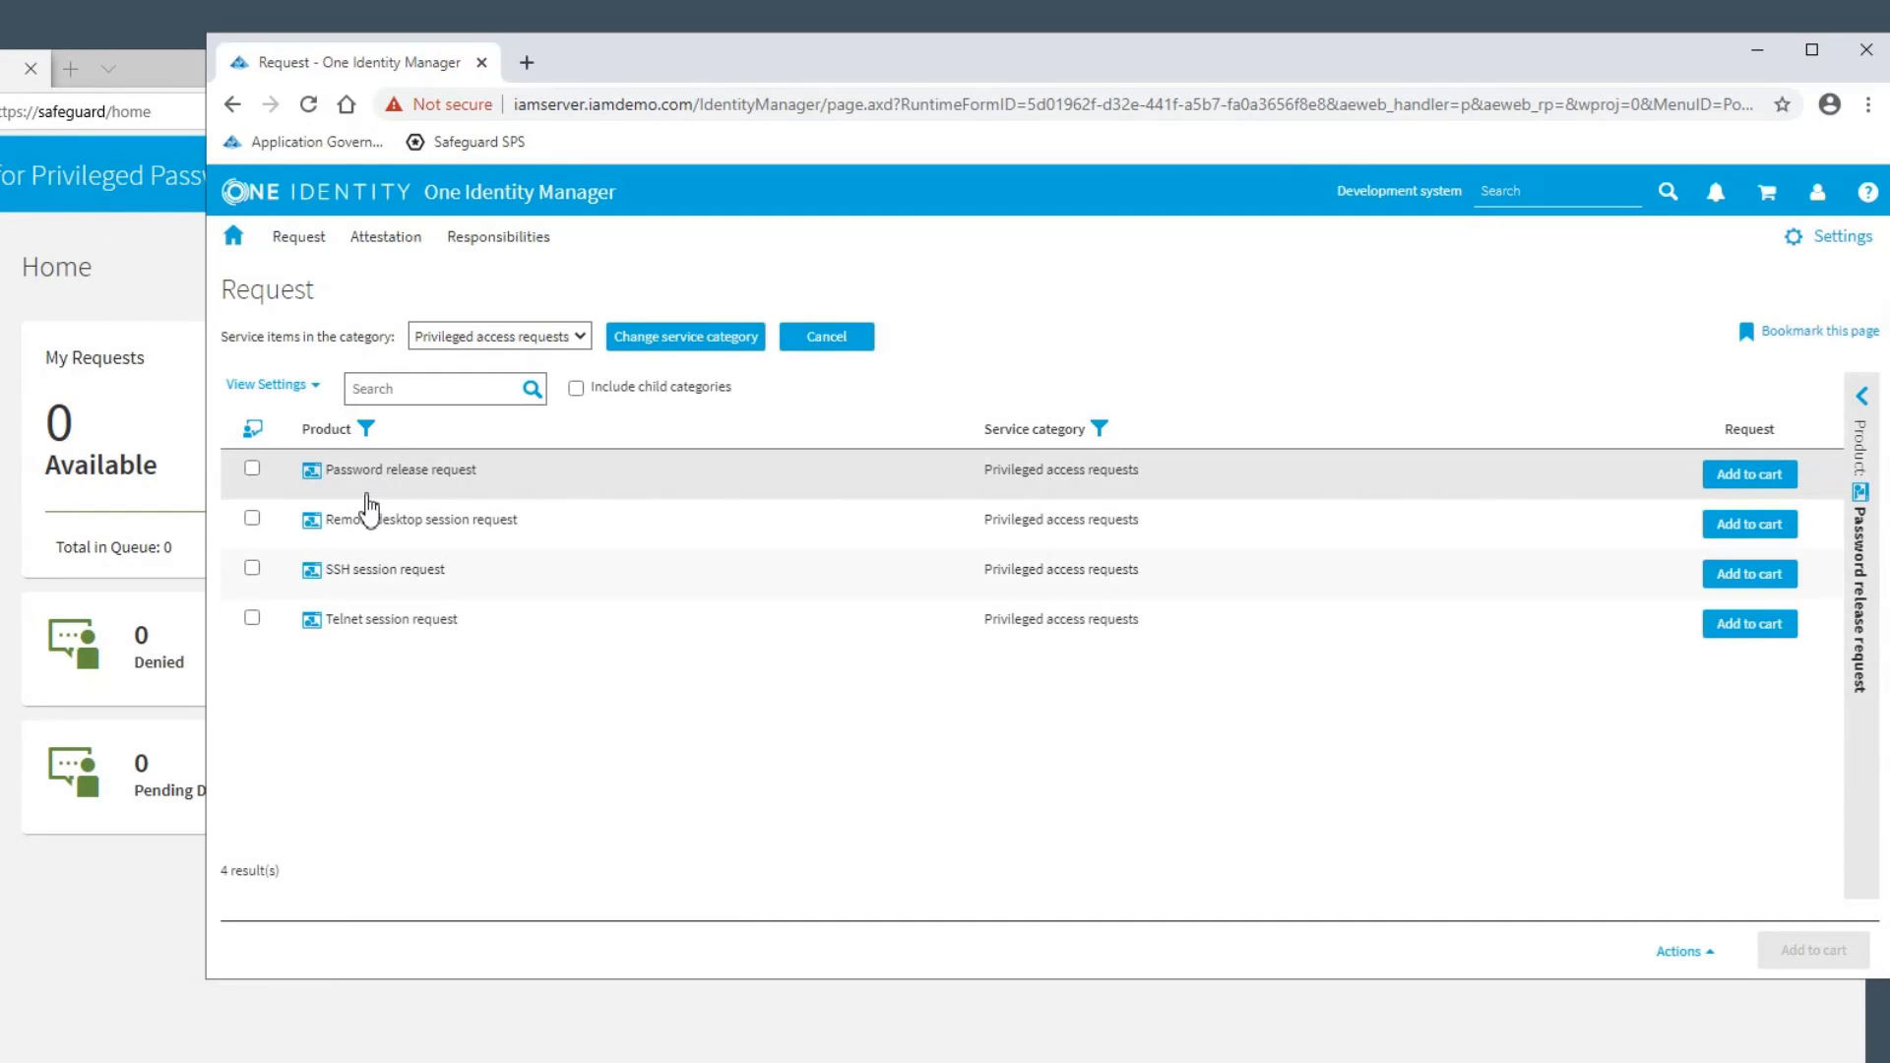
{"action": "left_click", "coordinate": [1863, 397]}
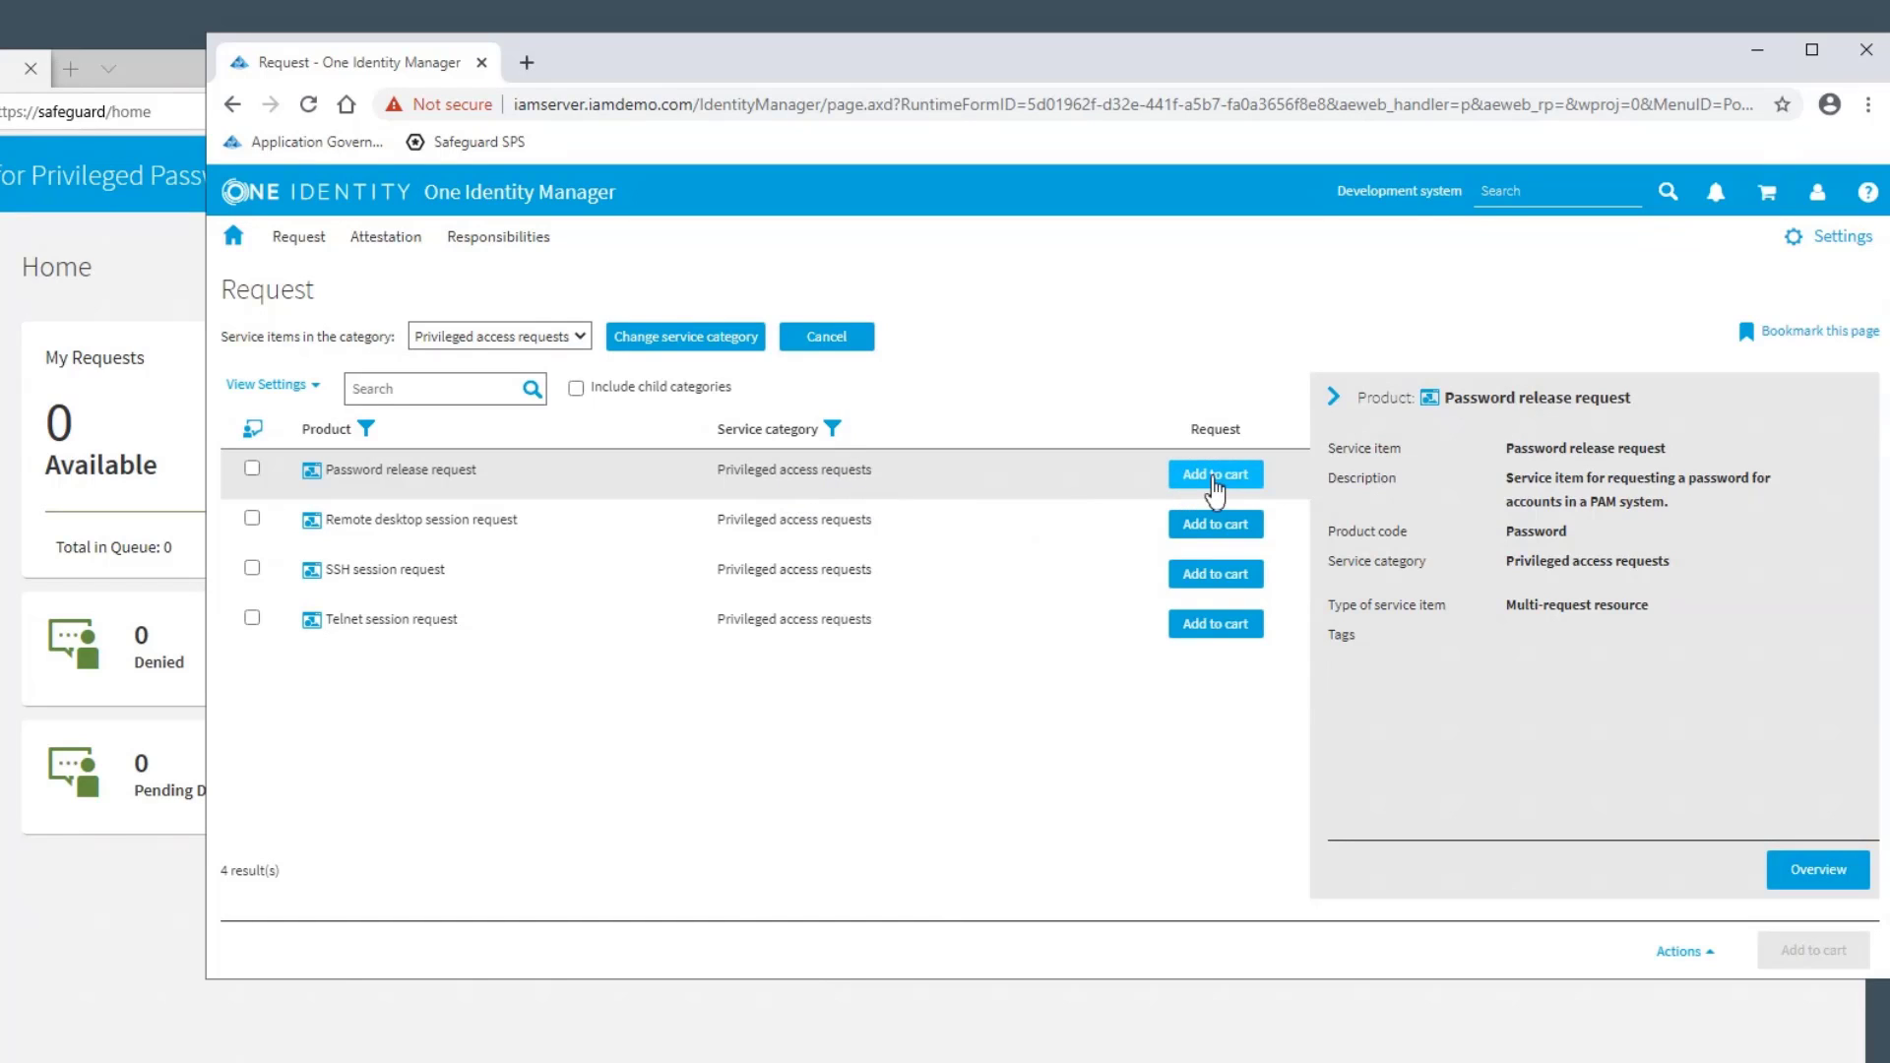
{"action": "left_click", "coordinate": [1216, 477]}
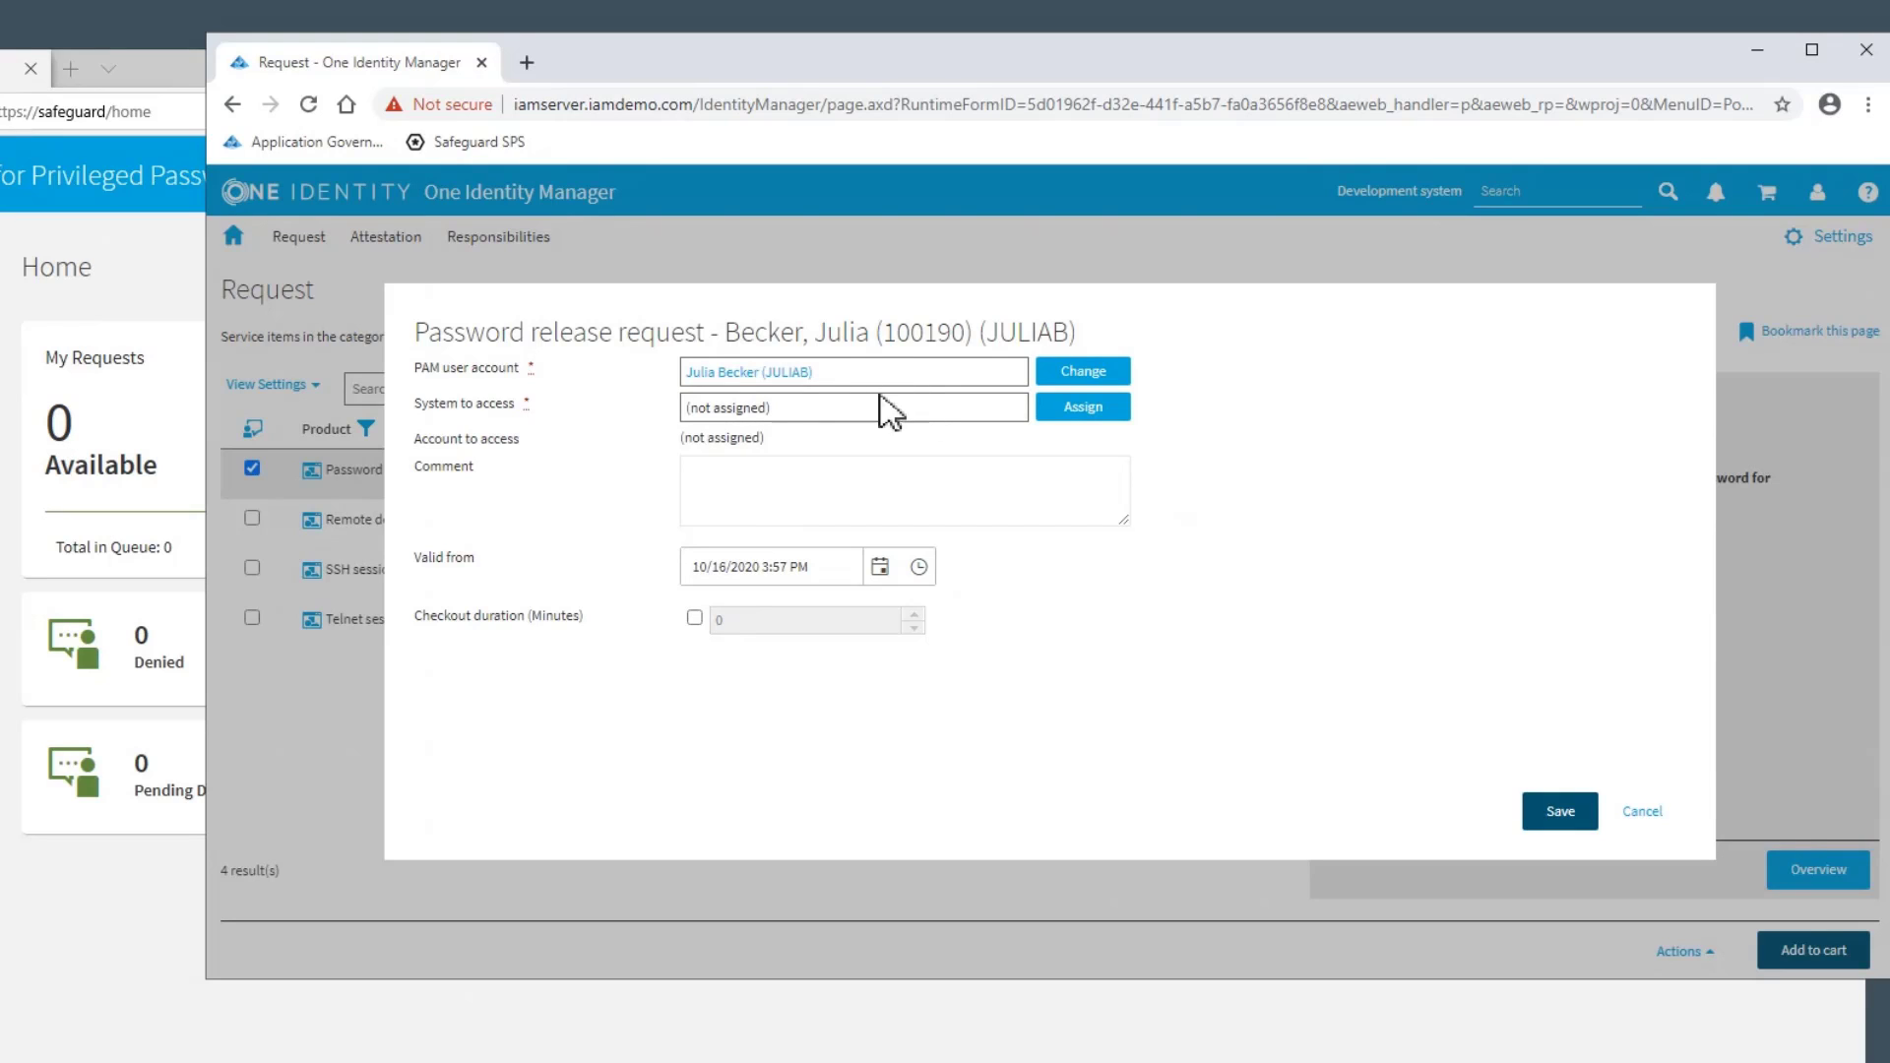
Assign Linux Server (CentOS Linux 7 x86_64) as the system to access and linuxadmin as the account to access
{"action": "left_click", "coordinate": [1081, 413]}
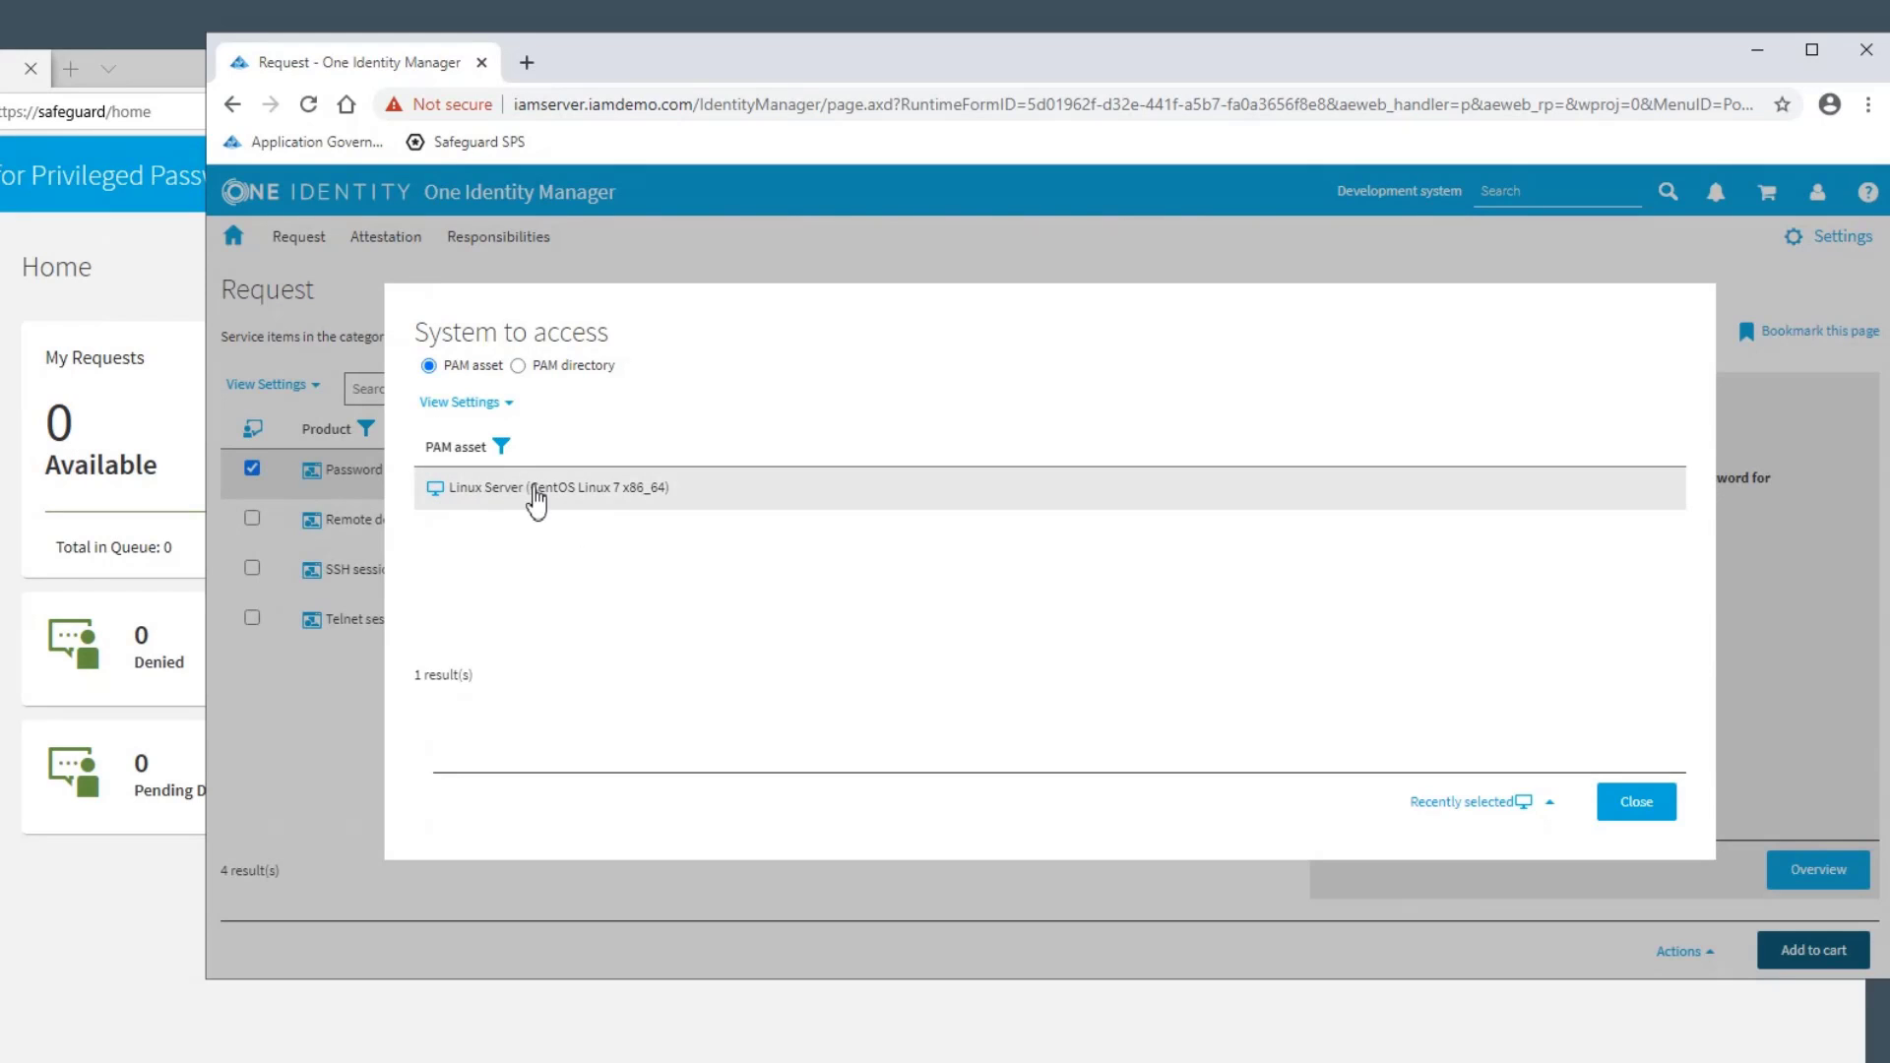
{"action": "left_click", "coordinate": [572, 501]}
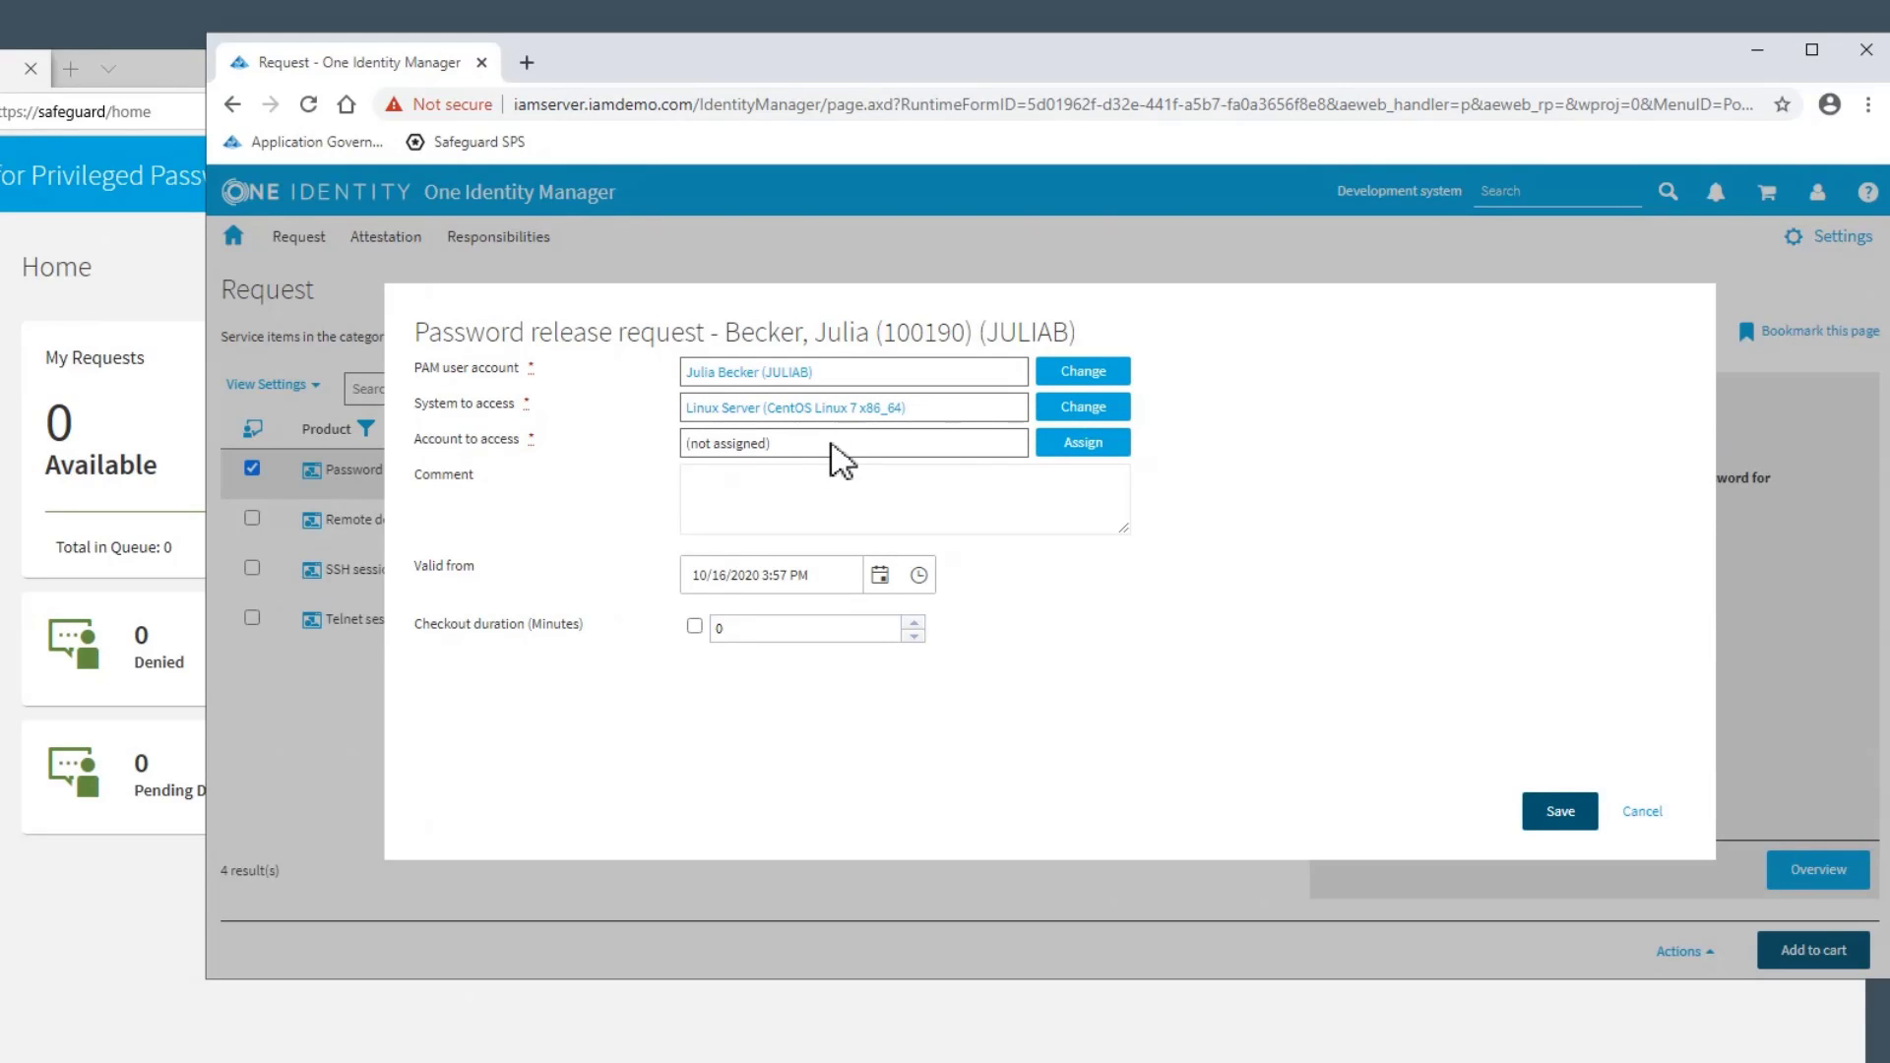
{"action": "left_click", "coordinate": [1063, 445]}
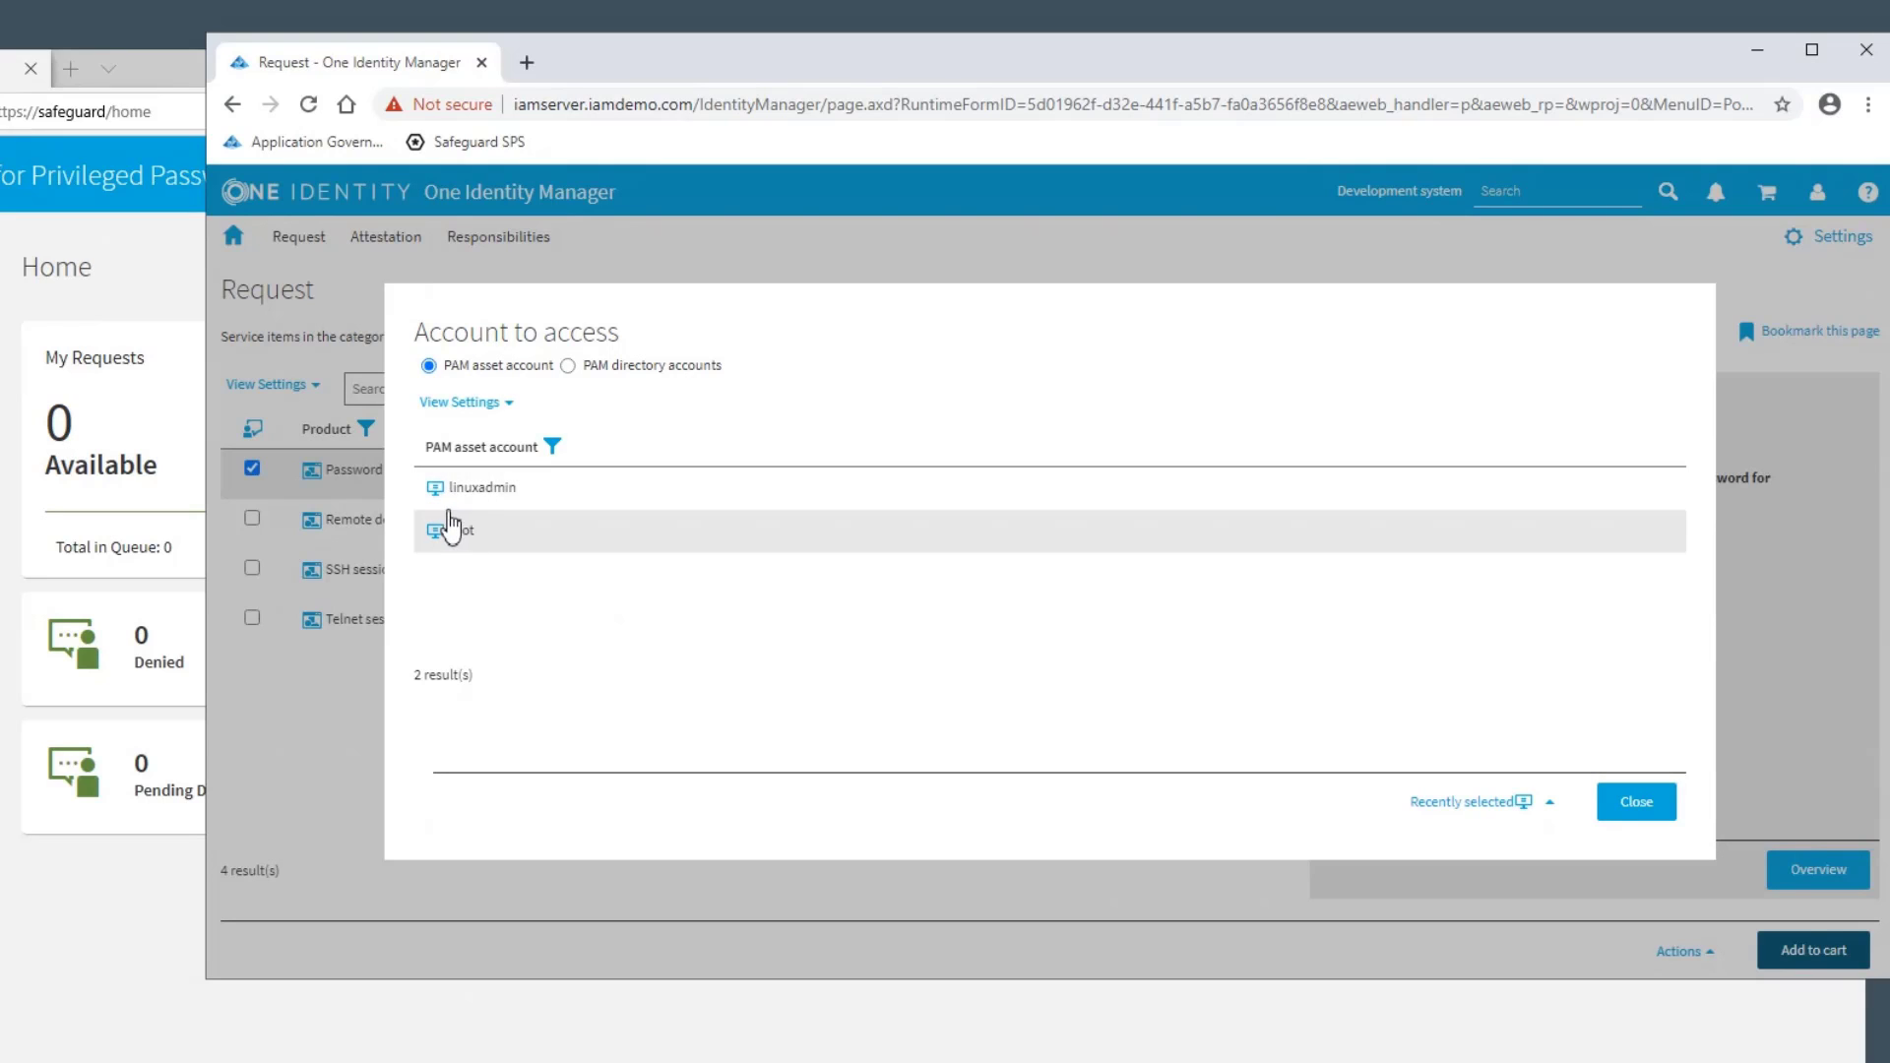
{"action": "left_click", "coordinate": [512, 511]}
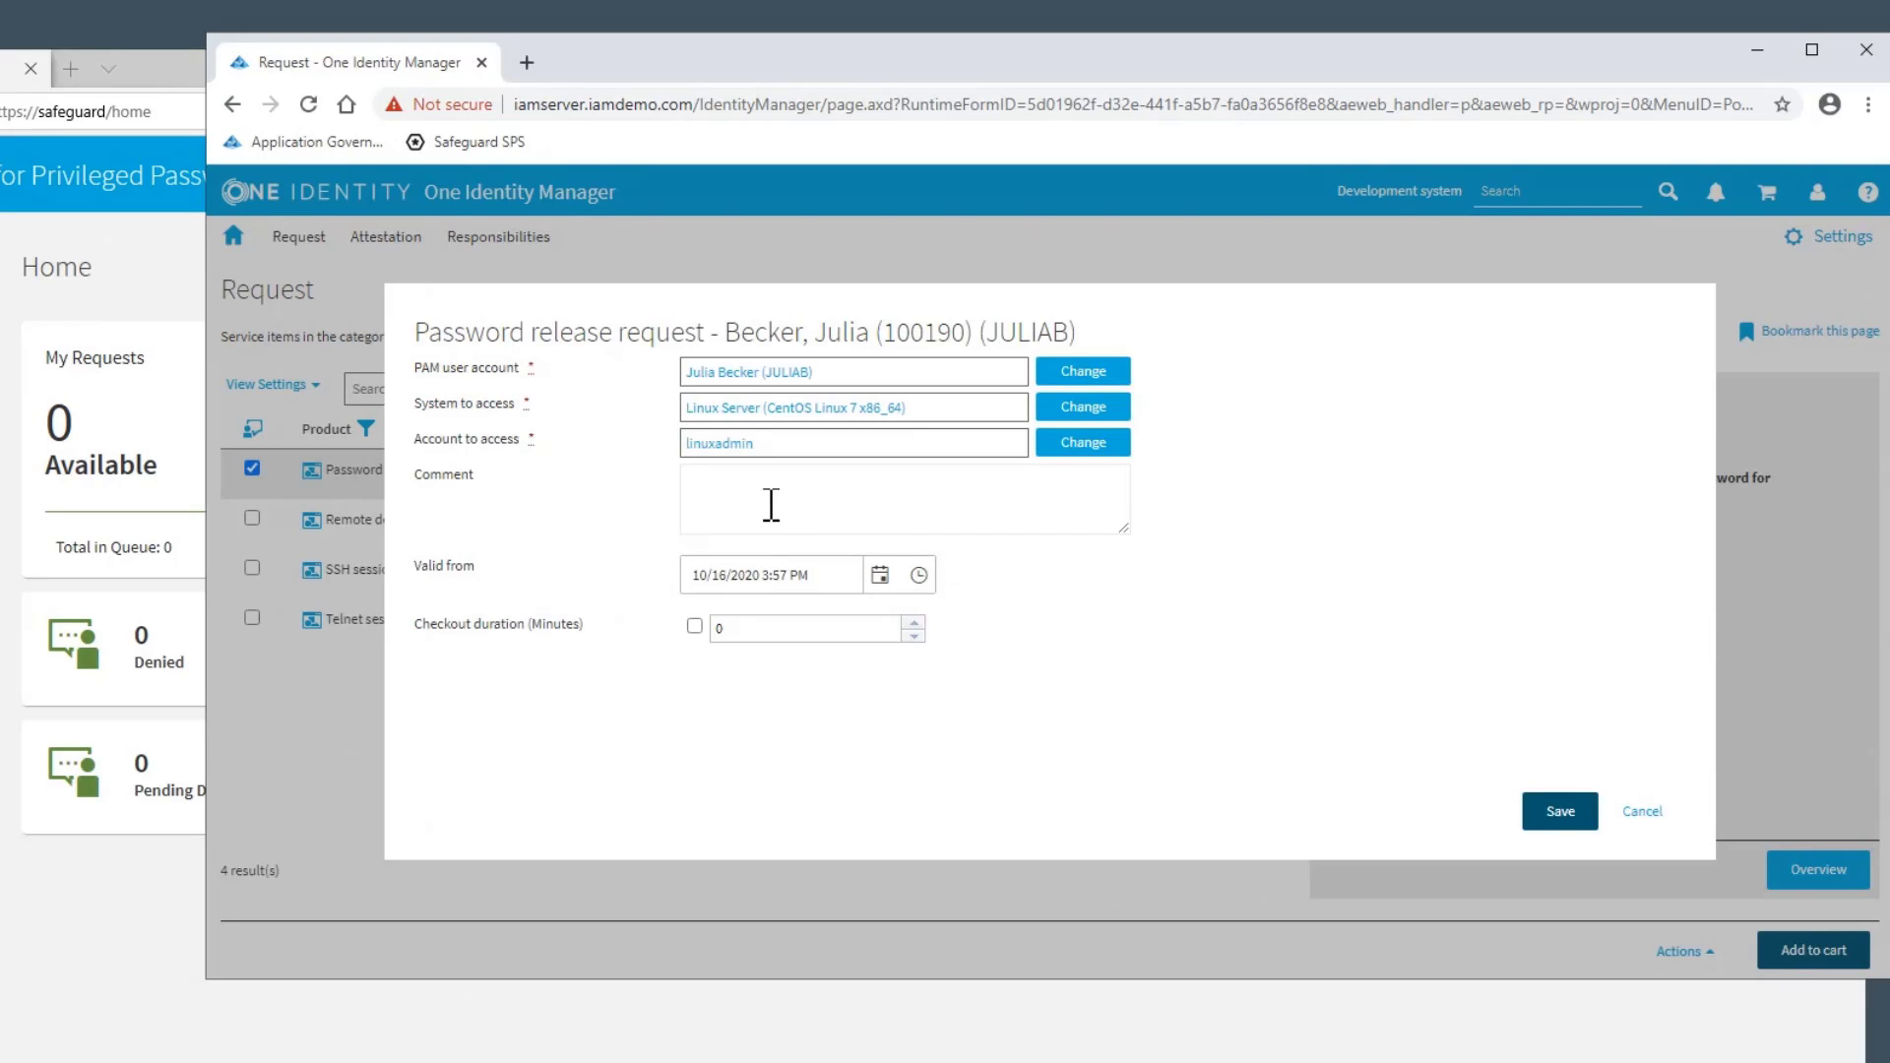
Save and submit the password release request without a comment, and open its approval workflow in the request history
{"action": "left_click", "coordinate": [852, 500]}
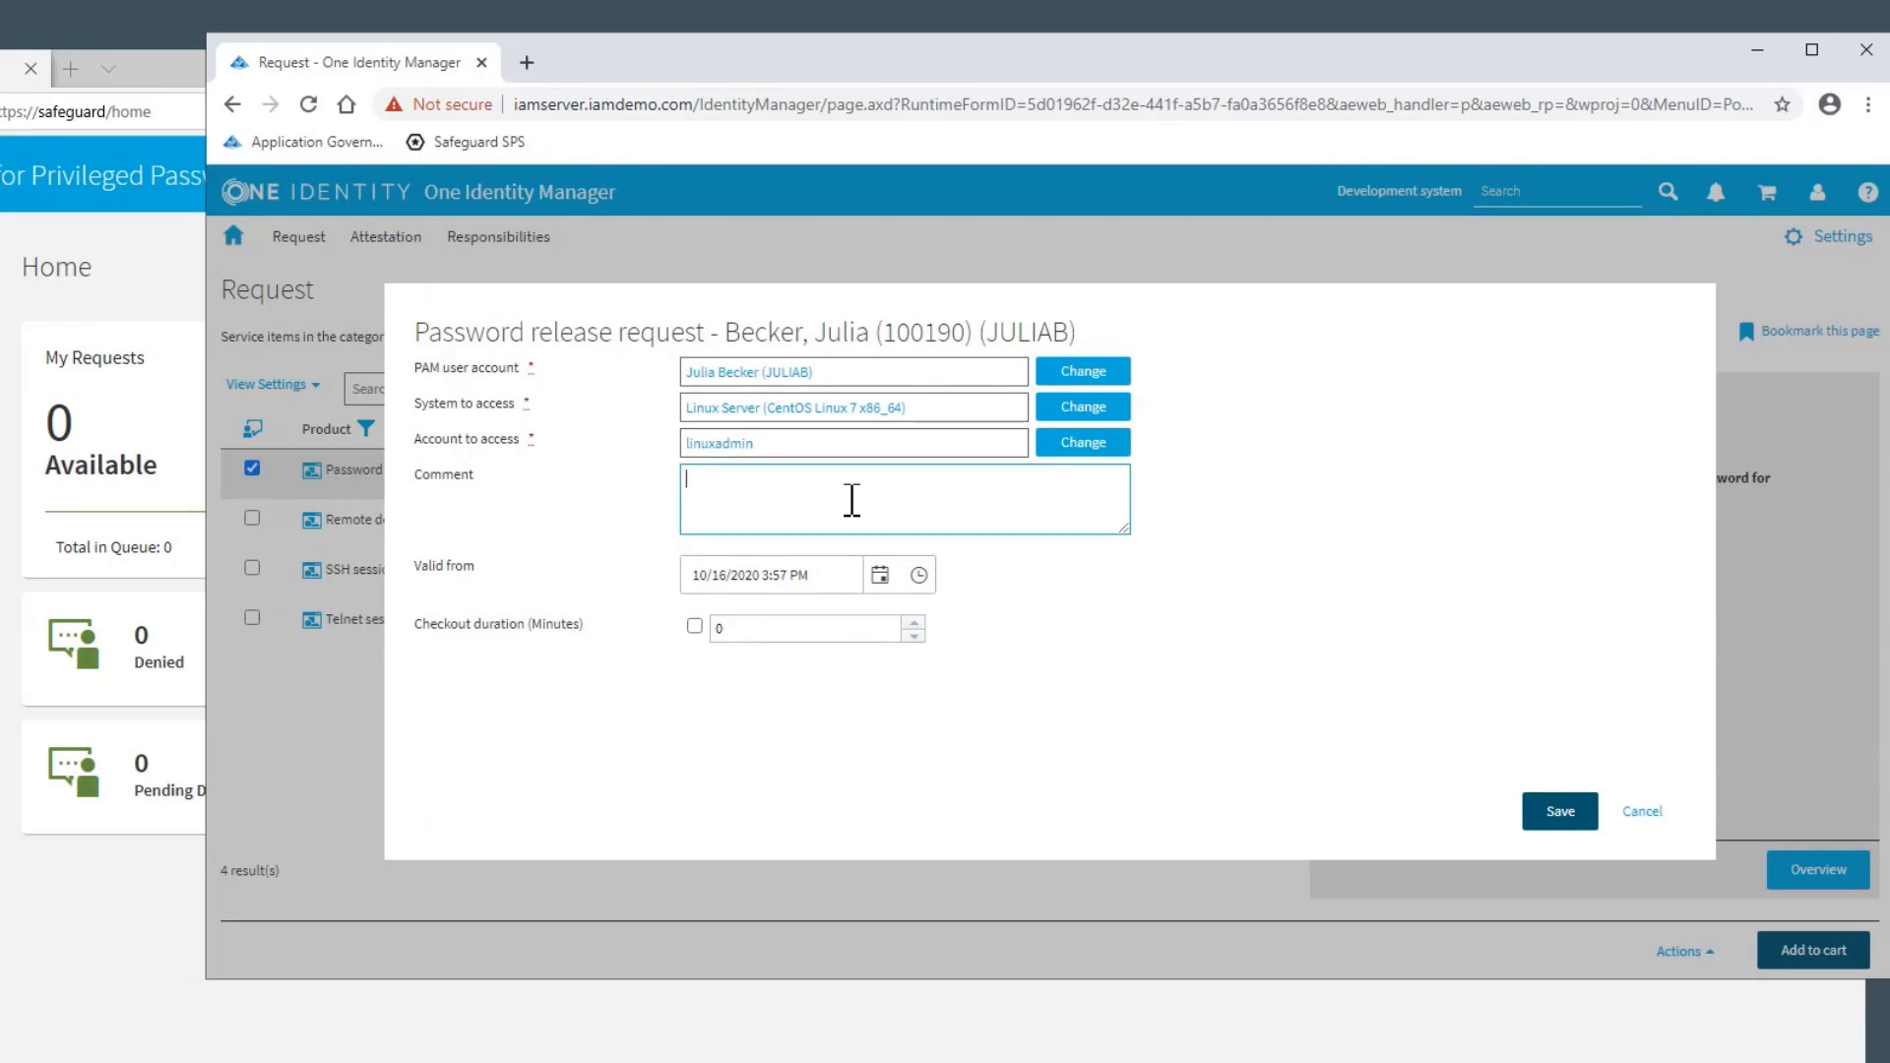
{"action": "left_click", "coordinate": [846, 579]}
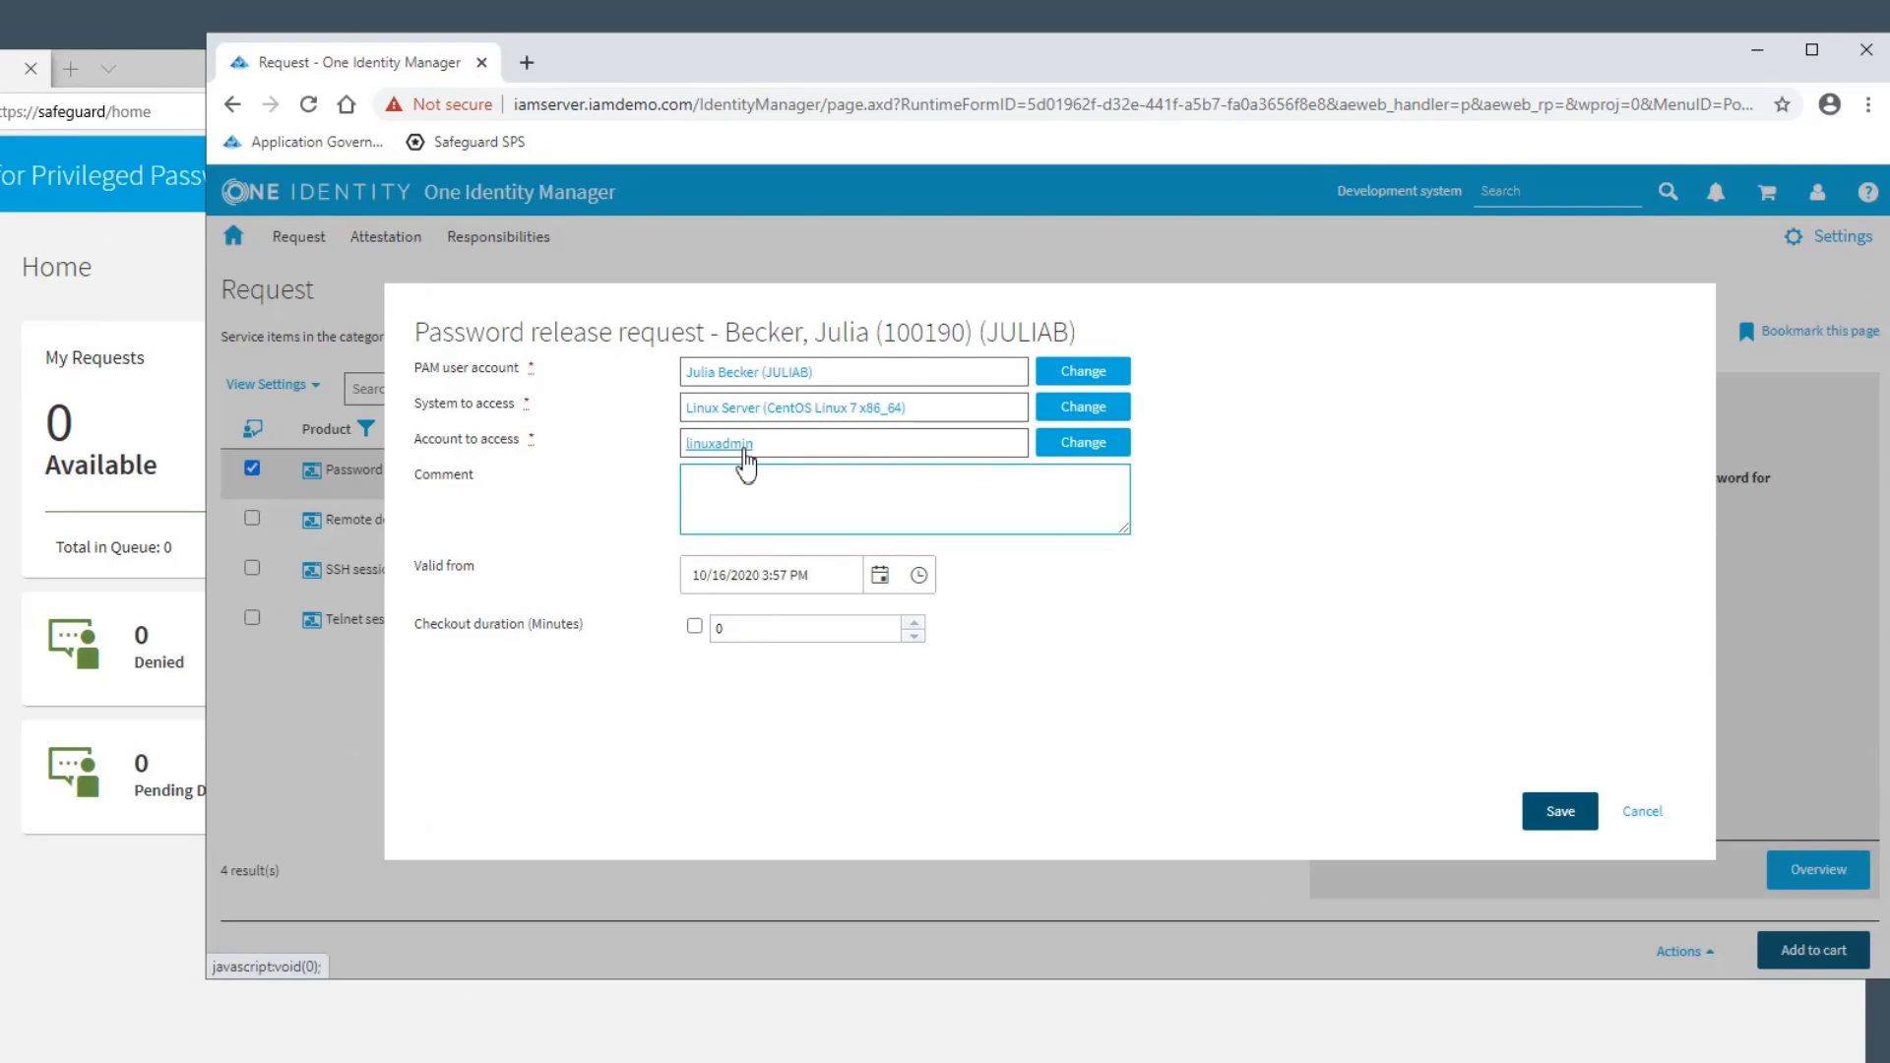
{"action": "left_click", "coordinate": [1565, 813]}
{"action": "left_click", "coordinate": [1815, 940]}
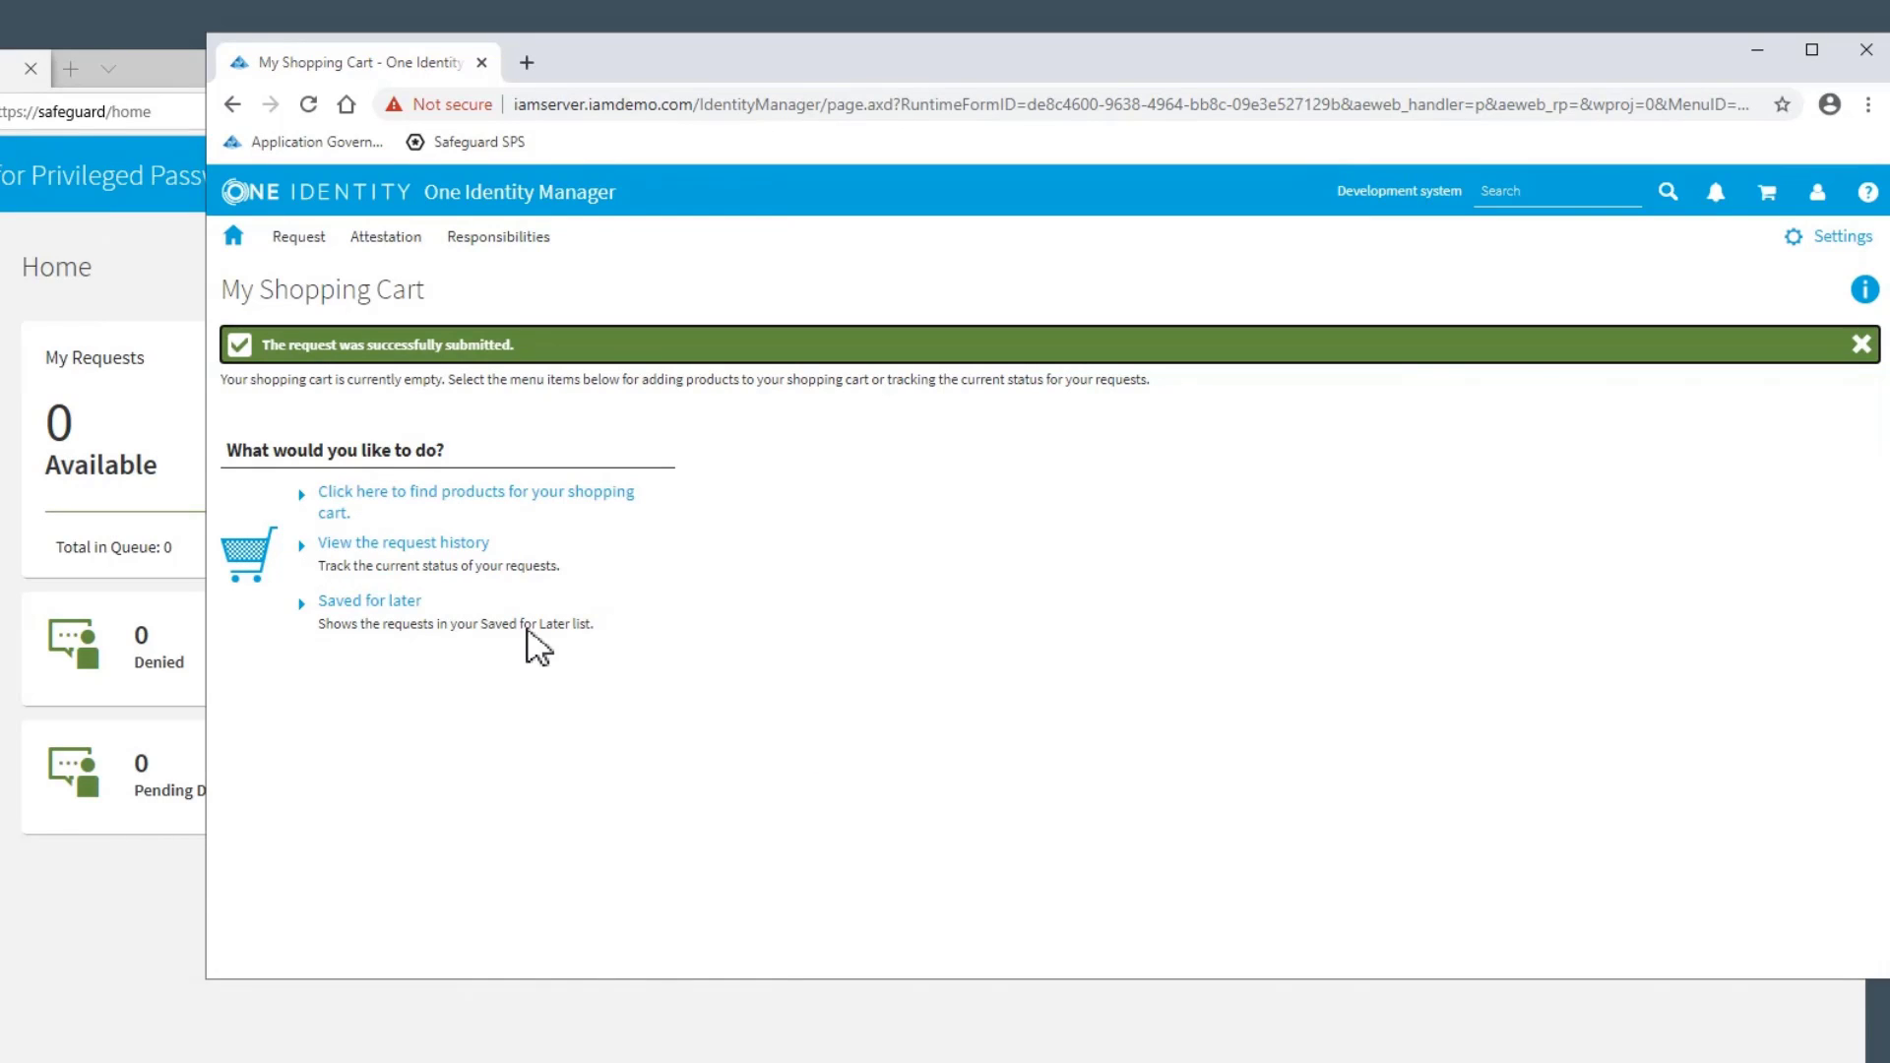
{"action": "left_click", "coordinate": [404, 543]}
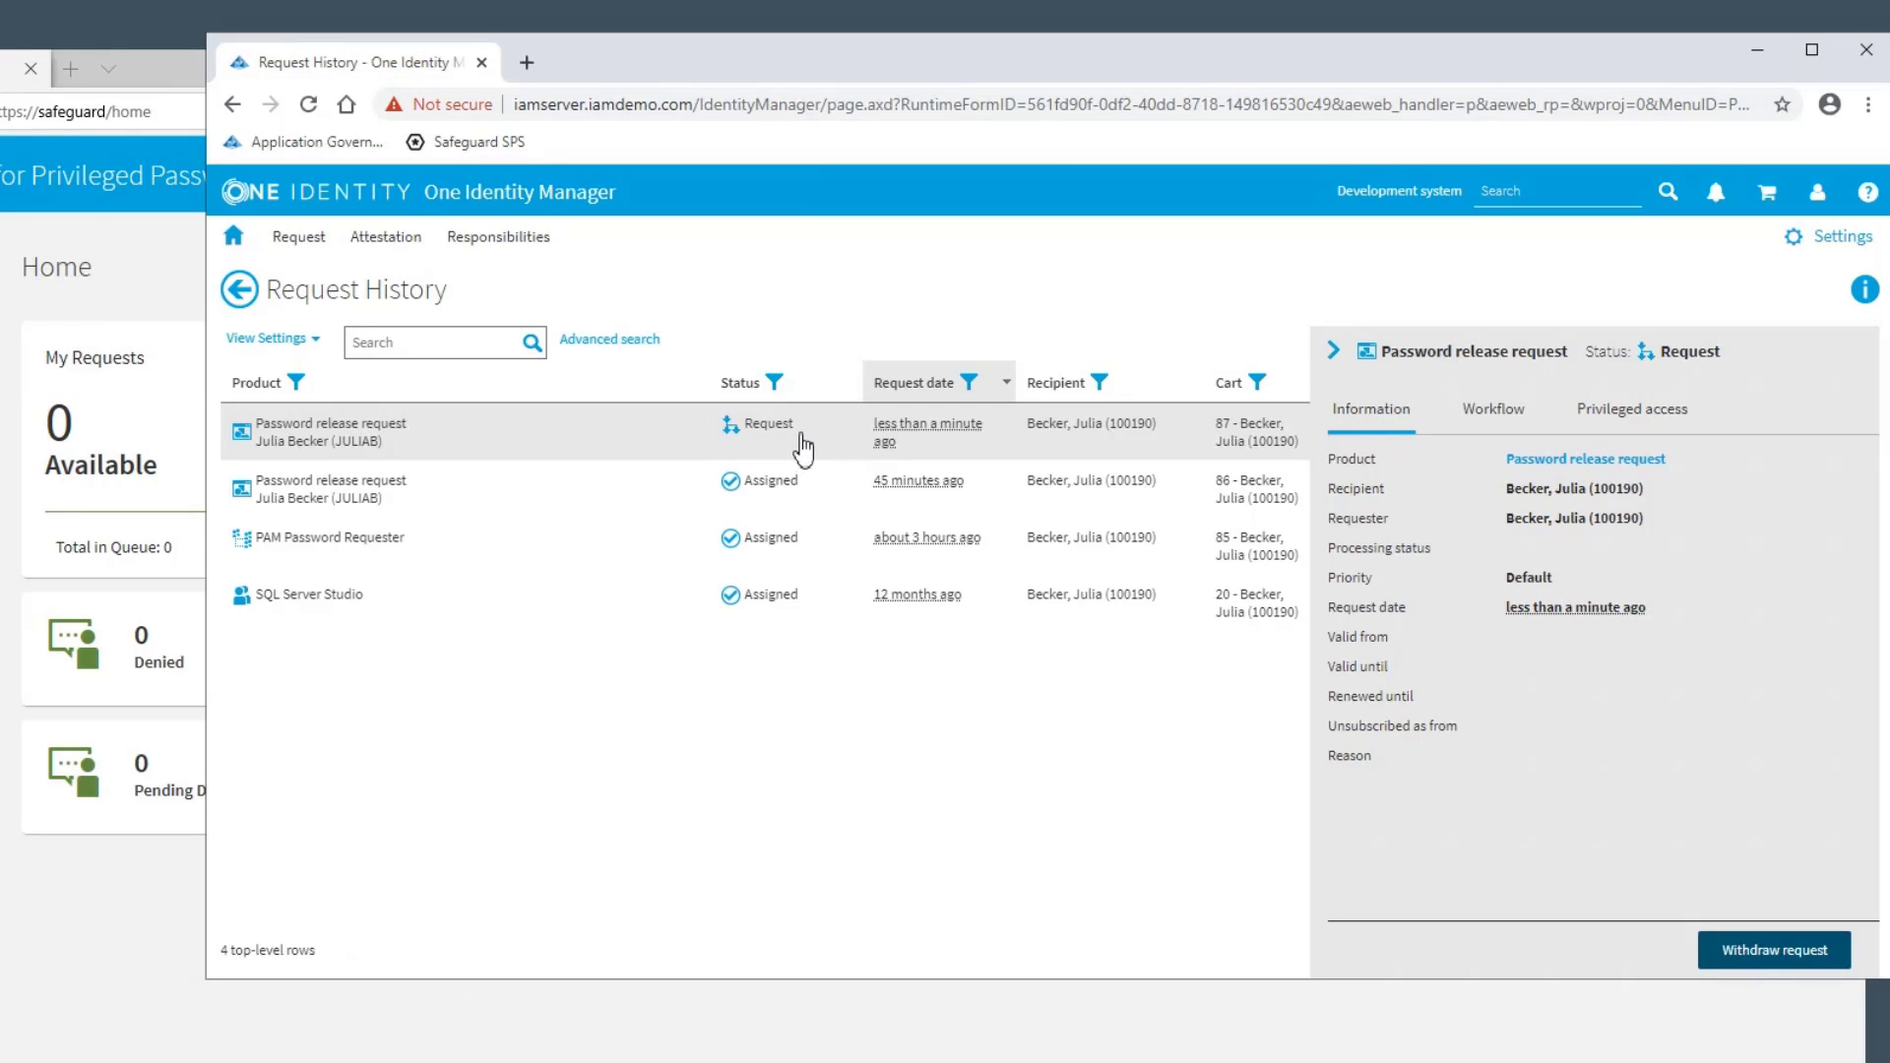
{"action": "left_click", "coordinate": [1492, 425]}
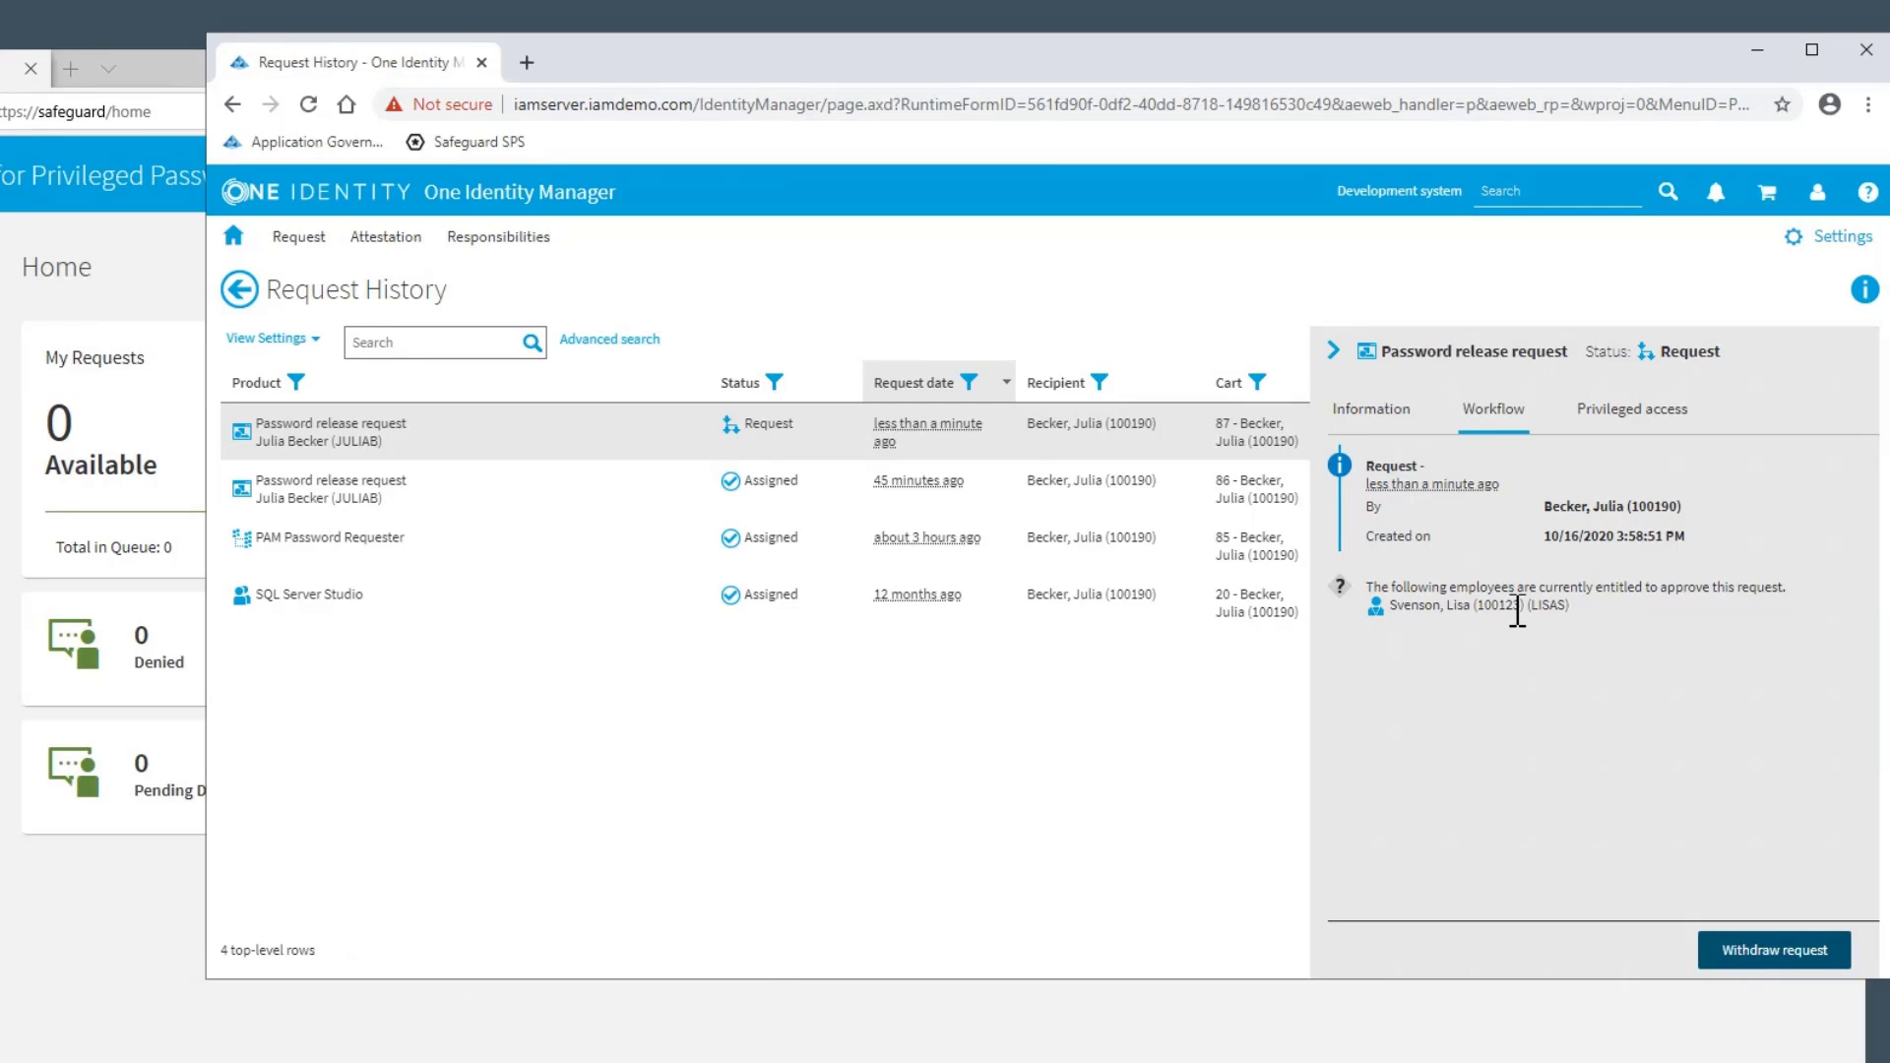
Log off from the portal and log in as the entitled approver with login name and password
{"action": "left_click", "coordinate": [1817, 192]}
{"action": "left_click", "coordinate": [1695, 300]}
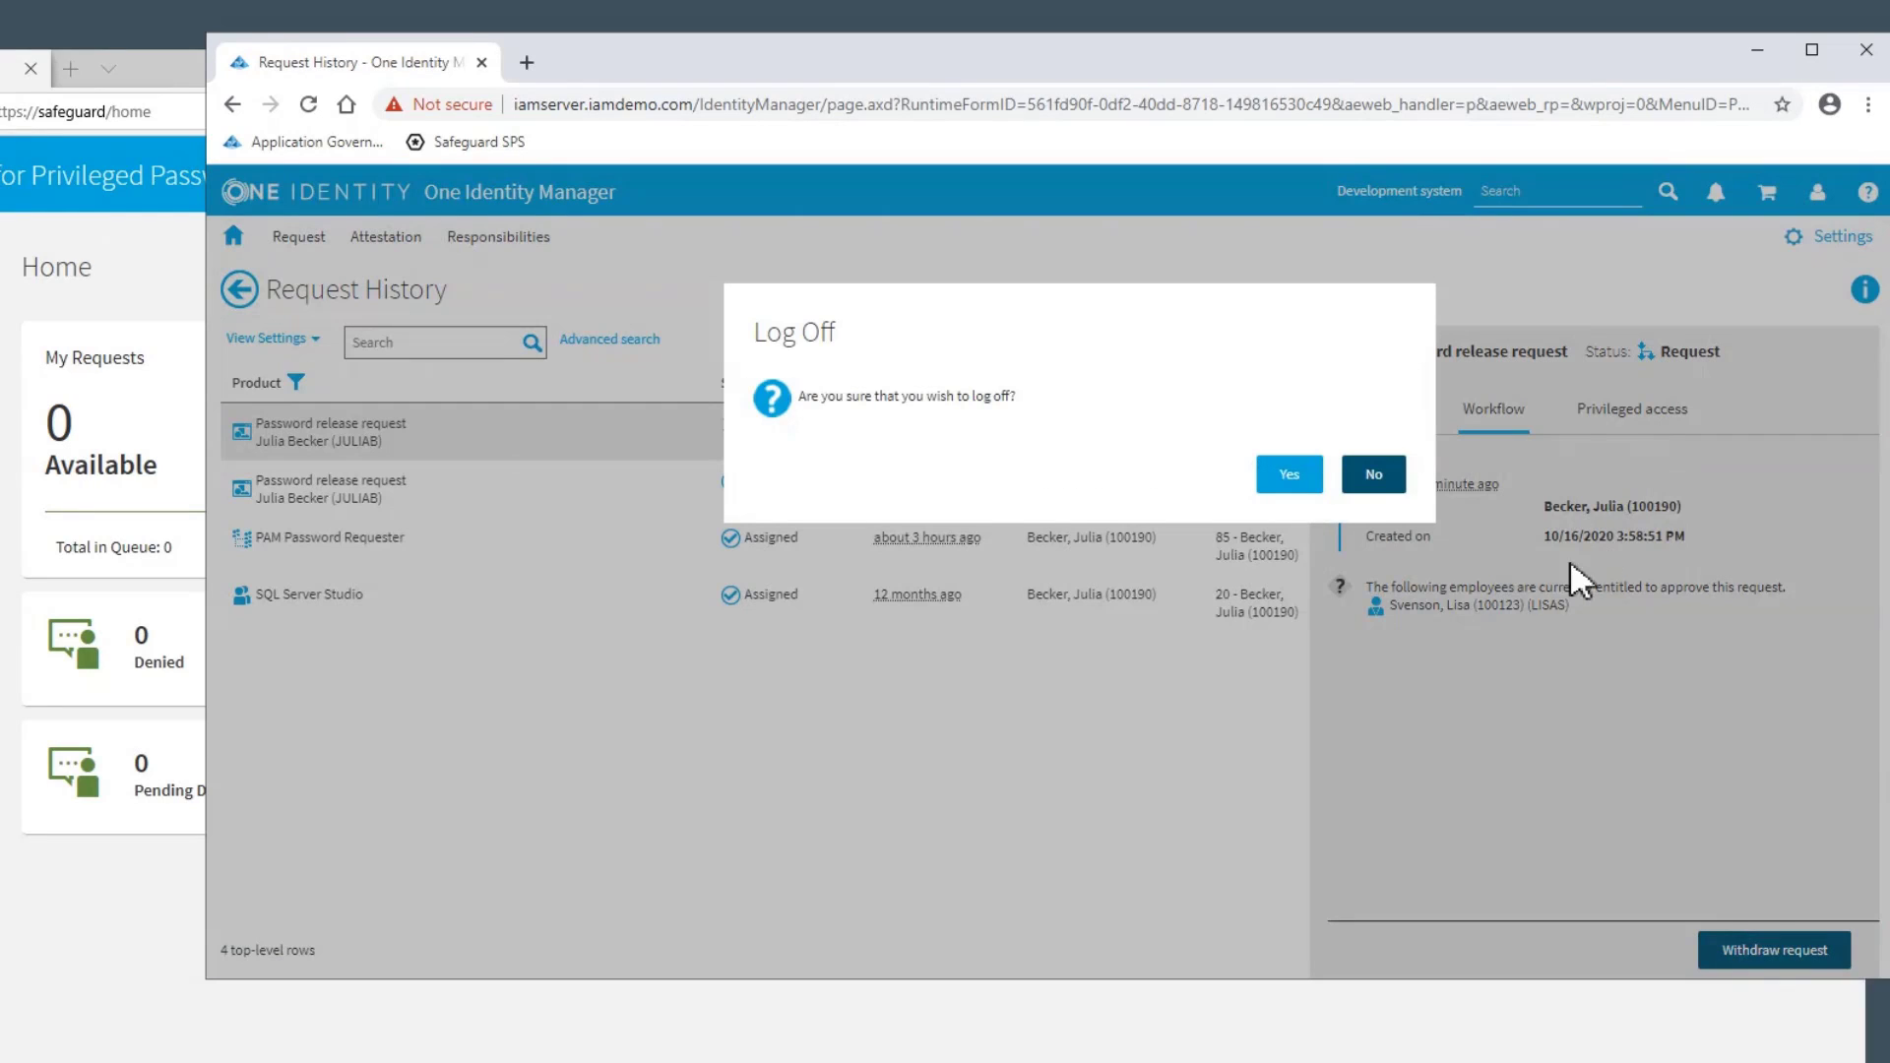
{"action": "left_click", "coordinate": [1290, 476]}
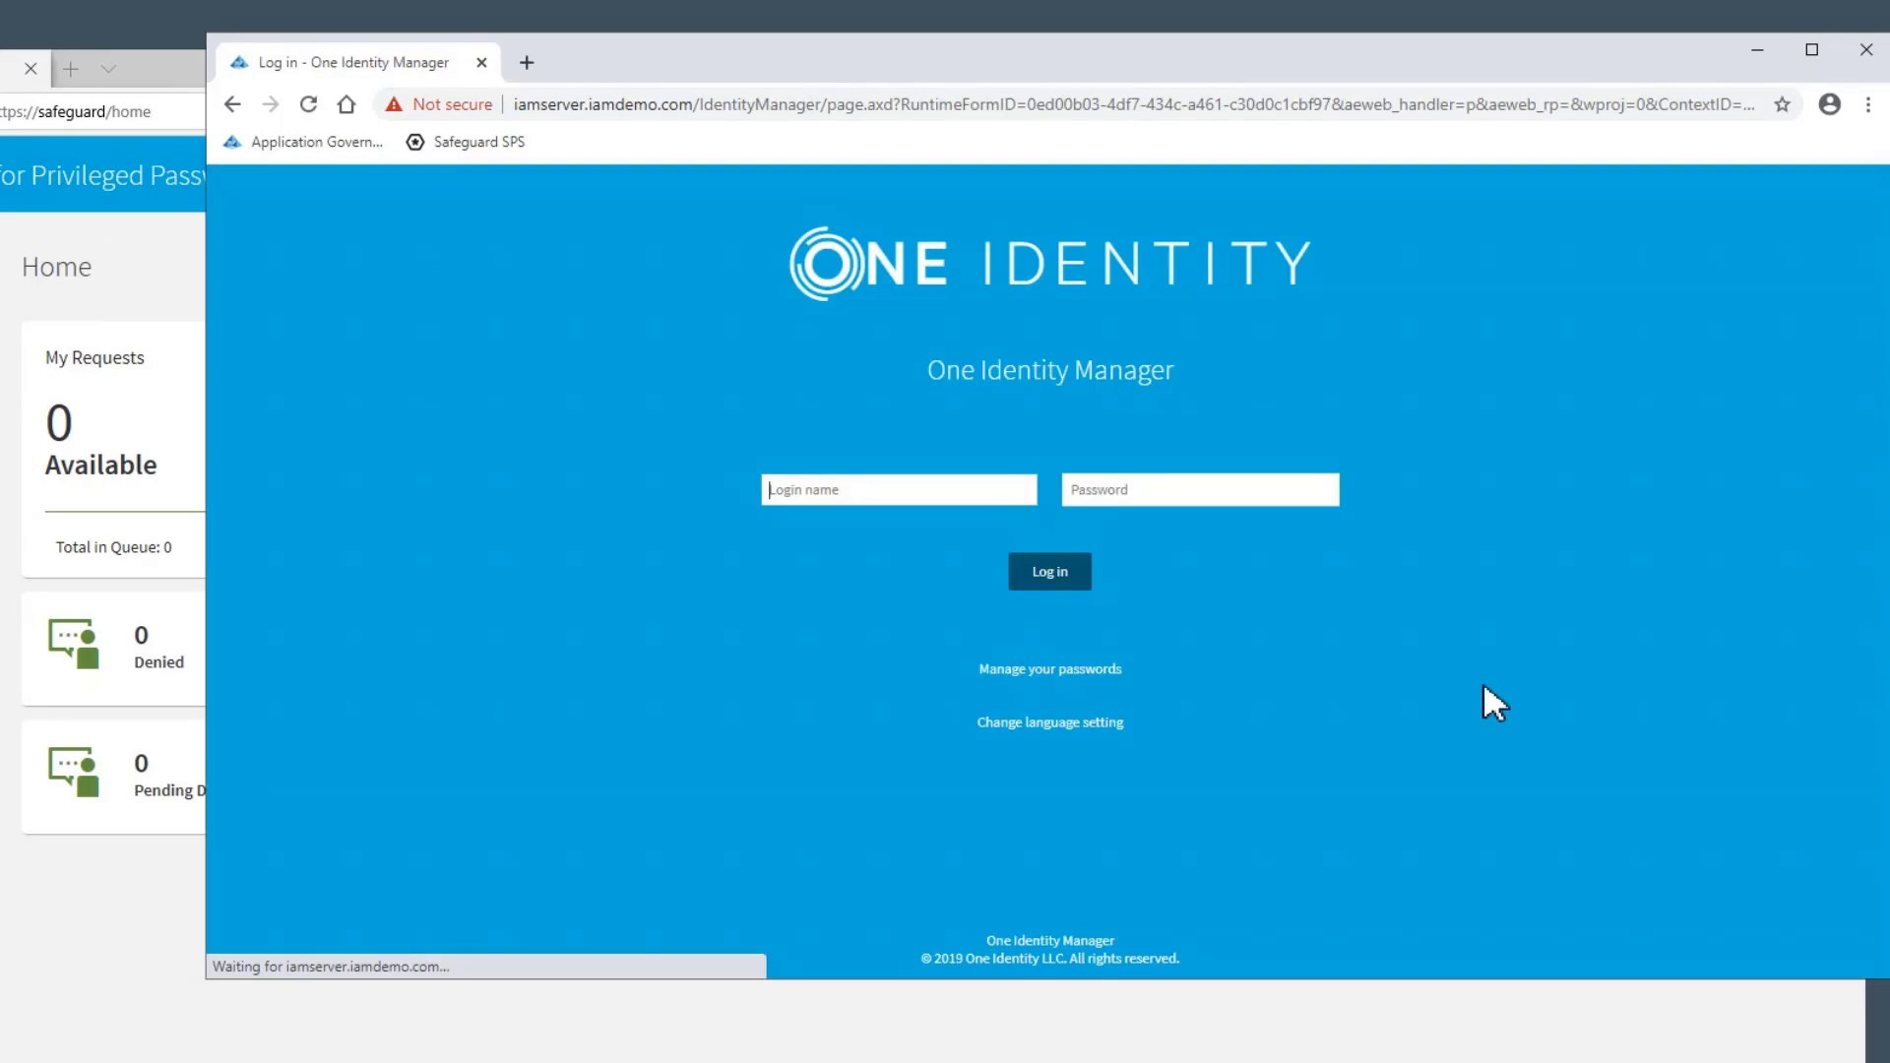
{"action": "left_click", "coordinate": [836, 497]}
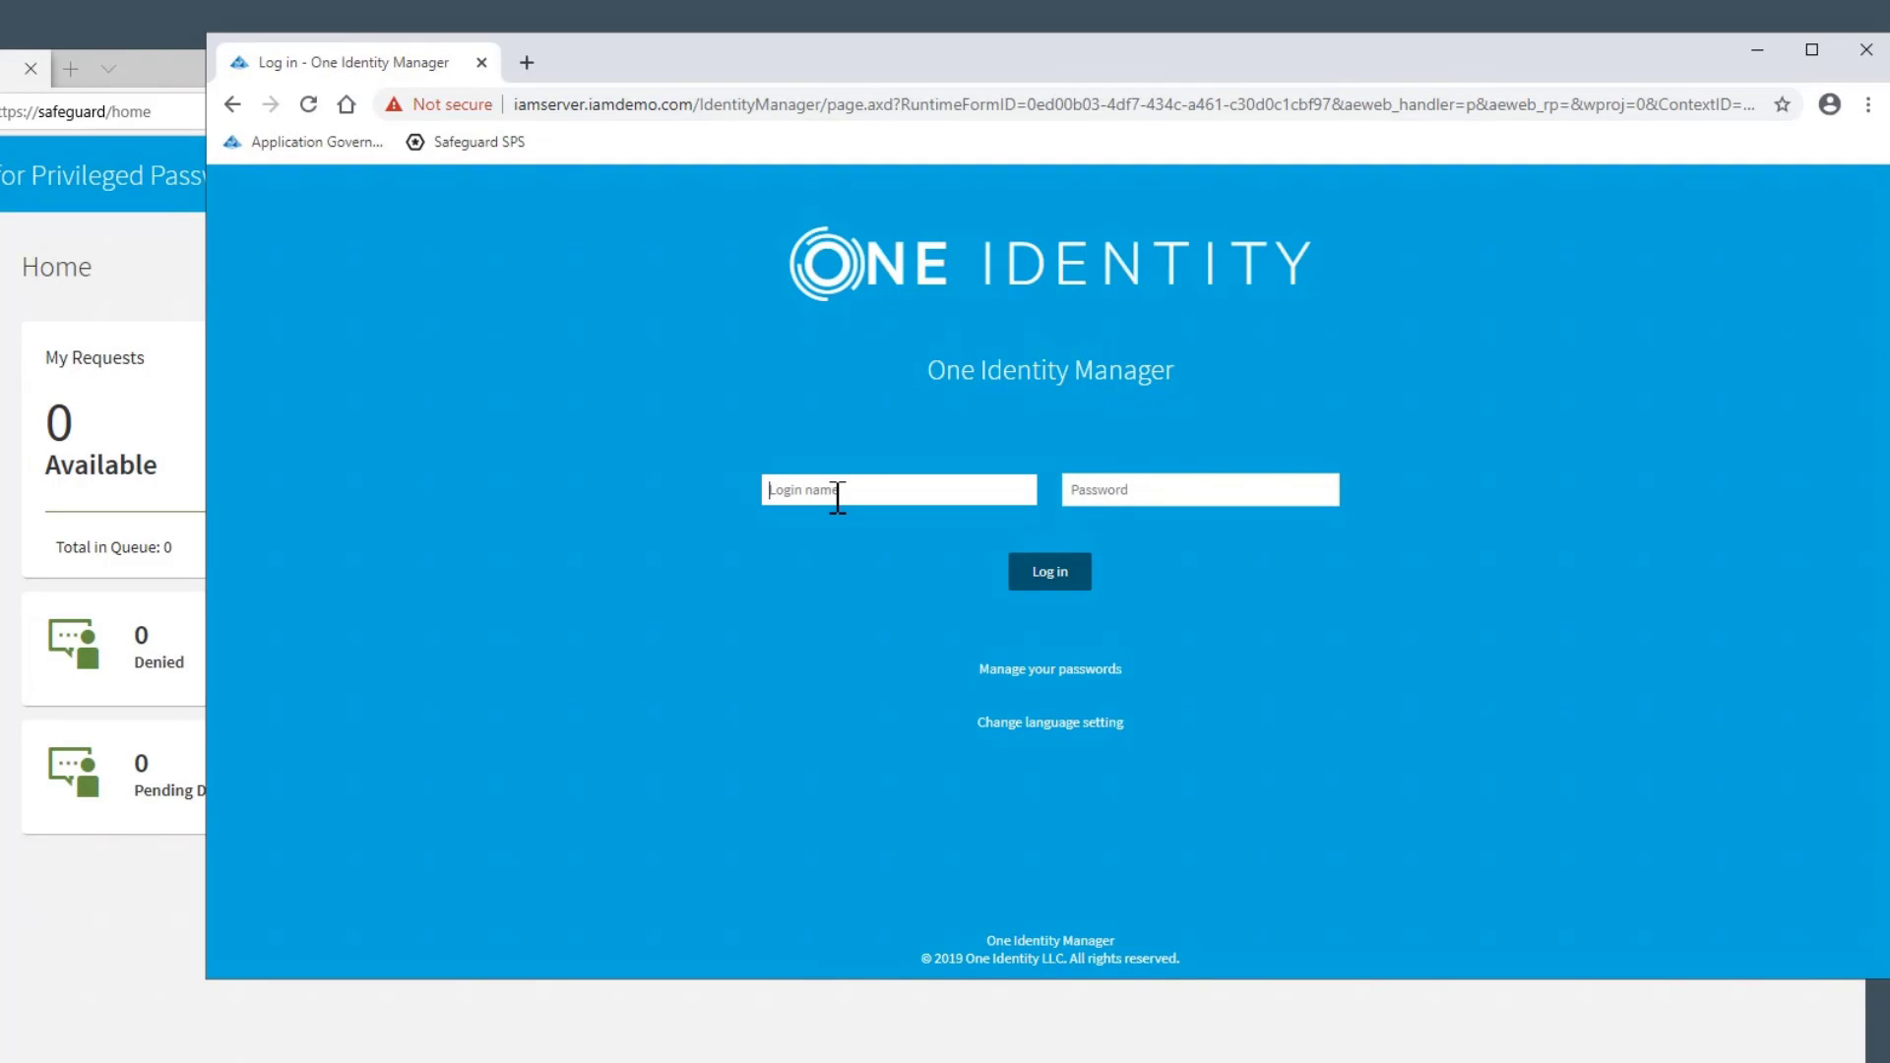
{"action": "type", "text": "li"}
{"action": "type", "text": "sa"}
{"action": "key", "text": "Return"}
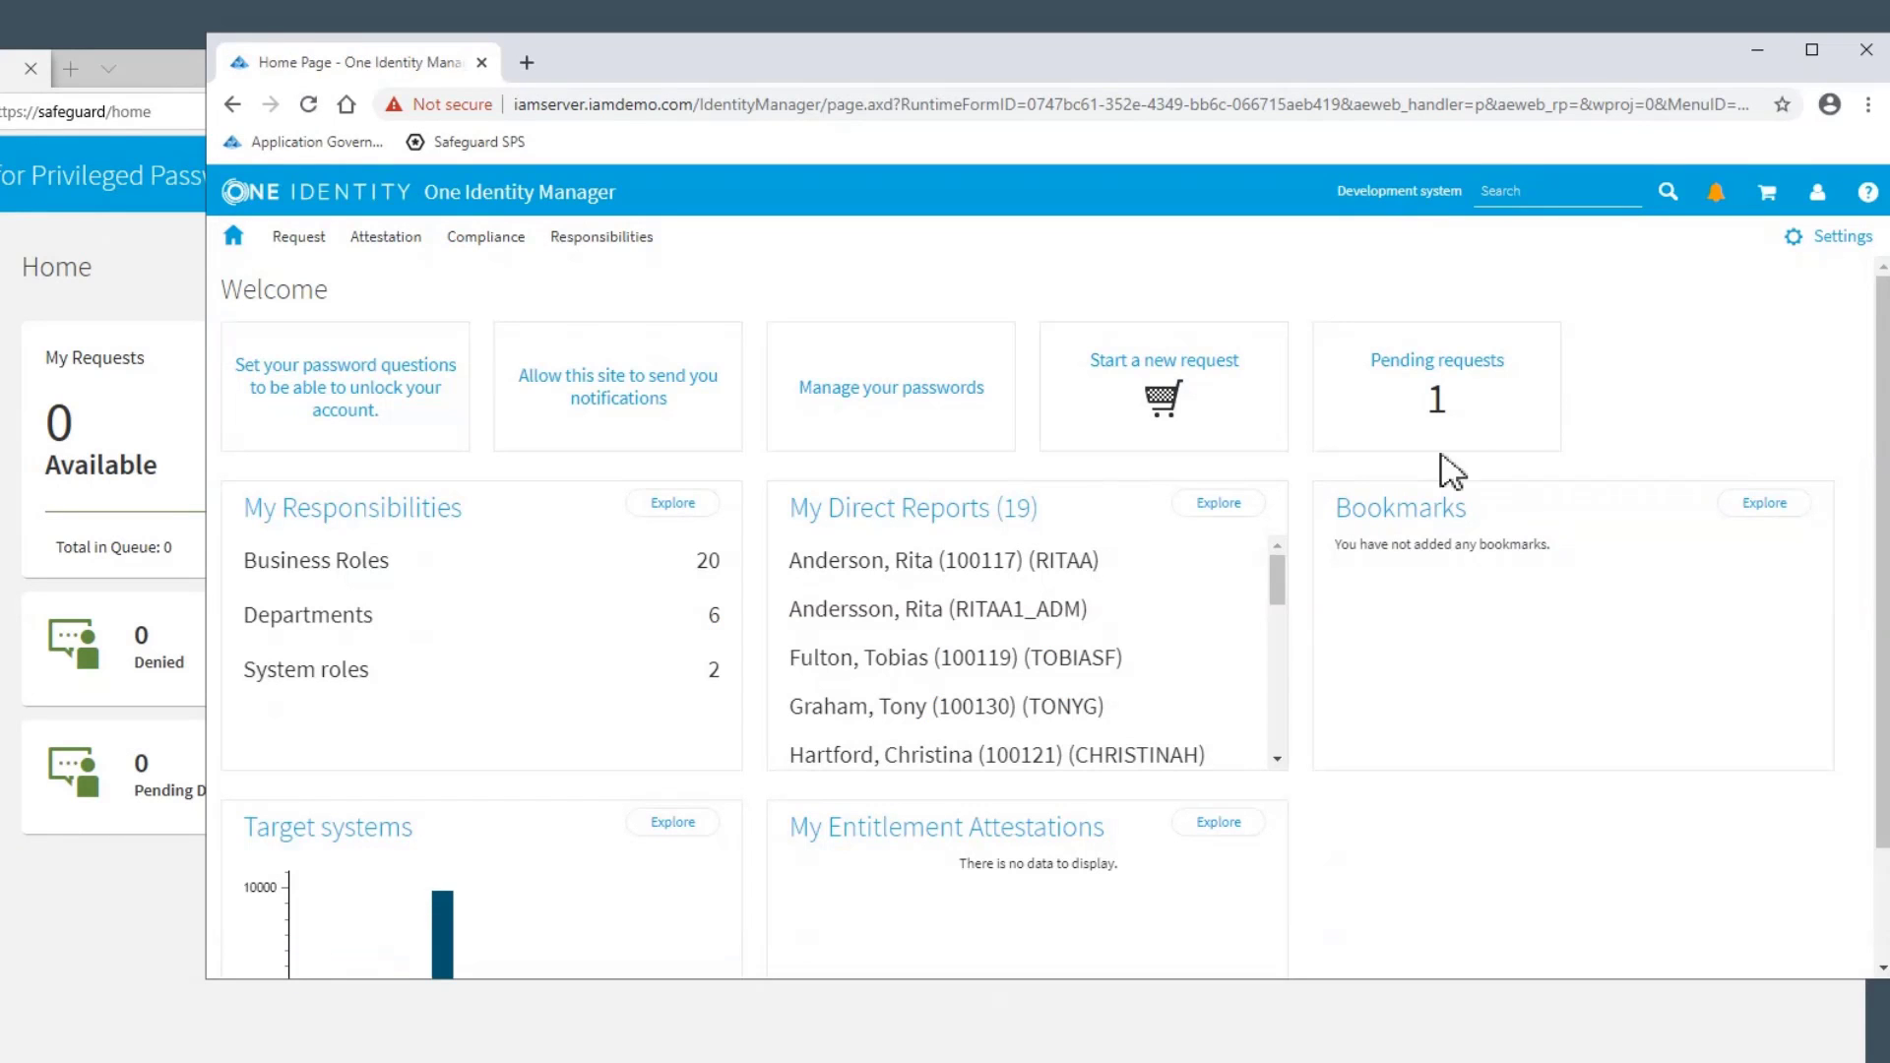
Open the pending password release request, review its privileged access details, and mark it as approved
{"action": "left_click", "coordinate": [1439, 418]}
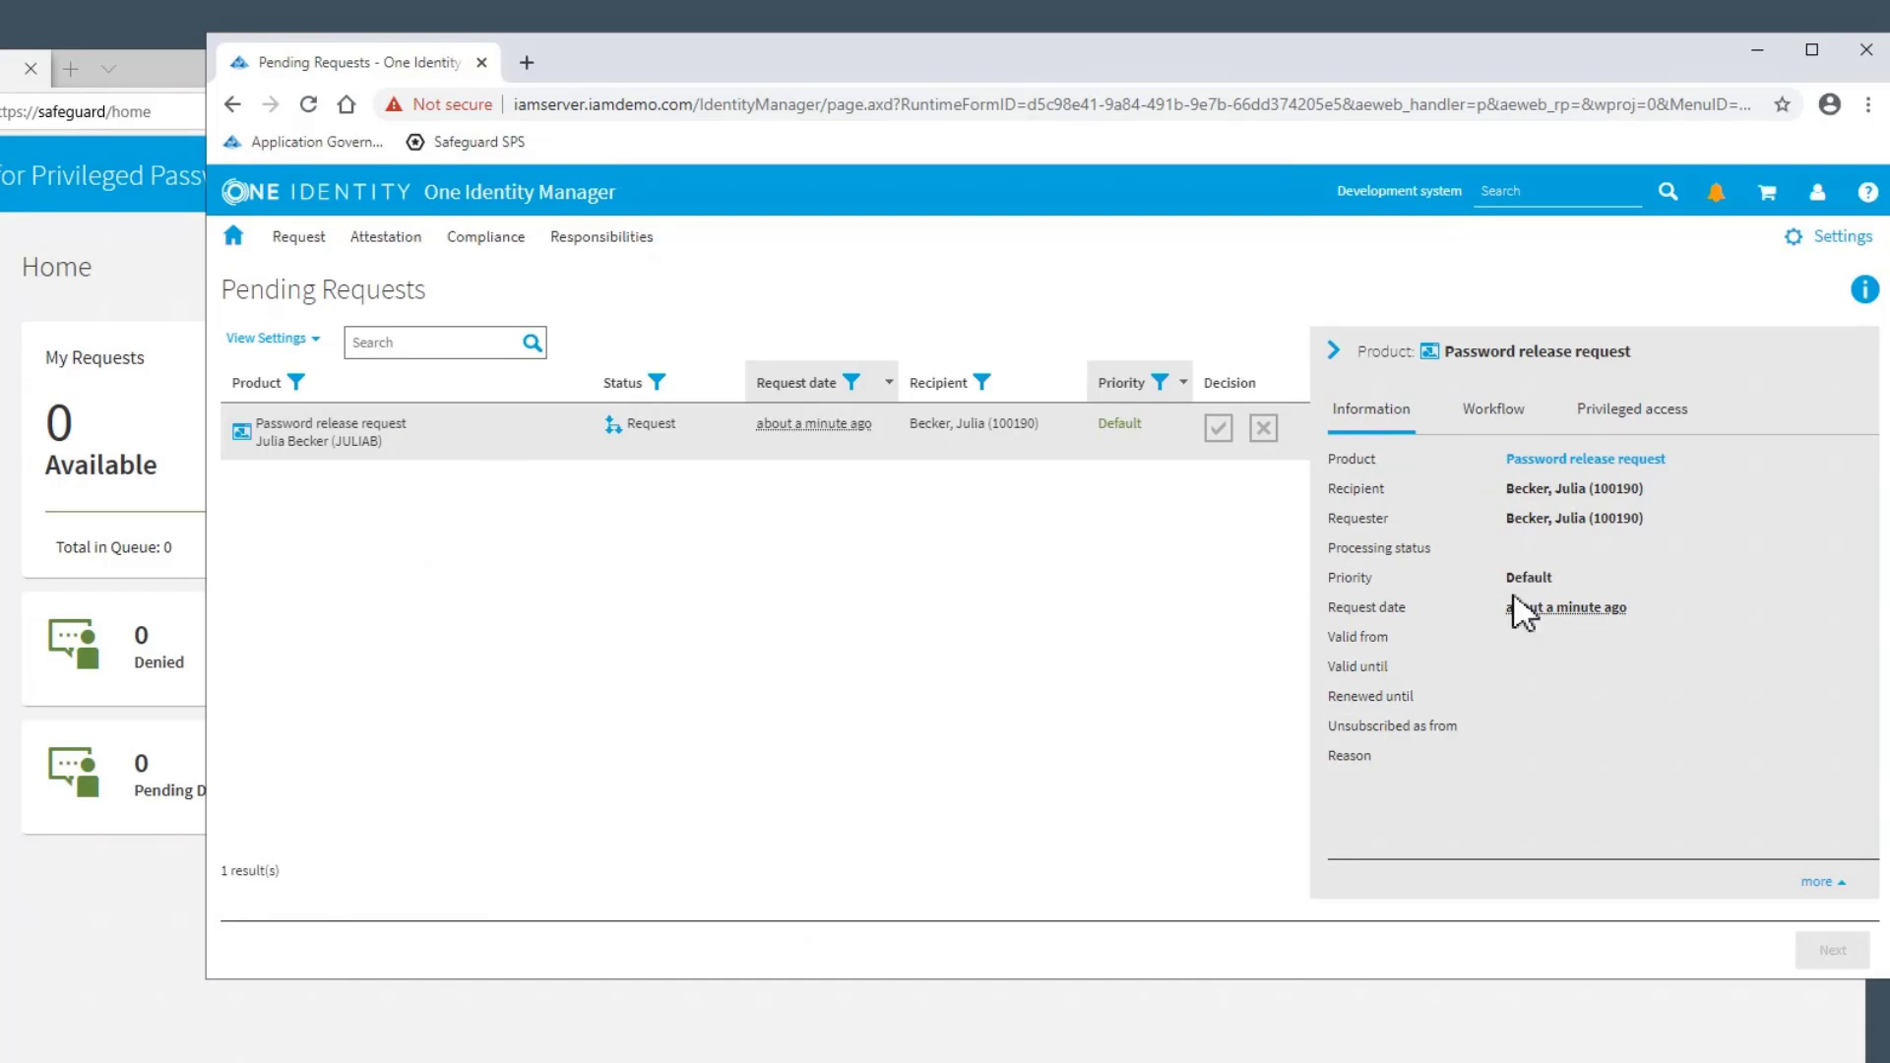
{"action": "left_click", "coordinate": [1666, 427]}
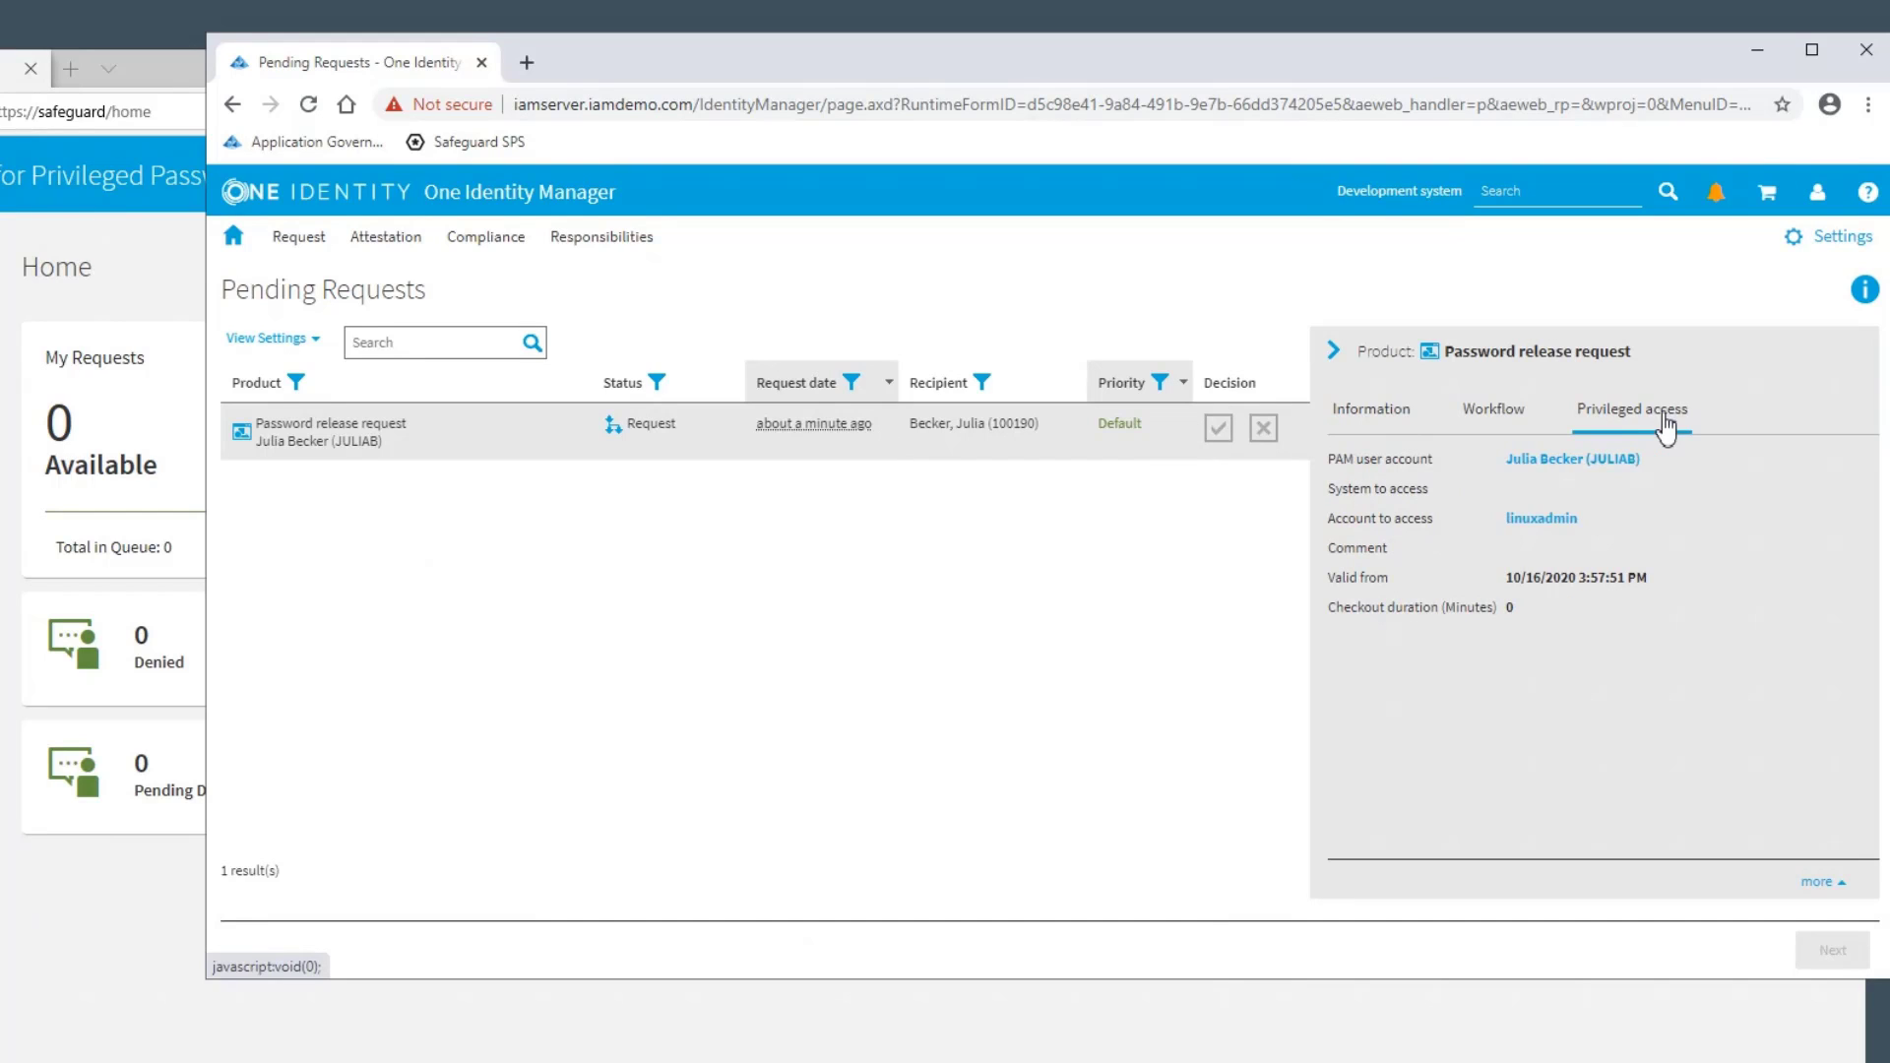
{"action": "left_click", "coordinate": [1371, 412]}
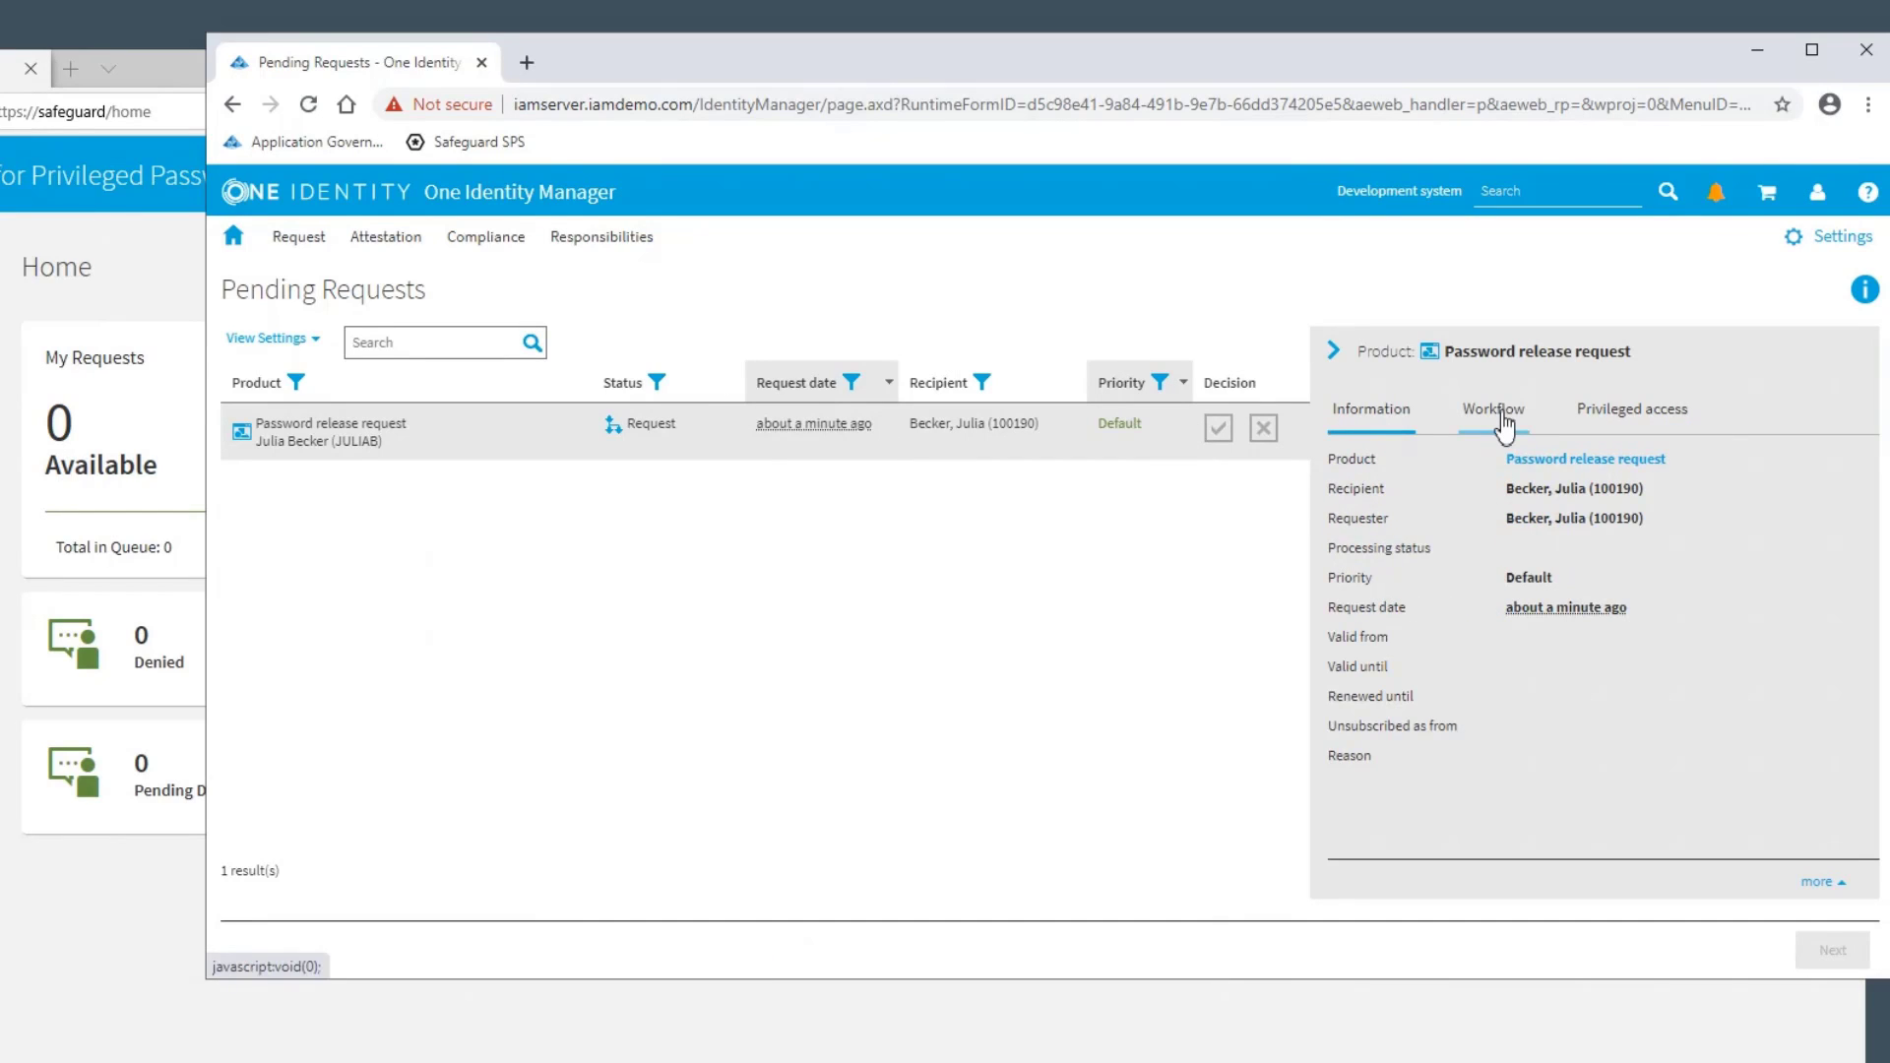
{"action": "left_click", "coordinate": [1218, 431]}
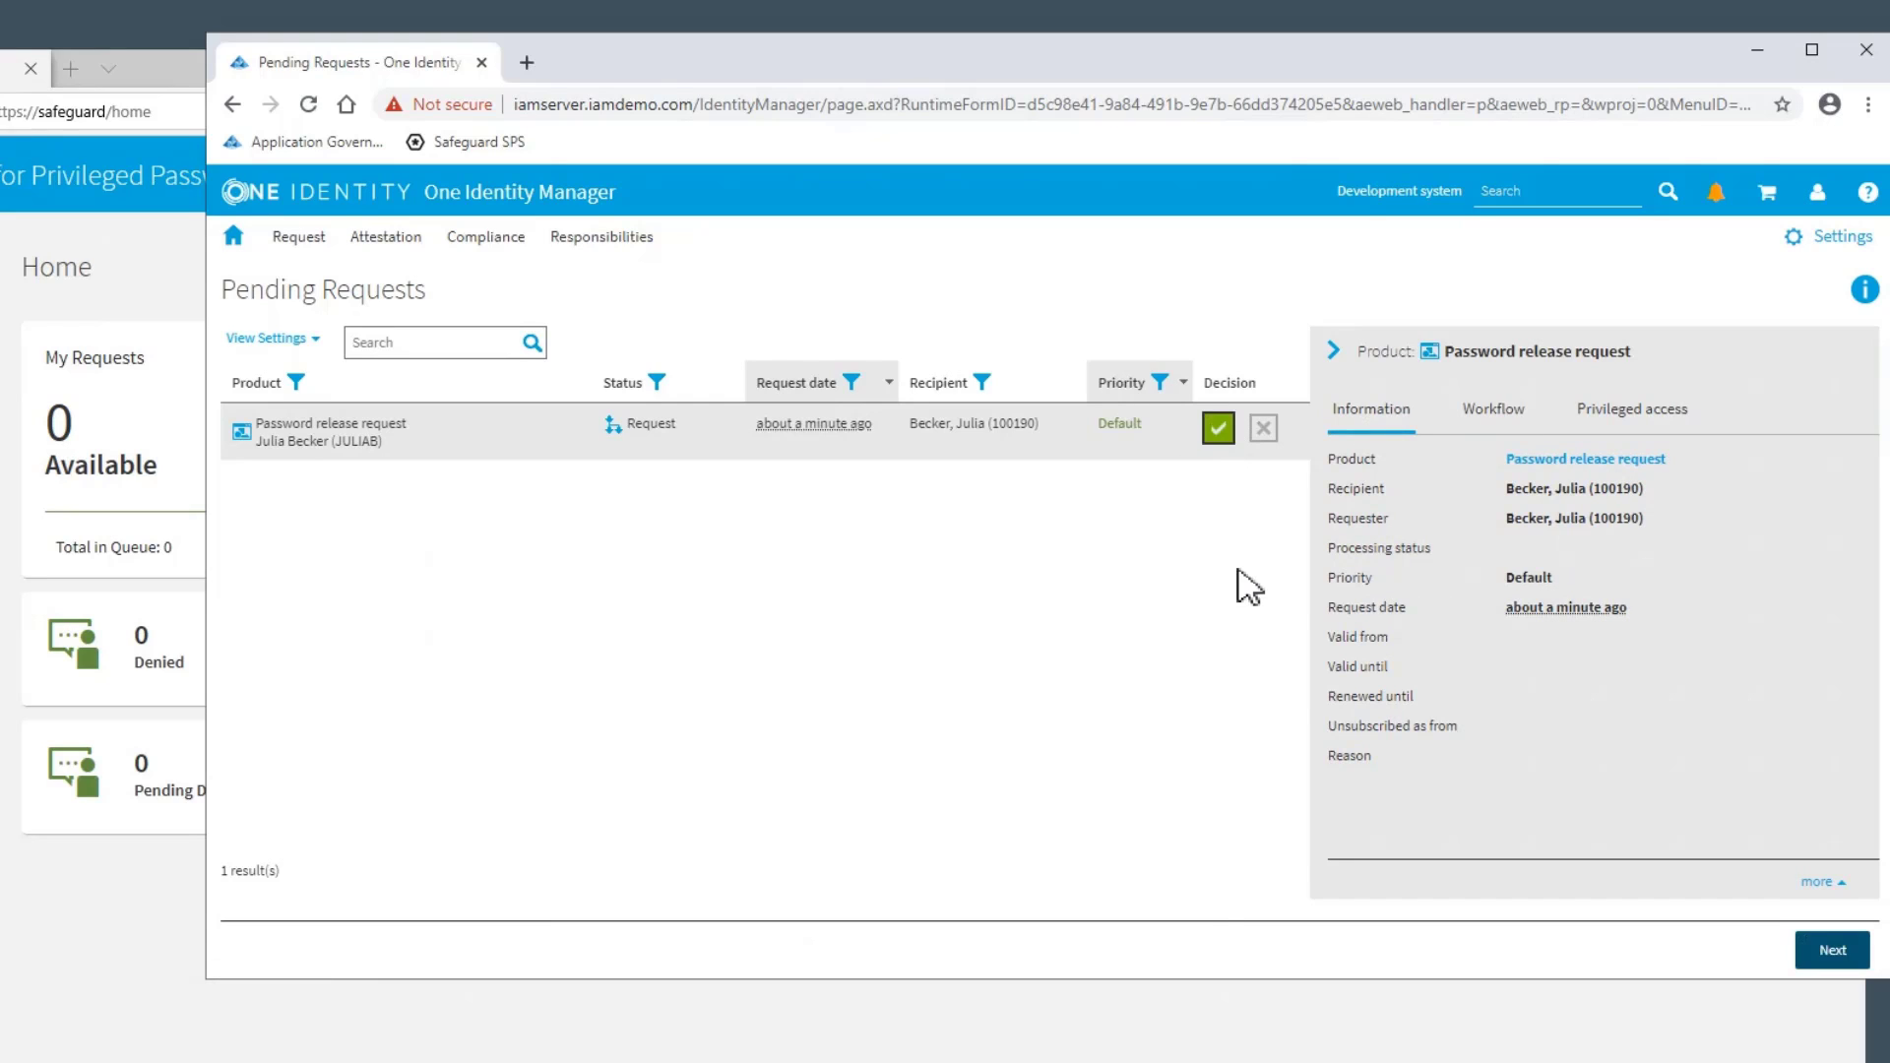
{"action": "left_click", "coordinate": [1831, 951]}
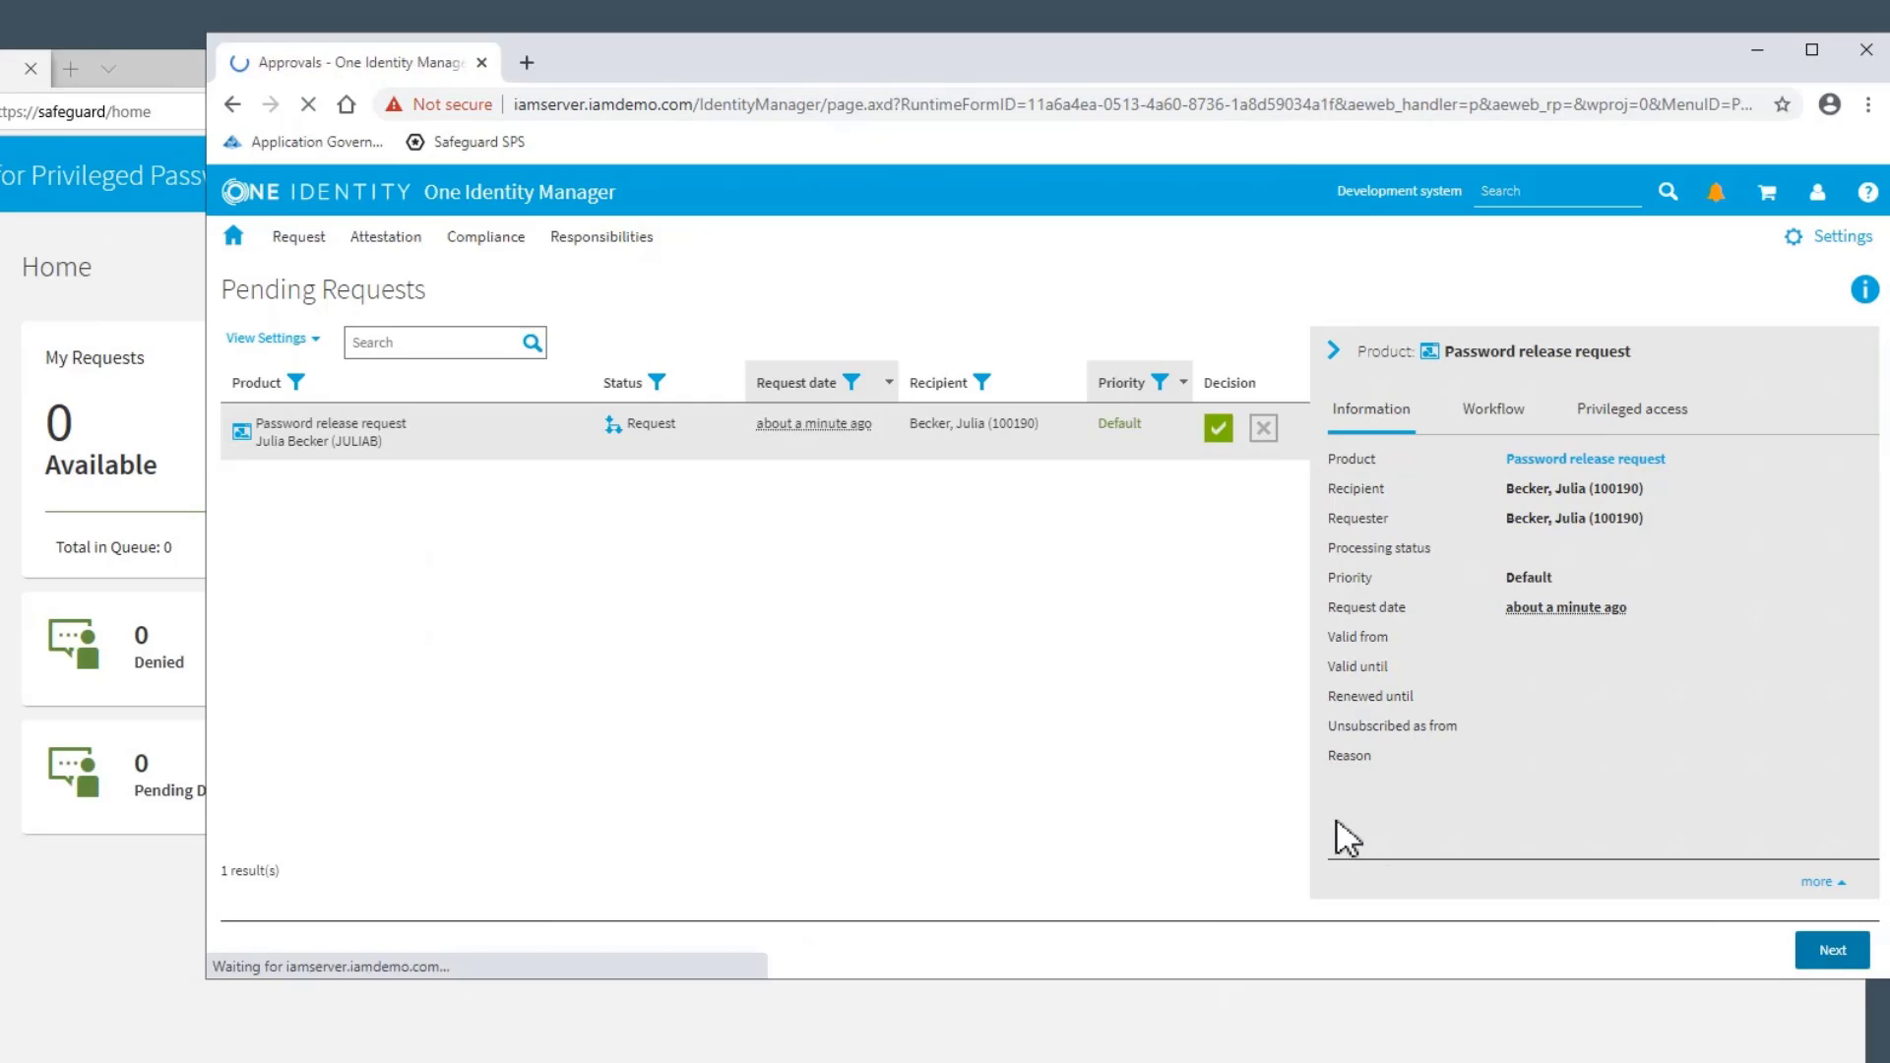
Enter "Ok for now" as the reason for approvals and save the decision
{"action": "left_click", "coordinate": [683, 430]}
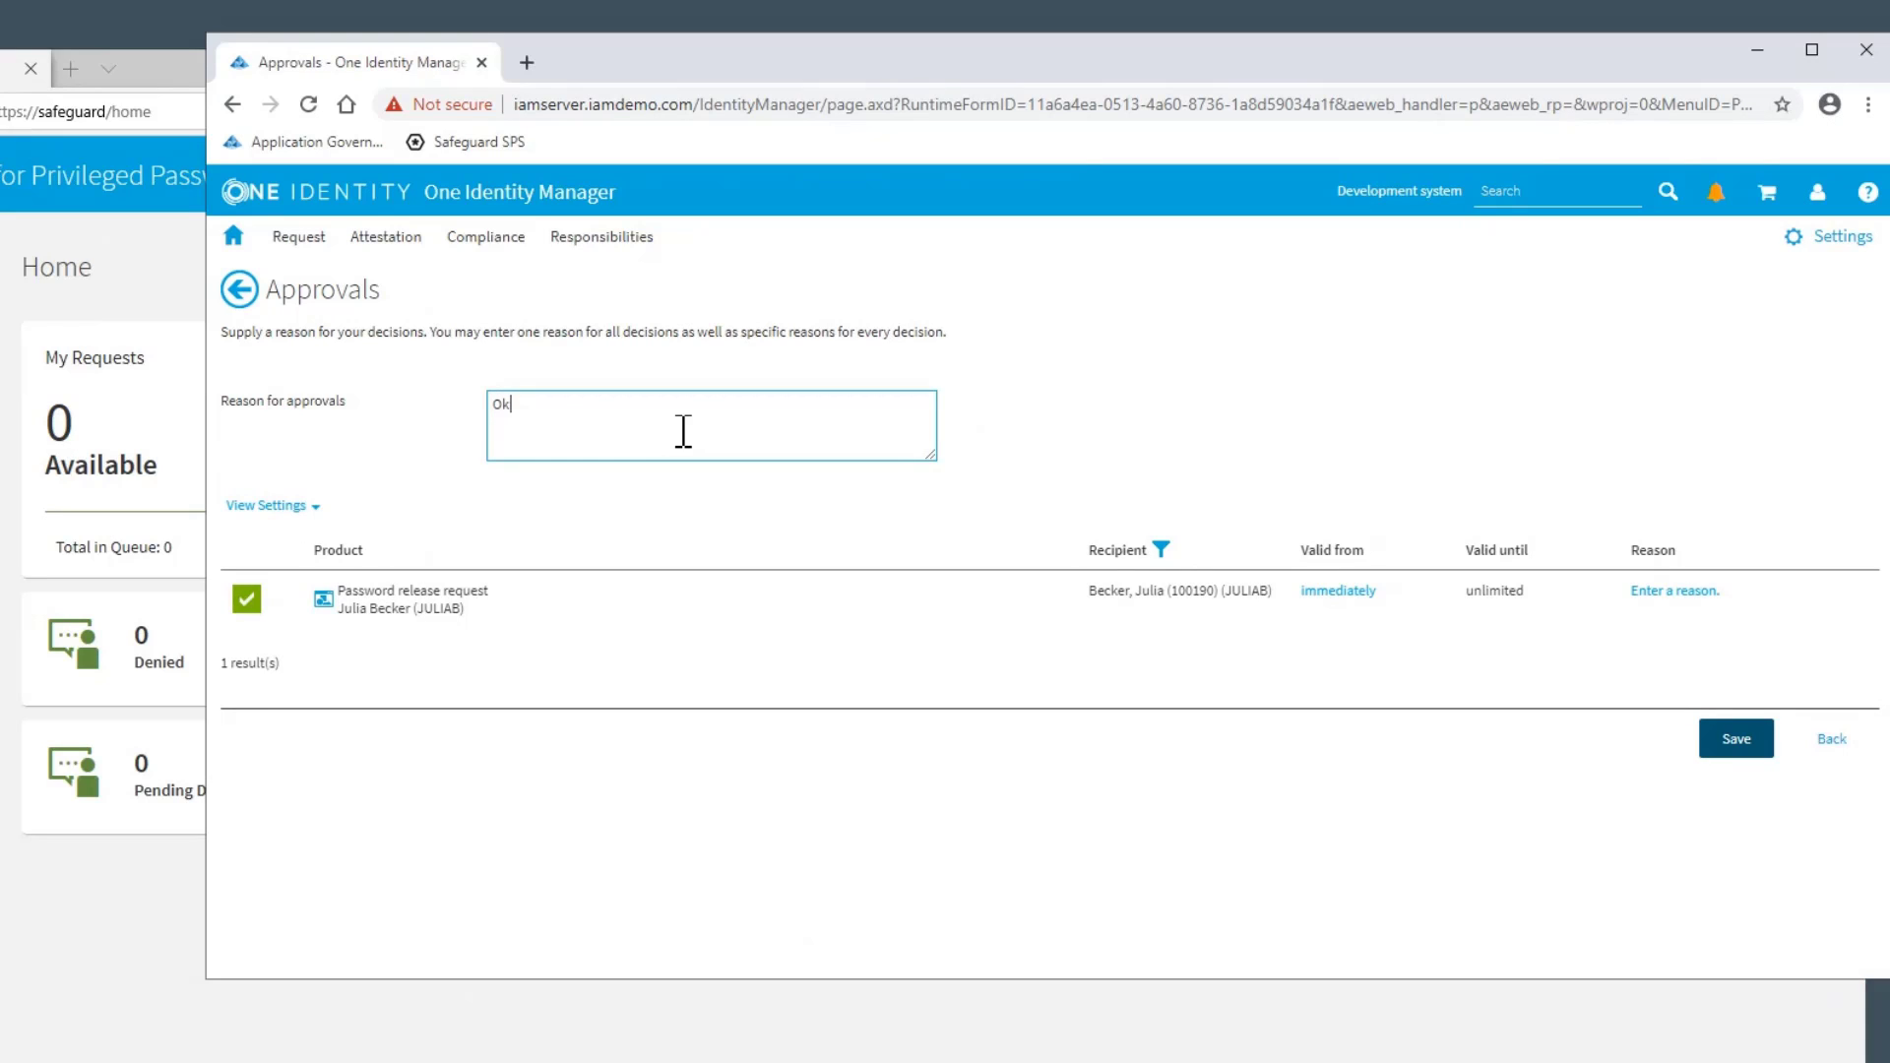
{"action": "type", "text": "Ok for now"}
{"action": "left_click", "coordinate": [1732, 738]}
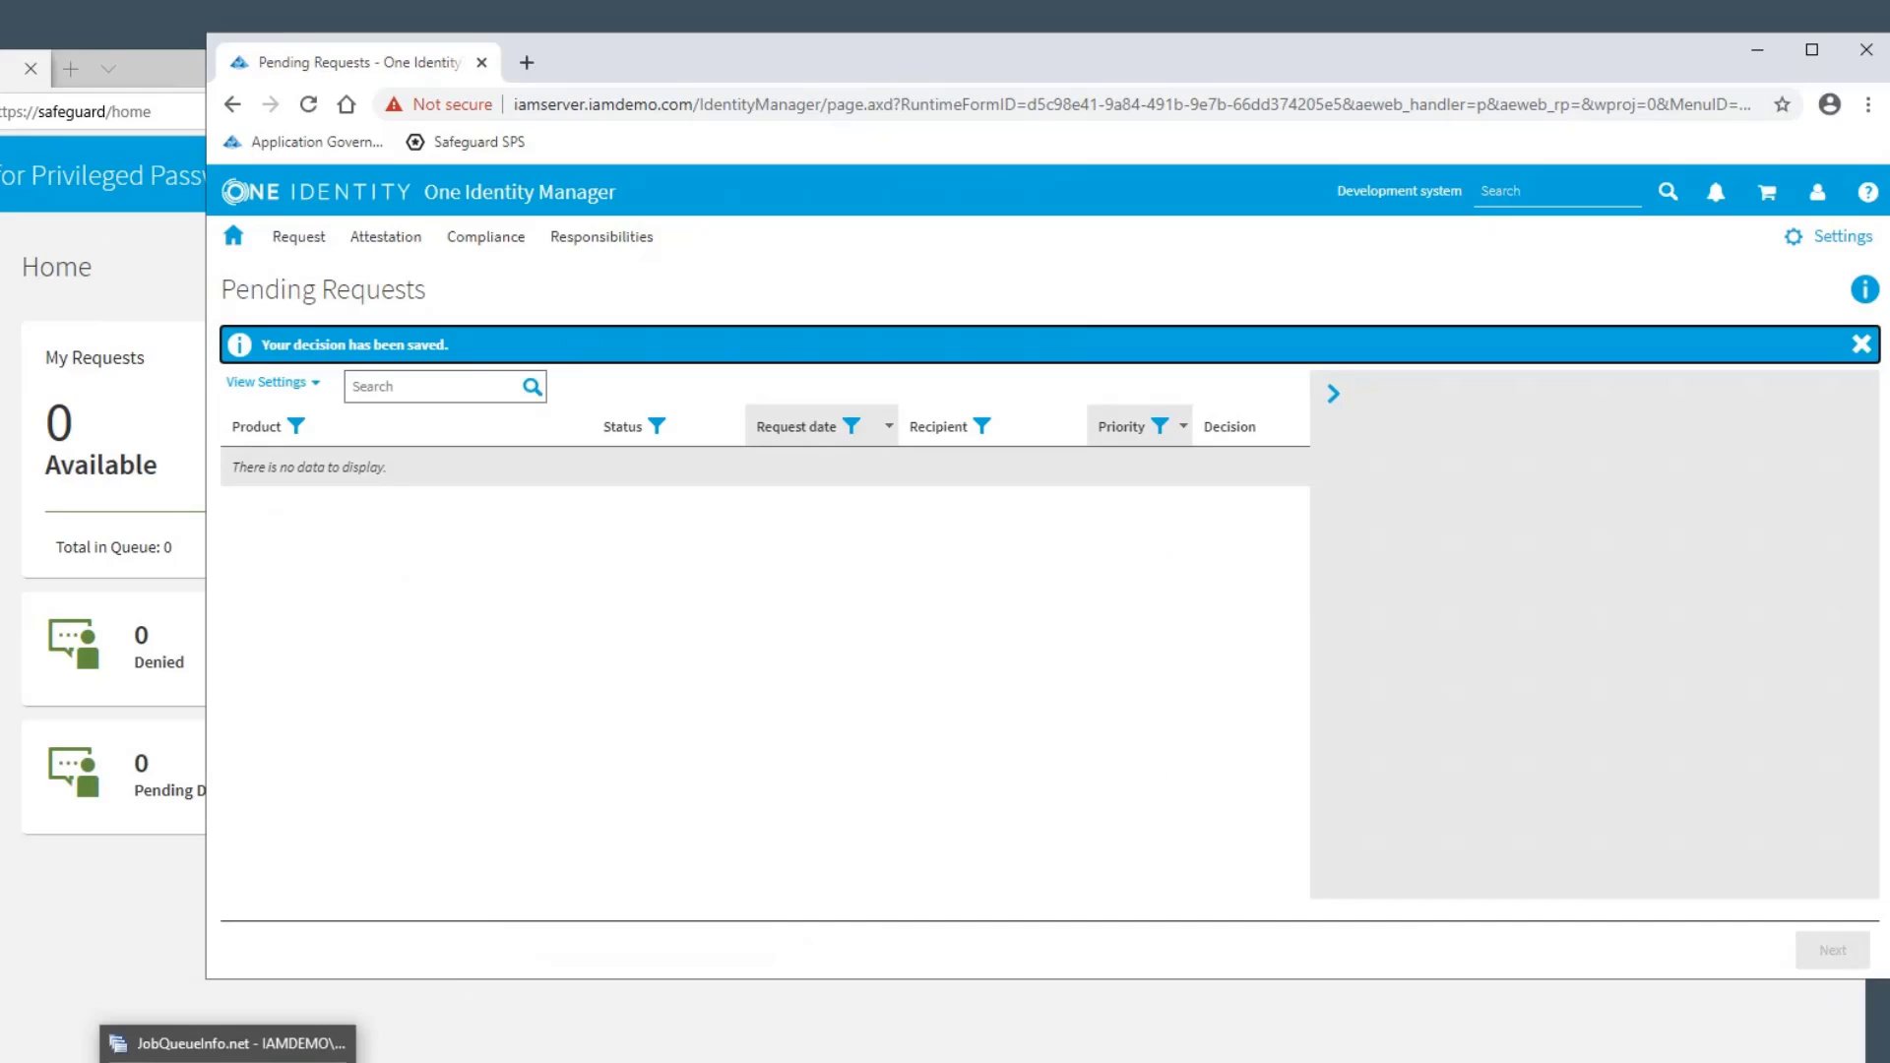
Switch to JobQueueInfo and check the processing of the access request in the job queue
{"action": "left_click", "coordinate": [350, 1028]}
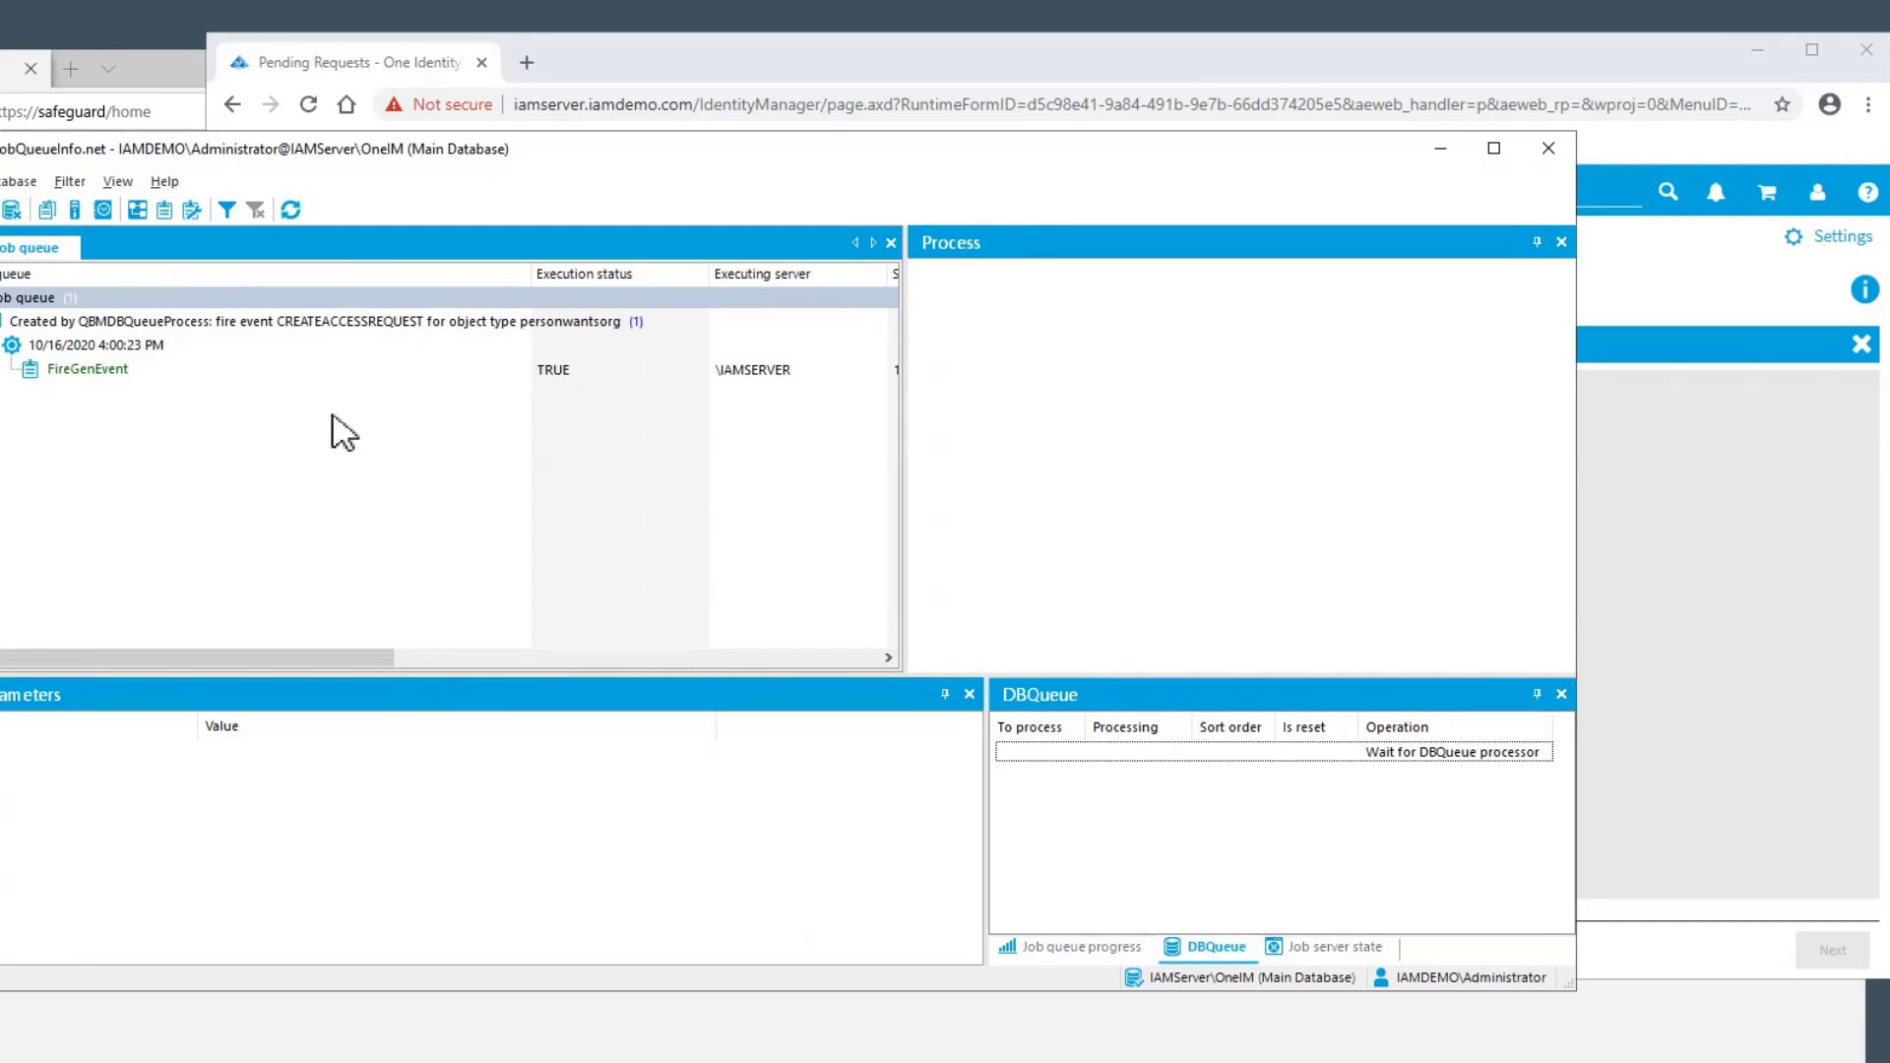
{"action": "left_click_drag", "start_coordinate": [756, 191], "coordinate": [798, 200]}
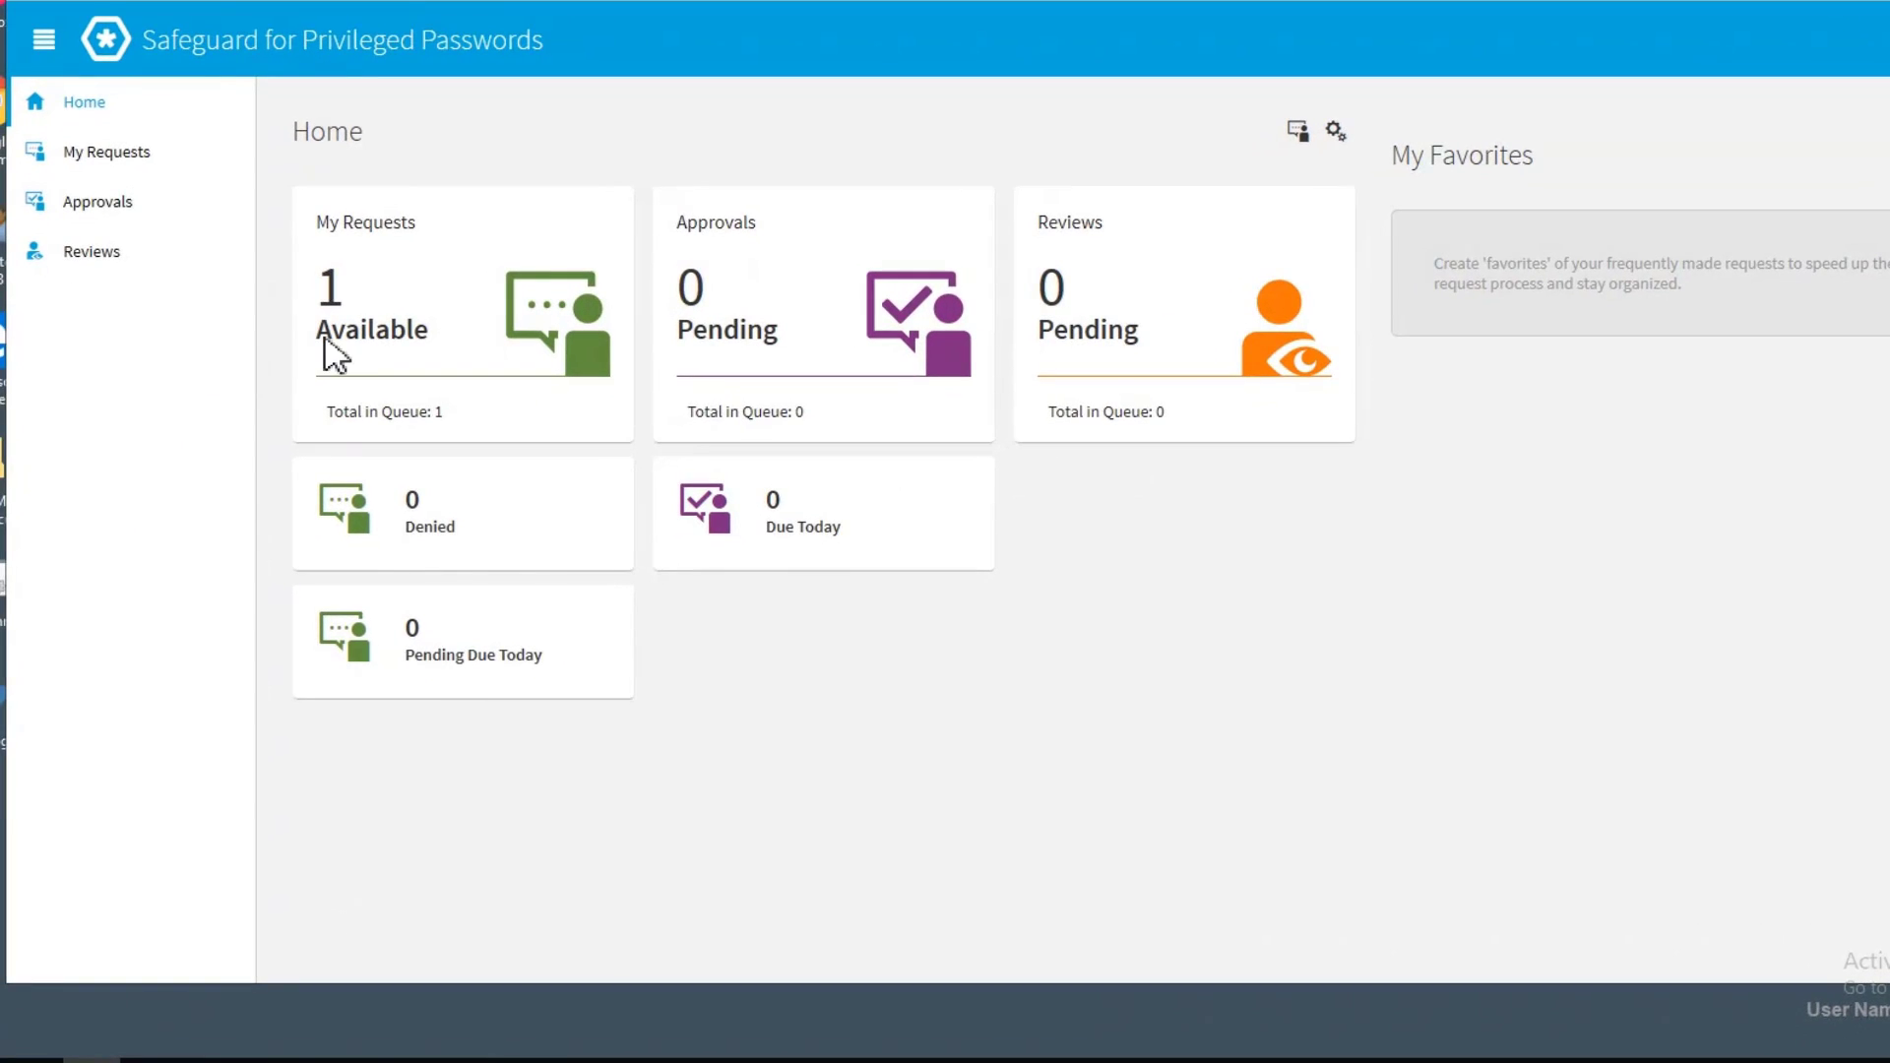
In Safeguard for Privileged Passwords, open the available requests, expand the linuxadmin request and reveal its password
{"action": "left_click", "coordinate": [394, 343]}
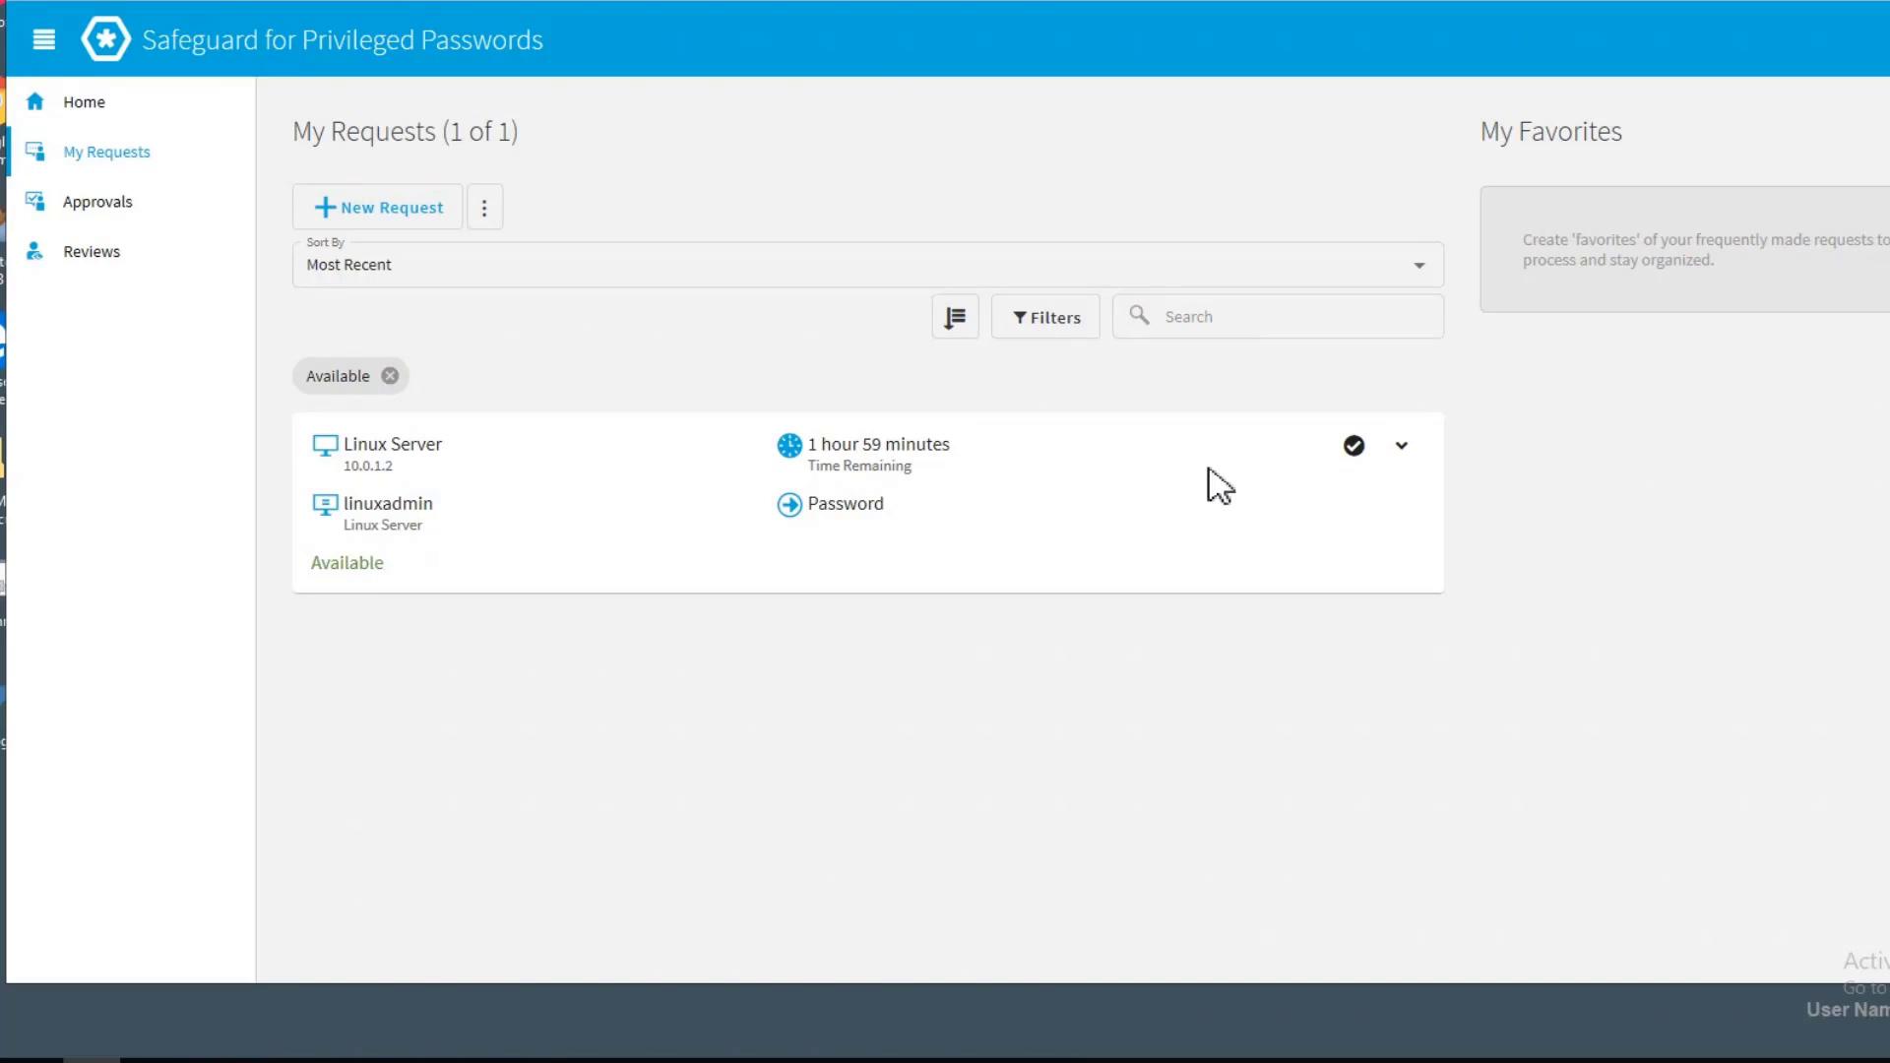
{"action": "left_click", "coordinate": [1303, 485]}
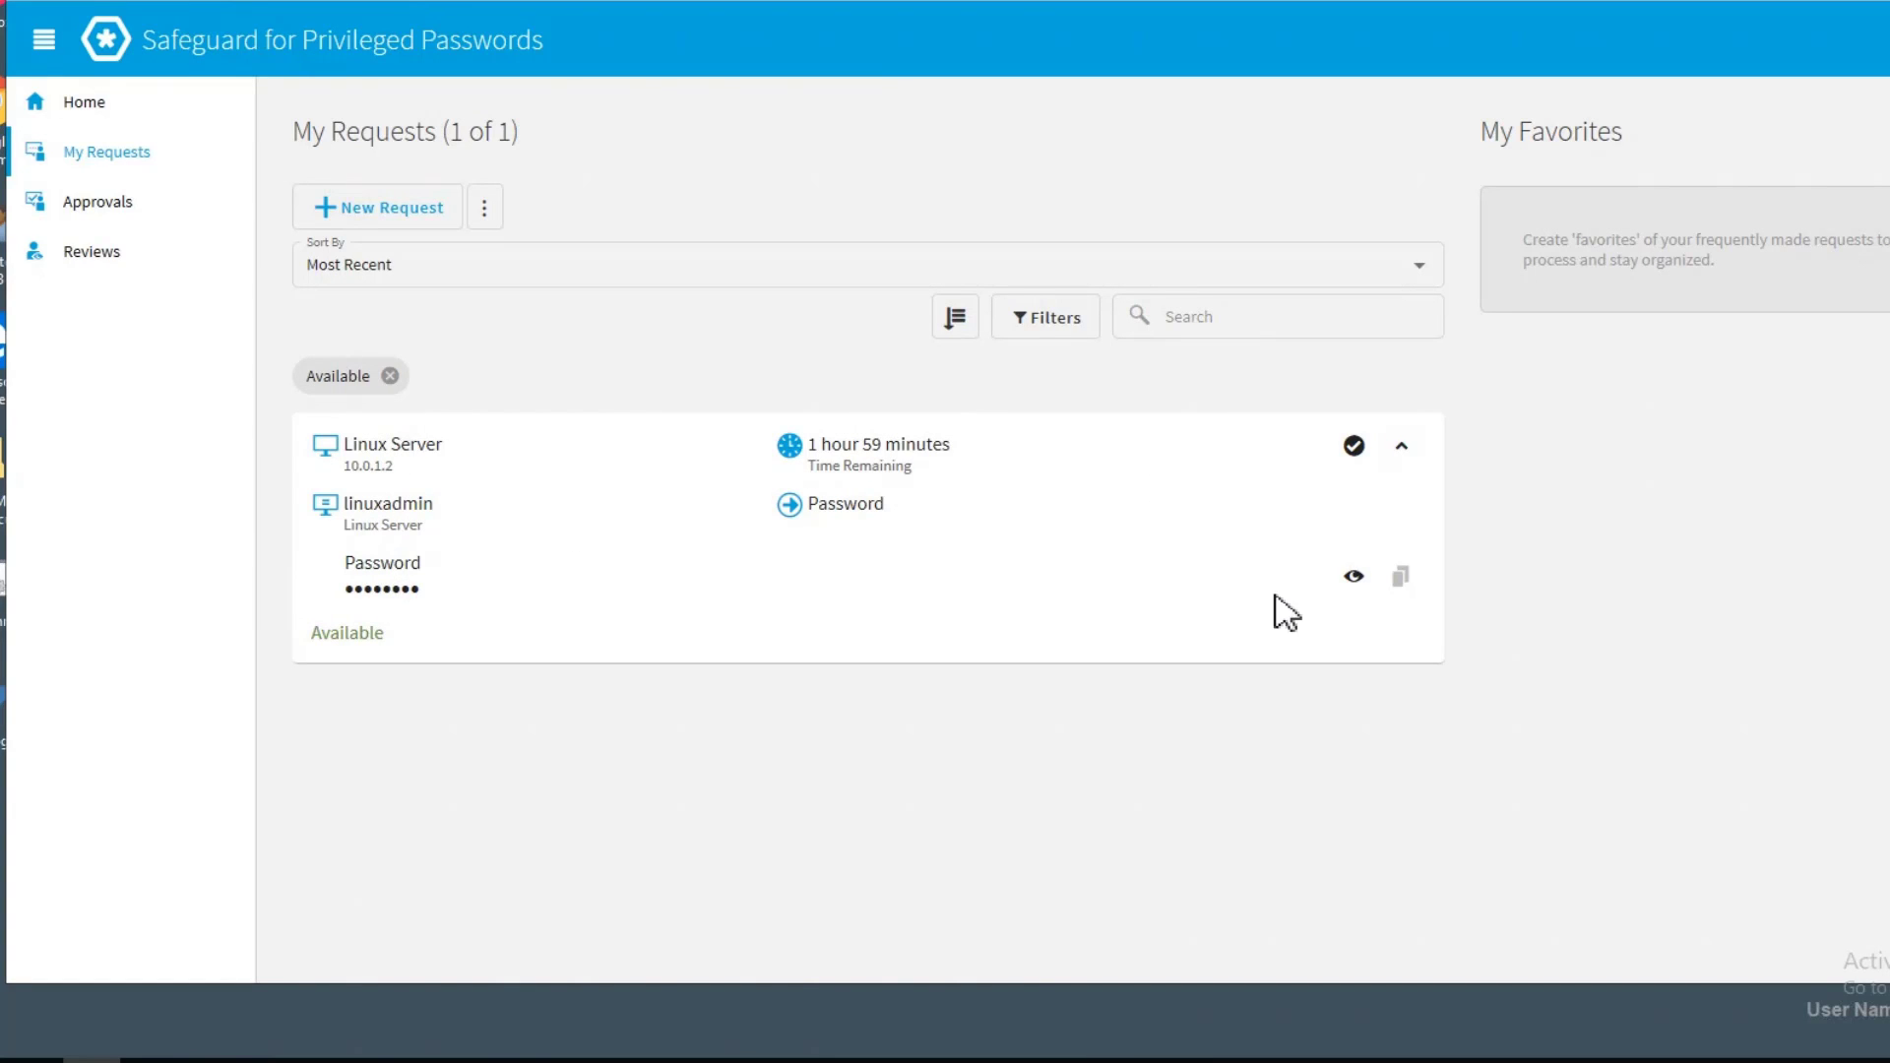
{"action": "left_click", "coordinate": [1355, 579]}
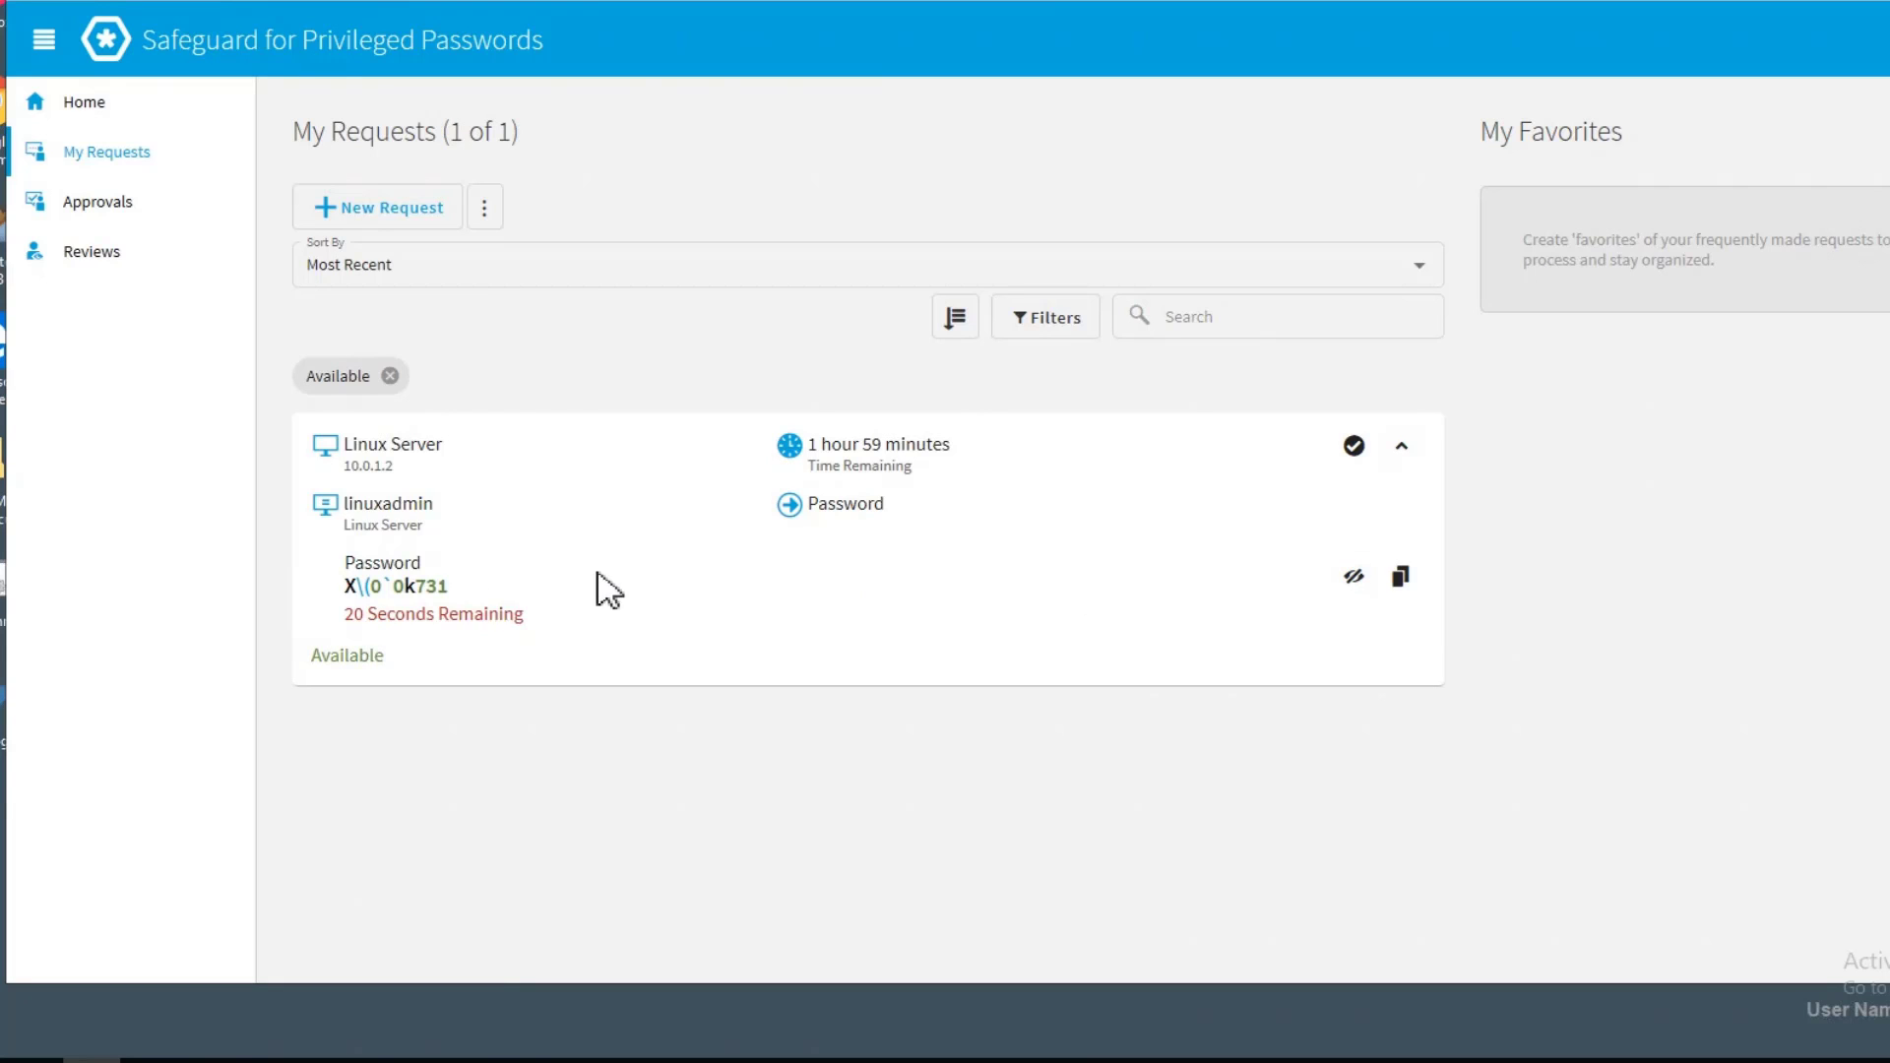
Copy the revealed linuxadmin password from the request
{"action": "left_click_drag", "start_coordinate": [336, 588], "coordinate": [511, 595]}
{"action": "right_click", "coordinate": [427, 585]}
{"action": "left_click", "coordinate": [469, 600]}
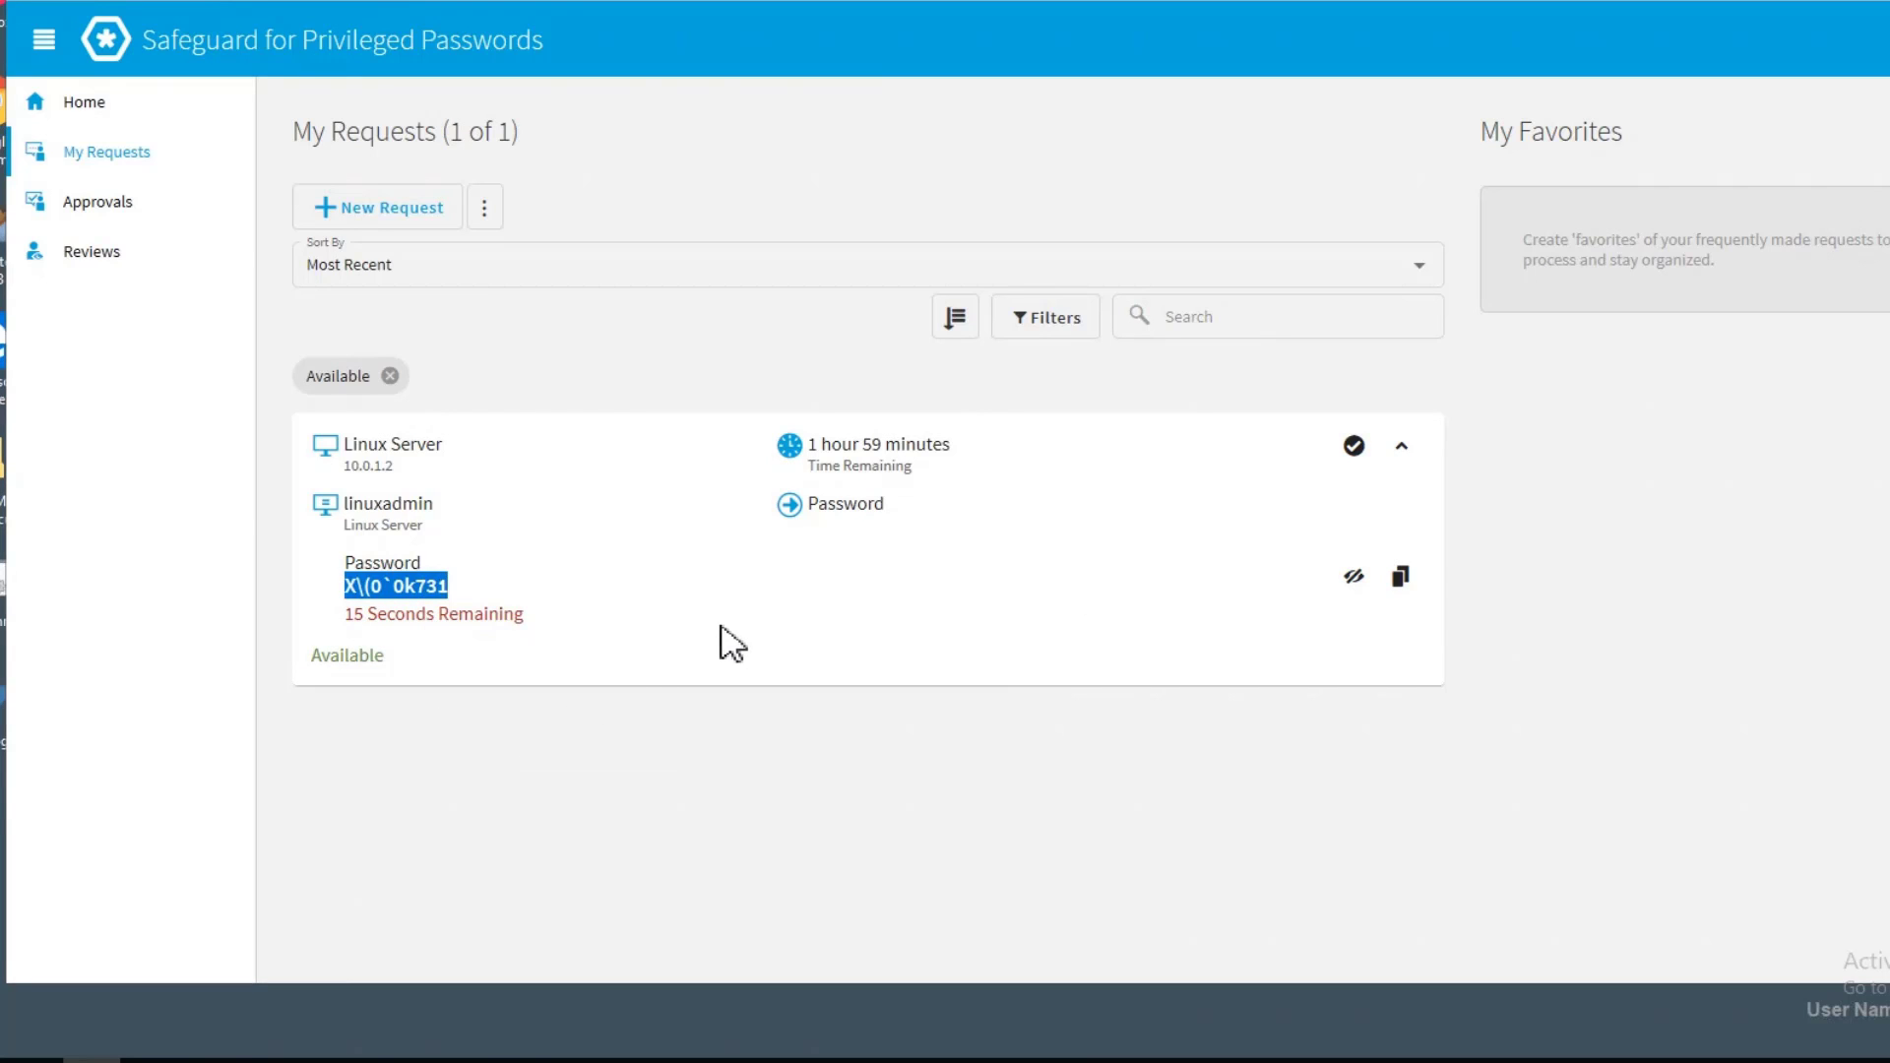